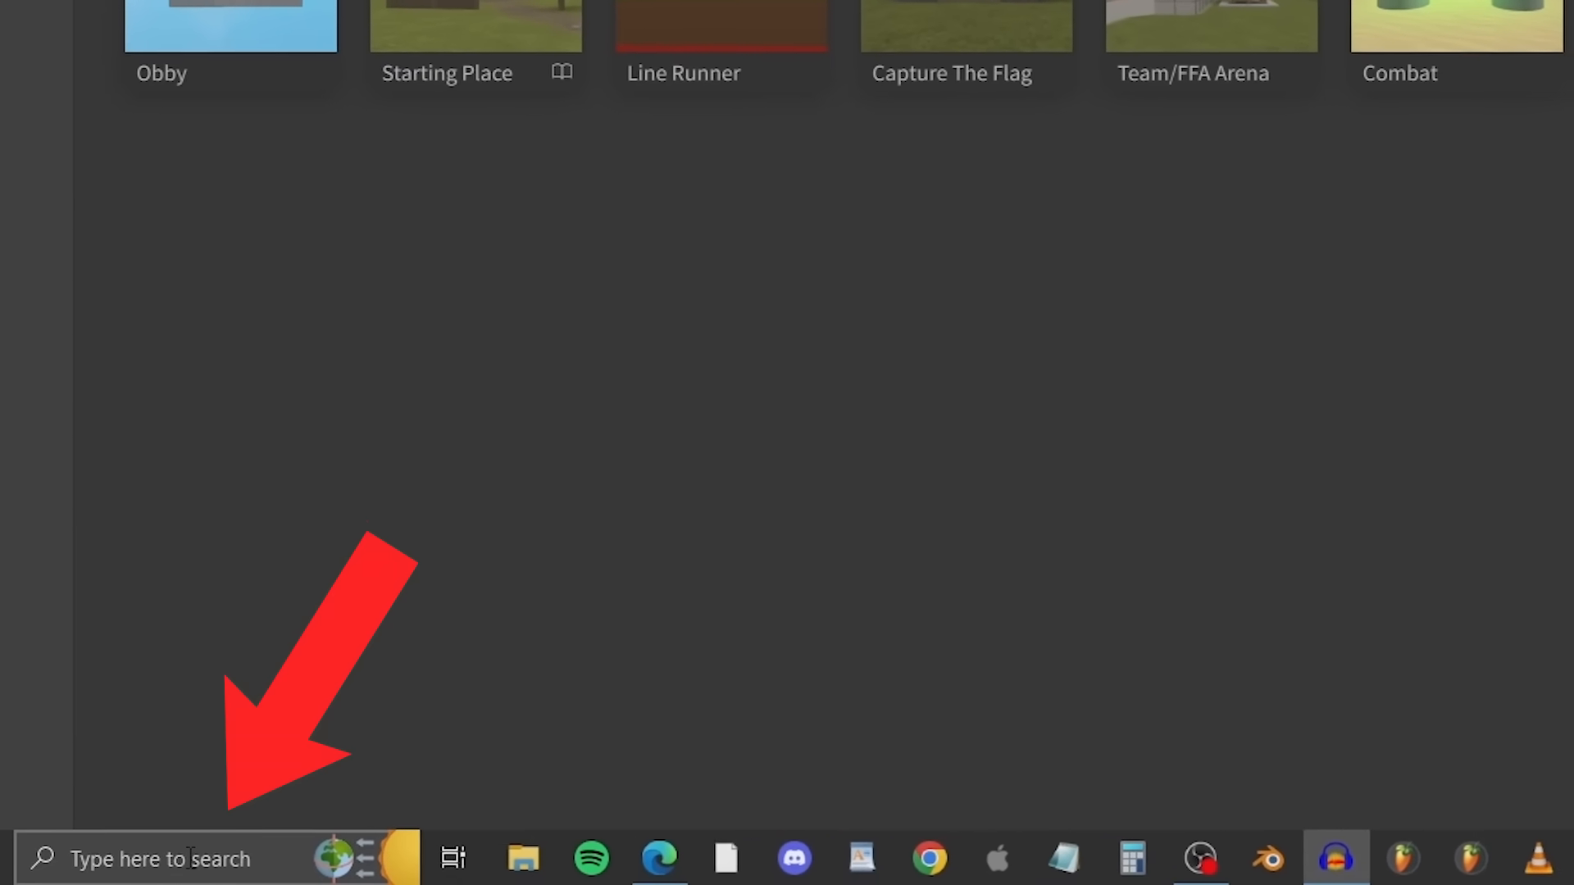
Step: Search the computer for Roblox Studio
{"action": "left_click", "coordinate": [195, 867]}
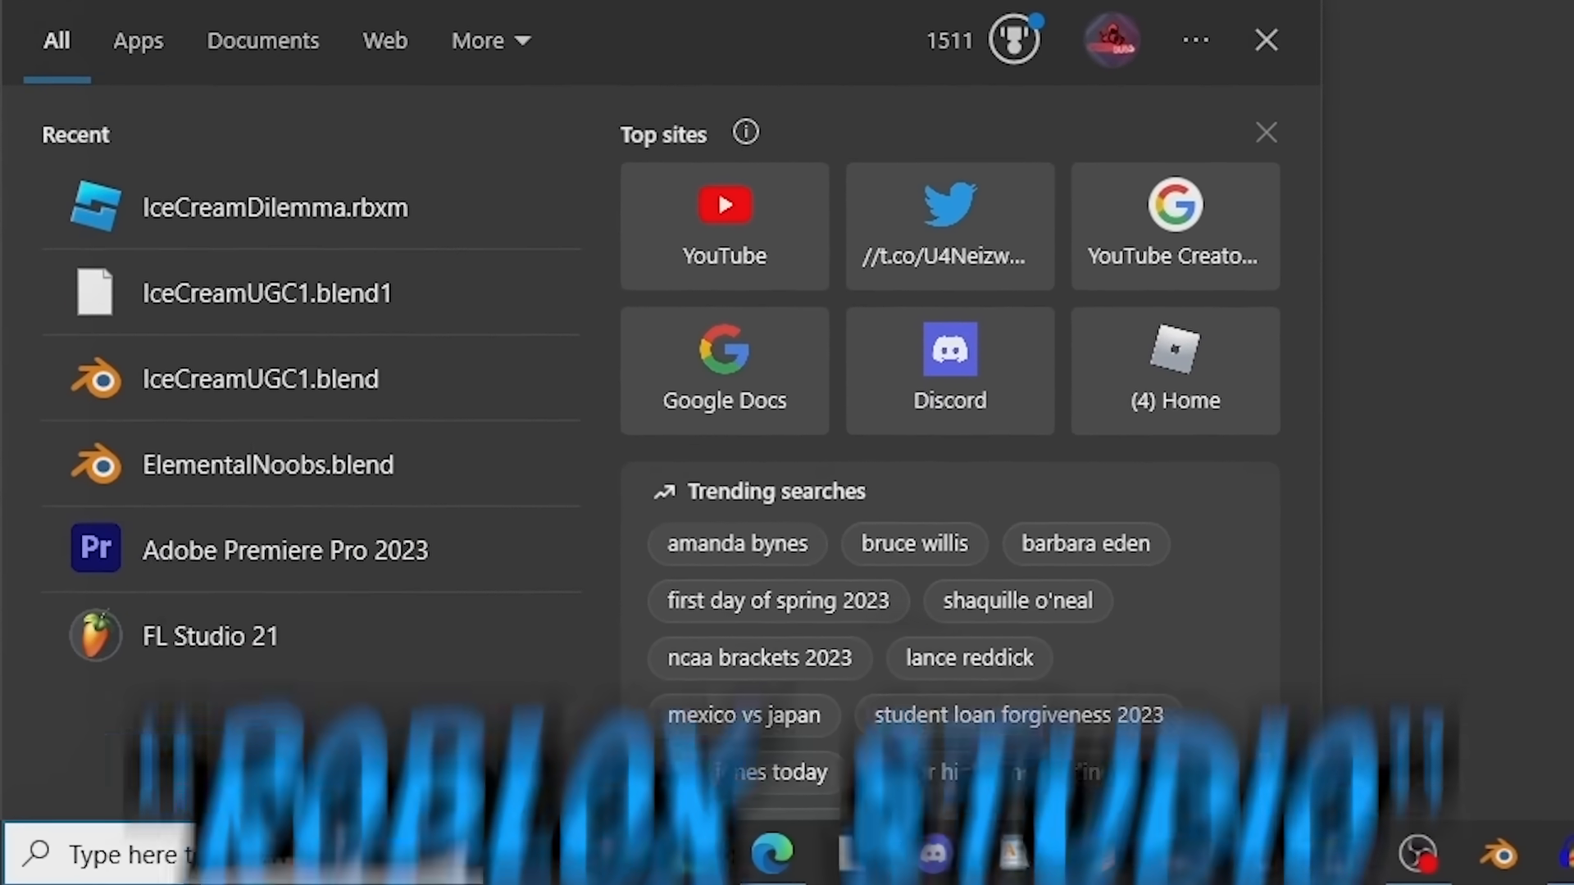
{"action": "type", "text": "roblox stu"}
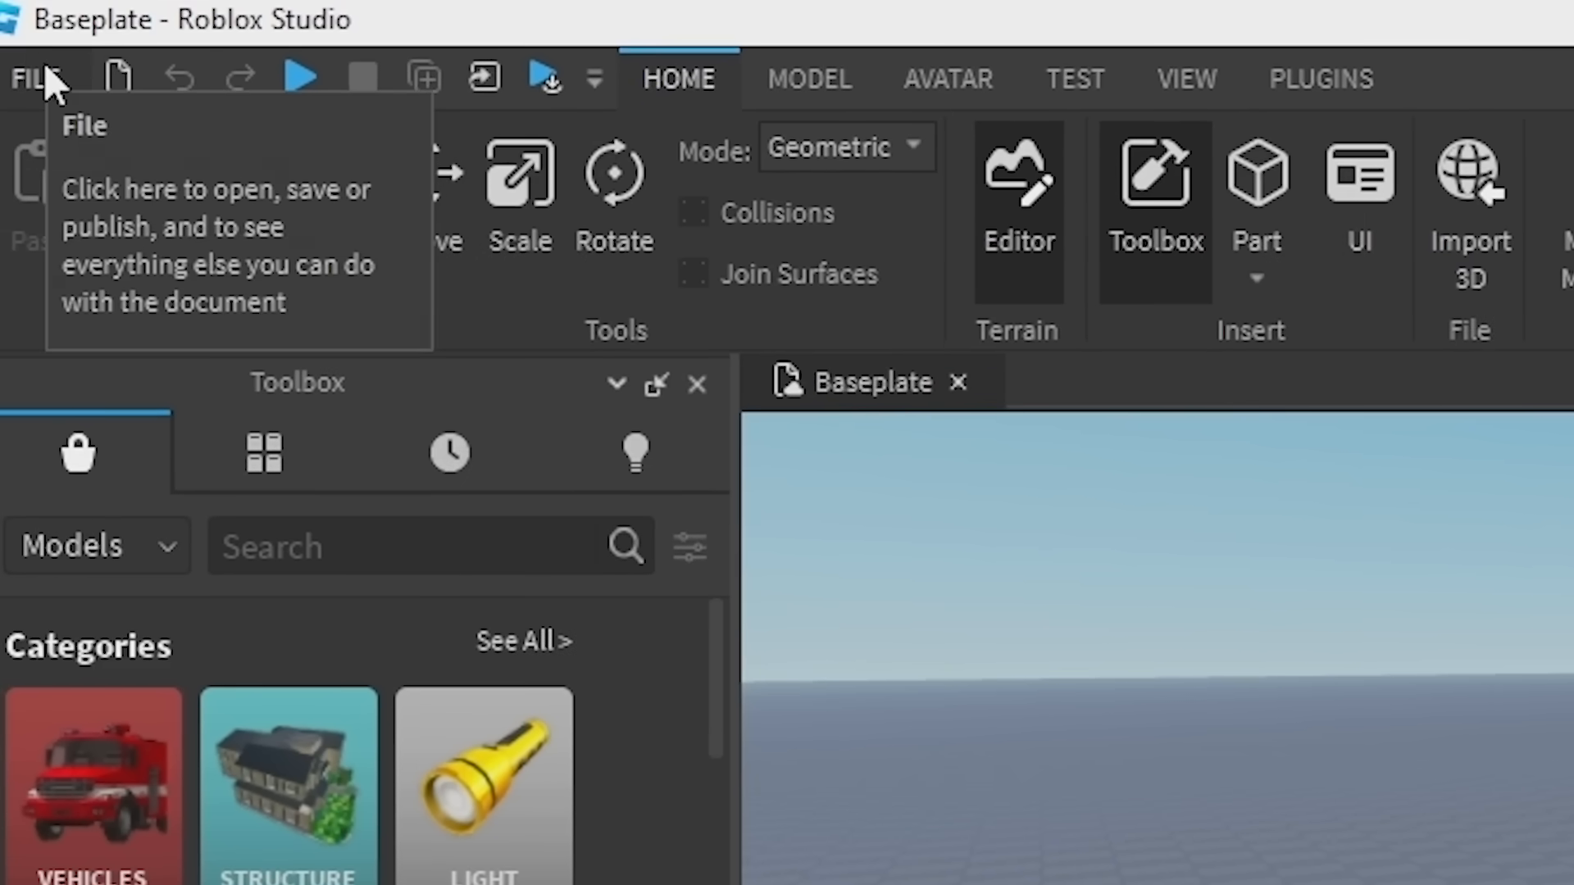
{"action": "left_click", "coordinate": [45, 68]}
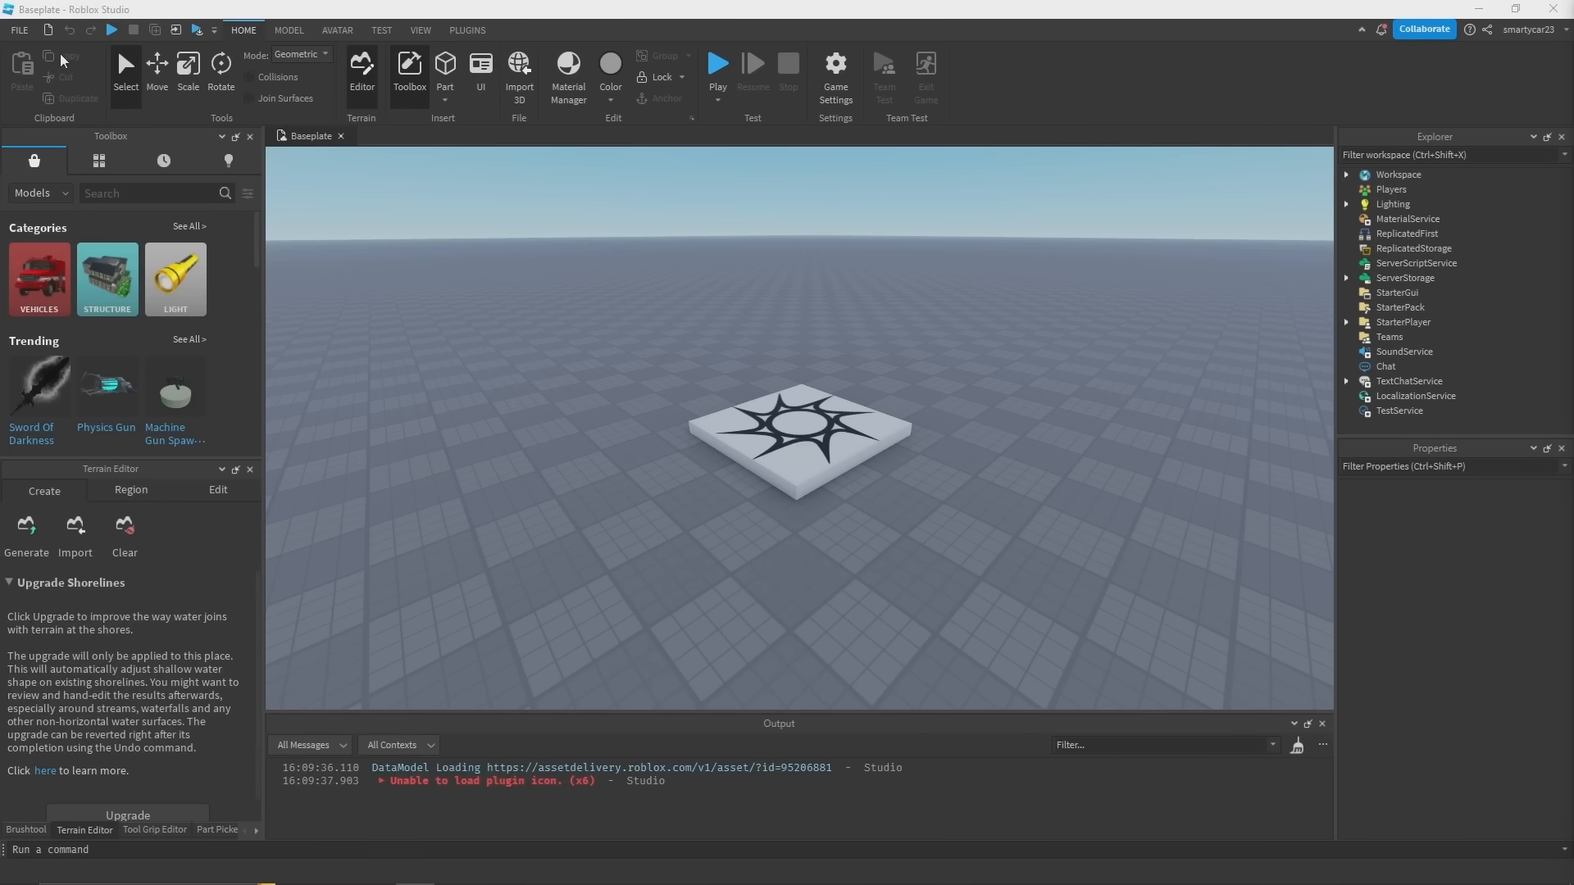
{"action": "left_click", "coordinate": [115, 8]}
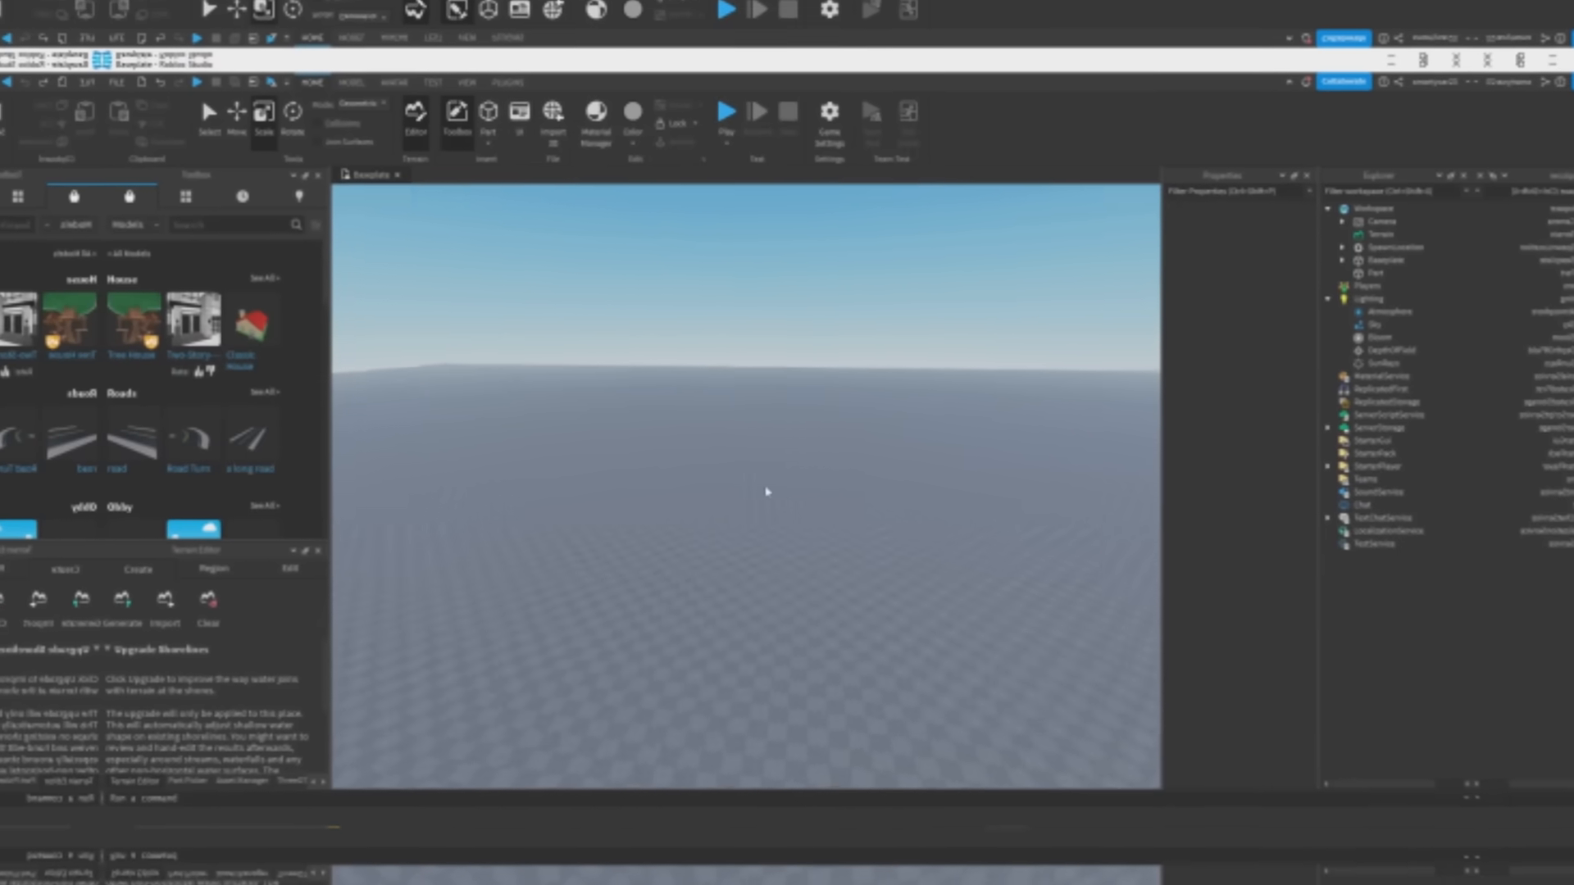
Step: Look around the empty baseplate from different angles and distances
{"action": "right_click_drag", "start_coordinate": [767, 492], "coordinate": [756, 498]}
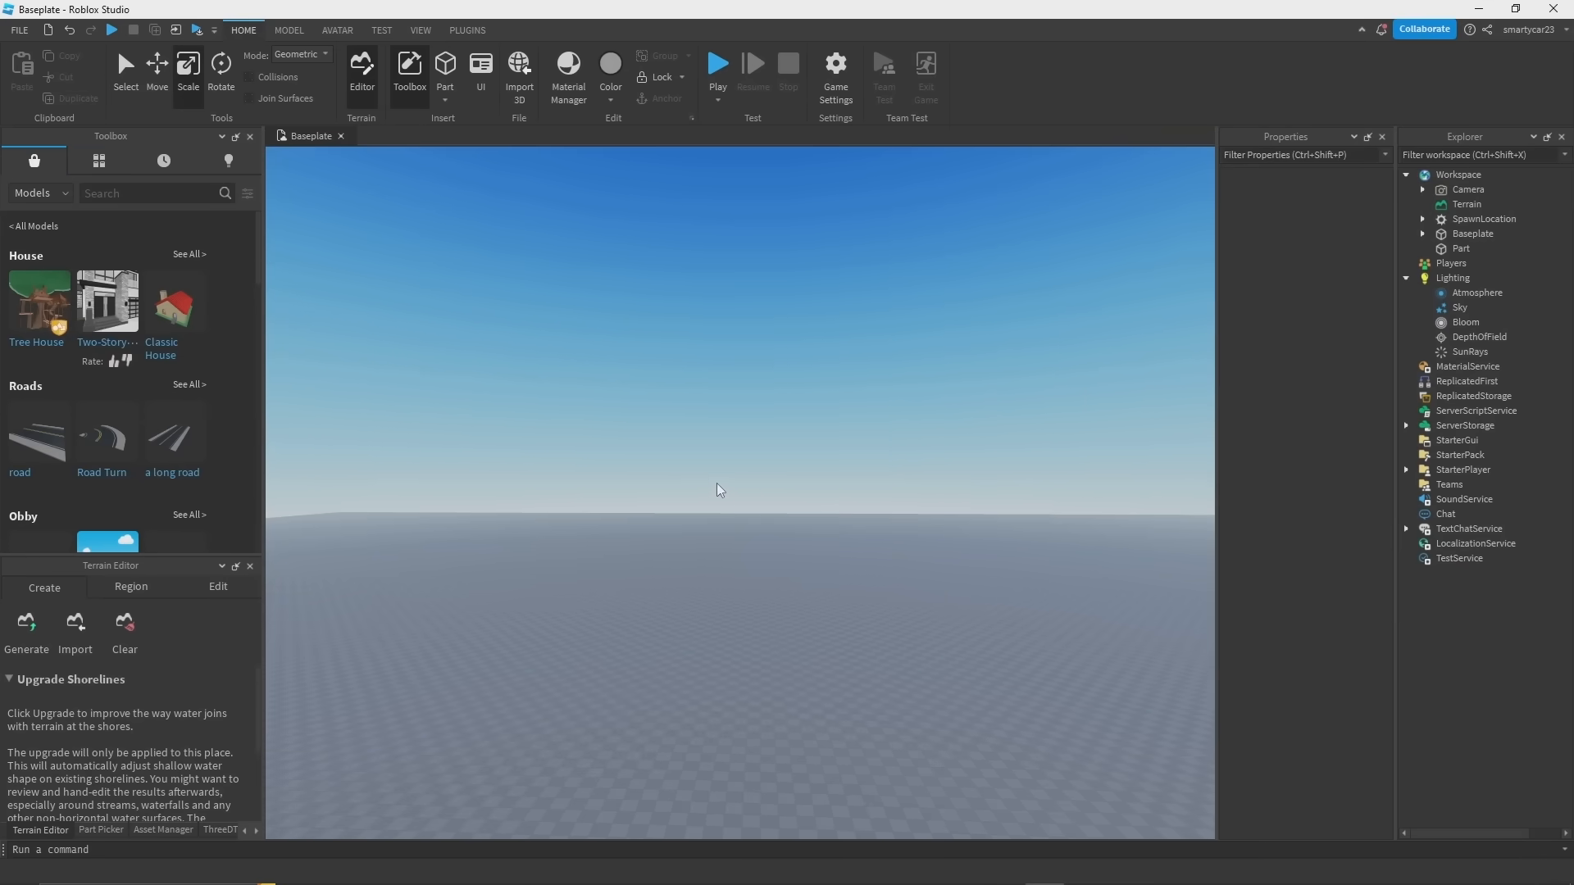
{"action": "mouse_move", "coordinate": [781, 449]}
{"action": "right_mouse_down"}
{"action": "mouse_move", "coordinate": [854, 456]}
{"action": "mouse_move", "coordinate": [785, 422]}
{"action": "right_mouse_up"}
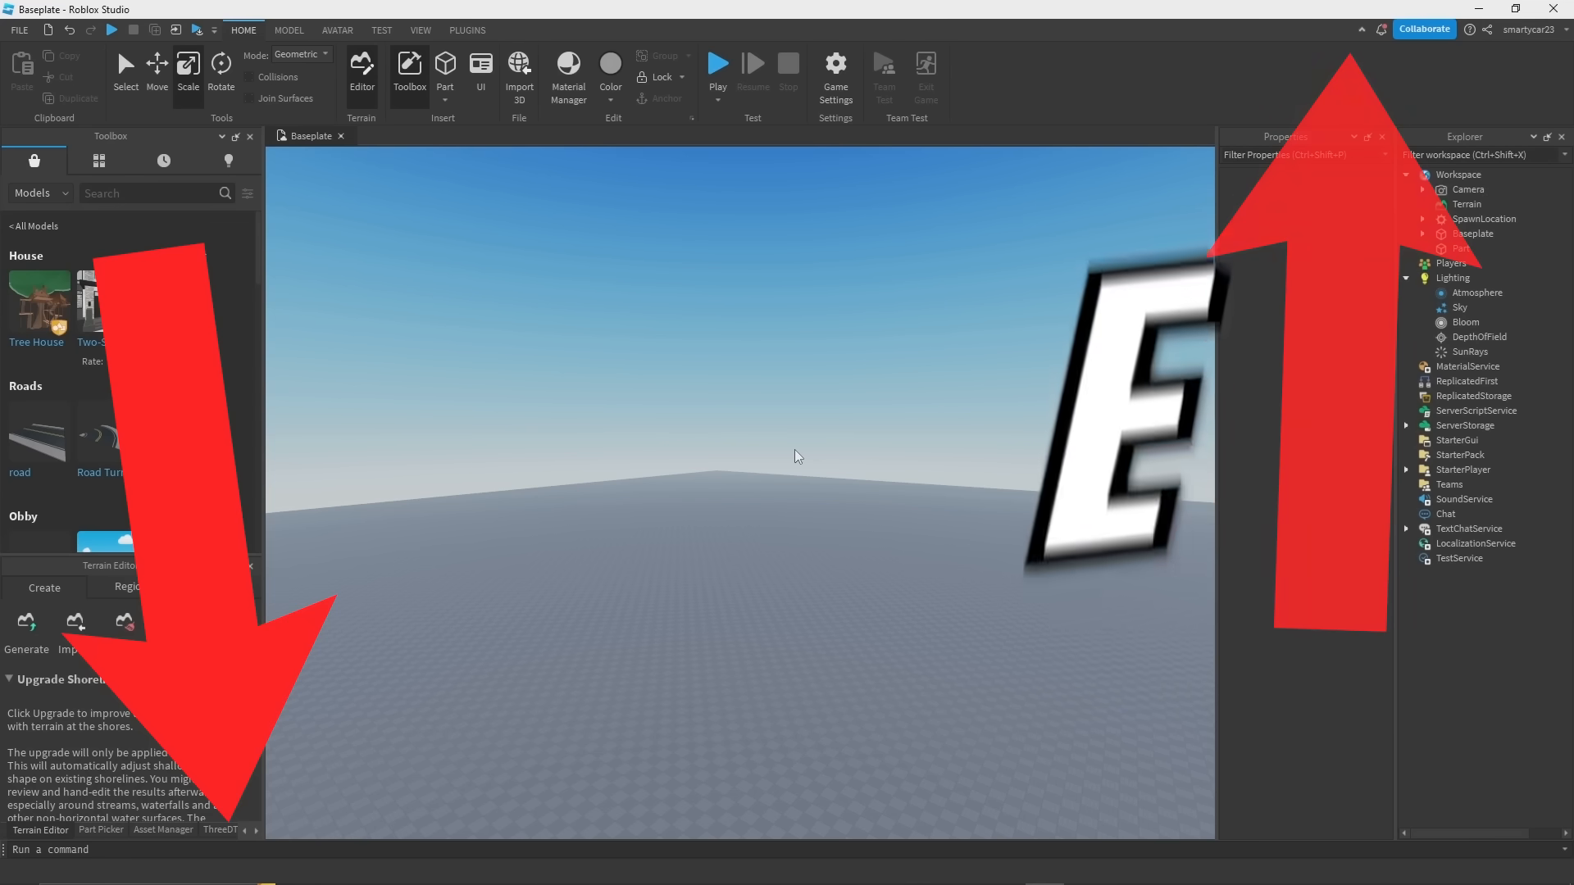
{"action": "right_click_drag", "start_coordinate": [795, 450], "coordinate": [771, 439]}
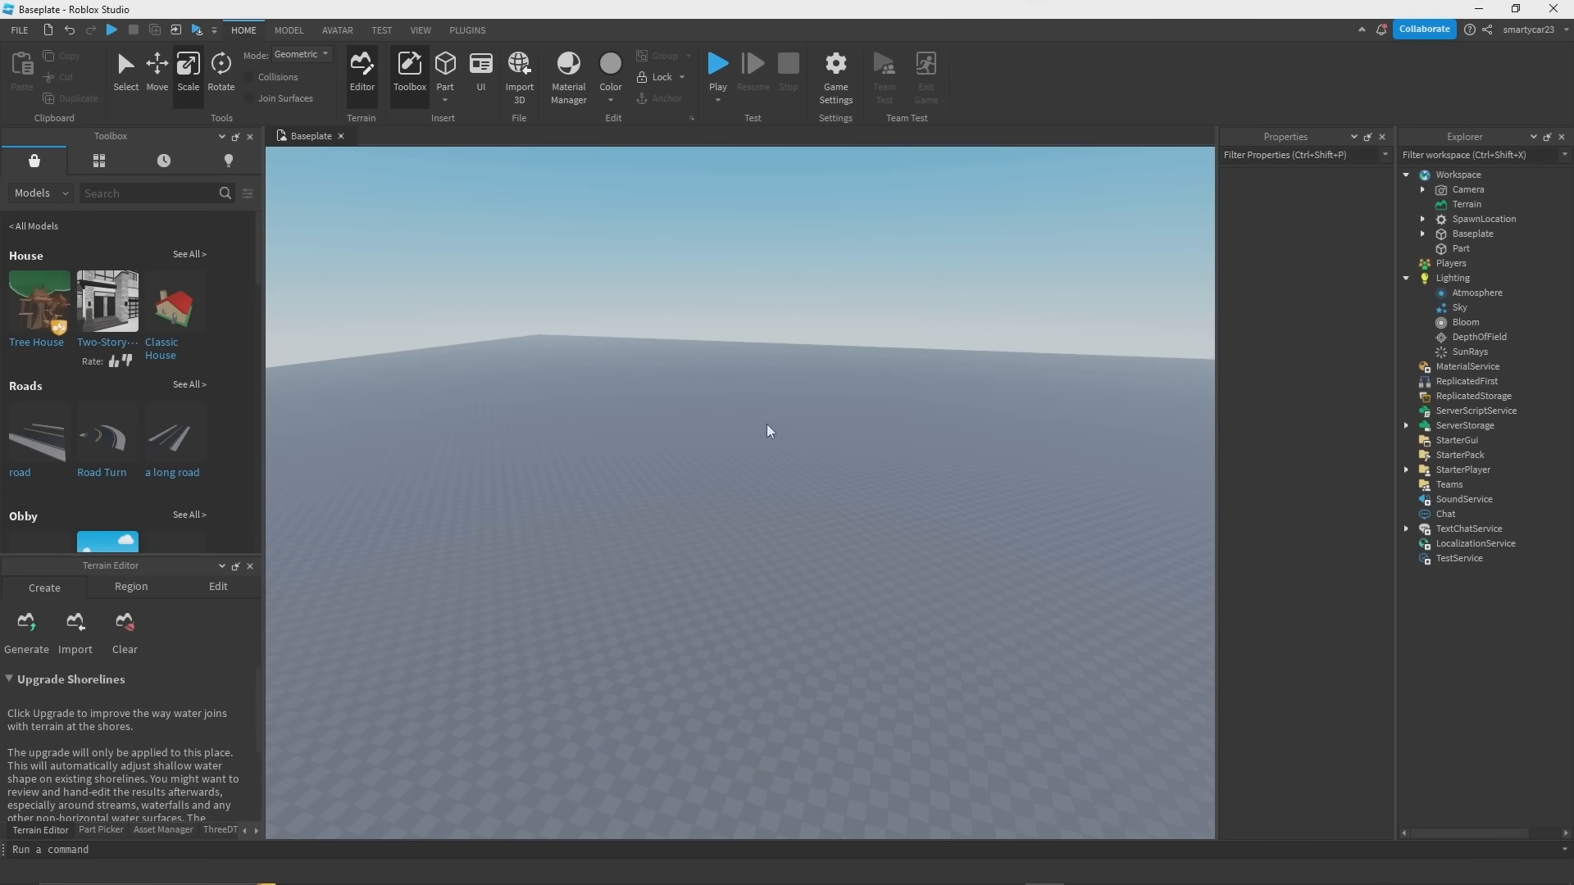
{"action": "right_click_drag", "start_coordinate": [735, 388], "coordinate": [734, 388]}
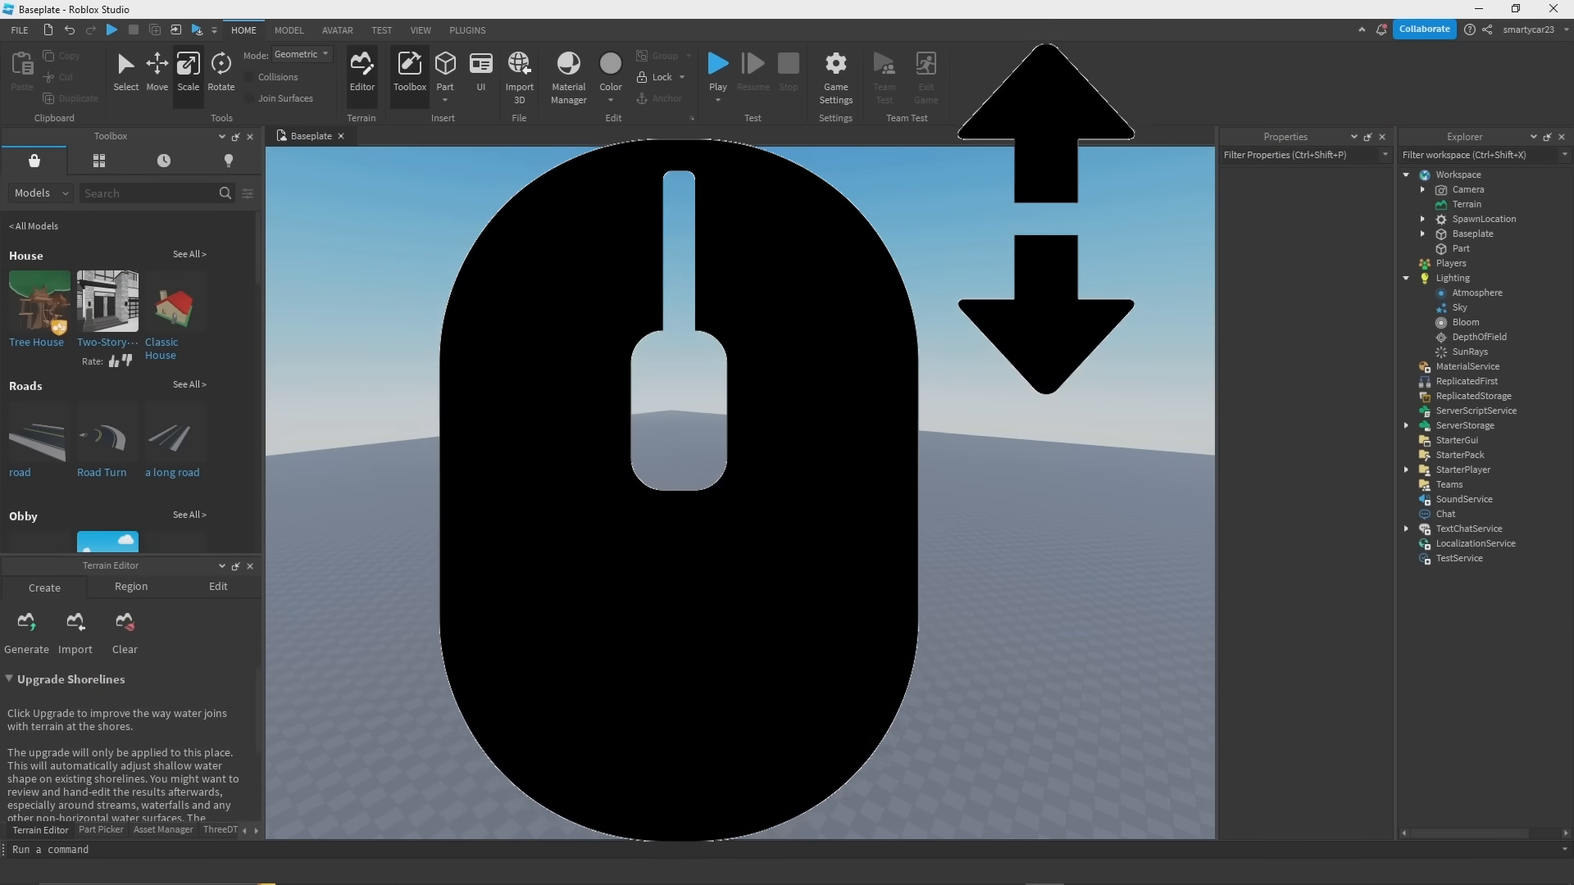
{"action": "scroll", "coordinate": [722, 339], "scroll_direction": "down", "scroll_amount": 3}
{"action": "right_click_drag", "start_coordinate": [725, 335], "coordinate": [713, 451]}
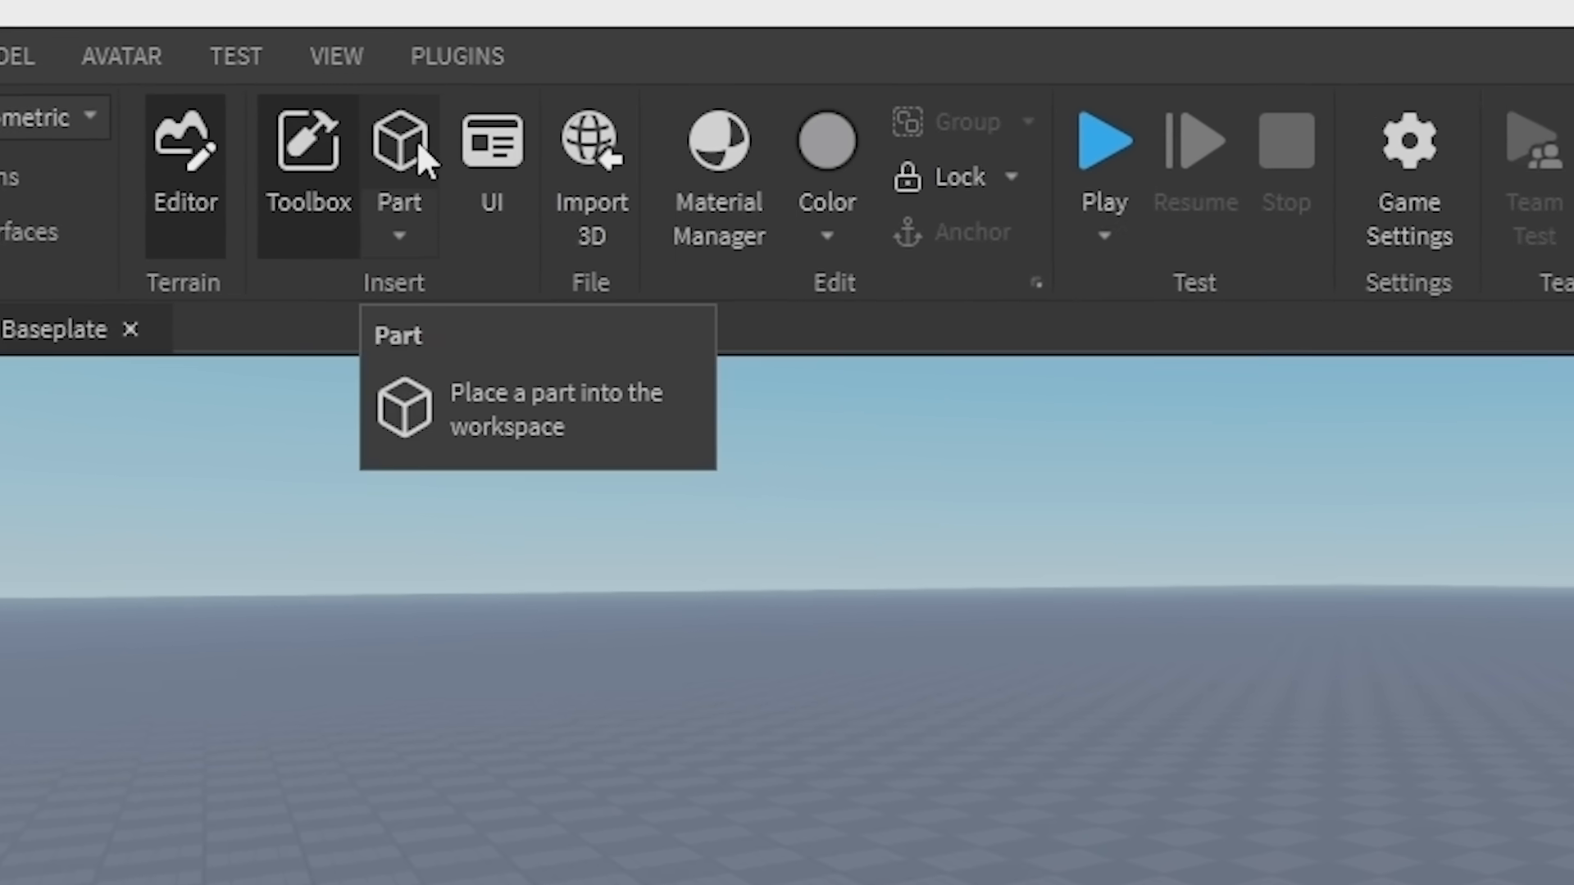
Step: Insert a block part and move it off the spawn location onto the open baseplate
{"action": "left_click", "coordinate": [417, 139]}
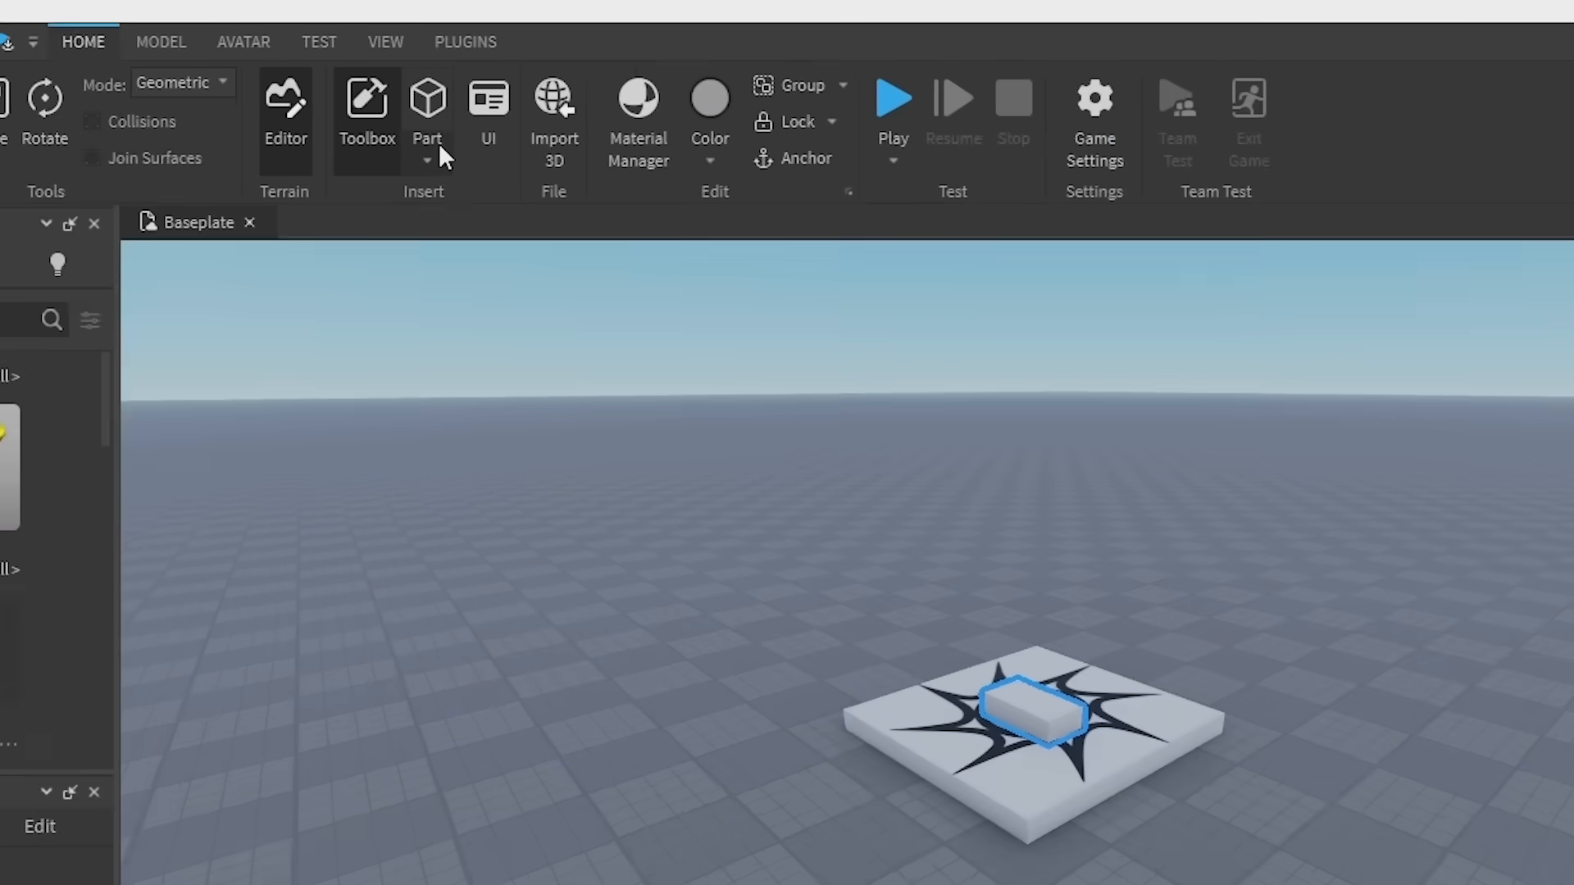
{"action": "left_click", "coordinate": [447, 104]}
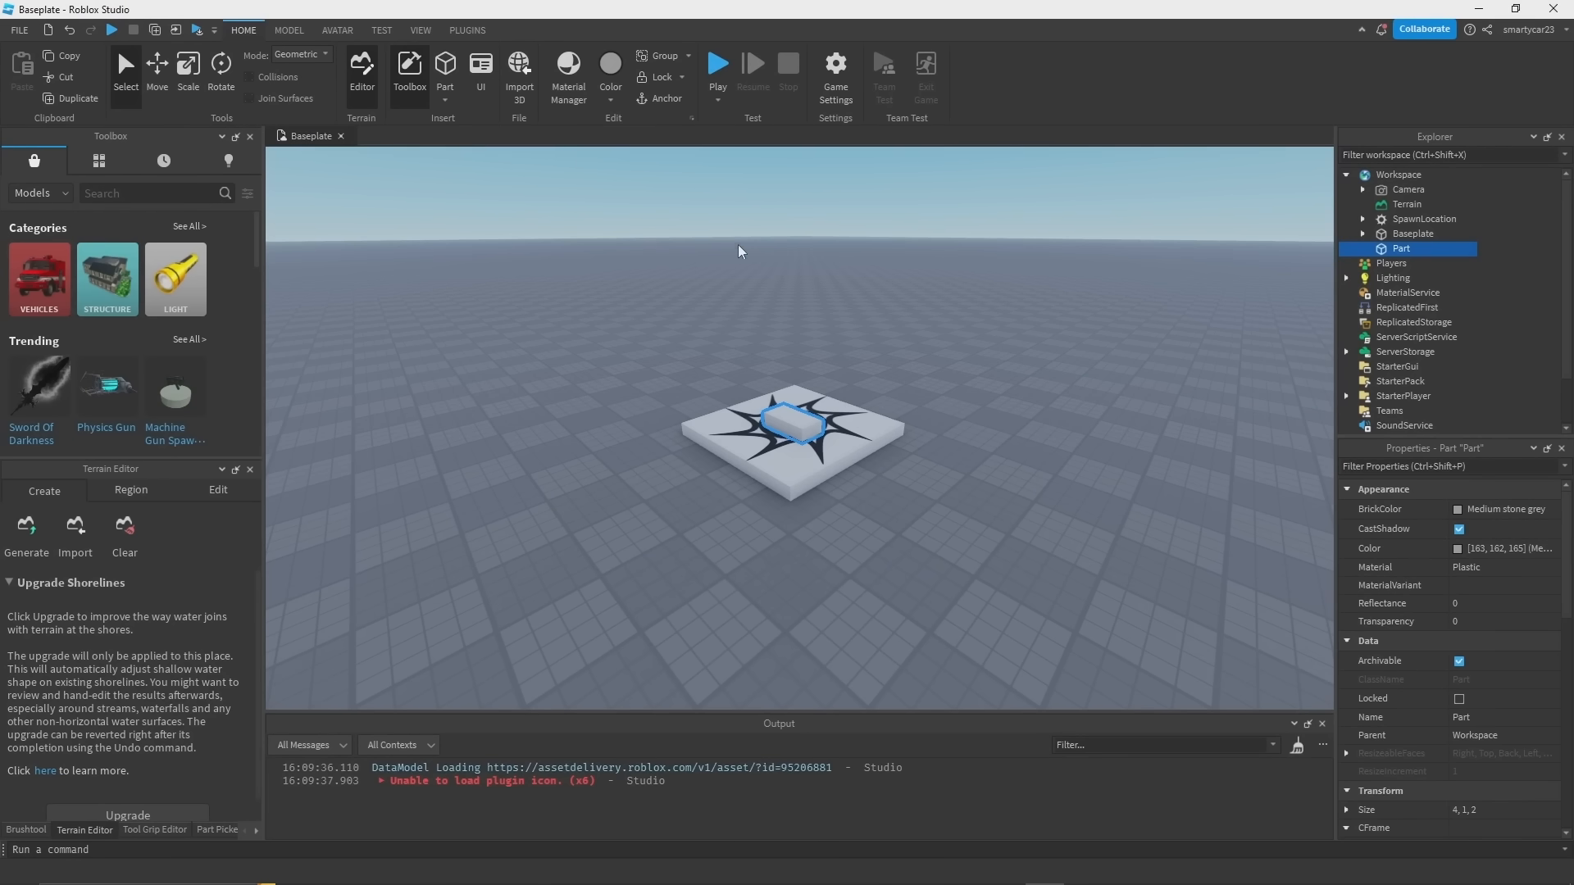
{"action": "scroll", "coordinate": [740, 252], "scroll_direction": "up", "scroll_amount": 5}
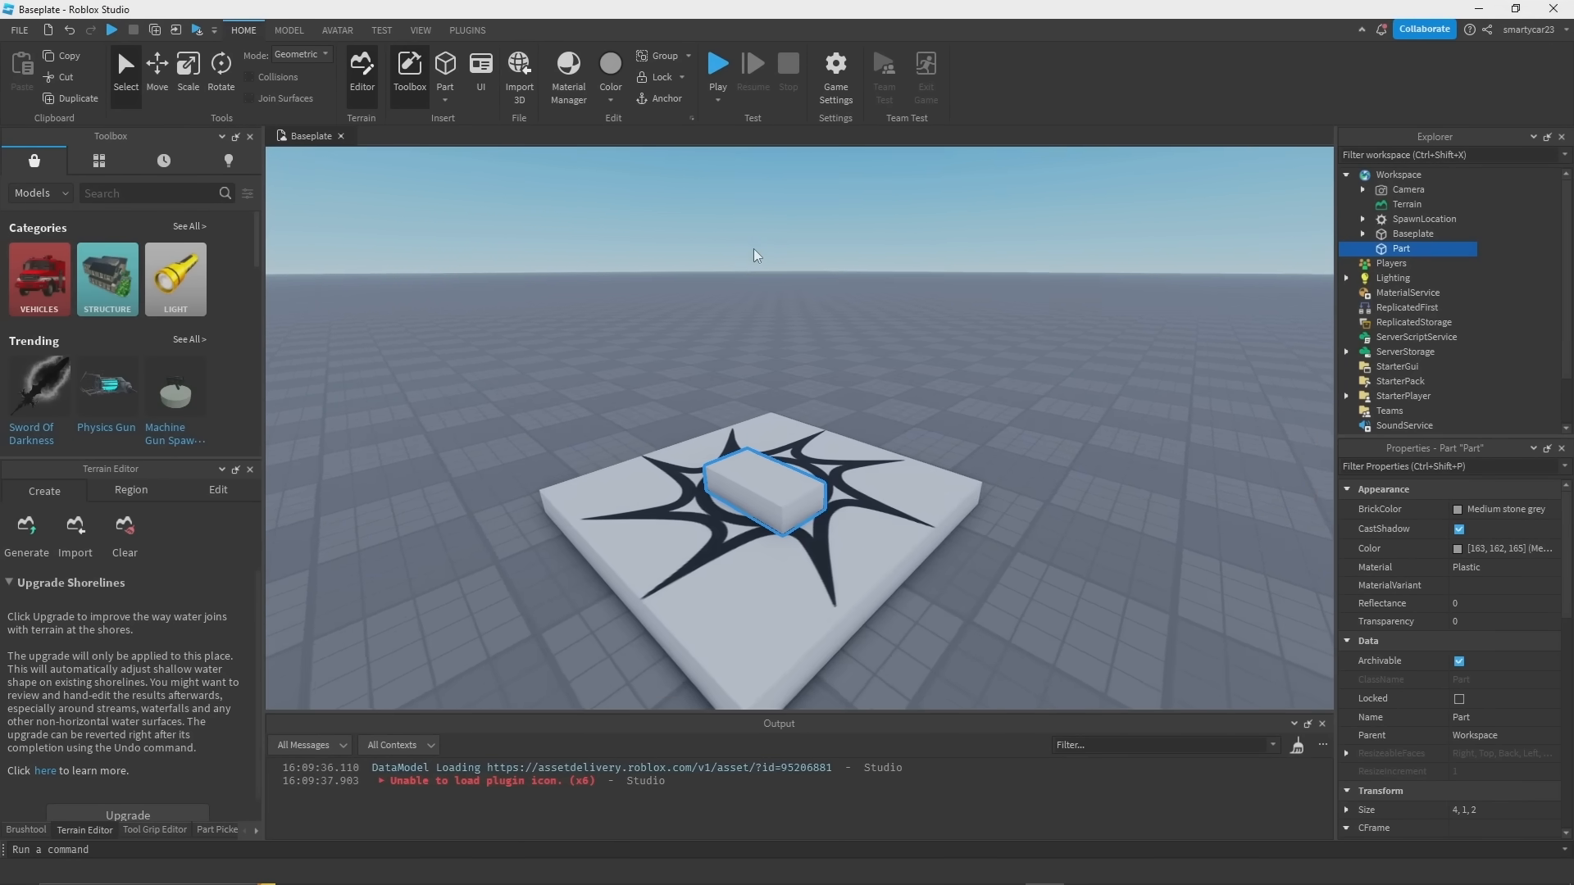
{"action": "scroll", "coordinate": [755, 249], "scroll_direction": "up", "scroll_amount": 5}
{"action": "right_click_drag", "start_coordinate": [754, 249], "coordinate": [725, 233]}
{"action": "scroll", "coordinate": [761, 249], "scroll_direction": "down", "scroll_amount": 5}
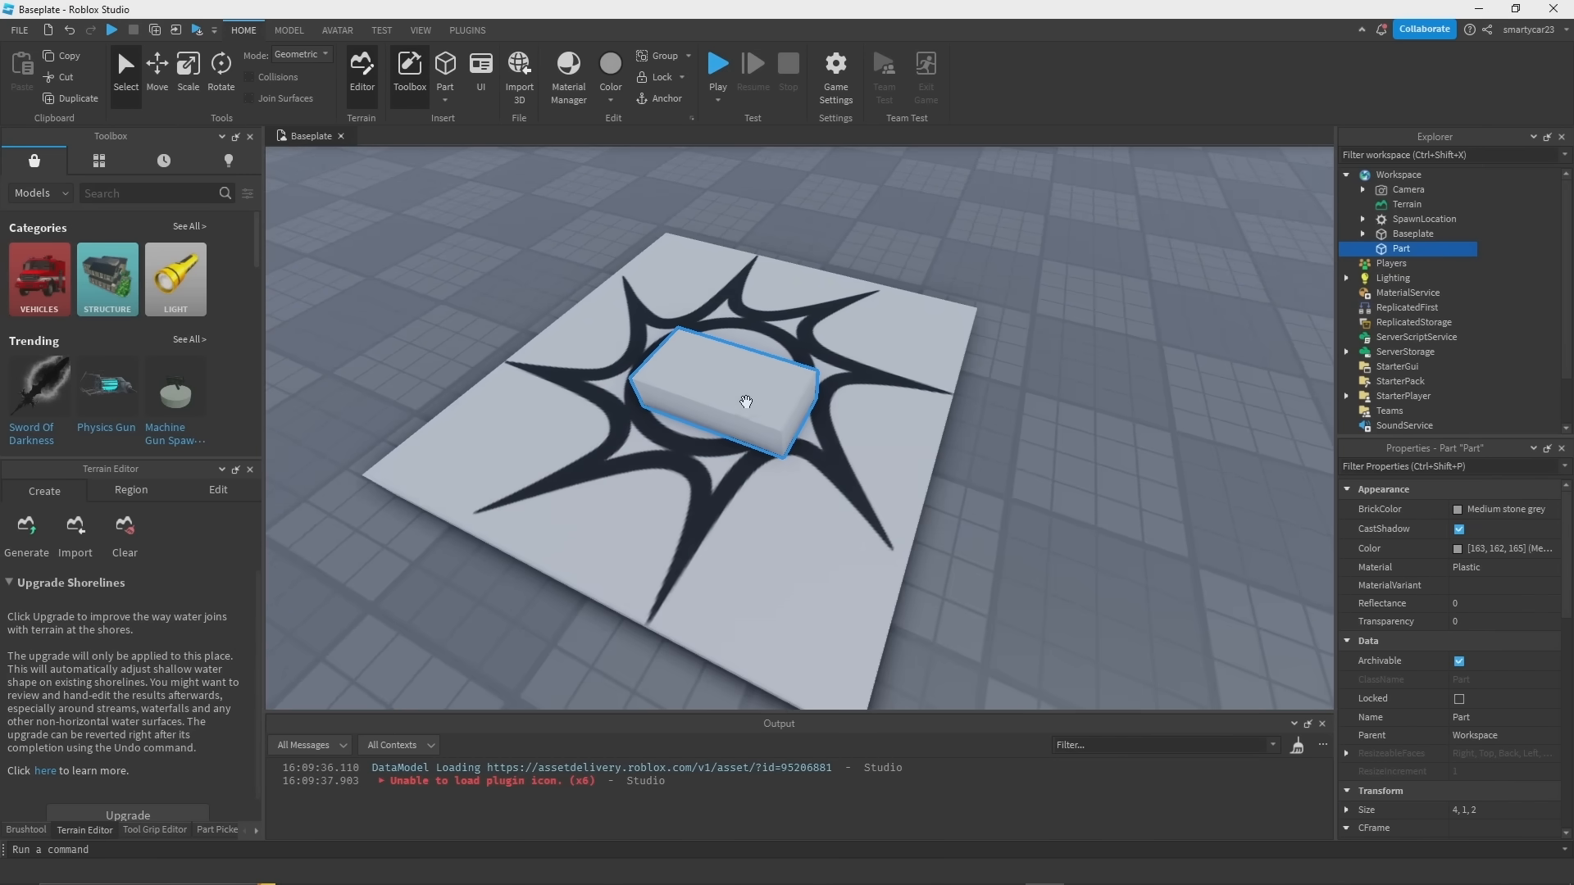
{"action": "left_click_drag", "start_coordinate": [746, 402], "coordinate": [773, 468]}
{"action": "scroll", "coordinate": [1016, 430], "scroll_direction": "down", "scroll_amount": 4}
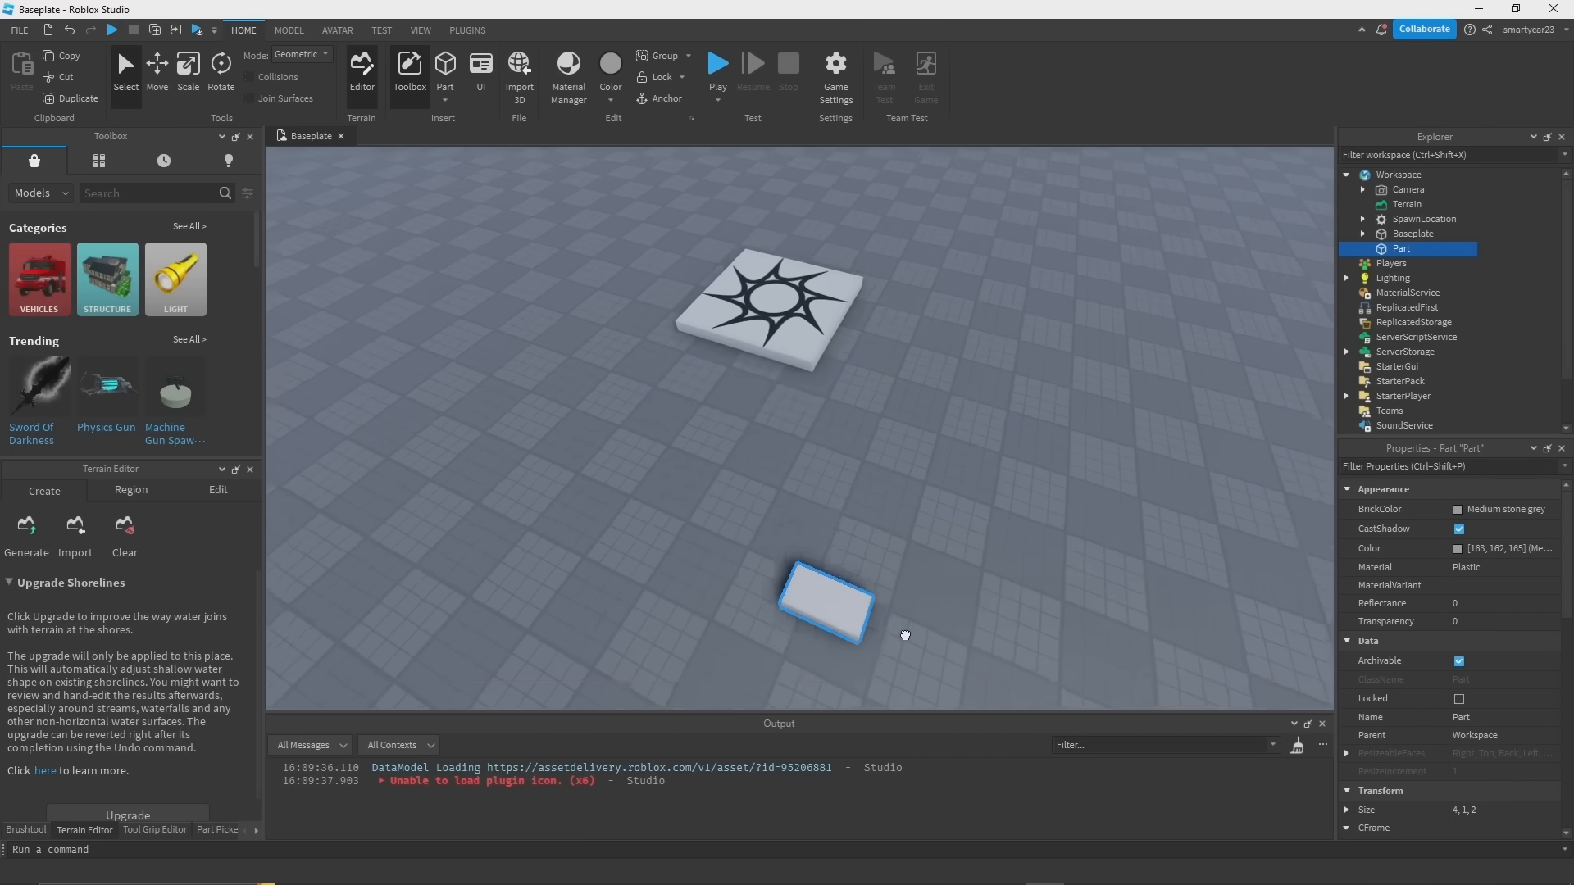
{"action": "key", "text": "d"}
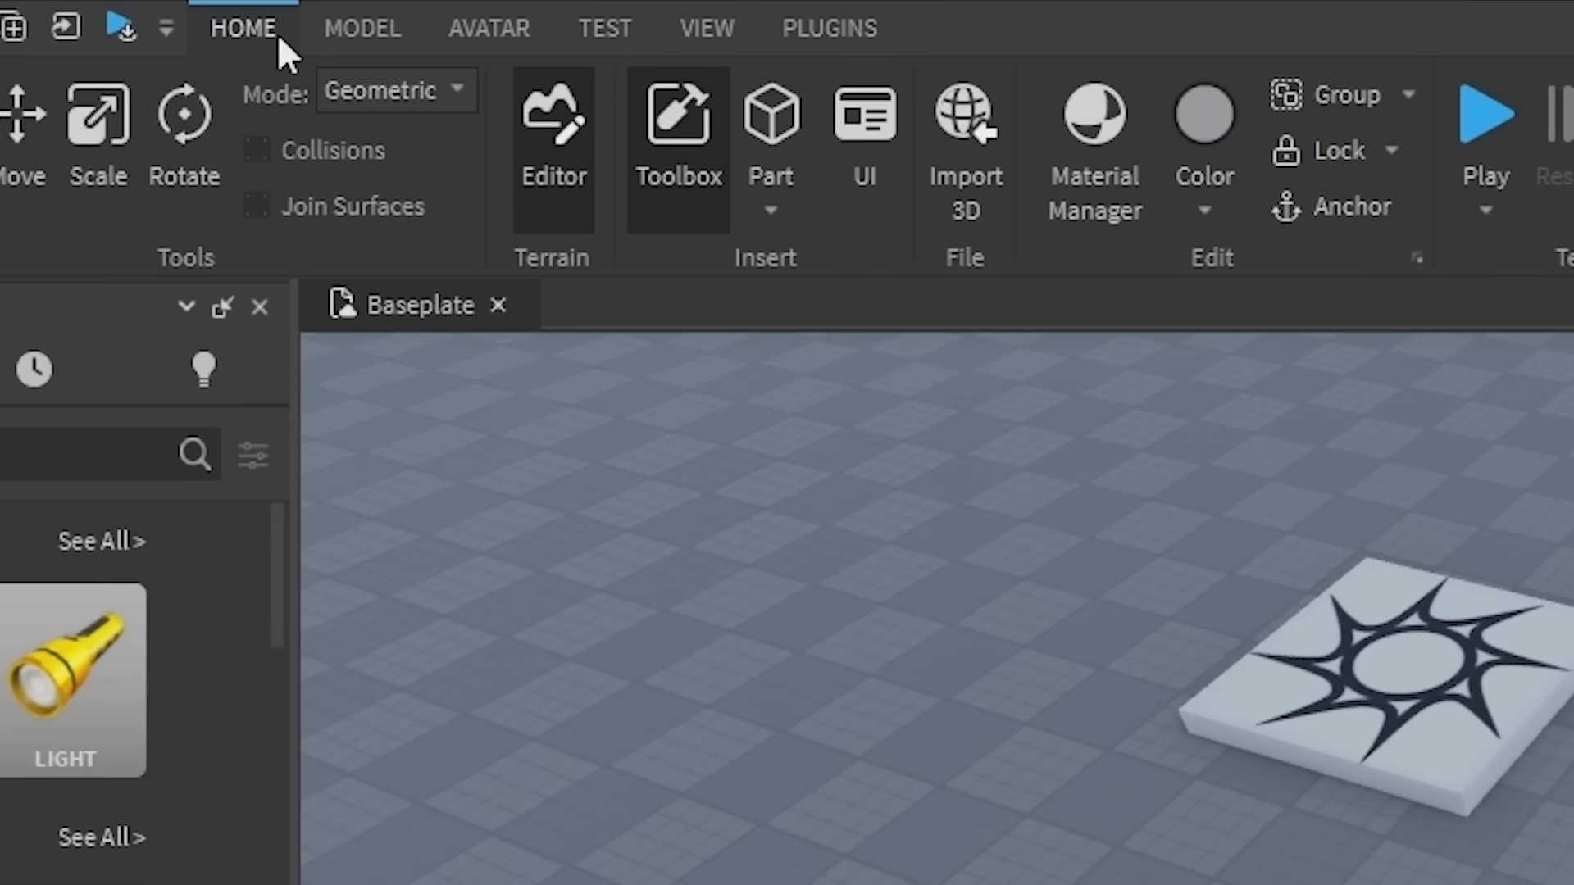
Step: Examine the modelling, avatar, testing, view and plugin toolsets
{"action": "left_click", "coordinate": [373, 30]}
{"action": "left_click", "coordinate": [493, 23]}
{"action": "left_click", "coordinate": [607, 16]}
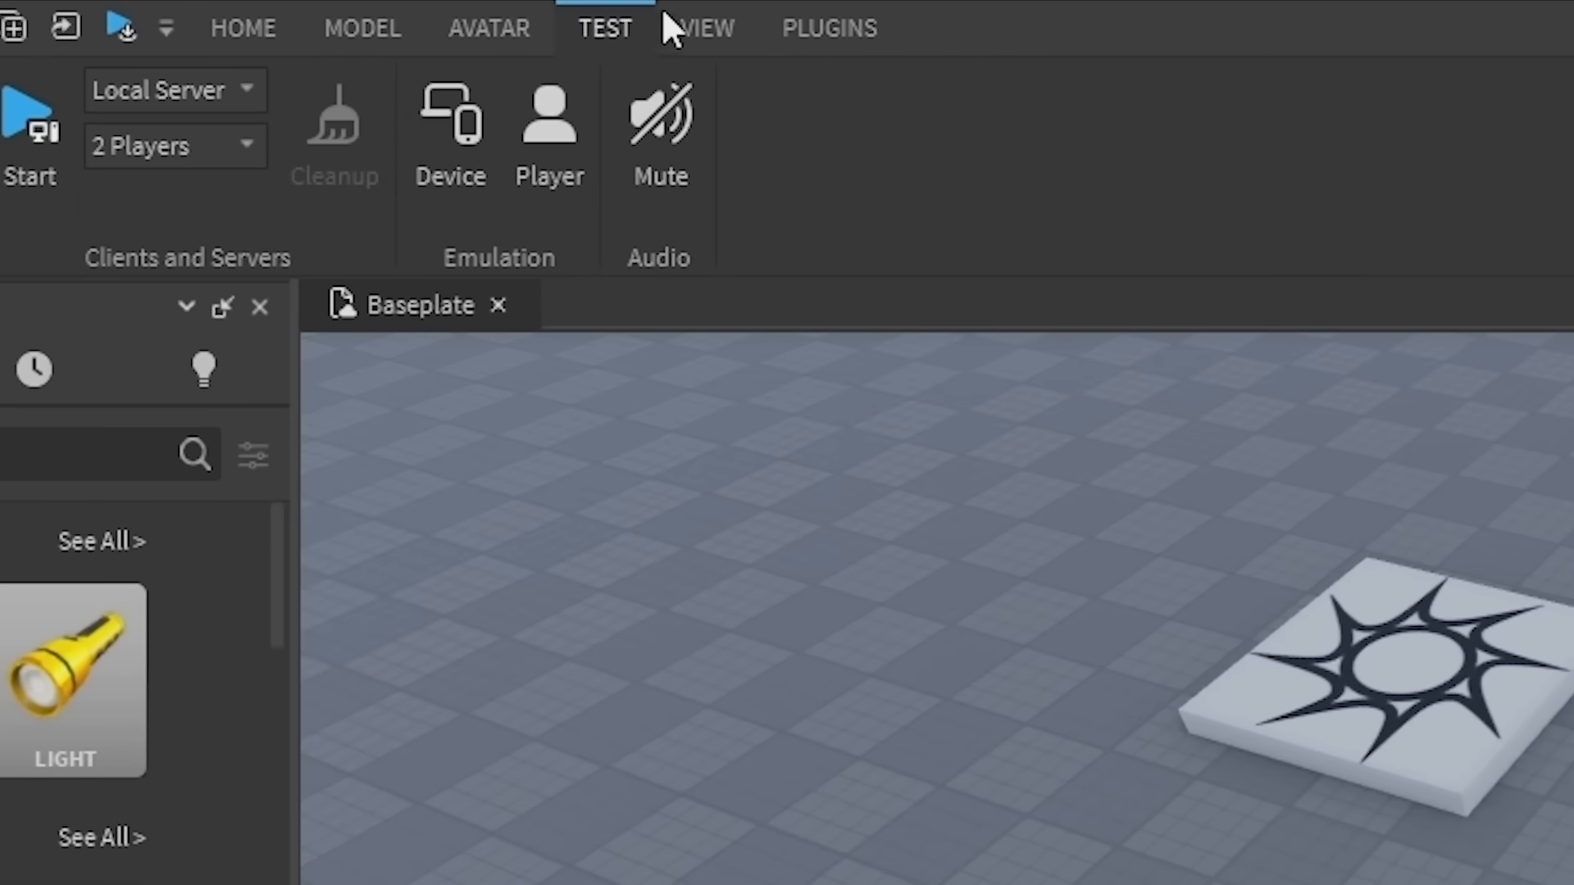
{"action": "left_click", "coordinate": [714, 18]}
{"action": "left_click", "coordinate": [881, 23]}
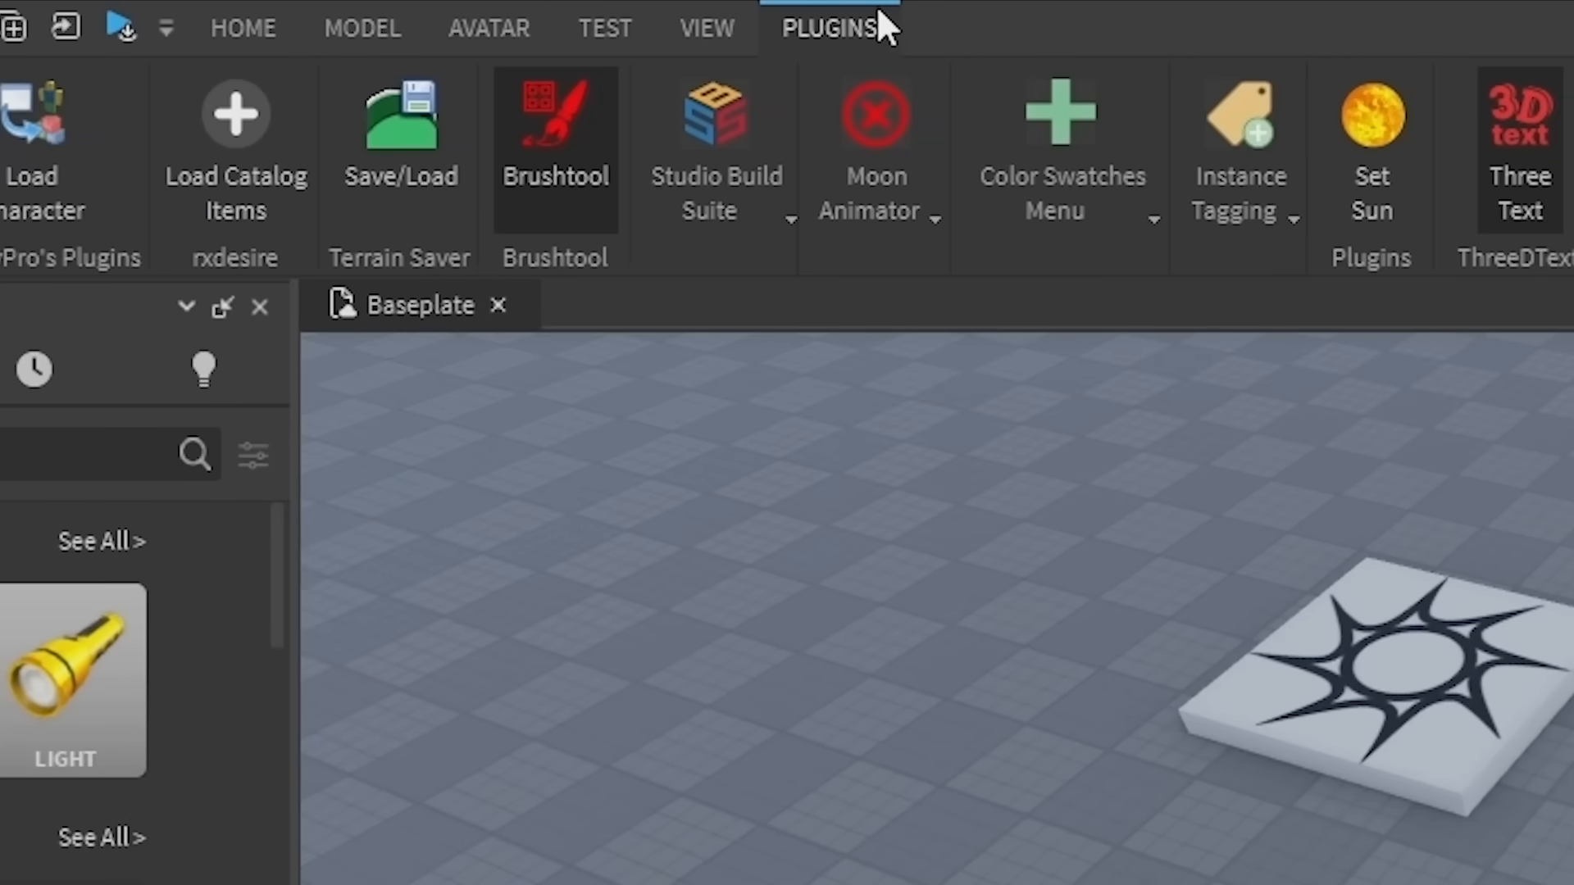
{"action": "left_click", "coordinate": [721, 37]}
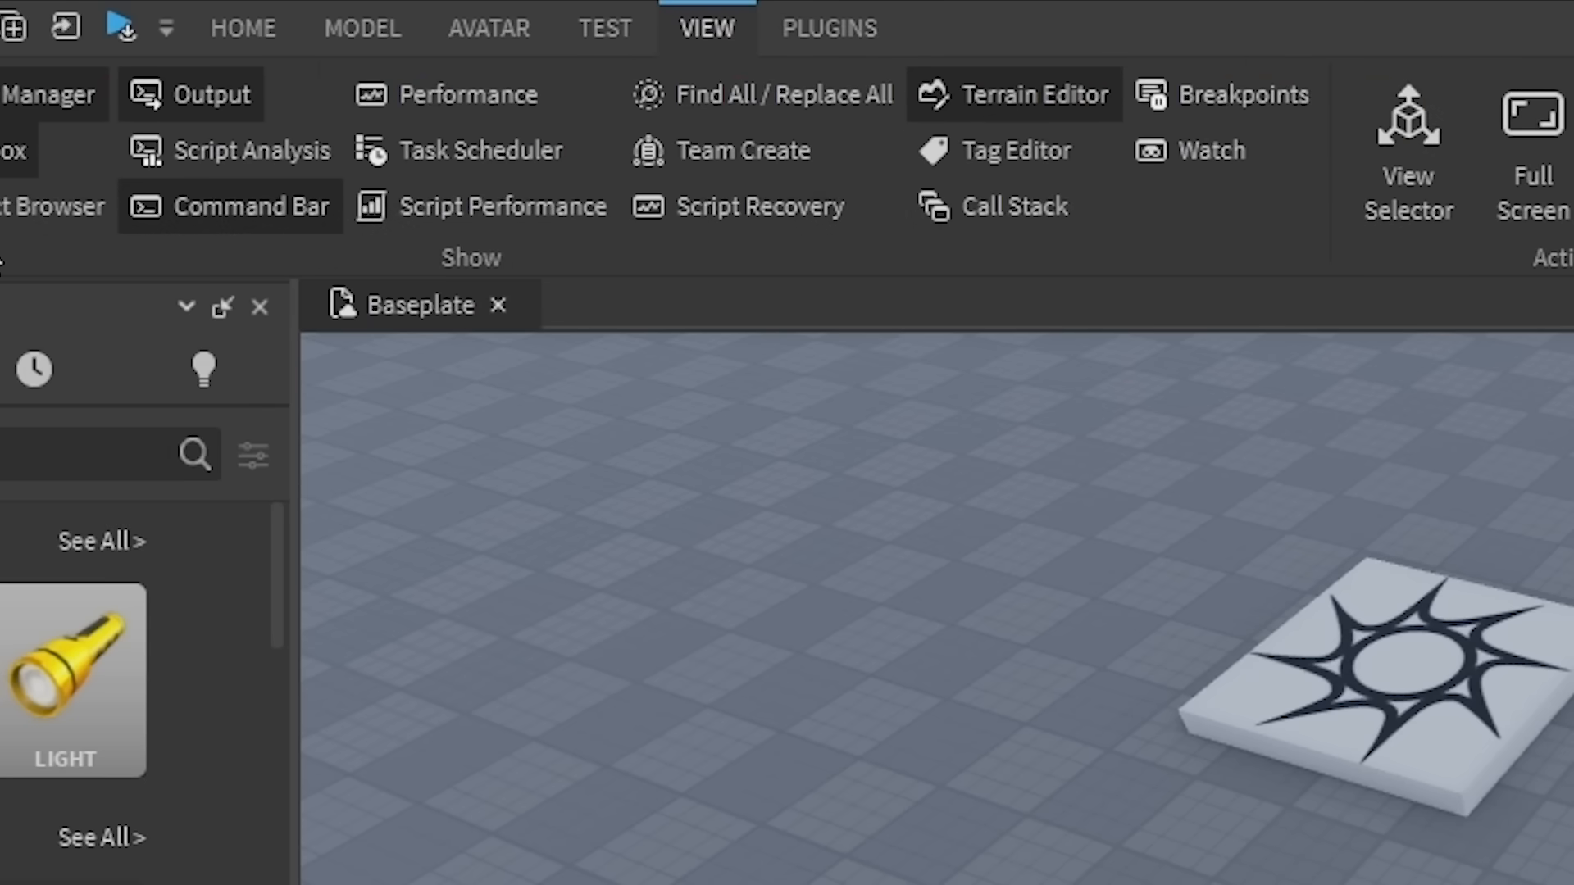
{"action": "left_click", "coordinate": [623, 28]}
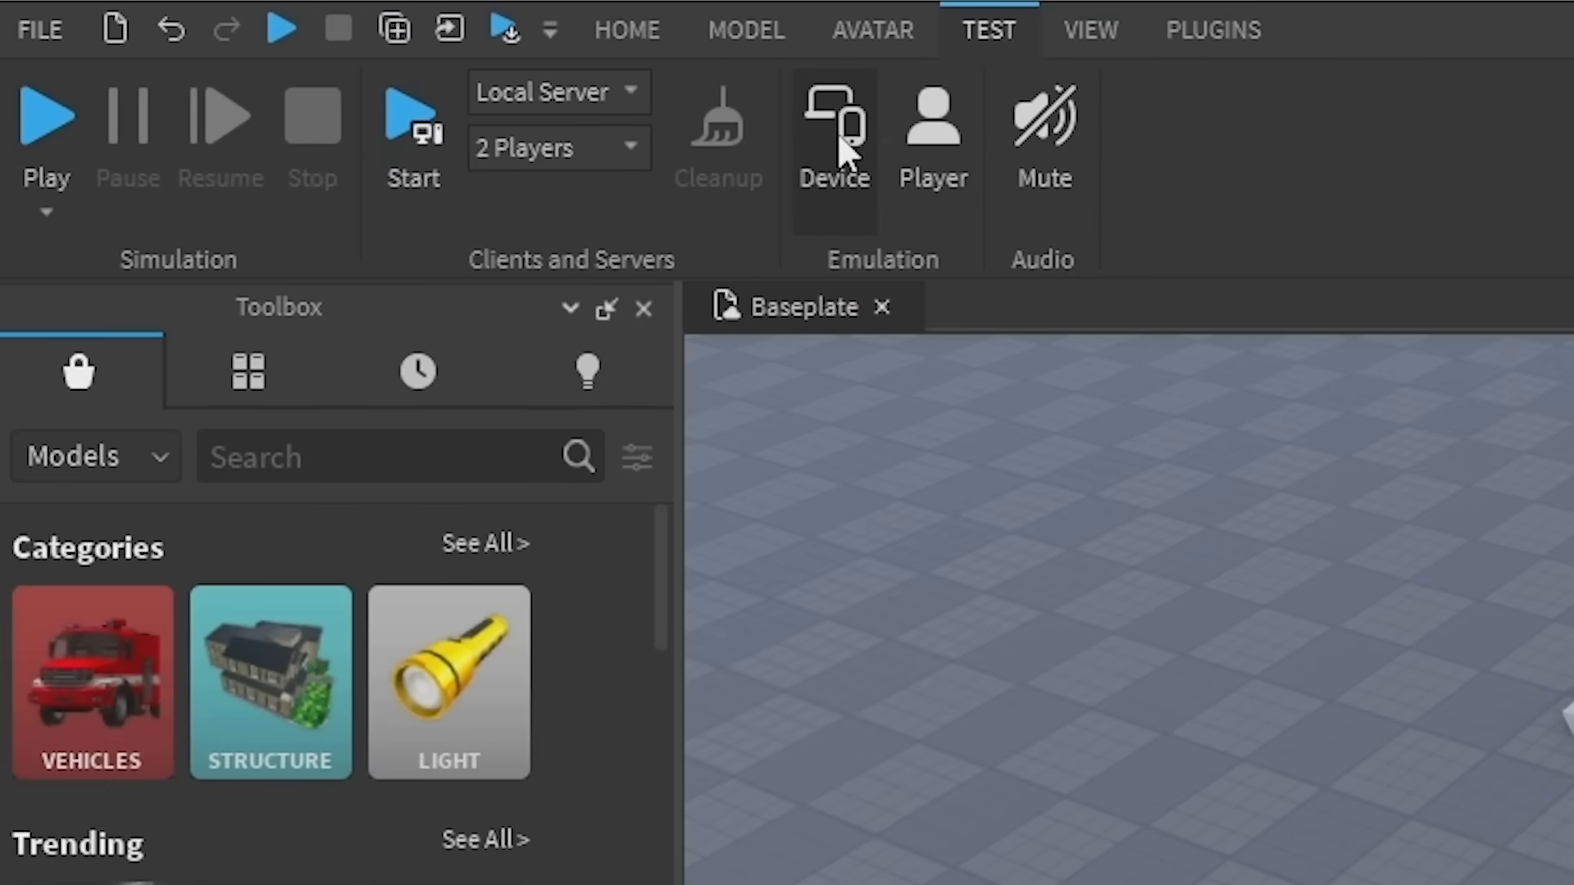
{"action": "left_click", "coordinate": [912, 33]}
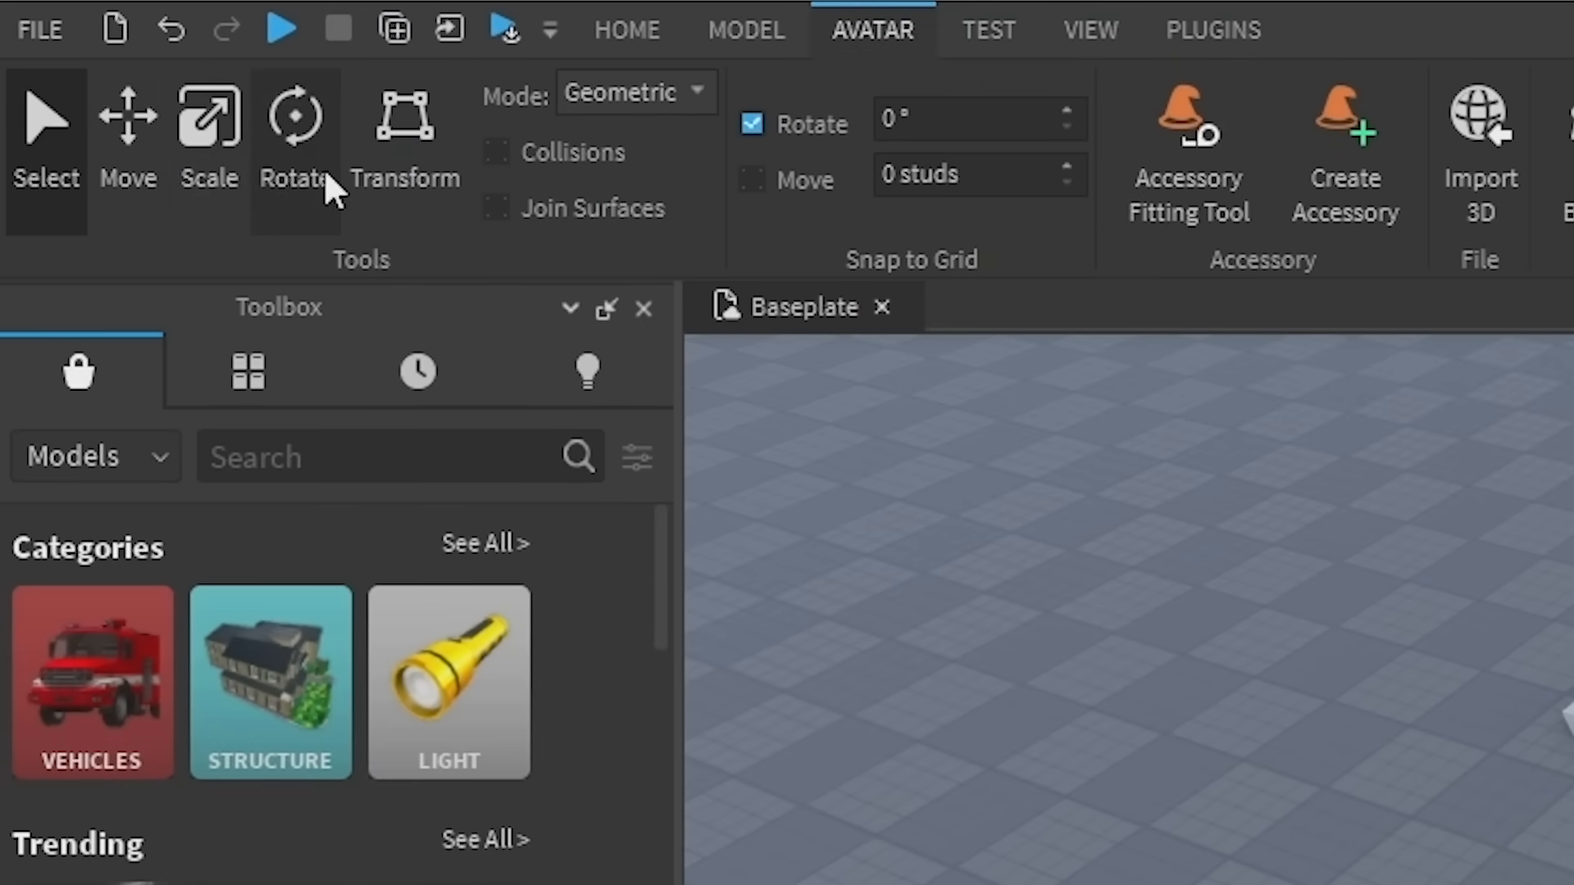
{"action": "left_click", "coordinate": [785, 49]}
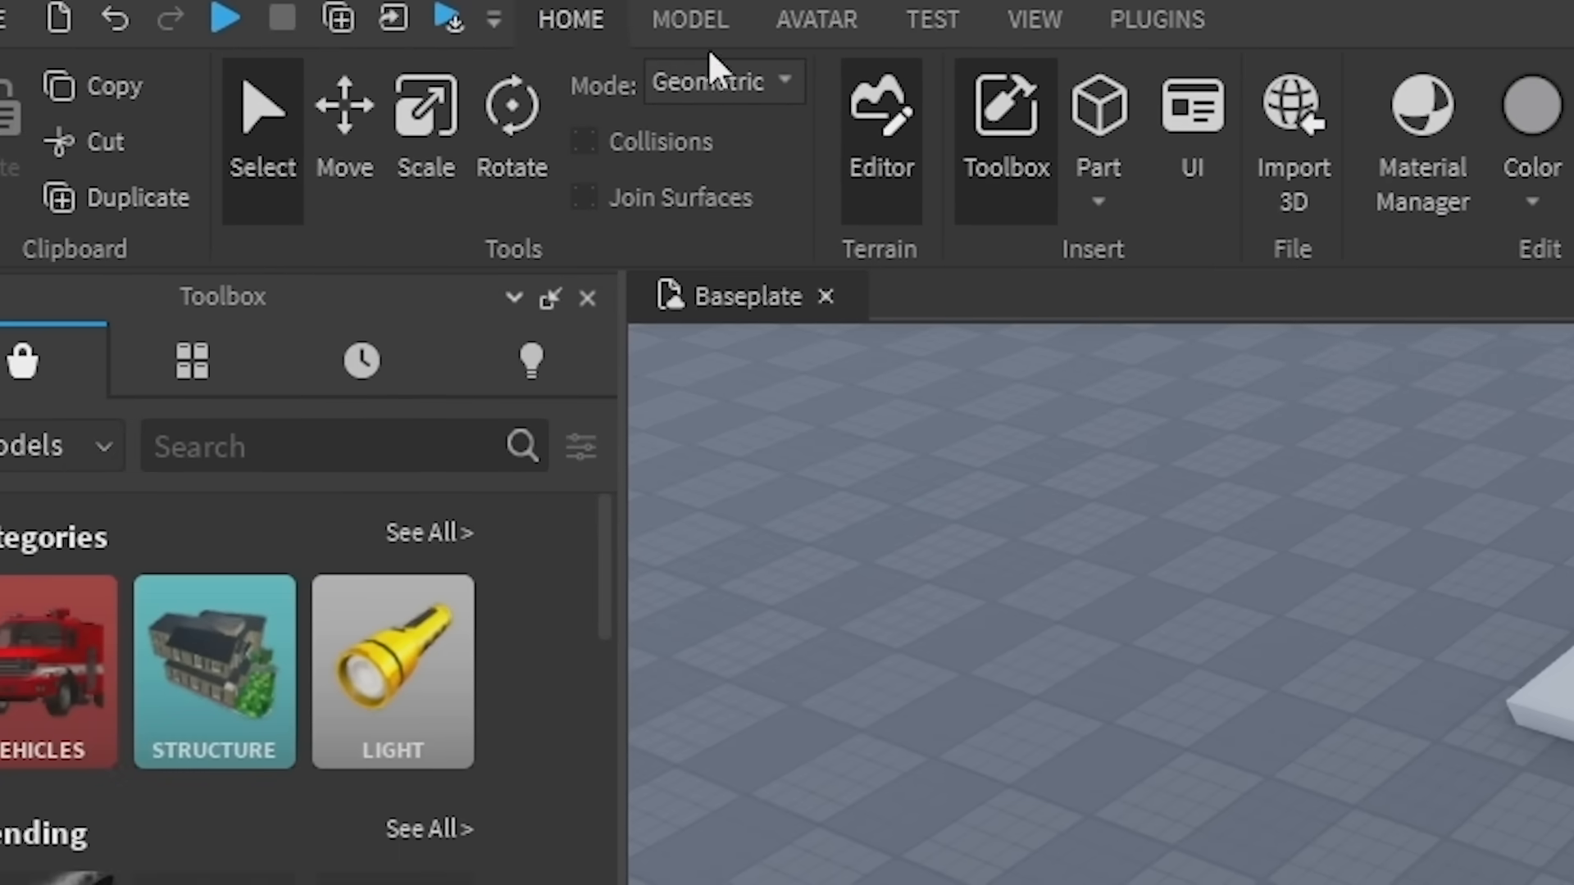
Step: Enable grid snapping for moving and set the snap increments to 1 stud for movement and 45° for rotation
{"action": "left_click", "coordinate": [694, 20]}
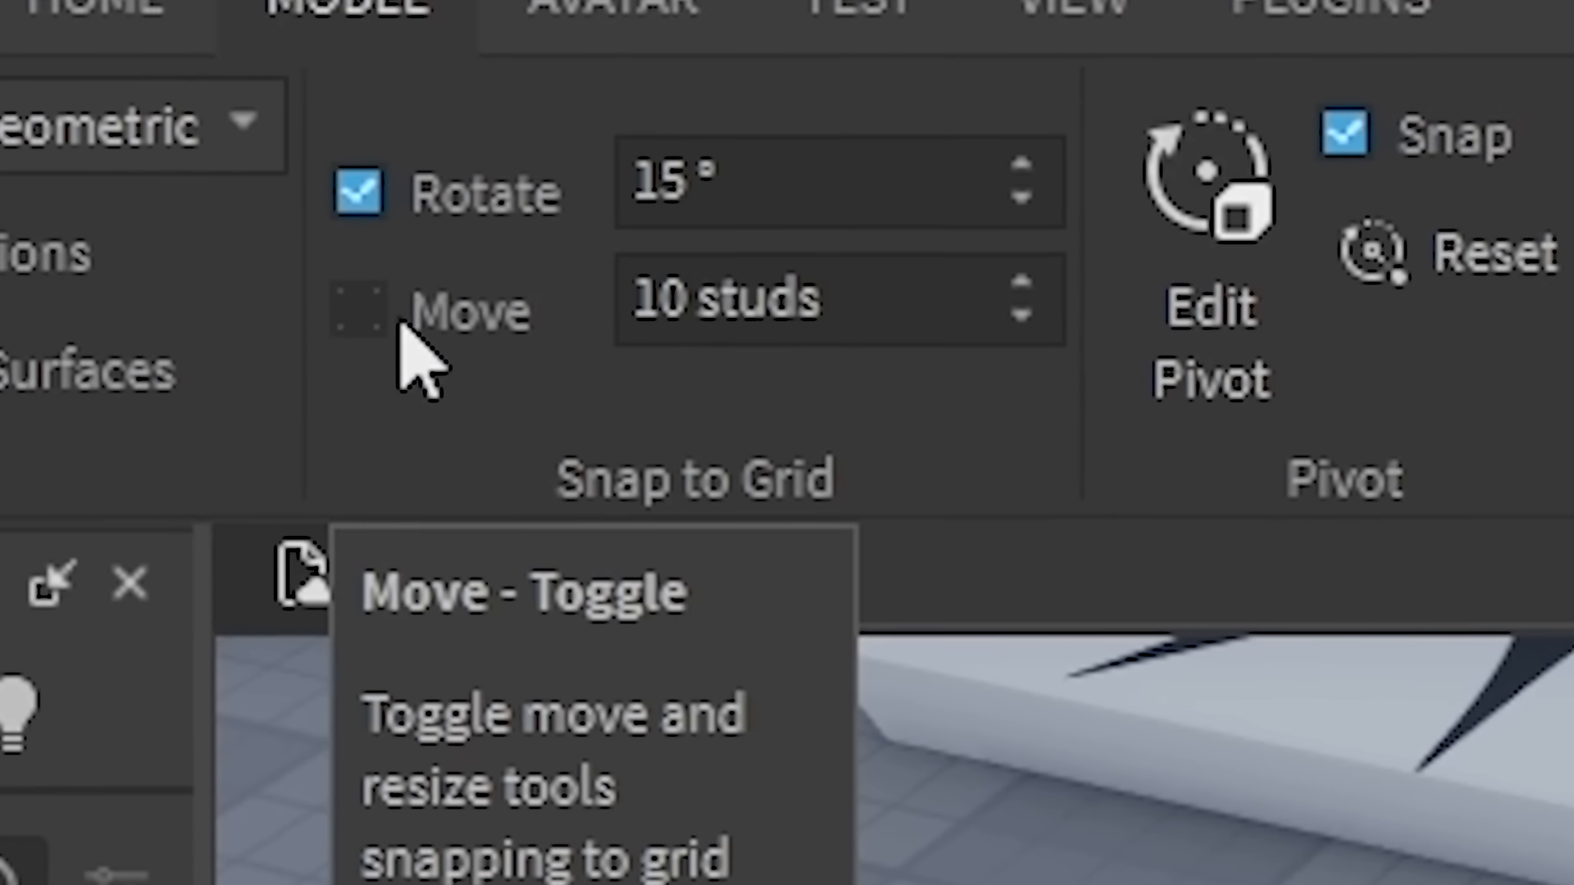
{"action": "left_click", "coordinate": [371, 320]}
{"action": "left_click", "coordinate": [712, 297]}
{"action": "type", "text": "1"}
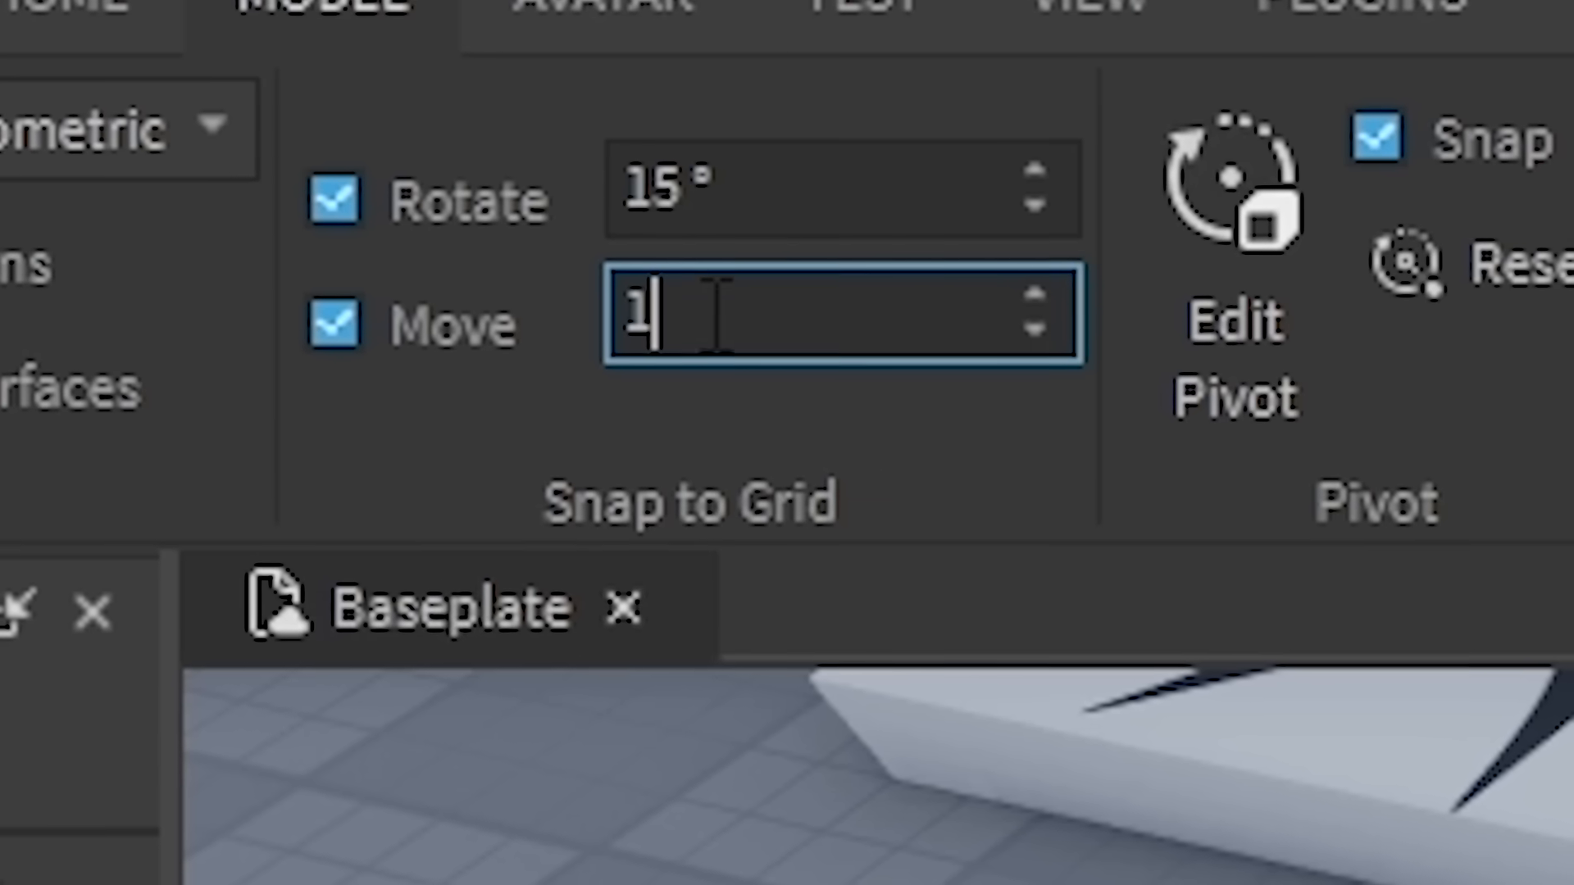
{"action": "left_click", "coordinate": [640, 156]}
{"action": "type", "text": "4"}
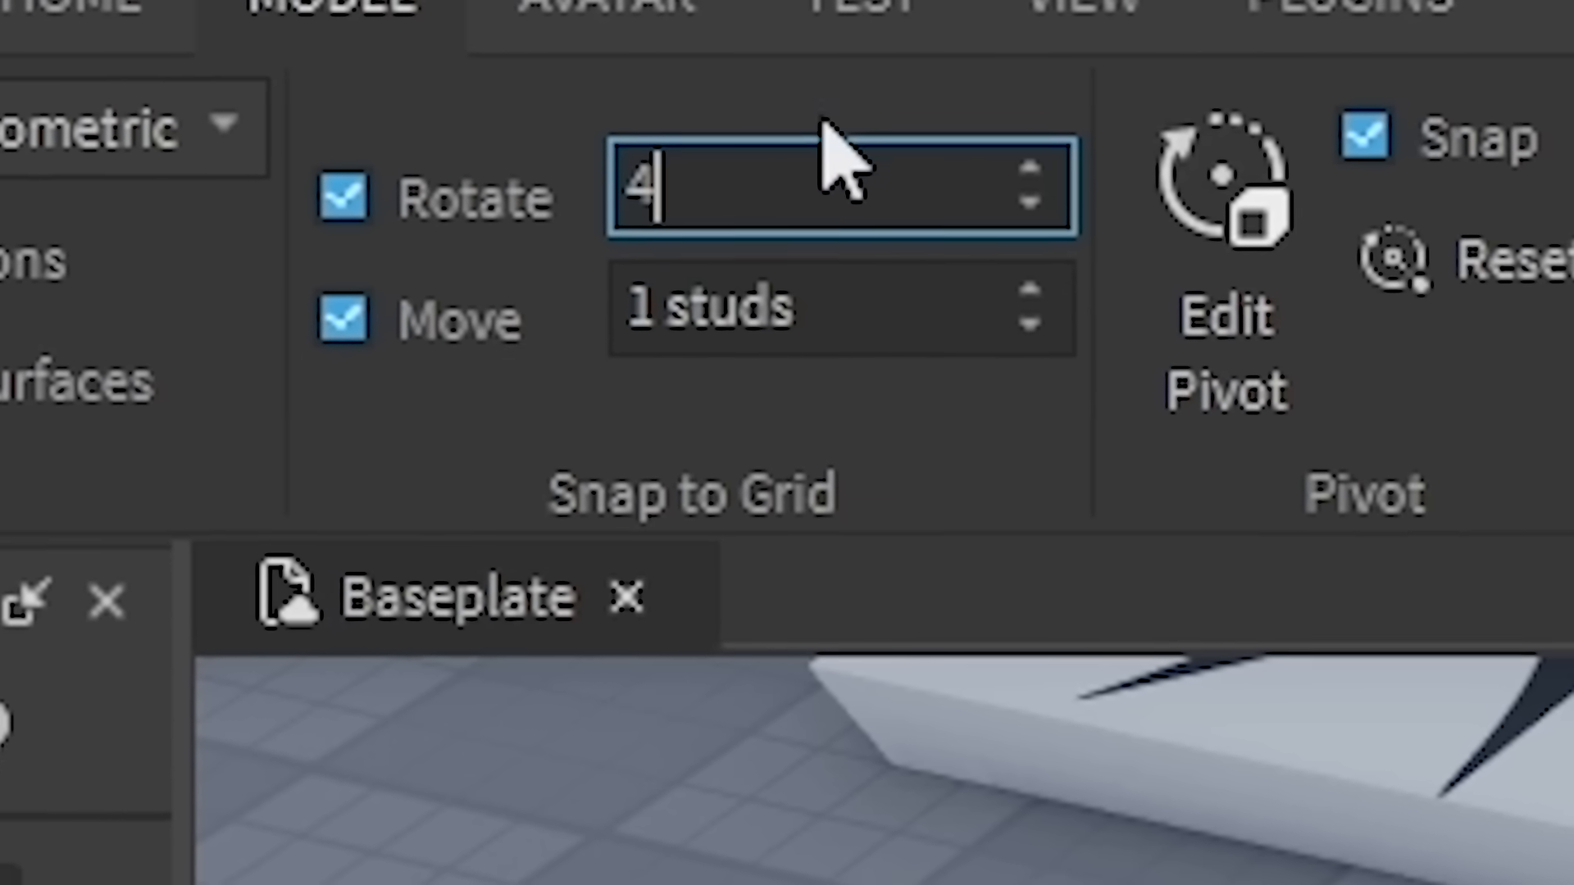
{"action": "type", "text": "5"}
{"action": "key", "text": "Return"}
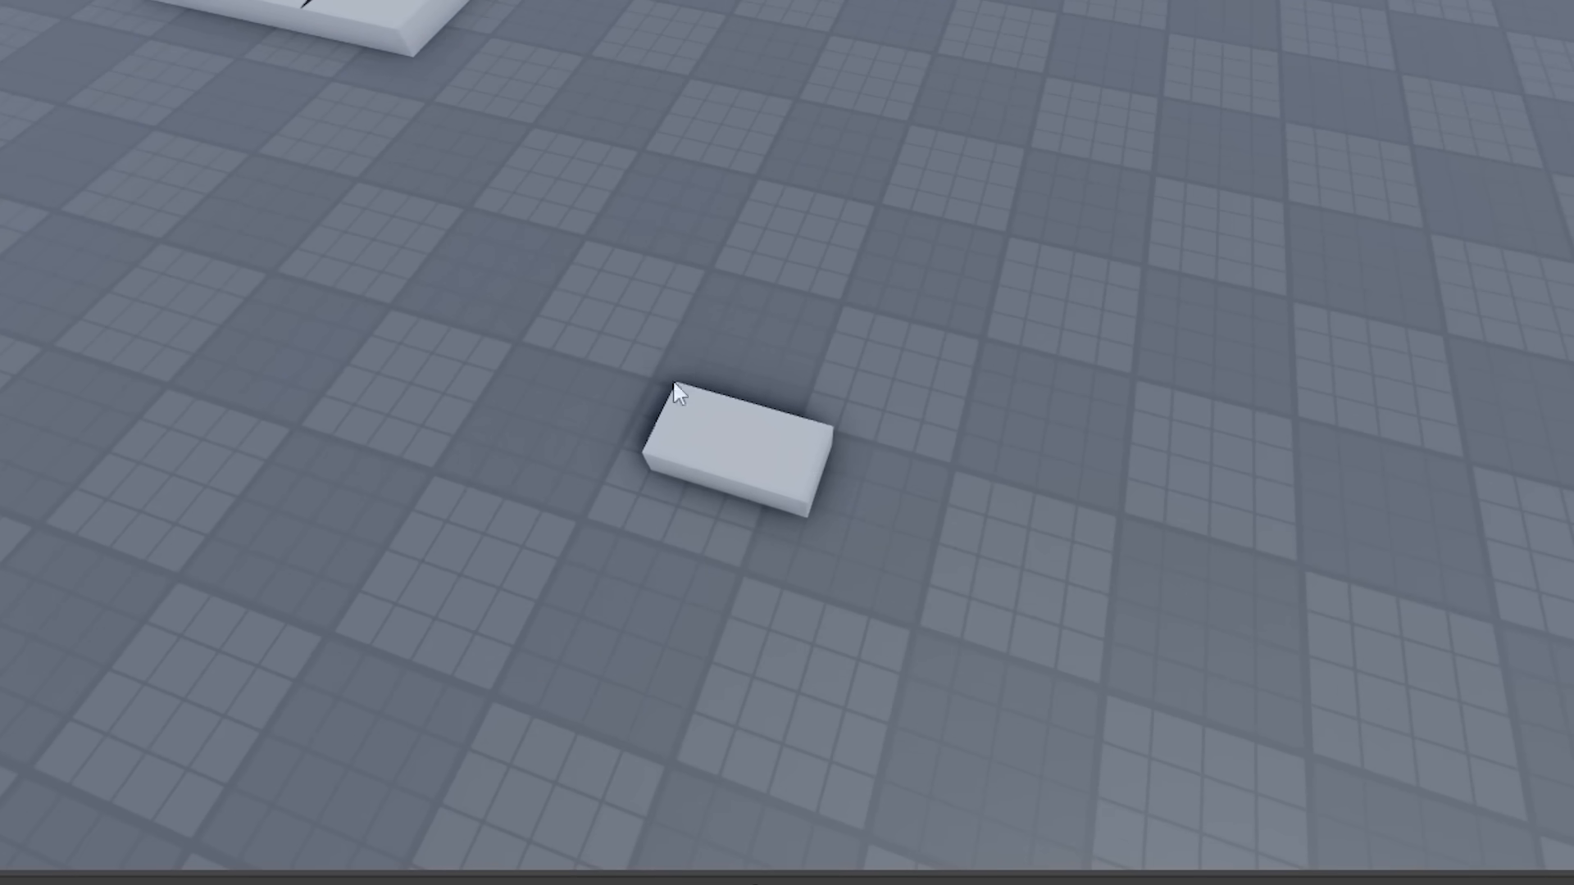
Step: Rotate the block part about its vertical axis in snapped increments
{"action": "left_click", "coordinate": [678, 395]}
{"action": "left_click_drag", "start_coordinate": [878, 562], "coordinate": [843, 550]}
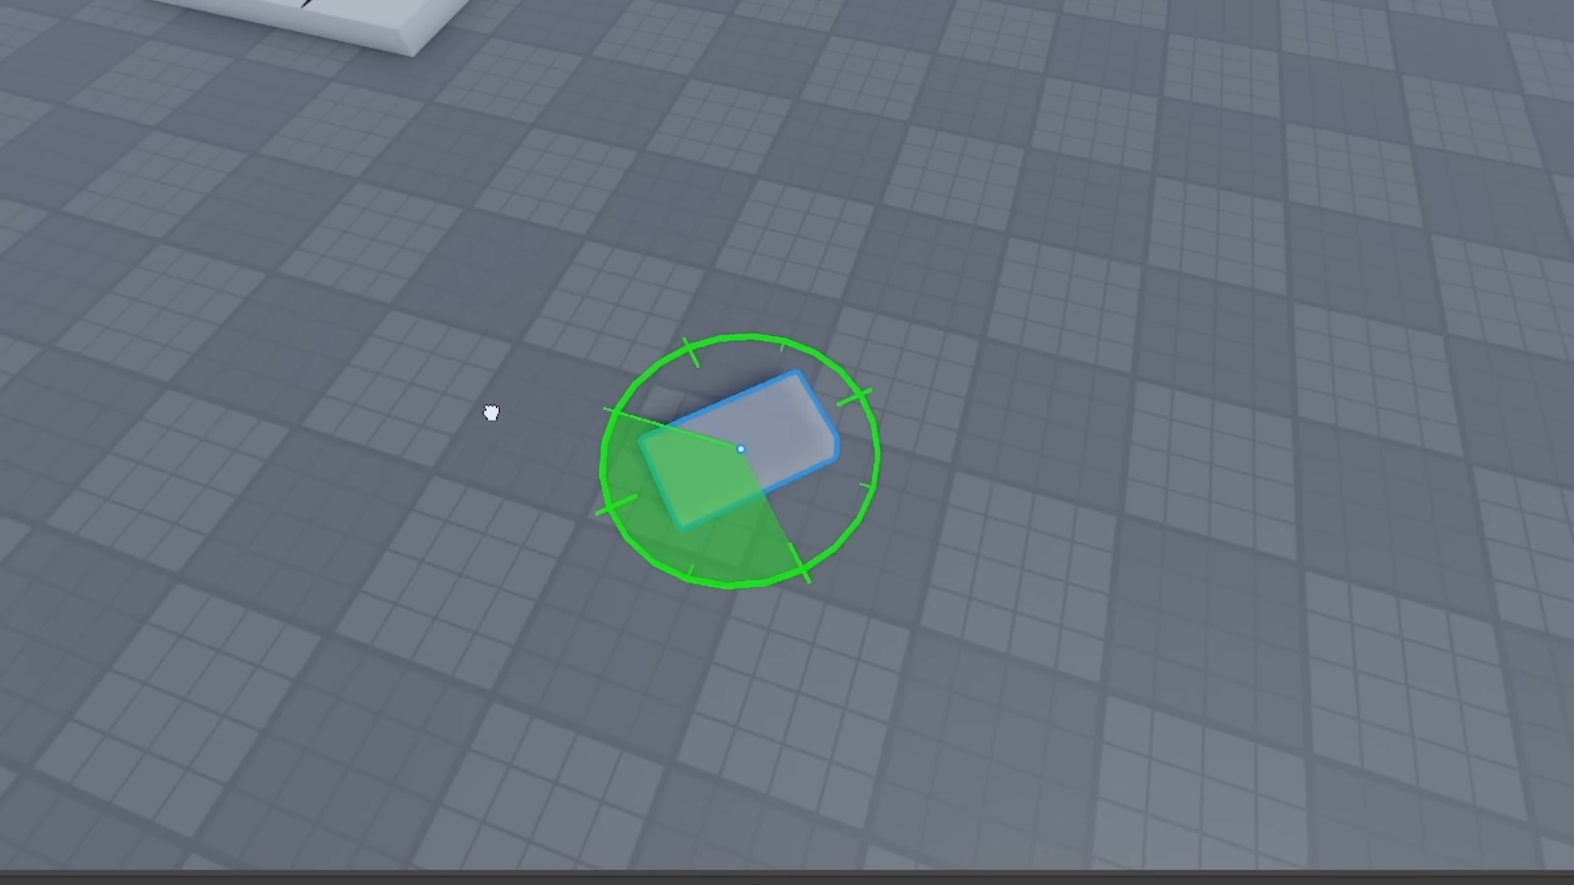
{"action": "left_click_drag", "start_coordinate": [491, 412], "coordinate": [741, 717]}
{"action": "left_click_drag", "start_coordinate": [710, 604], "coordinate": [696, 311]}
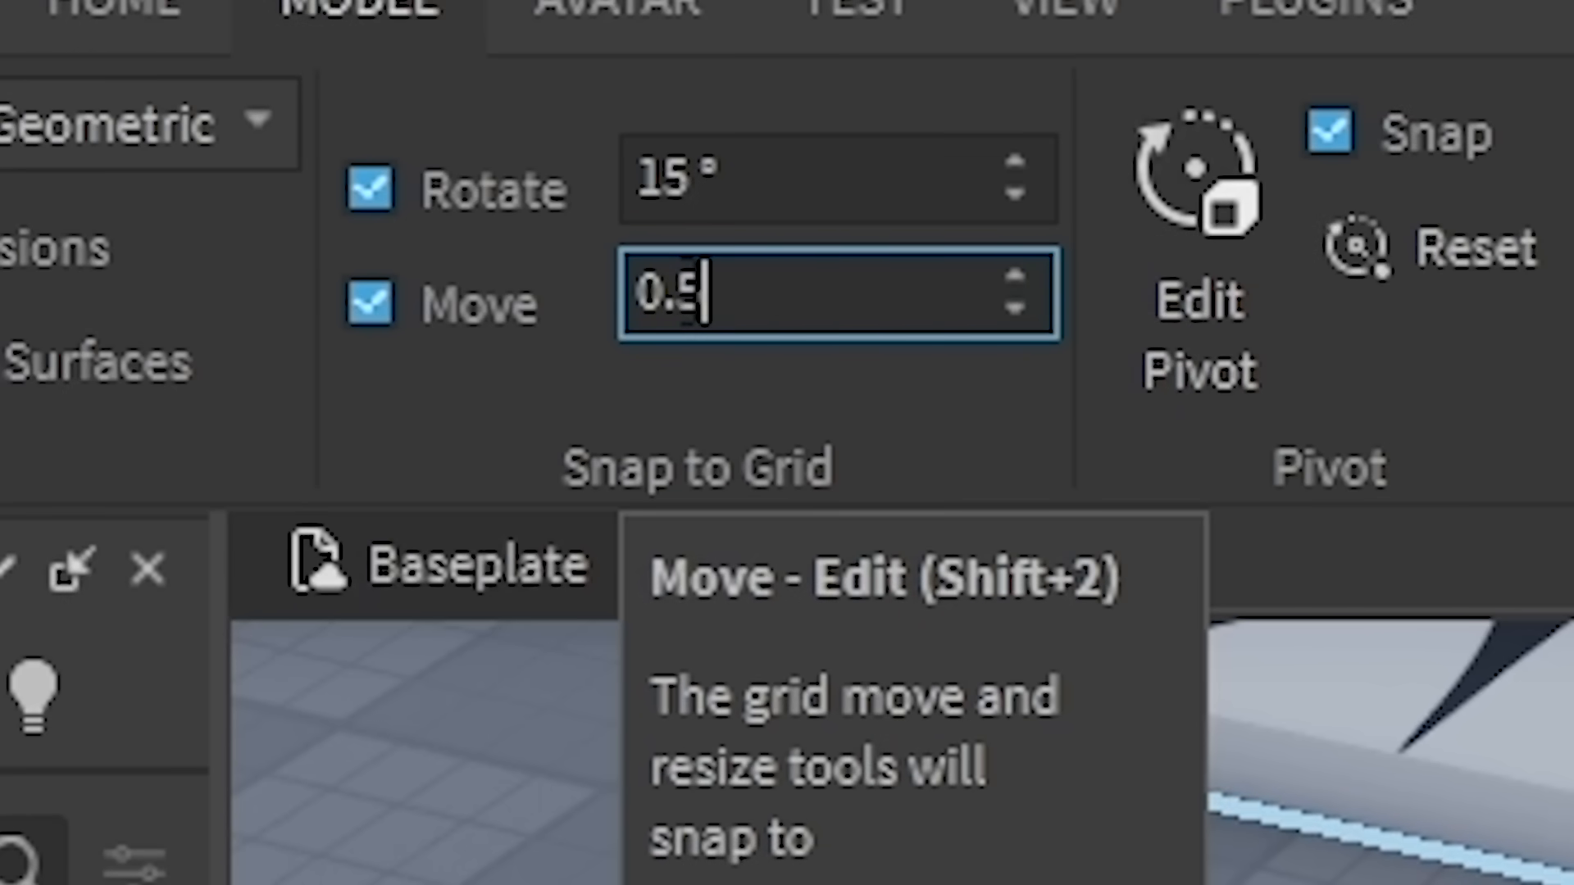
Step: Set the move snap increment to 0.5 studs and shift the part slightly across the baseplate
{"action": "left_click", "coordinate": [435, 299]}
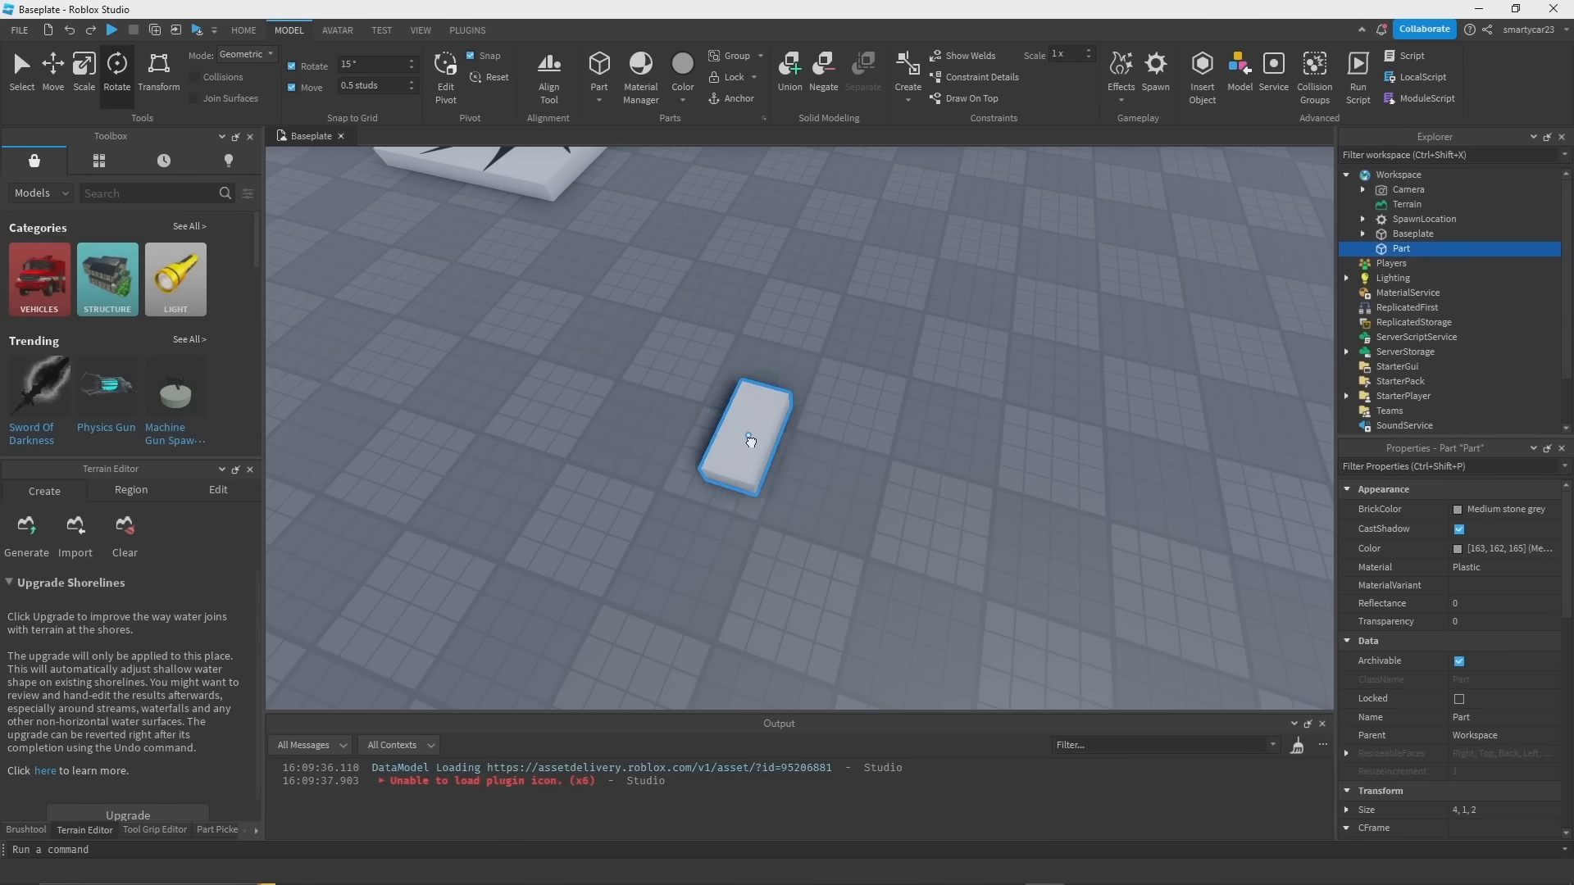
{"action": "mouse_move", "coordinate": [714, 427]}
{"action": "left_mouse_down"}
{"action": "mouse_move", "coordinate": [699, 425]}
{"action": "mouse_move", "coordinate": [725, 436]}
{"action": "left_mouse_up"}
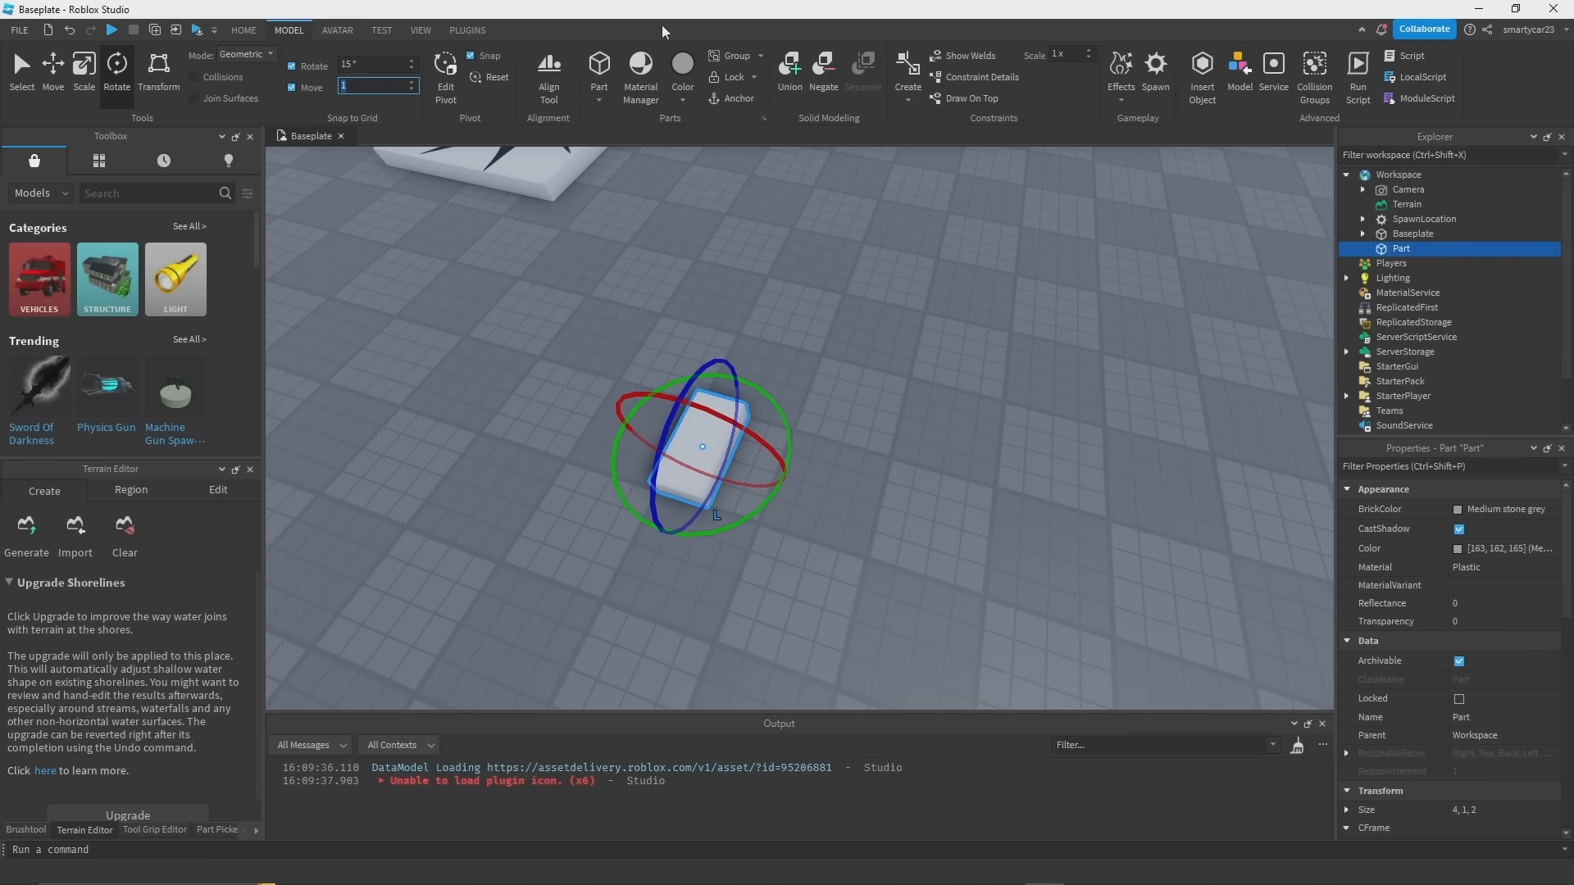
Step: Set the move snap increment to 1 stud and scale the part lengthwise into a beam about 36 studs long
{"action": "key", "text": "Return"}
{"action": "key", "text": "ctrl+3"}
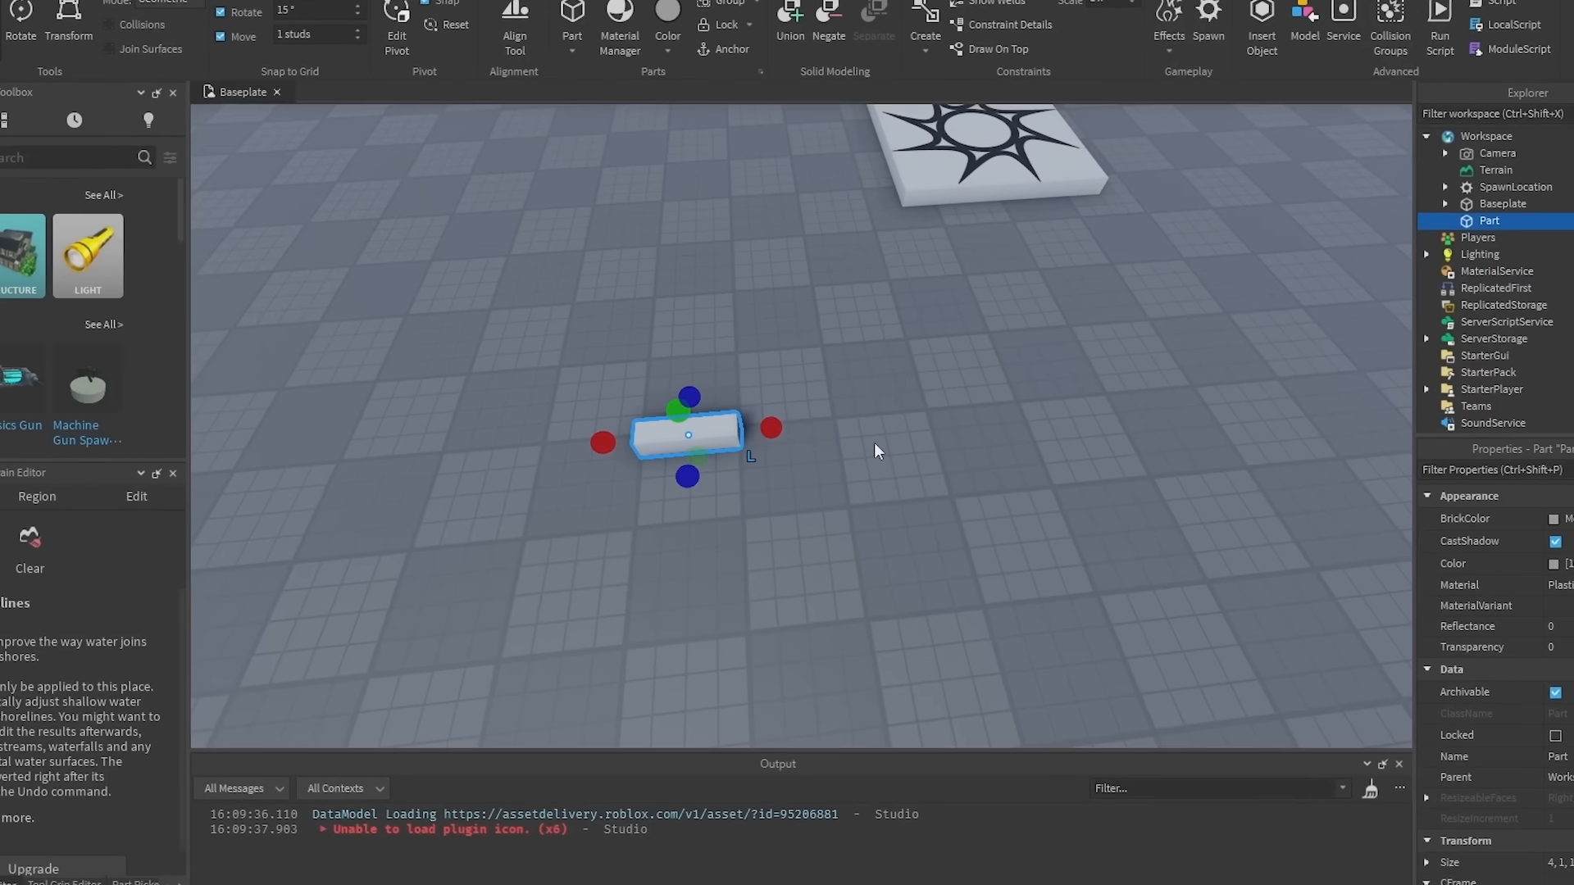
{"action": "left_click_drag", "start_coordinate": [771, 427], "coordinate": [984, 426]}
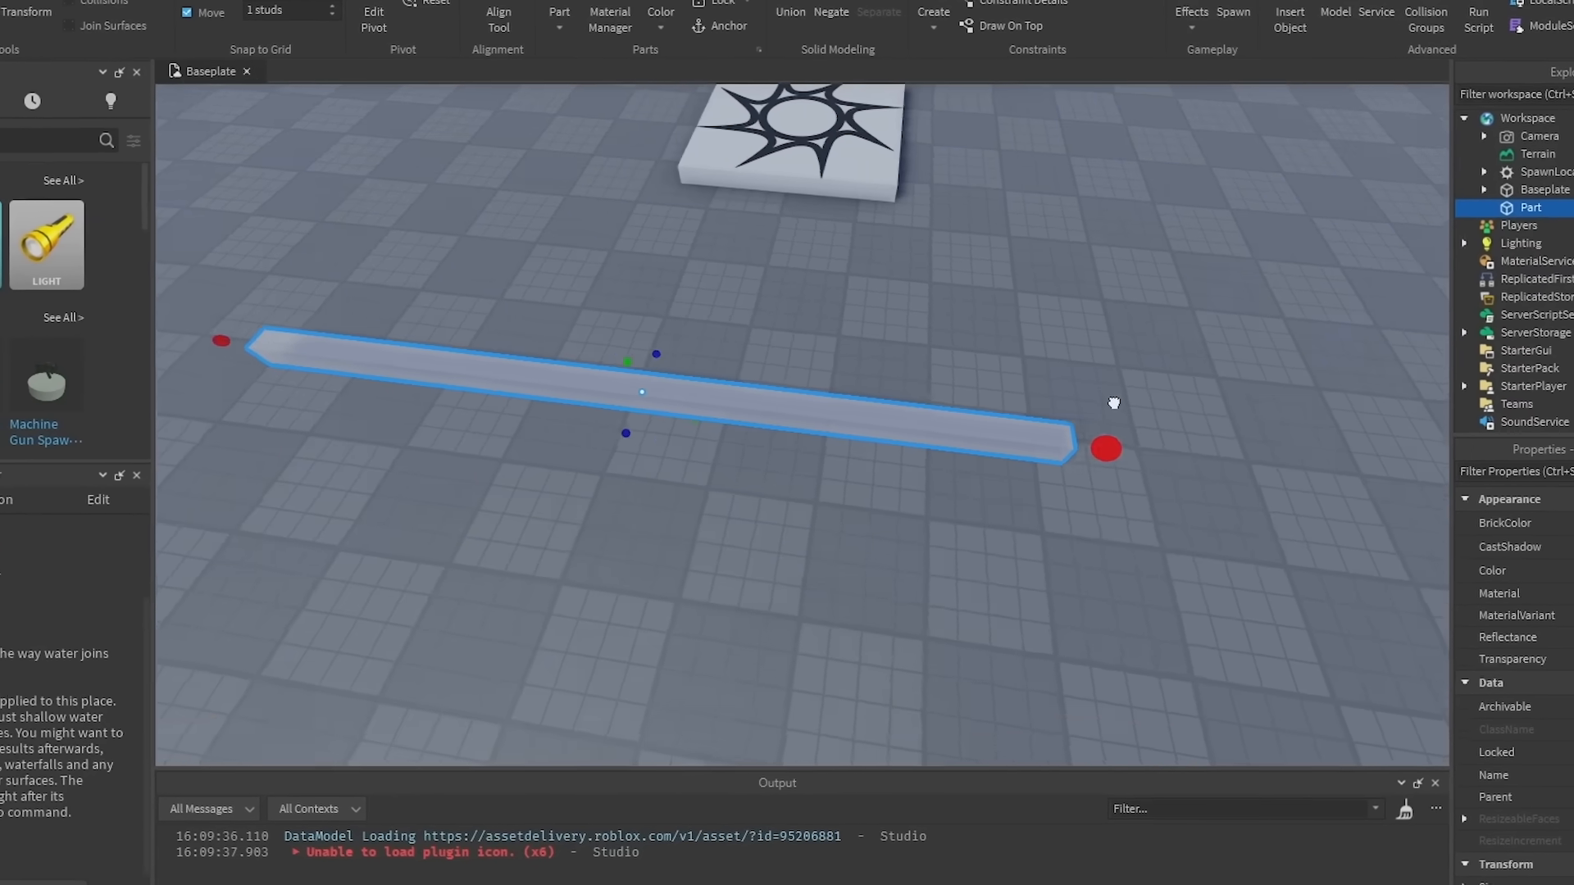
{"action": "right_click_drag", "start_coordinate": [1132, 401], "coordinate": [753, 401]}
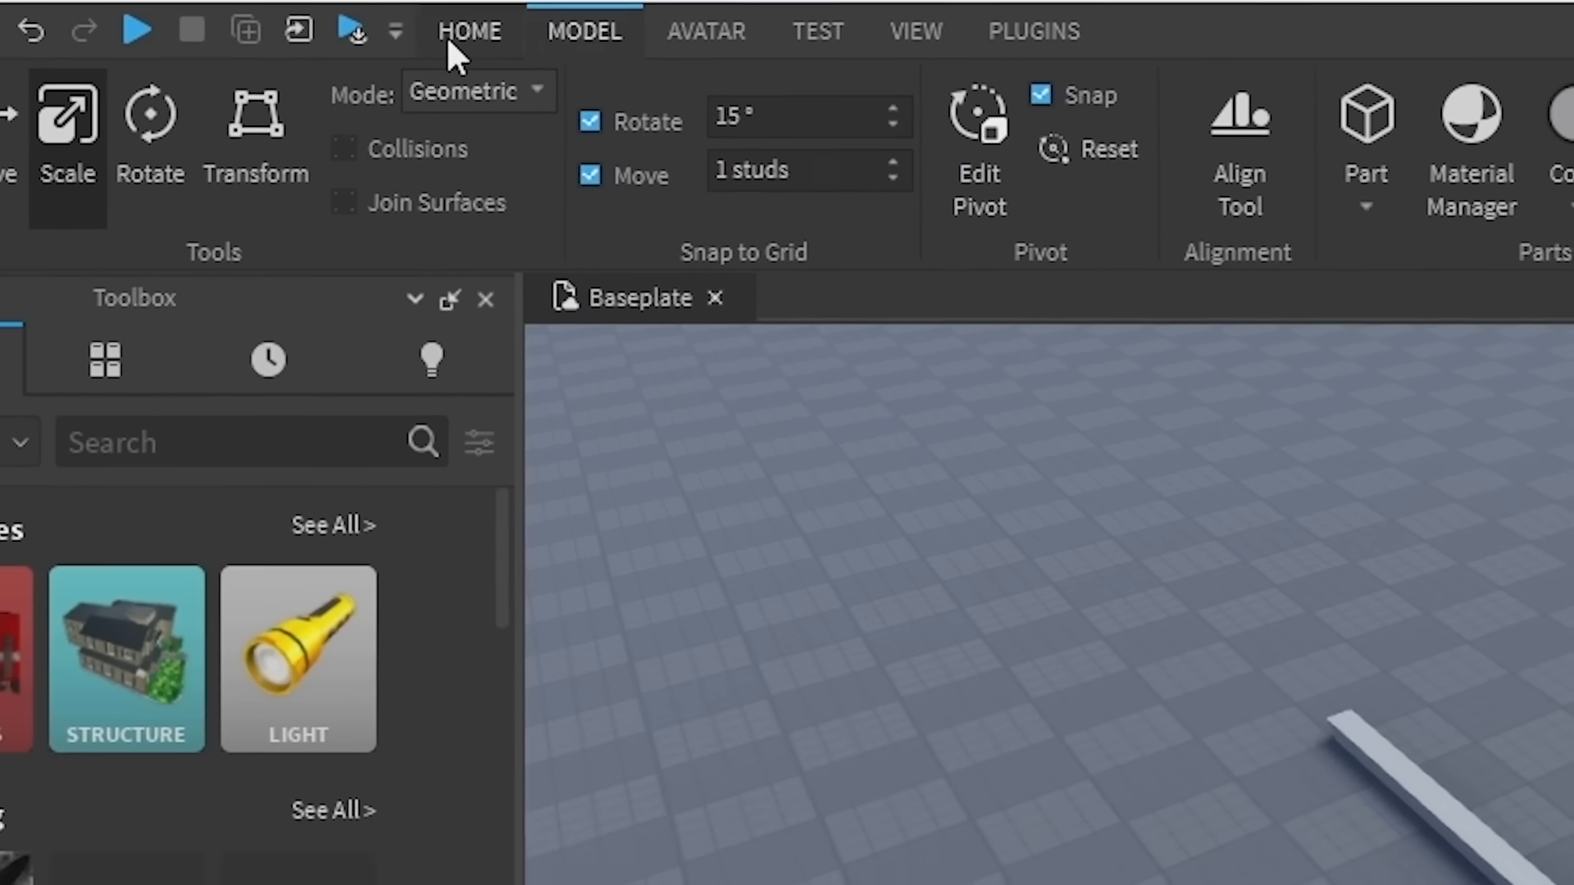
Step: Activate the Move tool and select the beam part on the baseplate
{"action": "left_click", "coordinate": [463, 34]}
{"action": "left_click", "coordinate": [578, 39]}
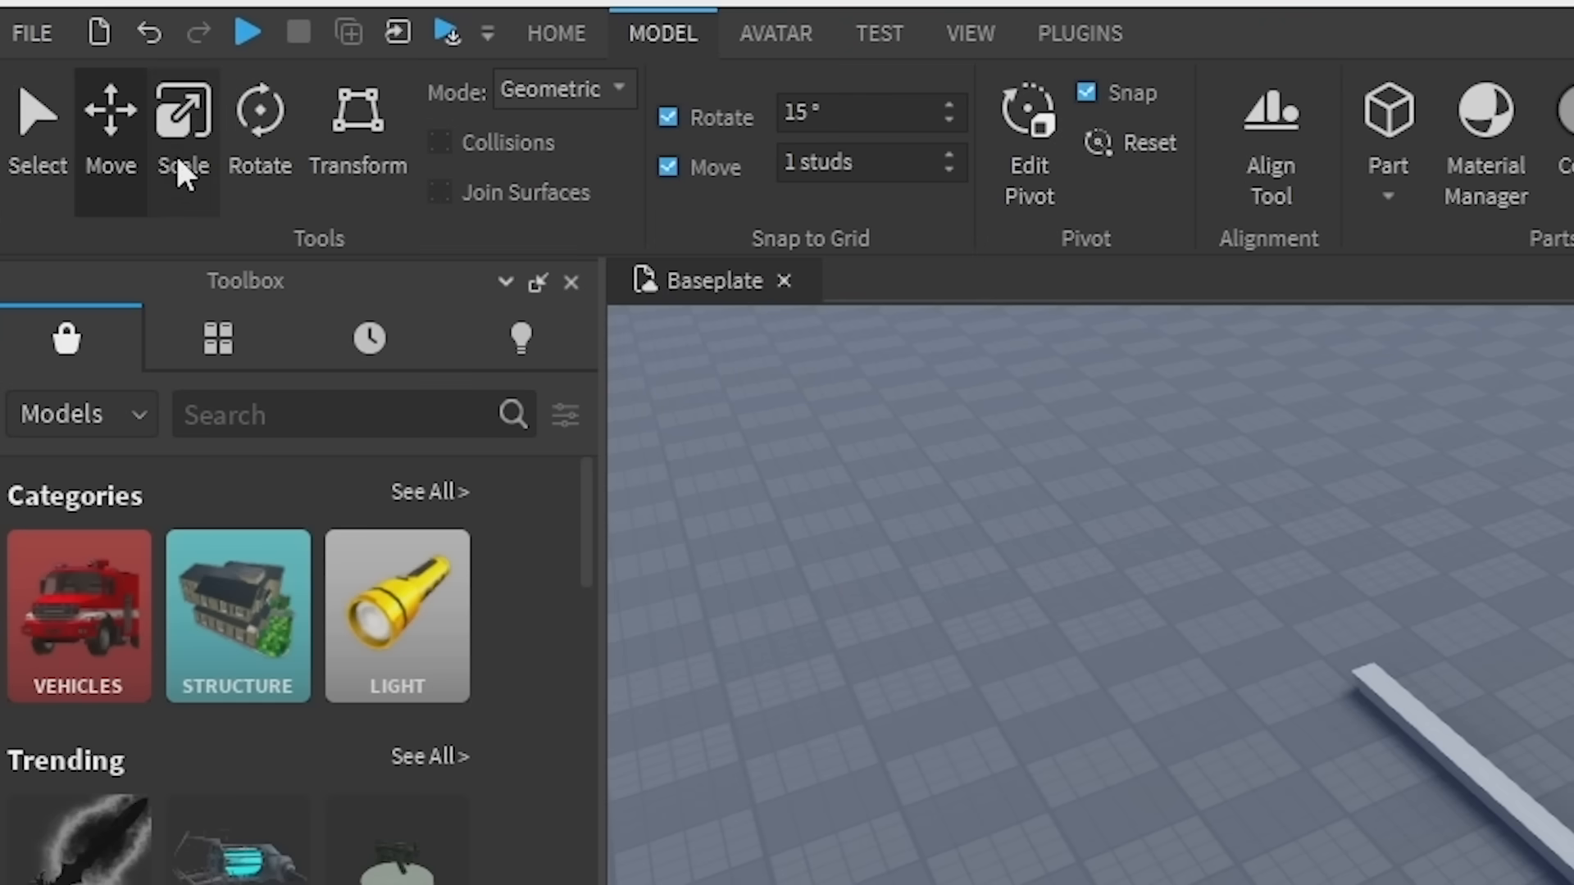
{"action": "left_click", "coordinate": [278, 135]}
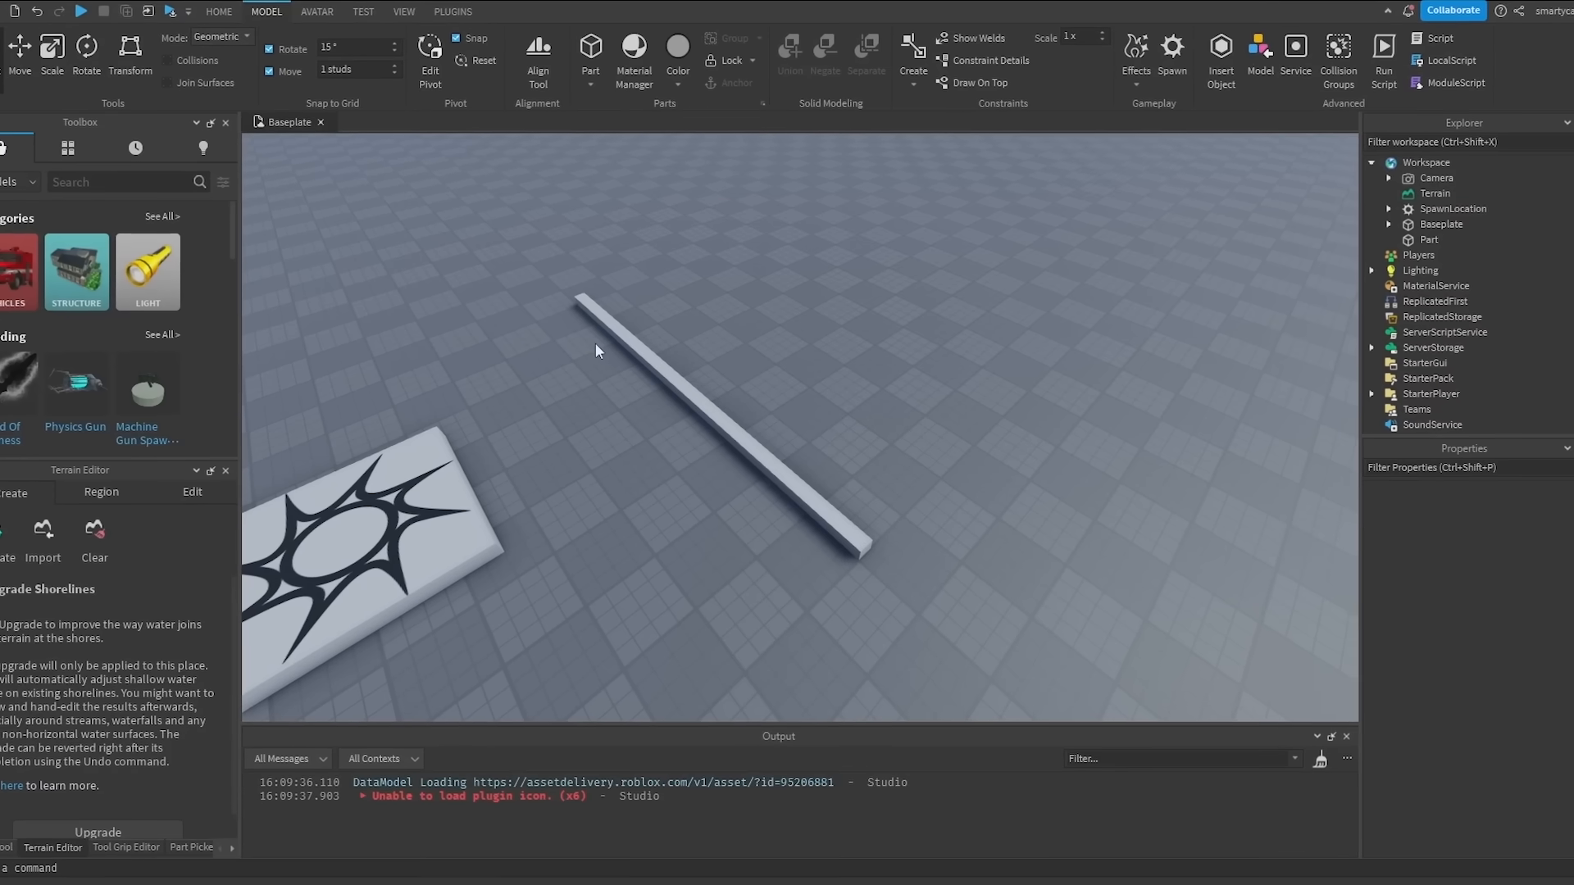
{"action": "left_click", "coordinate": [1464, 753]}
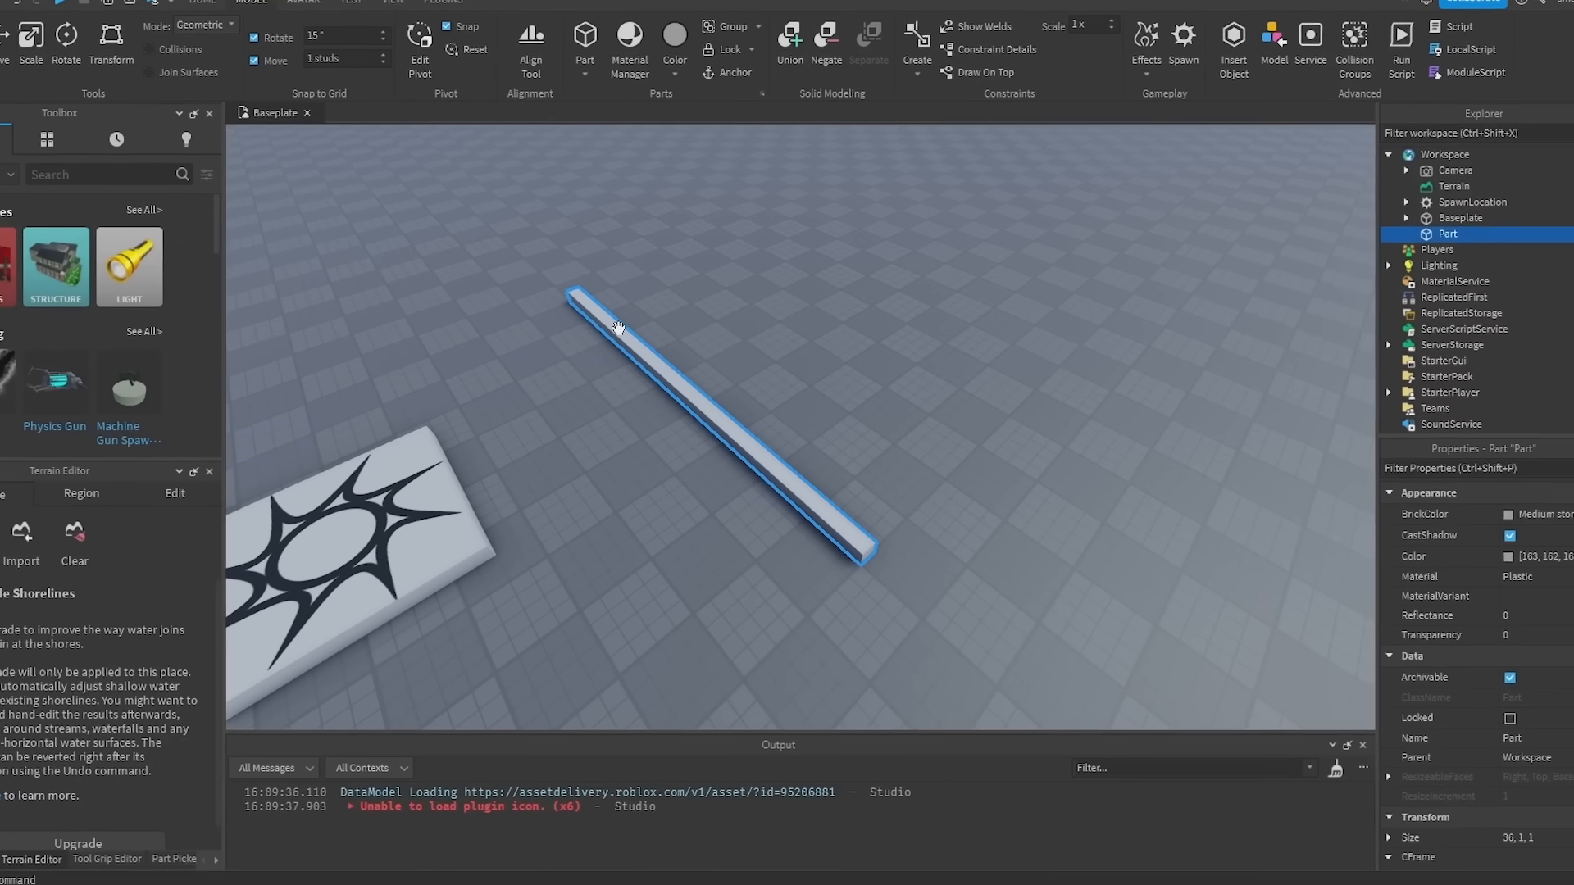
{"action": "mouse_move", "coordinate": [625, 332]}
{"action": "left_mouse_down"}
{"action": "mouse_move", "coordinate": [831, 455]}
{"action": "mouse_move", "coordinate": [751, 393]}
{"action": "mouse_move", "coordinate": [604, 335]}
{"action": "left_mouse_up"}
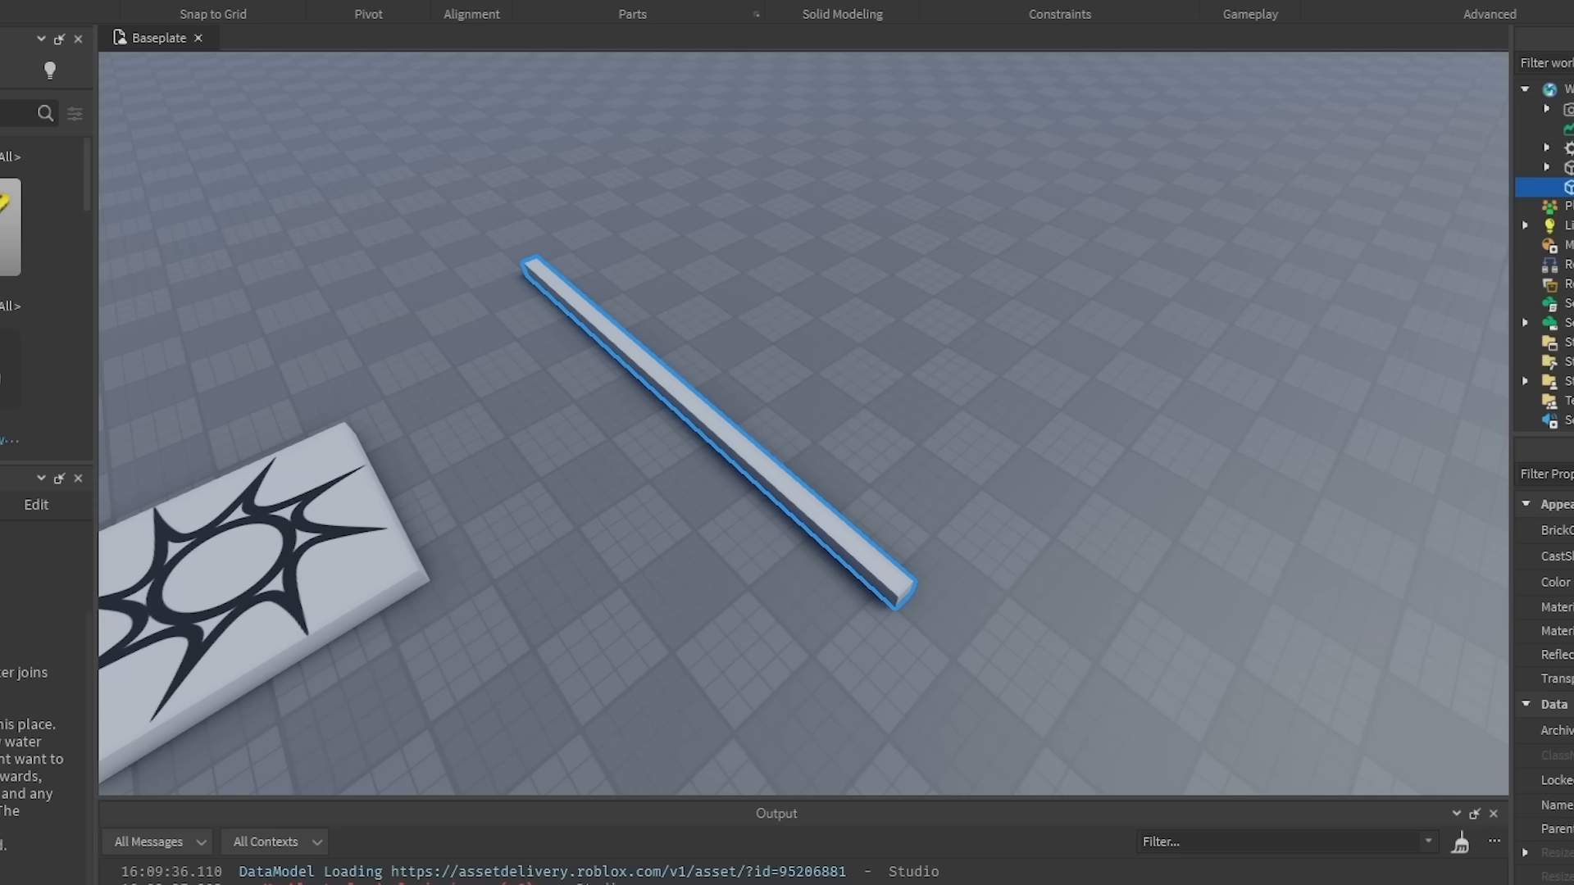
{"action": "key", "text": "ctrl+4"}
{"action": "key", "text": "ctrl+3"}
{"action": "right_click_drag", "start_coordinate": [538, 197], "coordinate": [418, 123]}
{"action": "key", "text": "w"}
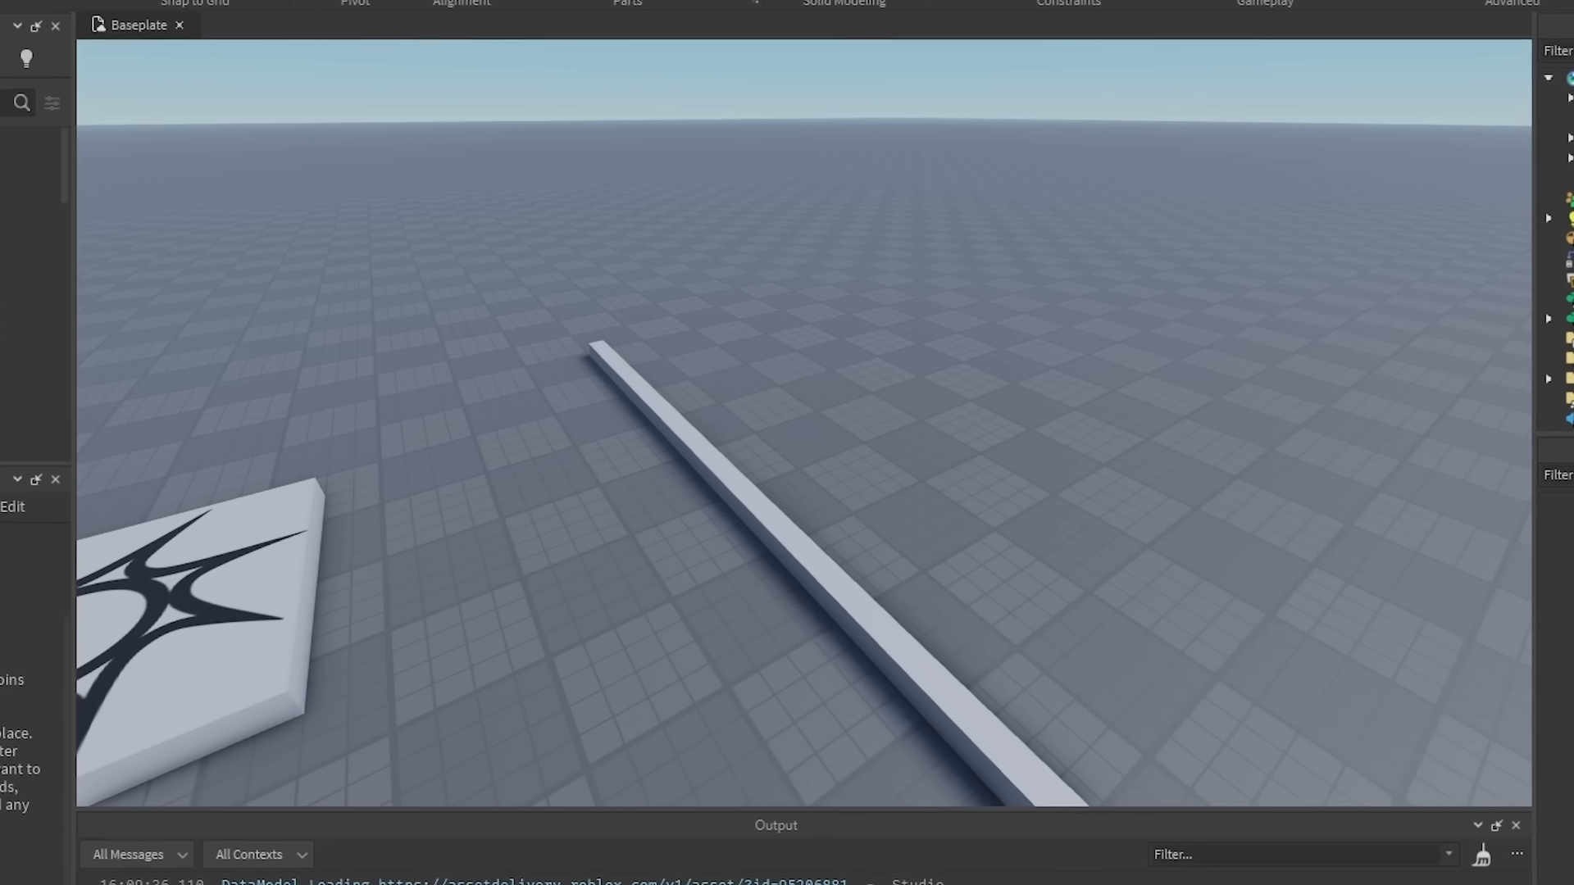
{"action": "left_click", "coordinate": [717, 473]}
{"action": "right_click_drag", "start_coordinate": [718, 474], "coordinate": [747, 489]}
{"action": "key", "text": "d"}
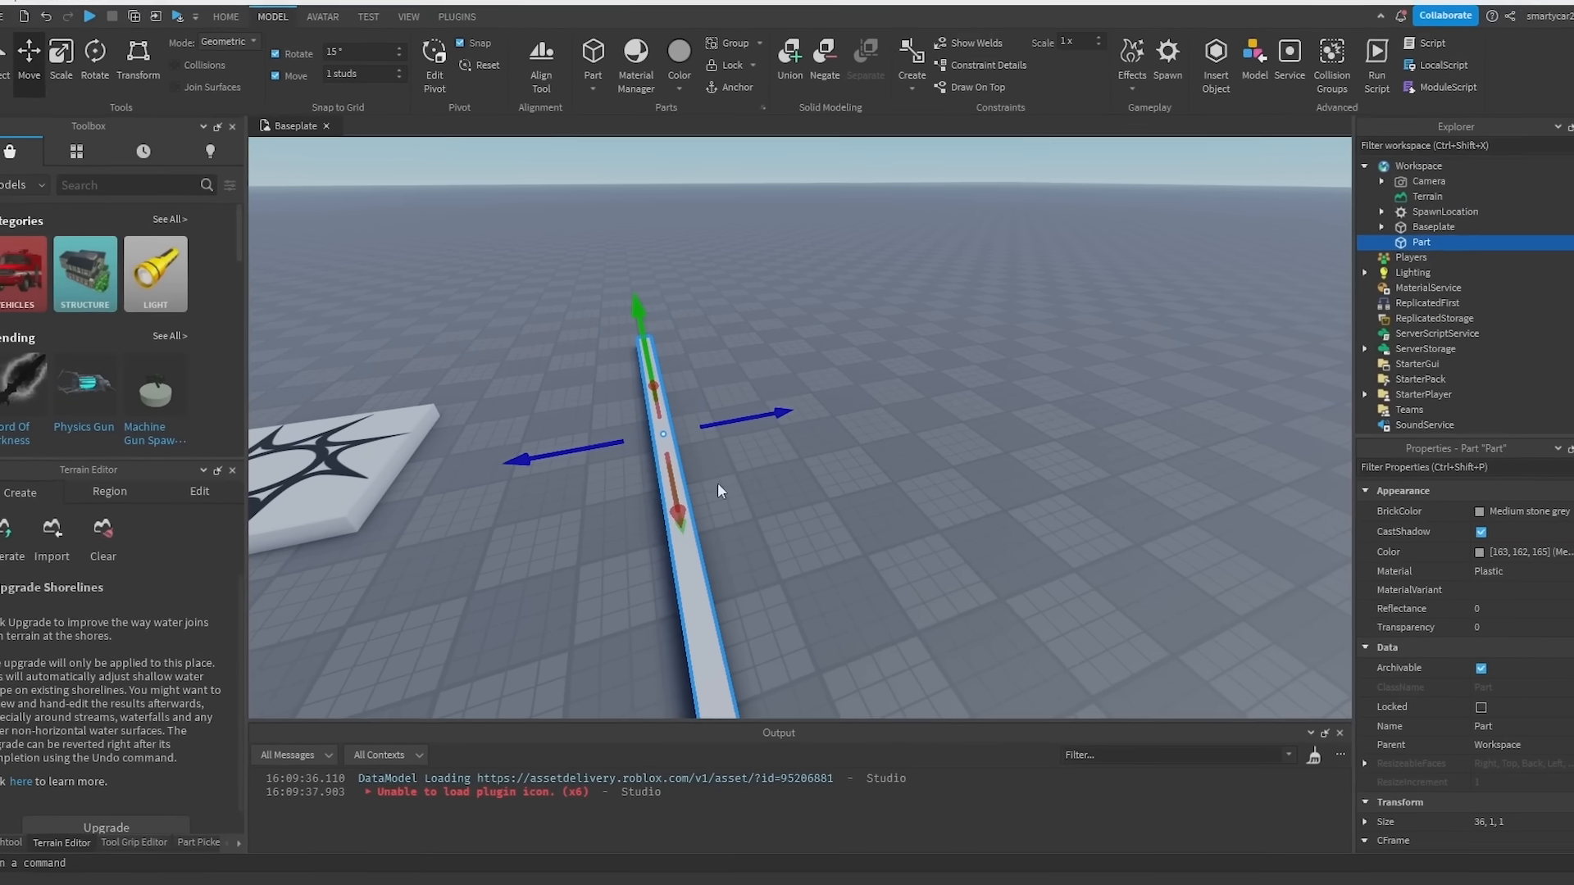
{"action": "key", "text": "a"}
{"action": "key", "text": "w"}
{"action": "key", "text": "w"}
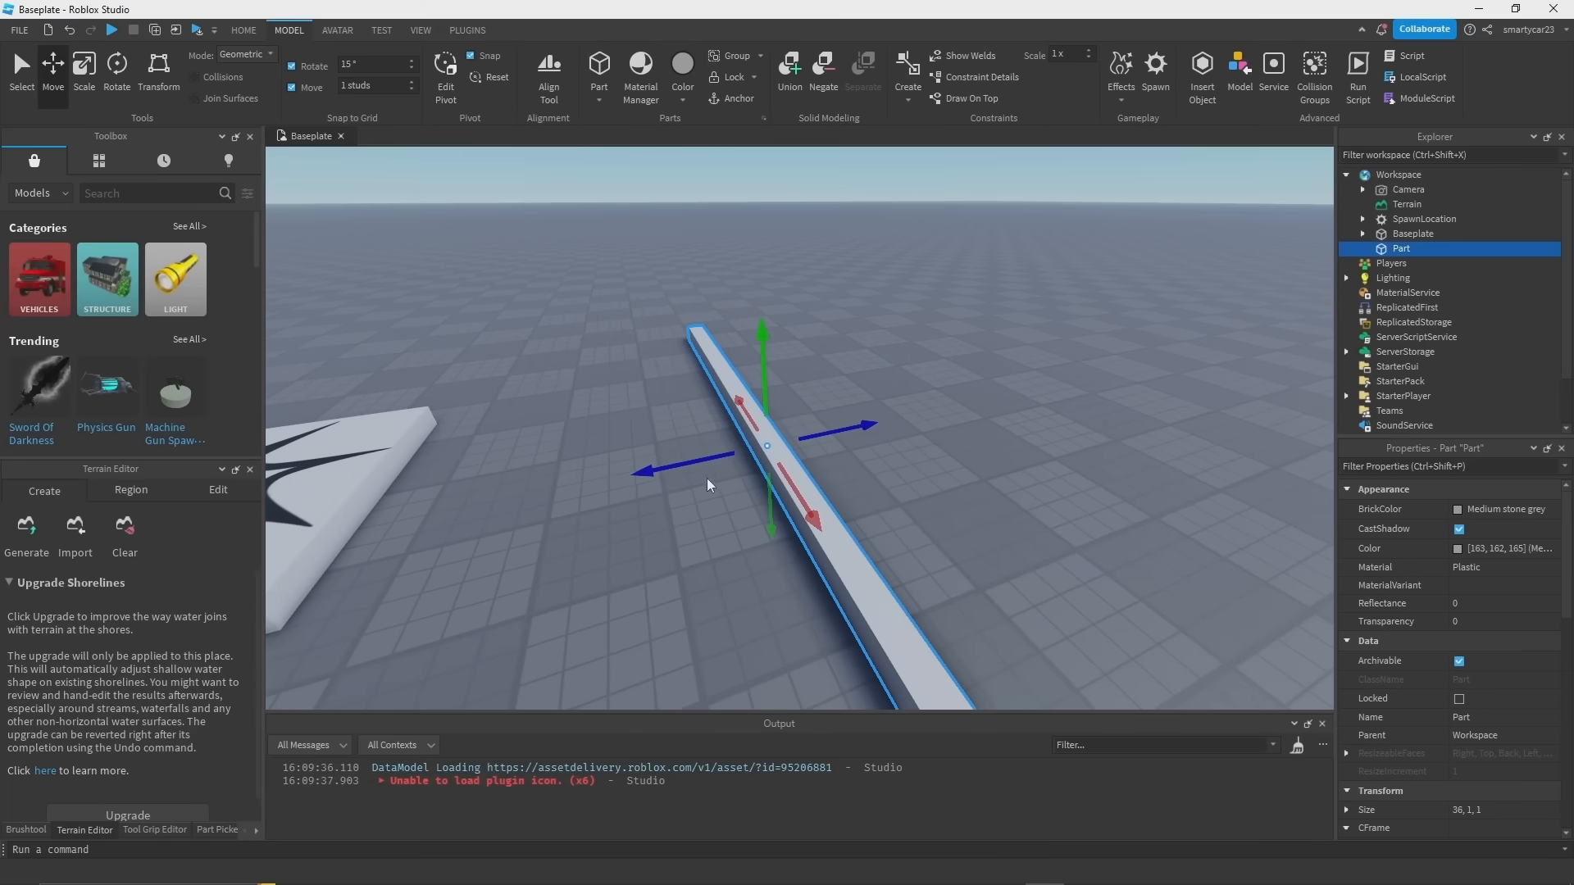
Step: Reposition the selected beam horizontally along the baseplate with the Move tool in 1-stud increments
{"action": "right_click_drag", "start_coordinate": [637, 498], "coordinate": [679, 514]}
{"action": "key", "text": "a"}
{"action": "key", "text": "s"}
{"action": "left_click_drag", "start_coordinate": [899, 534], "coordinate": [760, 455]}
{"action": "key", "text": "s"}
{"action": "key", "text": "d"}
{"action": "key", "text": "s"}
{"action": "scroll", "coordinate": [933, 435], "scroll_direction": "up", "scroll_amount": 2}
{"action": "right_click_drag", "start_coordinate": [933, 435], "coordinate": [933, 434]}
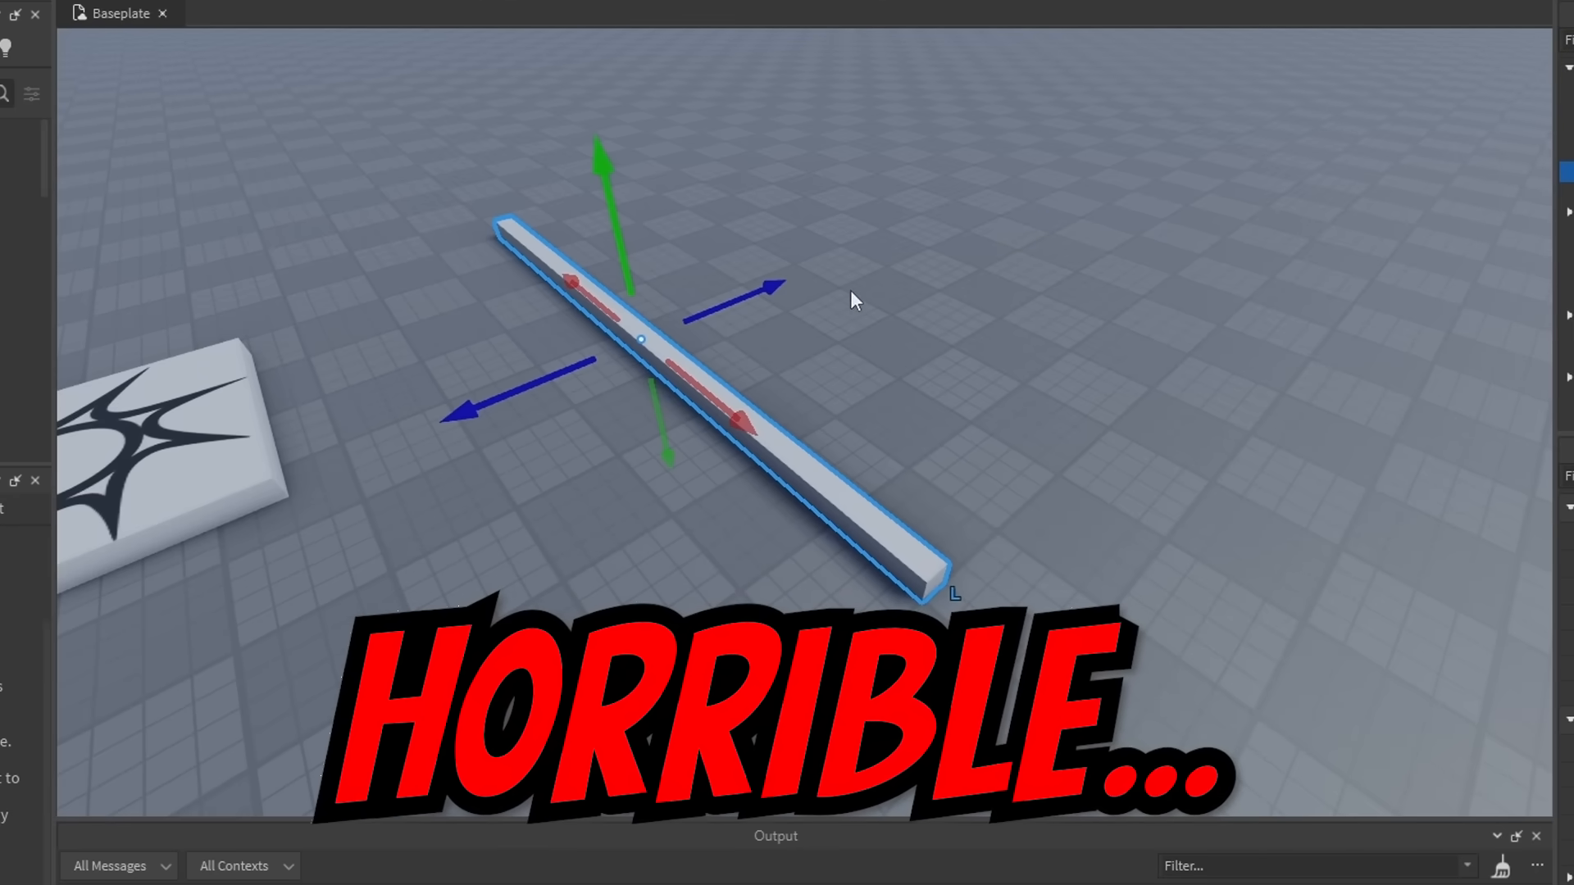
{"action": "right_click_drag", "start_coordinate": [761, 277], "coordinate": [761, 277]}
{"action": "left_click_drag", "start_coordinate": [800, 300], "coordinate": [836, 341]}
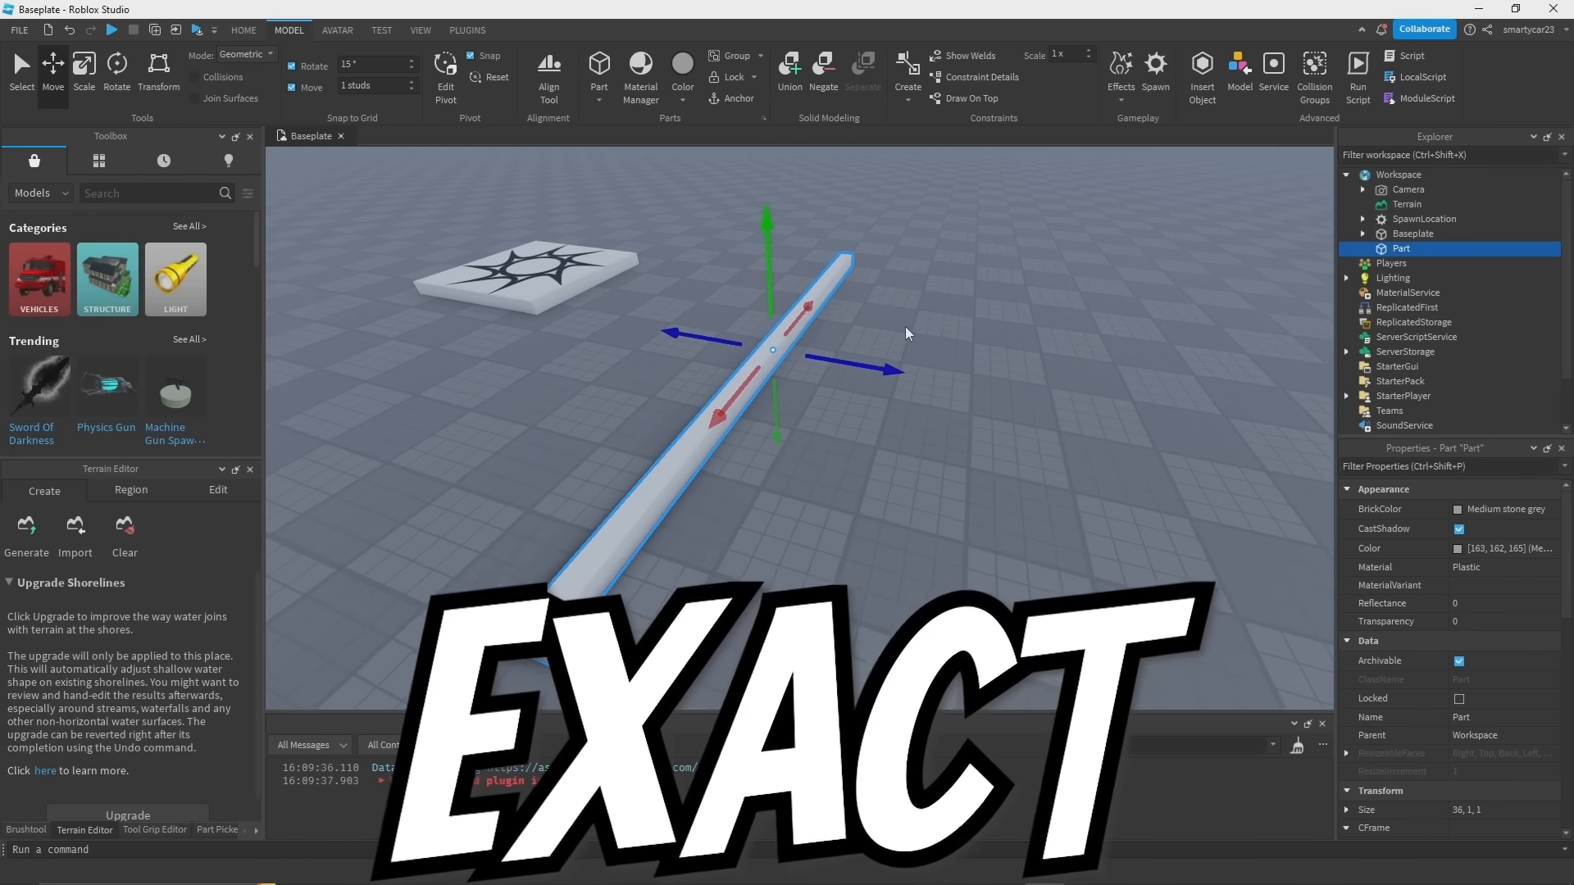
{"action": "right_click_drag", "start_coordinate": [906, 334], "coordinate": [878, 386]}
{"action": "left_click_drag", "start_coordinate": [836, 355], "coordinate": [849, 359]}
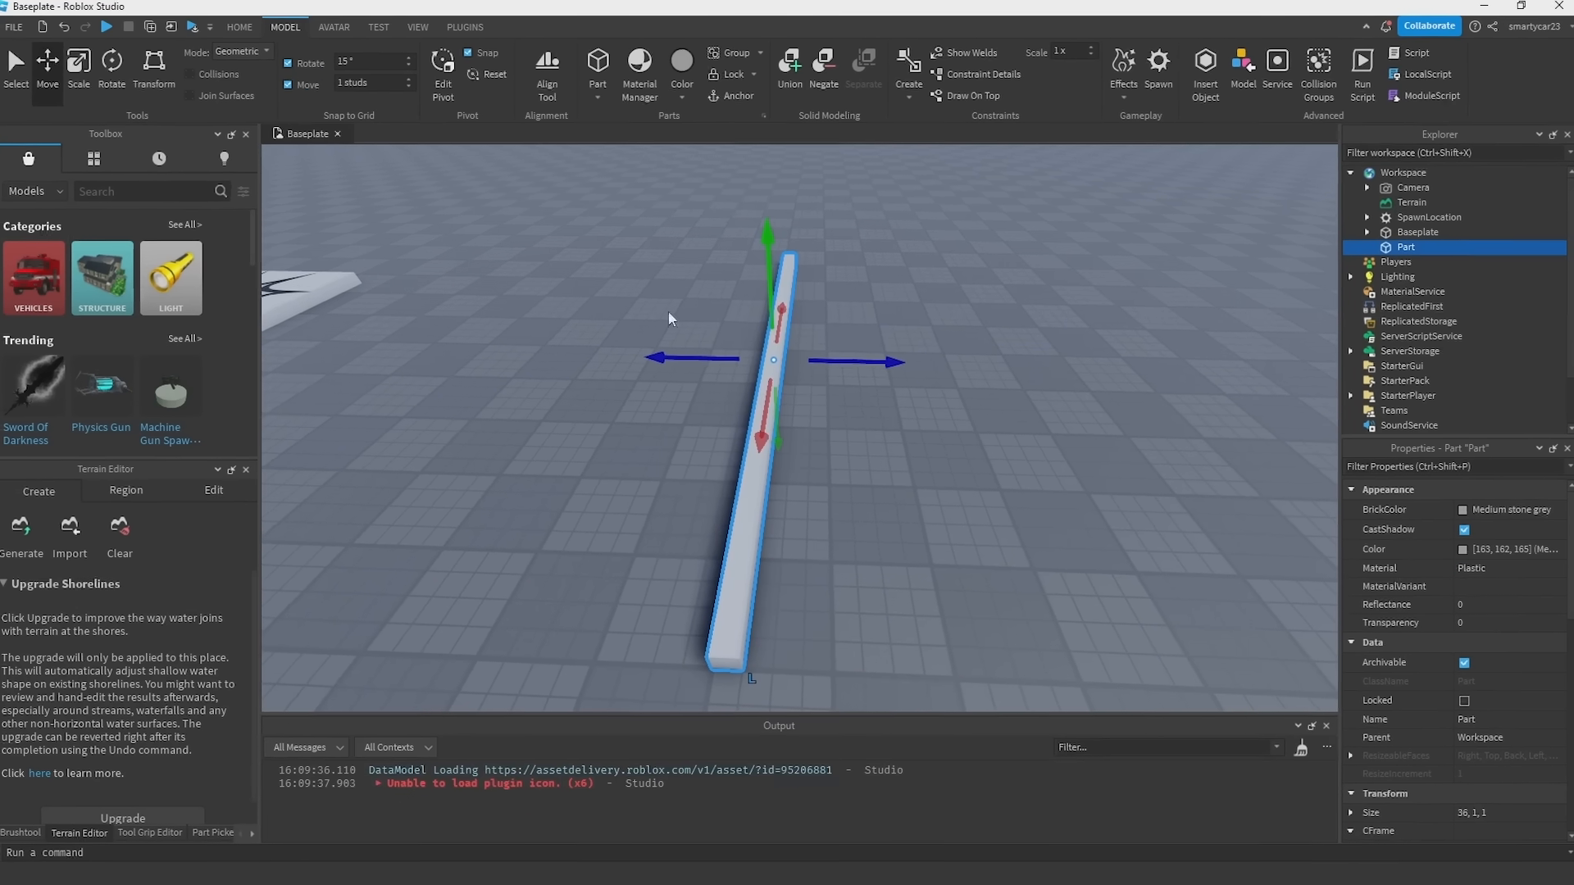
{"action": "right_click_drag", "start_coordinate": [668, 319], "coordinate": [638, 320]}
Step: Raise the beam vertically above the baseplate and lower it back onto the surface
{"action": "left_click_drag", "start_coordinate": [843, 229], "coordinate": [845, 179]}
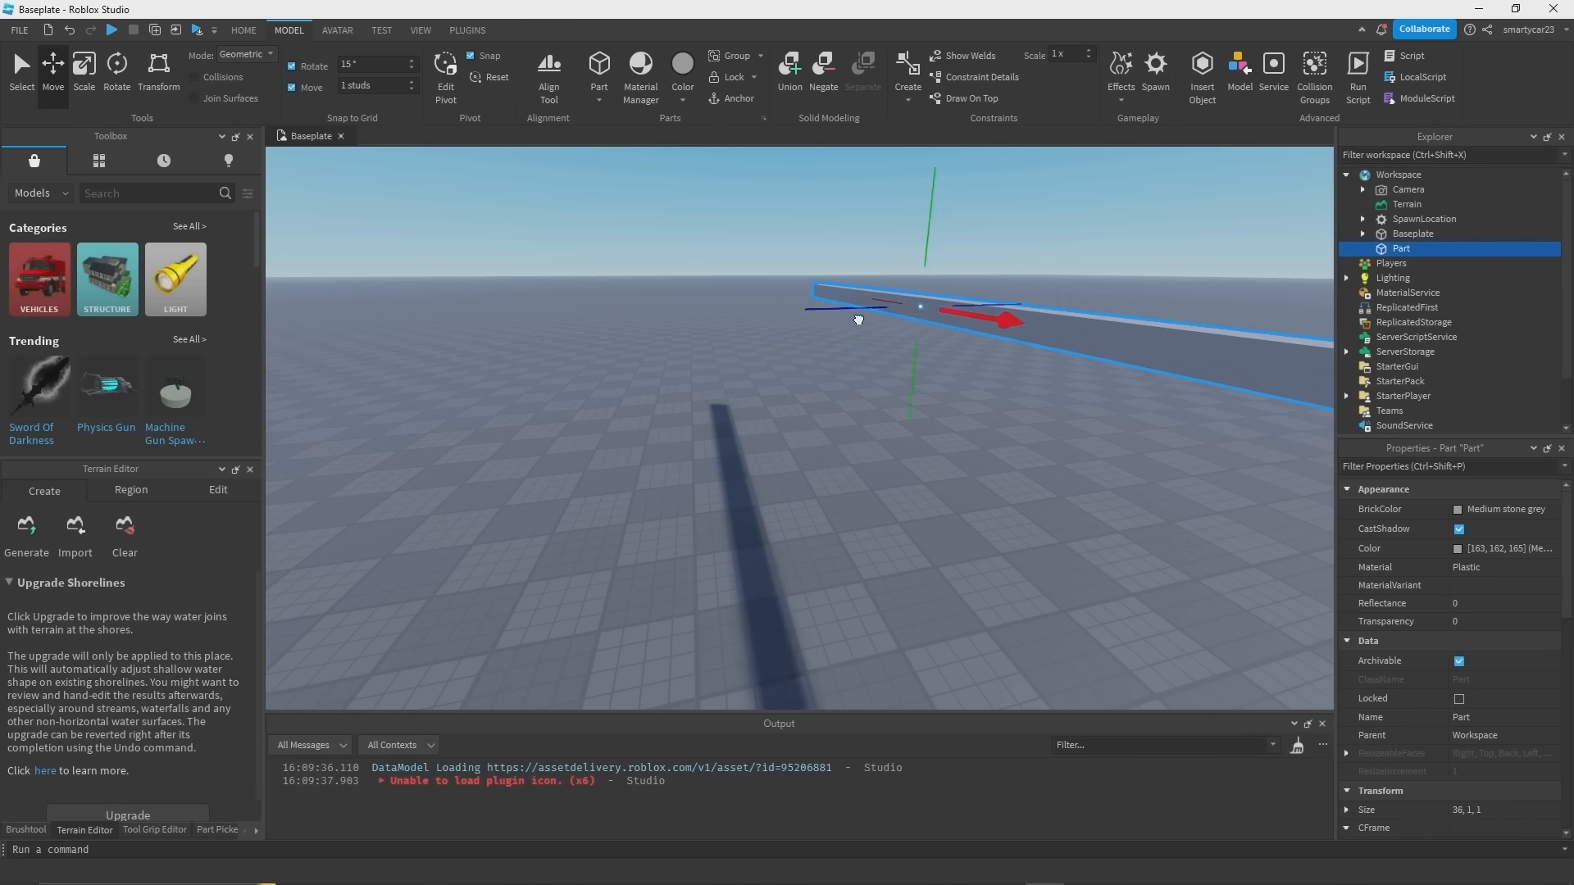
{"action": "right_click_drag", "start_coordinate": [855, 316], "coordinate": [970, 369]}
{"action": "scroll", "coordinate": [820, 361], "scroll_direction": "up", "scroll_amount": 2}
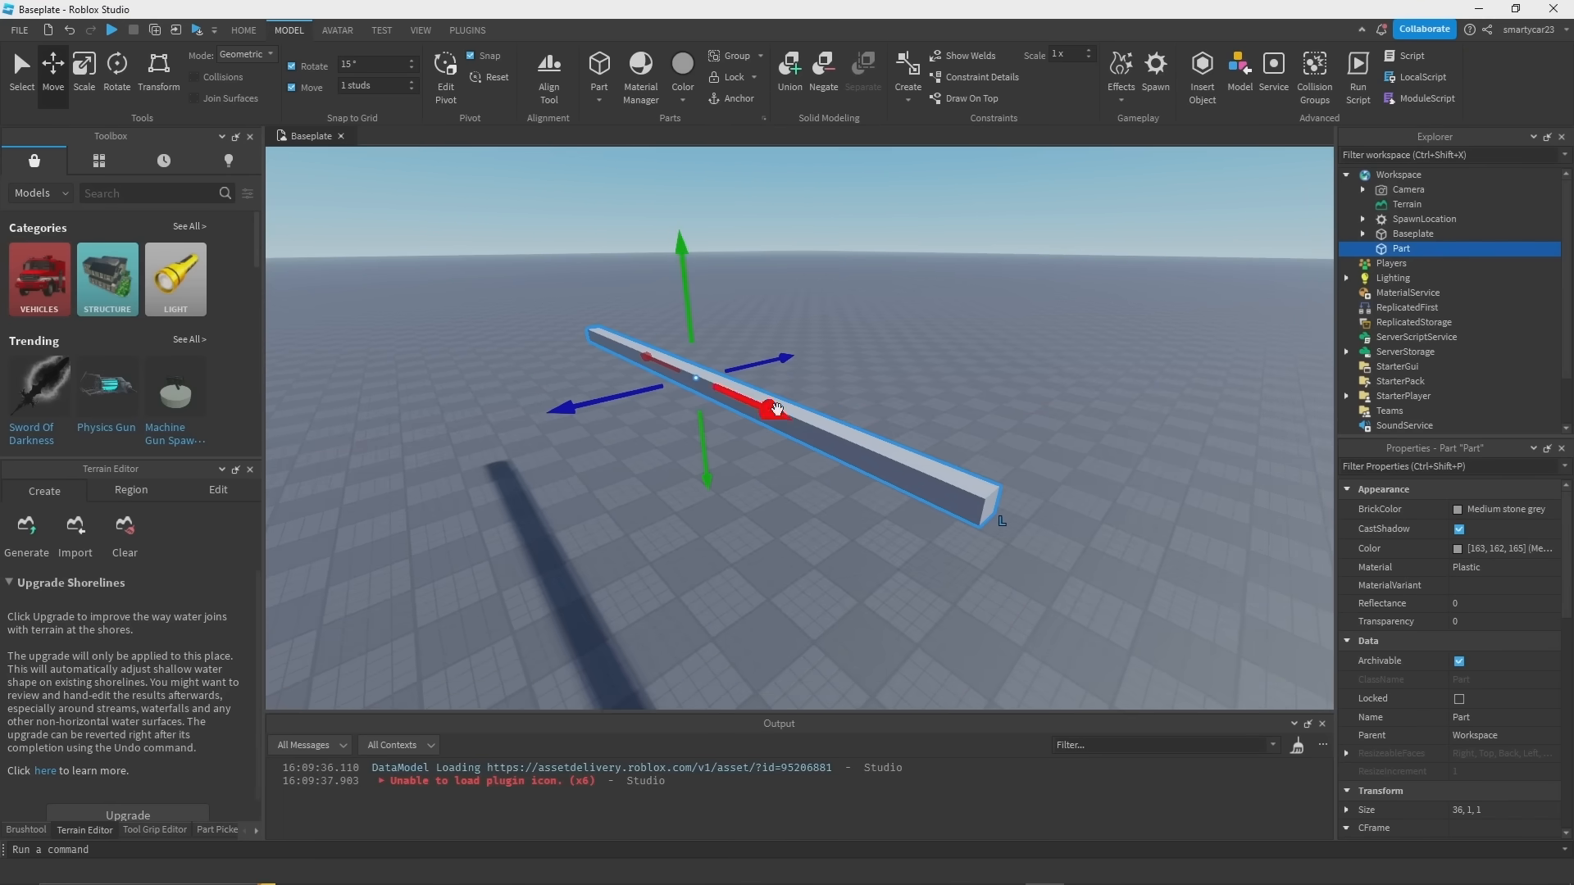
{"action": "left_click_drag", "start_coordinate": [695, 328], "coordinate": [724, 387]}
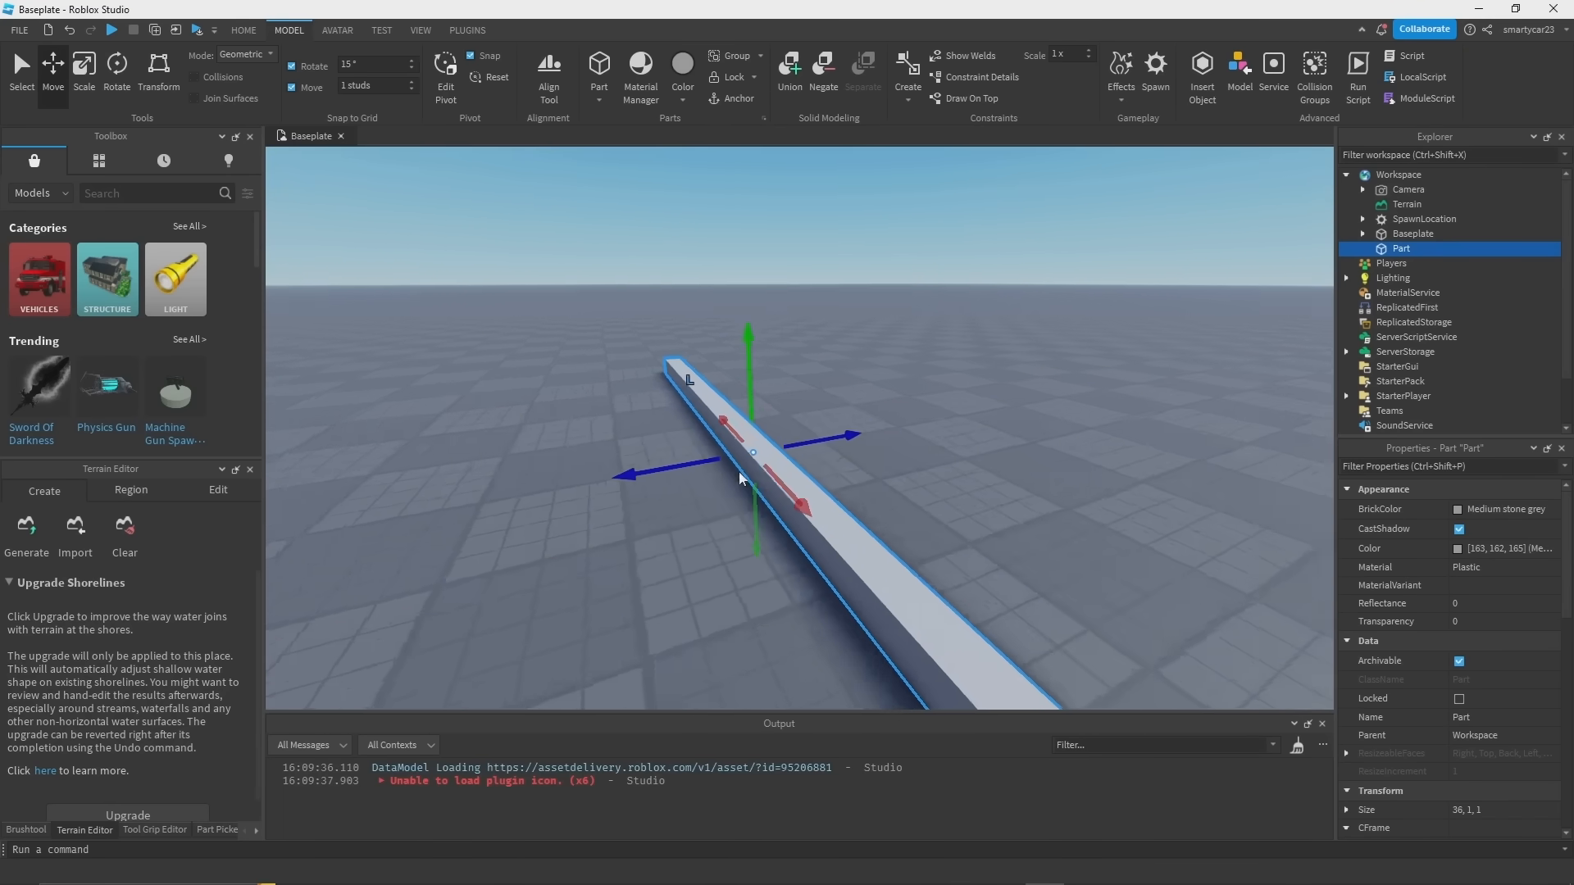
{"action": "scroll", "coordinate": [740, 473], "scroll_direction": "down", "scroll_amount": 3}
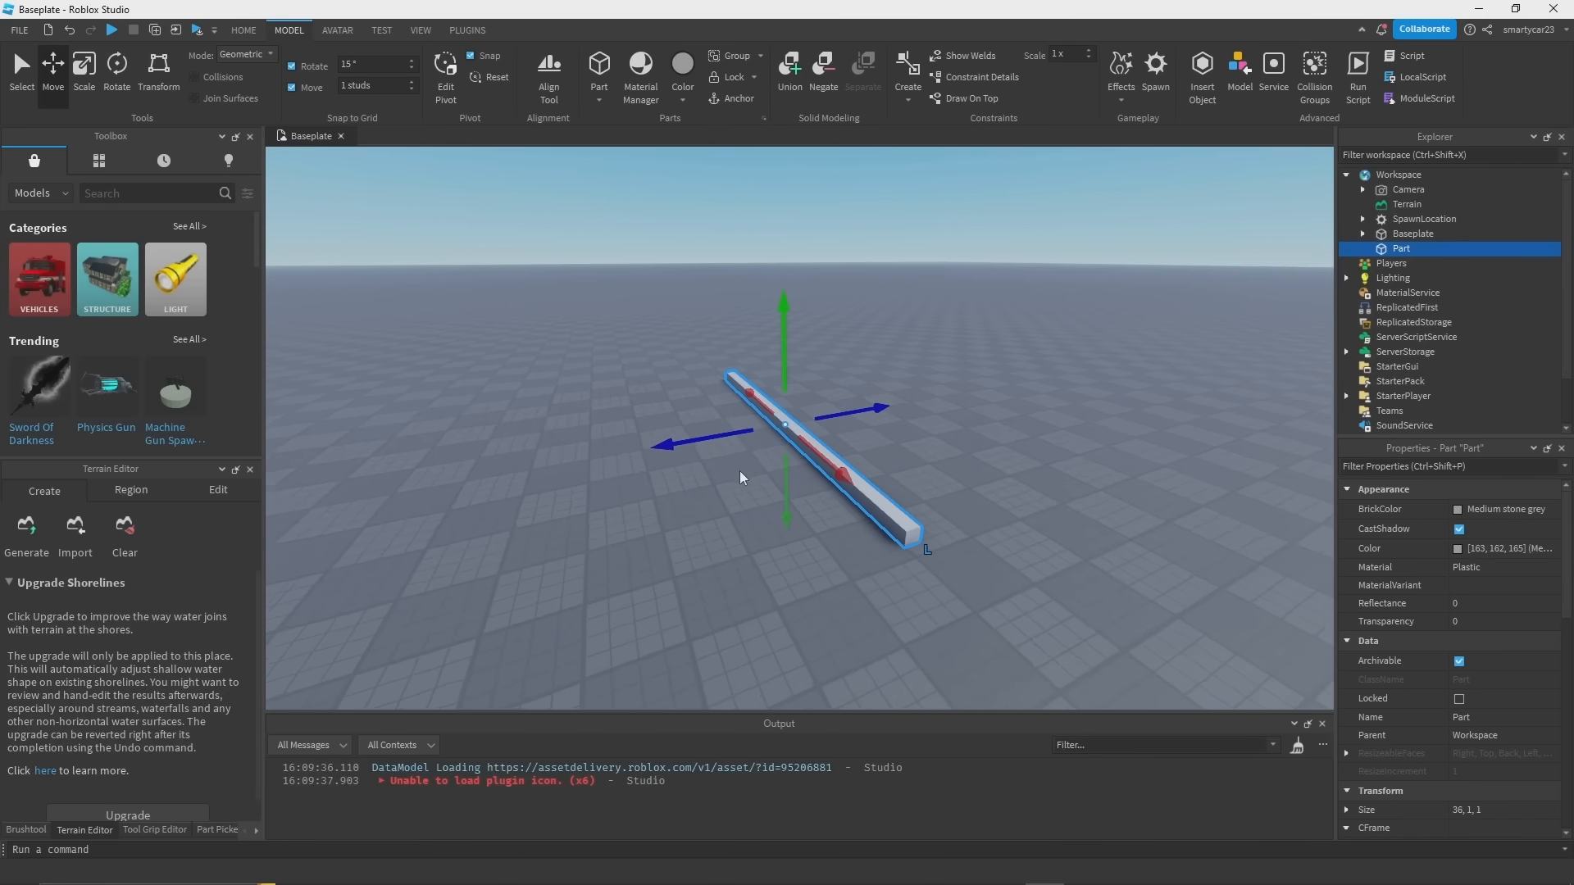
{"action": "scroll", "coordinate": [795, 416], "scroll_direction": "up", "scroll_amount": 1}
Step: Lift the beam and shift it sideways above the baseplate, then set it back down on the surface freehand
{"action": "left_click_drag", "start_coordinate": [774, 358], "coordinate": [773, 246]}
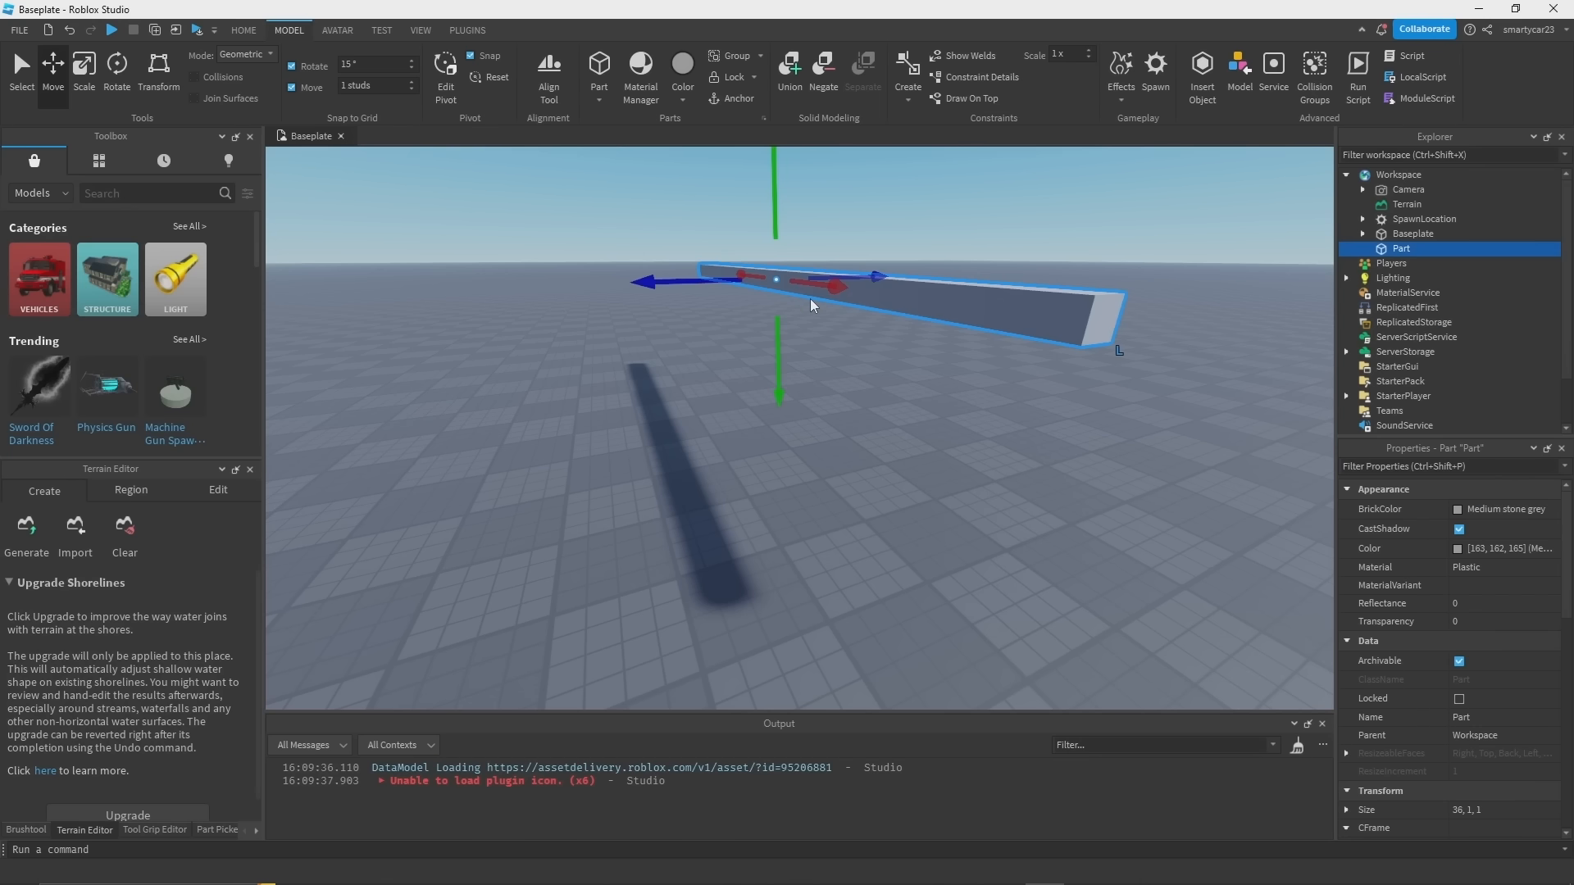
{"action": "right_click_drag", "start_coordinate": [812, 305], "coordinate": [772, 403]}
{"action": "mouse_move", "coordinate": [745, 363]}
{"action": "left_mouse_down"}
{"action": "mouse_move", "coordinate": [803, 435]}
{"action": "mouse_move", "coordinate": [689, 344]}
{"action": "mouse_move", "coordinate": [760, 379]}
{"action": "left_mouse_up"}
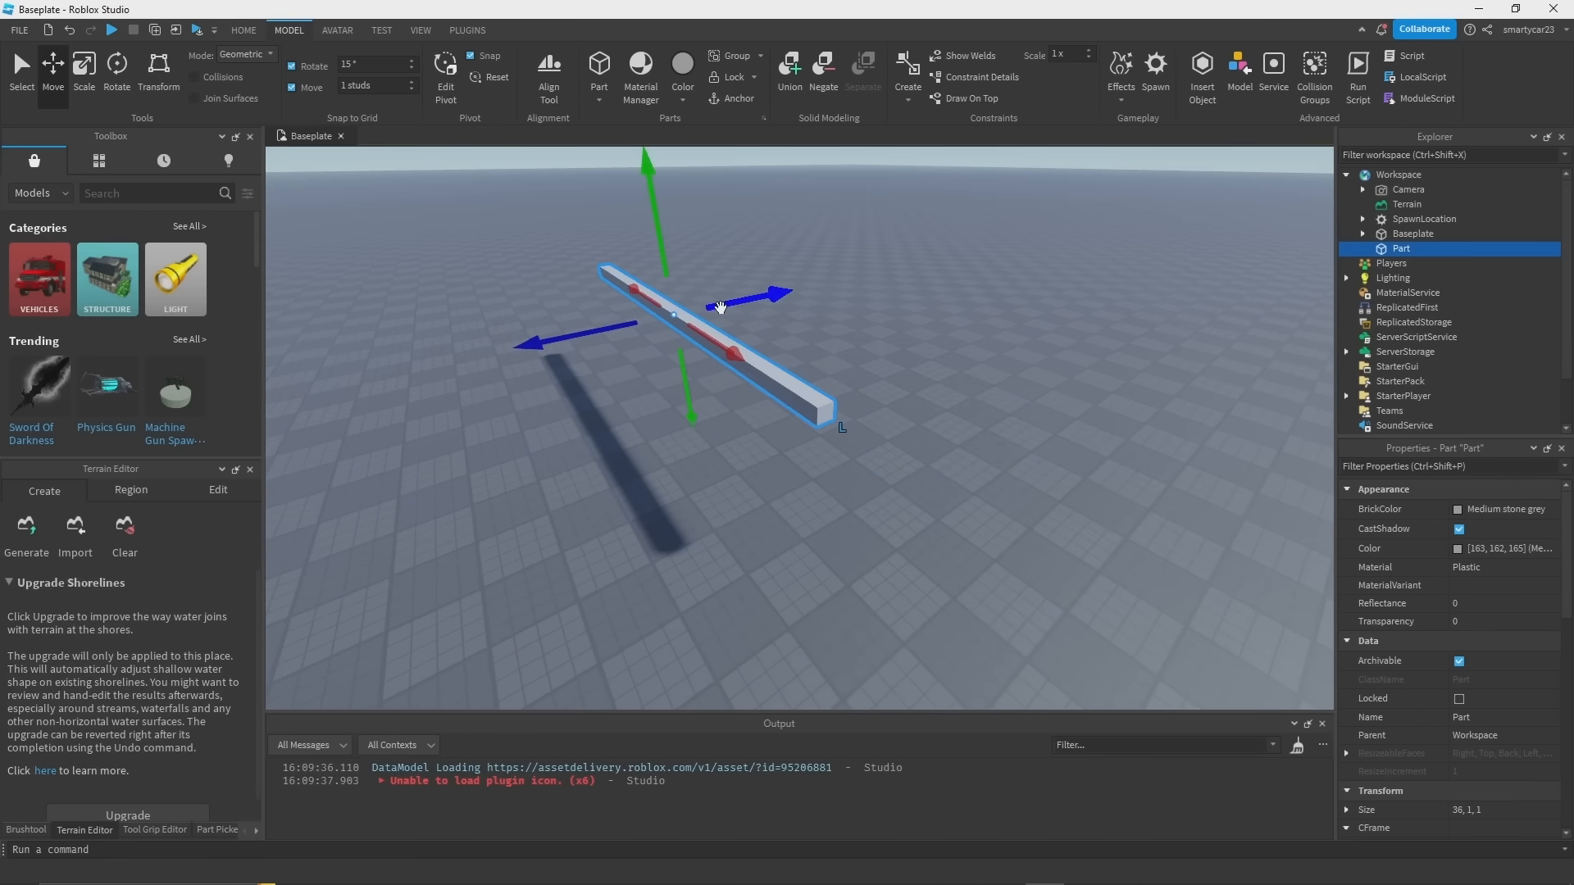
{"action": "left_click_drag", "start_coordinate": [721, 307], "coordinate": [824, 283]}
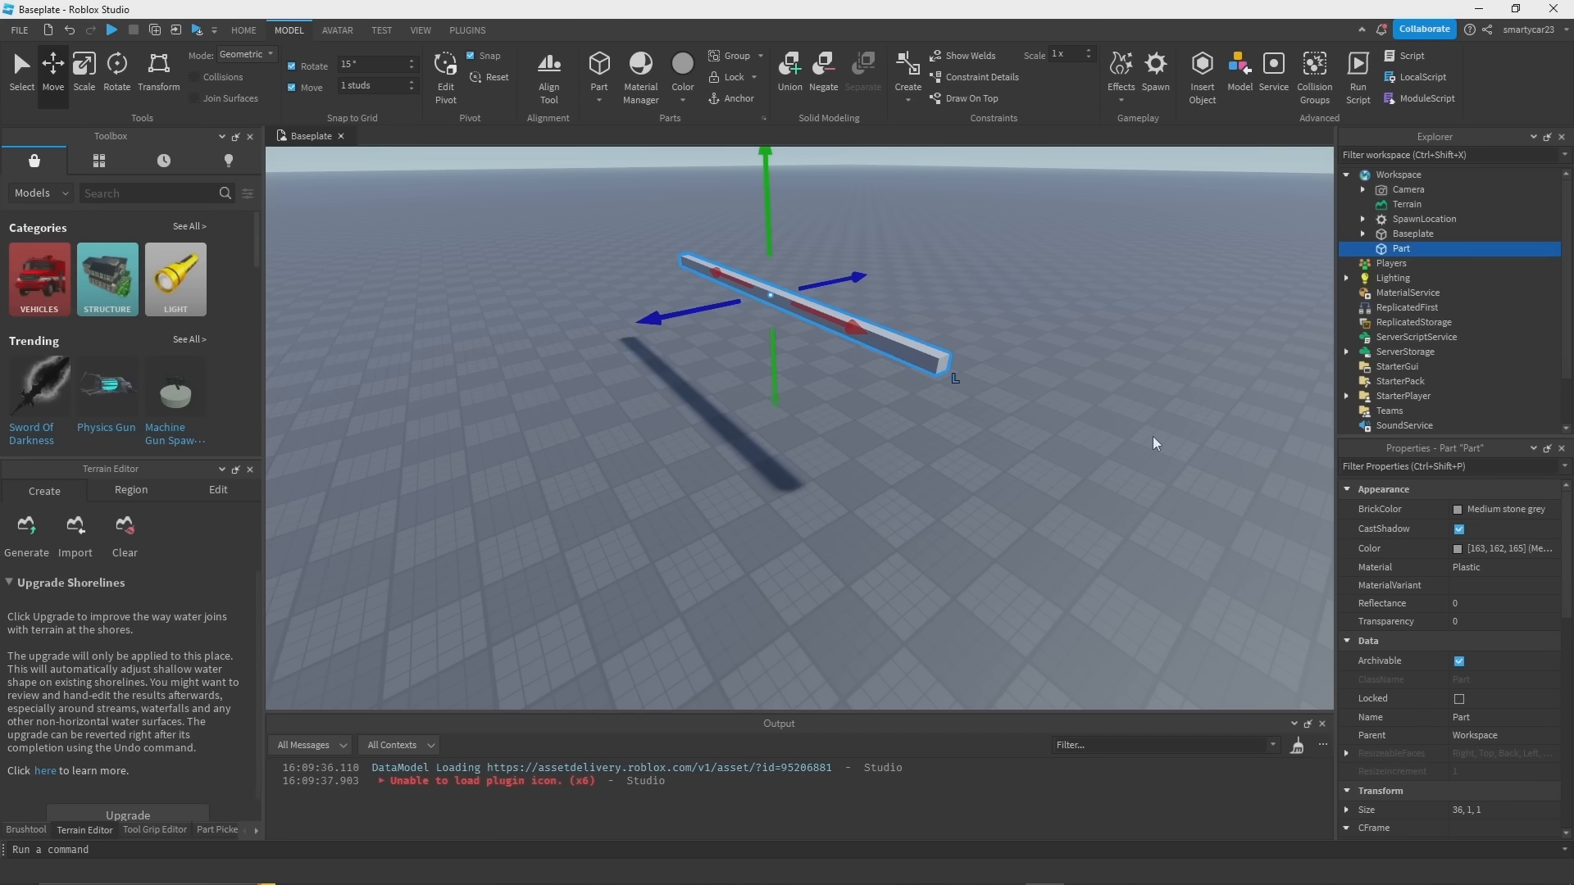
{"action": "left_click", "coordinate": [1234, 461]}
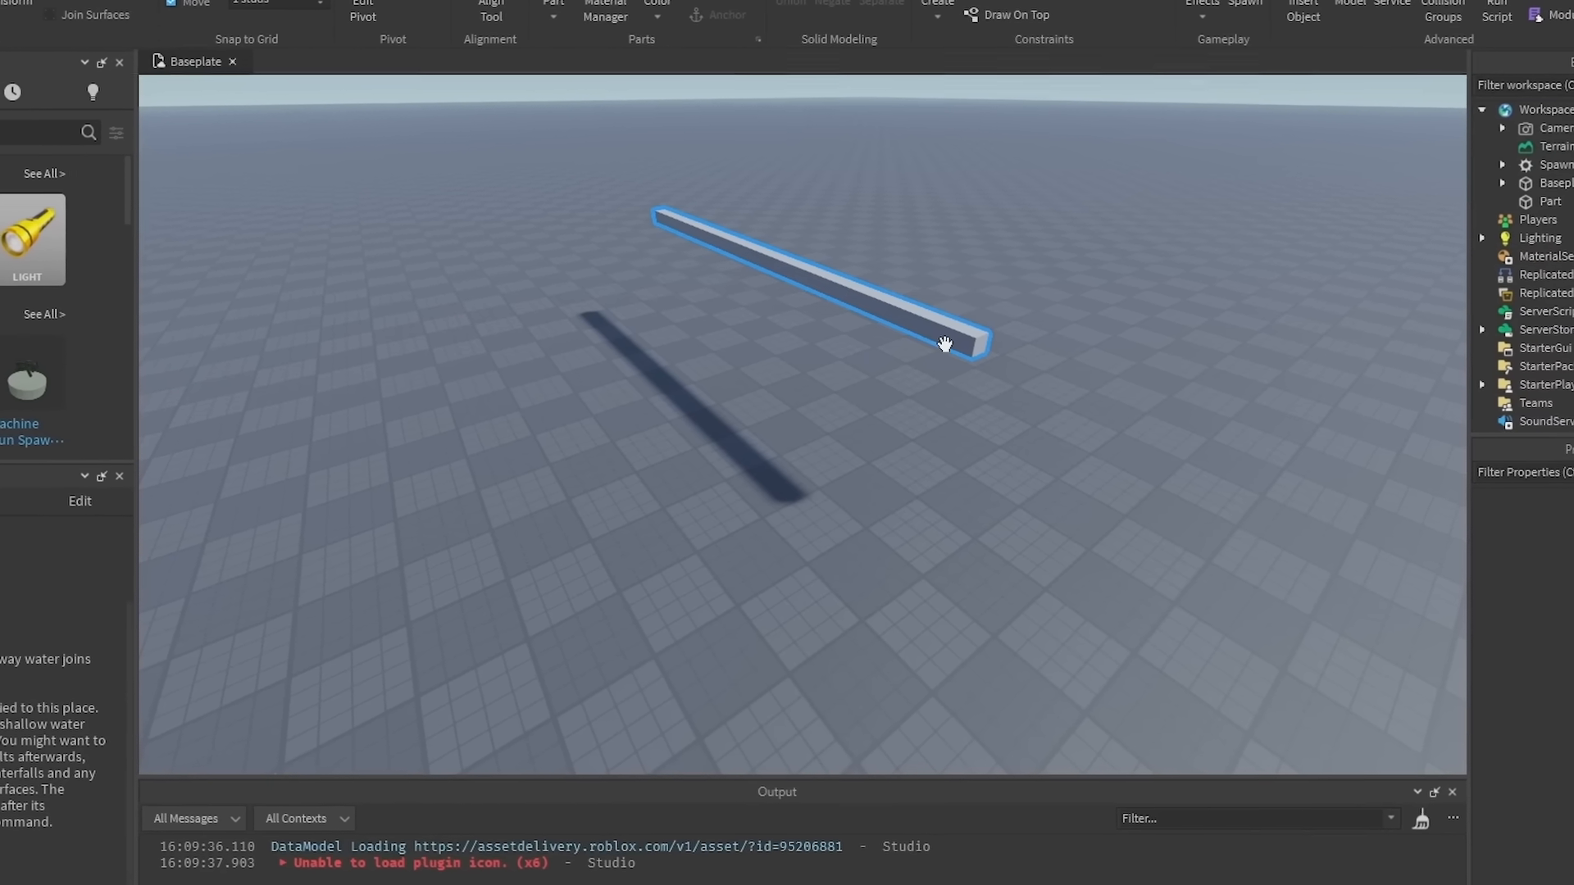
{"action": "left_click_drag", "start_coordinate": [945, 344], "coordinate": [830, 518]}
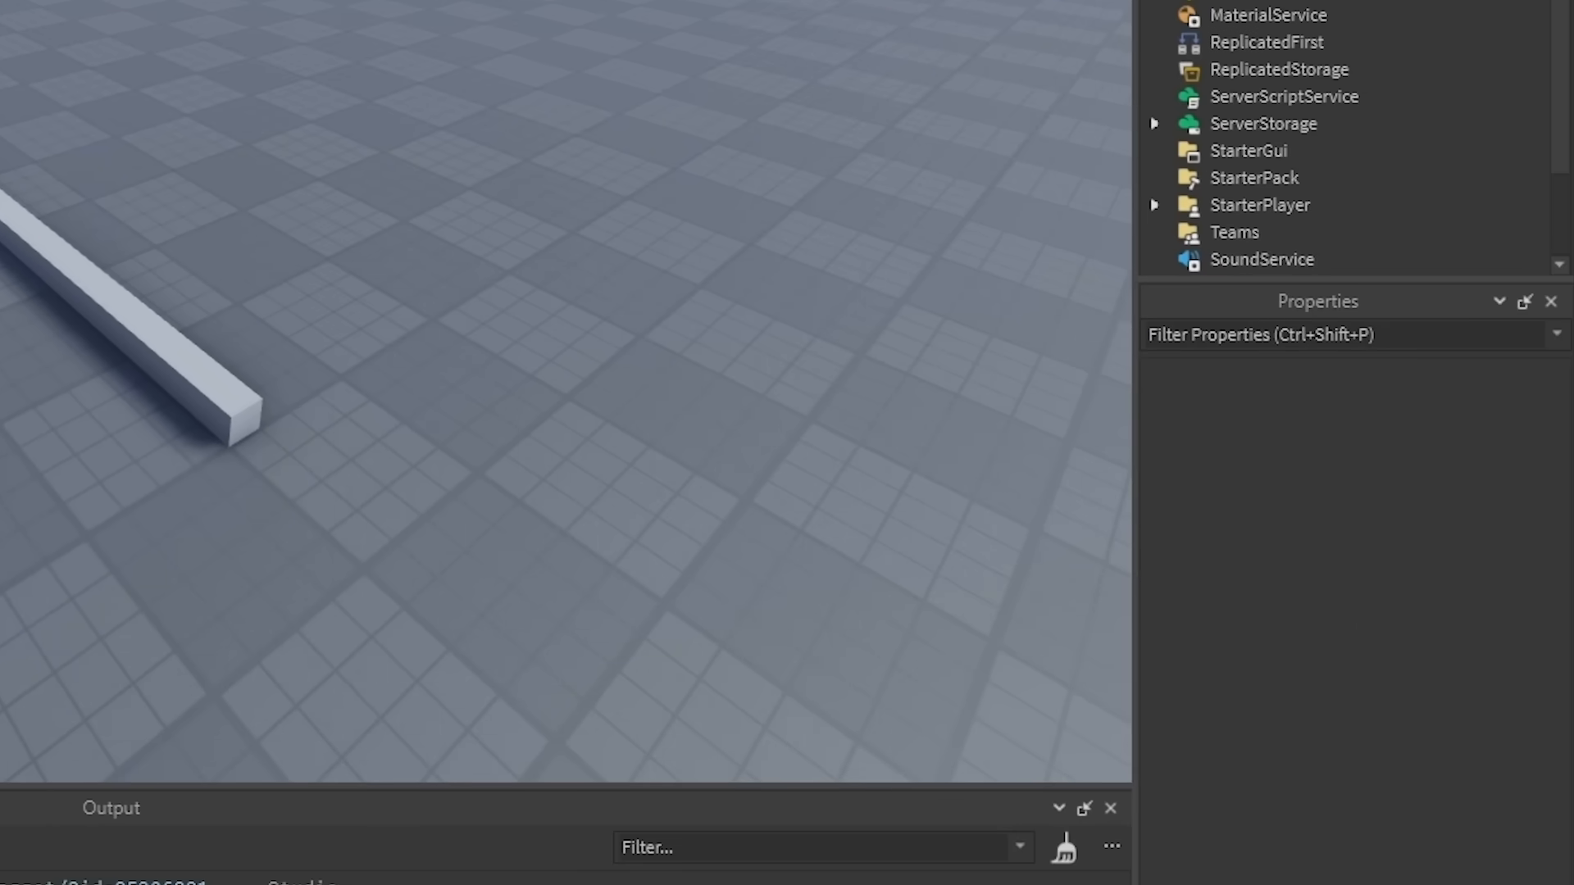
Step: Dock the Properties panel beside the Explorer in a widened area and close the Output panel
{"action": "left_click_drag", "start_coordinate": [1328, 310], "coordinate": [1295, 371]}
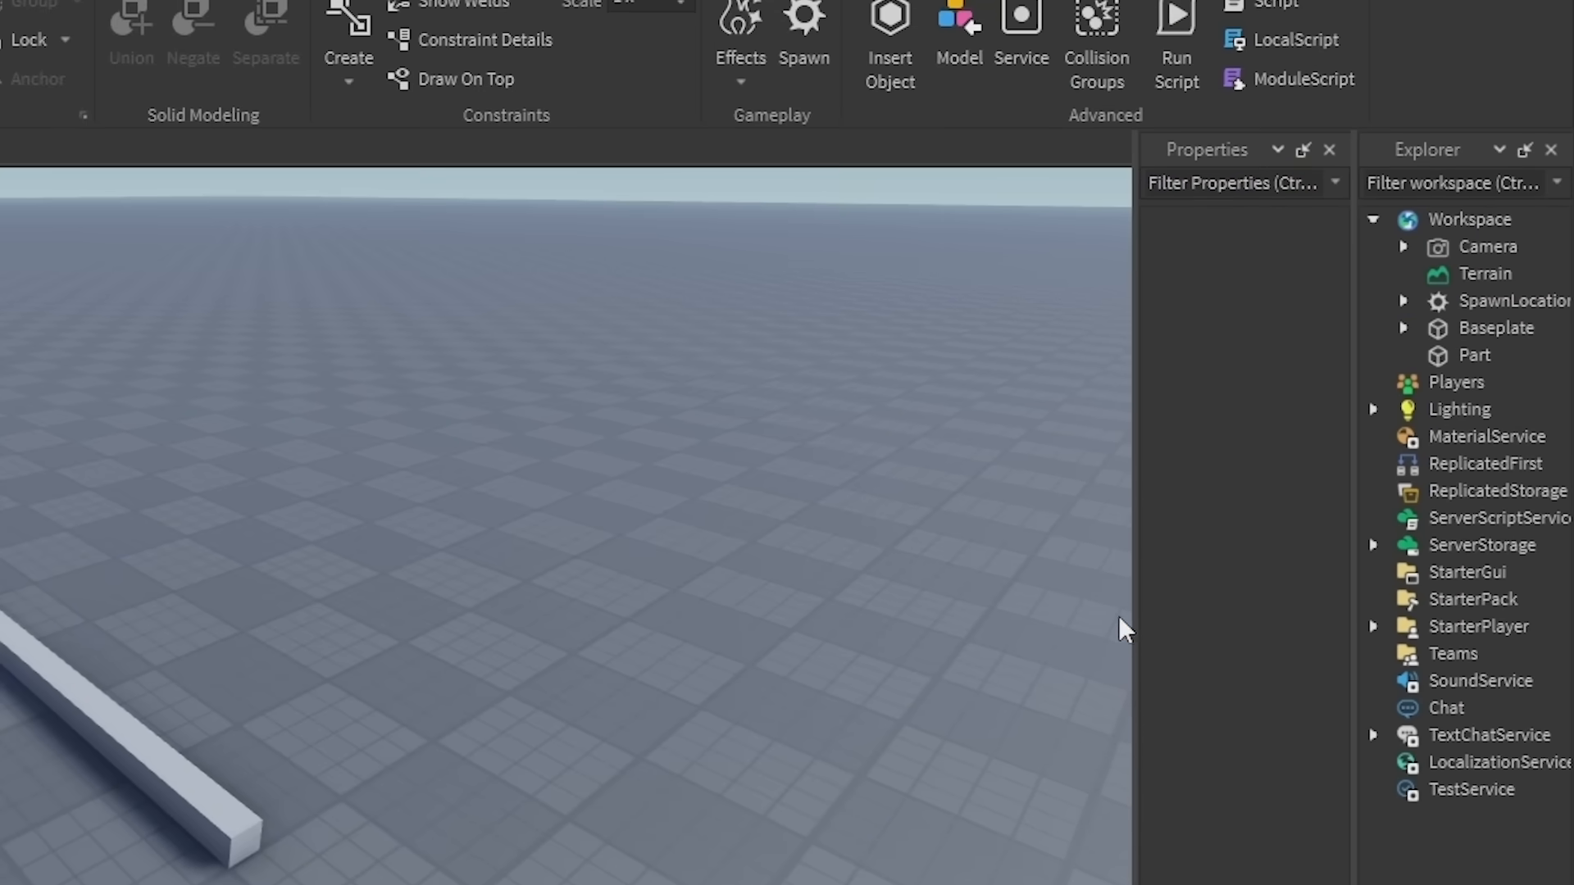
{"action": "left_click_drag", "start_coordinate": [1132, 609], "coordinate": [917, 574]}
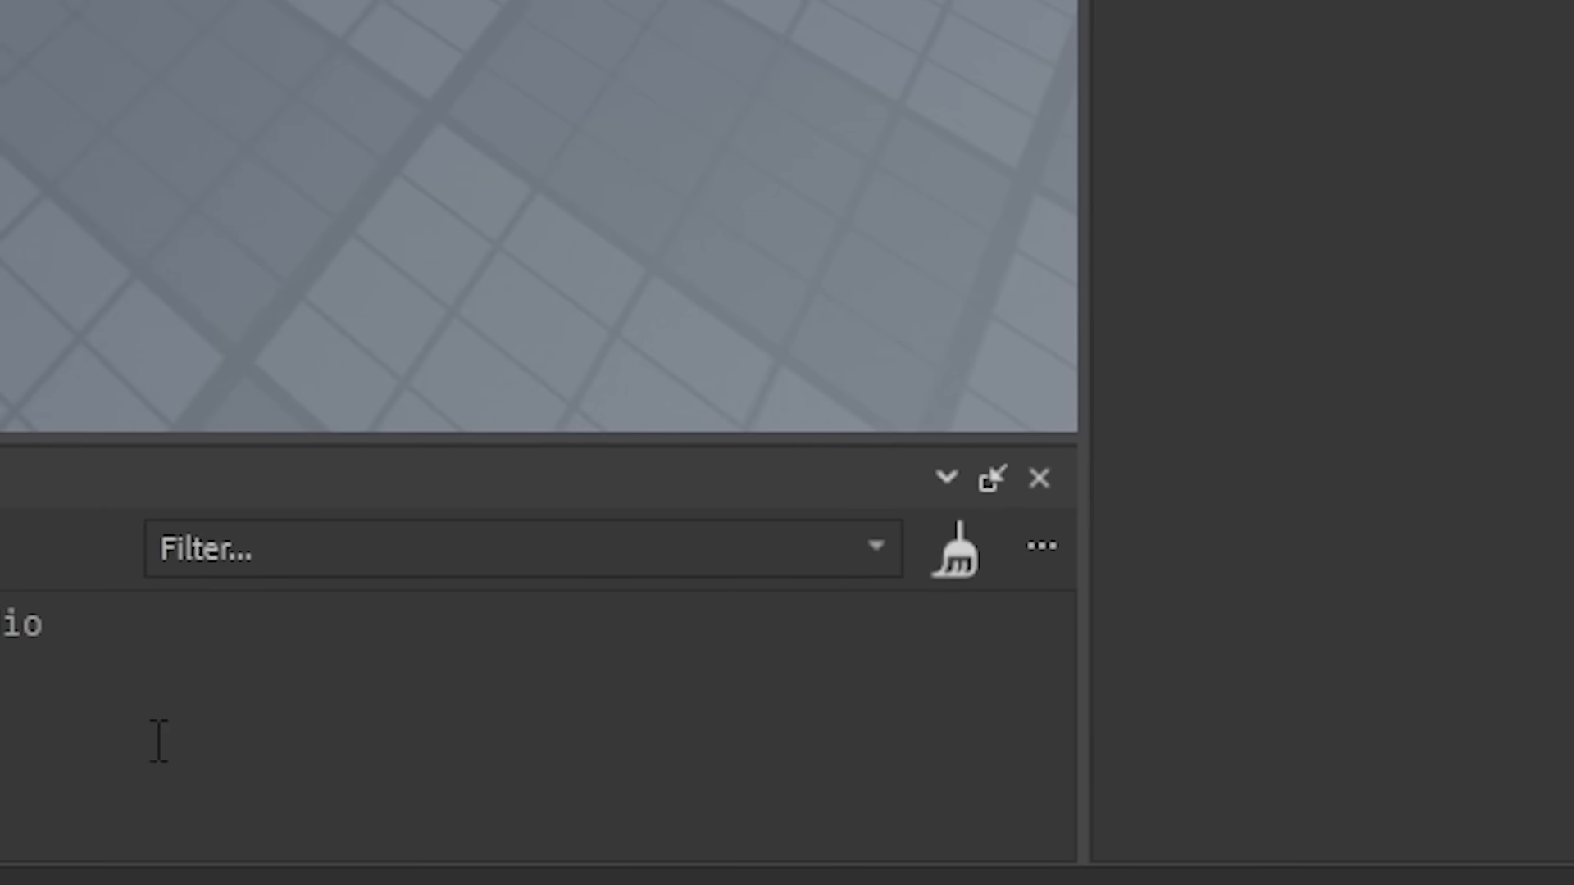
{"action": "left_click", "coordinate": [1039, 479]}
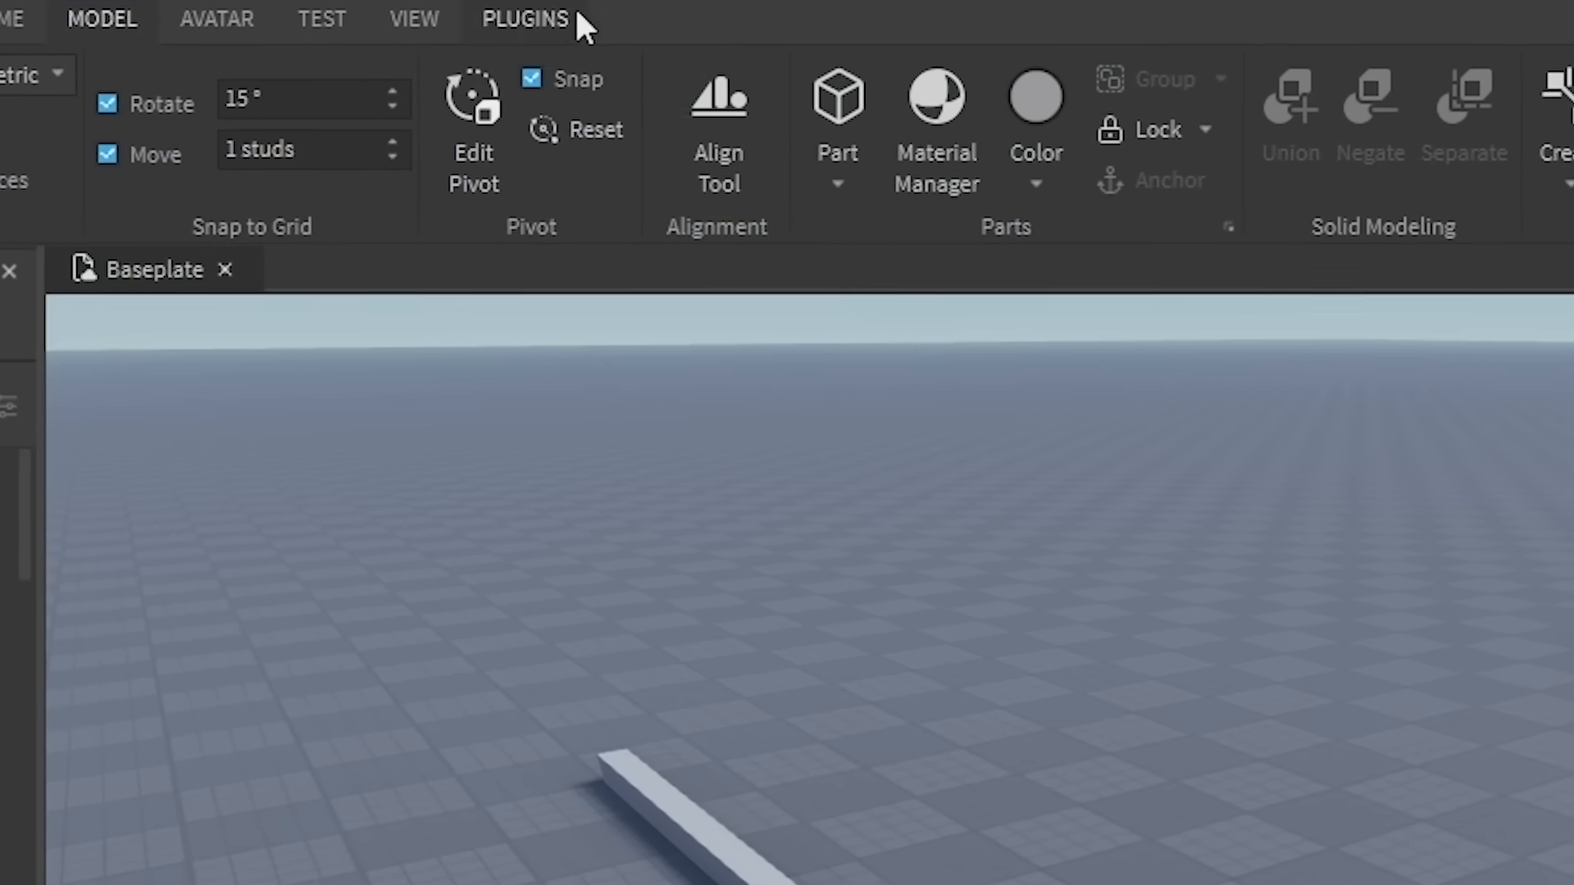
Step: Hide and reshow the Explorer panel several times, leaving it displayed beside Properties
{"action": "left_click", "coordinate": [416, 22]}
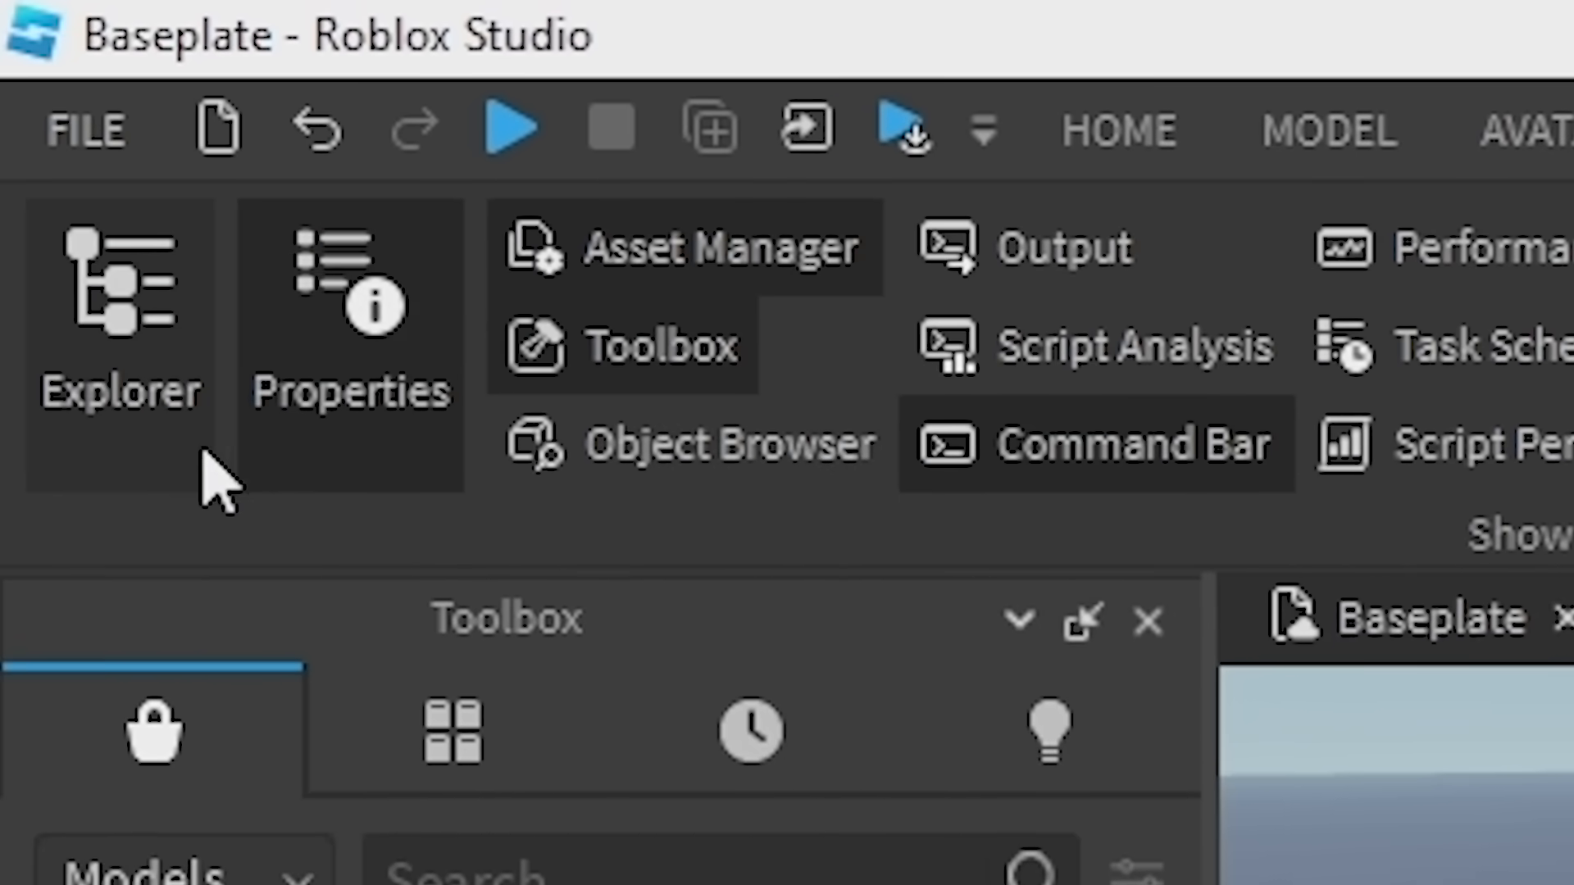
{"action": "left_click", "coordinate": [141, 455]}
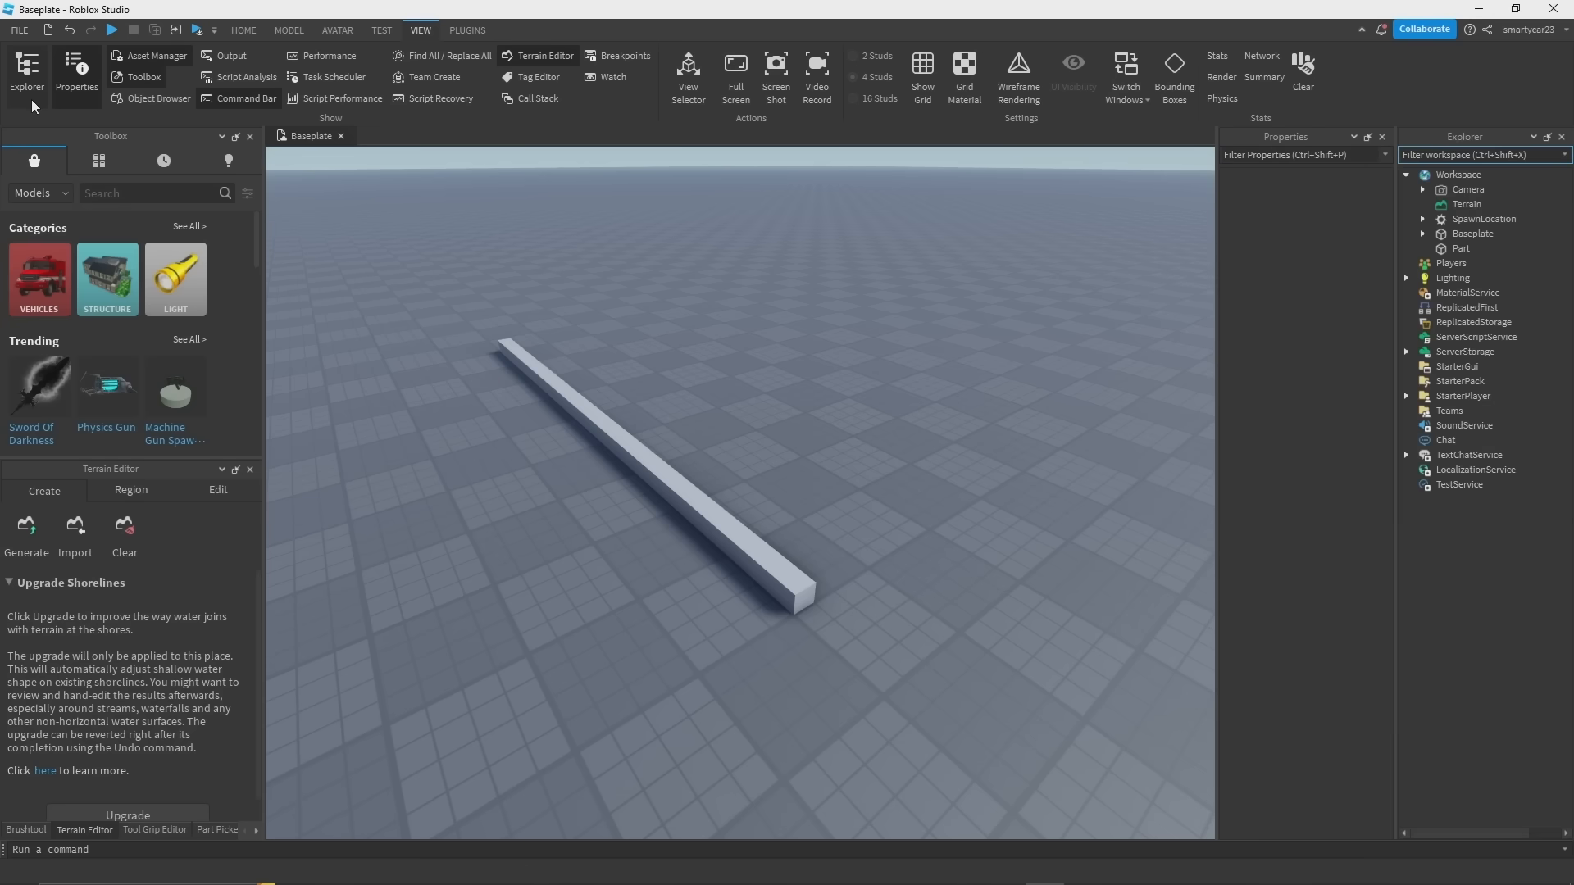
{"action": "left_click", "coordinate": [141, 455]}
{"action": "left_click", "coordinate": [141, 455]}
{"action": "left_click", "coordinate": [141, 455]}
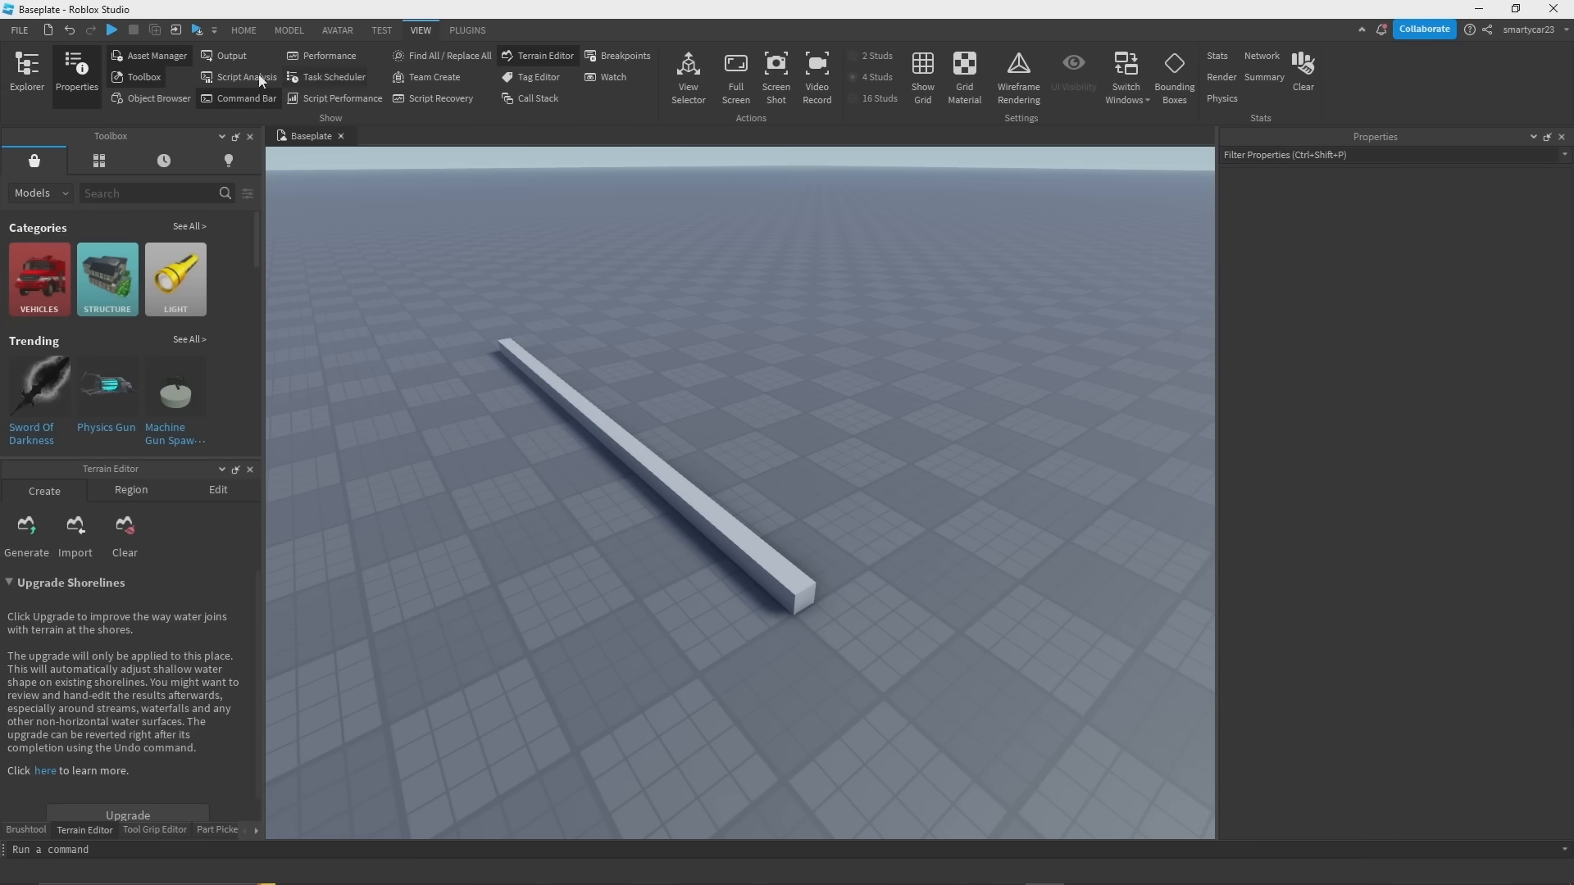
{"action": "left_click", "coordinate": [27, 76]}
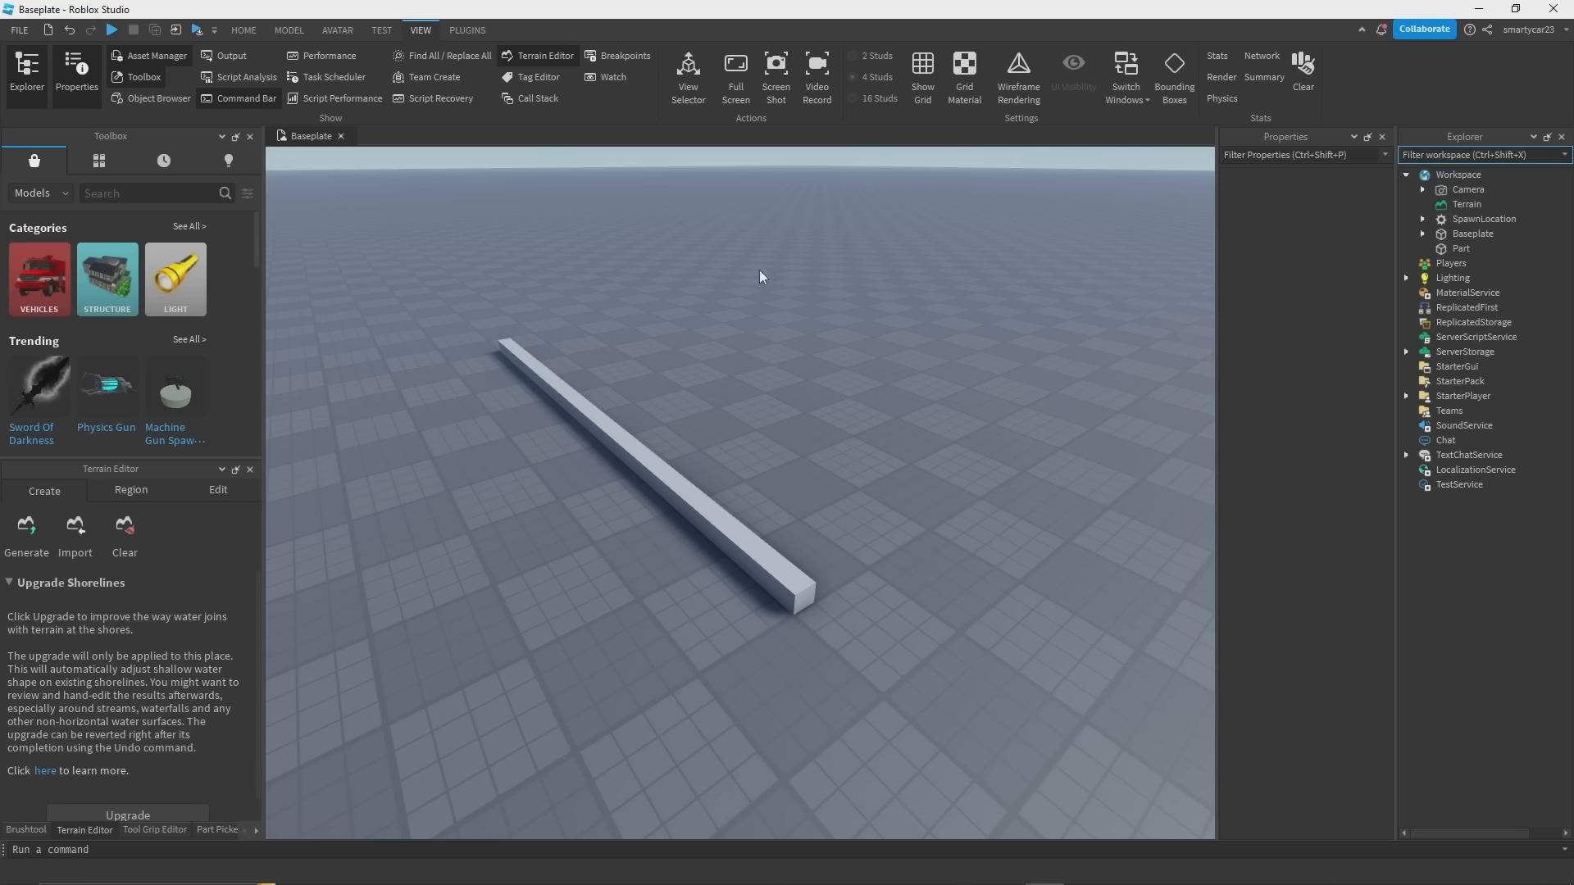
{"action": "left_click", "coordinate": [31, 85]}
{"action": "left_click", "coordinate": [30, 85]}
{"action": "left_click", "coordinate": [30, 84]}
{"action": "left_click", "coordinate": [30, 84]}
Step: Close the Tool Grip Editor panel and bring the Terrain Editor to the front of the docked panels
{"action": "left_click", "coordinate": [207, 830]}
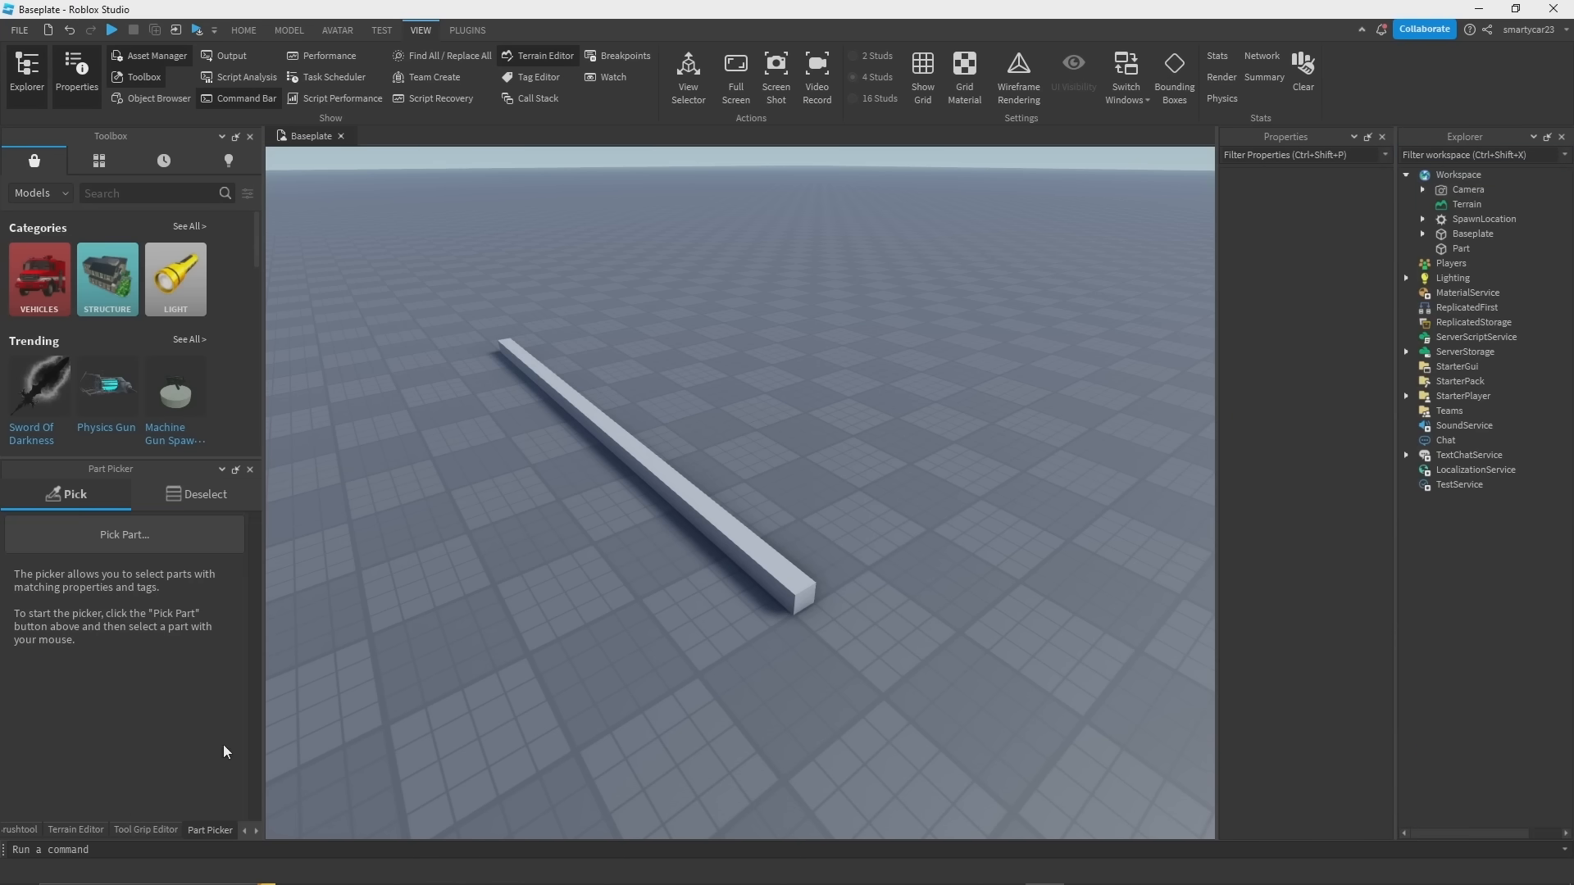
{"action": "left_click", "coordinate": [146, 829]}
{"action": "left_click", "coordinate": [250, 469]}
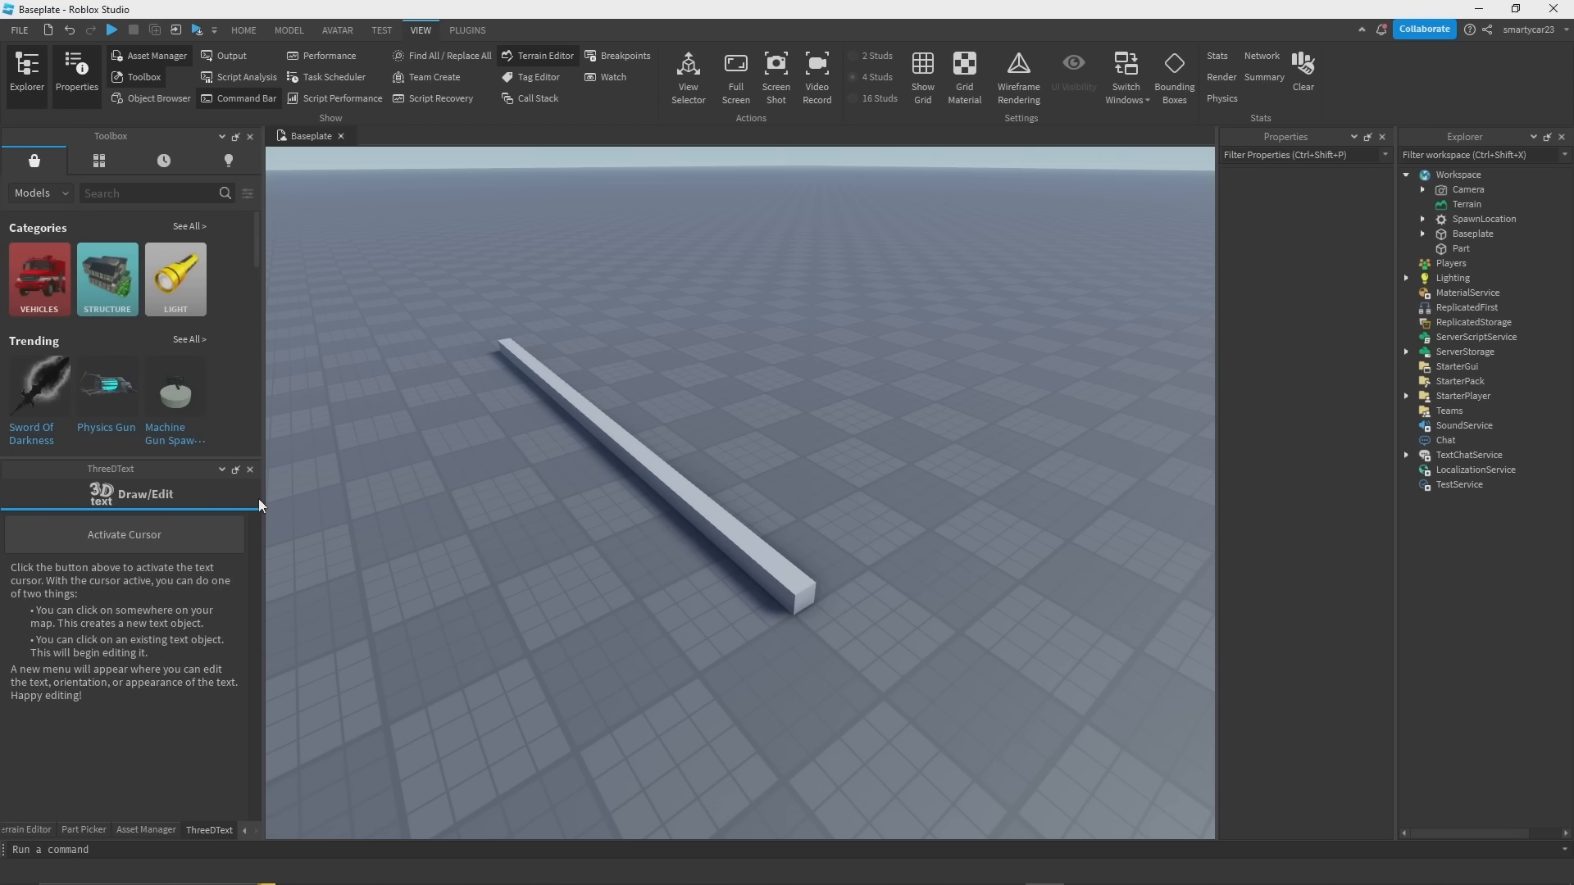
{"action": "left_click", "coordinate": [31, 827]}
{"action": "left_click", "coordinate": [139, 832]}
{"action": "left_click", "coordinate": [189, 831]}
{"action": "left_click", "coordinate": [83, 830]}
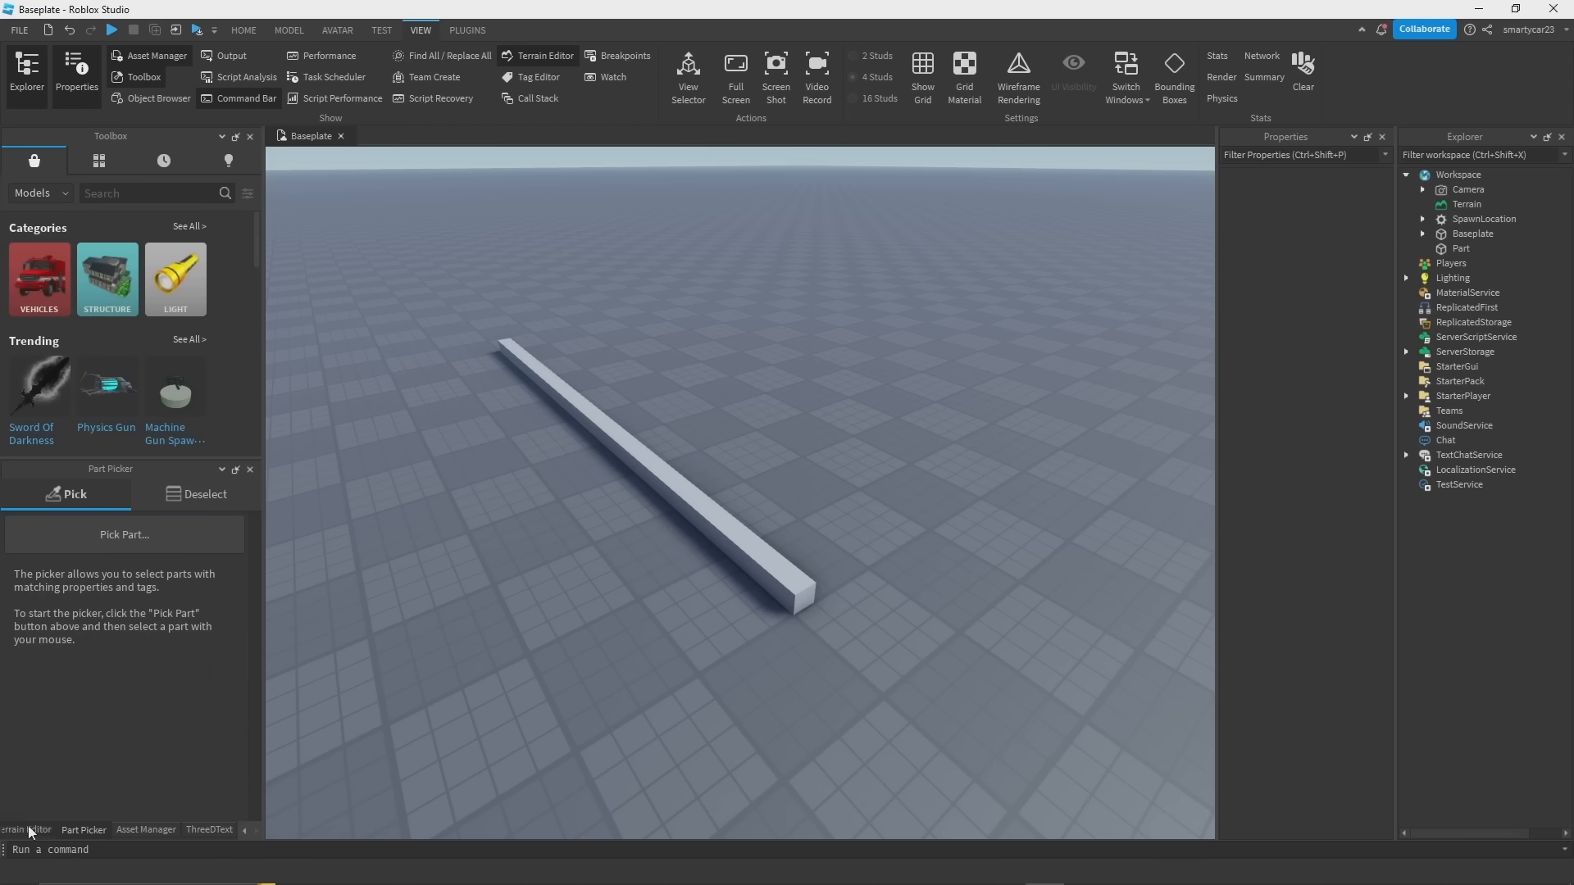
{"action": "left_click", "coordinate": [30, 829]}
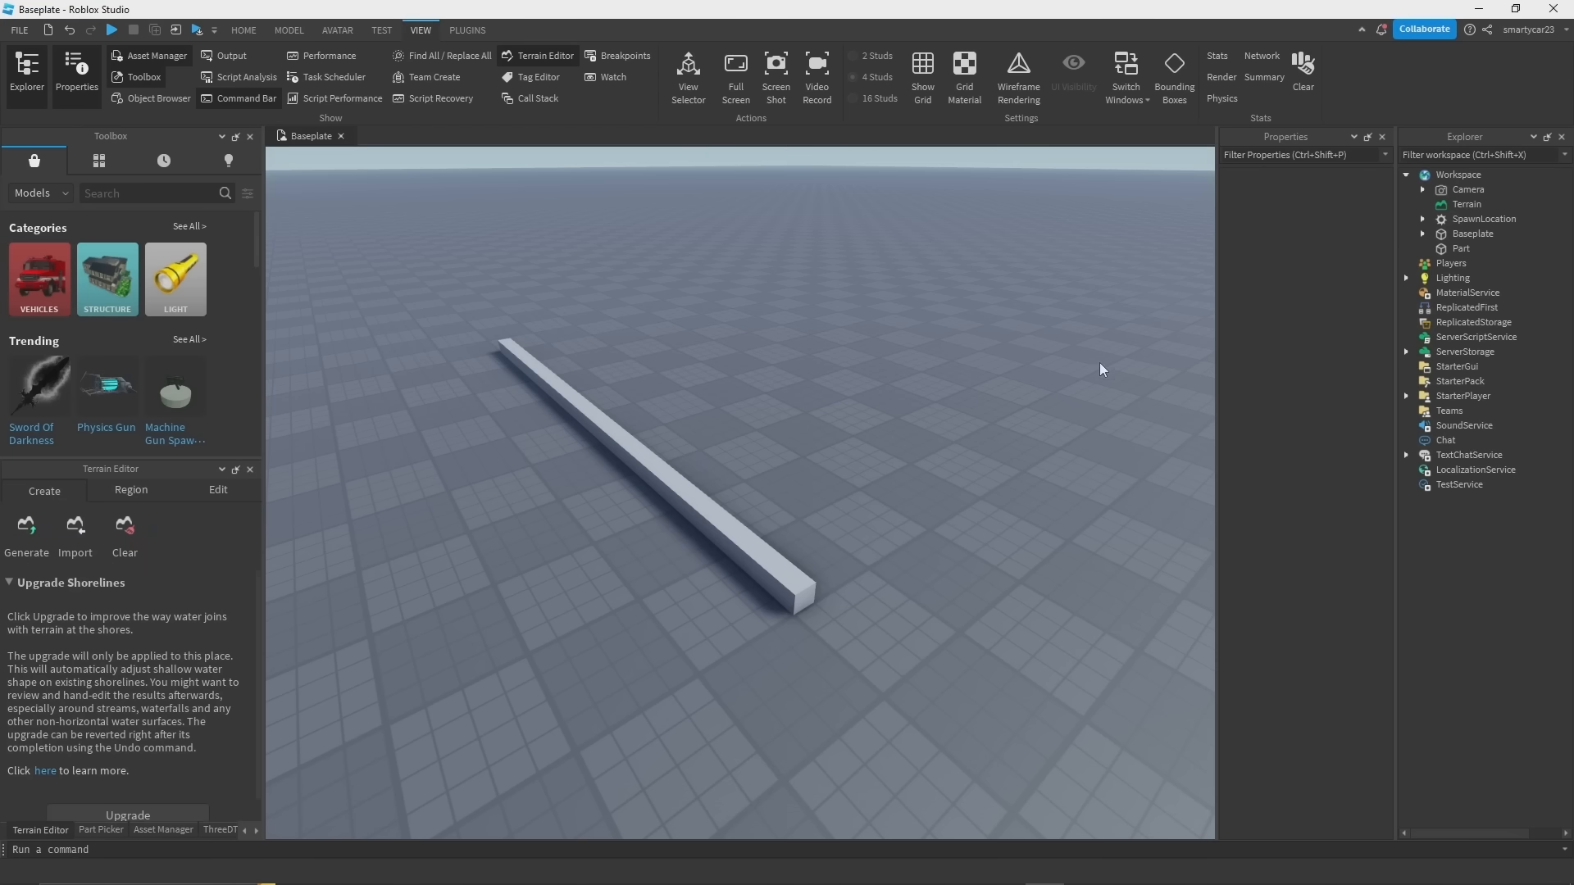
Step: Browse the Toolbox's inventory, suggested models and recent models
{"action": "right_click_drag", "start_coordinate": [605, 323], "coordinate": [595, 320]}
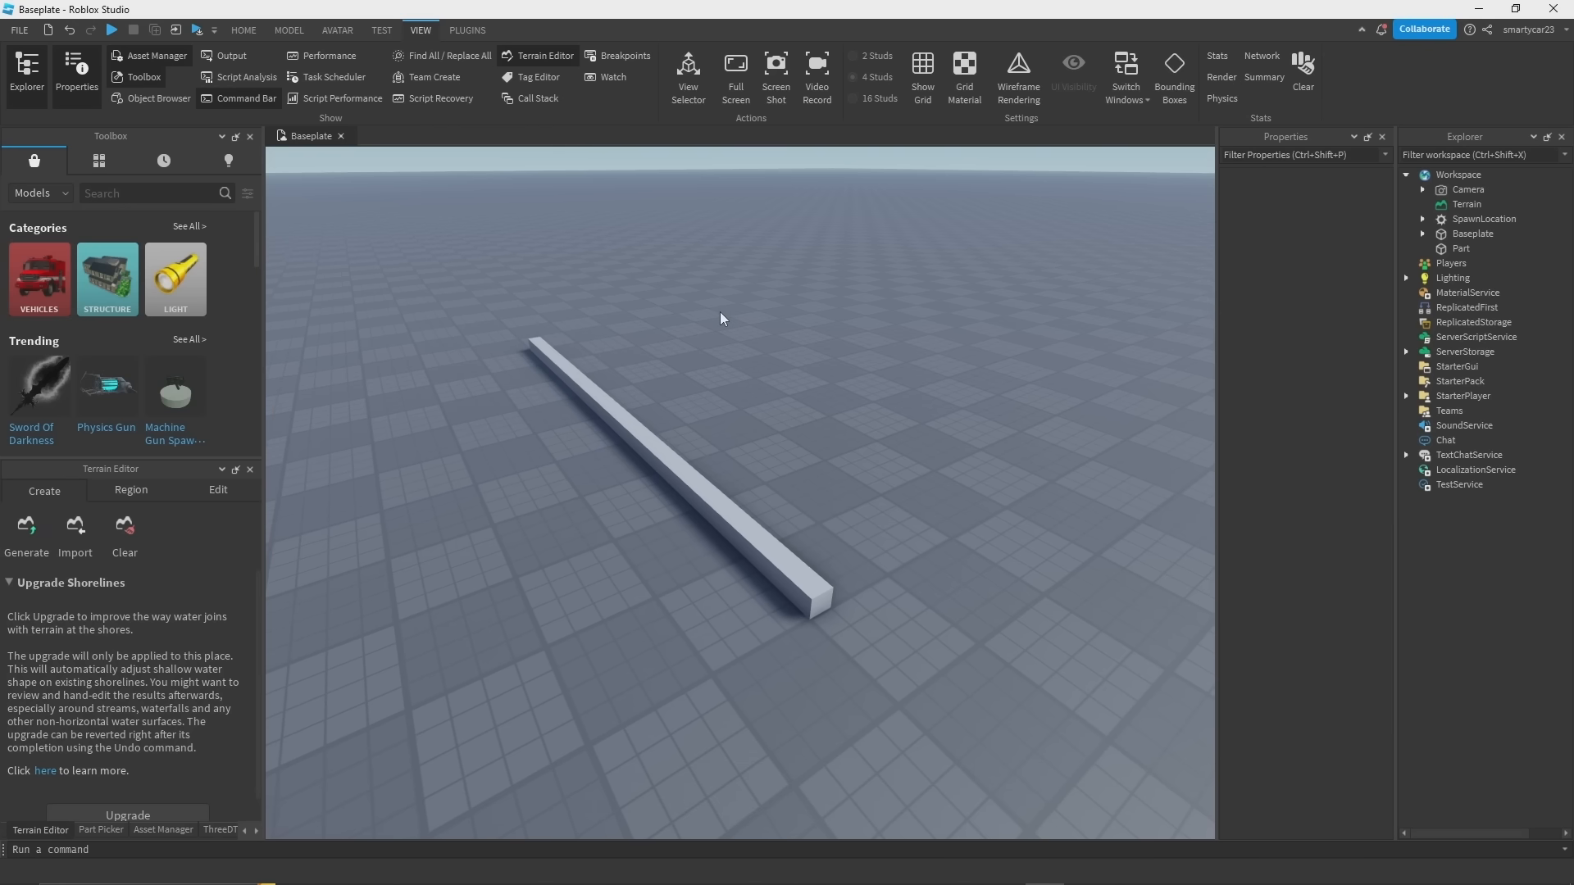
{"action": "left_click", "coordinate": [86, 197]}
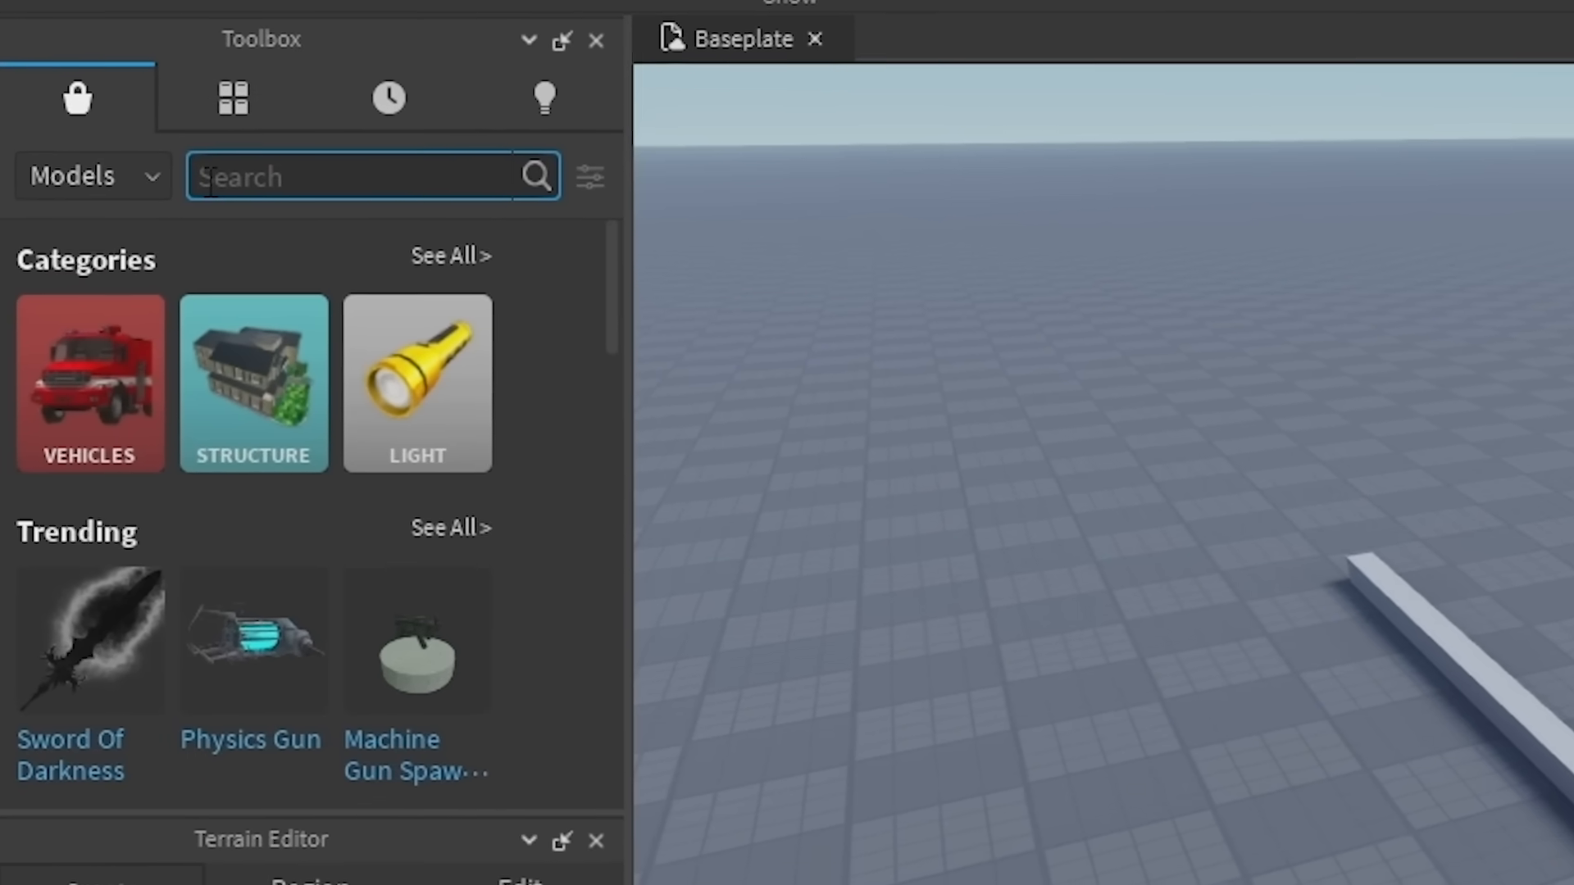
{"action": "left_click", "coordinate": [228, 105]}
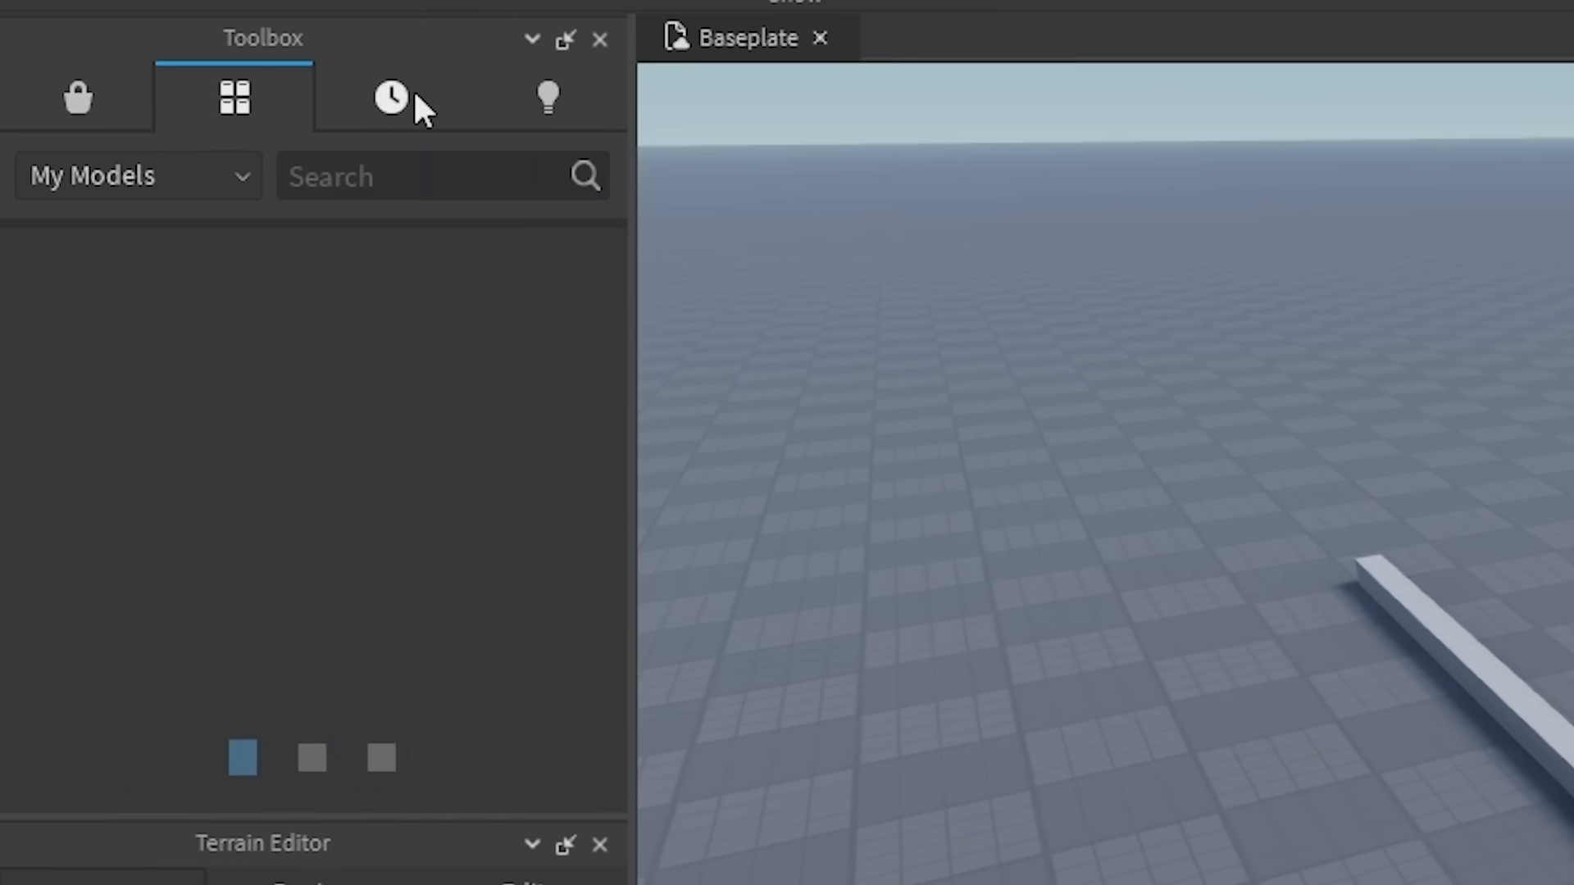
{"action": "left_click", "coordinate": [234, 100]}
{"action": "left_click", "coordinate": [547, 102]}
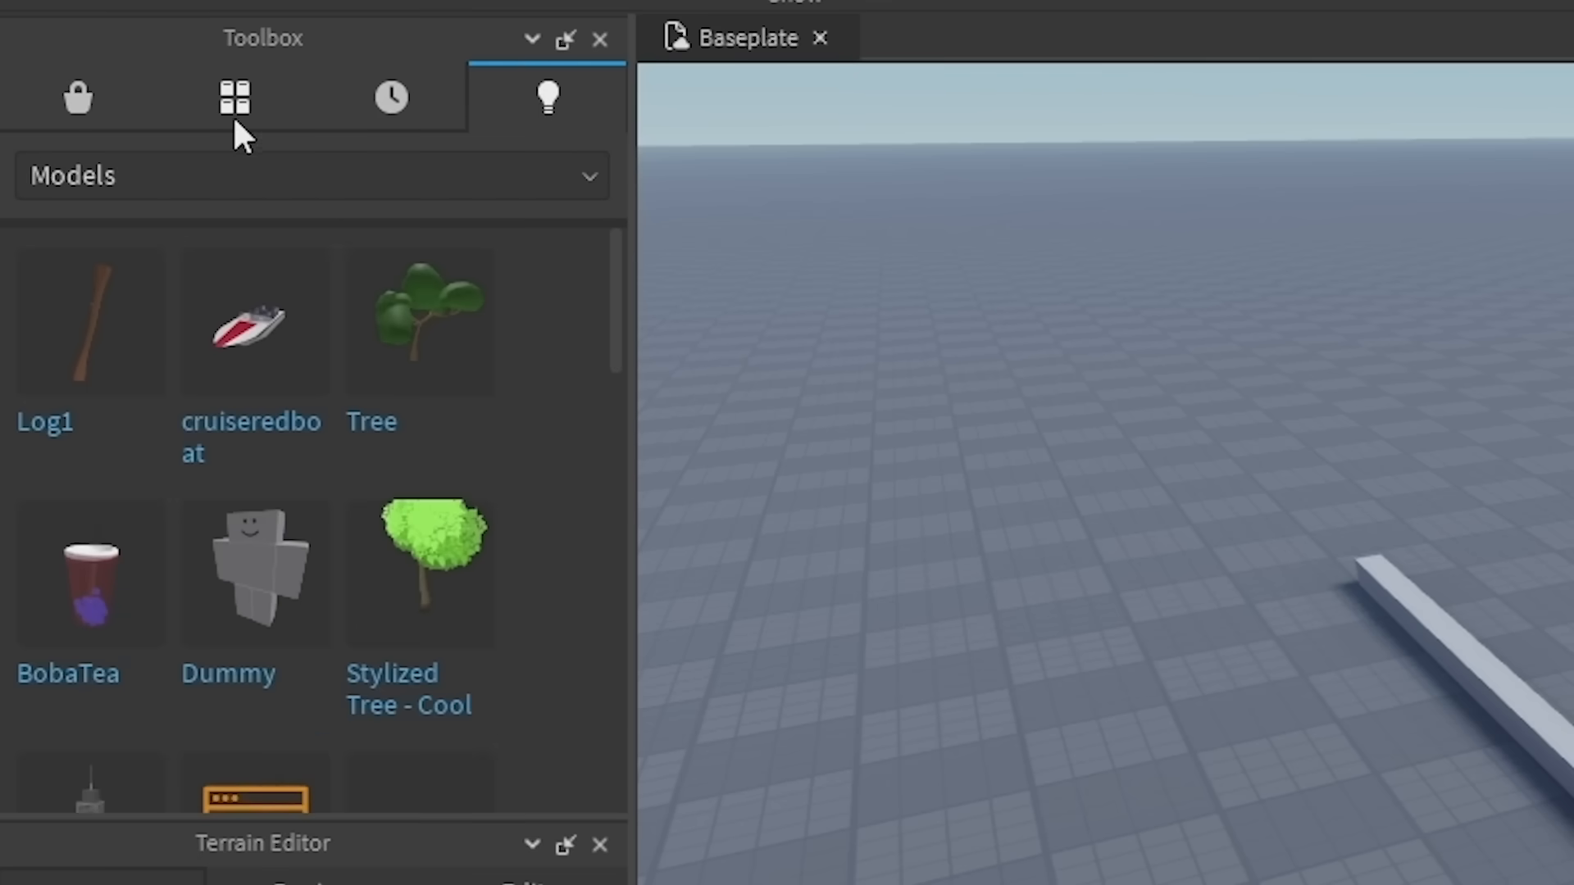
{"action": "left_click", "coordinate": [391, 98]}
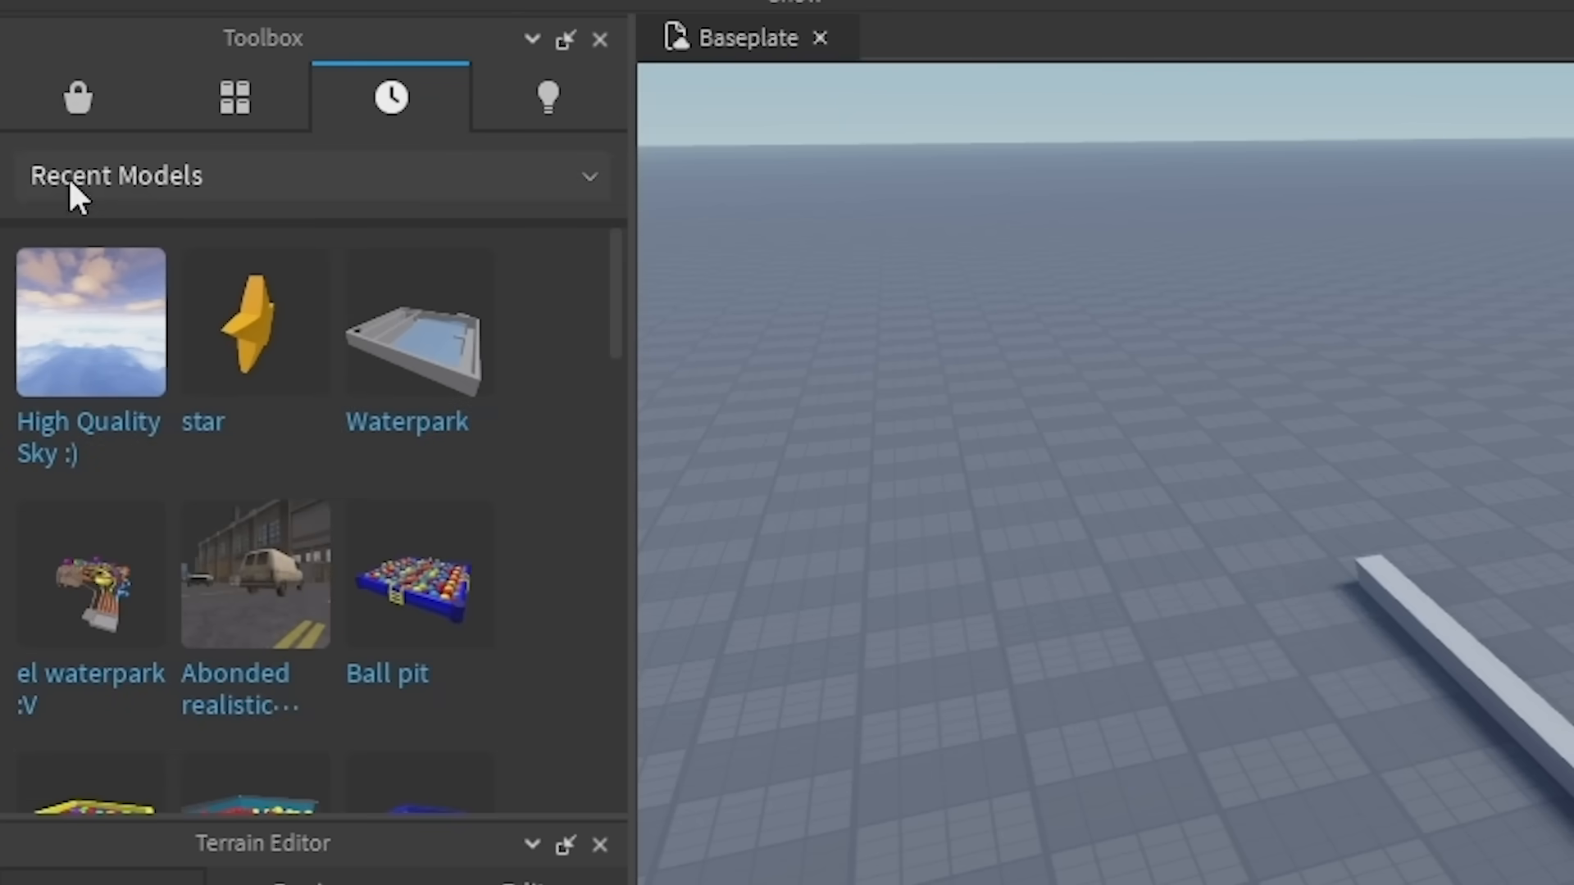
Step: Browse the Toolbox's creations section and open its list of asset types
{"action": "left_click", "coordinate": [234, 98]}
{"action": "left_click", "coordinate": [502, 125]}
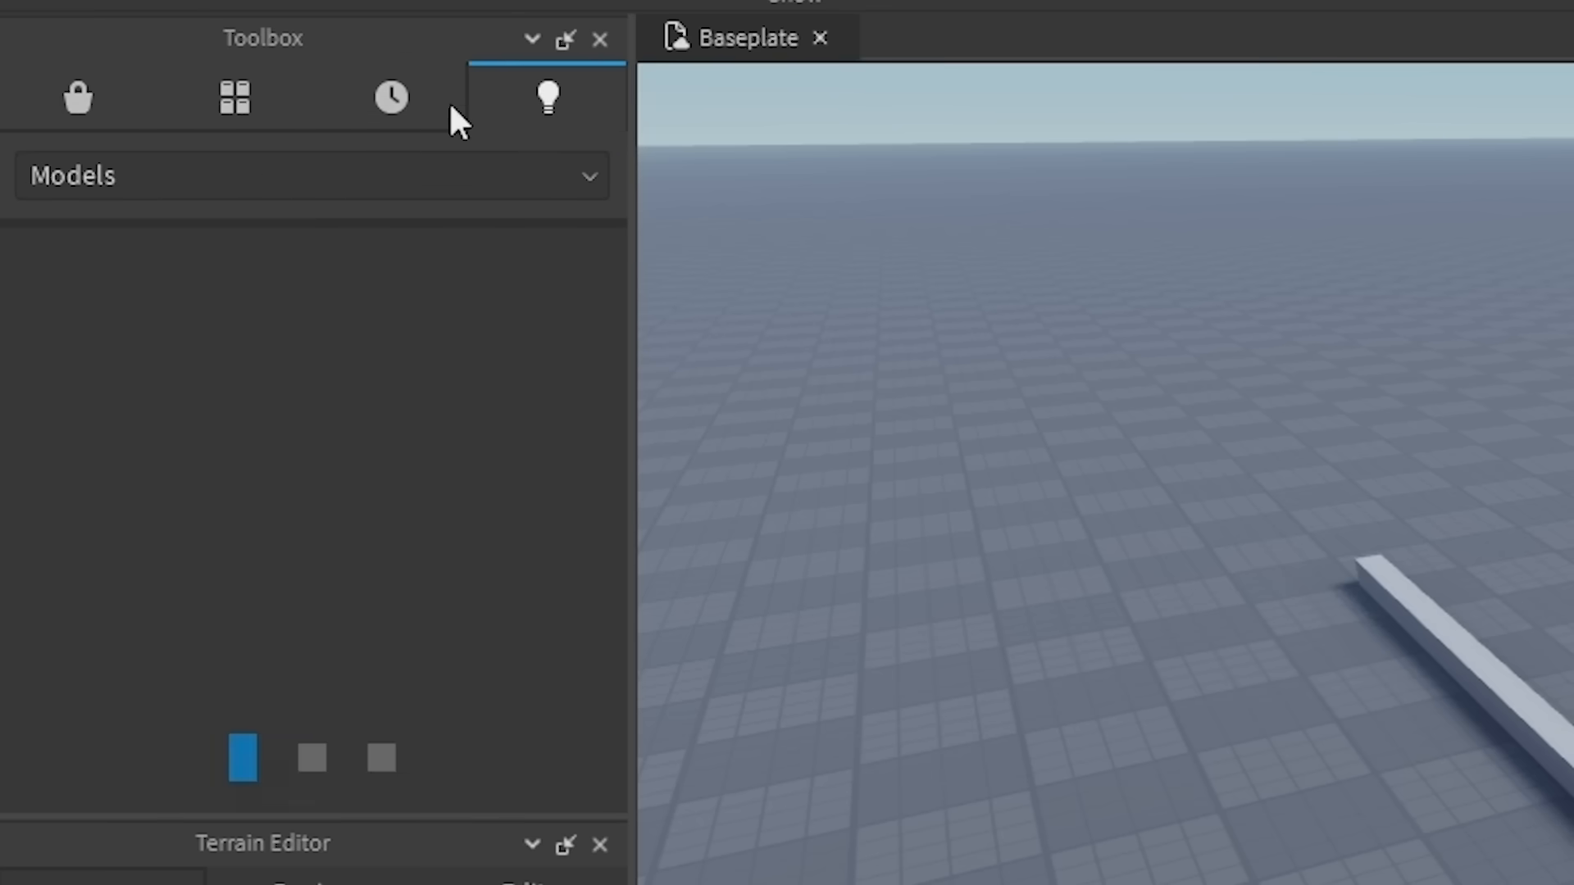
{"action": "left_click", "coordinate": [533, 120]}
{"action": "left_click", "coordinate": [502, 197]}
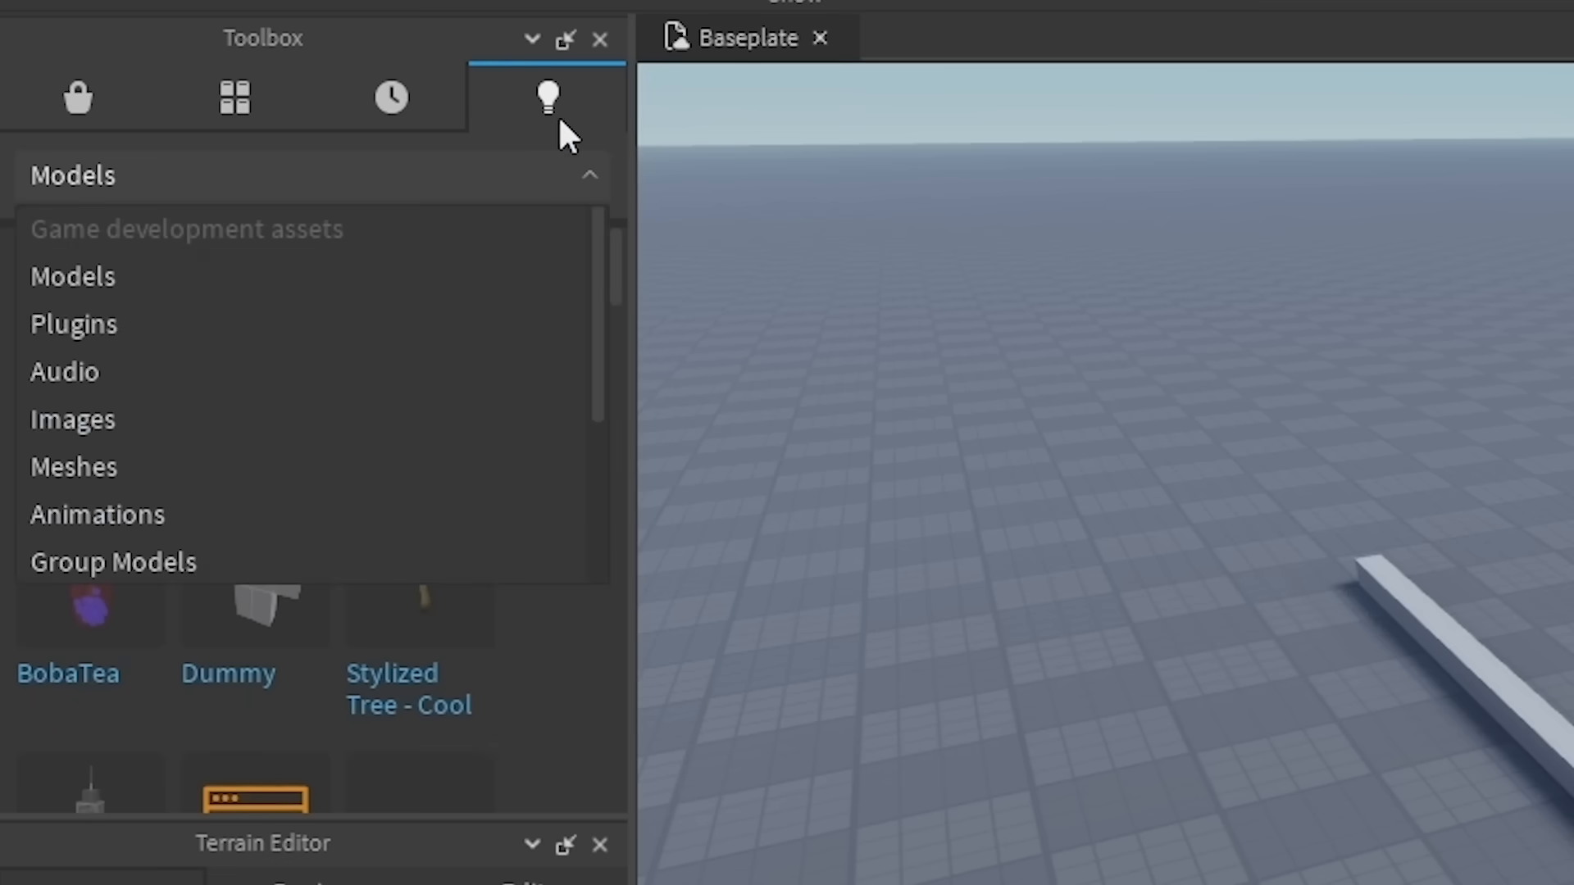
Step: Return to the Toolbox marketplace, enlarging the panel's height, and open the Structure category of models
{"action": "left_click", "coordinate": [126, 92]}
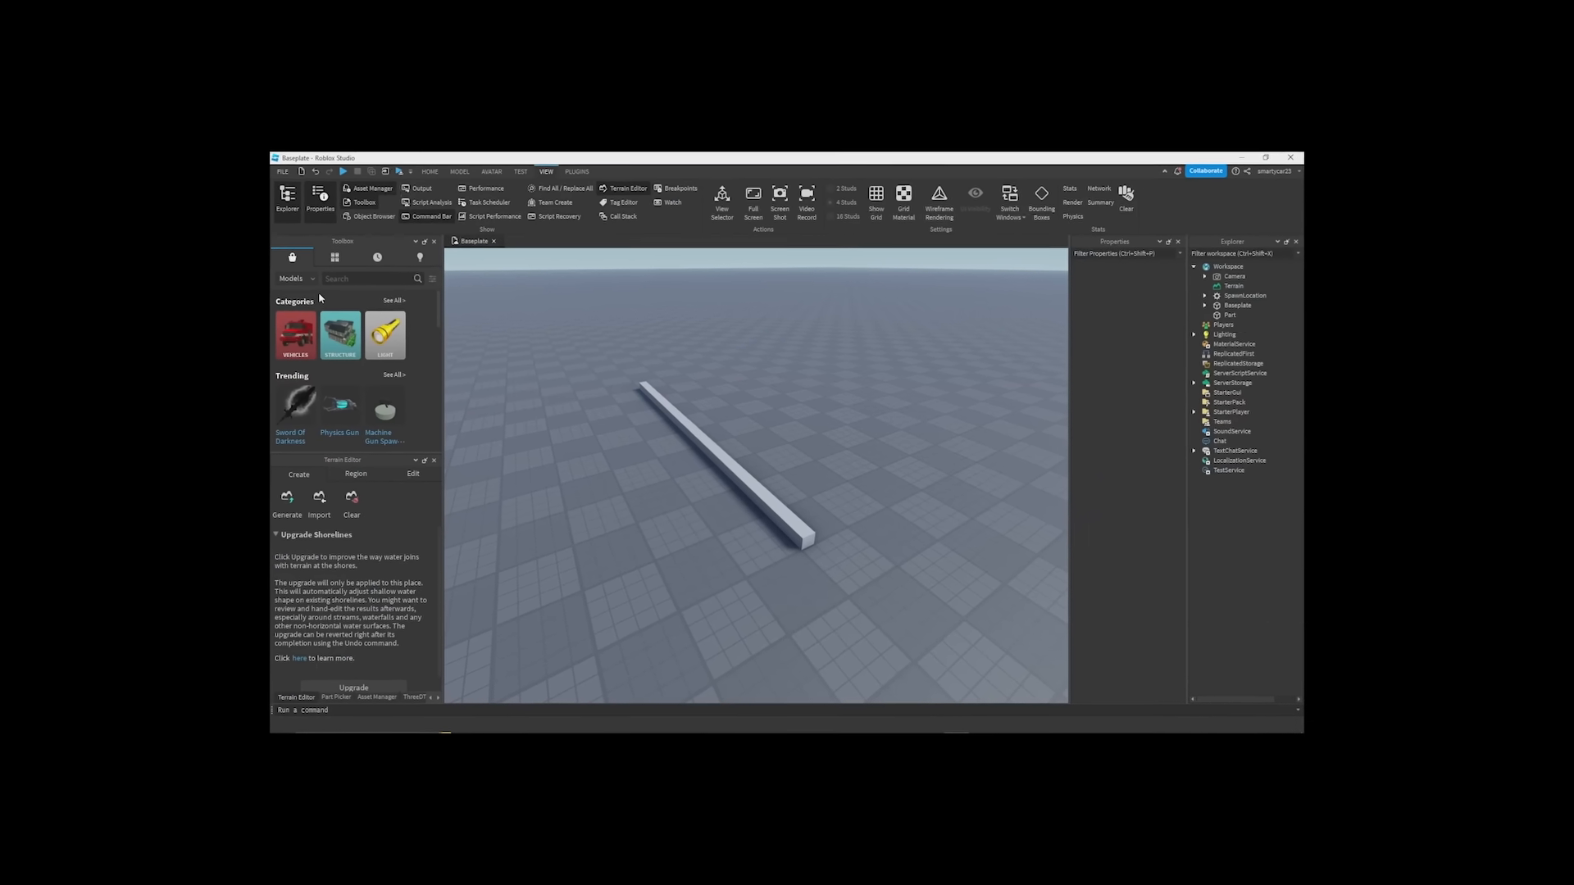
{"action": "left_click_drag", "start_coordinate": [389, 454], "coordinate": [451, 510]}
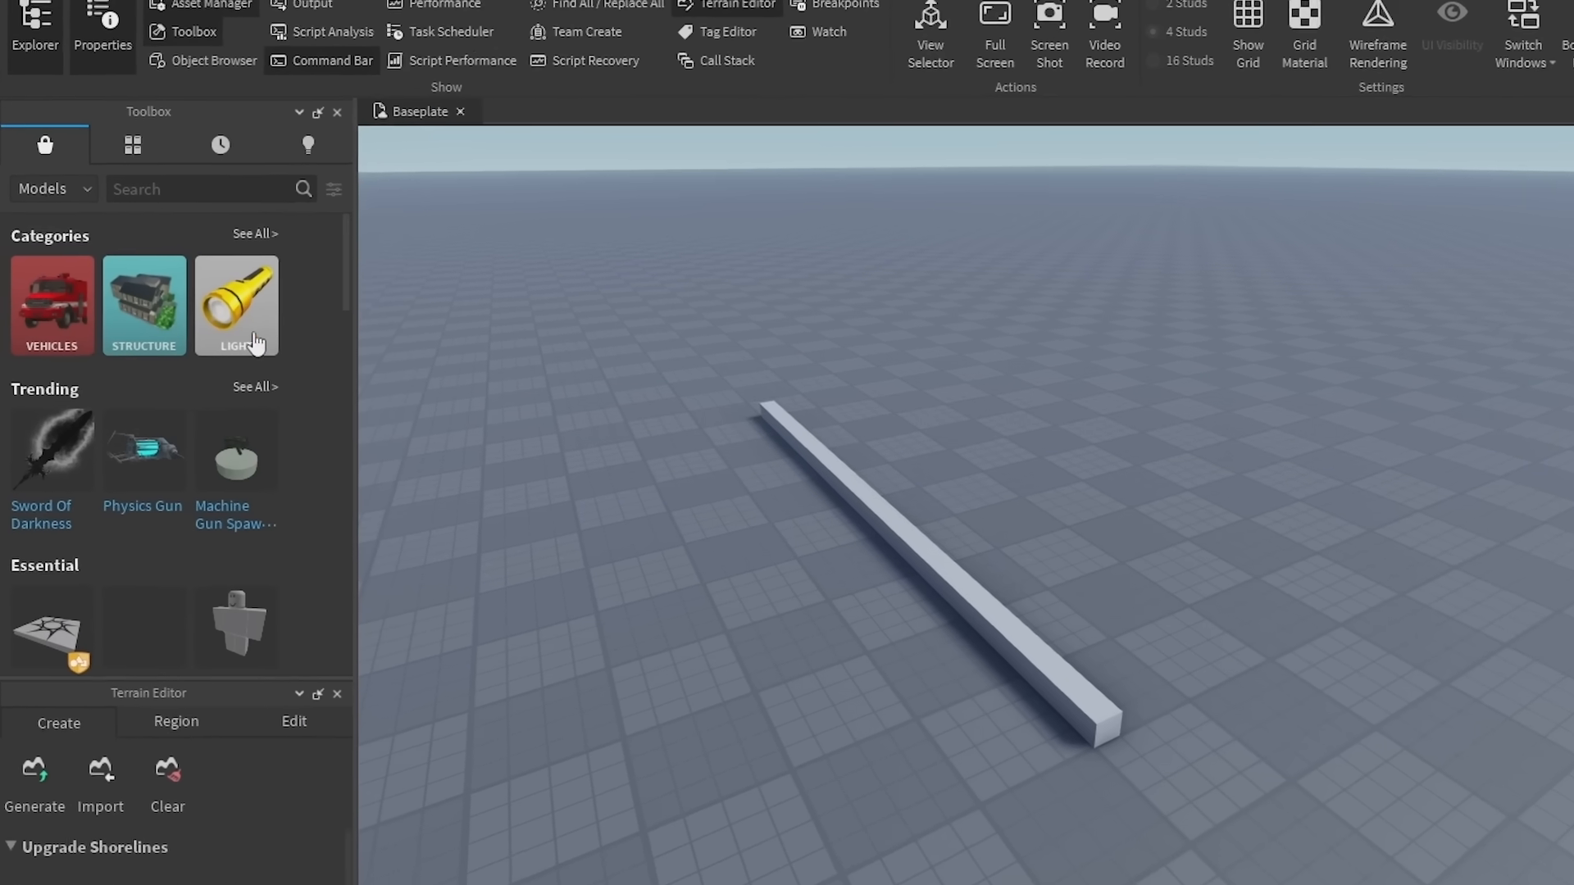
{"action": "left_click", "coordinate": [119, 292]}
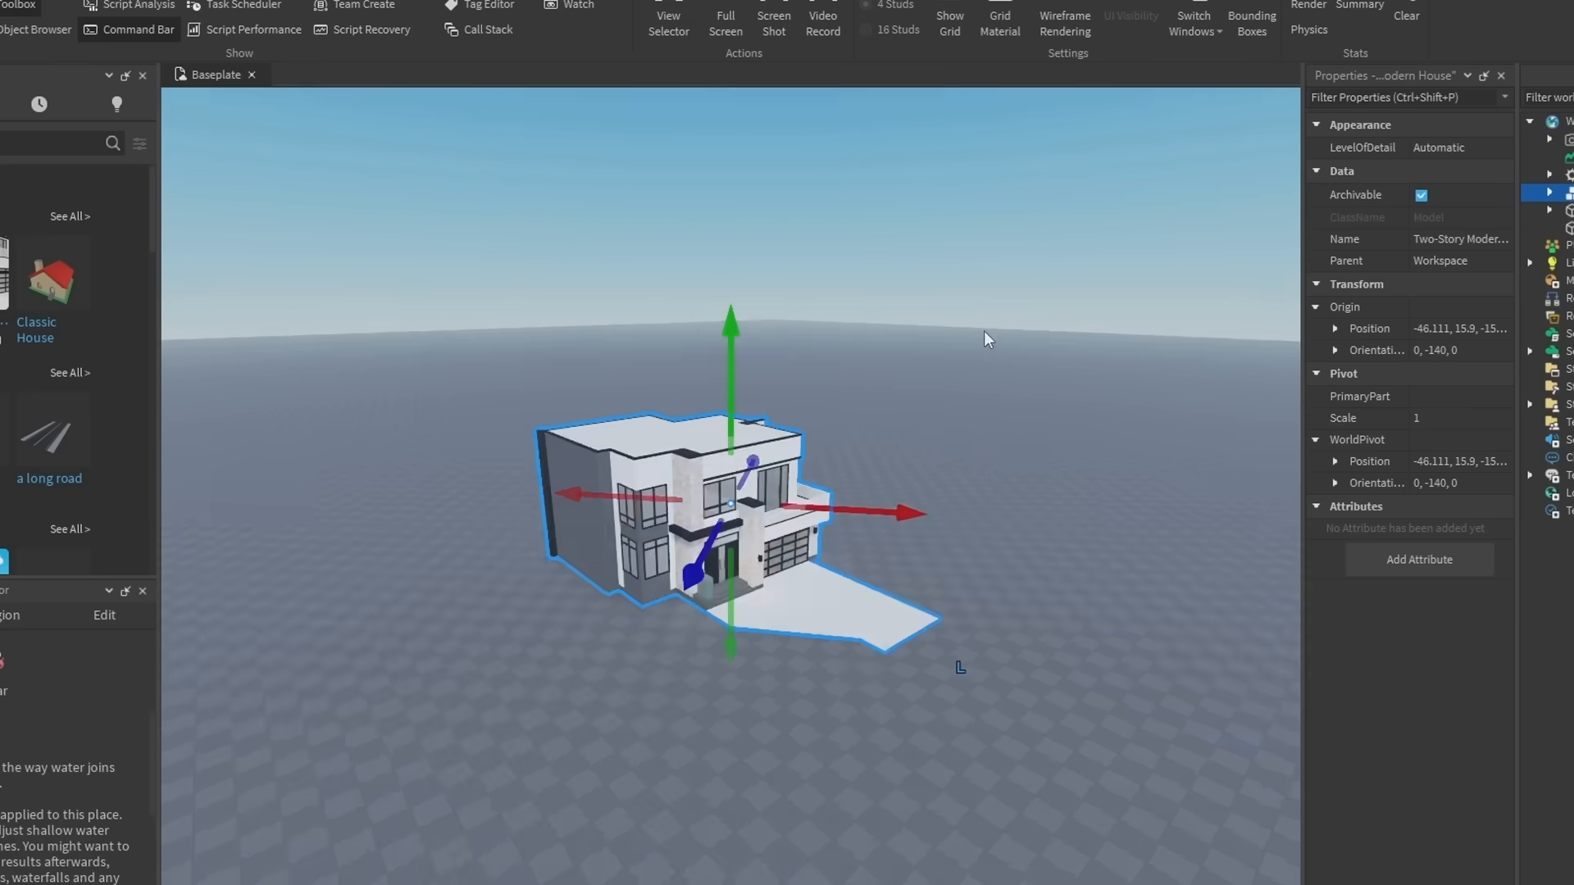
Step: Move the two-story modern house across the baseplate, look at it up close, and undo its placement
{"action": "left_click_drag", "start_coordinate": [755, 648], "coordinate": [1057, 586]}
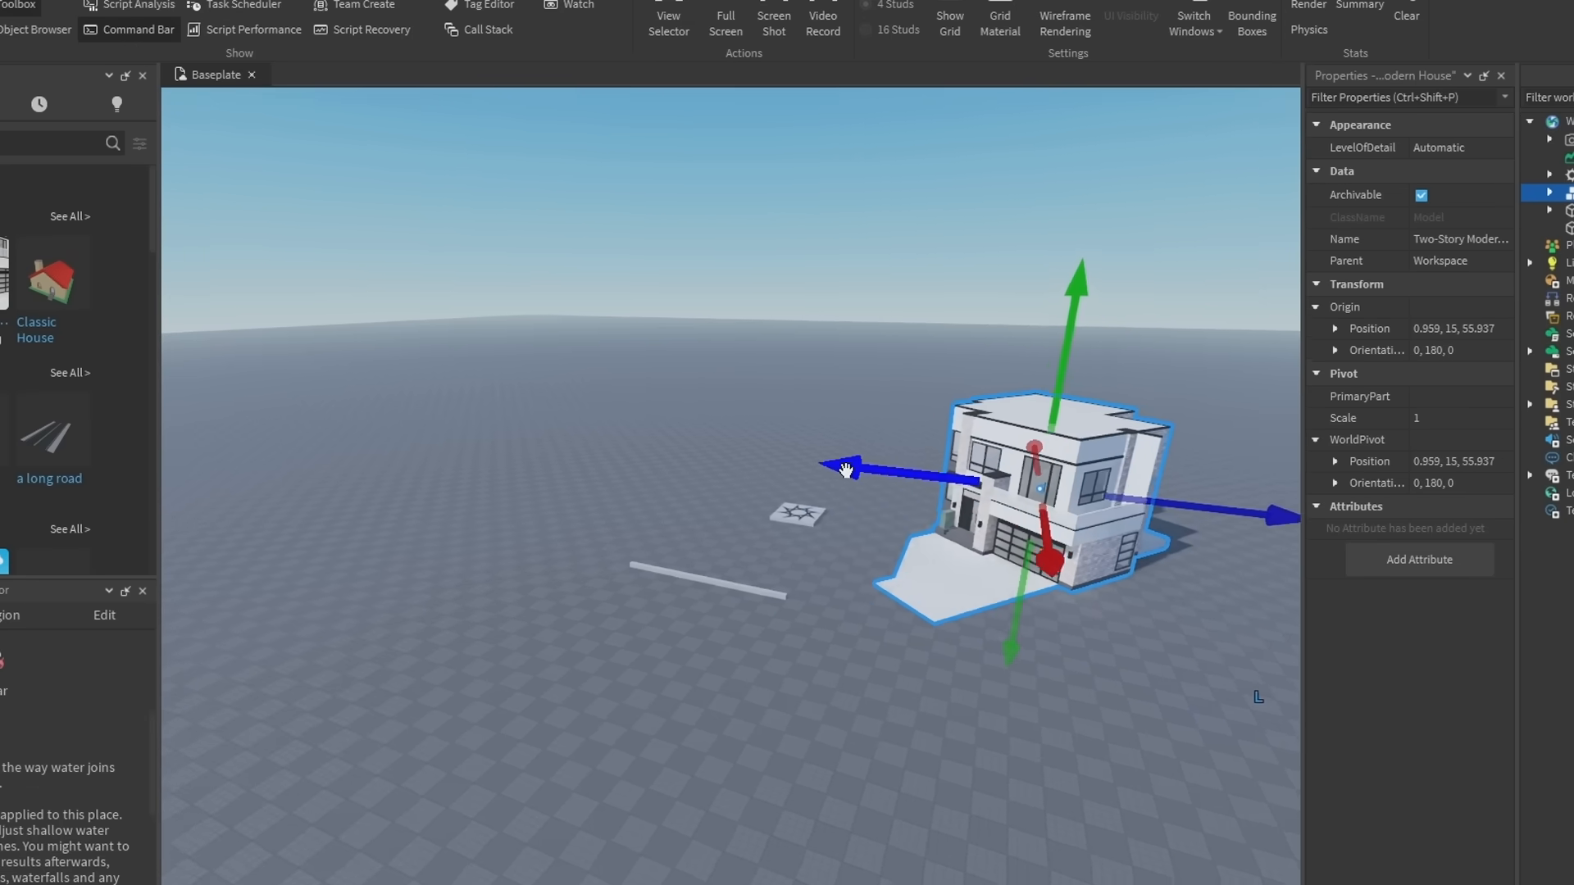
{"action": "key", "text": "w"}
{"action": "key", "text": "d"}
{"action": "right_click_drag", "start_coordinate": [846, 470], "coordinate": [917, 500]}
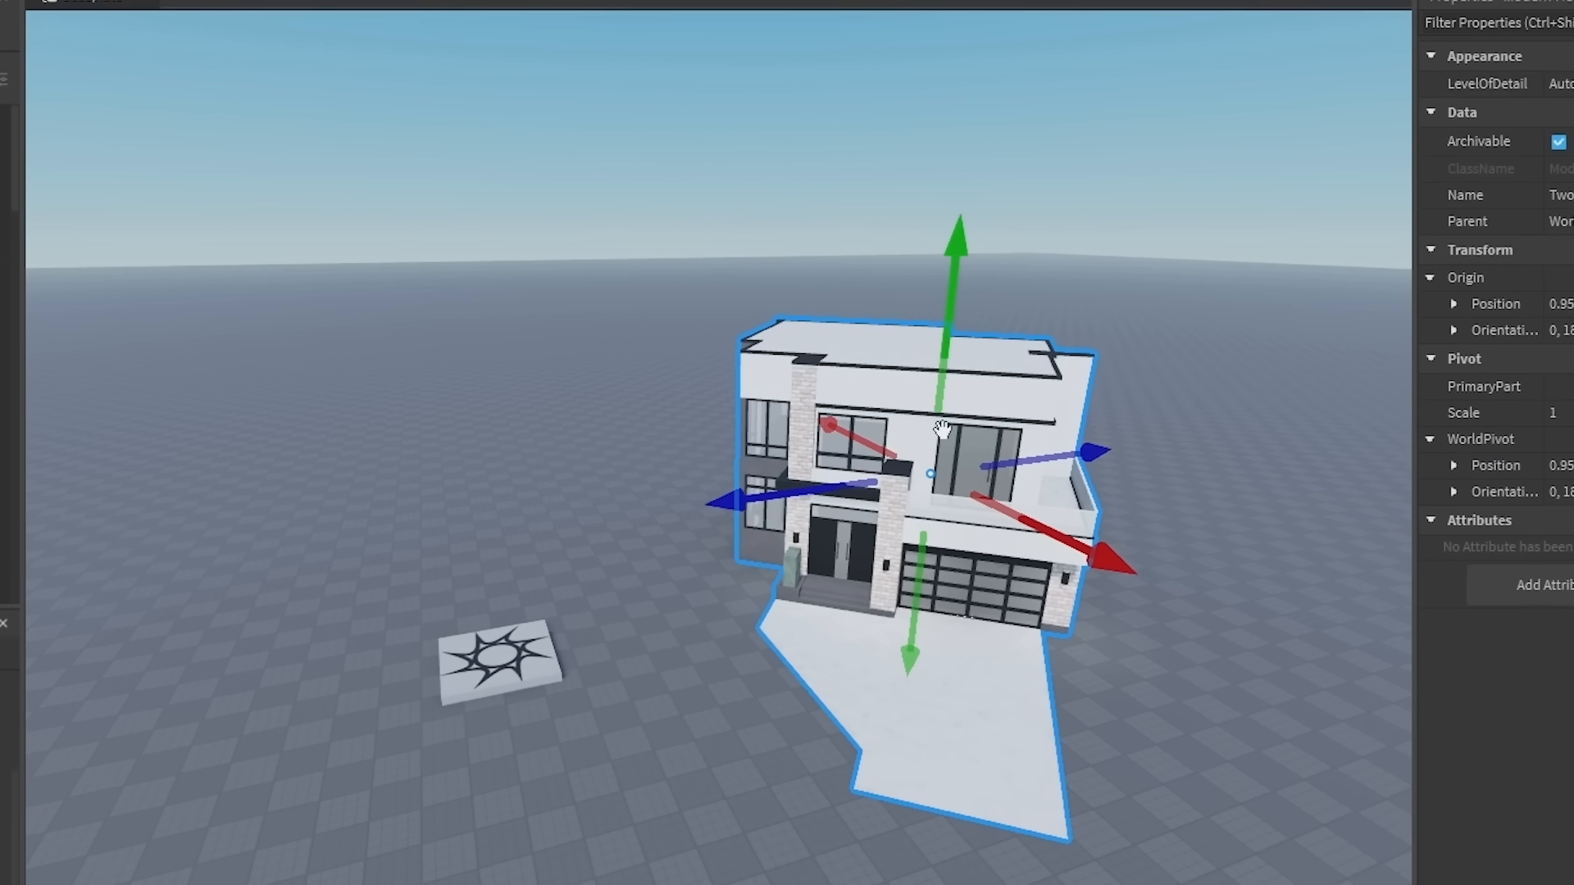
{"action": "key", "text": "ctrl+z"}
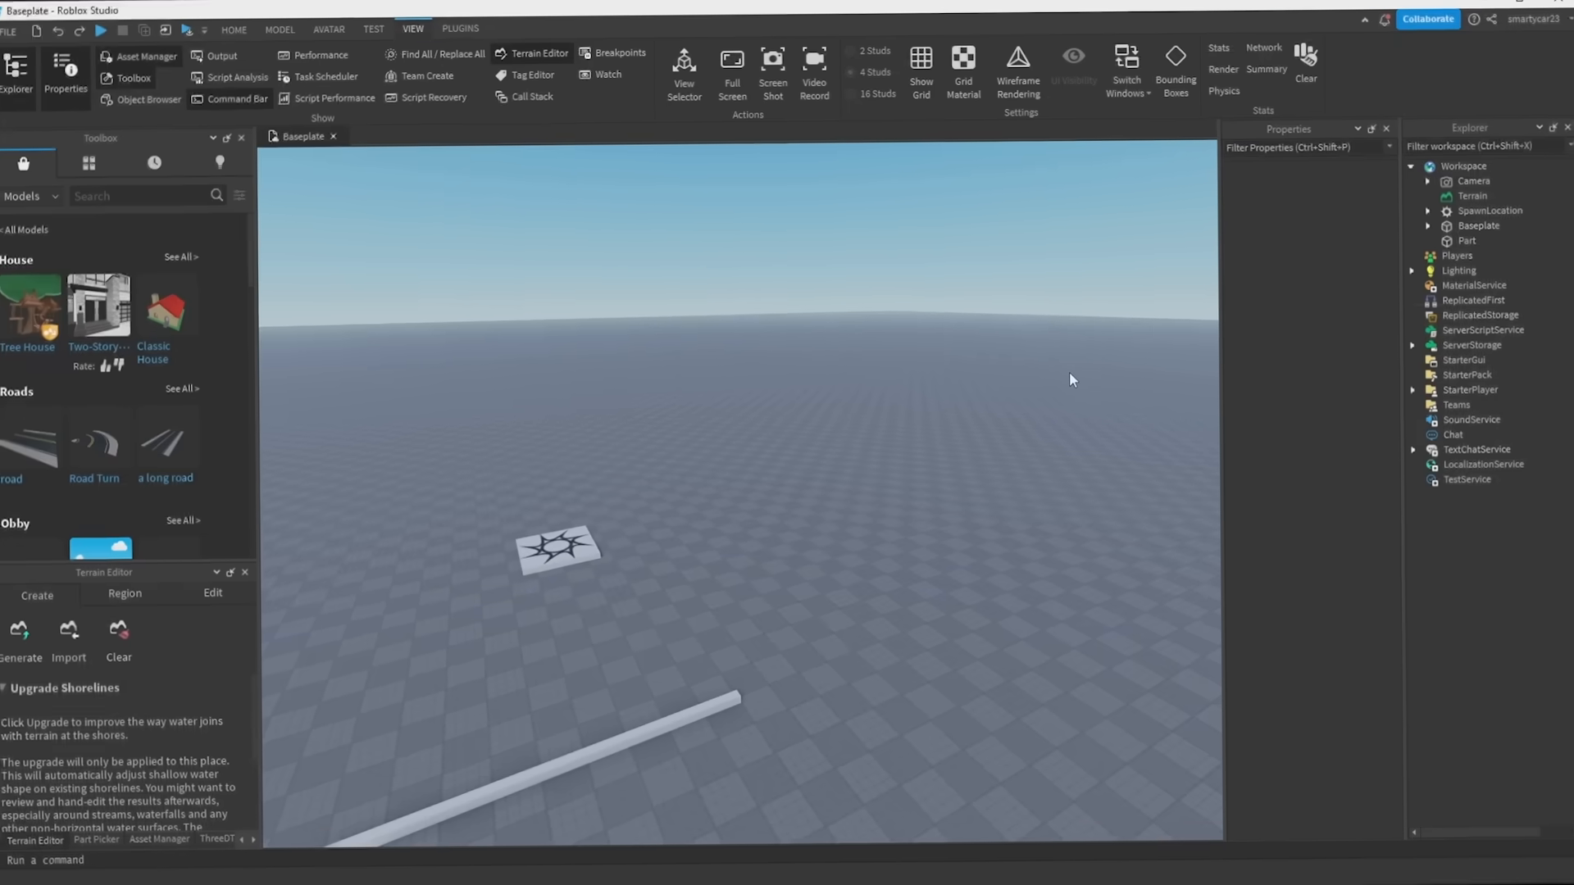
Step: Collapse and re-expand the Workspace contents in the Explorer, and clear the selection
{"action": "left_click", "coordinate": [1413, 172]}
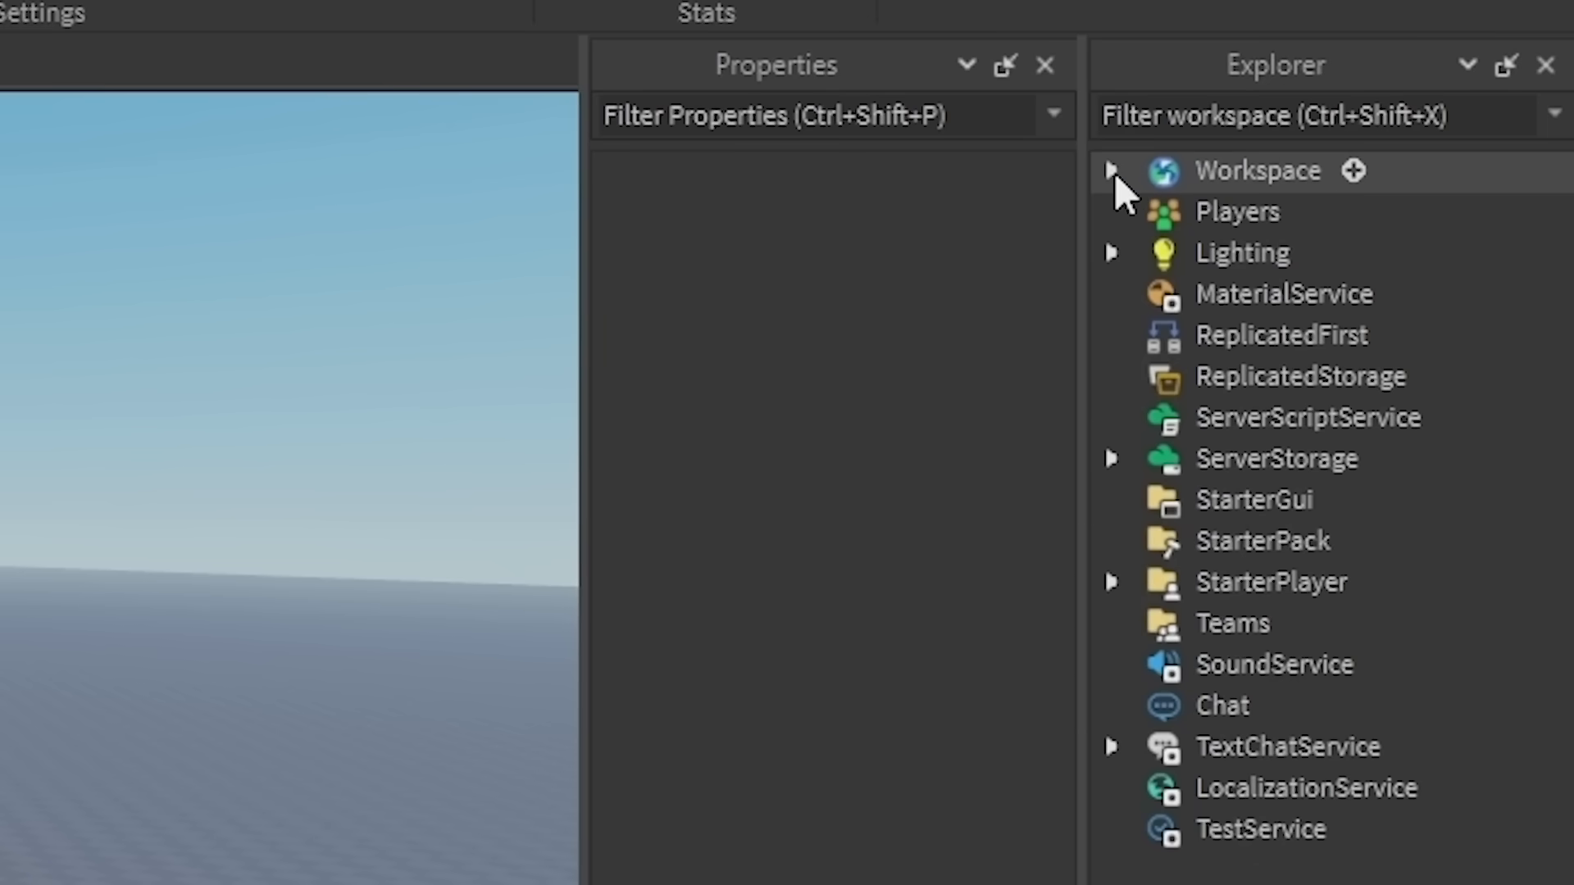
{"action": "left_click", "coordinate": [1112, 171]}
{"action": "left_click", "coordinate": [1112, 171]}
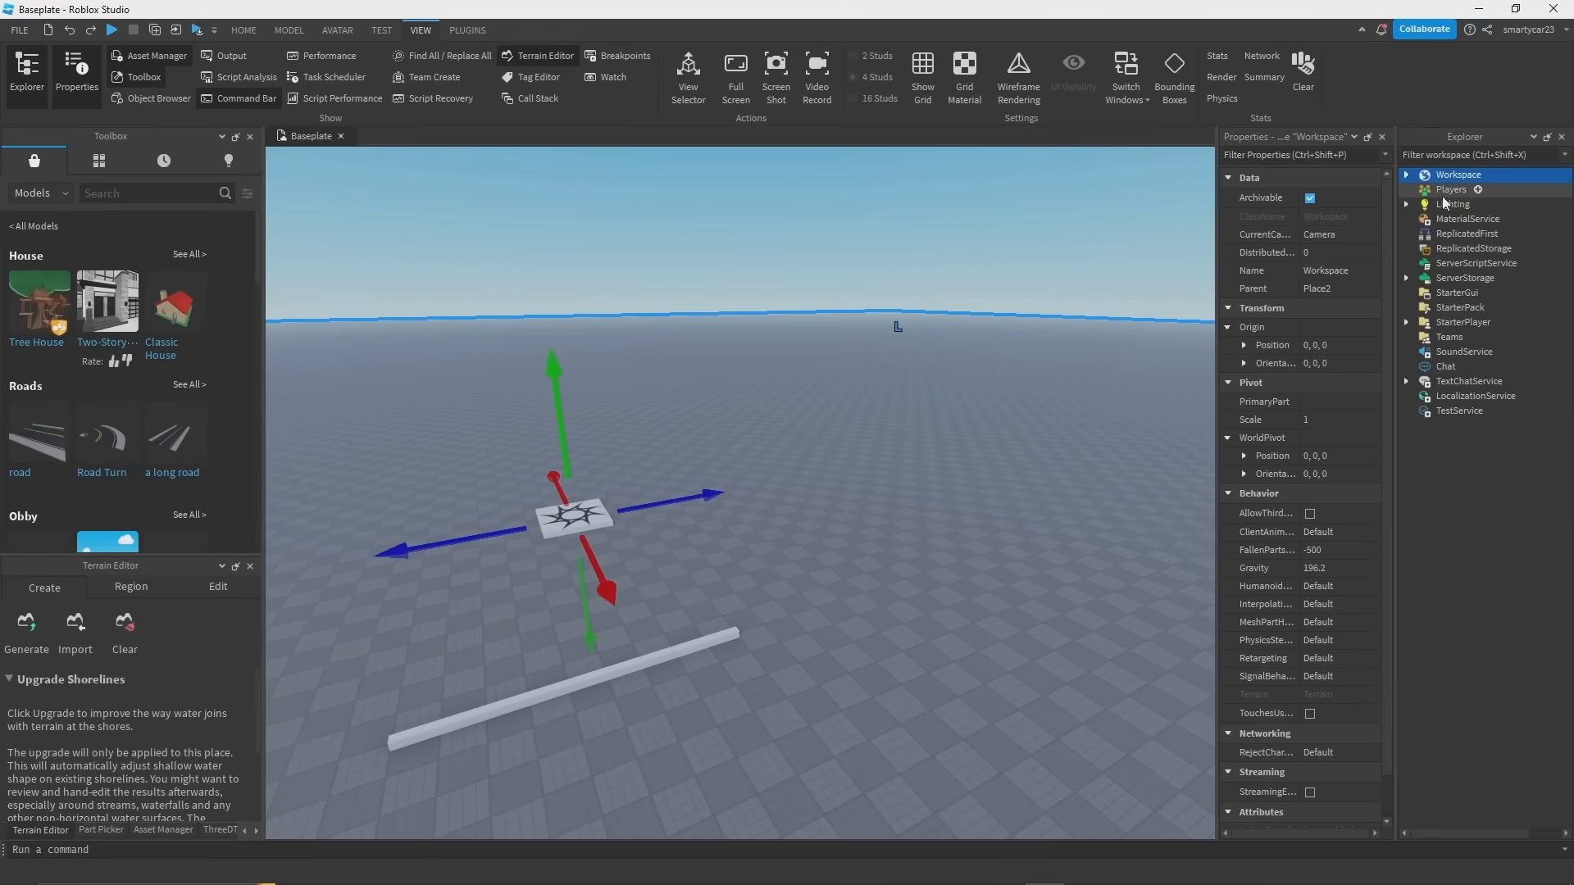
{"action": "left_click", "coordinate": [1406, 176]}
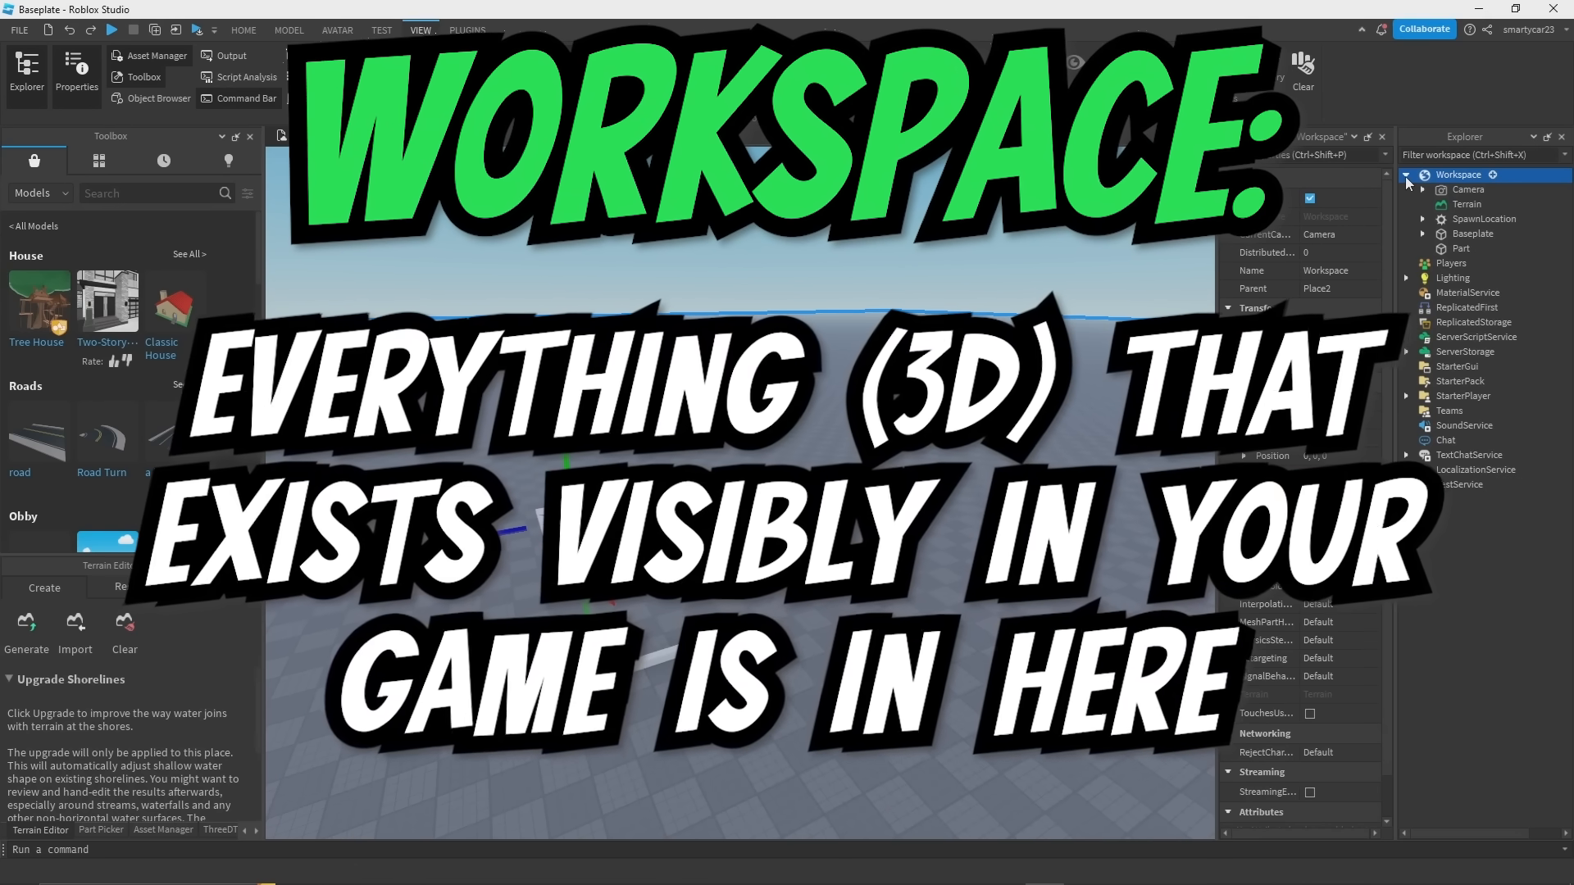
{"action": "left_click", "coordinate": [607, 237]}
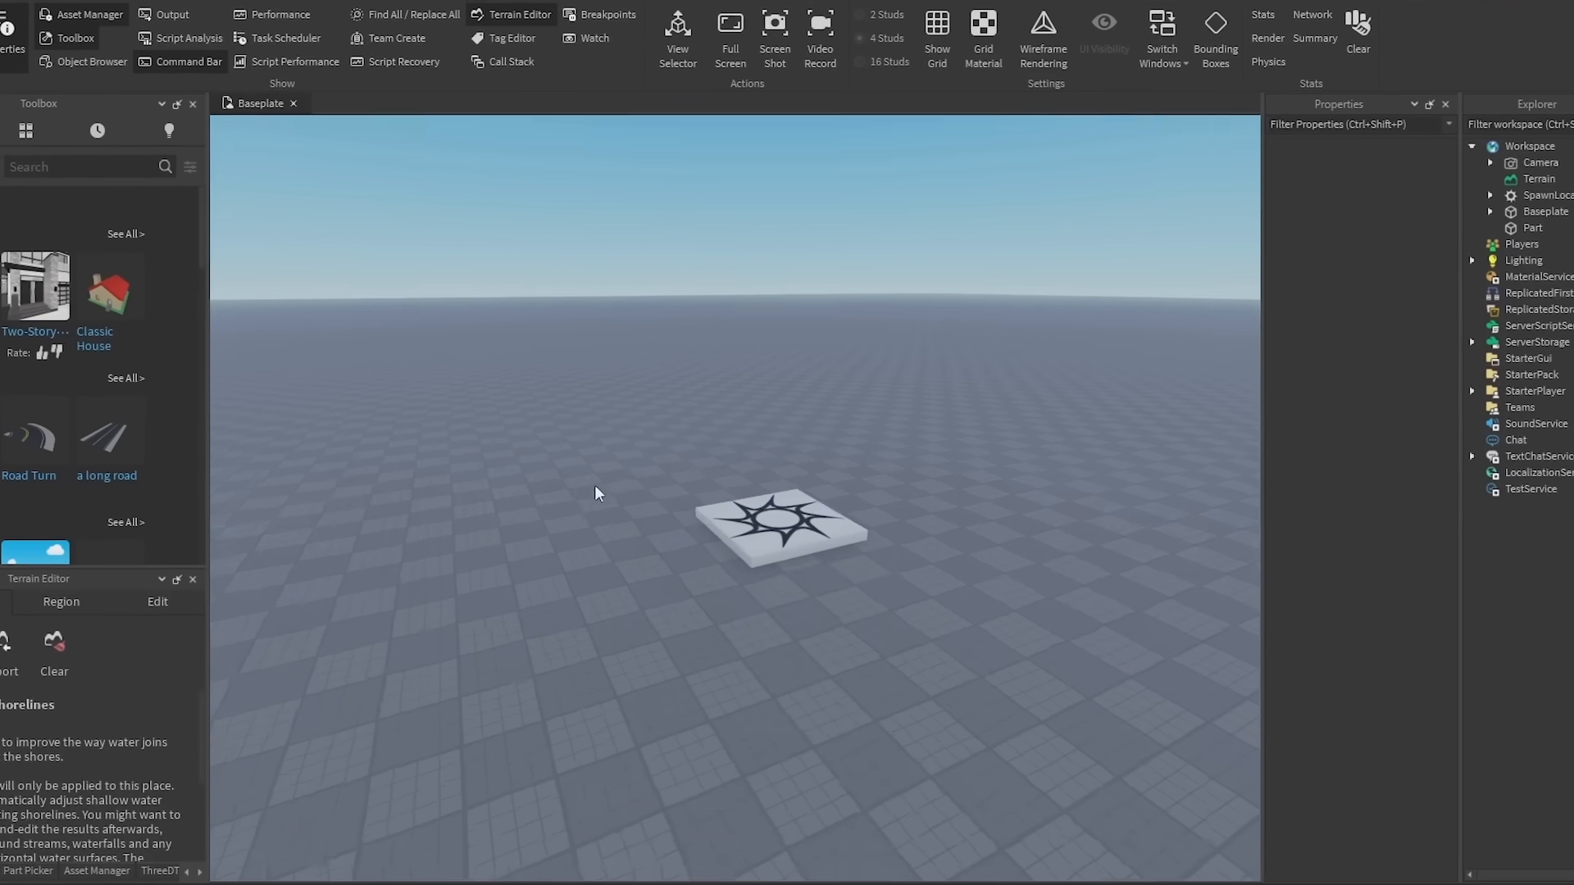
Step: Select the SpawnLocation in the scene and focus the camera on it
{"action": "scroll", "coordinate": [789, 521], "scroll_direction": "up", "scroll_amount": 3}
{"action": "left_click", "coordinate": [789, 524]}
{"action": "key", "text": "f"}
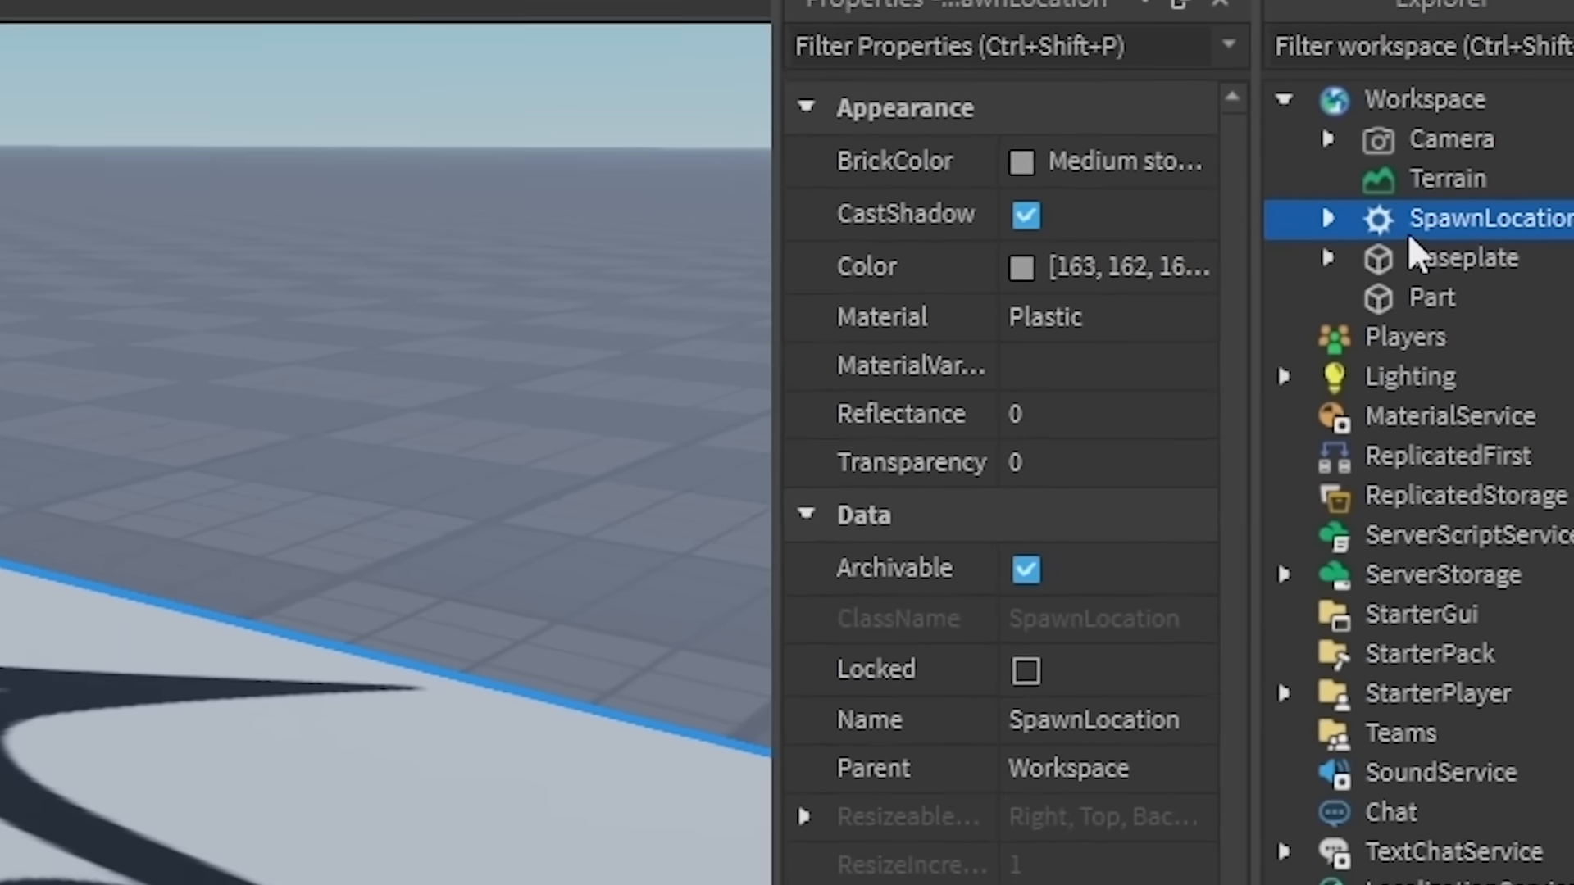
Step: Delete the Baseplate from the Workspace and undo the deletion
{"action": "right_click_drag", "start_coordinate": [945, 295], "coordinate": [945, 295]}
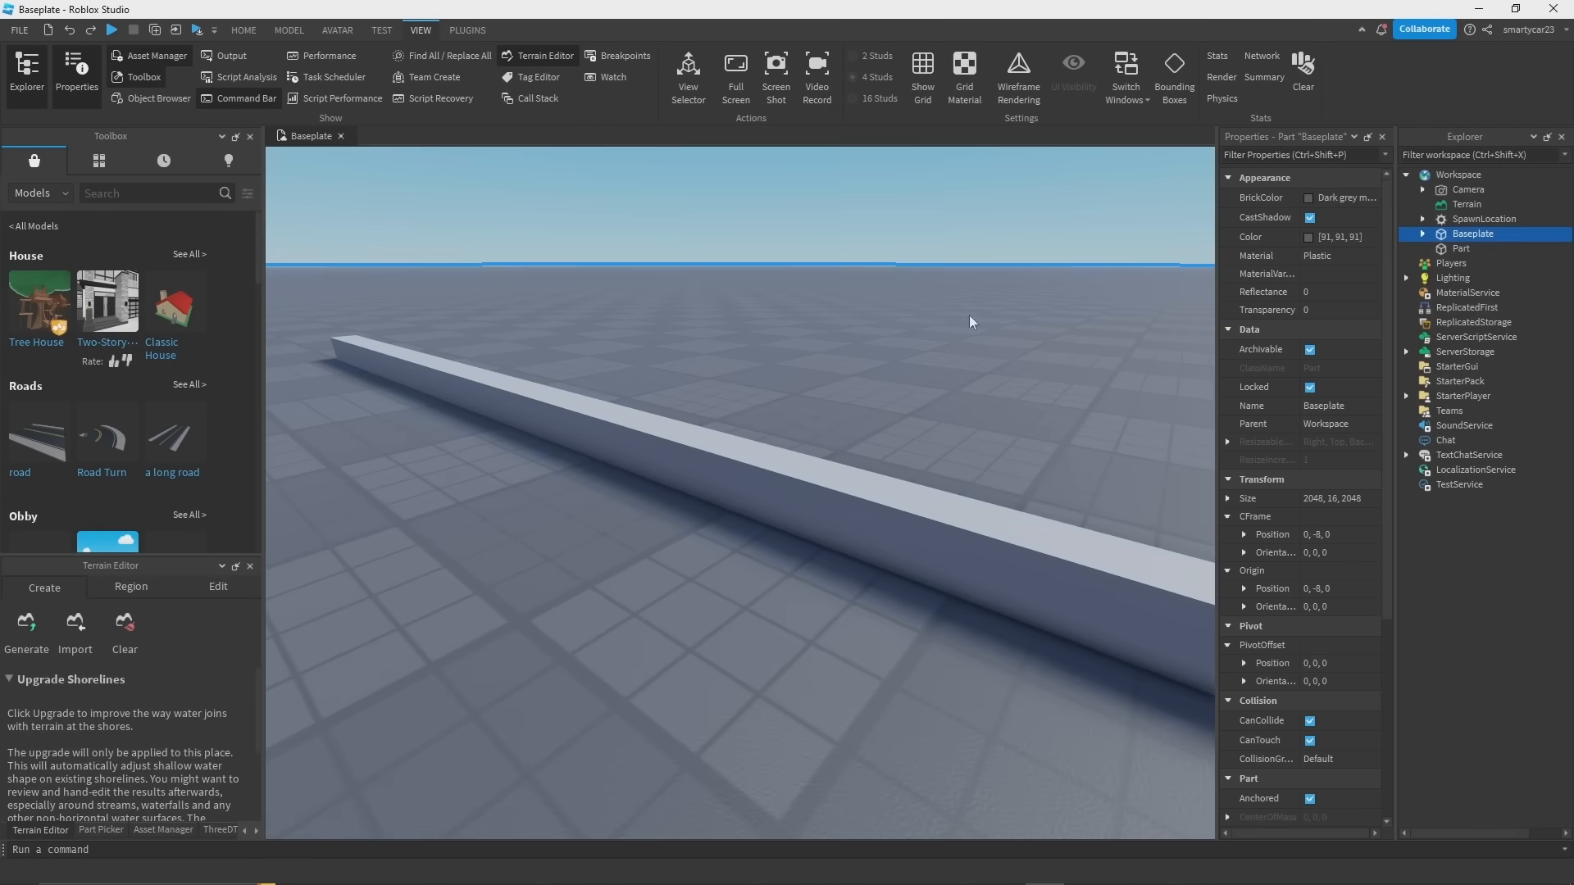
{"action": "scroll", "coordinate": [935, 324], "scroll_direction": "down", "scroll_amount": 5}
{"action": "right_click_drag", "start_coordinate": [969, 315], "coordinate": [867, 333]}
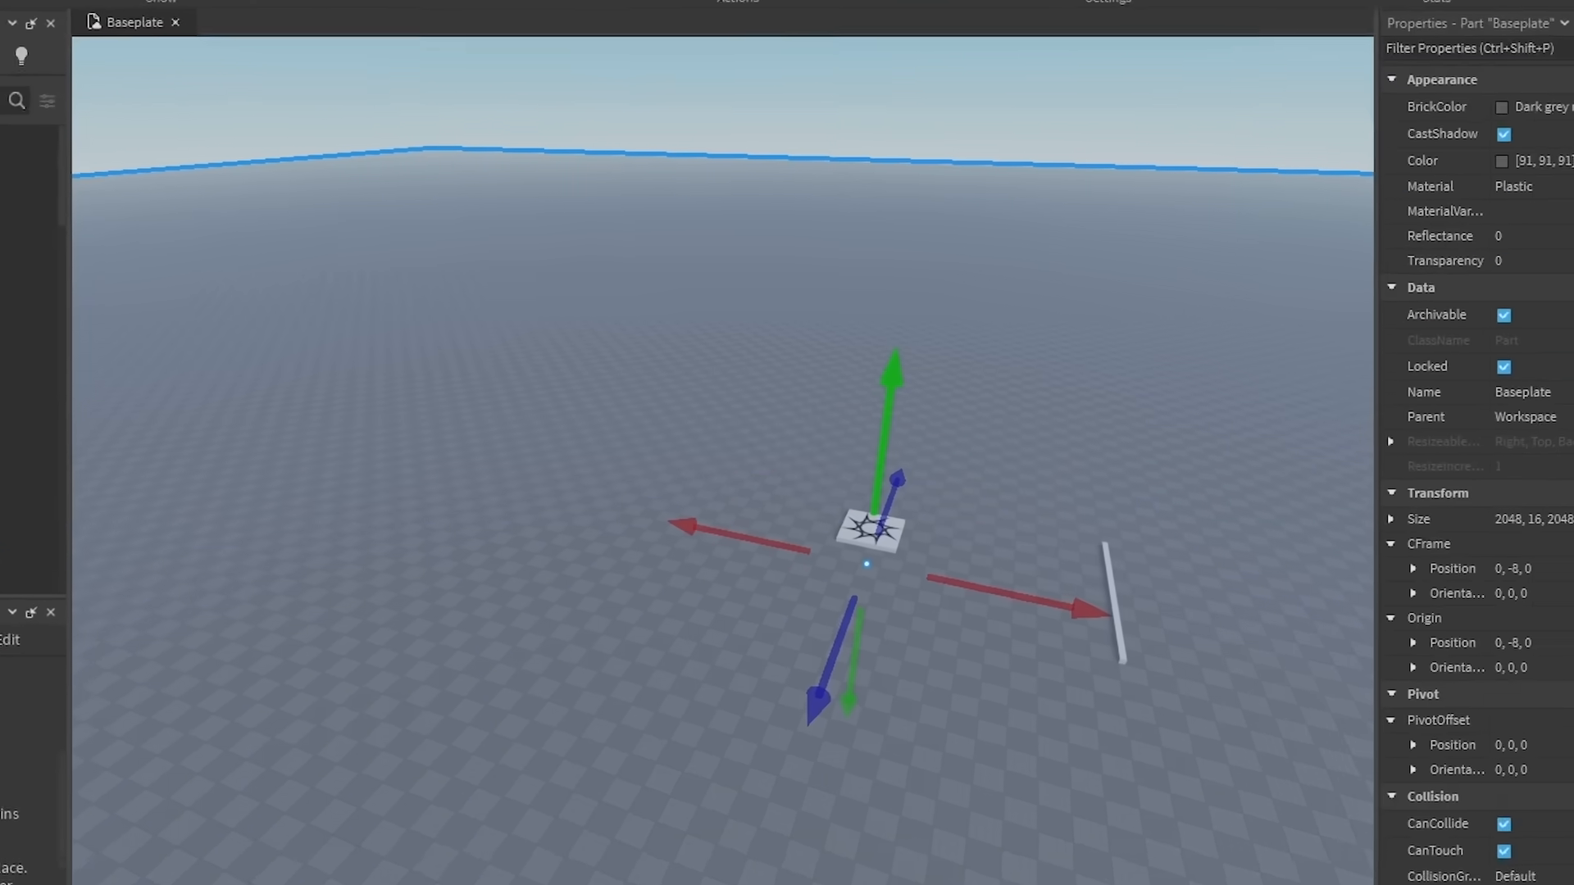
{"action": "key", "text": "Delete"}
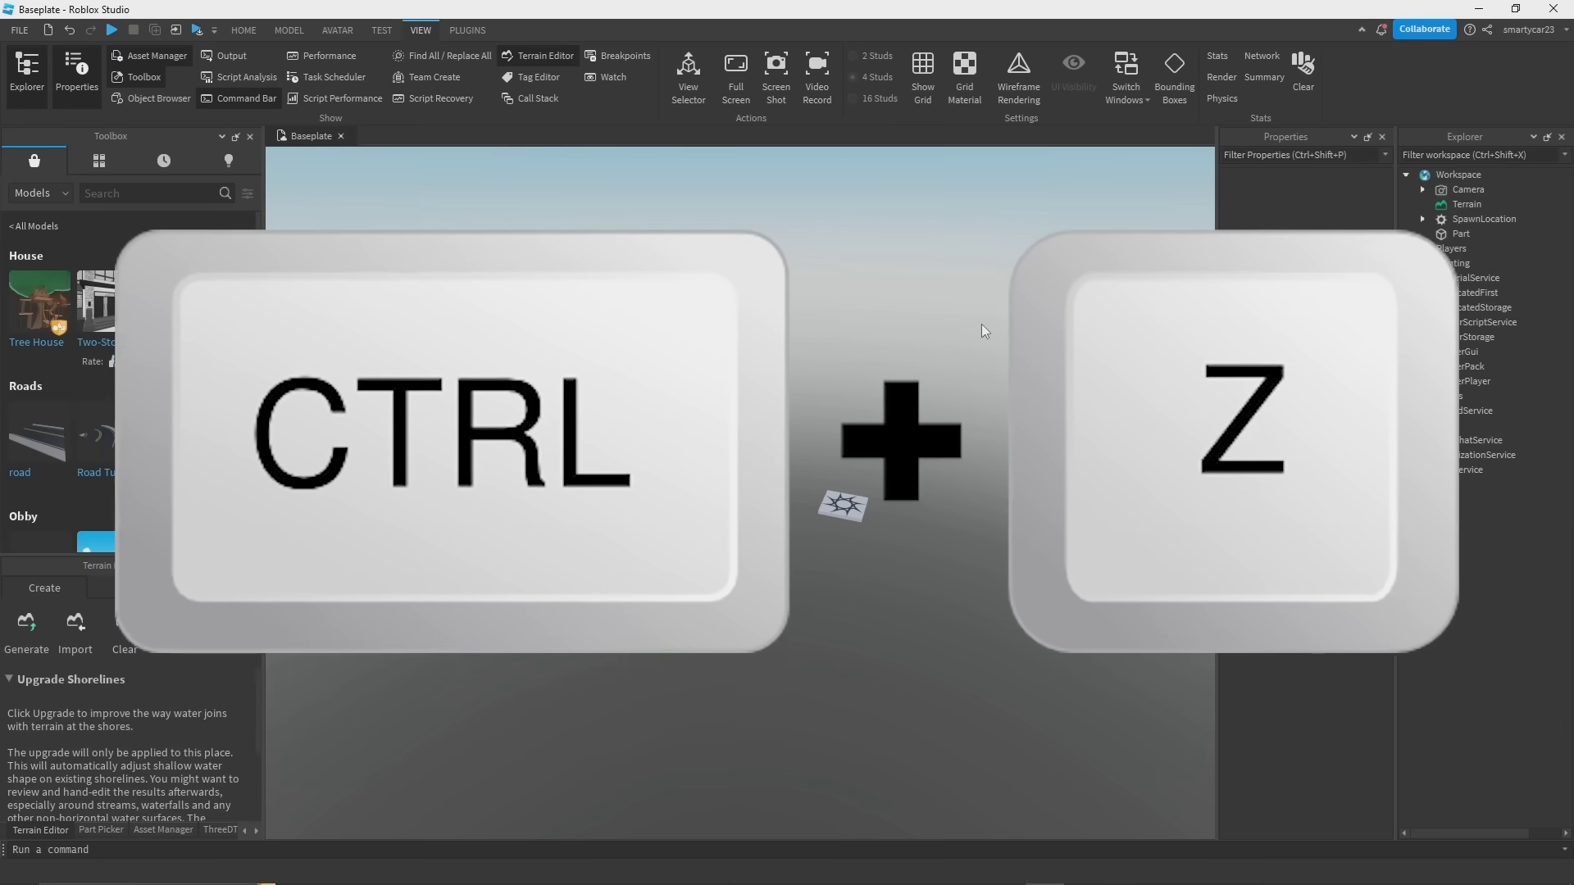
{"action": "key", "text": "ctrl+z"}
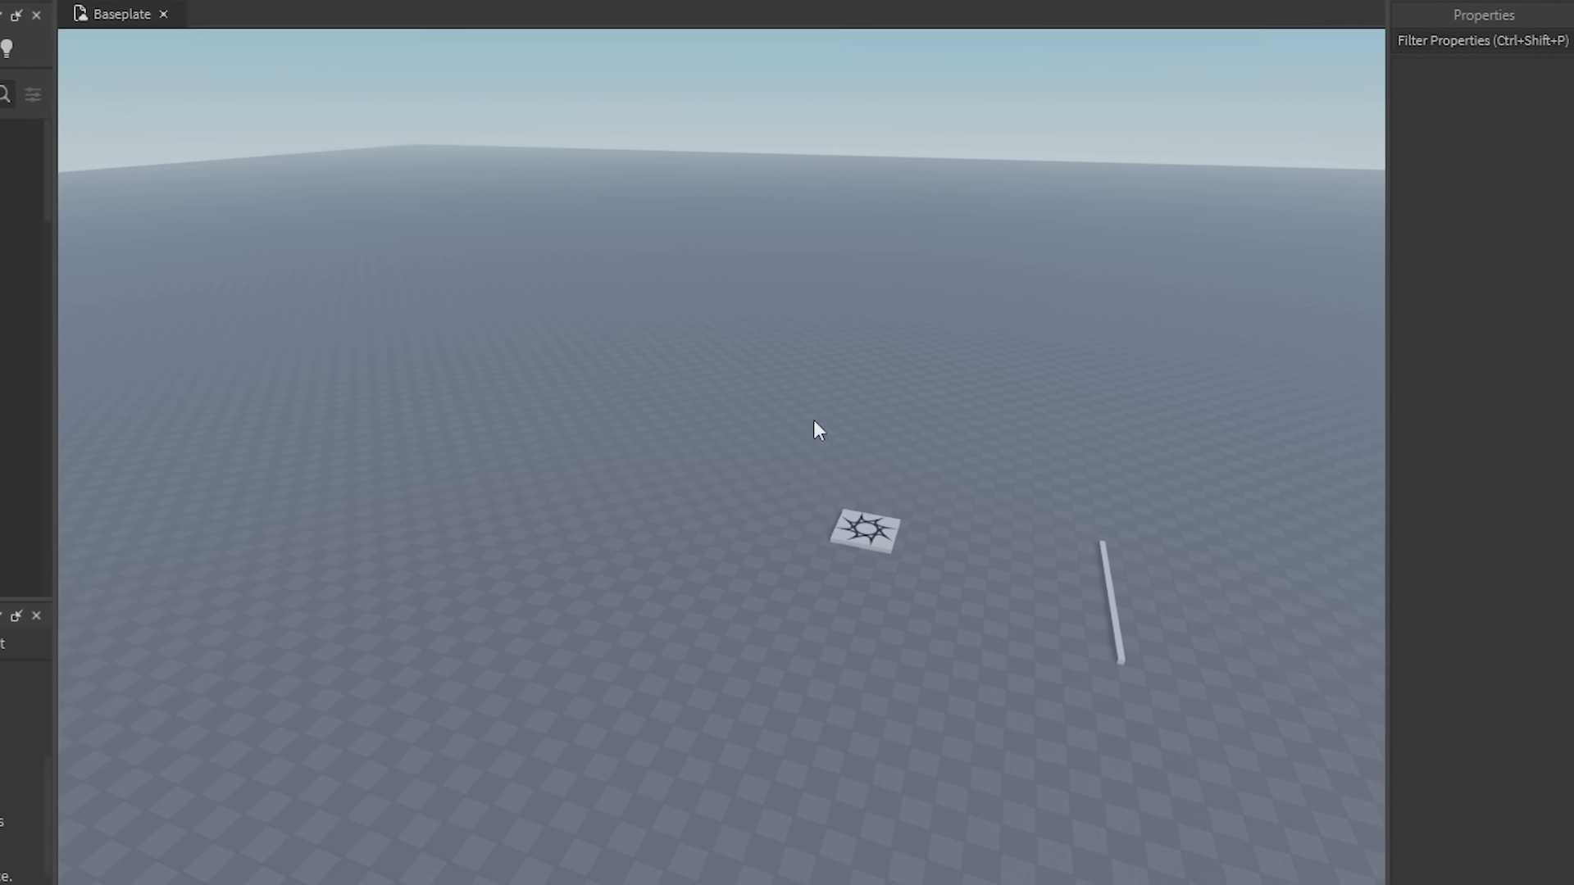
Step: Select and expand Lighting in the Explorer, and set its Brightness to 3.23
{"action": "left_click", "coordinate": [1427, 280]}
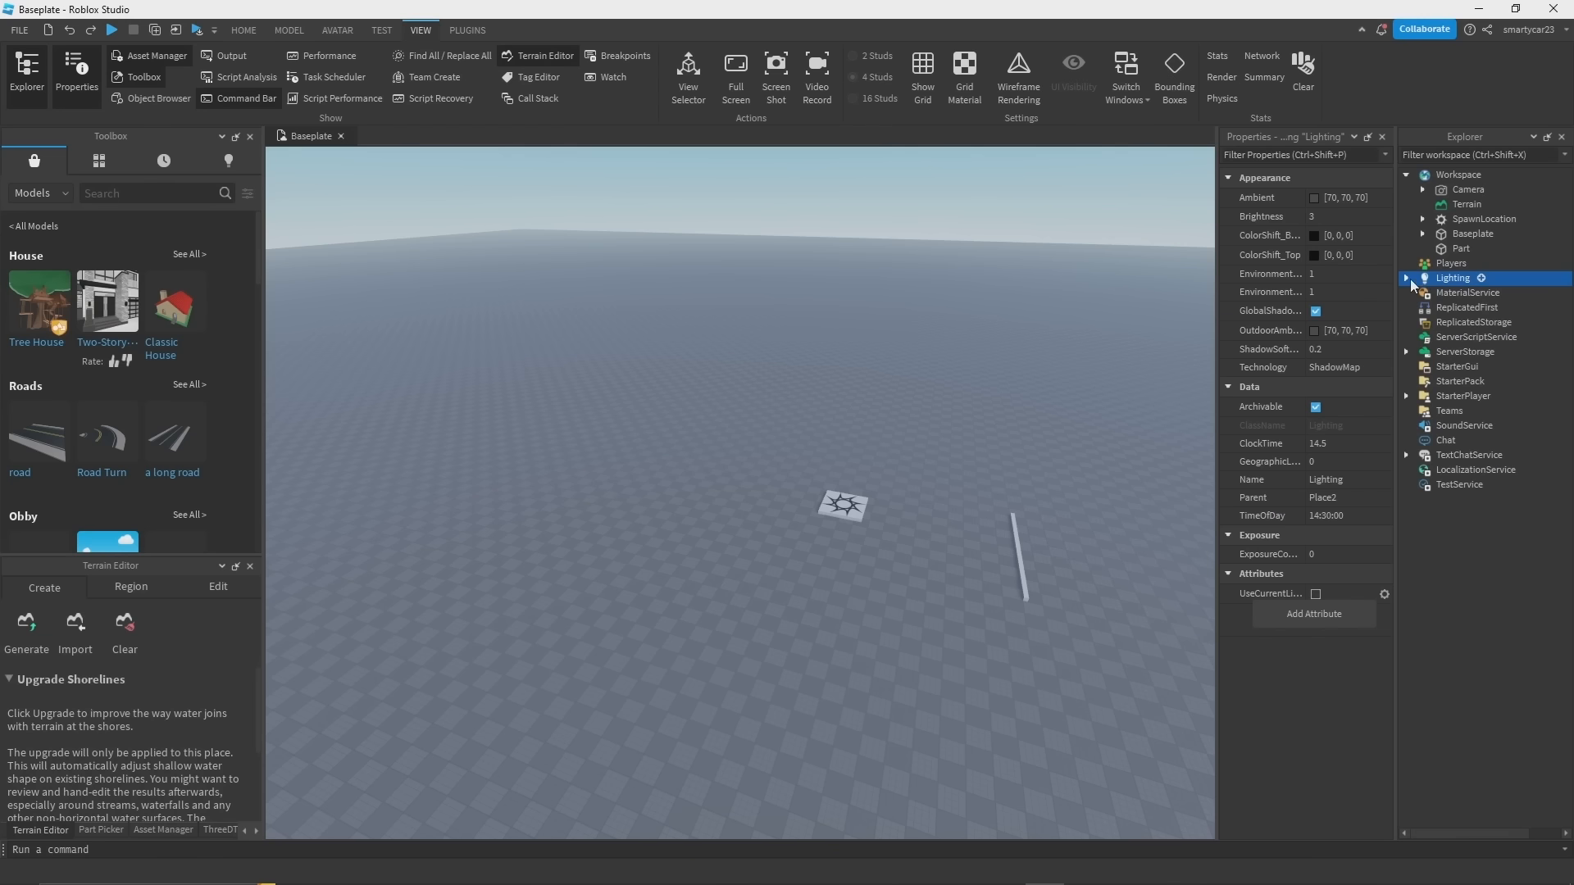
{"action": "left_click", "coordinate": [1404, 281]}
{"action": "left_click", "coordinate": [1344, 218]}
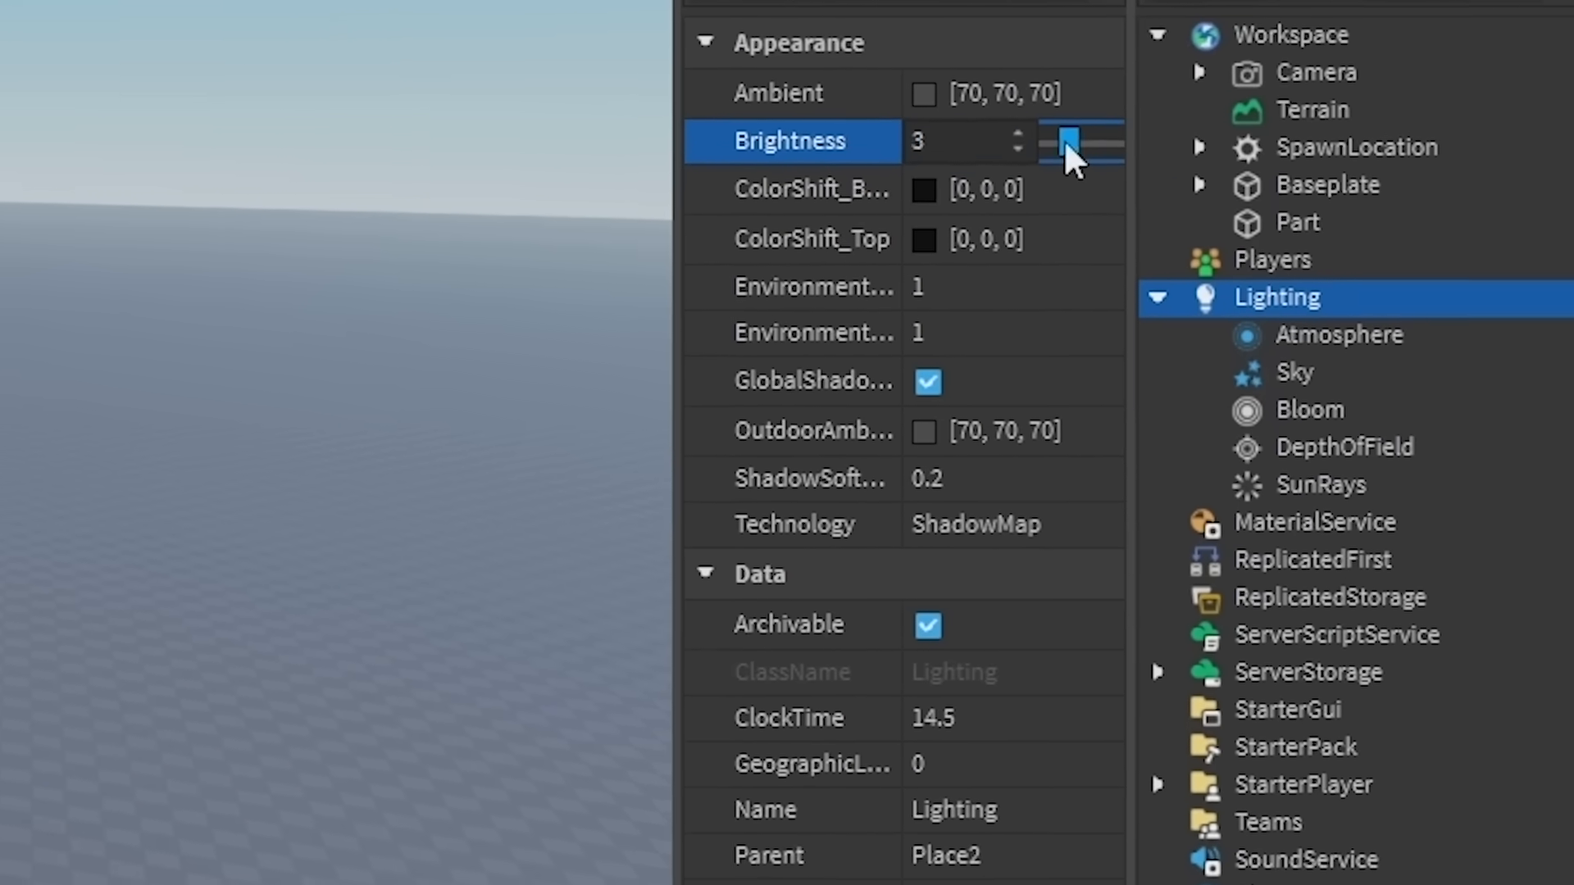
{"action": "left_click_drag", "start_coordinate": [1156, 167], "coordinate": [1160, 175]}
{"action": "left_click_drag", "start_coordinate": [1040, 151], "coordinate": [1039, 150]}
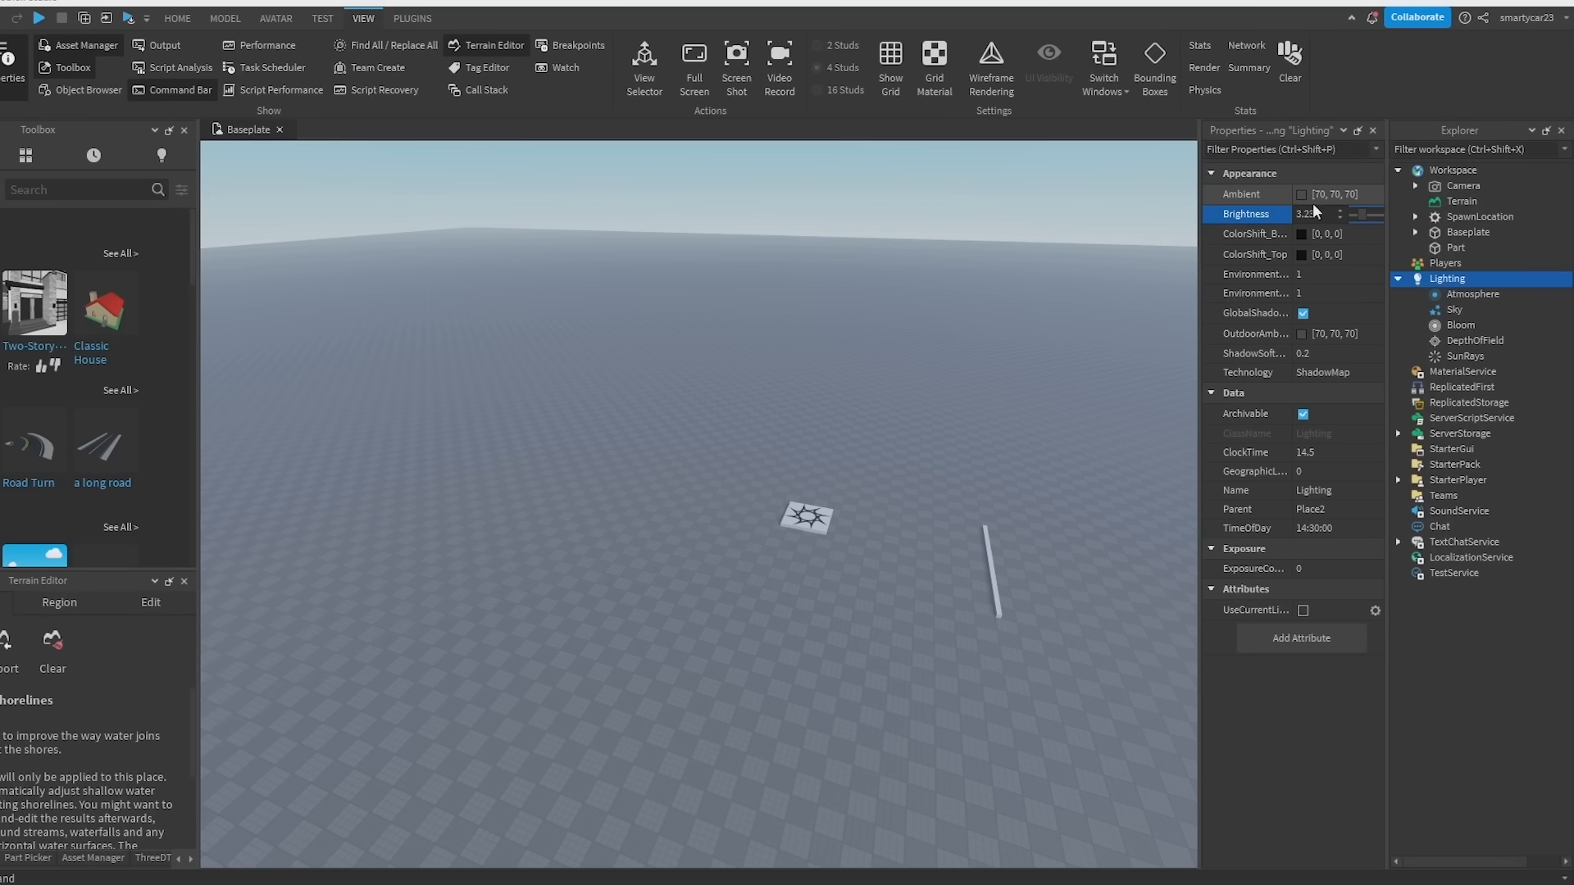
Step: Set the Lighting's Ambient color to 125, 127, 134
{"action": "left_click", "coordinate": [1302, 194]}
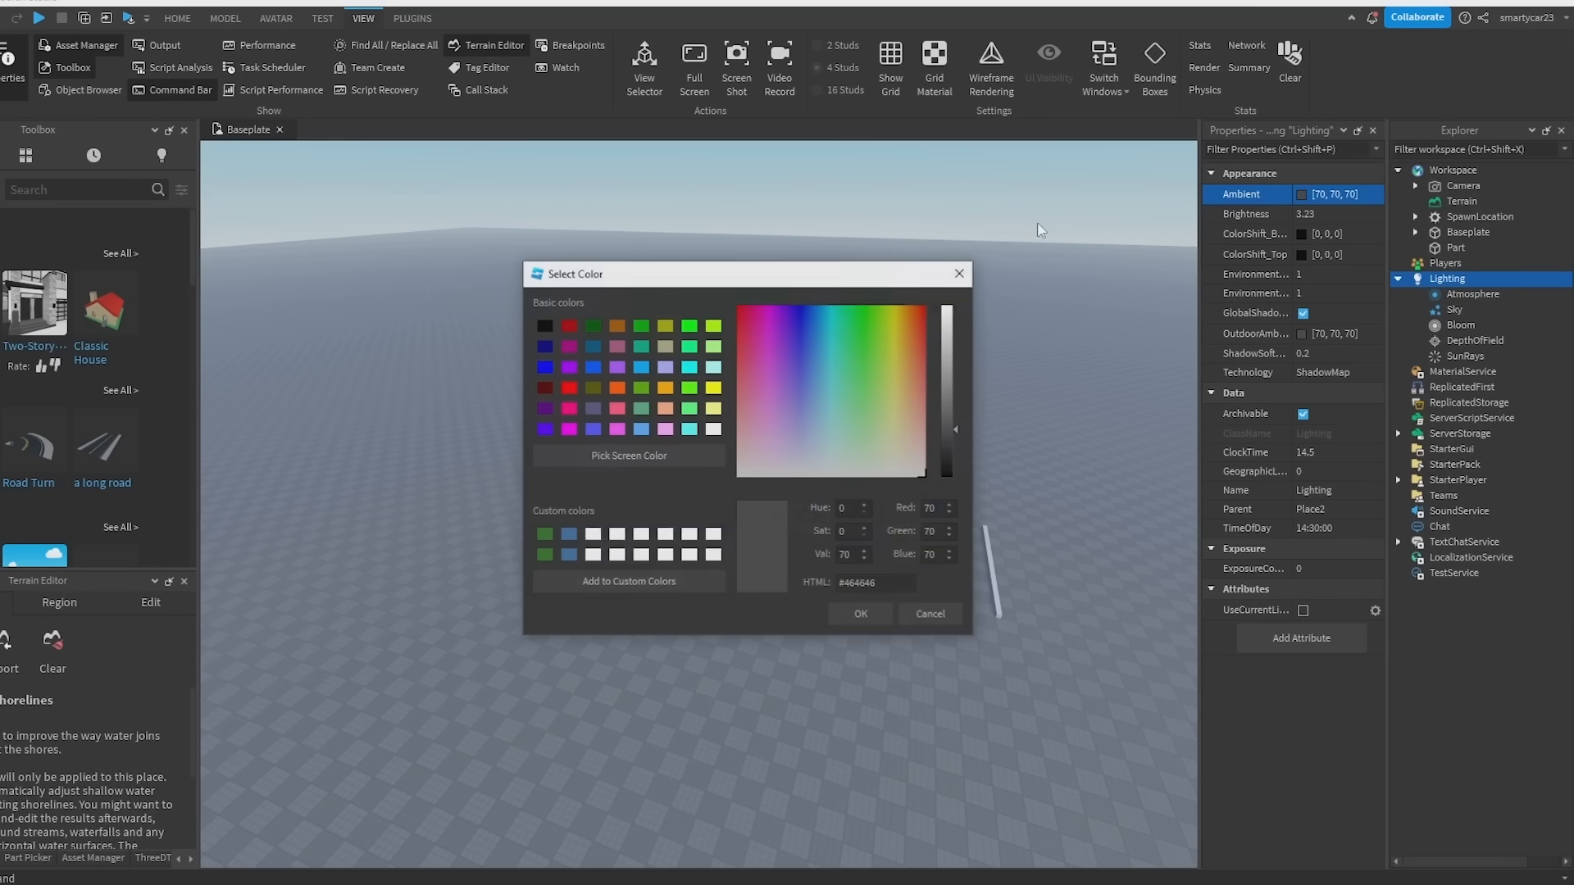
{"action": "left_click_drag", "start_coordinate": [615, 269], "coordinate": [298, 304]}
{"action": "left_click", "coordinate": [625, 416]}
{"action": "left_click", "coordinate": [562, 432]}
{"action": "left_click", "coordinate": [589, 487]}
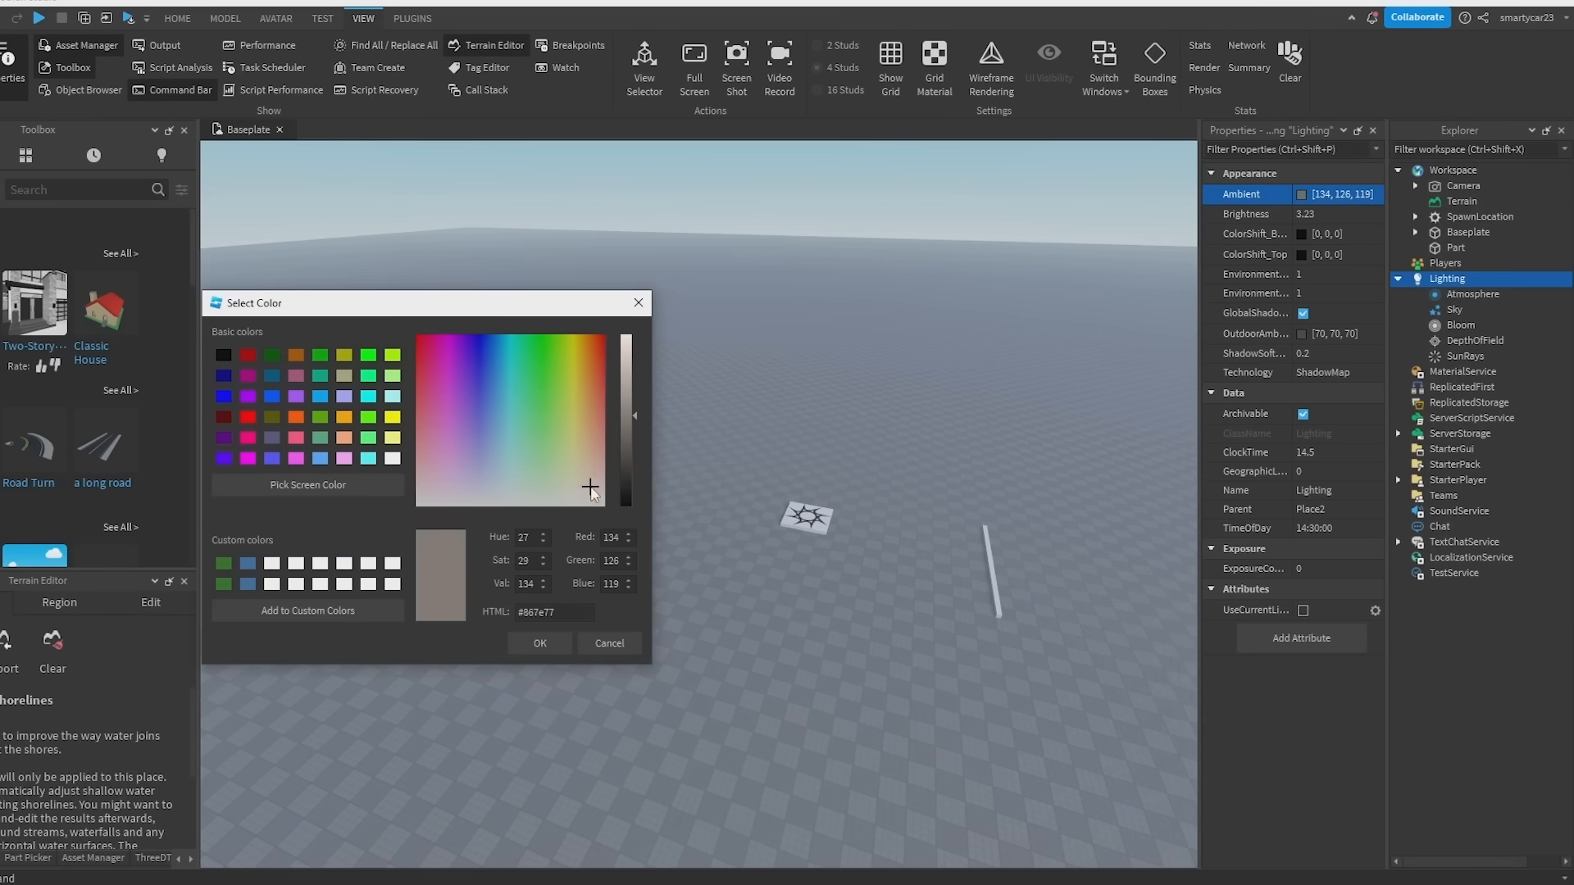
{"action": "left_click", "coordinate": [540, 643]}
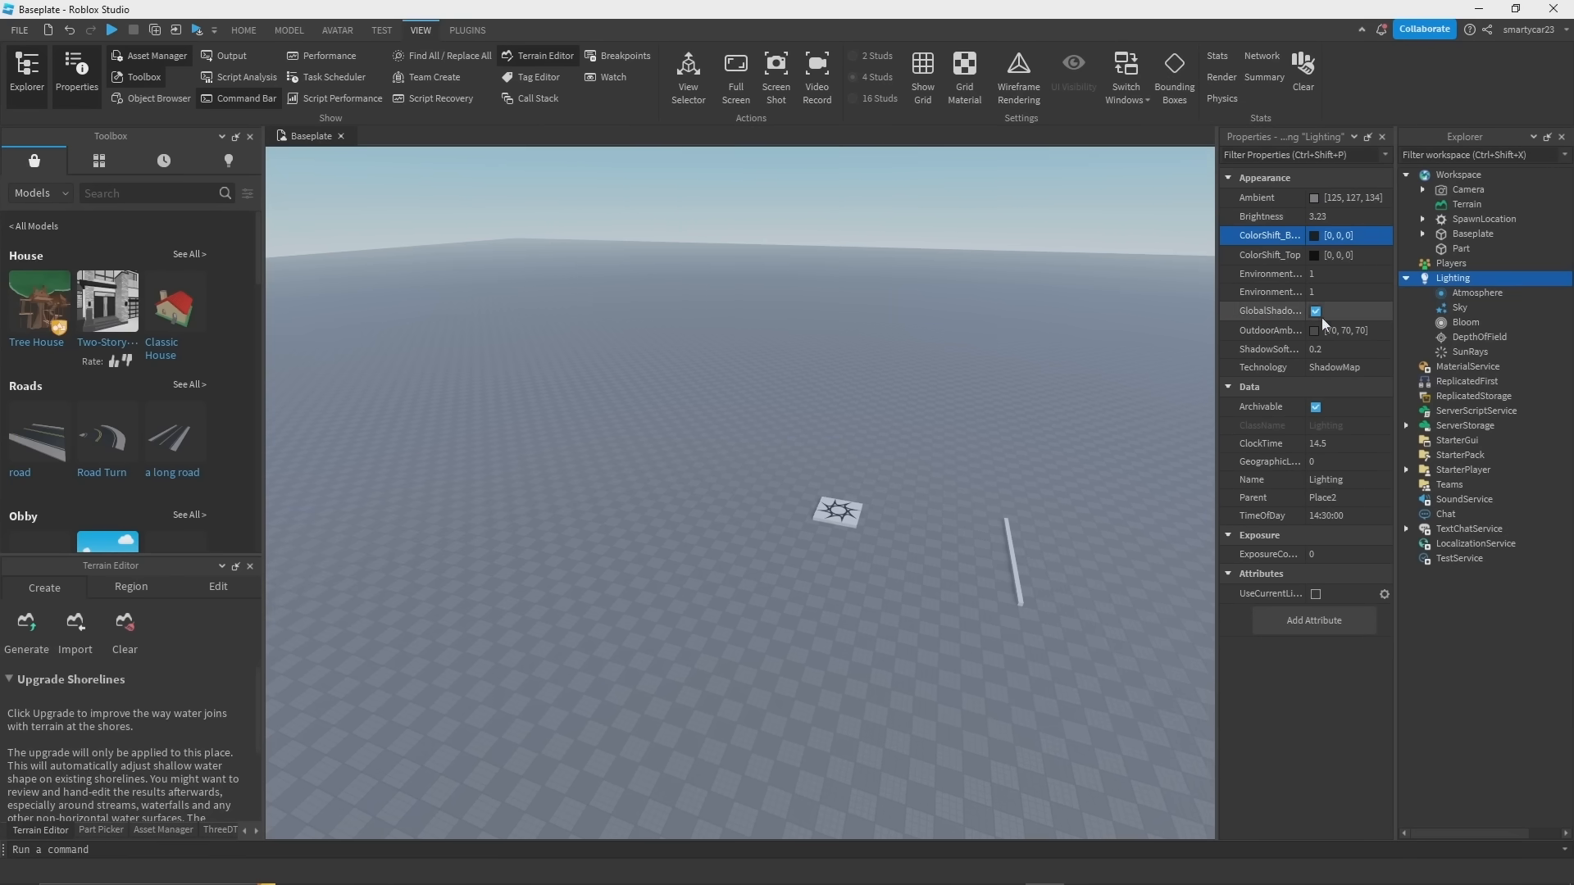
Step: Lower the first Environment scale of Lighting to 0.935, restore it to 1, and clear the selection
{"action": "left_click", "coordinate": [1374, 275]}
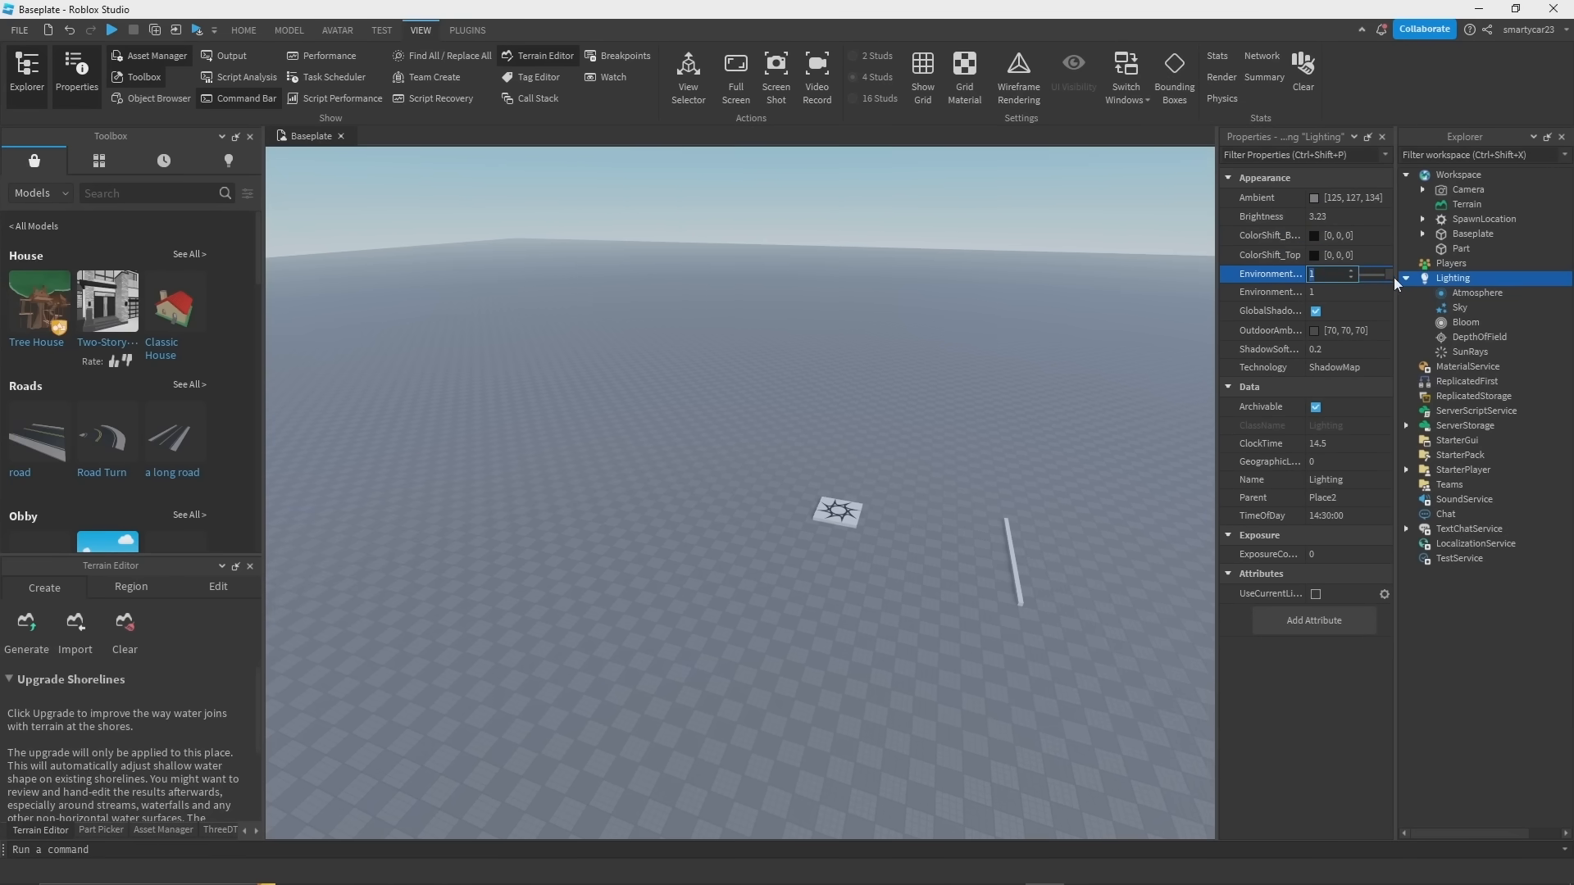
{"action": "mouse_move", "coordinate": [1391, 276]}
{"action": "left_mouse_down"}
{"action": "mouse_move", "coordinate": [1340, 277]}
{"action": "mouse_move", "coordinate": [1384, 277]}
{"action": "left_mouse_up"}
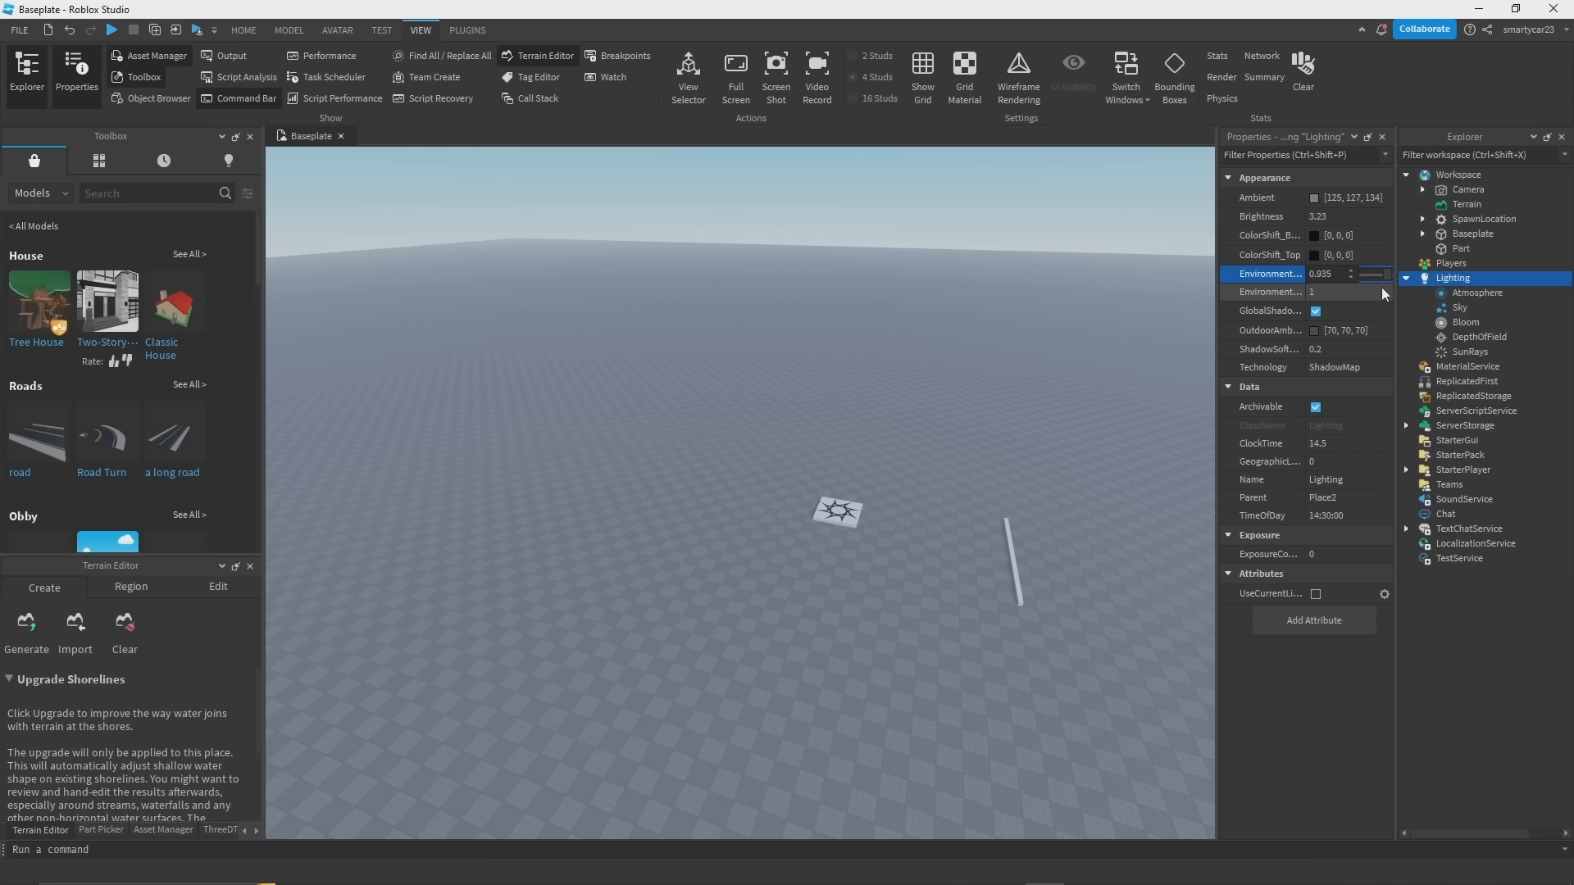
{"action": "left_click_drag", "start_coordinate": [1387, 275], "coordinate": [1397, 277]}
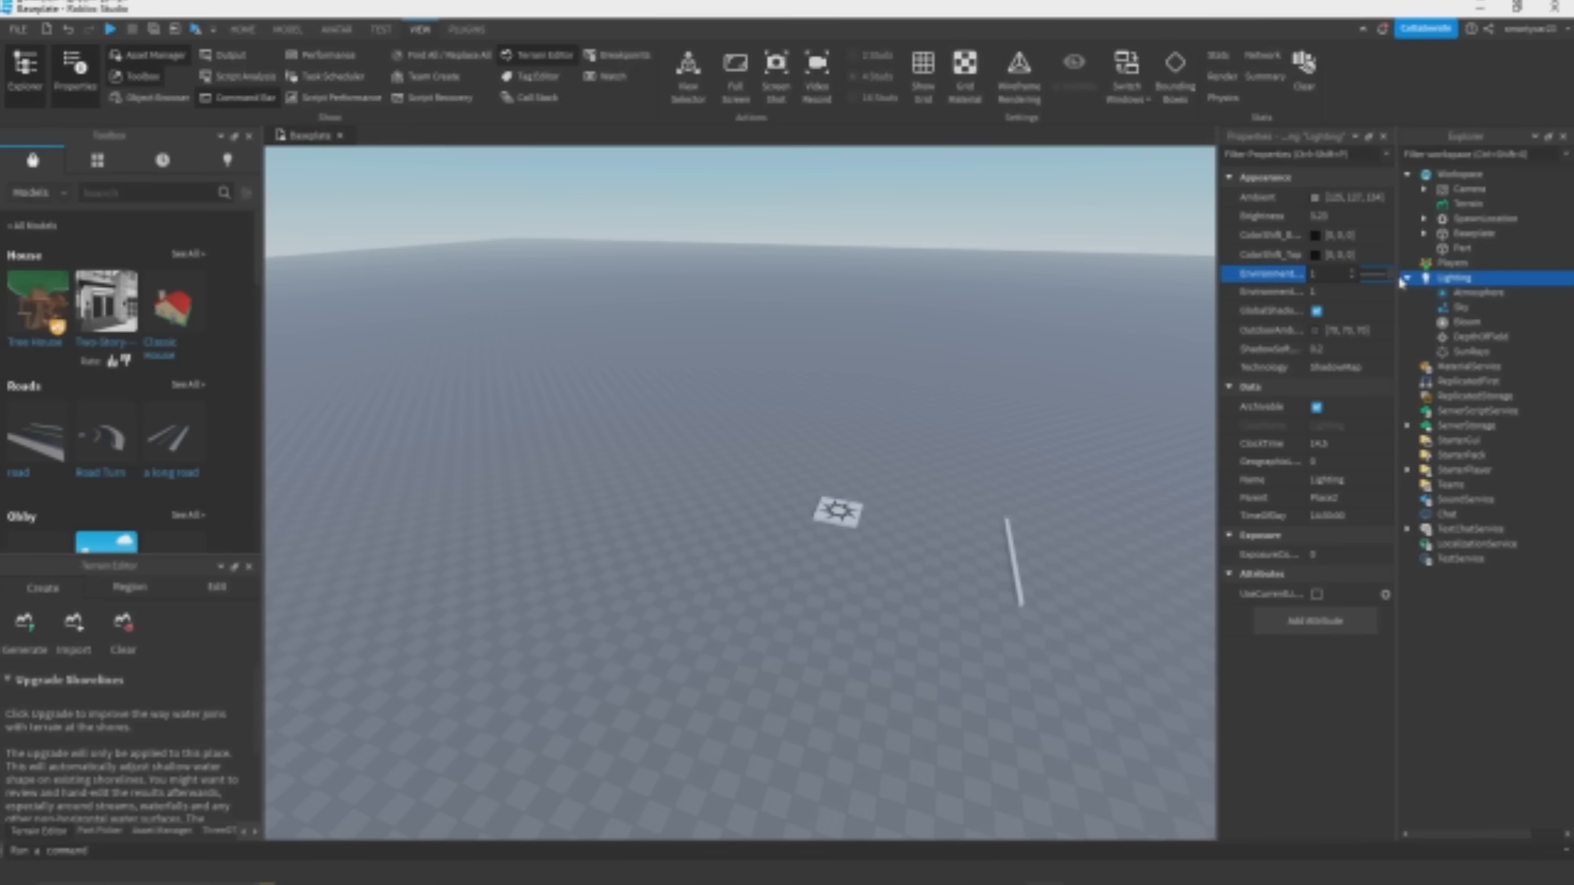
{"action": "left_click", "coordinate": [1443, 590]}
{"action": "right_click_drag", "start_coordinate": [677, 450], "coordinate": [772, 485]}
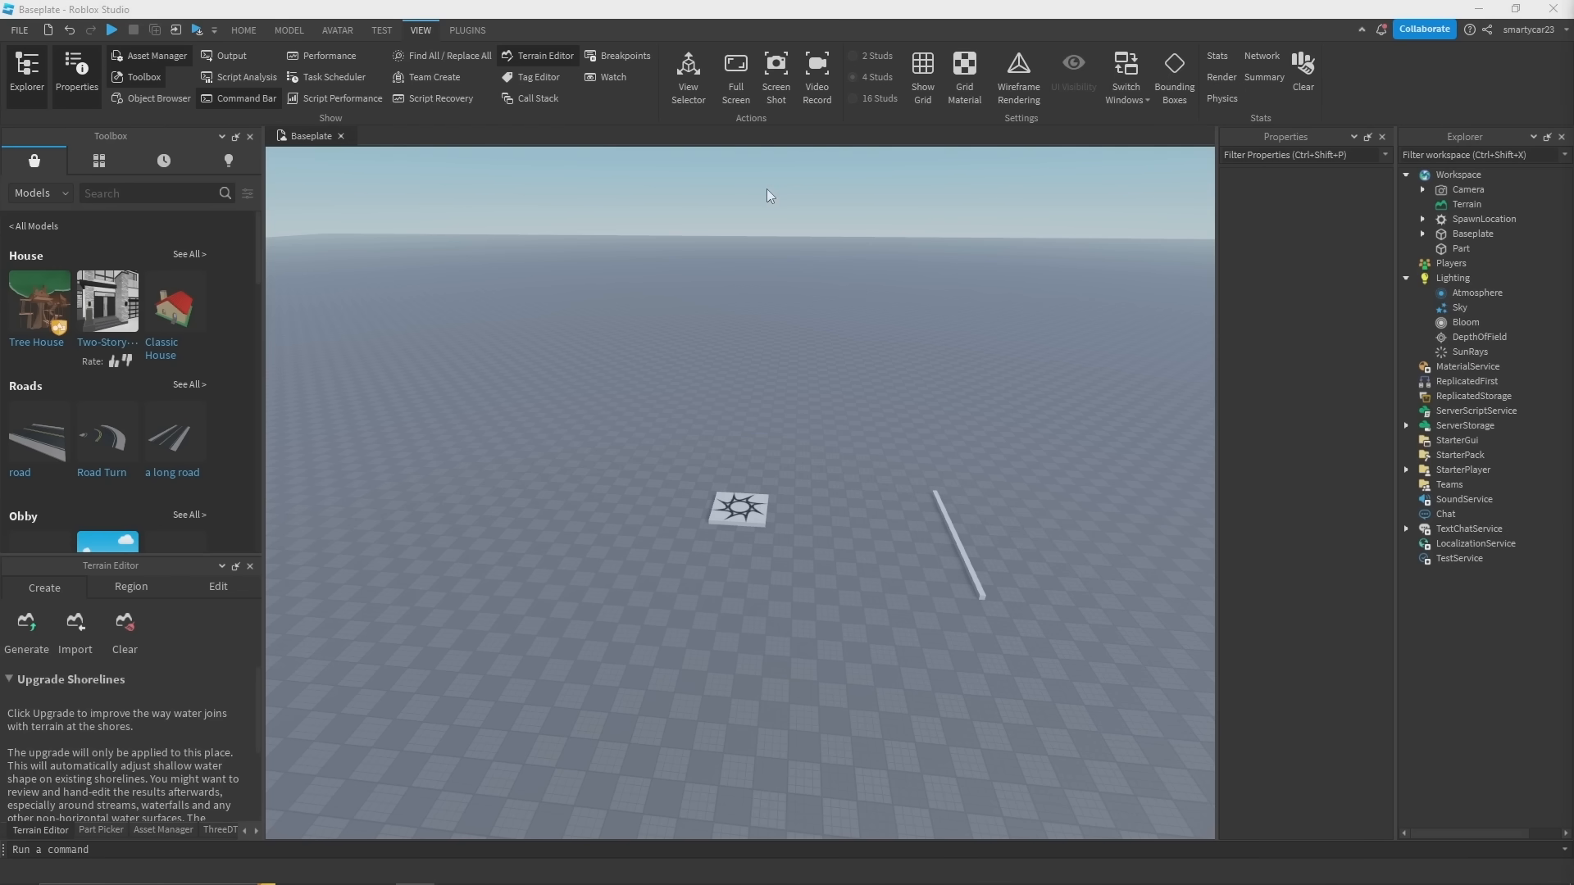
Step: Try shifting the SpawnLocation across the baseplate with the Select tool and undo the move
{"action": "left_click", "coordinate": [244, 31]}
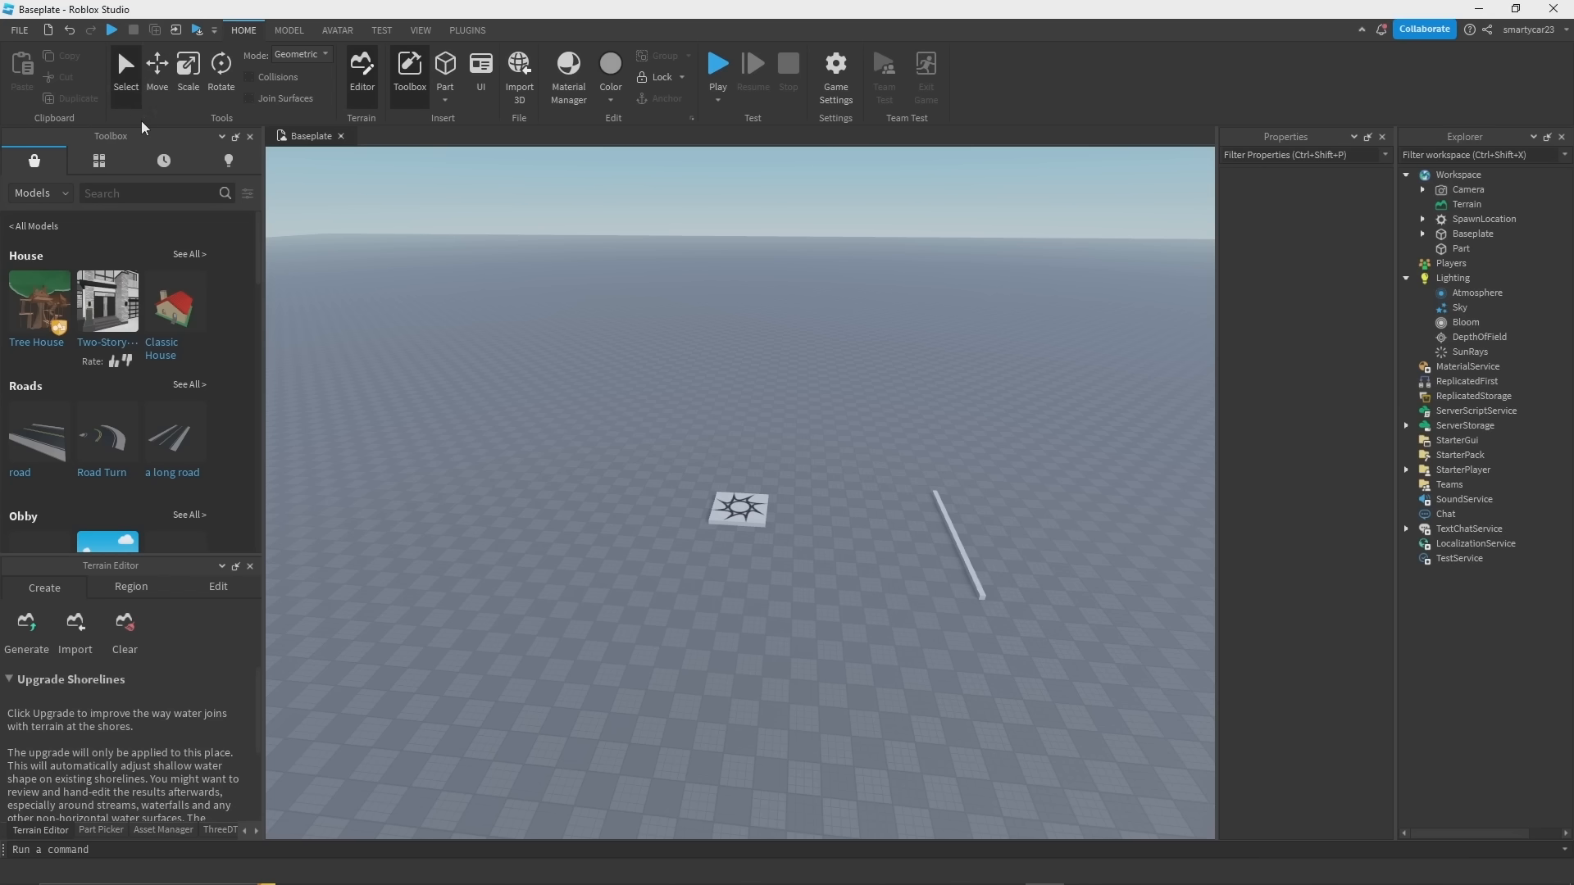
{"action": "scroll", "coordinate": [701, 332], "scroll_direction": "up", "scroll_amount": 2}
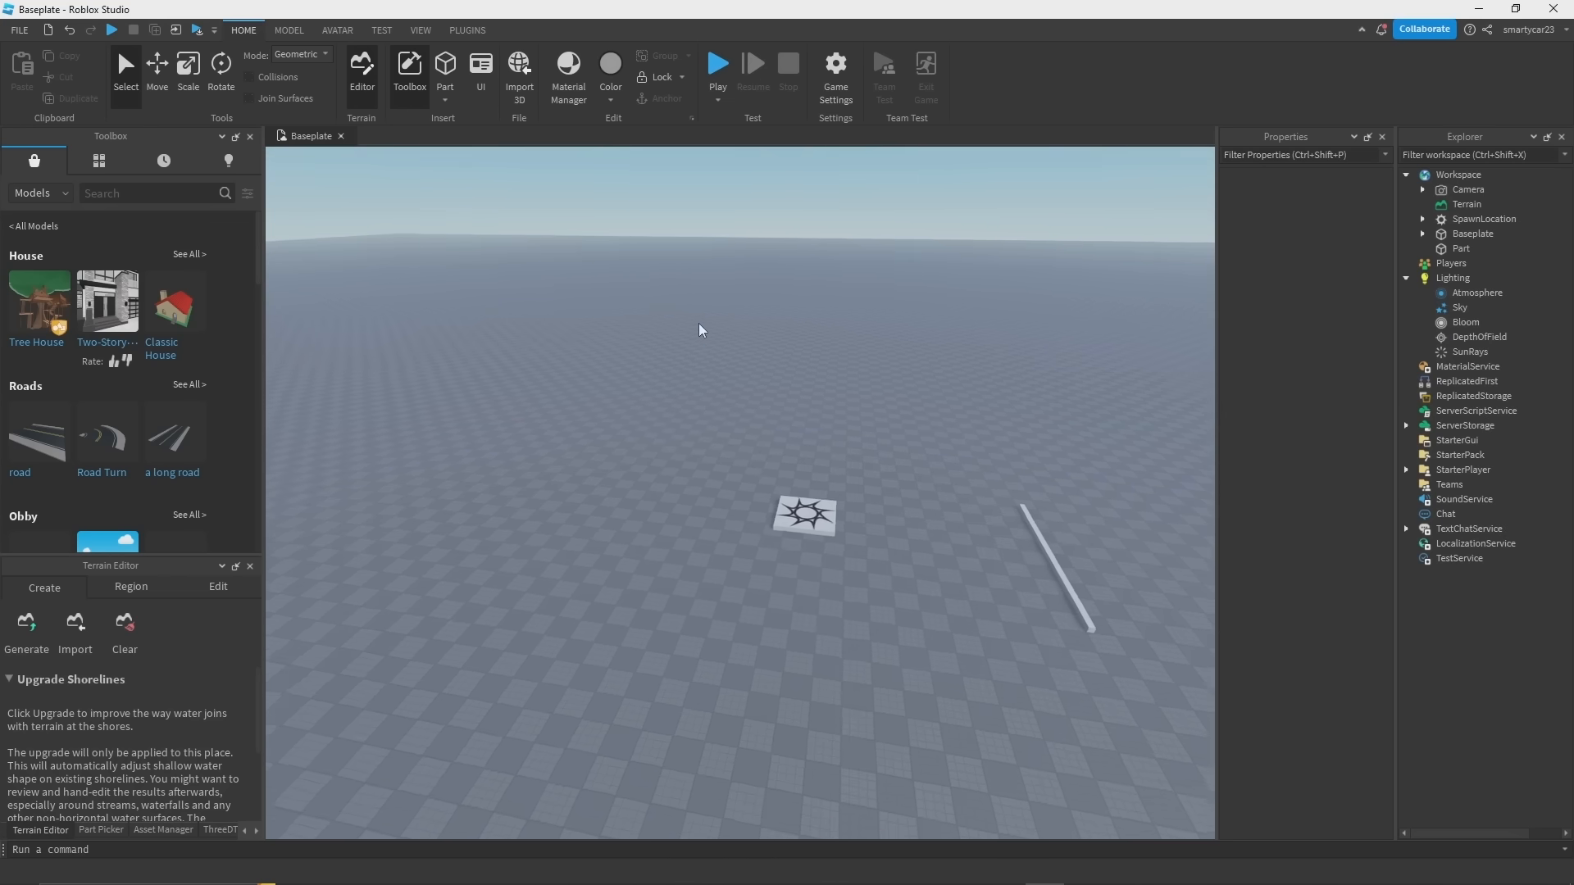
{"action": "right_click", "coordinate": [769, 354]}
{"action": "left_click", "coordinate": [744, 542]}
{"action": "scroll", "coordinate": [722, 495], "scroll_direction": "up", "scroll_amount": 4}
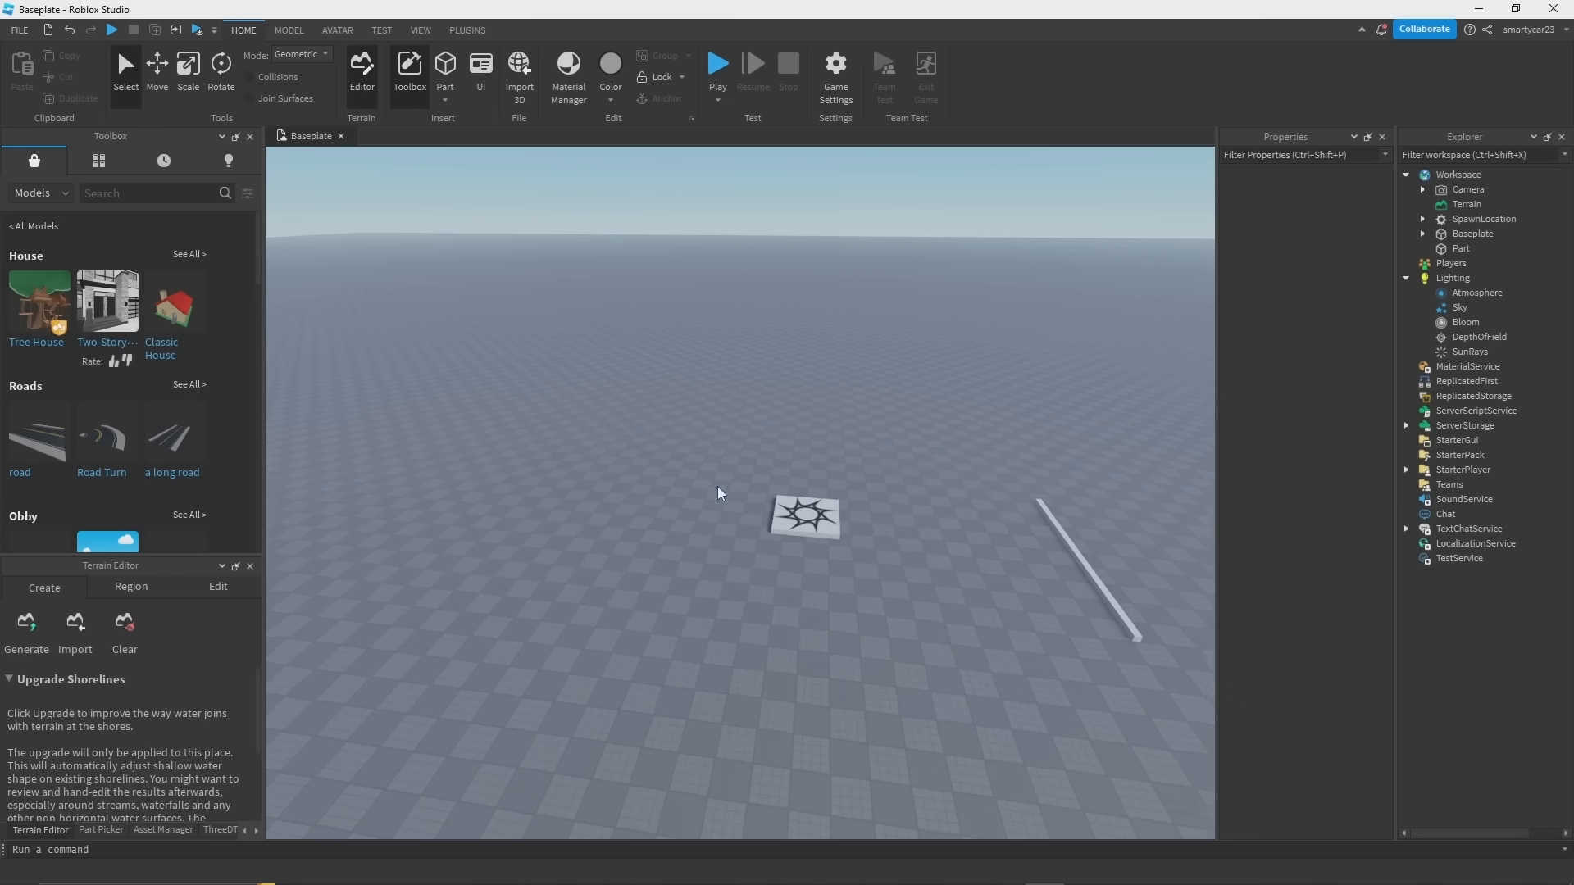
{"action": "left_click", "coordinate": [859, 600]}
{"action": "left_click_drag", "start_coordinate": [860, 600], "coordinate": [845, 607]}
{"action": "key", "text": "ctrl+z"}
{"action": "left_click", "coordinate": [1022, 481]}
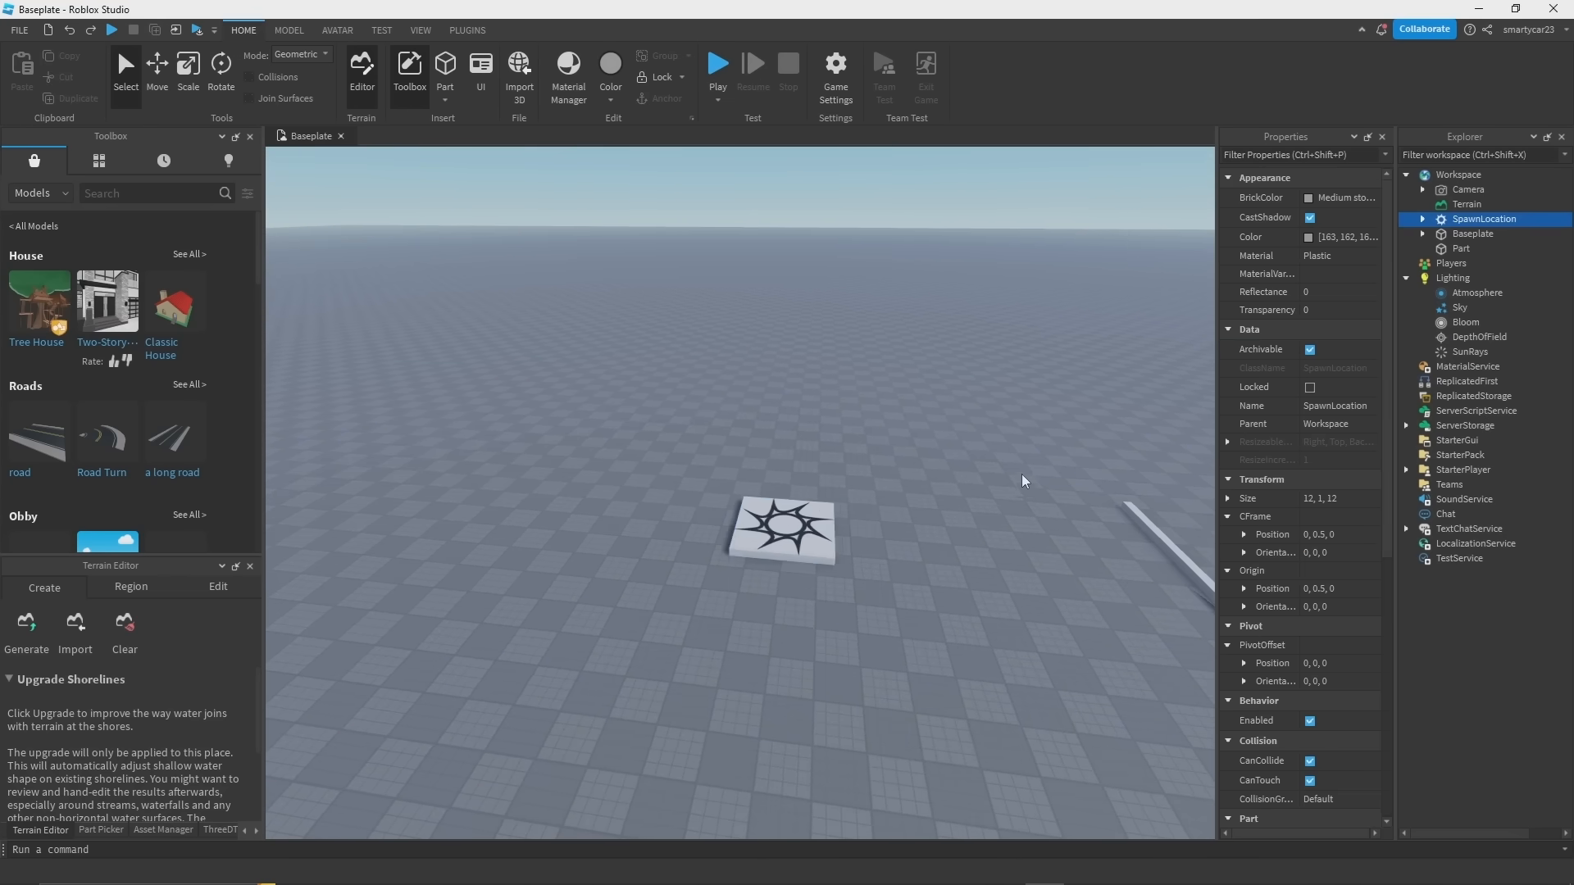
Step: Select the long bar-shaped part and stretch it upward with the Scale tool to a height of 2047
{"action": "right_click_drag", "start_coordinate": [1026, 482], "coordinate": [902, 545]}
{"action": "key", "text": "d"}
{"action": "left_click", "coordinate": [893, 521]}
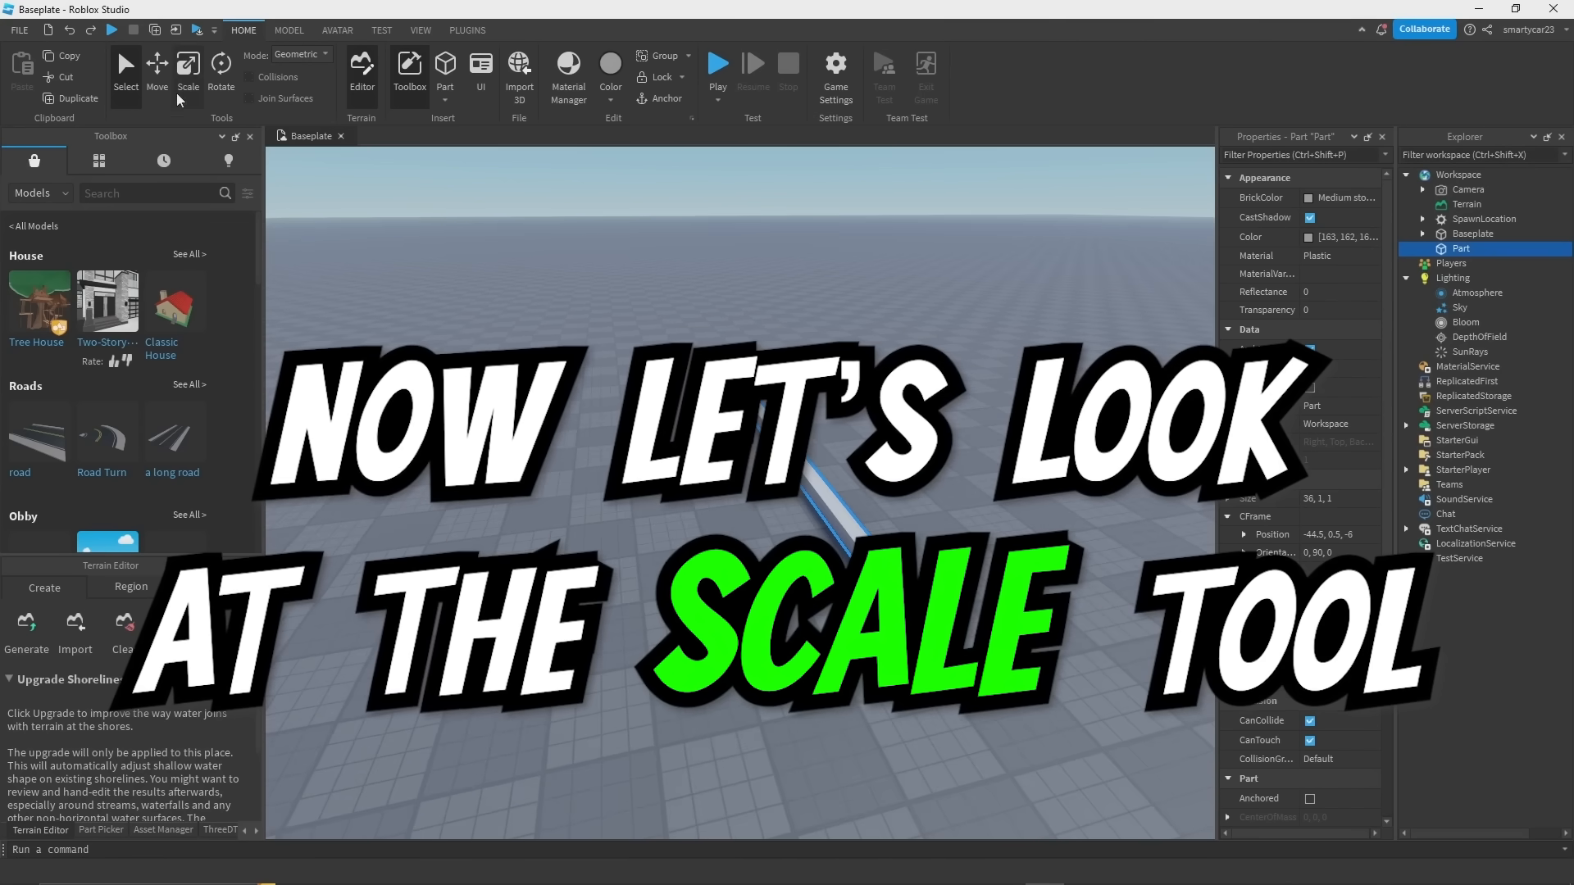
{"action": "left_click", "coordinate": [185, 82]}
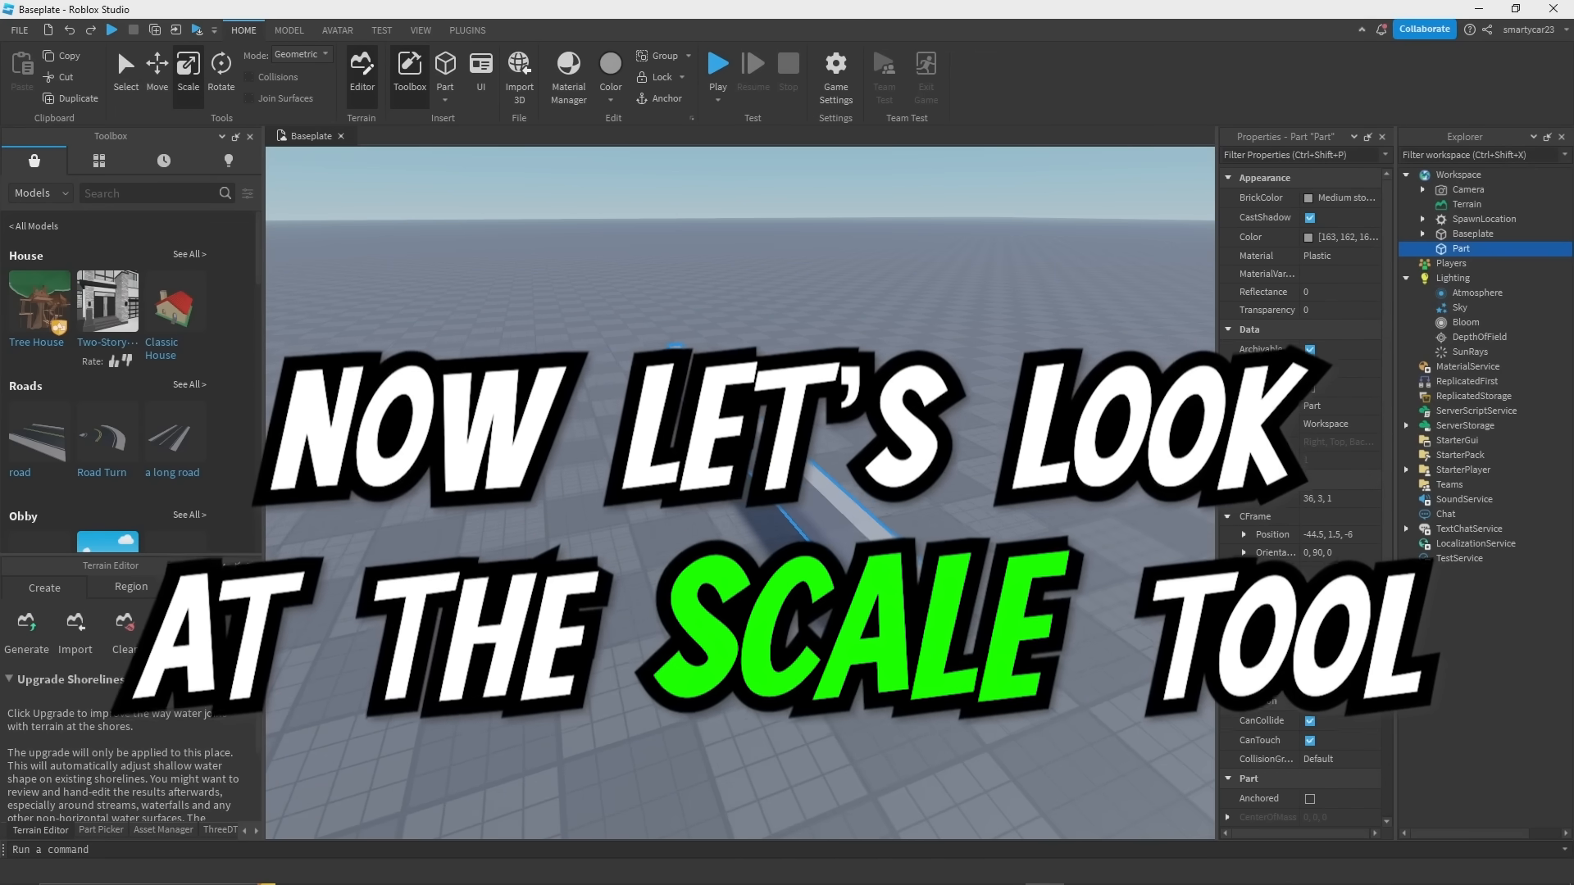
{"action": "left_click_drag", "start_coordinate": [753, 372], "coordinate": [753, 270]}
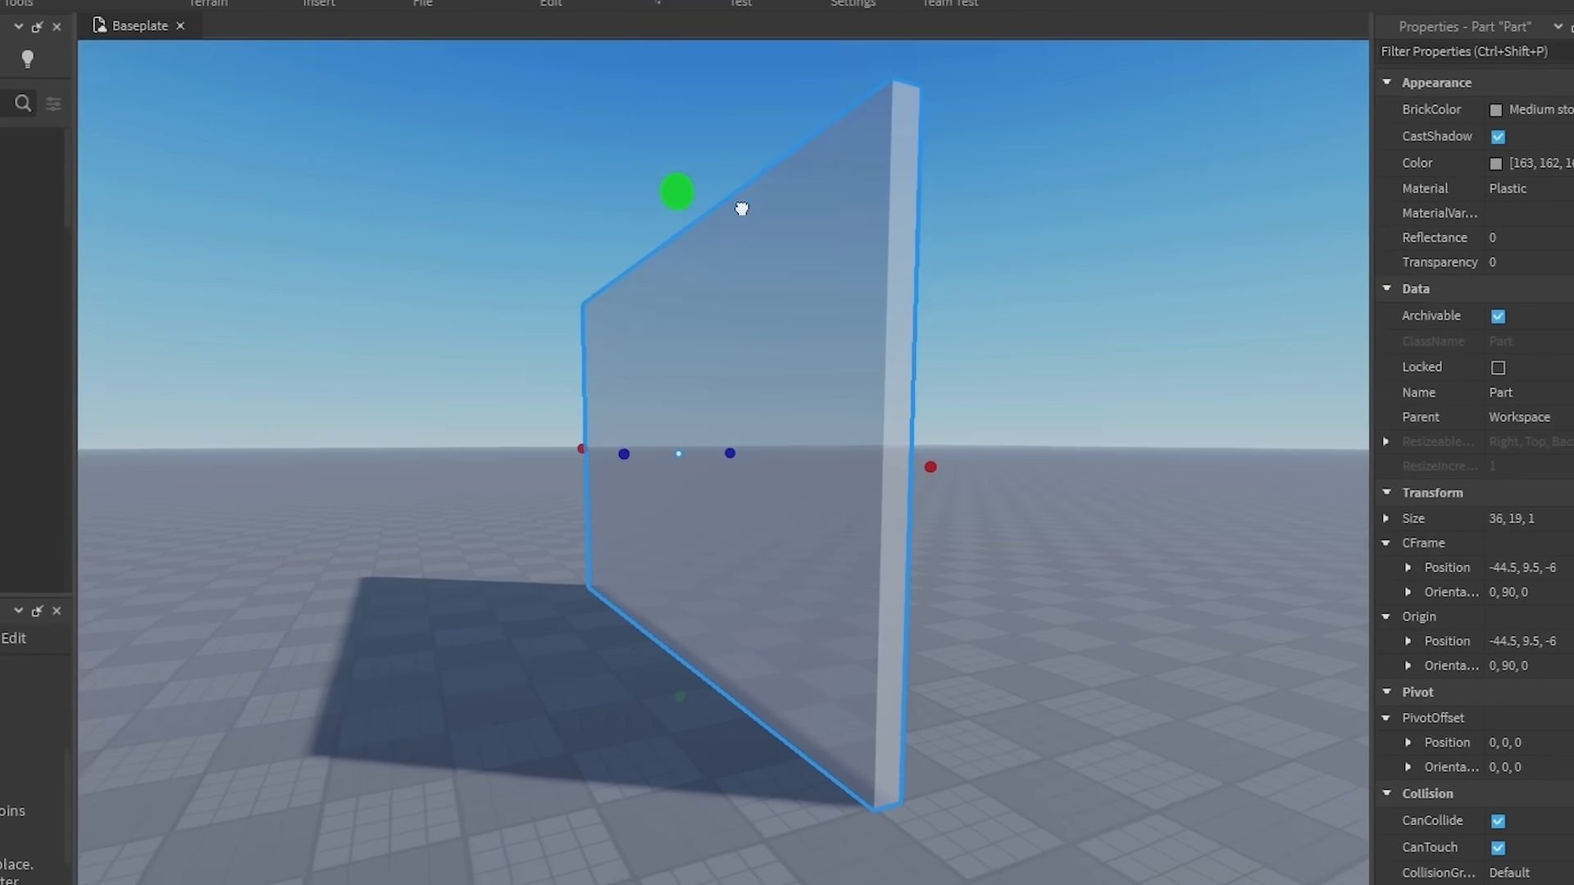
{"action": "mouse_move", "coordinate": [742, 208]}
{"action": "left_mouse_down"}
{"action": "mouse_move", "coordinate": [746, 182]}
{"action": "mouse_move", "coordinate": [741, 213]}
{"action": "left_mouse_up"}
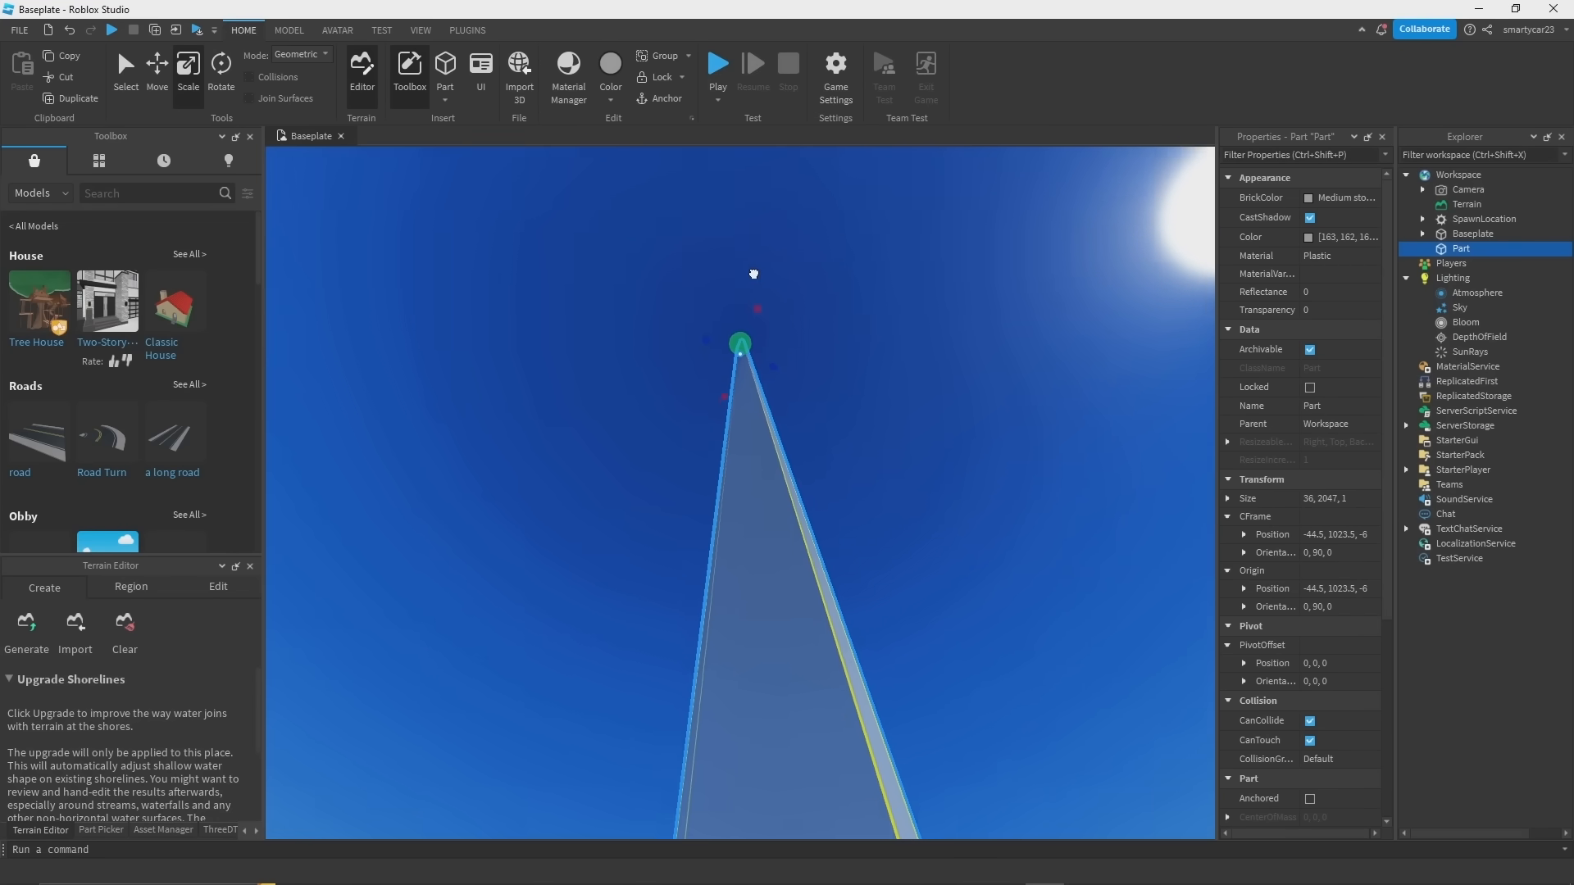
Step: Shrink the tall part's height to 56 with the Scale tool and clear the selection
{"action": "left_click_drag", "start_coordinate": [753, 273], "coordinate": [678, 292]}
{"action": "key", "text": "w"}
{"action": "left_click_drag", "start_coordinate": [747, 264], "coordinate": [777, 510]}
{"action": "right_click_drag", "start_coordinate": [778, 509], "coordinate": [777, 353]}
{"action": "left_click_drag", "start_coordinate": [777, 510], "coordinate": [763, 527]}
{"action": "right_click_drag", "start_coordinate": [777, 352], "coordinate": [777, 316]}
{"action": "key", "text": "q"}
{"action": "left_click", "coordinate": [956, 430]}
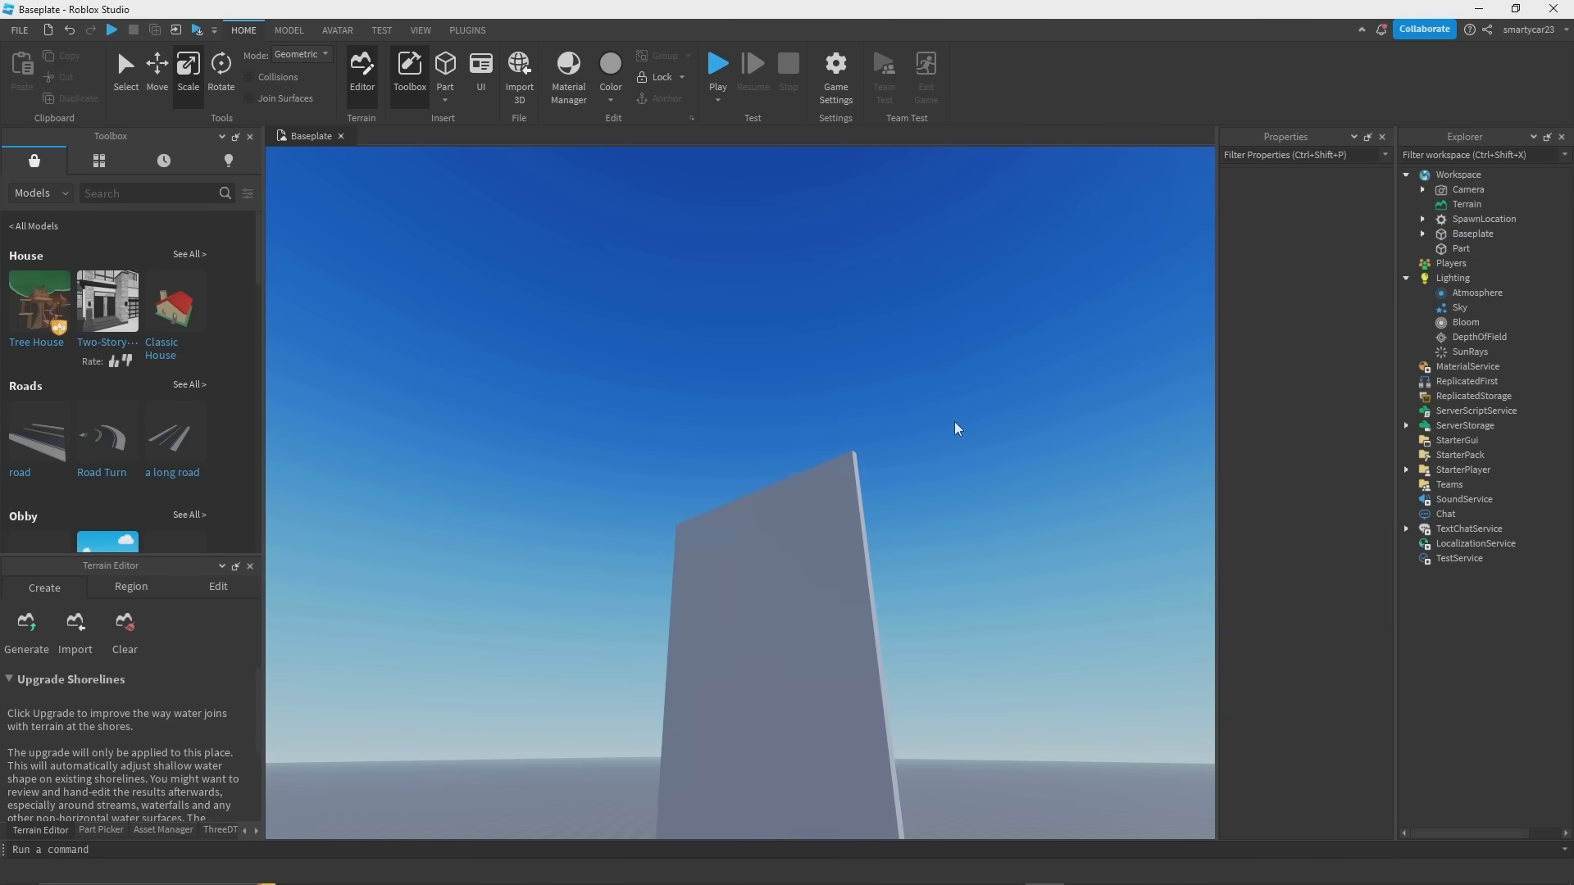
Step: Select the wall part, lower its height to 54 and stretch its length to 2047
{"action": "left_click", "coordinate": [792, 523]}
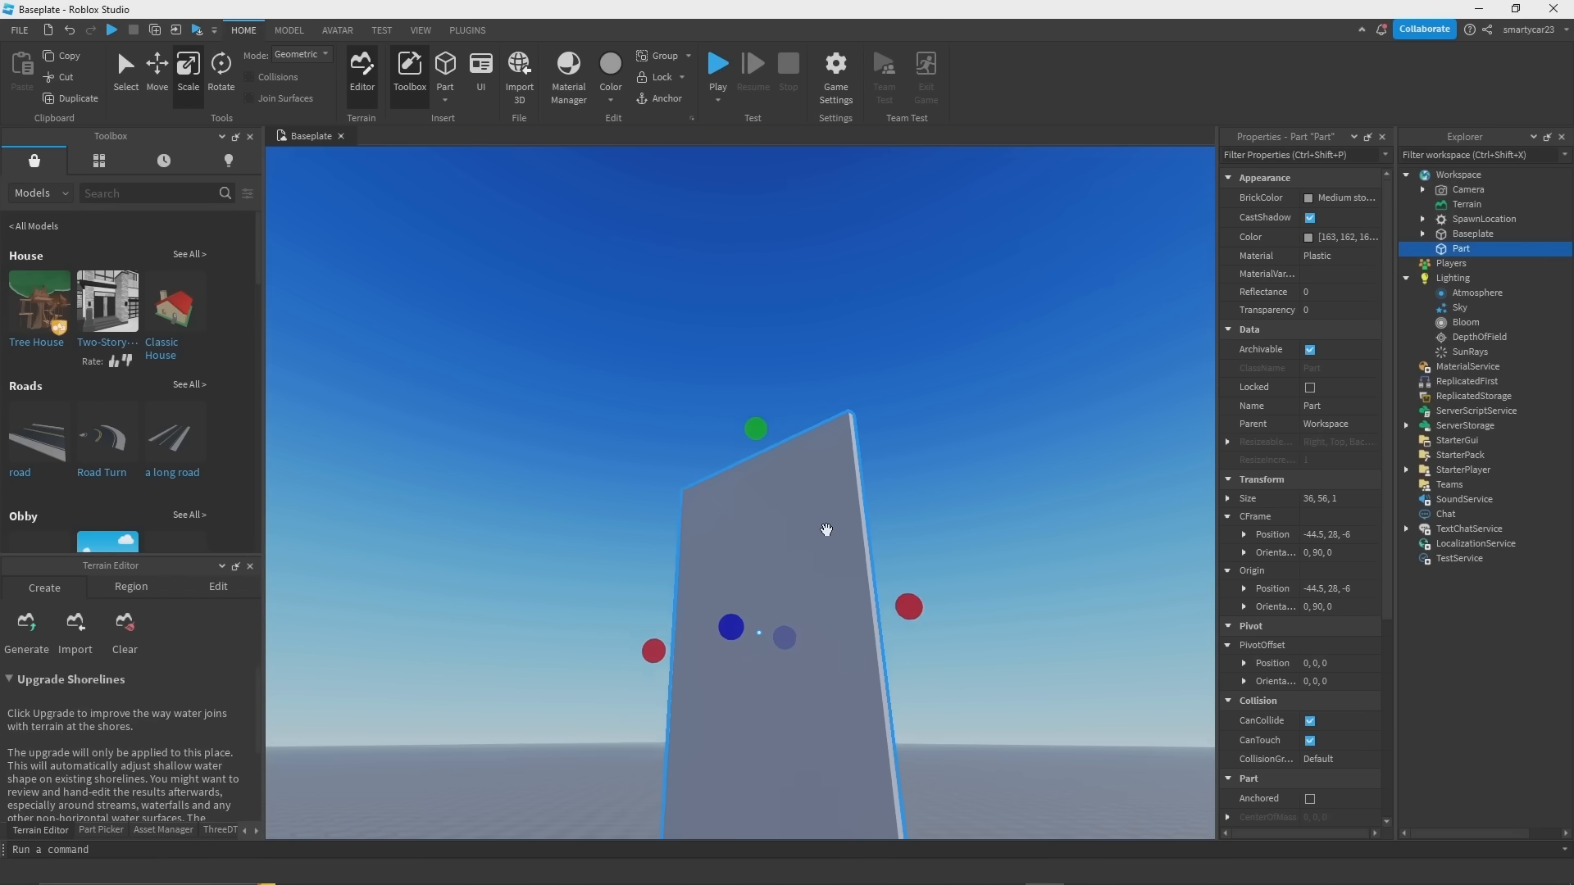
{"action": "left_click_drag", "start_coordinate": [755, 417], "coordinate": [764, 638]}
{"action": "left_click_drag", "start_coordinate": [883, 552], "coordinate": [984, 558]}
{"action": "left_click_drag", "start_coordinate": [472, 545], "coordinate": [1016, 684]}
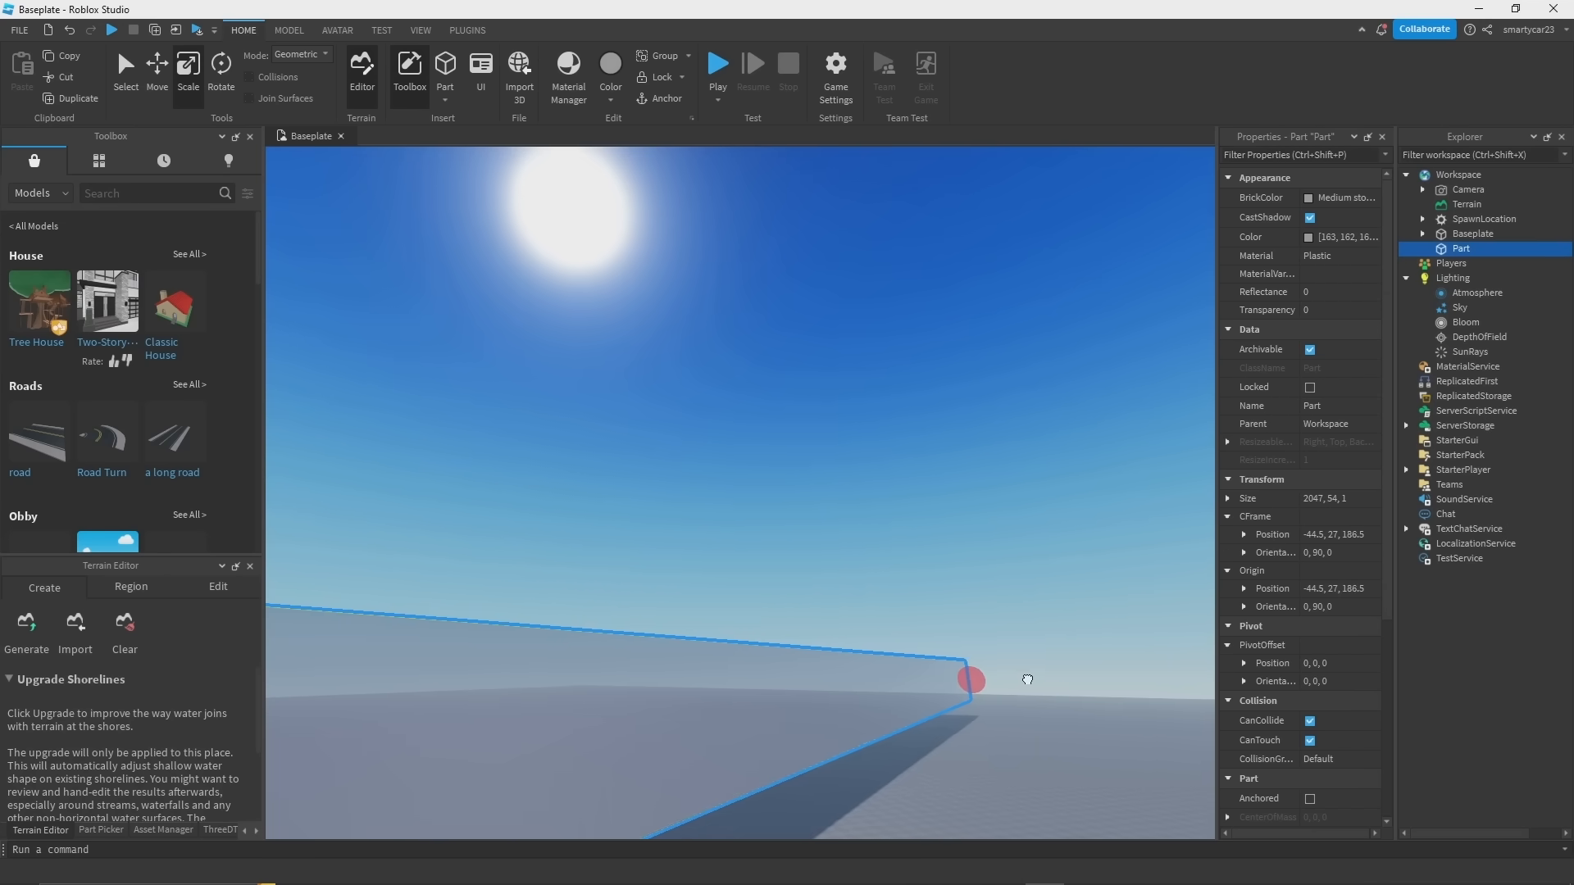
{"action": "right_click_drag", "start_coordinate": [1027, 680], "coordinate": [1026, 678]}
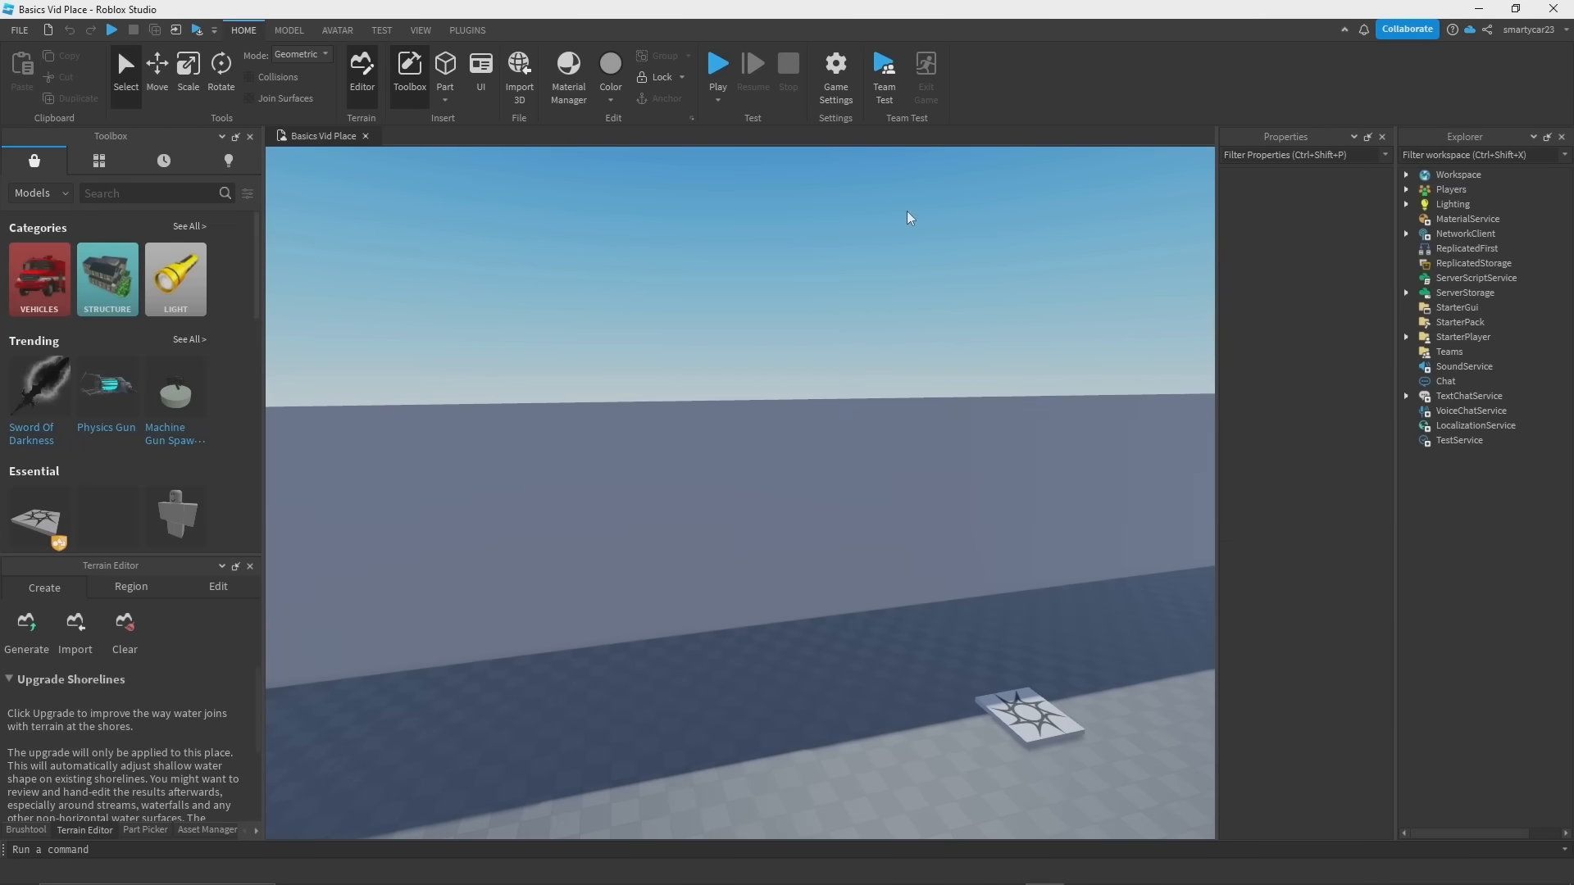
Step: Select the long wall with the Scale tool and widen it evenly on both sides to a thickness of 107
{"action": "left_click", "coordinate": [189, 67]}
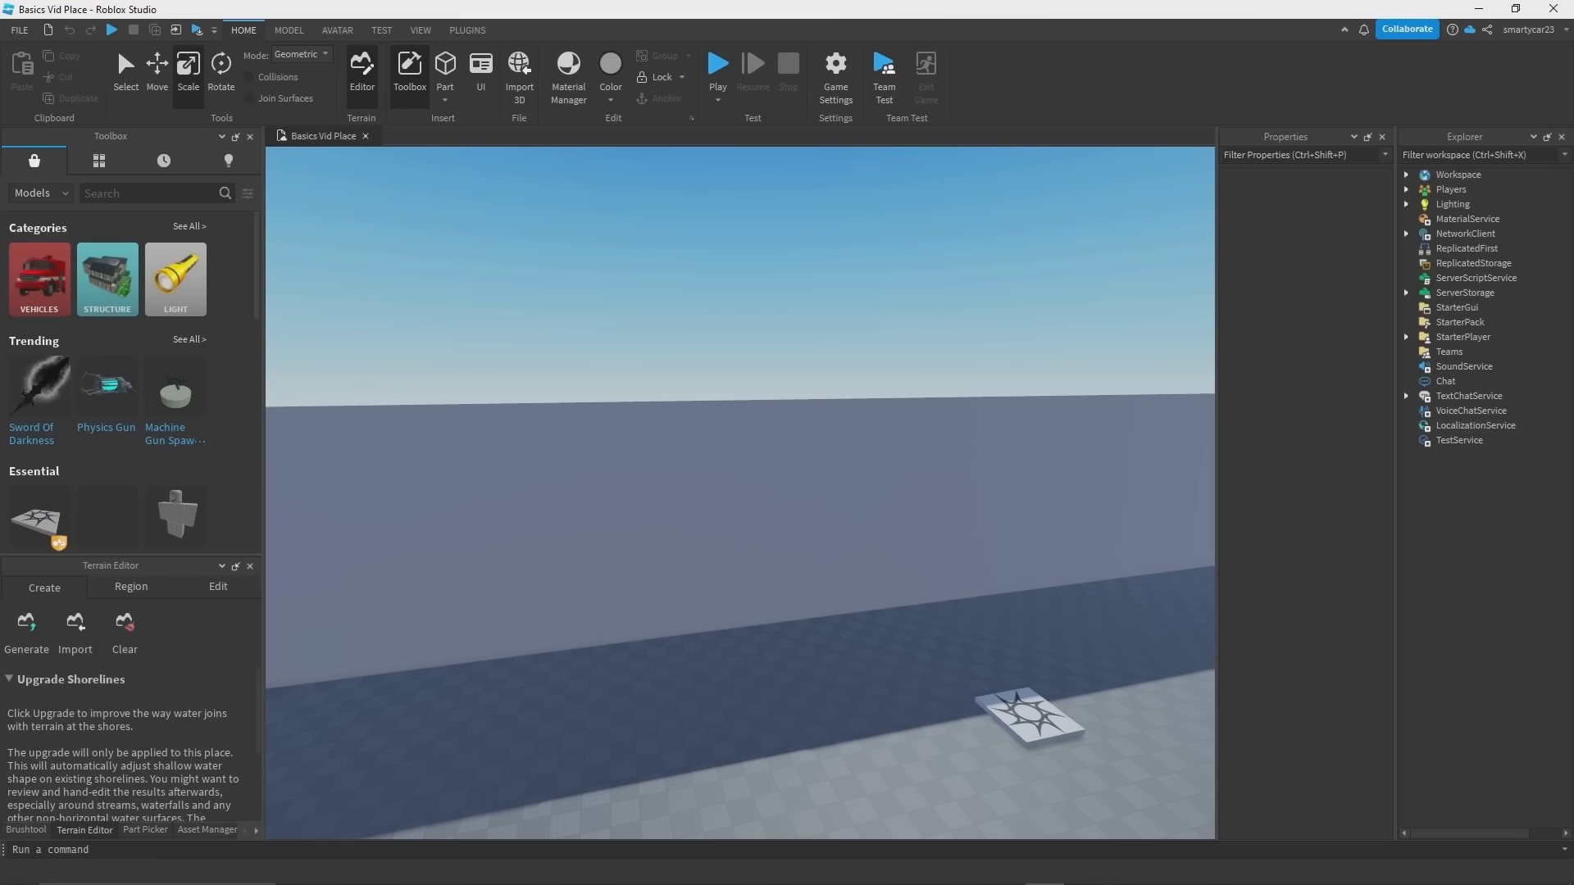
{"action": "left_click", "coordinate": [850, 415]}
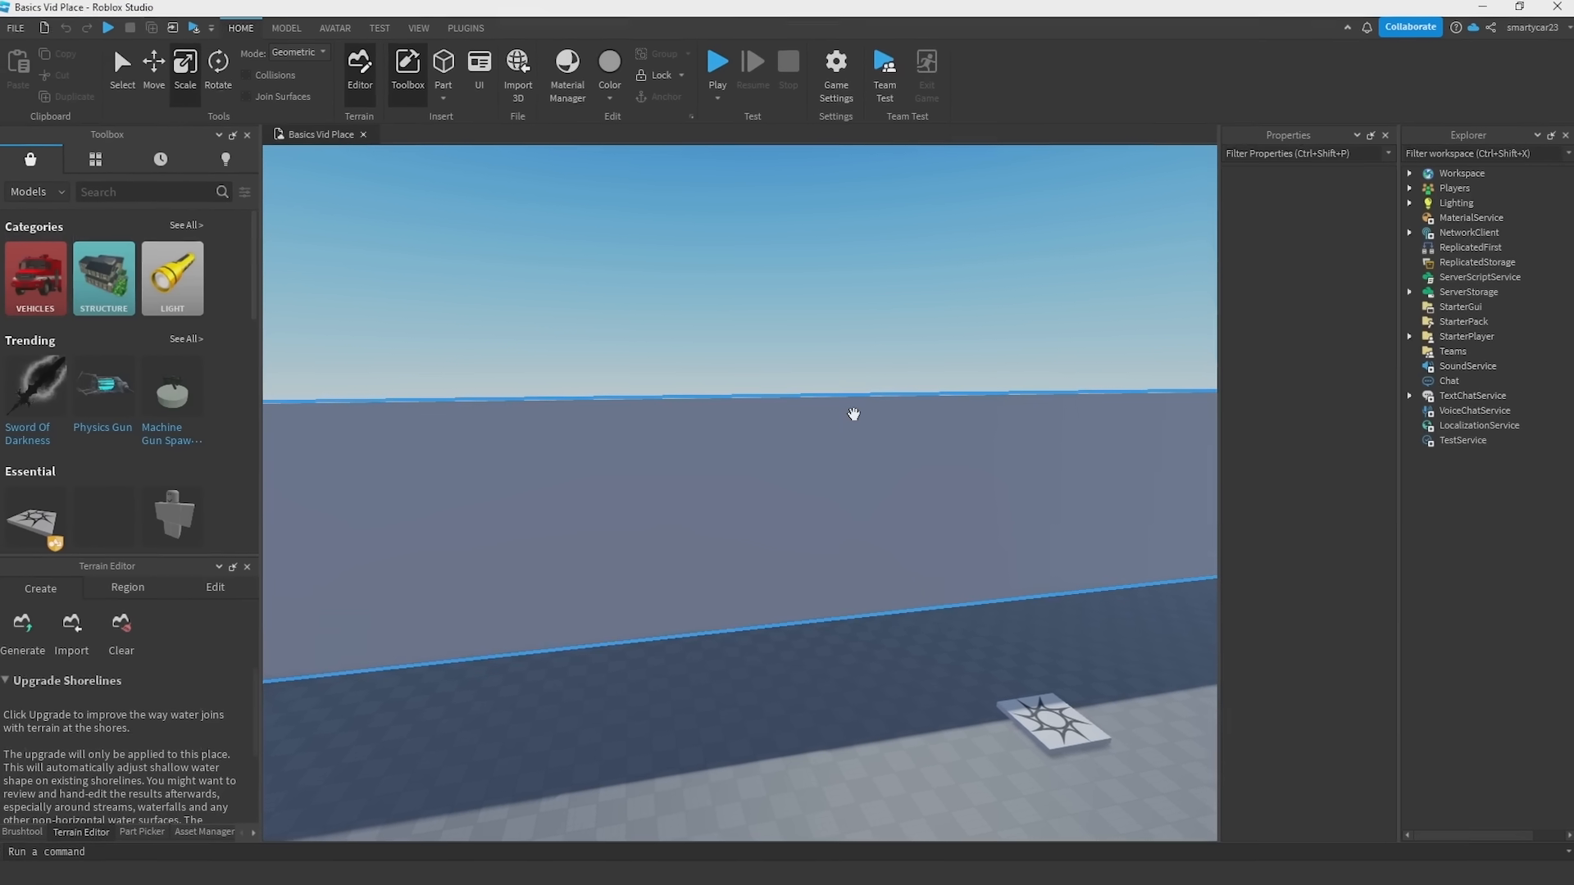
{"action": "right_click_drag", "start_coordinate": [656, 269], "coordinate": [574, 269]}
{"action": "left_click", "coordinate": [146, 68]}
{"action": "right_click_drag", "start_coordinate": [787, 314], "coordinate": [619, 418]}
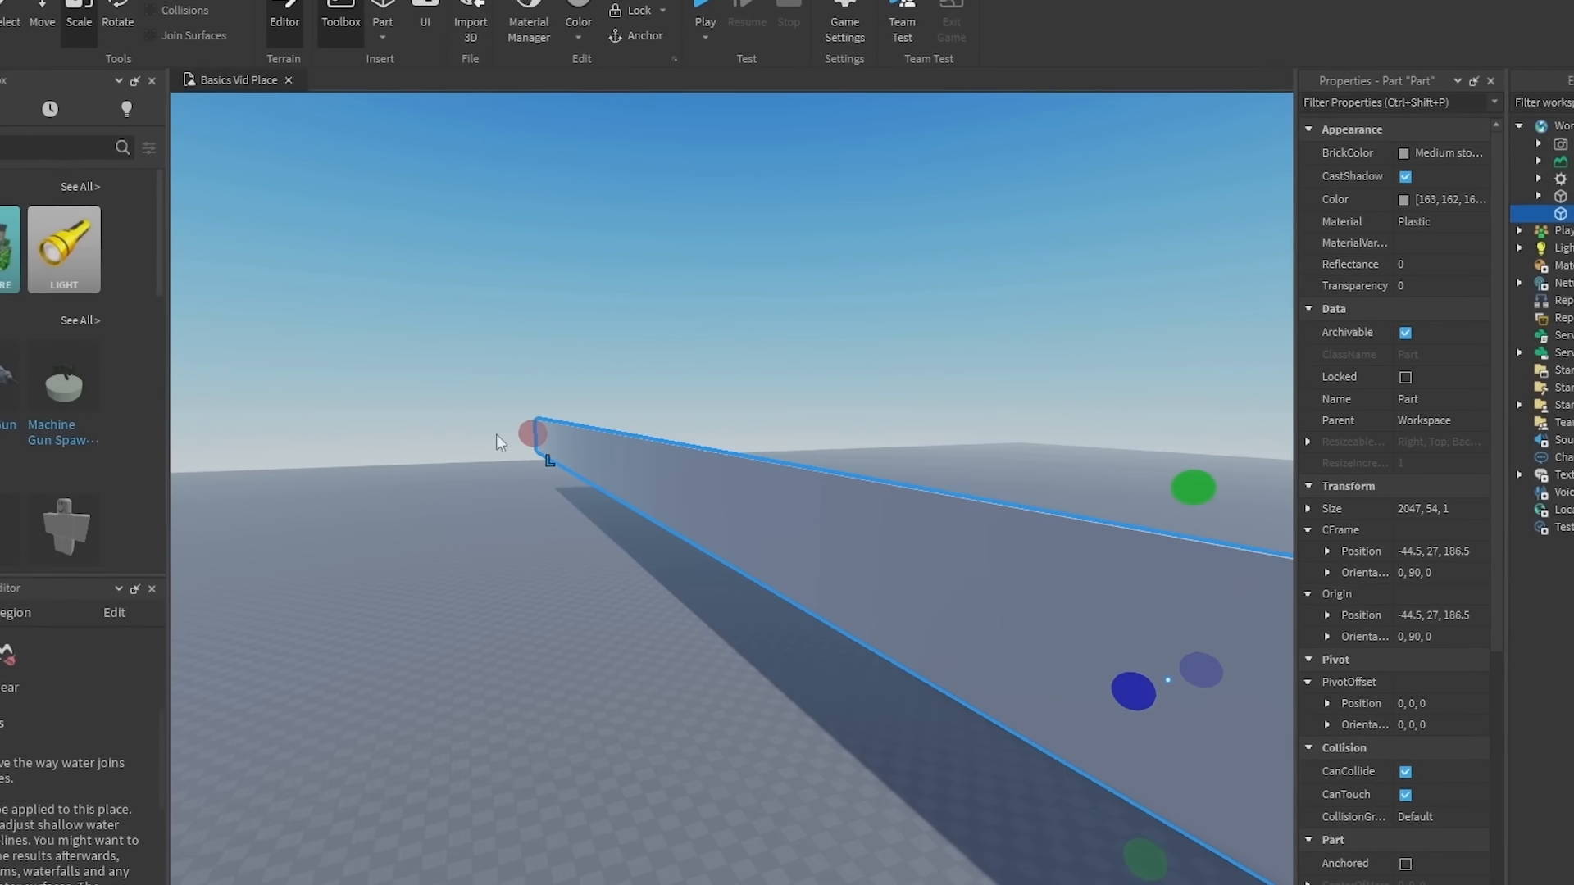
{"action": "right_click_drag", "start_coordinate": [495, 434], "coordinate": [795, 455]}
{"action": "right_click_drag", "start_coordinate": [1060, 433], "coordinate": [844, 502]}
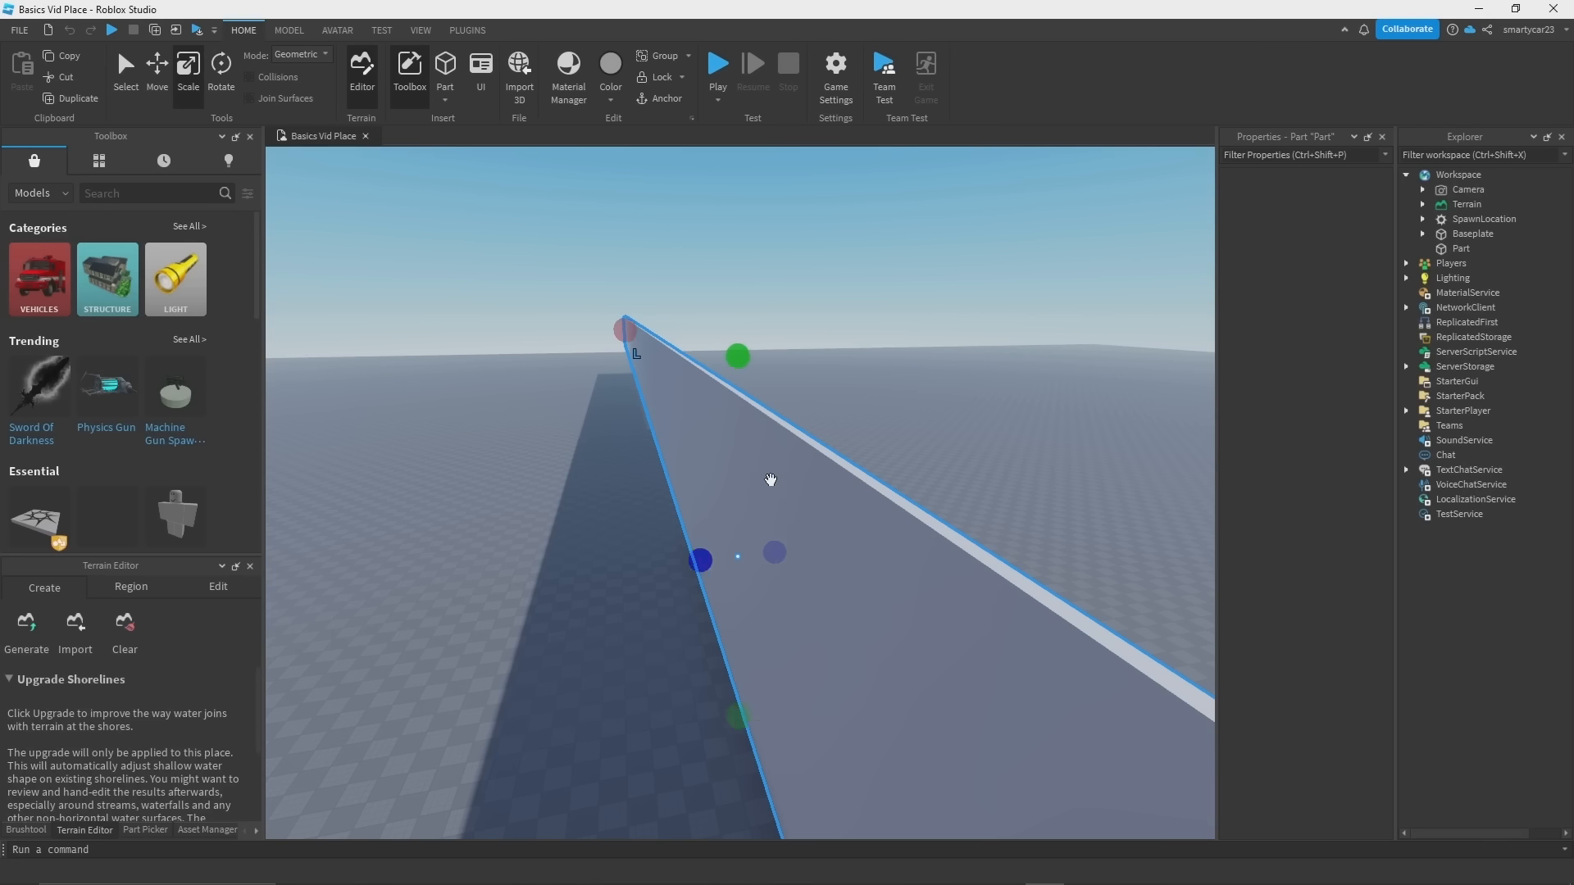
{"action": "right_click_drag", "start_coordinate": [770, 482], "coordinate": [739, 510]}
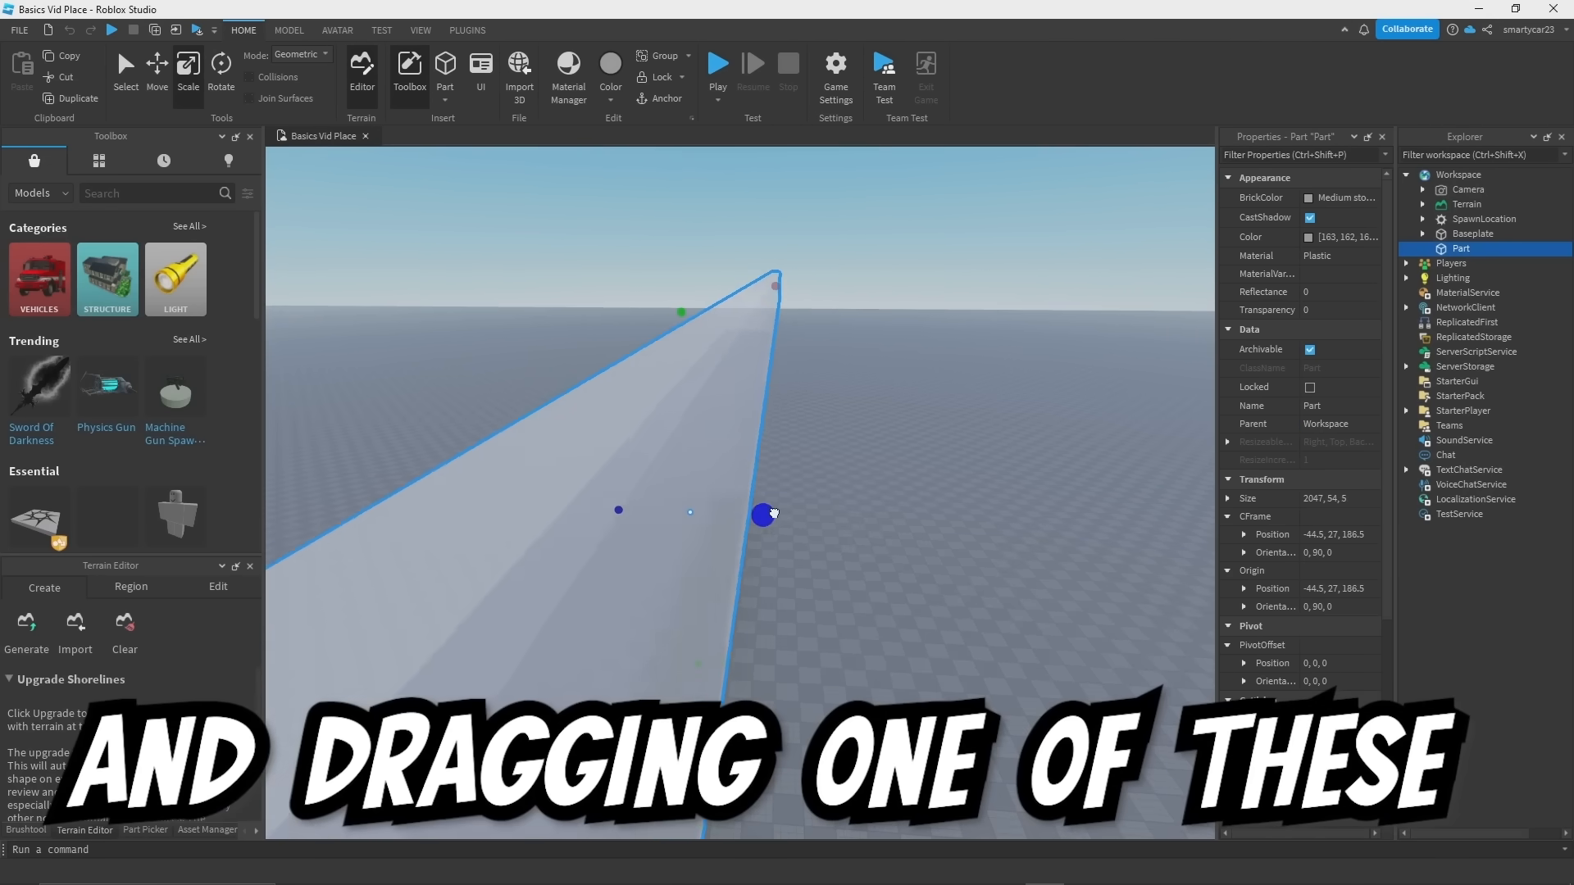
{"action": "left_click_drag", "start_coordinate": [774, 513], "coordinate": [844, 499], "text": "ctrl"}
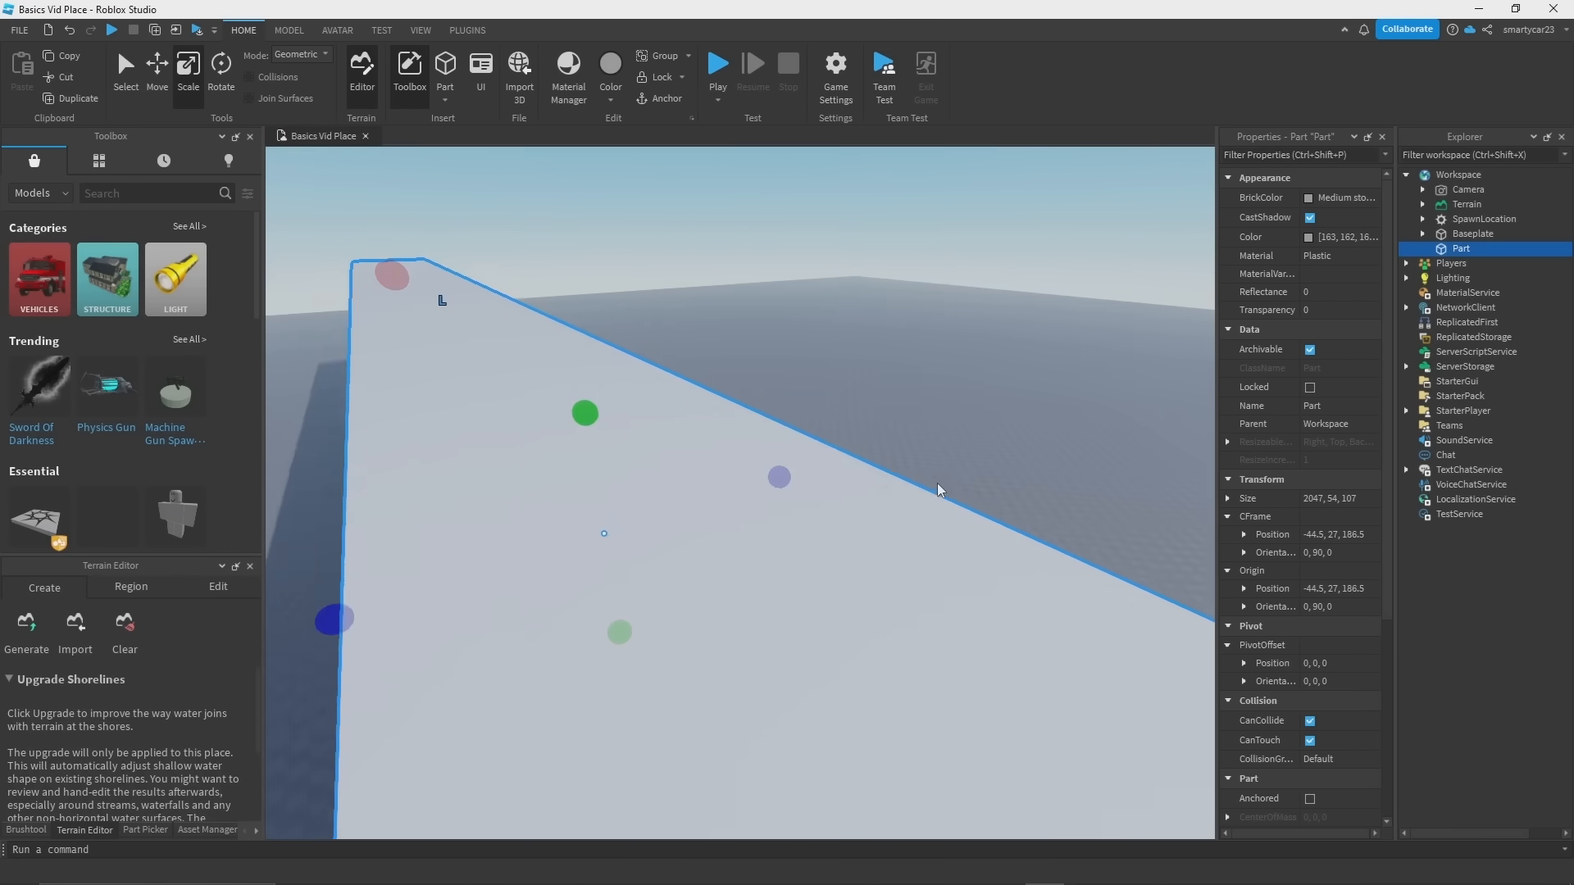
Step: Scale the long part proportionally about its center down to a length of 1485 and select it again
{"action": "right_click_drag", "start_coordinate": [439, 299], "coordinate": [403, 306]}
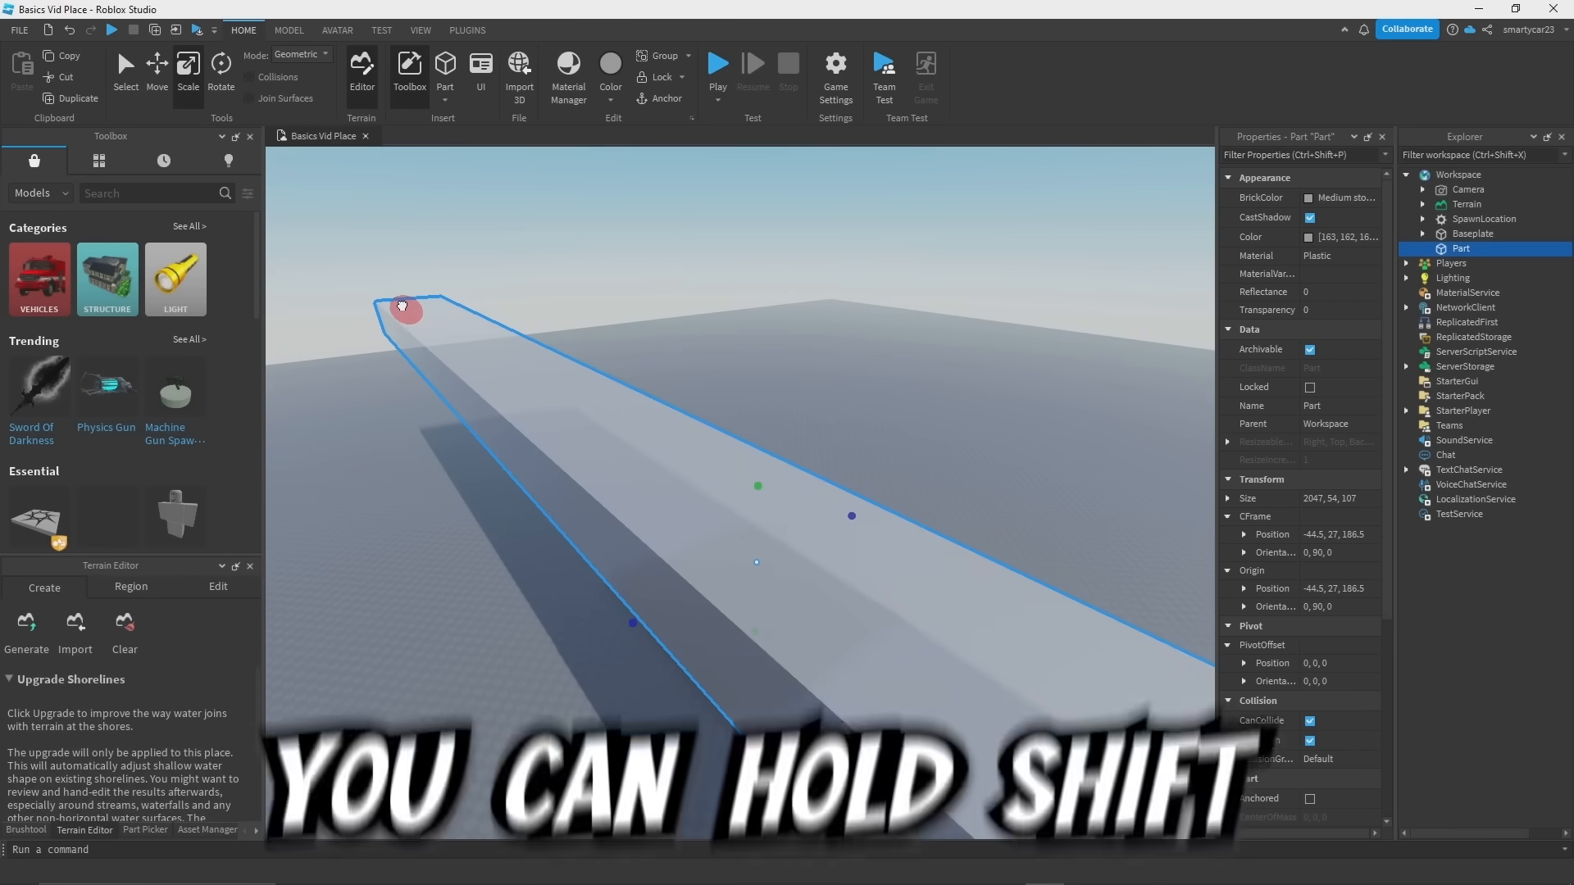
{"action": "left_click_drag", "start_coordinate": [402, 306], "coordinate": [426, 380], "text": "shift"}
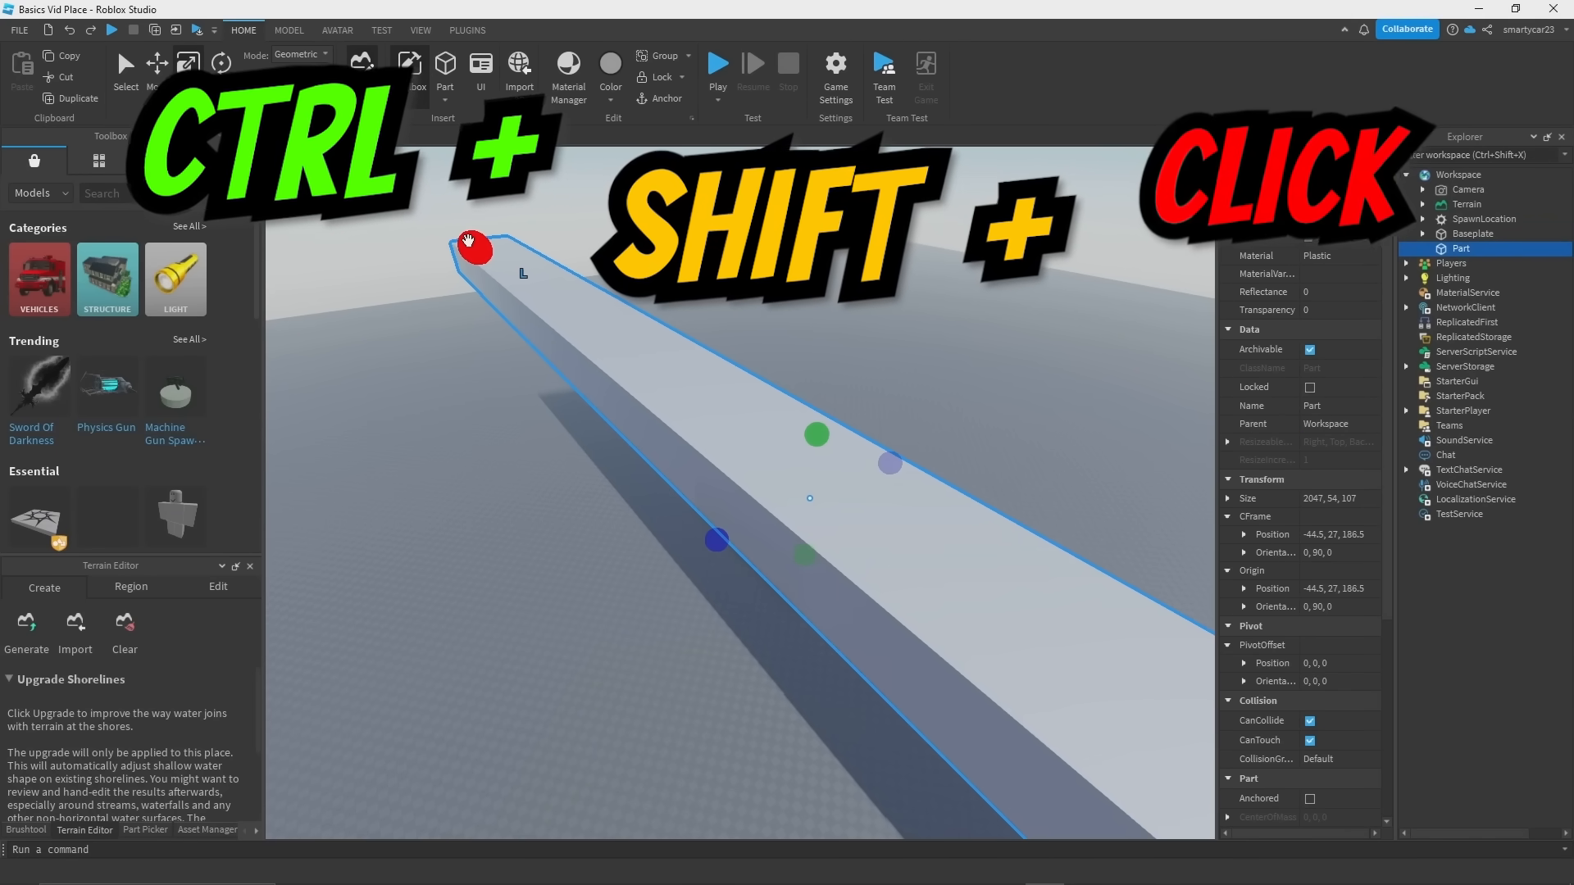
{"action": "left_click_drag", "start_coordinate": [472, 237], "coordinate": [447, 266], "text": "ctrl+shift"}
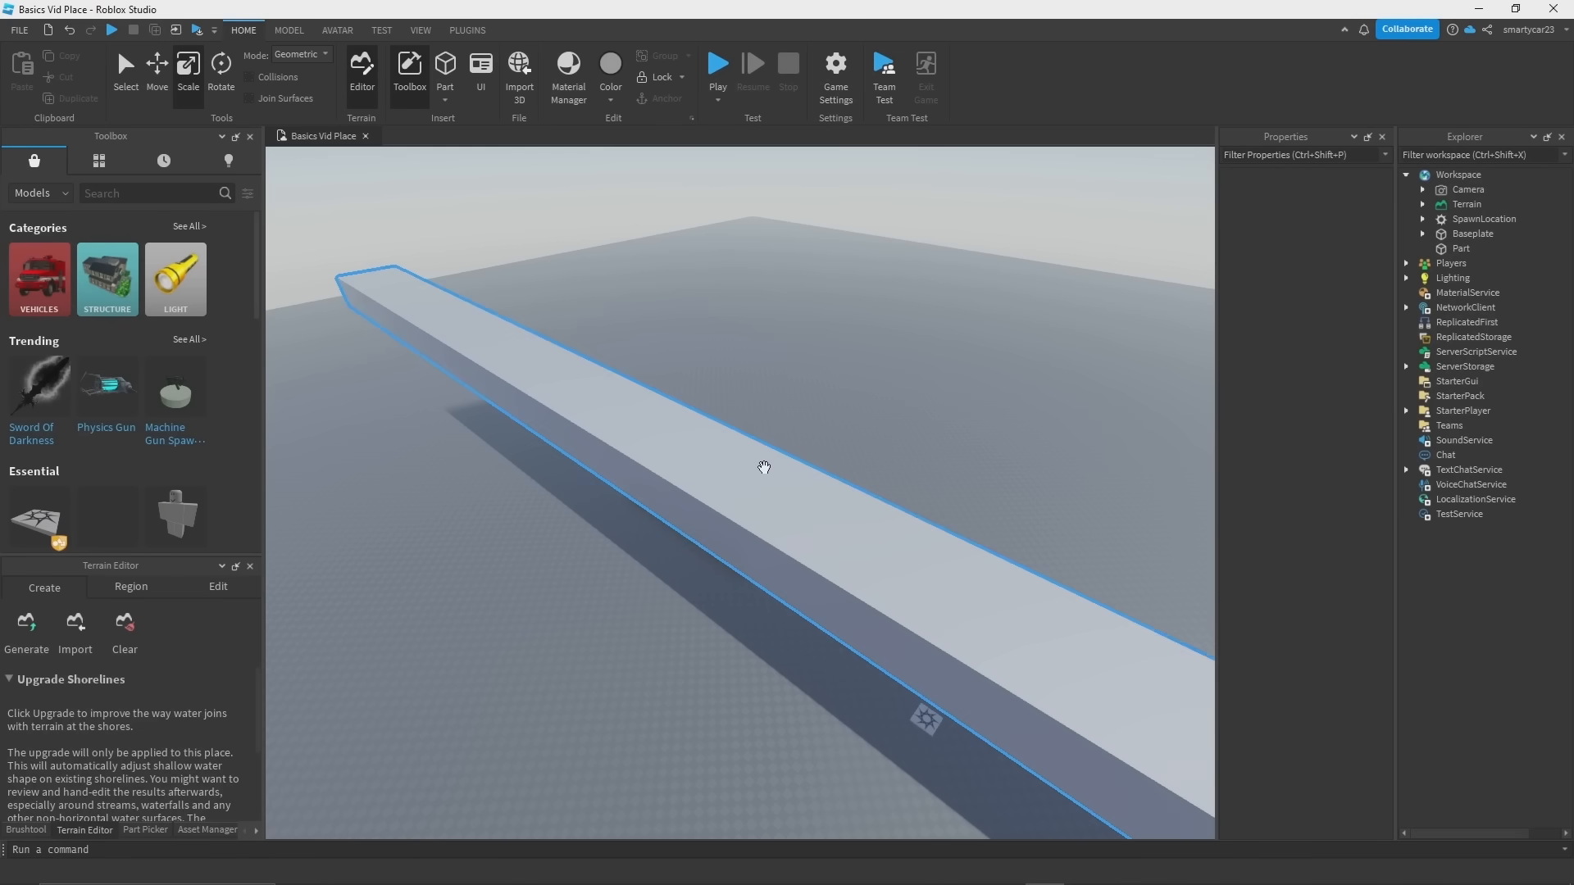
{"action": "left_click", "coordinate": [727, 491]}
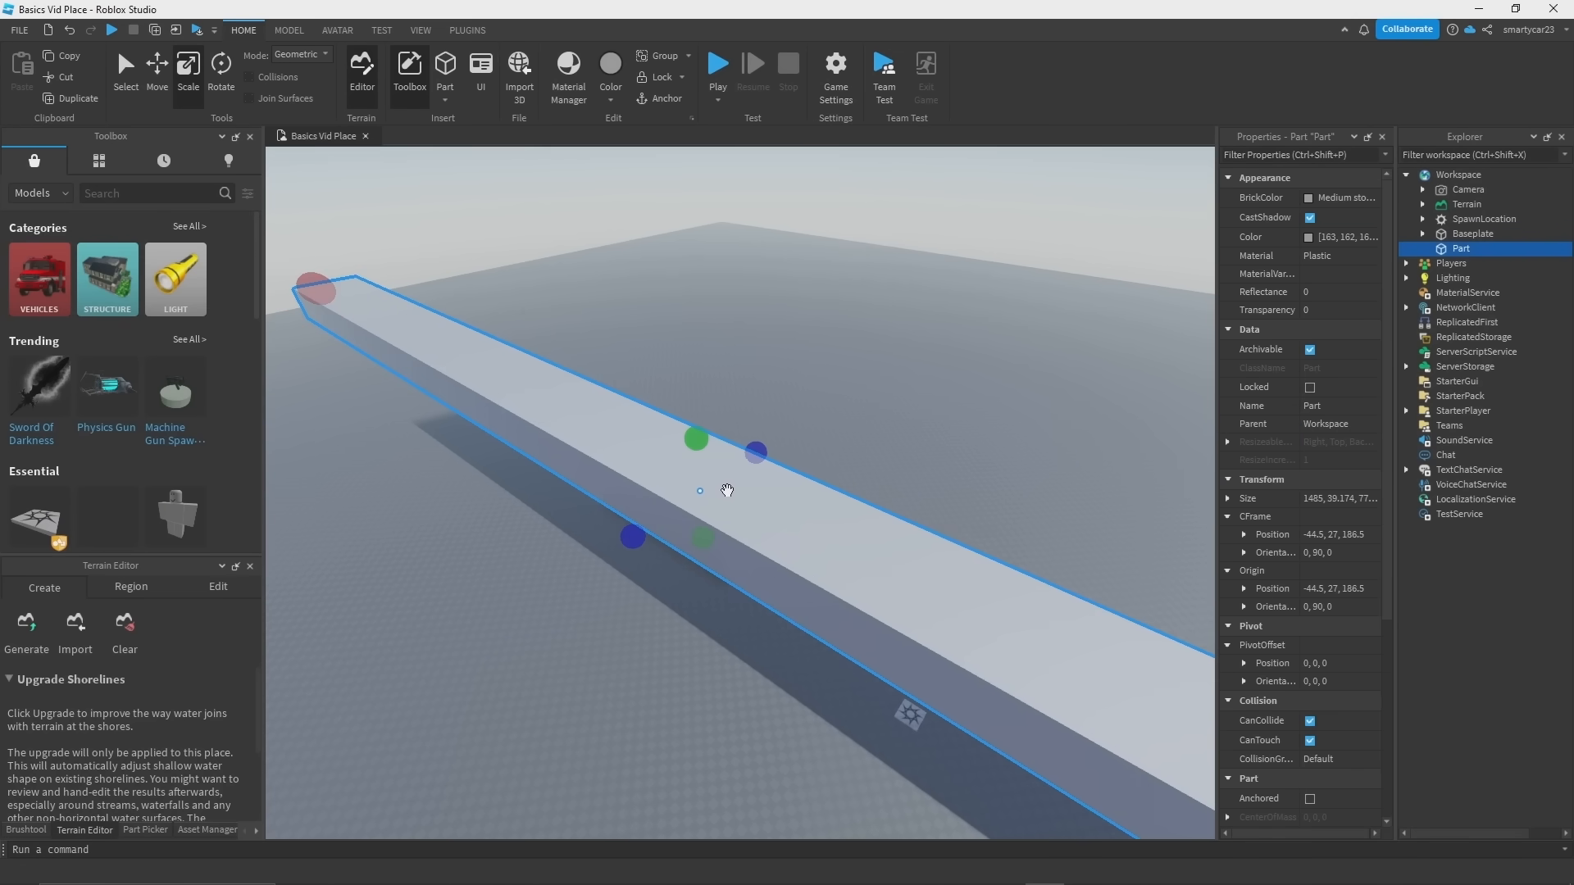
Step: Rotate and tilt the long part in 90° increments until its orientation is 0, -90, 180
{"action": "key", "text": "ctrl+r"}
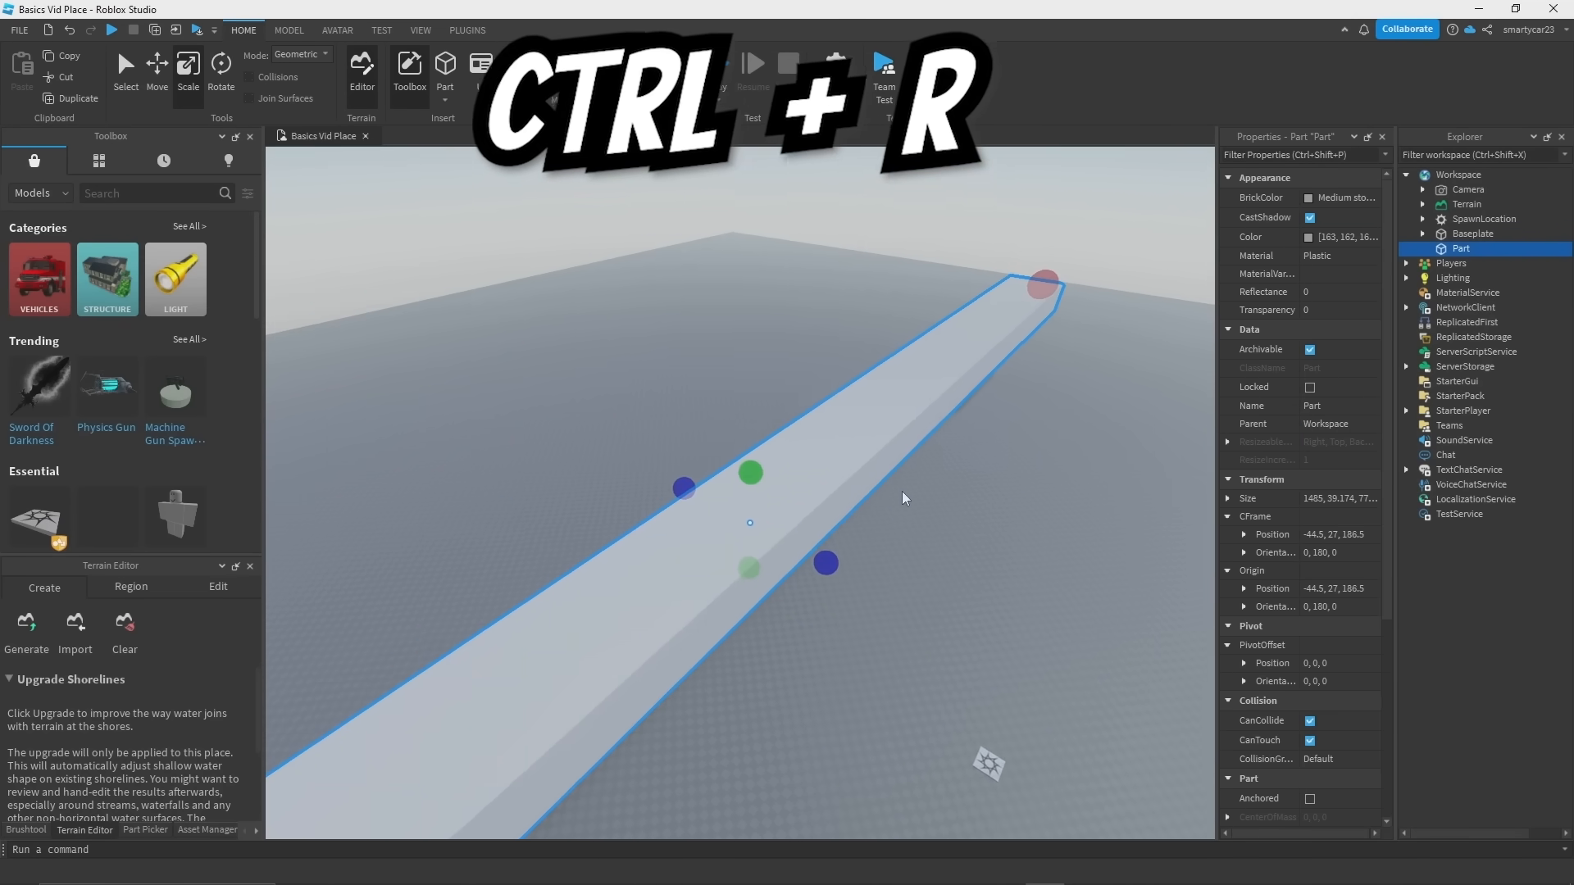
{"action": "right_click_drag", "start_coordinate": [903, 498], "coordinate": [653, 401]}
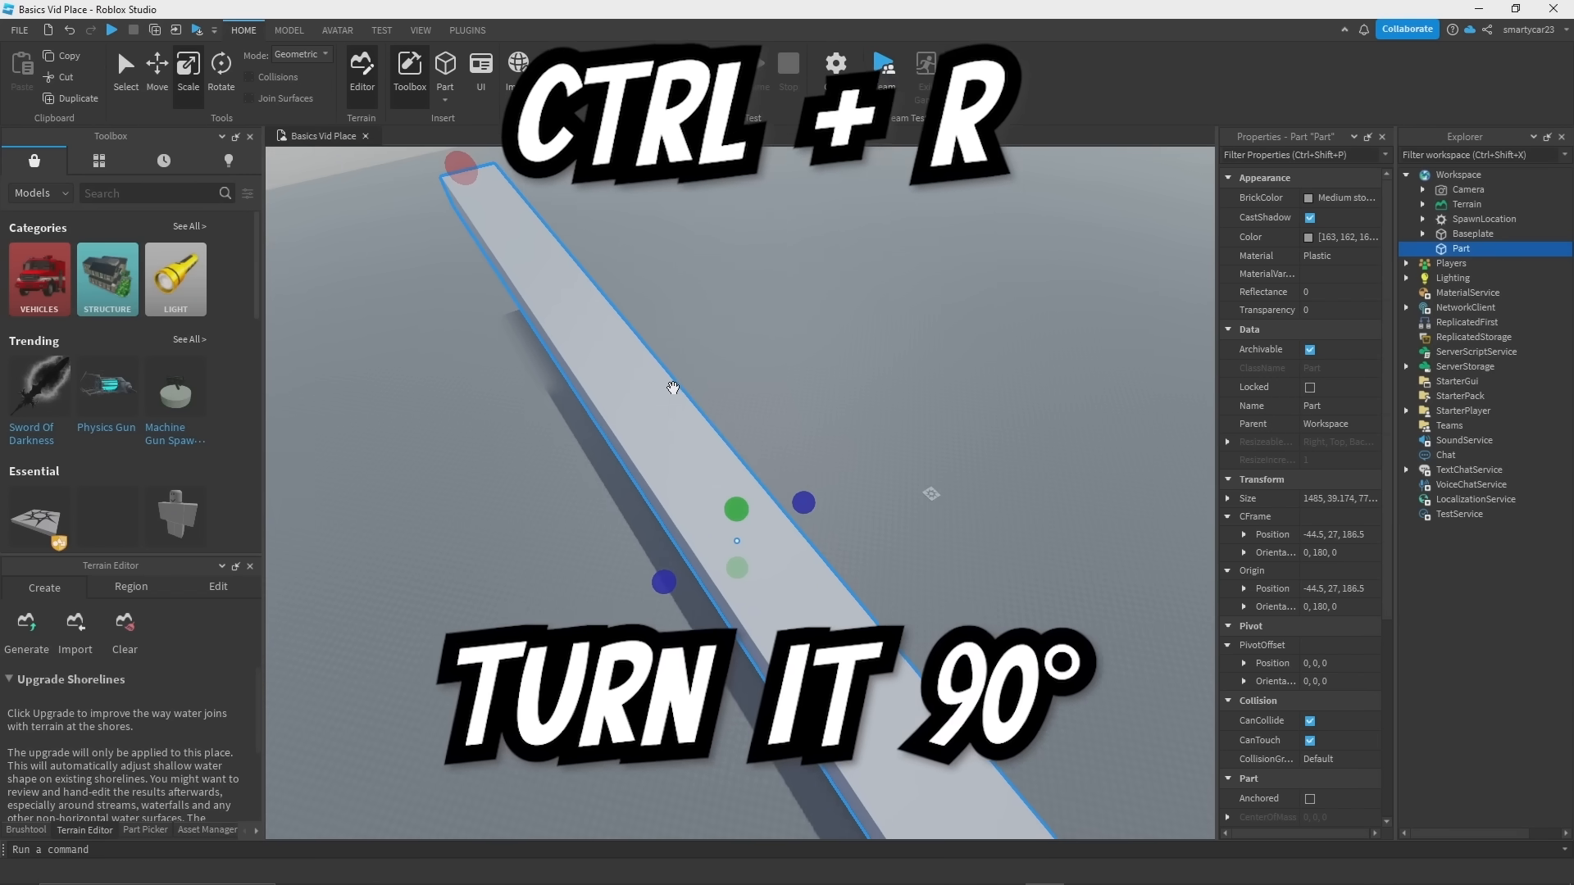
{"action": "key", "text": "ctrl+t"}
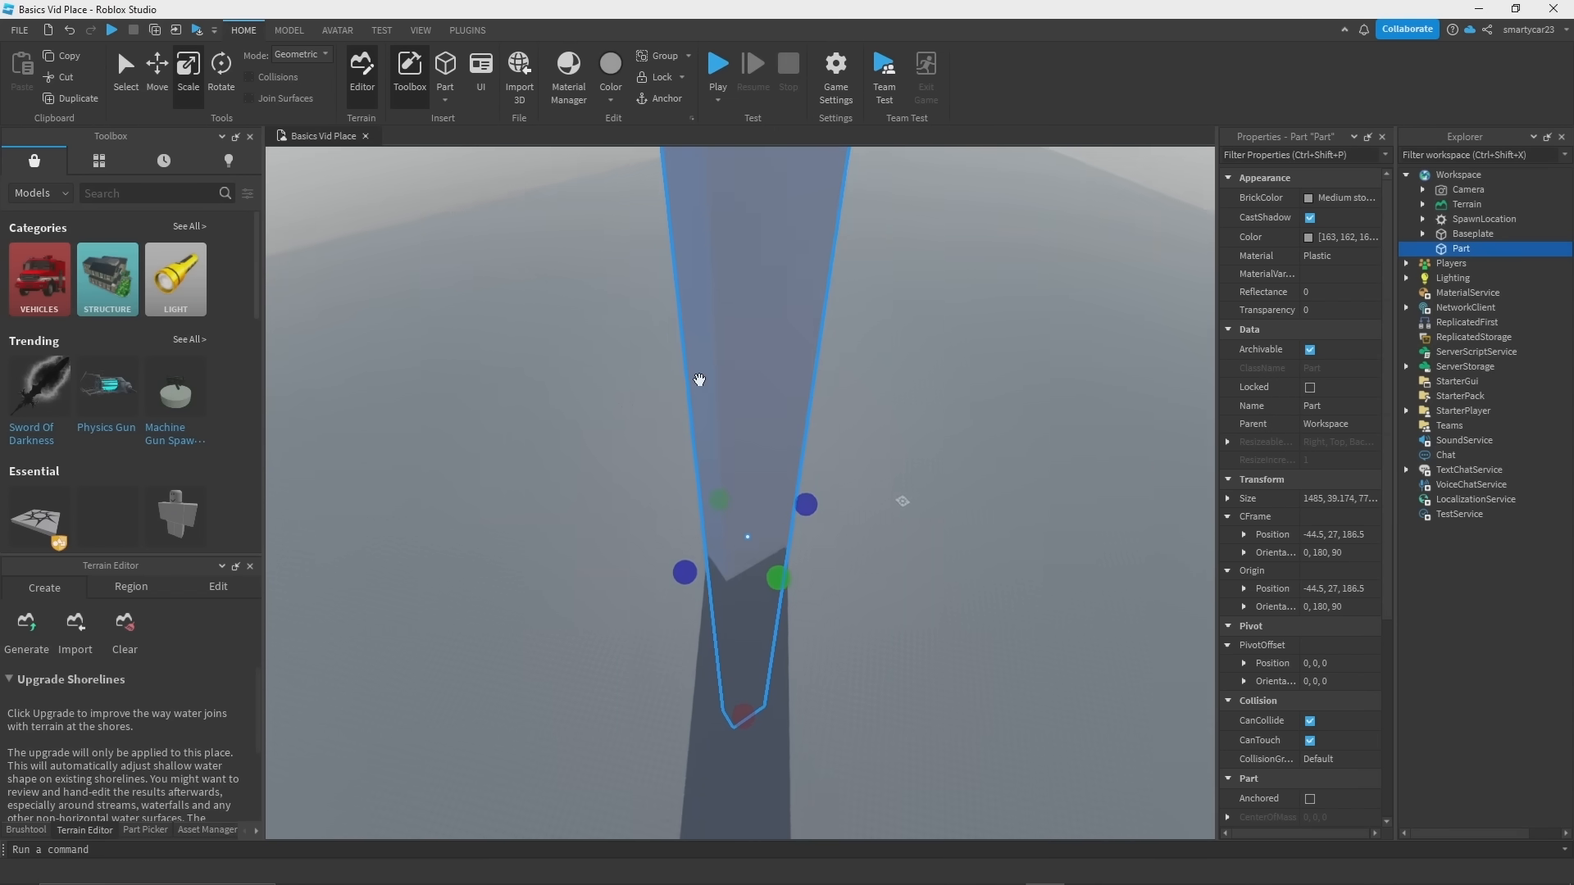
{"action": "right_click_drag", "start_coordinate": [700, 379], "coordinate": [701, 379]}
{"action": "key", "text": "ctrl+t"}
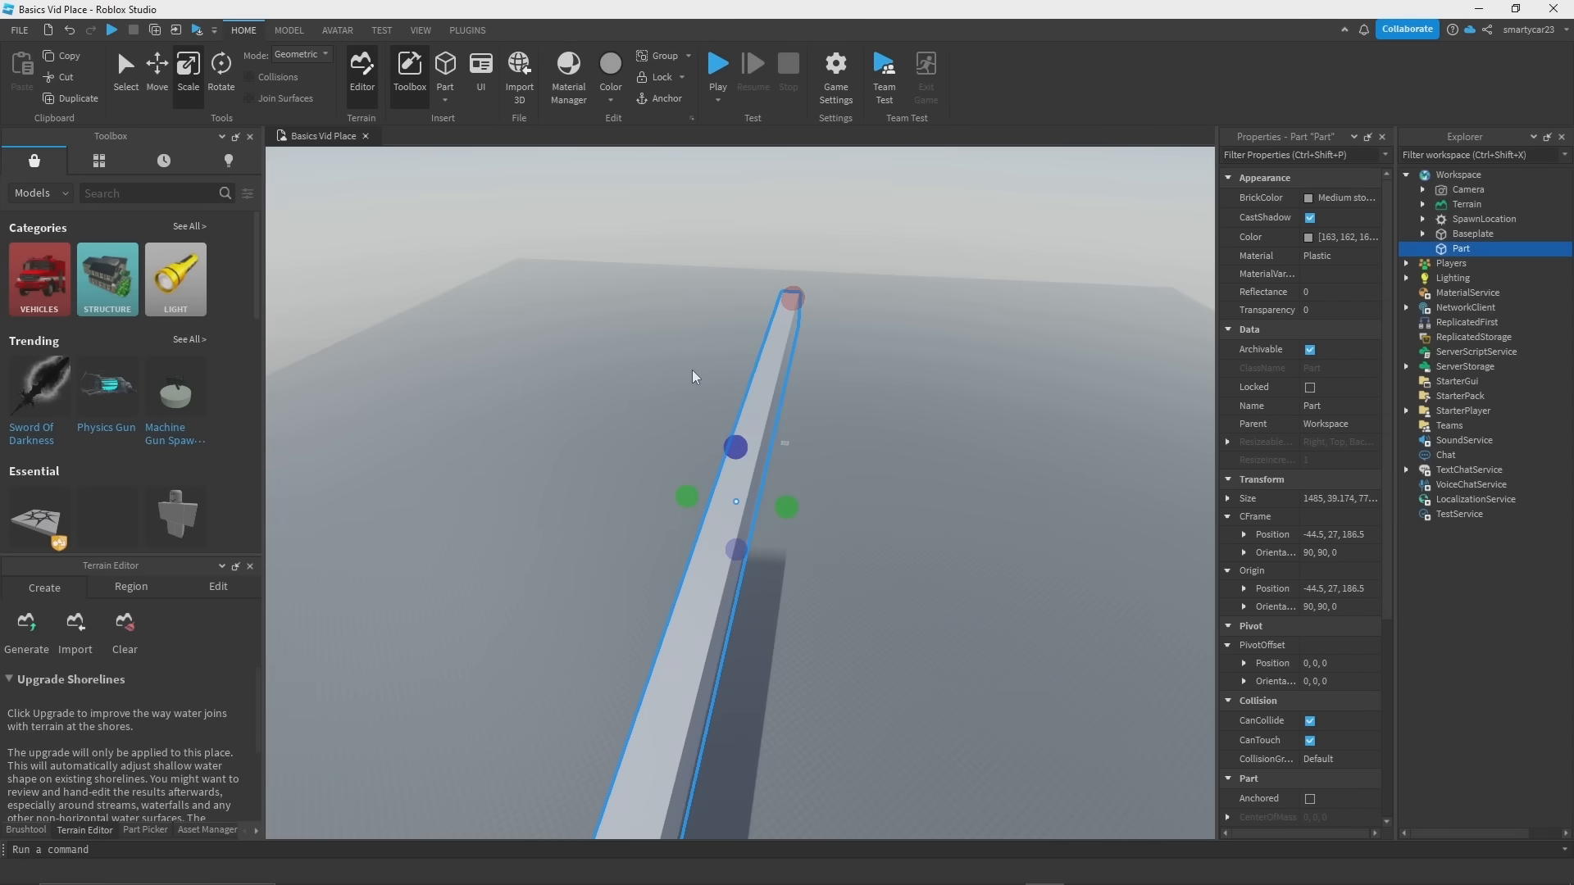
{"action": "key", "text": "ctrl+t"}
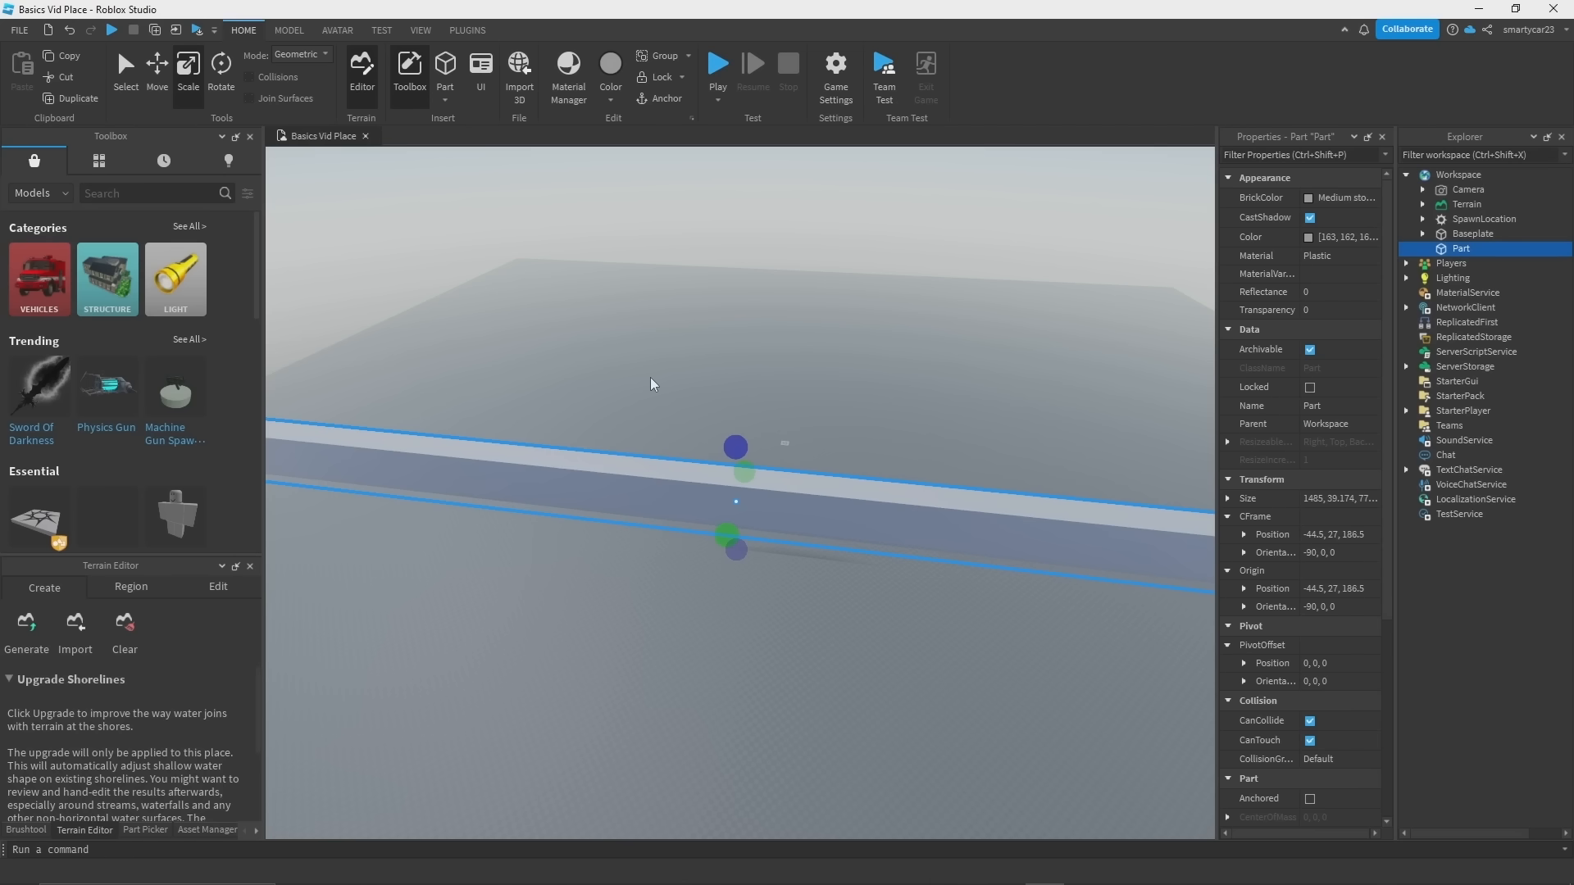
{"action": "key", "text": "ctrl+t"}
{"action": "key", "text": "ctrl+r"}
{"action": "right_click_drag", "start_coordinate": [650, 384], "coordinate": [818, 475]}
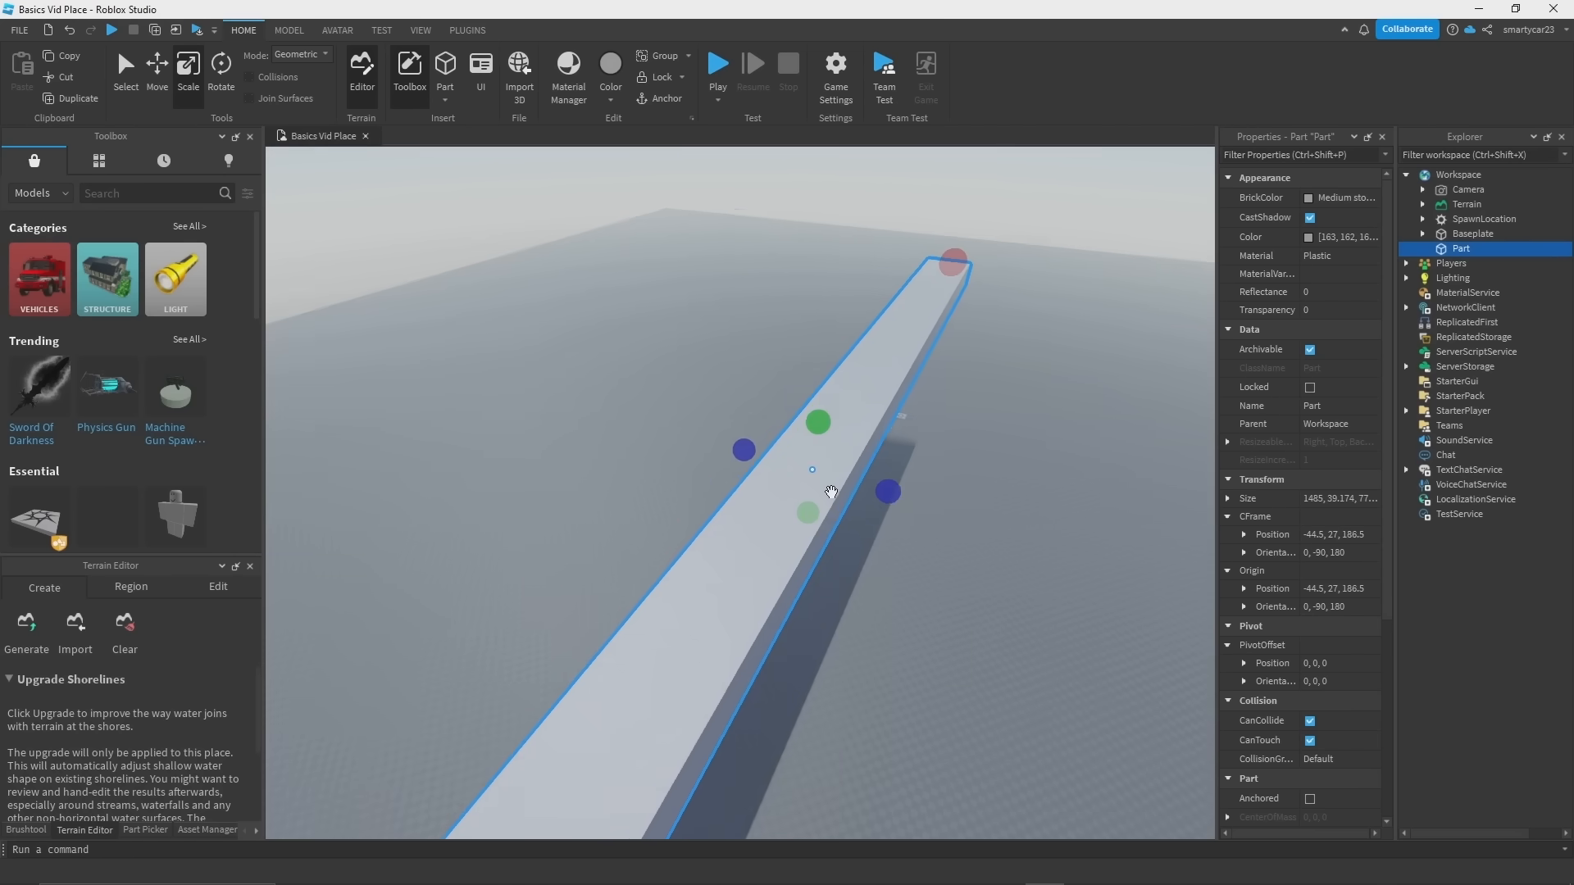
Step: Delete the long part and insert a new block part on the baseplate near the SpawnLocation
{"action": "key", "text": "Delete"}
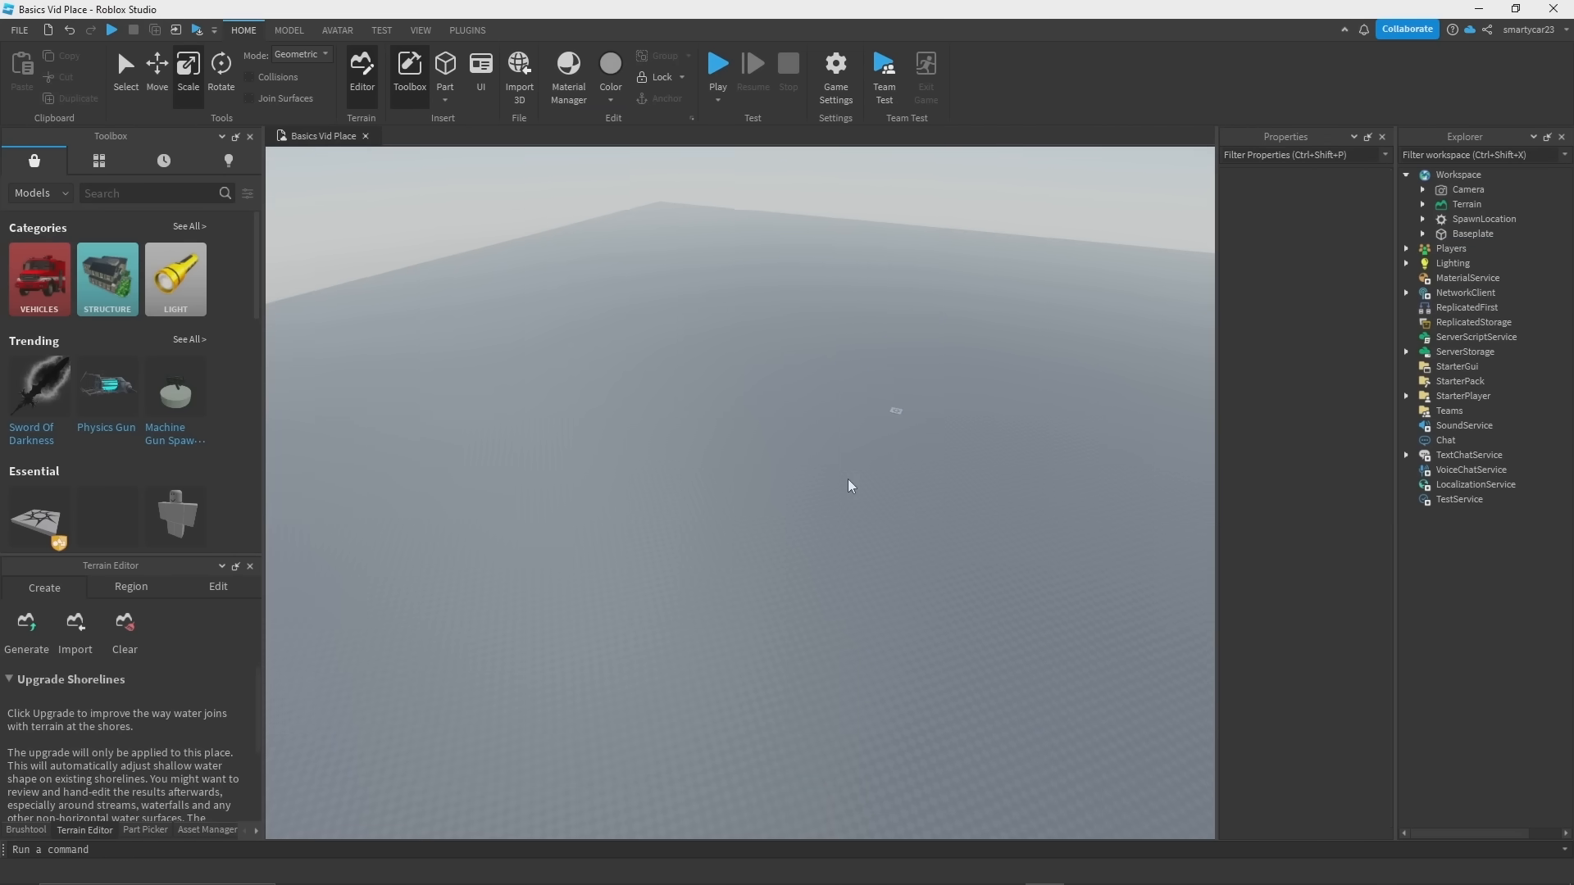
{"action": "scroll", "coordinate": [823, 446], "scroll_direction": "up", "scroll_amount": 5}
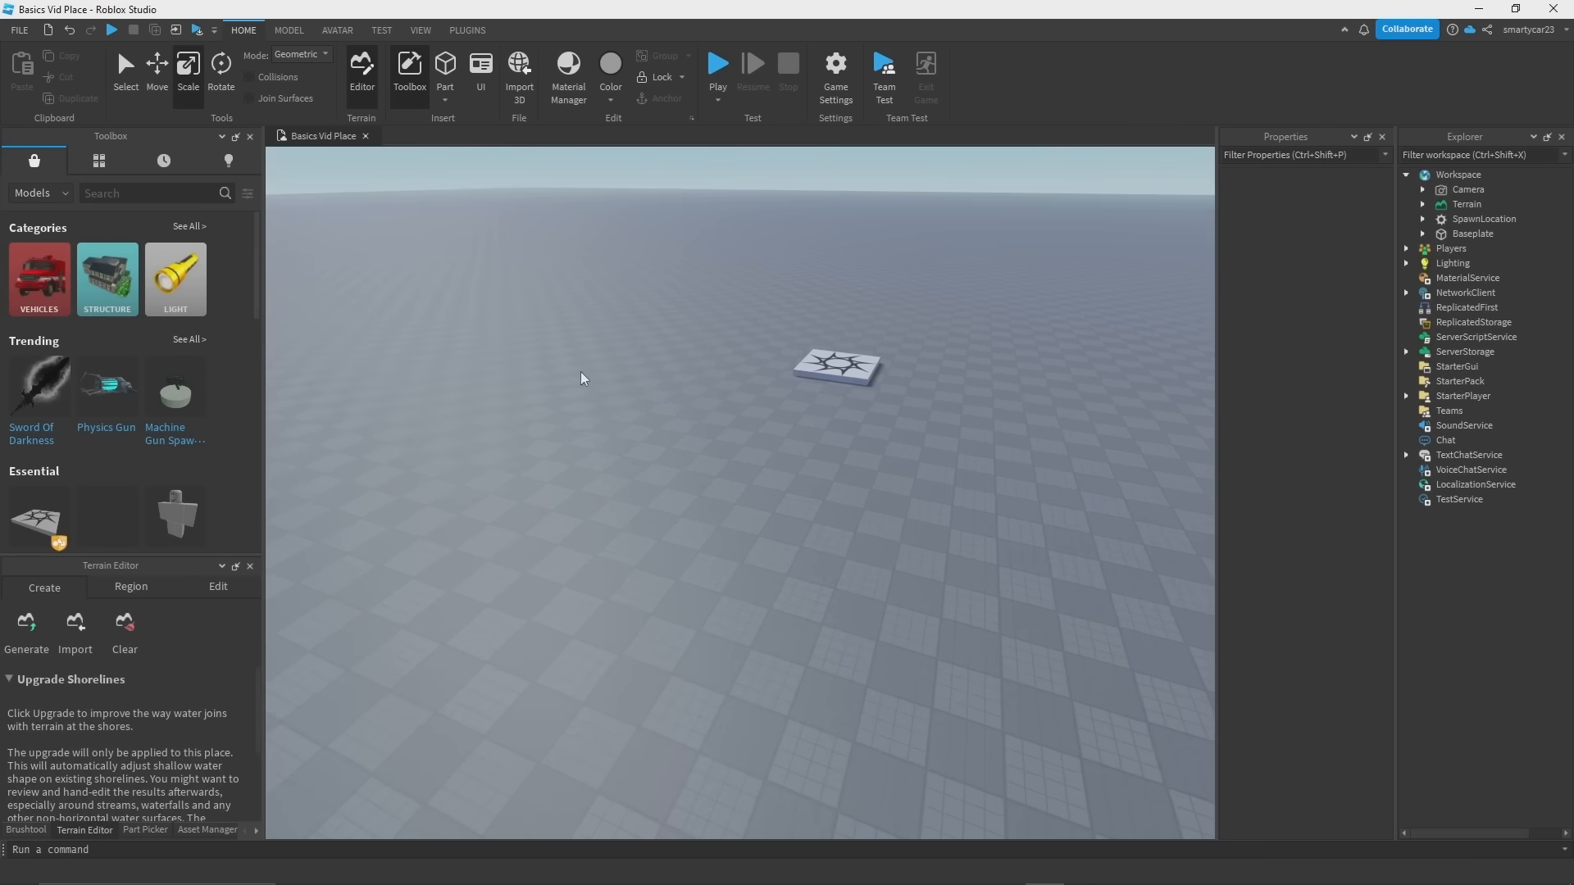
{"action": "left_click", "coordinate": [289, 30]}
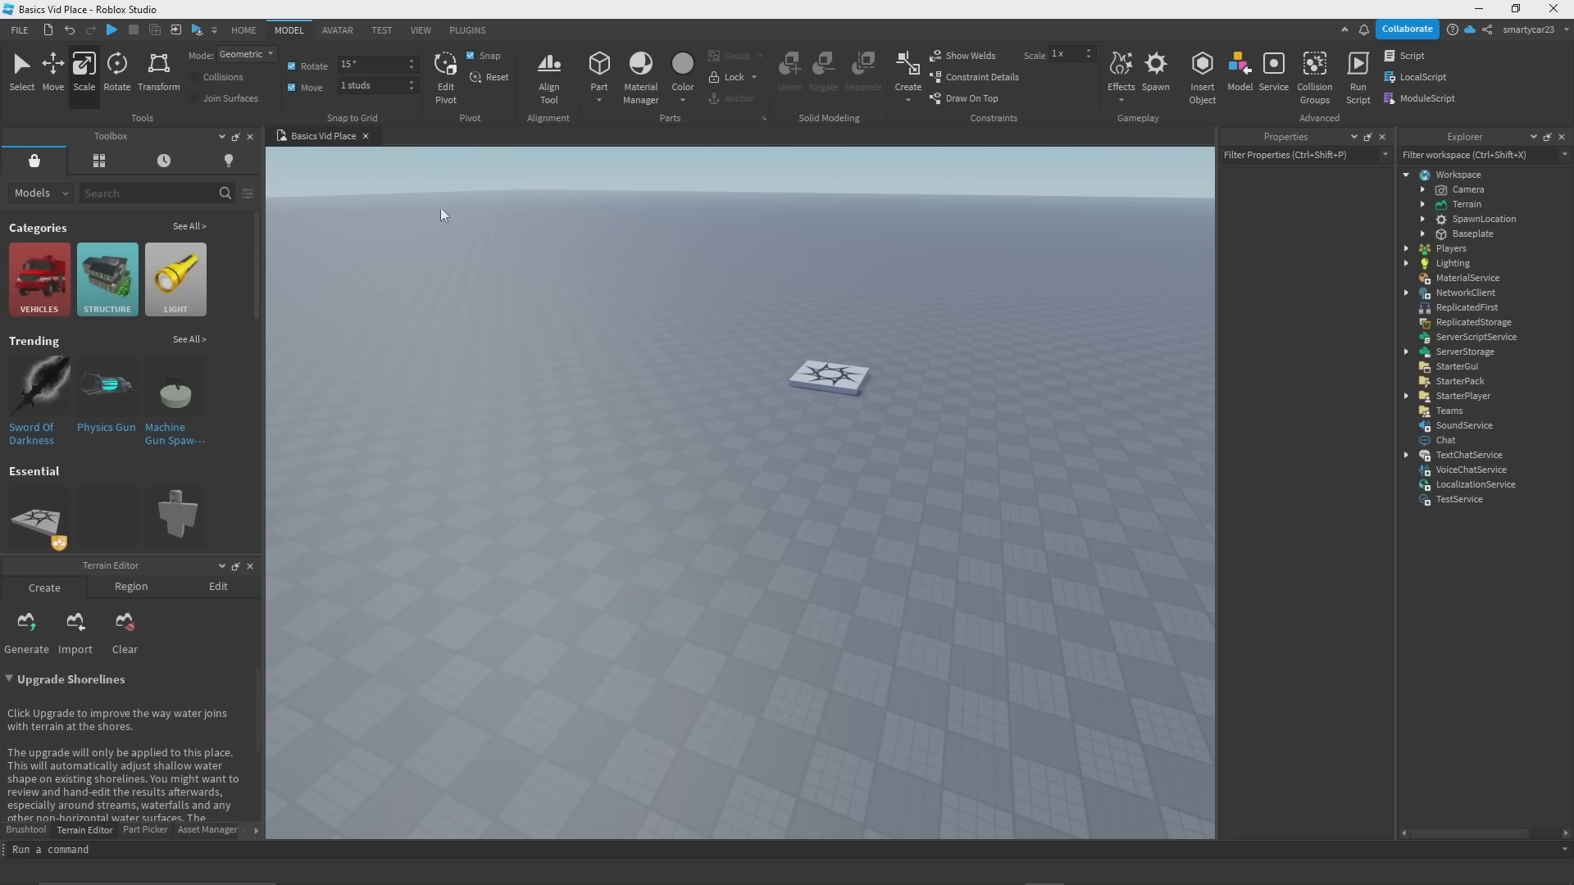
{"action": "scroll", "coordinate": [684, 349], "scroll_direction": "up", "scroll_amount": 5}
{"action": "scroll", "coordinate": [759, 296], "scroll_direction": "down", "scroll_amount": 5}
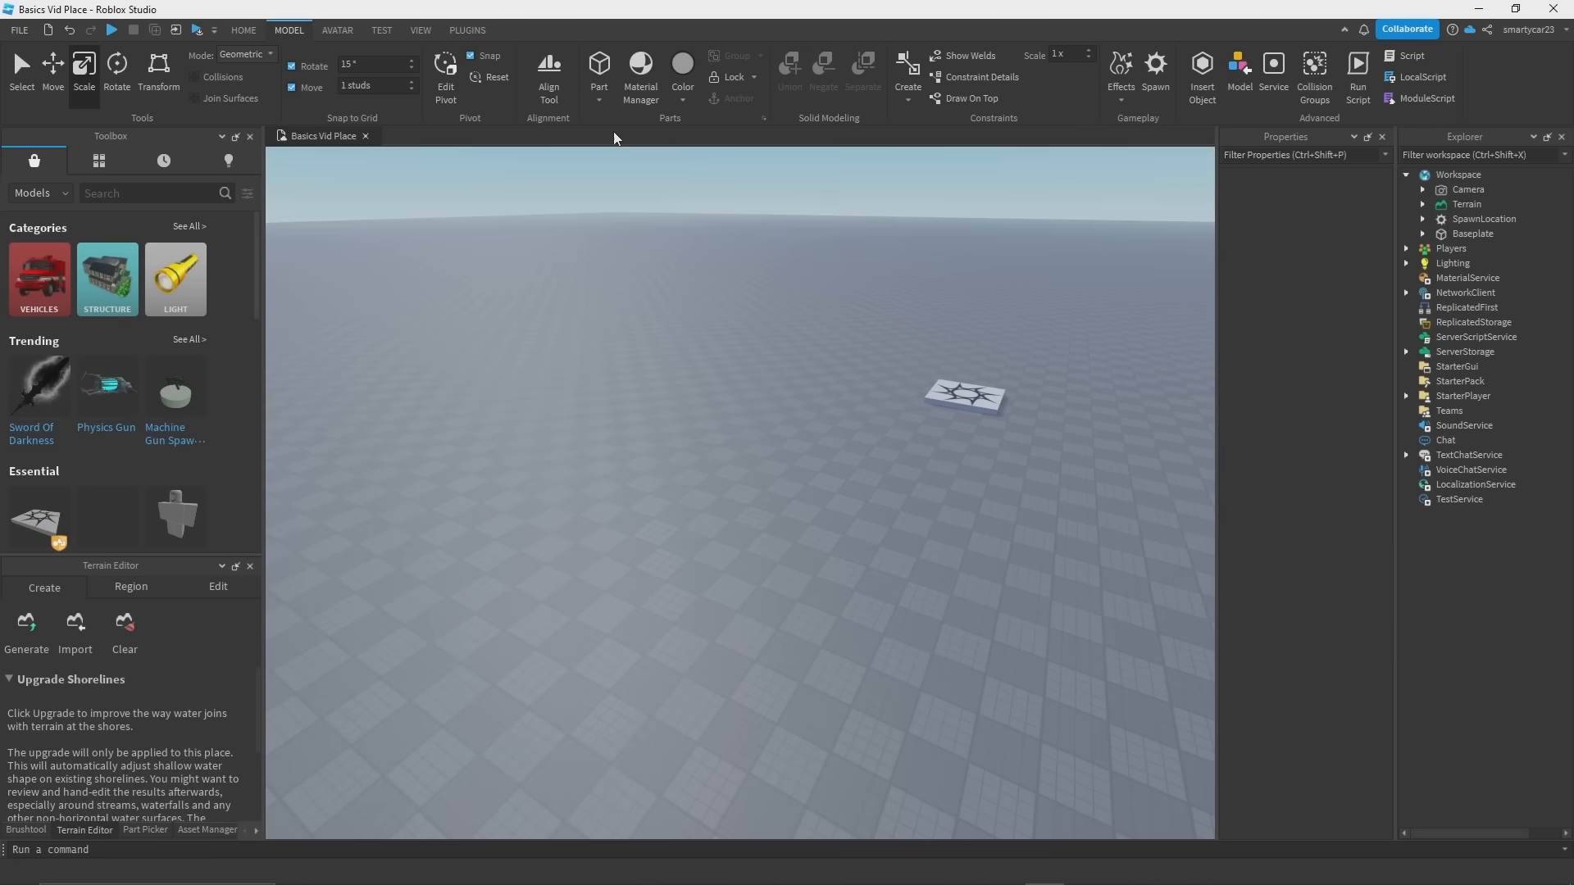
{"action": "left_click", "coordinate": [599, 72]}
{"action": "scroll", "coordinate": [865, 334], "scroll_direction": "up", "scroll_amount": 6}
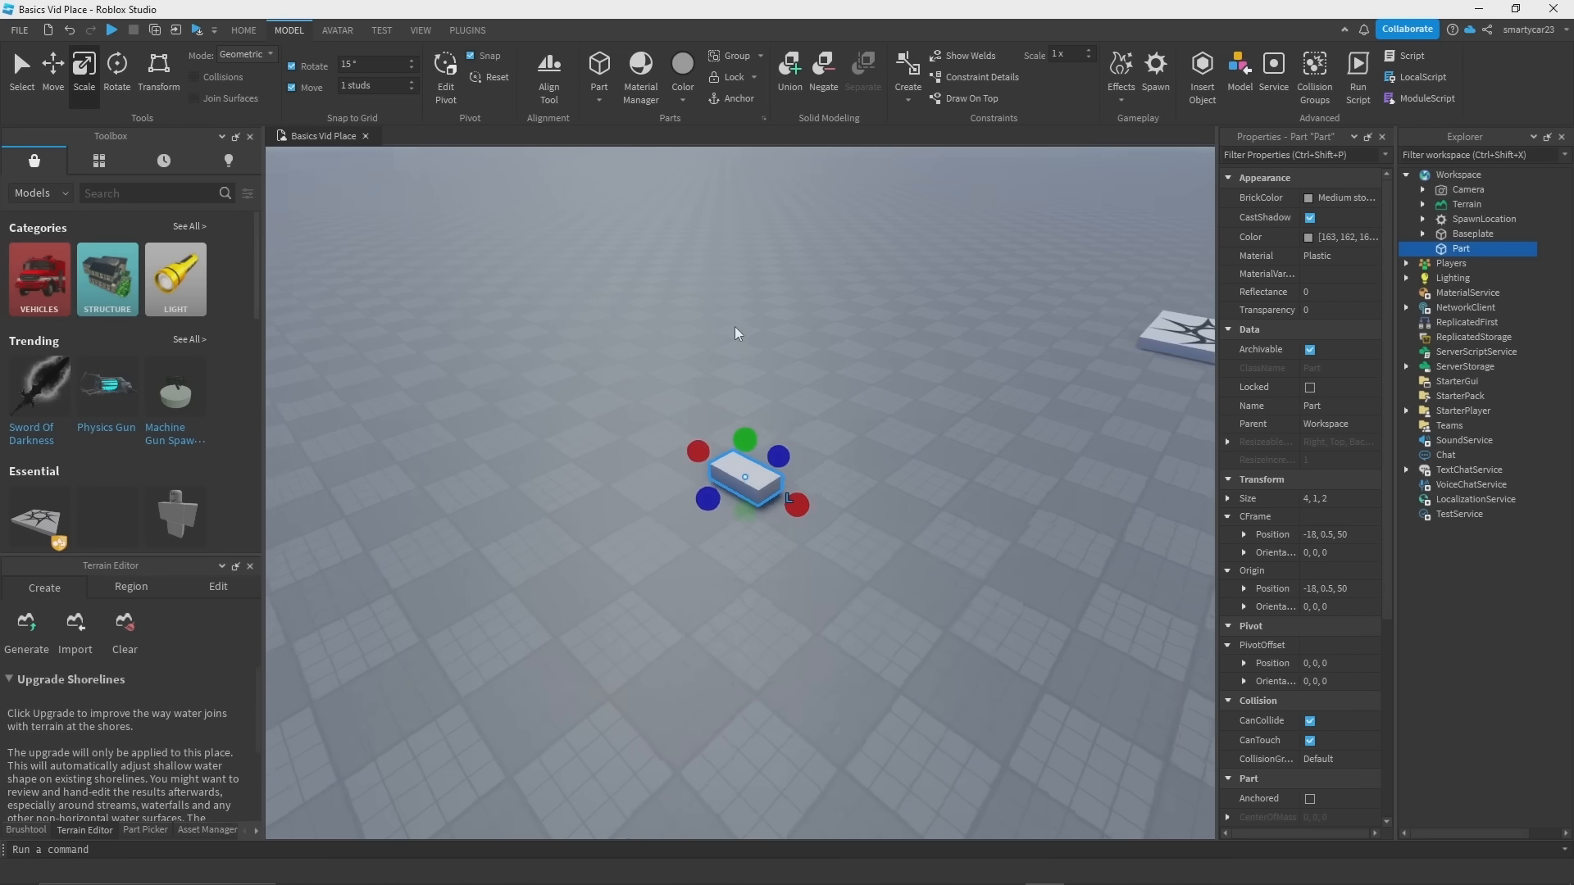
Step: Scale the new block into a bar sized 36, 1, 1 in front of the SpawnLocation
{"action": "key", "text": "d"}
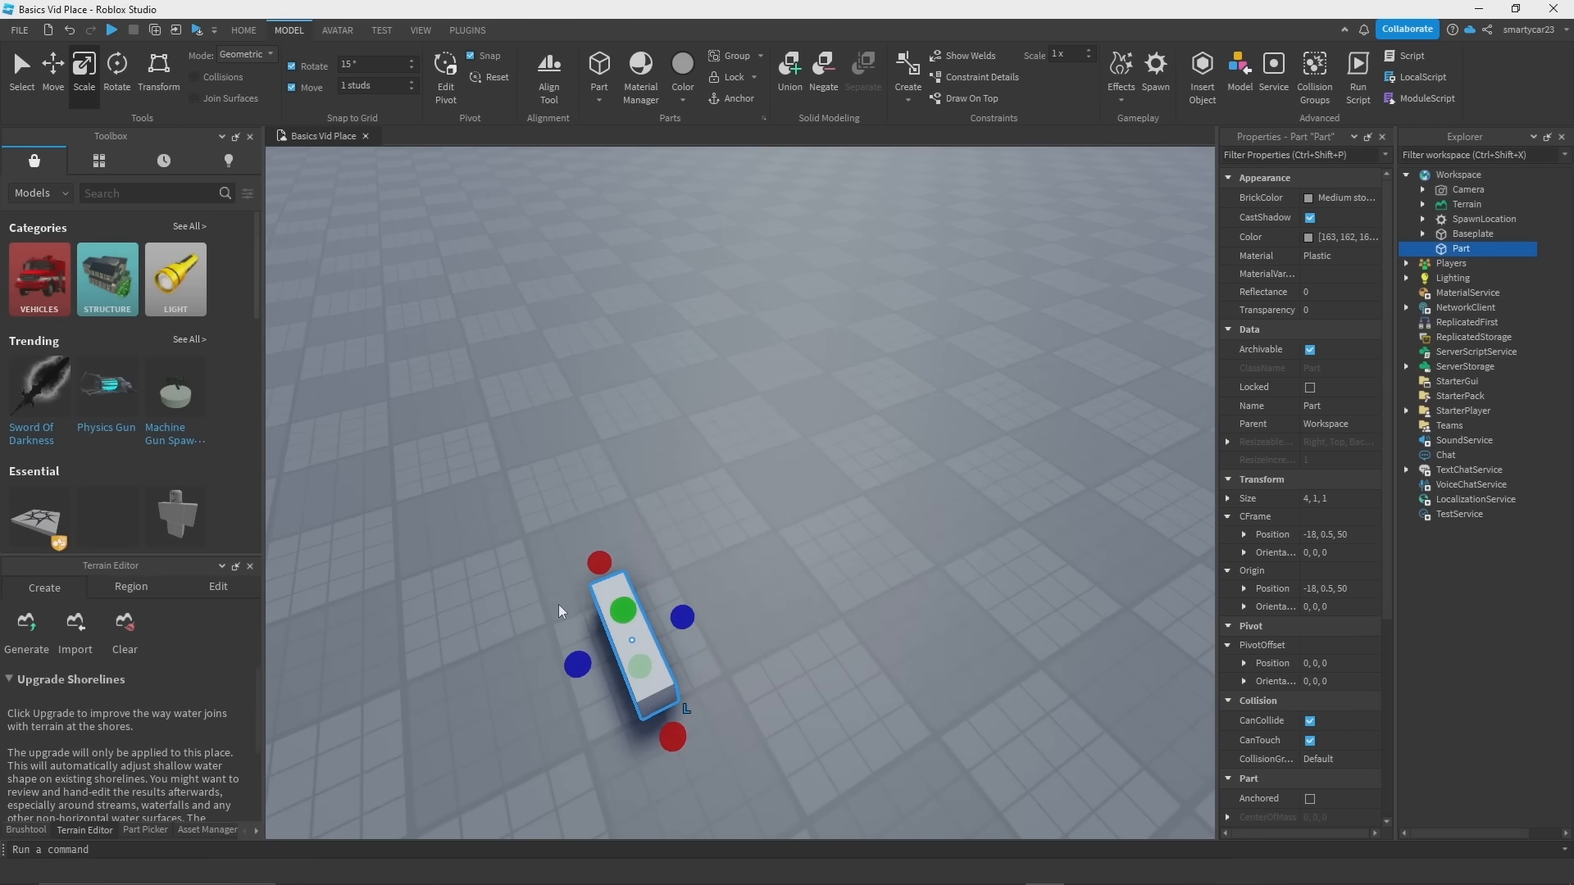
{"action": "right_click_drag", "start_coordinate": [559, 611], "coordinate": [565, 587]}
{"action": "key", "text": "a"}
{"action": "left_click_drag", "start_coordinate": [846, 698], "coordinate": [896, 700]}
{"action": "key", "text": "a"}
{"action": "right_click_drag", "start_coordinate": [896, 699], "coordinate": [933, 703]}
{"action": "left_click", "coordinate": [931, 704]}
{"action": "left_click_drag", "start_coordinate": [924, 710], "coordinate": [924, 731]}
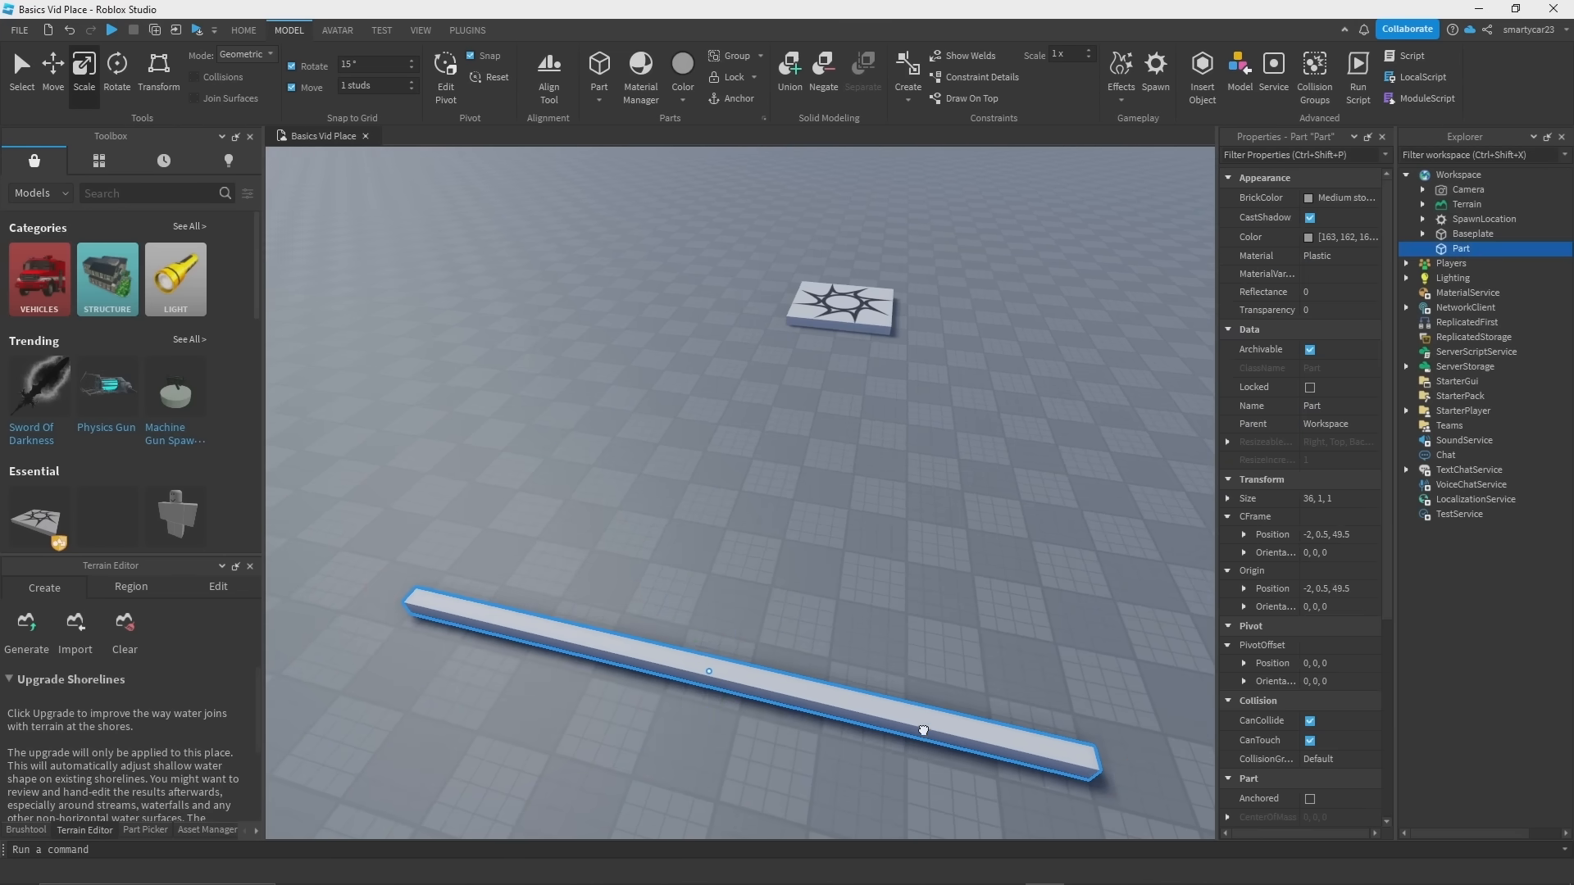
Step: Raise the bar into a wall 14 high and duplicate it, shortening the copy to a length of 31
{"action": "left_click_drag", "start_coordinate": [713, 674], "coordinate": [707, 597]}
{"action": "right_click_drag", "start_coordinate": [707, 598], "coordinate": [745, 544]}
{"action": "scroll", "coordinate": [644, 292], "scroll_direction": "down", "scroll_amount": 1}
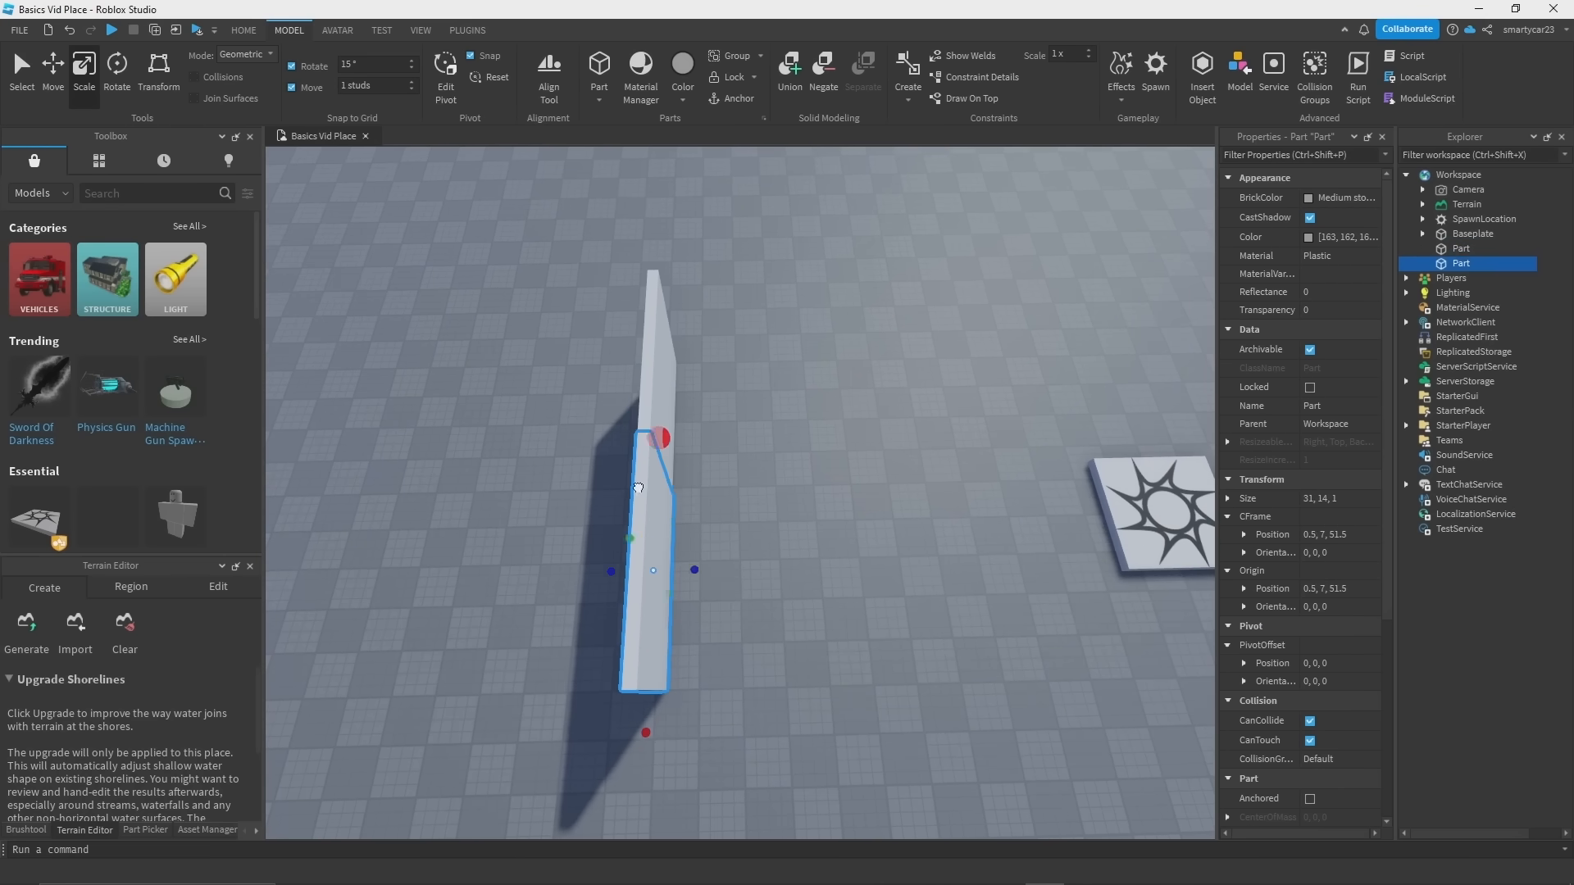
Step: Reshape the copy into a perpendicular wall sized 1, 14, 40 that meets the first wall's end at a corner
{"action": "left_click_drag", "start_coordinate": [703, 687], "coordinate": [900, 673]}
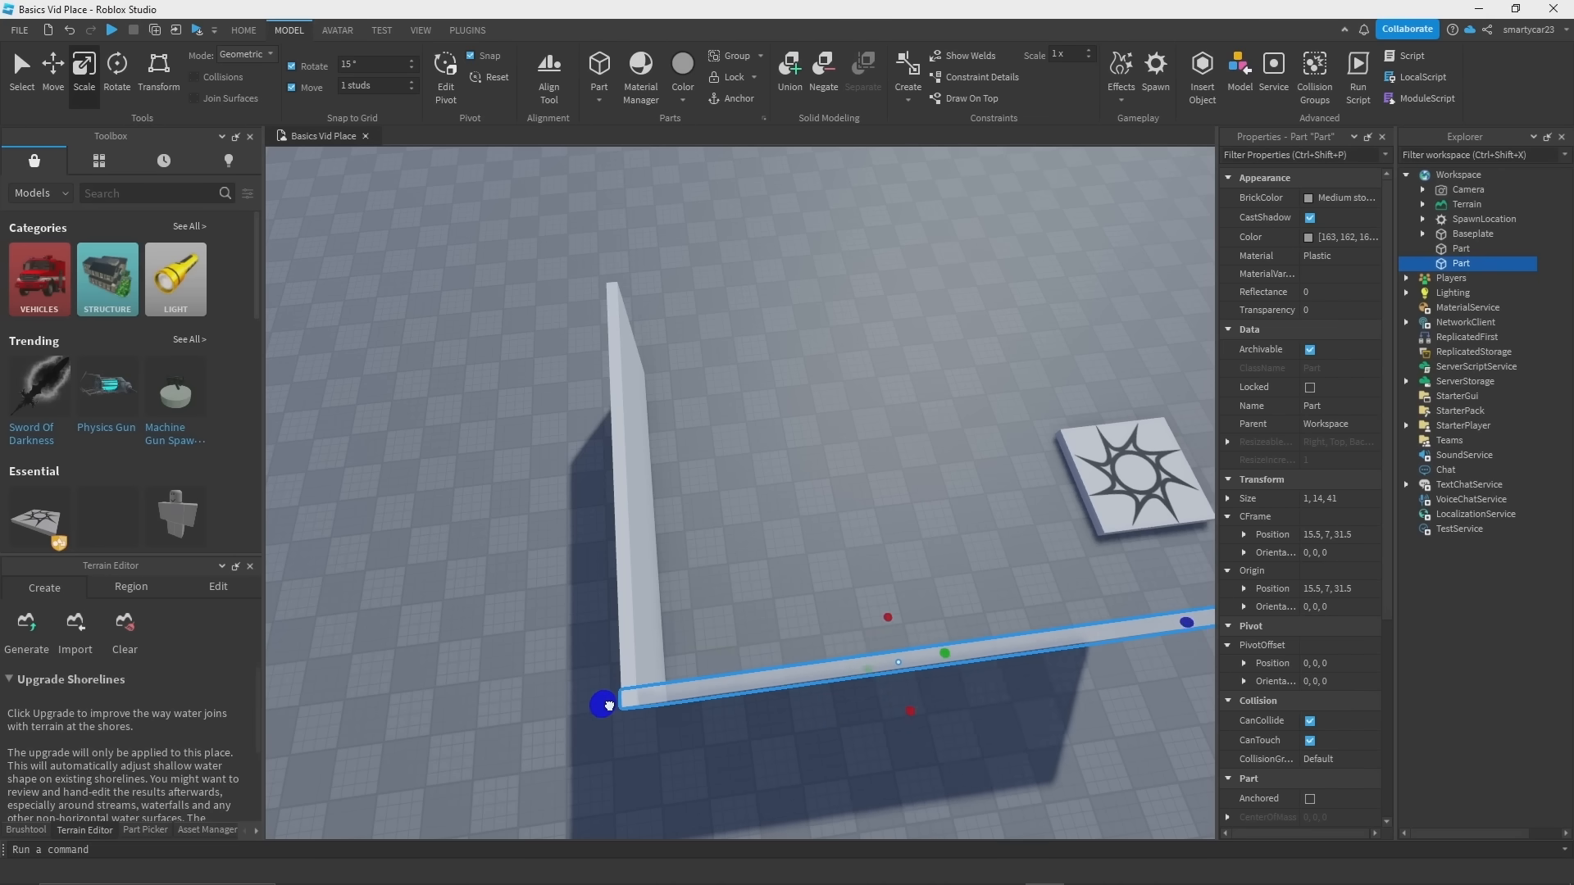
{"action": "right_click_drag", "start_coordinate": [599, 720], "coordinate": [600, 720]}
{"action": "scroll", "coordinate": [599, 720], "scroll_direction": "up", "scroll_amount": 3}
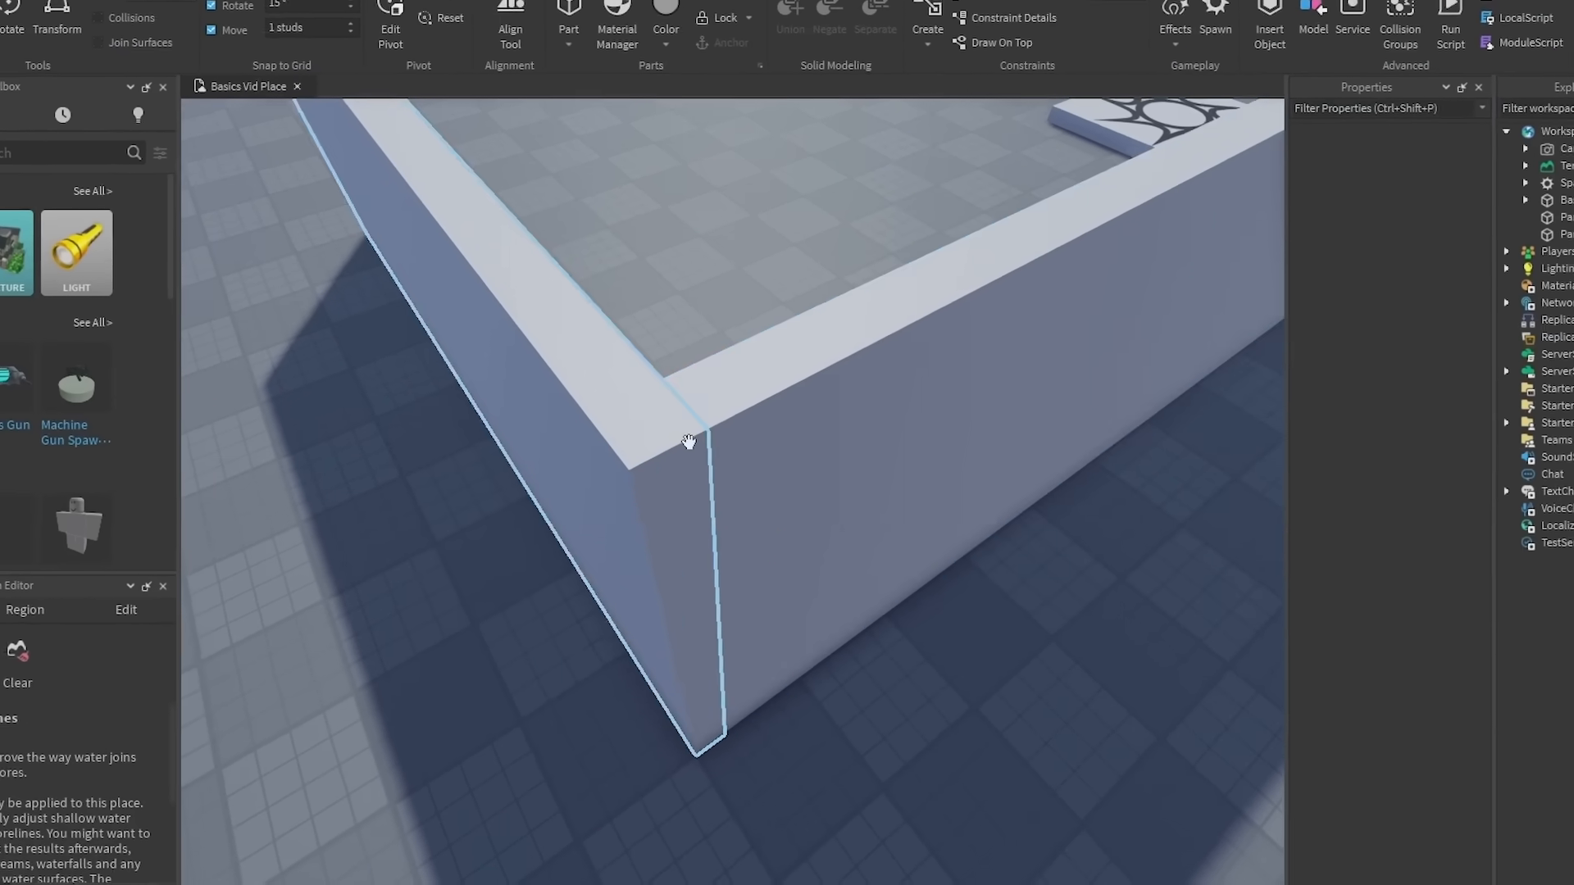
Step: Set the perpendicular wall's BrickColor to Teal, clear the selection and check where the two walls overlap at the corner
{"action": "left_click", "coordinate": [777, 428]}
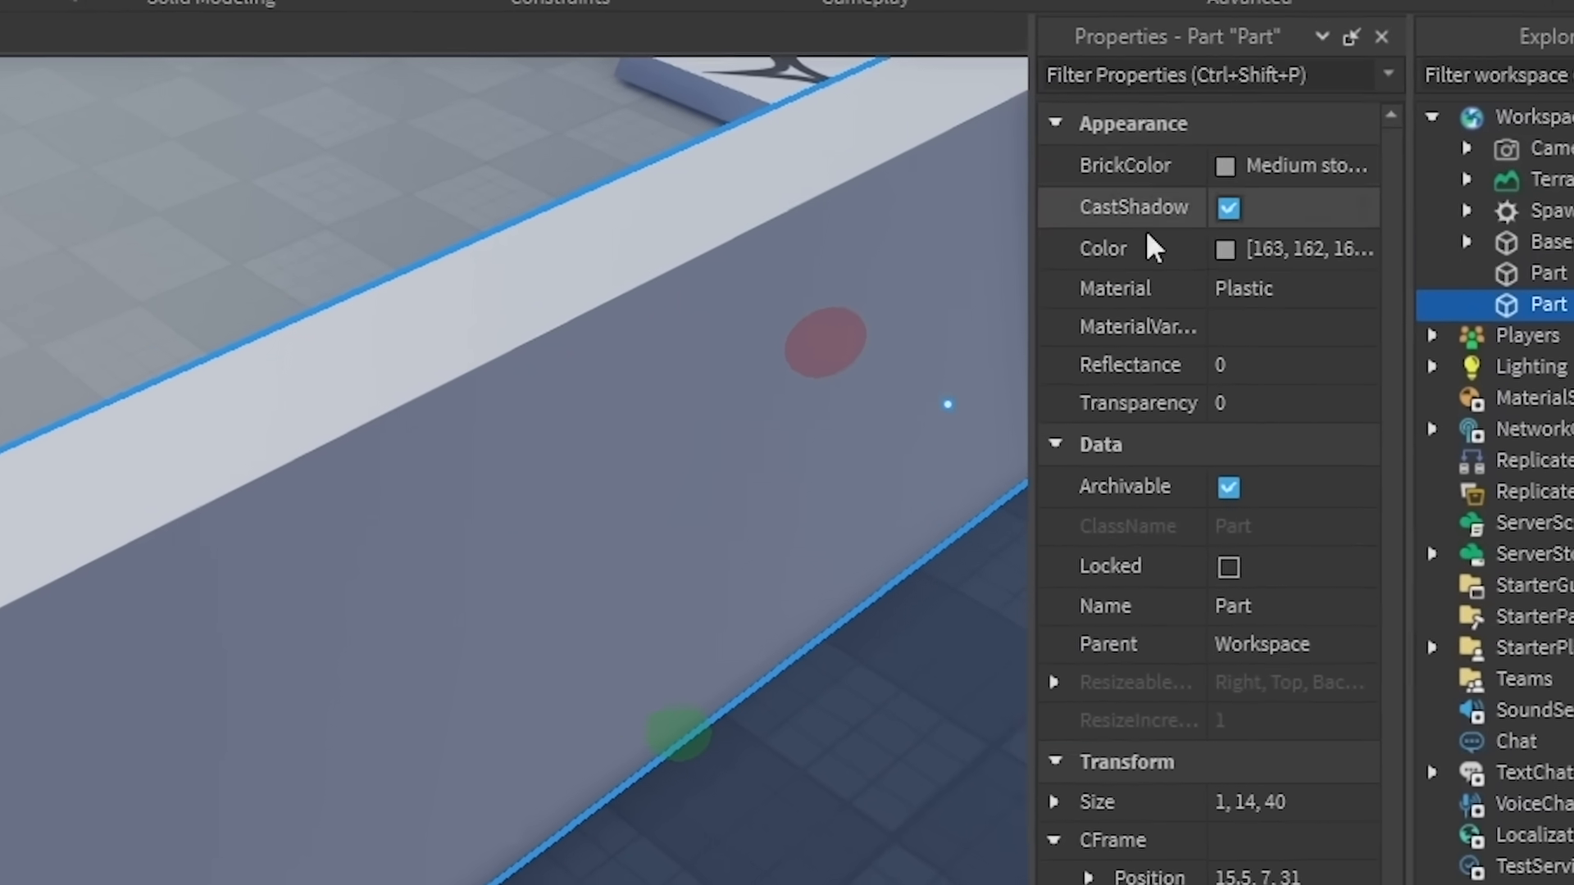
{"action": "left_click", "coordinate": [1189, 160]}
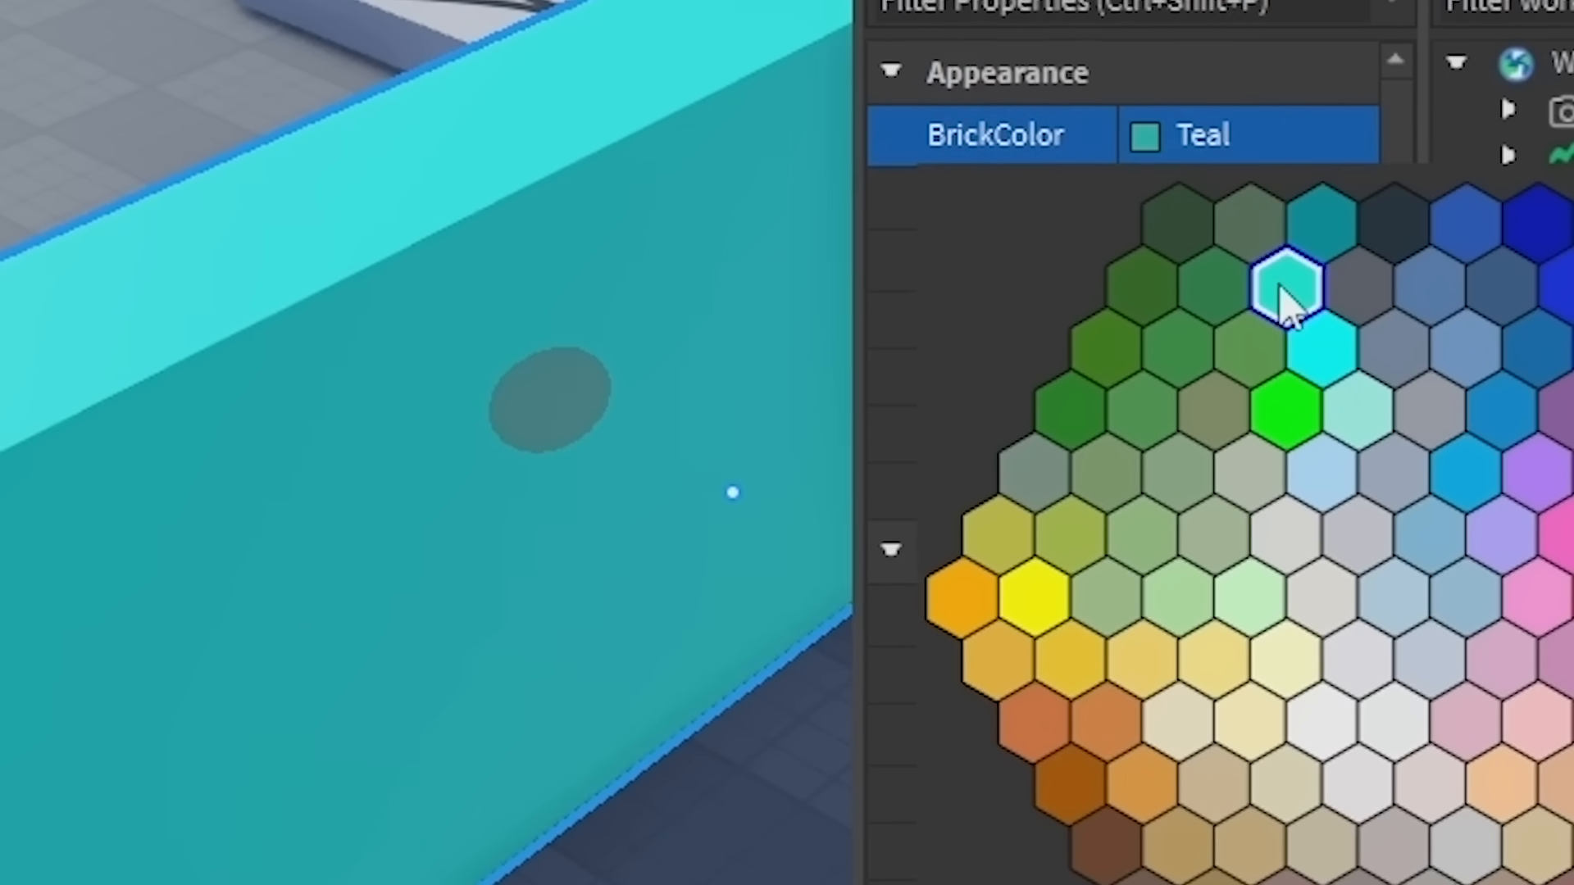
{"action": "left_click", "coordinate": [1284, 283]}
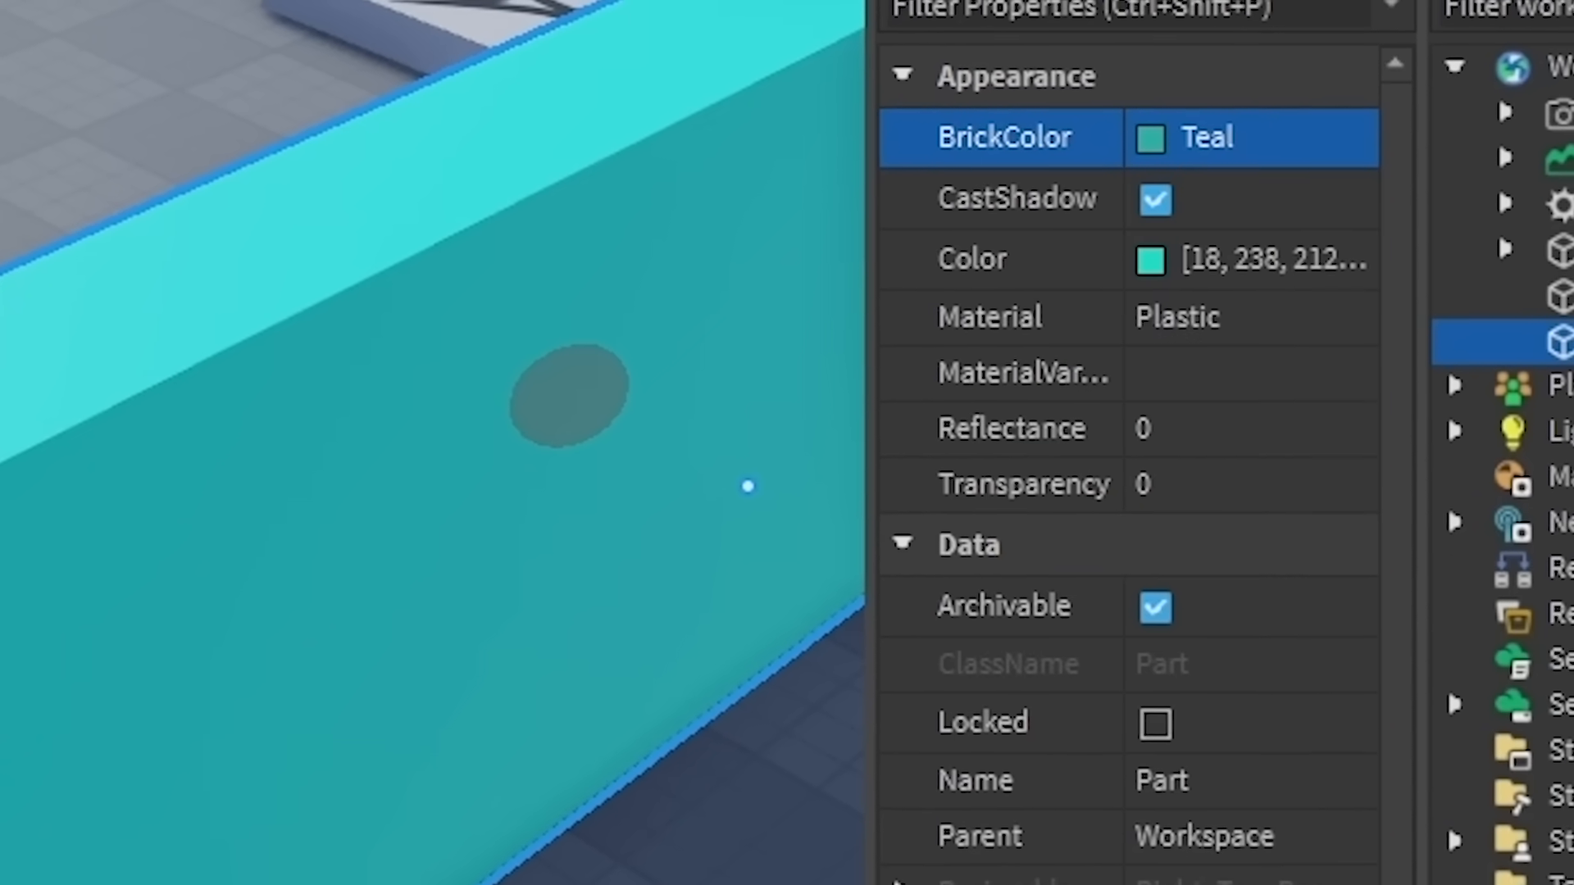
{"action": "left_click", "coordinate": [942, 752]}
{"action": "right_click_drag", "start_coordinate": [942, 752], "coordinate": [999, 689]}
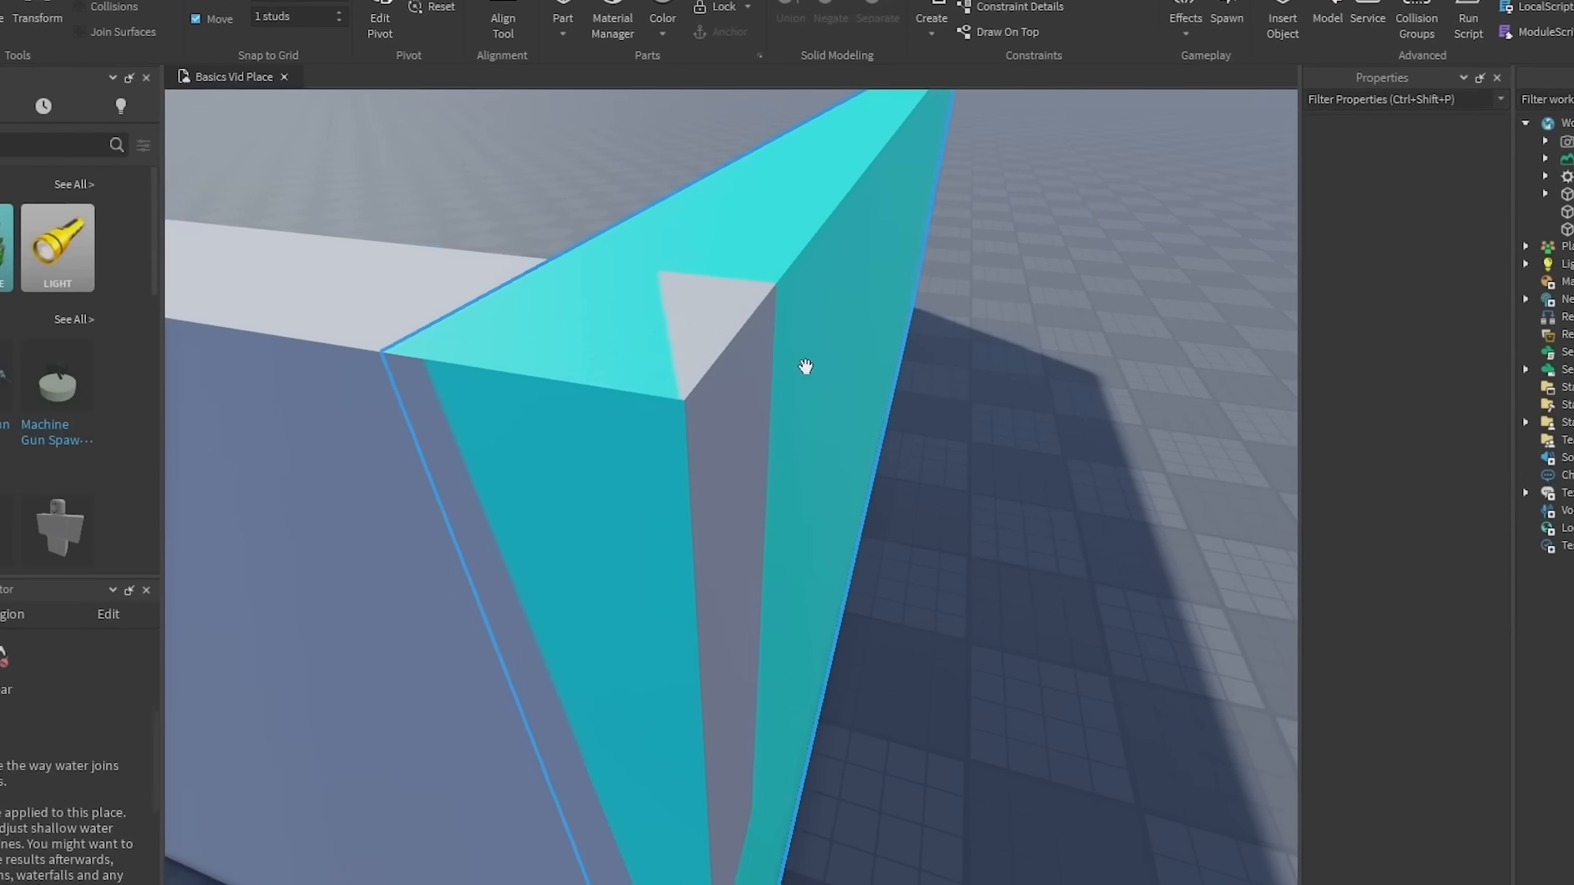
{"action": "right_click_drag", "start_coordinate": [800, 382], "coordinate": [735, 482]}
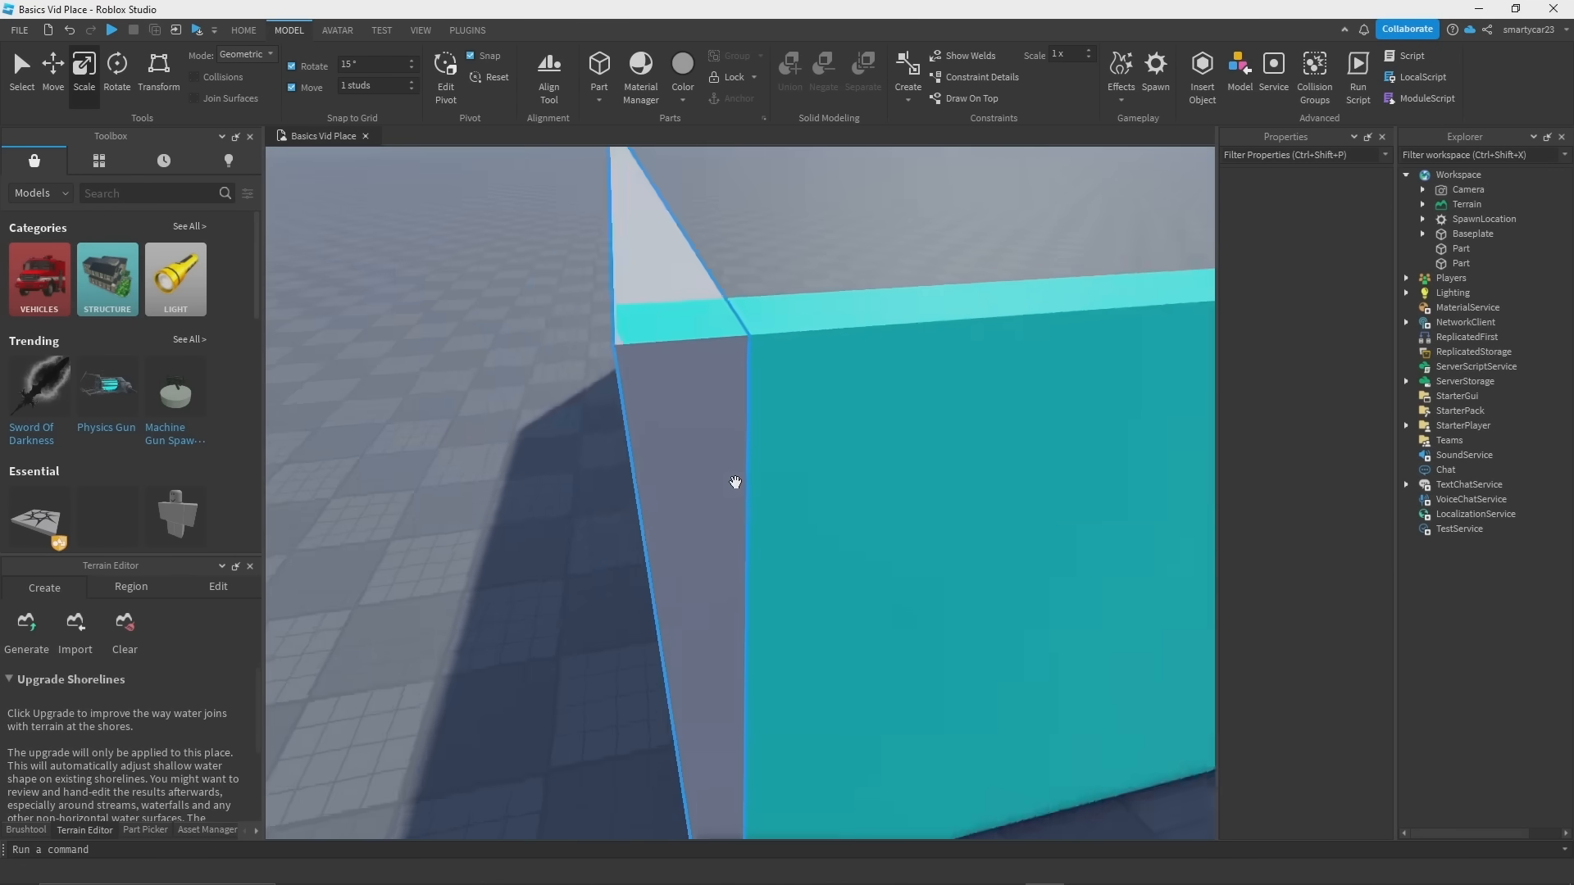
Step: Select the teal perpendicular wall and set its BrickColor to Medium stone grey
{"action": "left_click", "coordinate": [830, 395]}
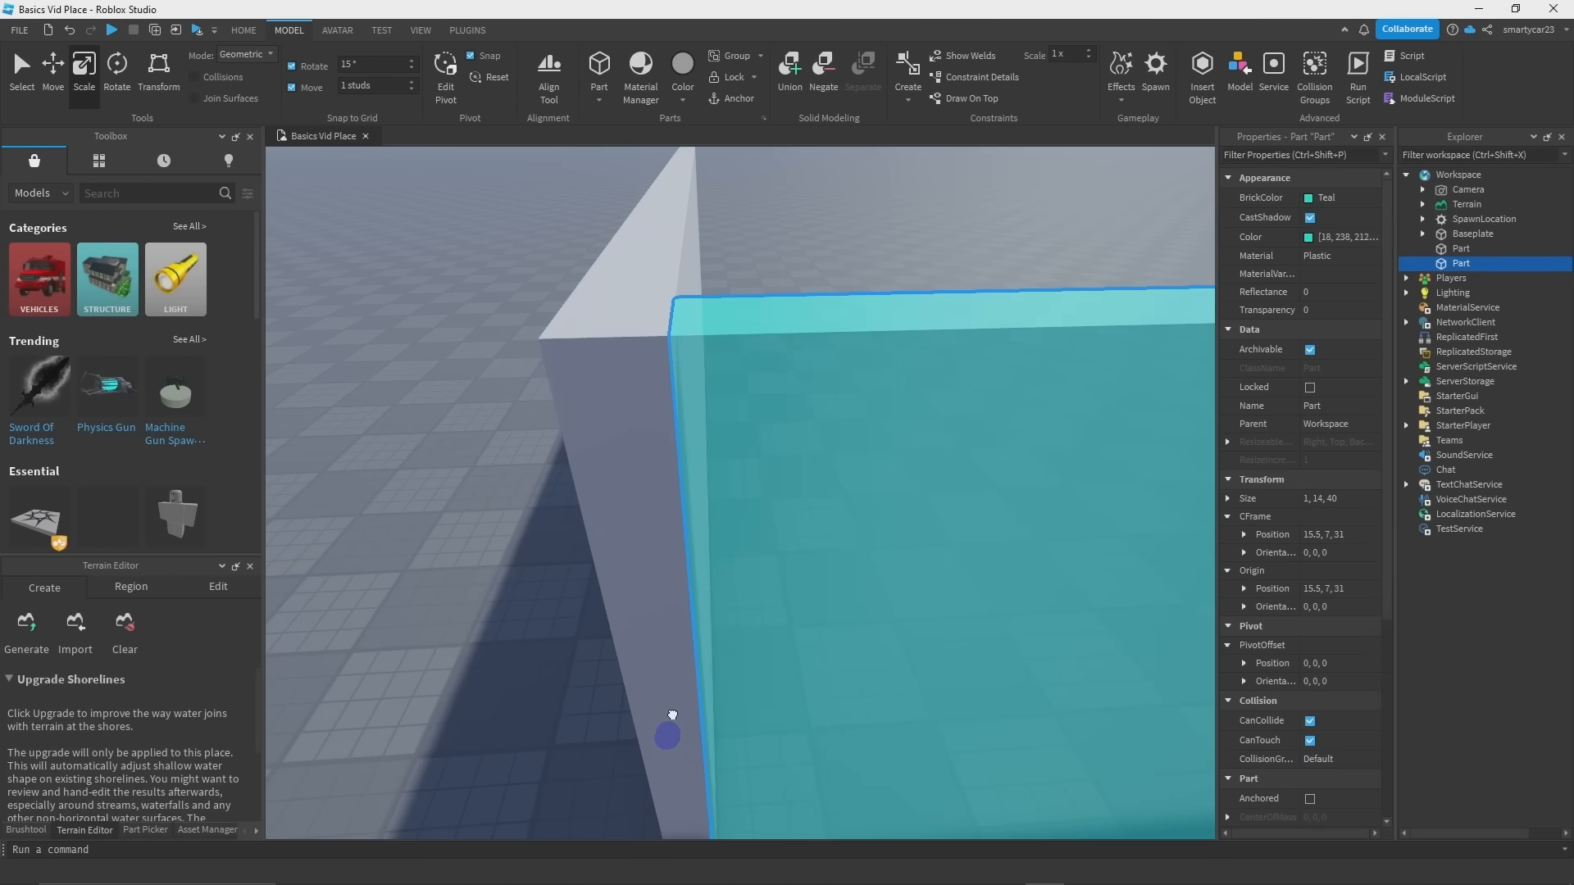
{"action": "right_click_drag", "start_coordinate": [961, 350], "coordinate": [951, 354]}
{"action": "left_click", "coordinate": [1312, 198]}
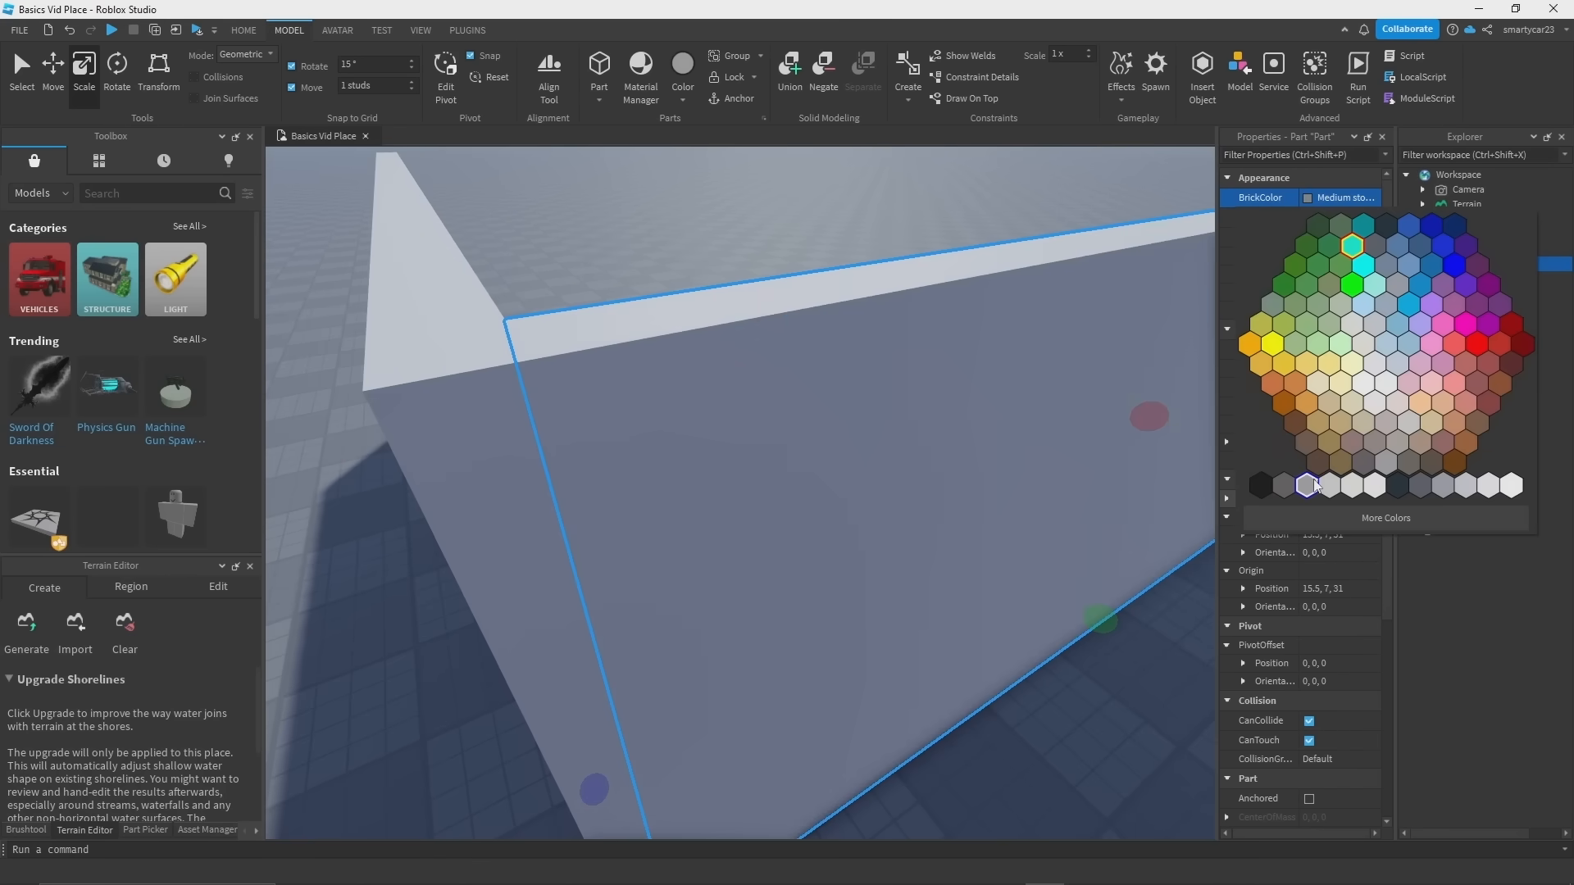
{"action": "left_click", "coordinate": [1308, 485]}
{"action": "right_click_drag", "start_coordinate": [902, 271], "coordinate": [799, 416]}
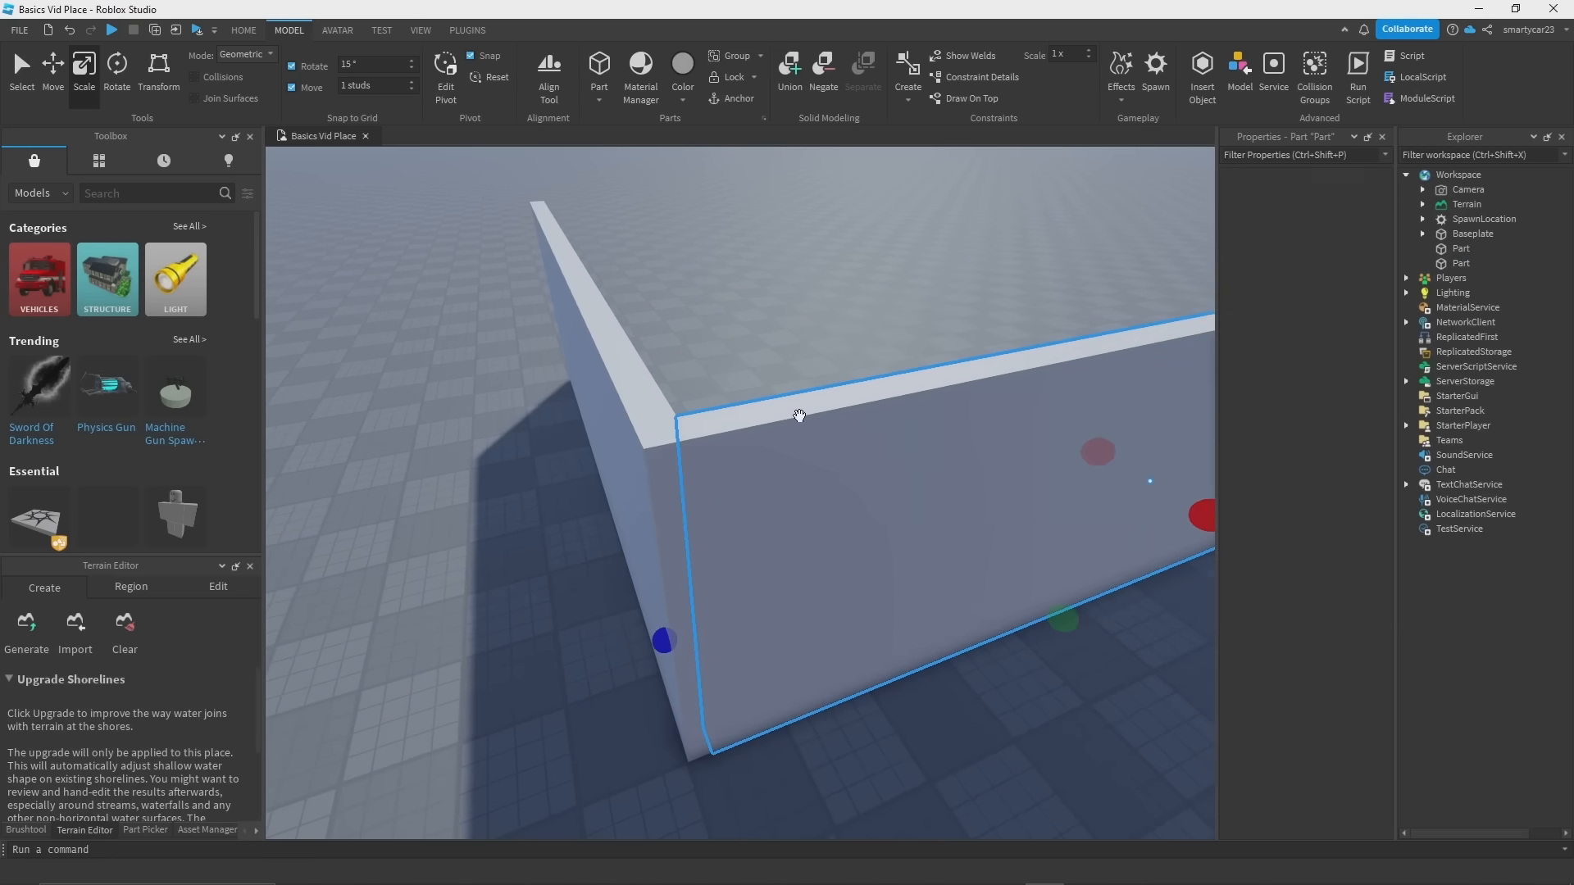
Step: Look at the perpendicular wall's Color picker and its BrickColor palette, closing each one without choosing a colour
{"action": "left_click", "coordinate": [799, 416]}
{"action": "scroll", "coordinate": [758, 610], "scroll_direction": "up", "scroll_amount": 2}
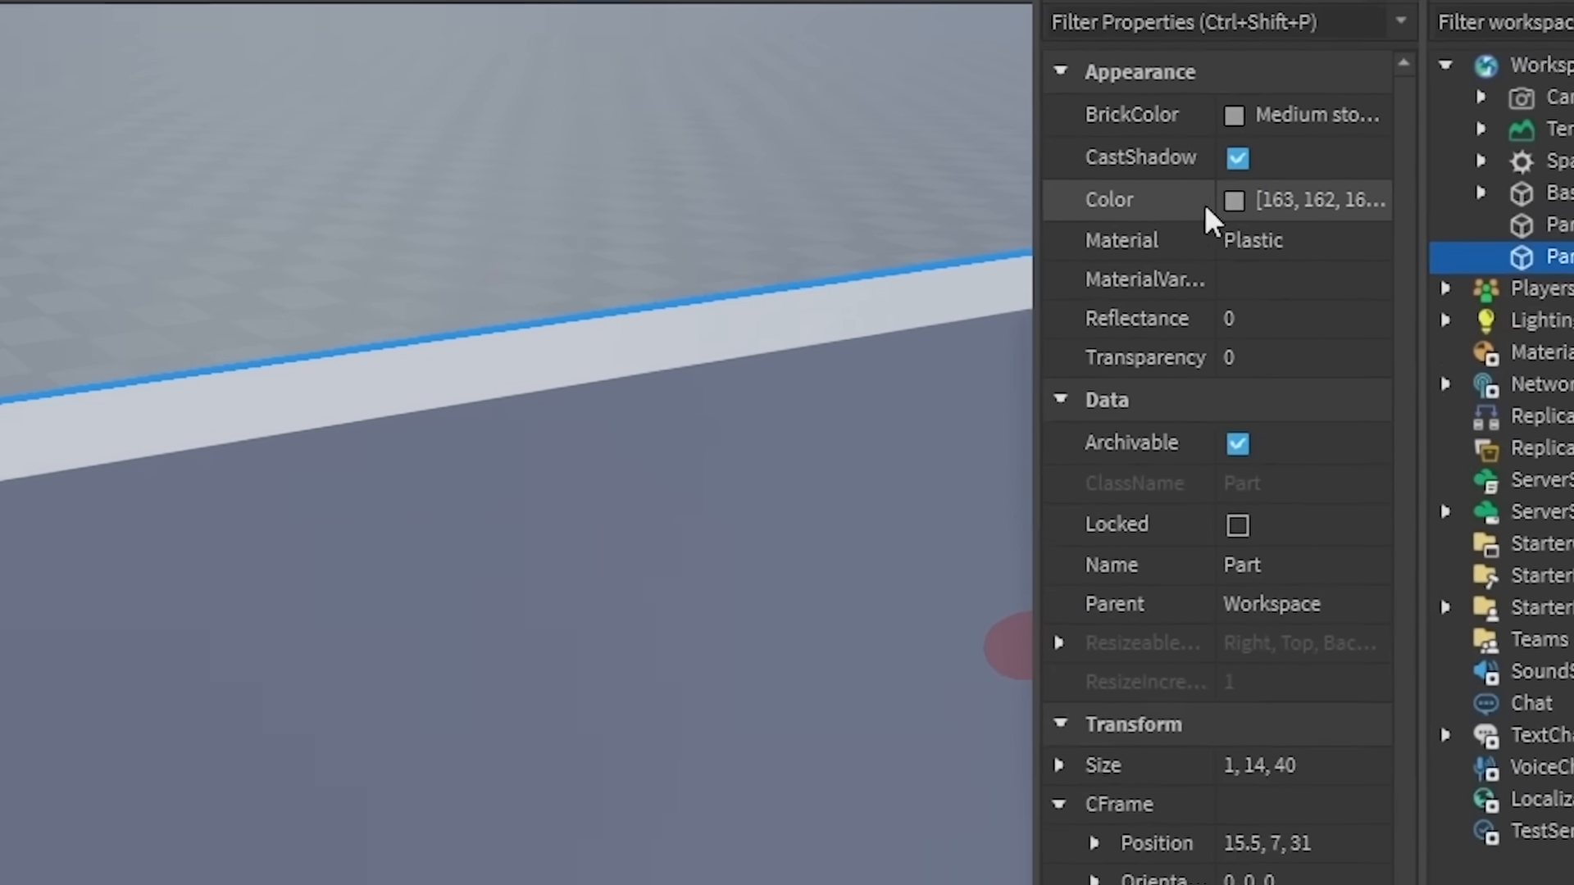
{"action": "left_click", "coordinate": [1198, 179]}
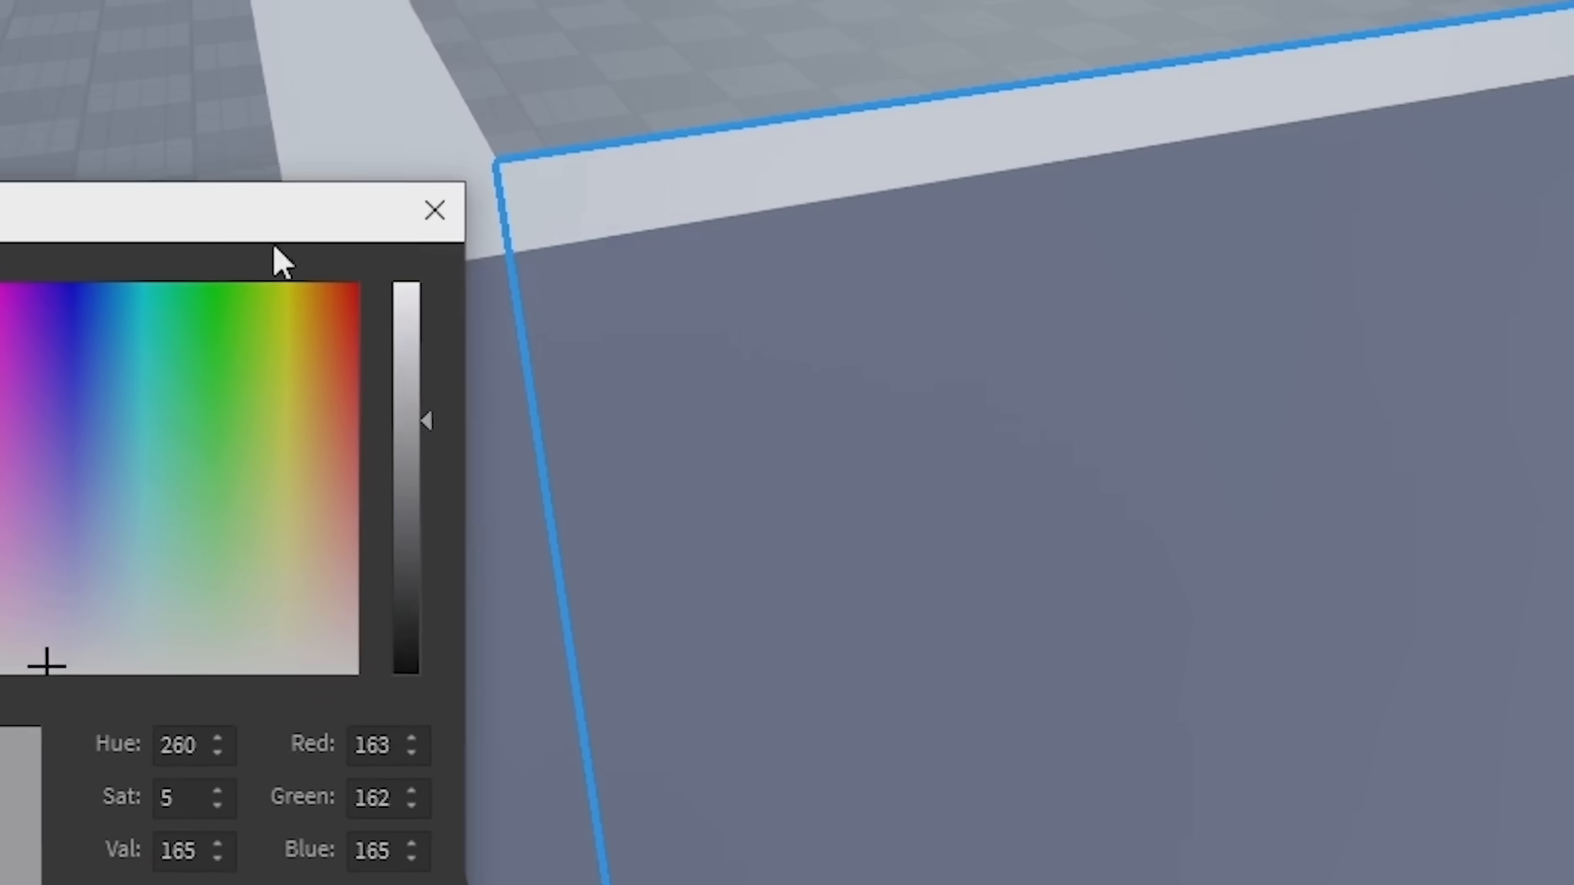
{"action": "left_click", "coordinate": [380, 456]}
{"action": "left_click_drag", "start_coordinate": [787, 365], "coordinate": [799, 254]}
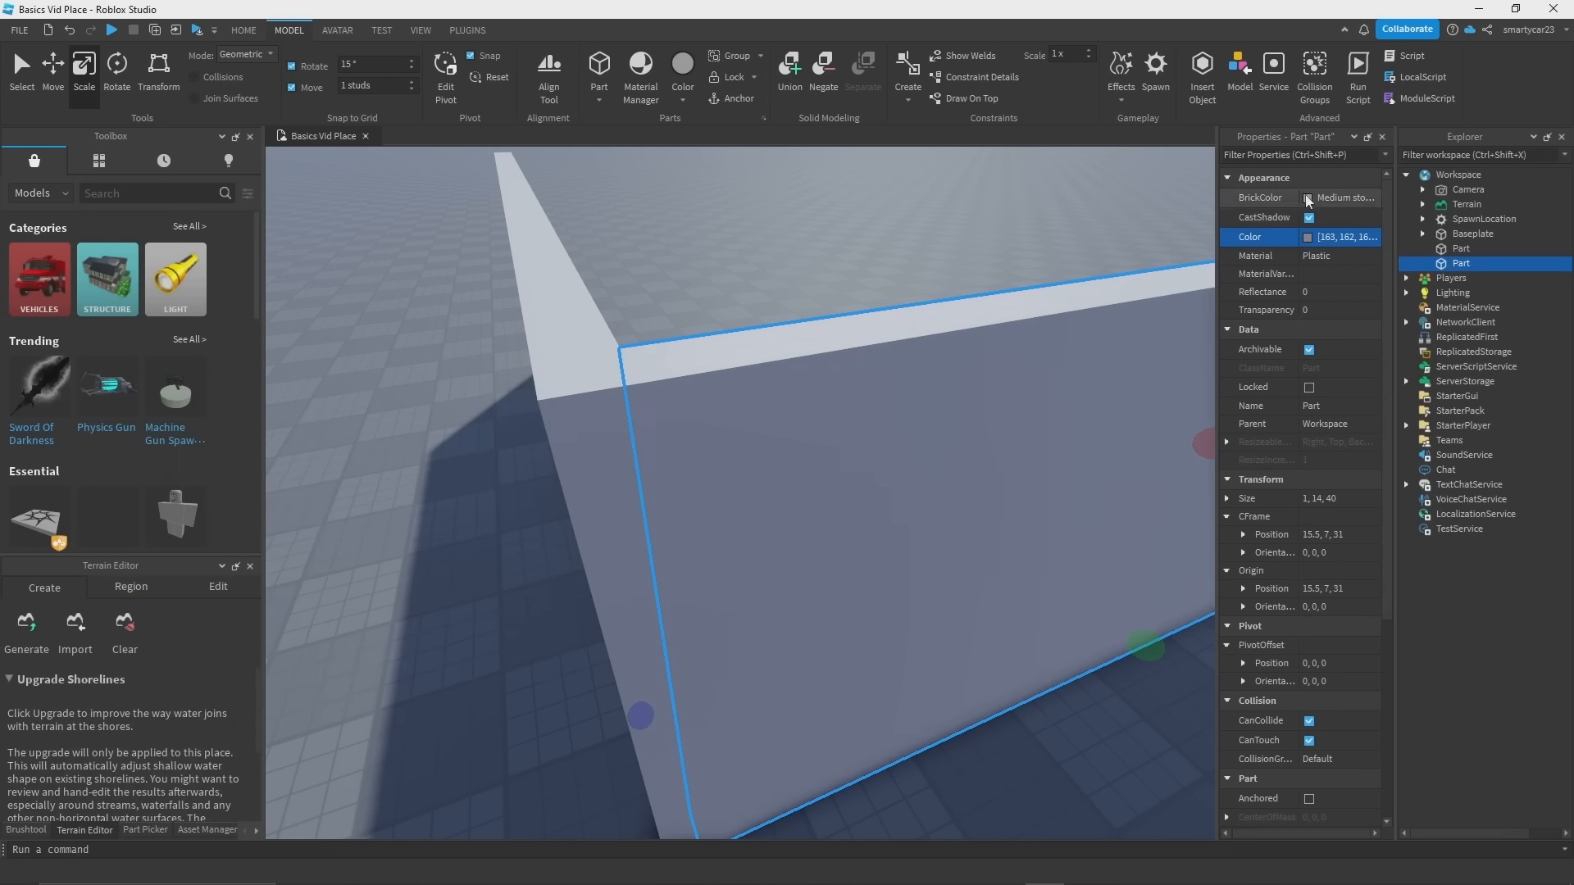
{"action": "left_click", "coordinate": [1337, 198]}
{"action": "left_click", "coordinate": [857, 246]}
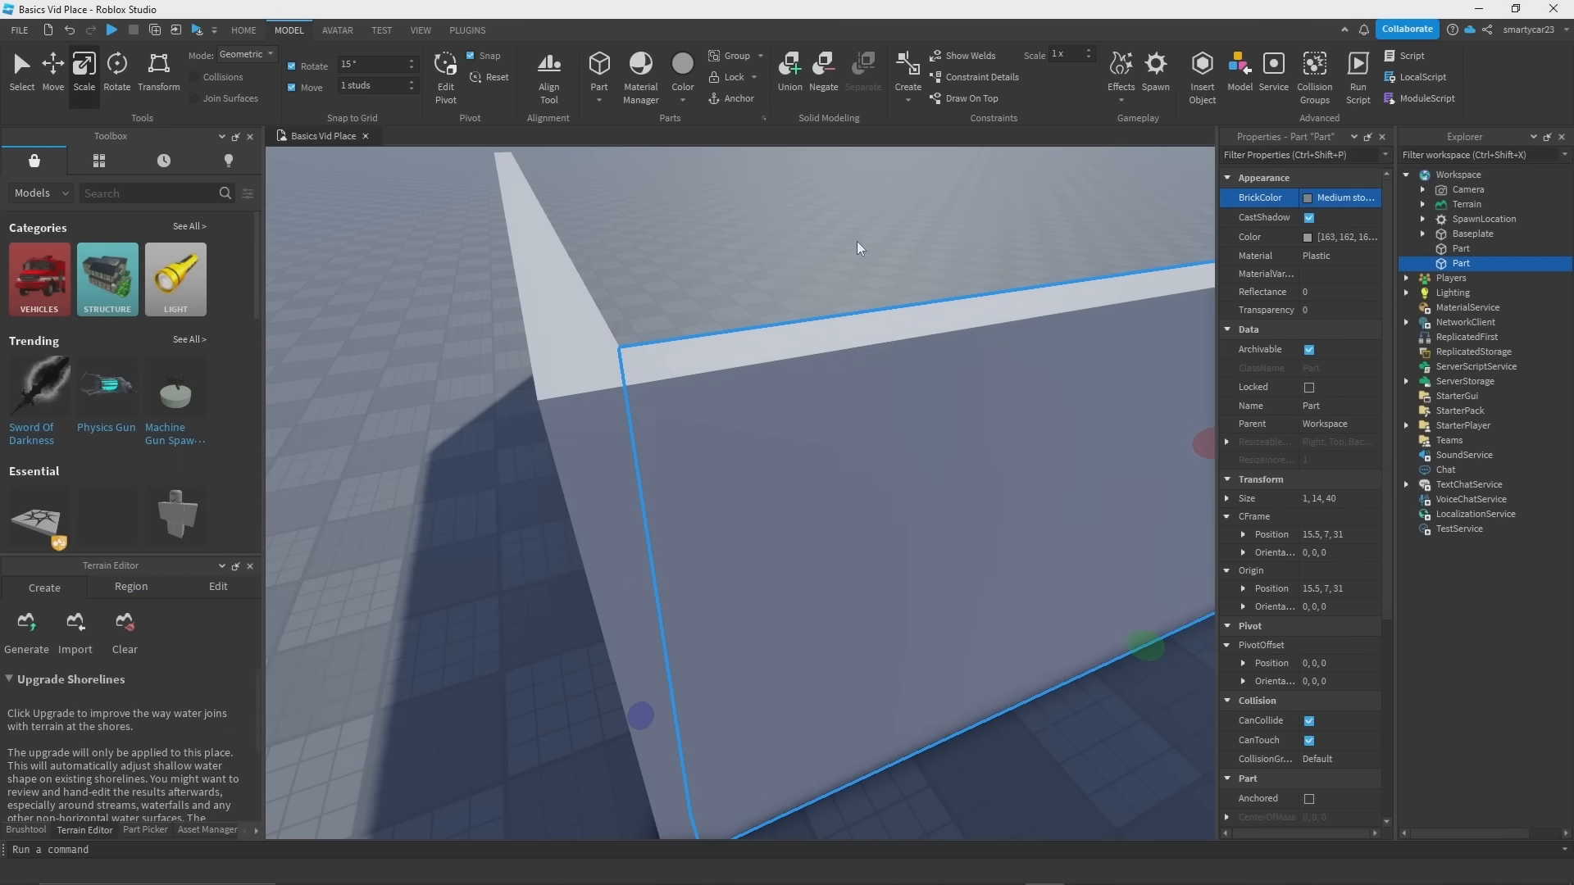
Step: Shorten the perpendicular wall to a length of 31, keeping its corner end against the first wall
{"action": "scroll", "coordinate": [854, 260], "scroll_direction": "down", "scroll_amount": 5}
{"action": "right_click_drag", "start_coordinate": [858, 246], "coordinate": [552, 372]}
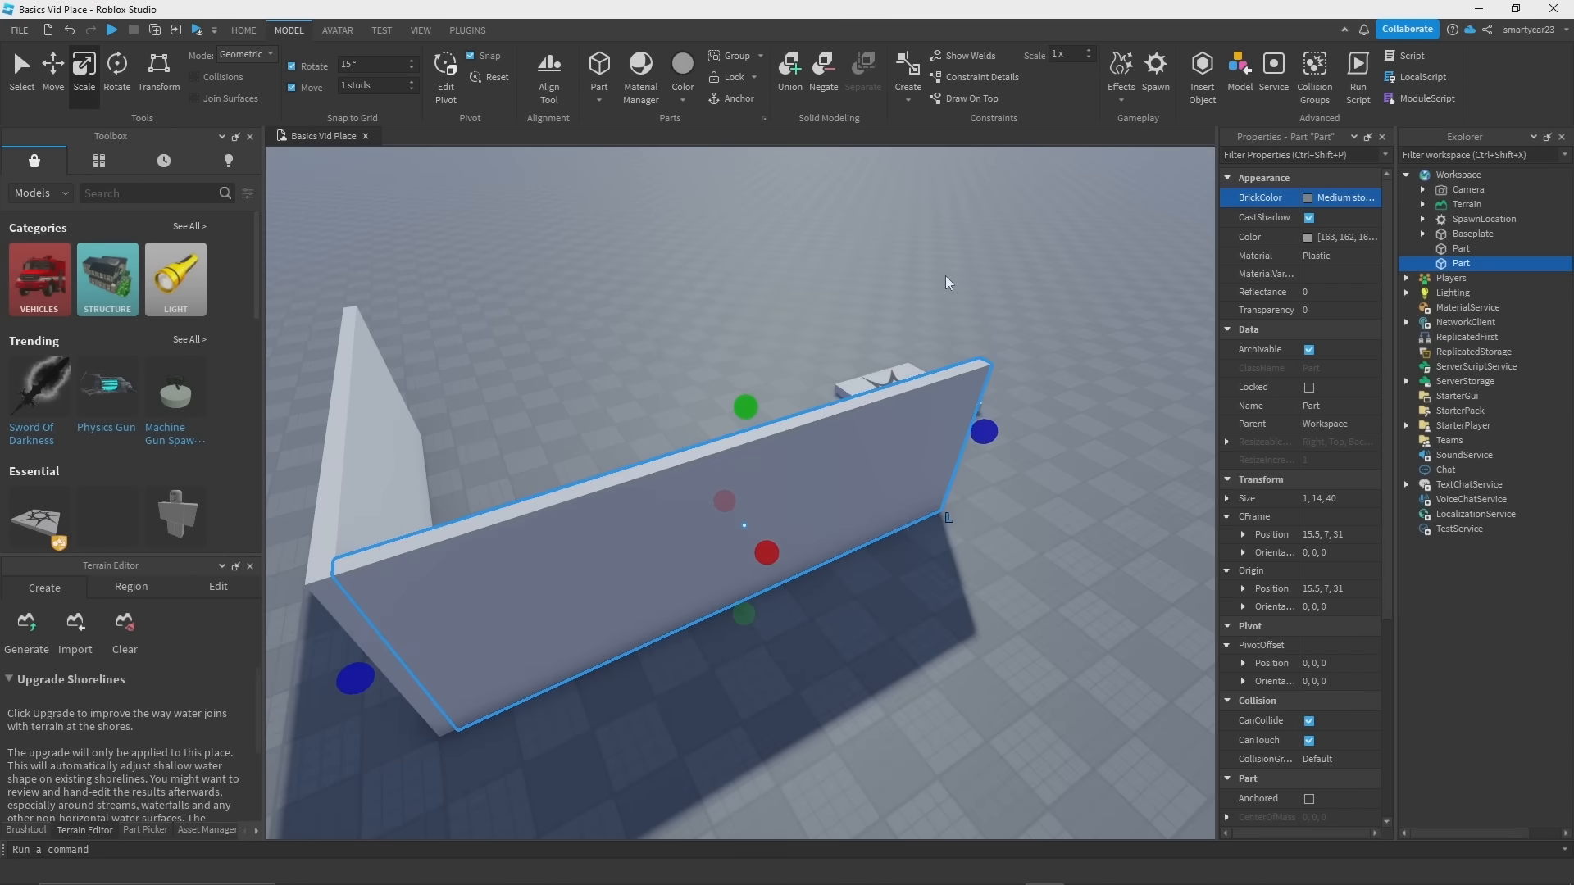
{"action": "scroll", "coordinate": [947, 282], "scroll_direction": "down", "scroll_amount": 5}
{"action": "right_click_drag", "start_coordinate": [947, 283], "coordinate": [819, 457]}
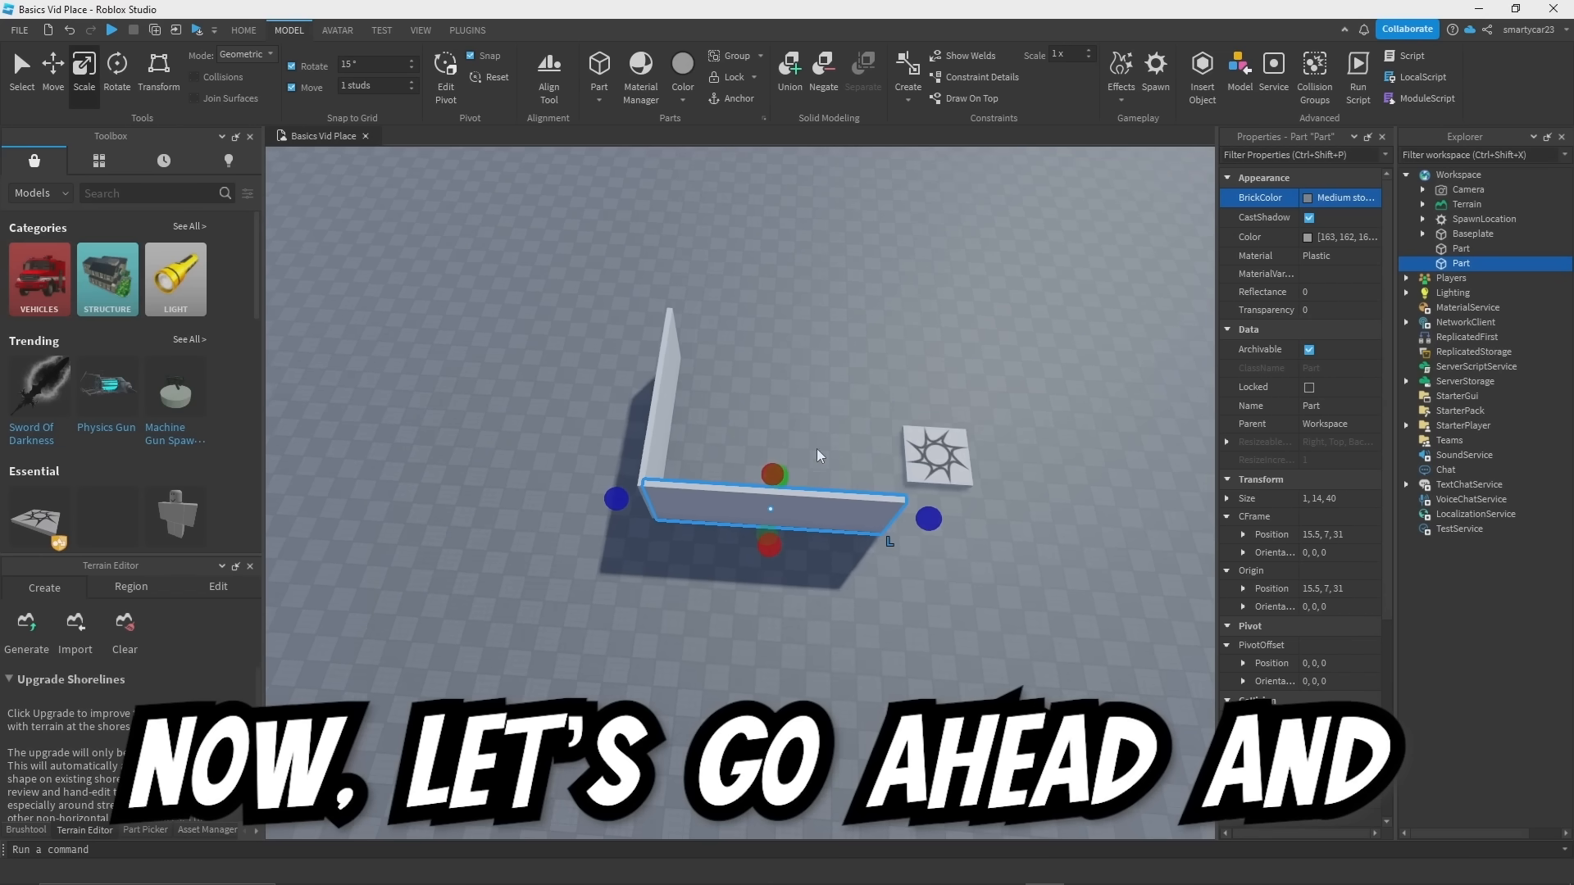
{"action": "scroll", "coordinate": [728, 431], "scroll_direction": "up", "scroll_amount": 3}
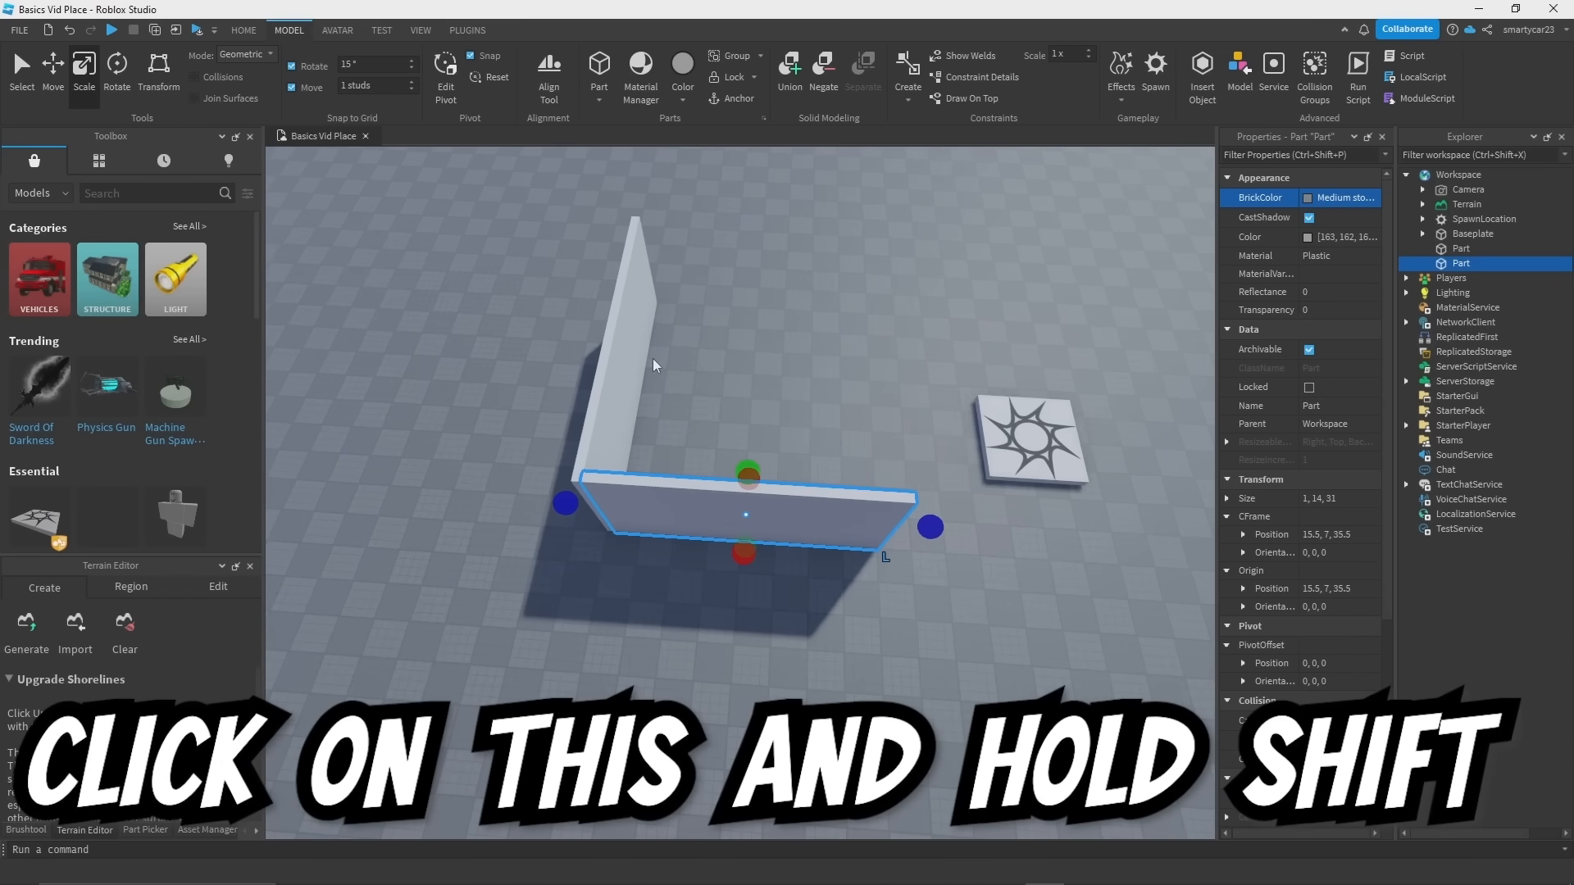
Step: Select both walls, duplicate them and rotate the copies 180° so the four walls enclose a rectangular room
{"action": "left_click", "coordinate": [627, 326], "text": "shift"}
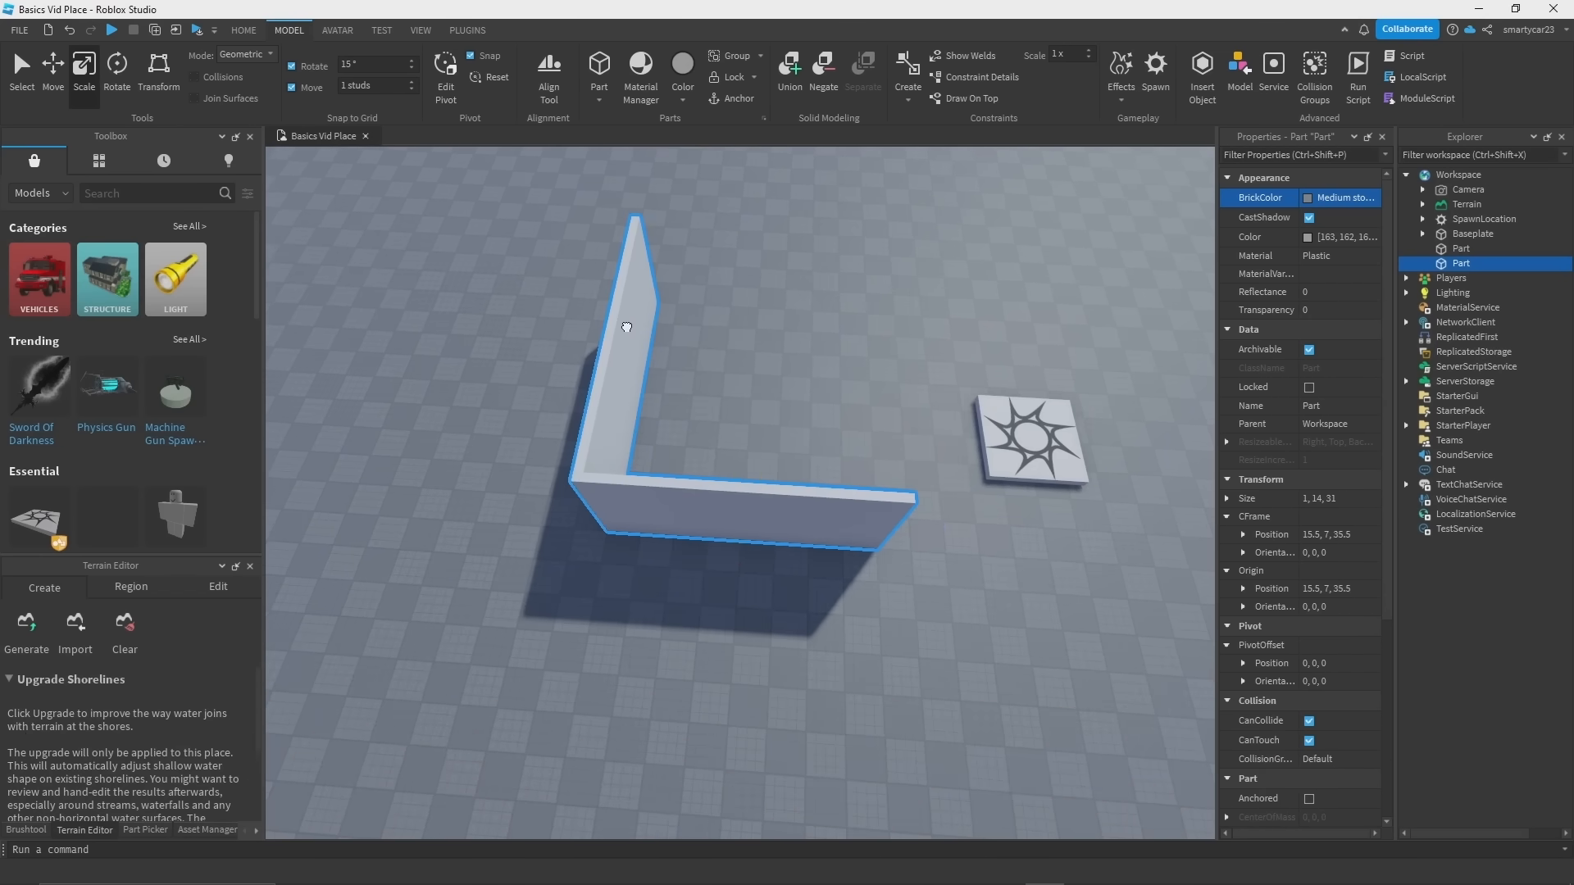
{"action": "right_click_drag", "start_coordinate": [759, 325], "coordinate": [834, 387]}
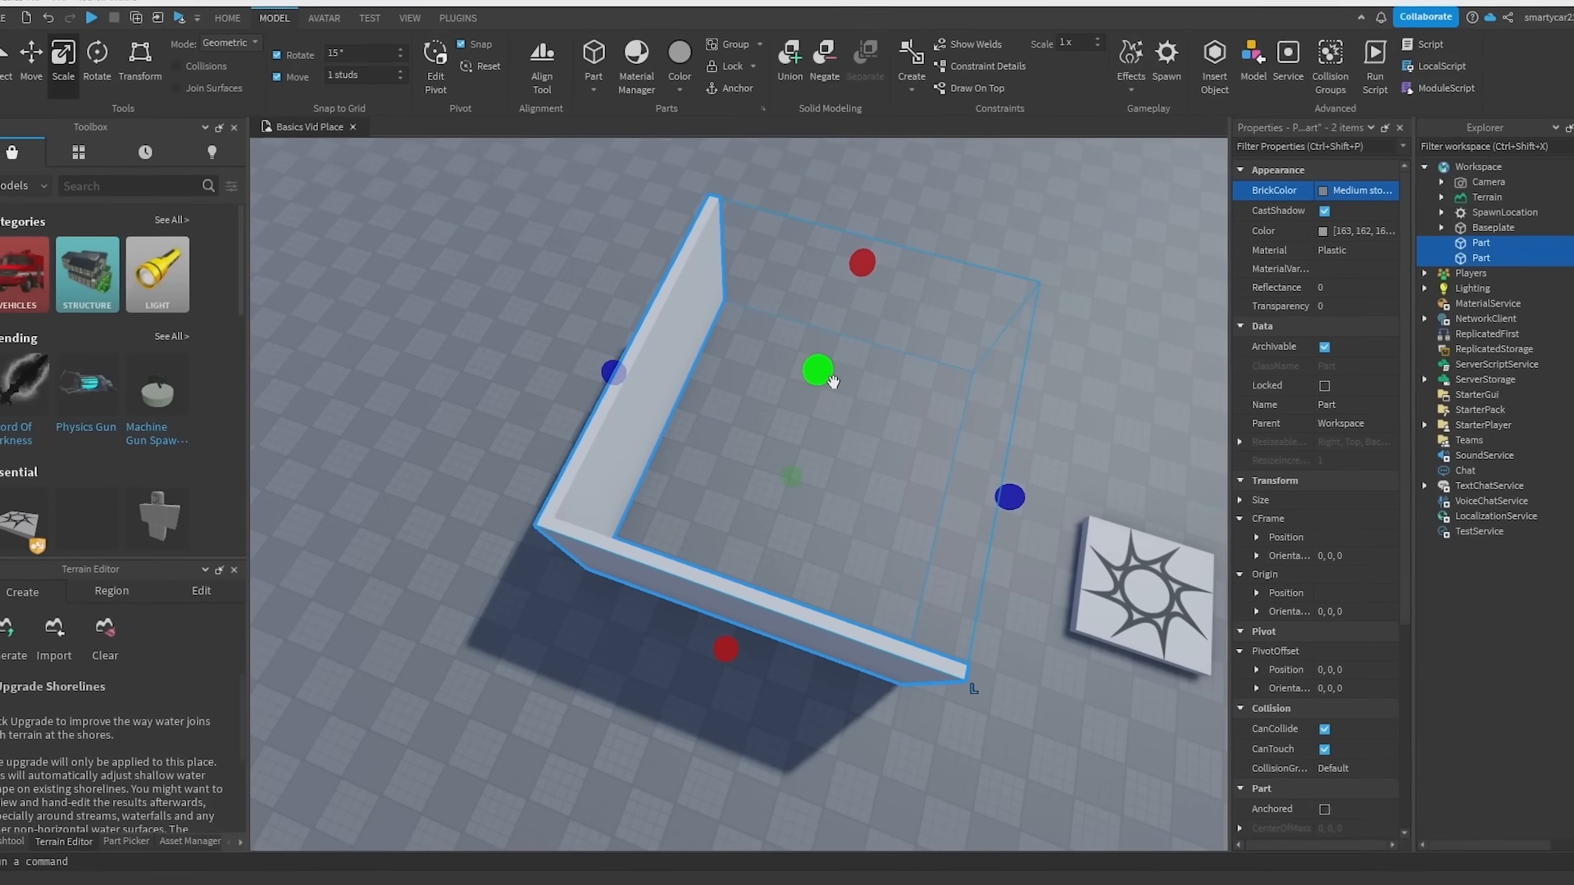
{"action": "key", "text": "ctrl+d"}
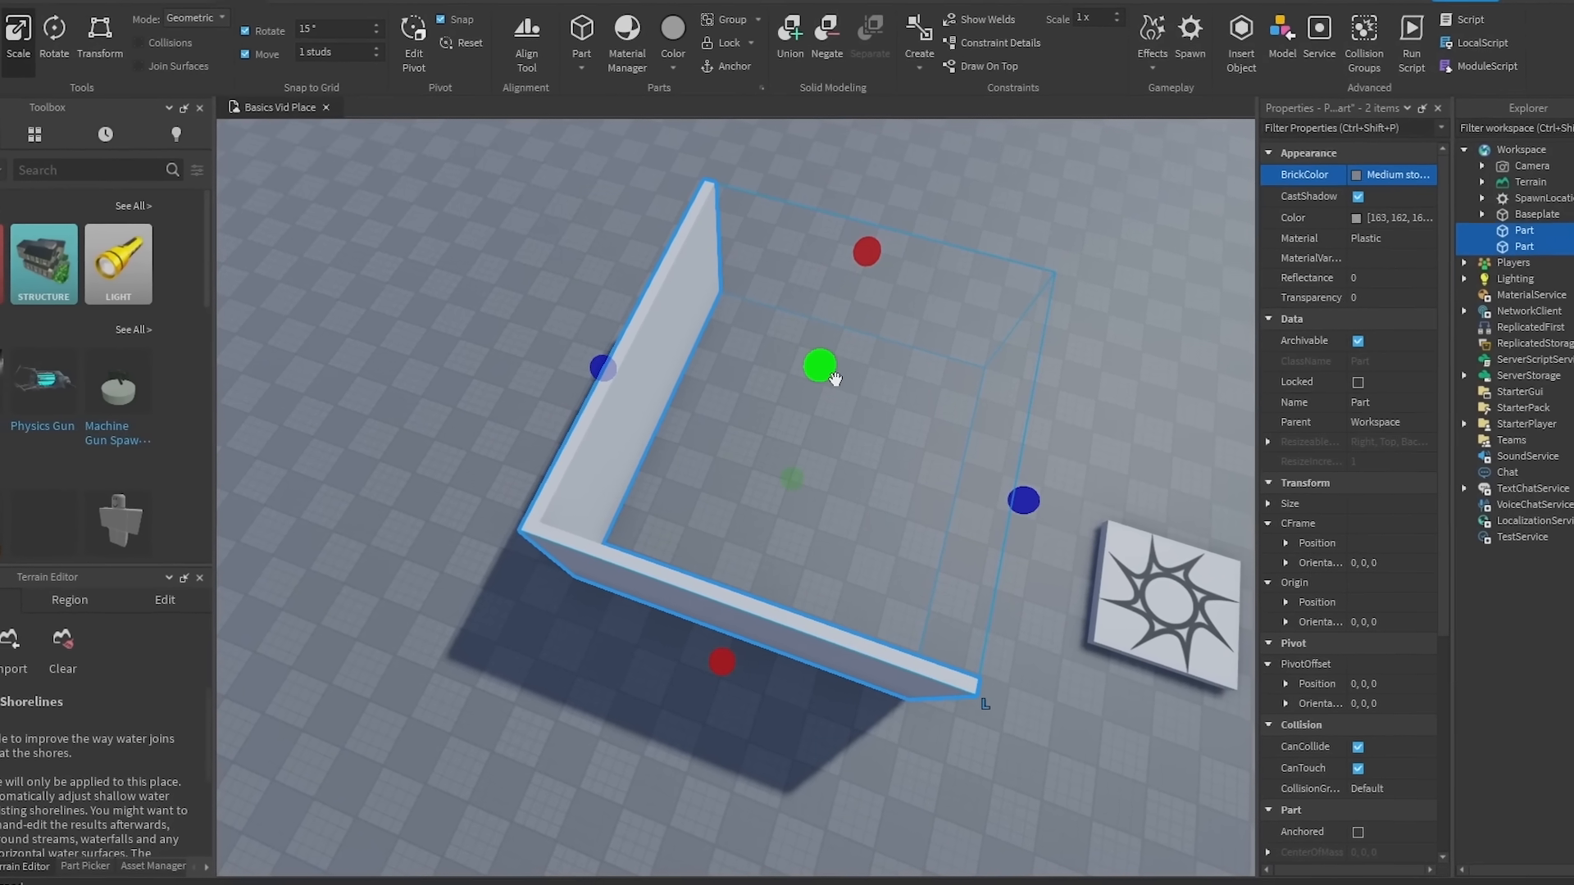
{"action": "key", "text": "ctrl+r"}
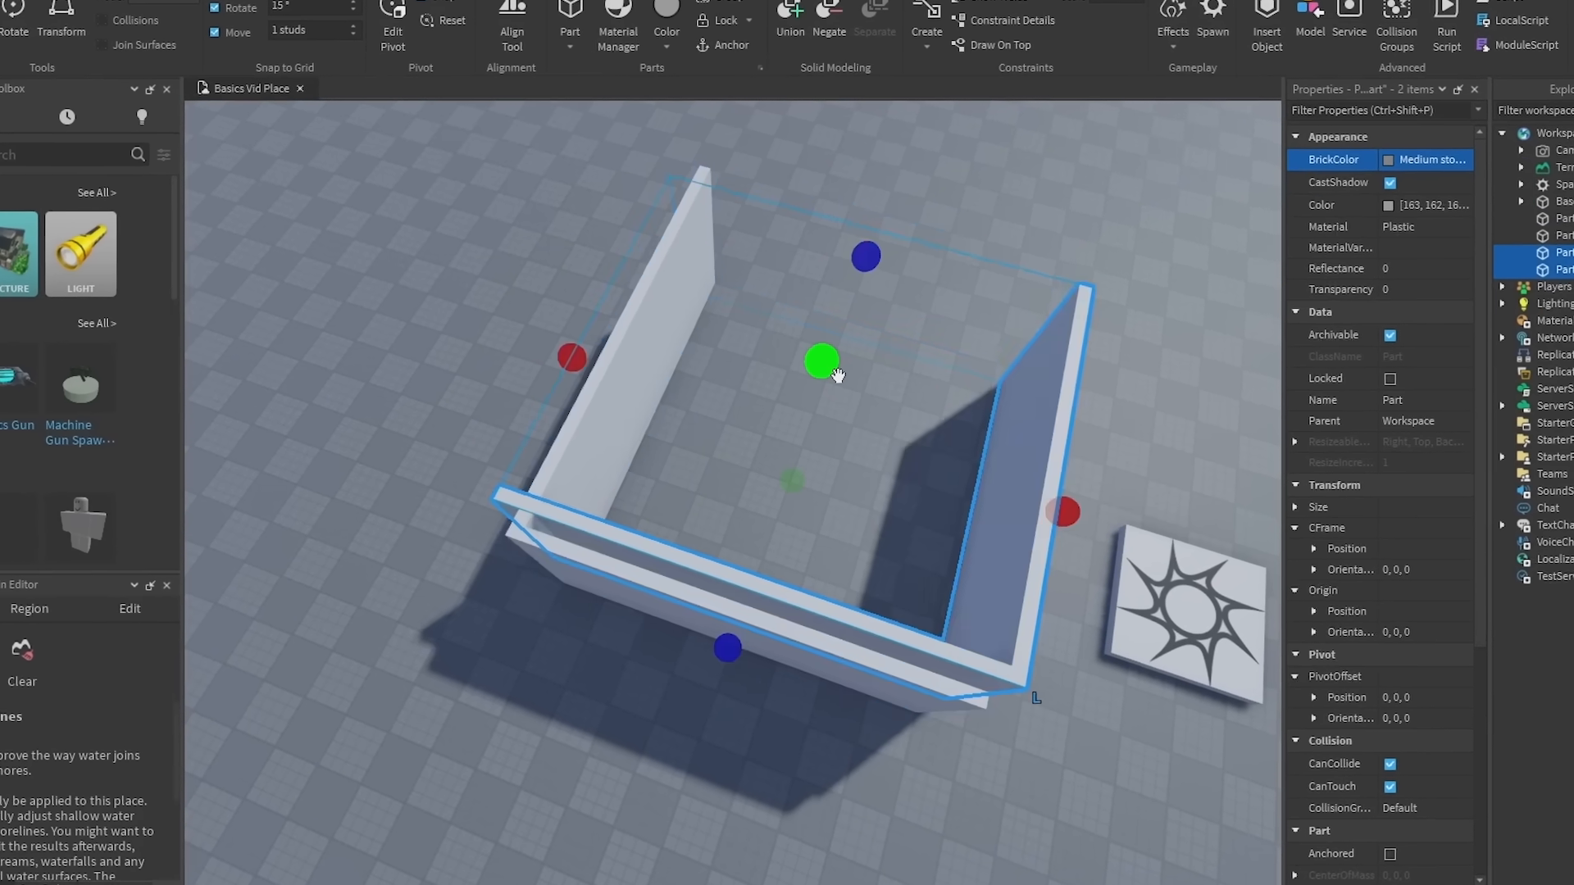
{"action": "key", "text": "ctrl+r"}
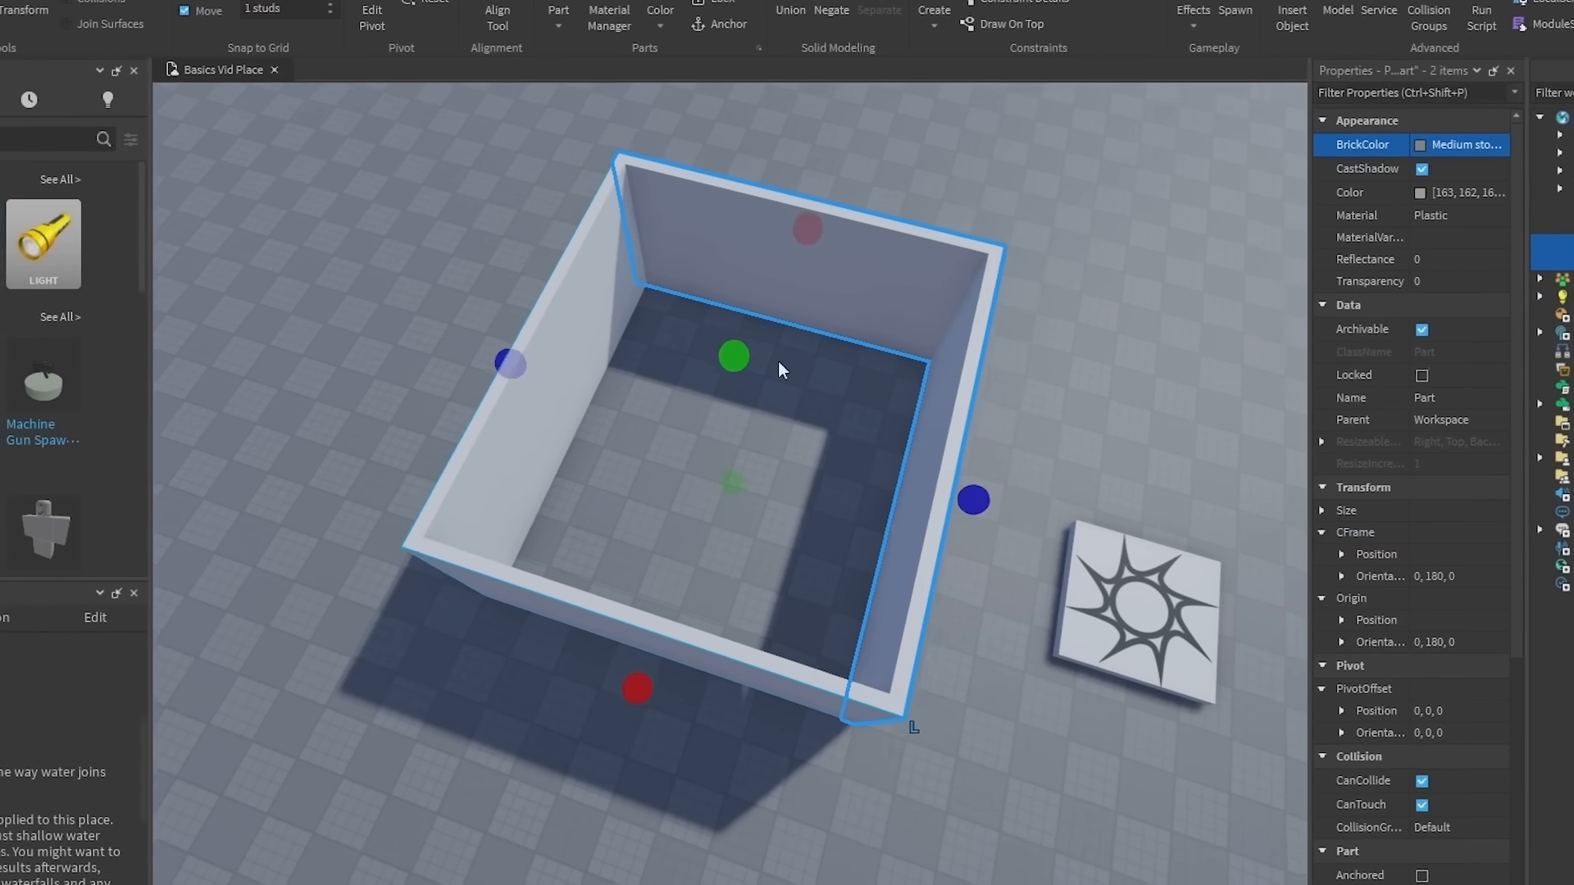
Step: Check how the duplicated walls meet the original ones at the corners and clear the selection
{"action": "scroll", "coordinate": [779, 361], "scroll_direction": "up", "scroll_amount": 5}
{"action": "right_click_drag", "start_coordinate": [667, 295], "coordinate": [641, 269]}
{"action": "left_click", "coordinate": [645, 271]}
{"action": "left_click", "coordinate": [636, 263]}
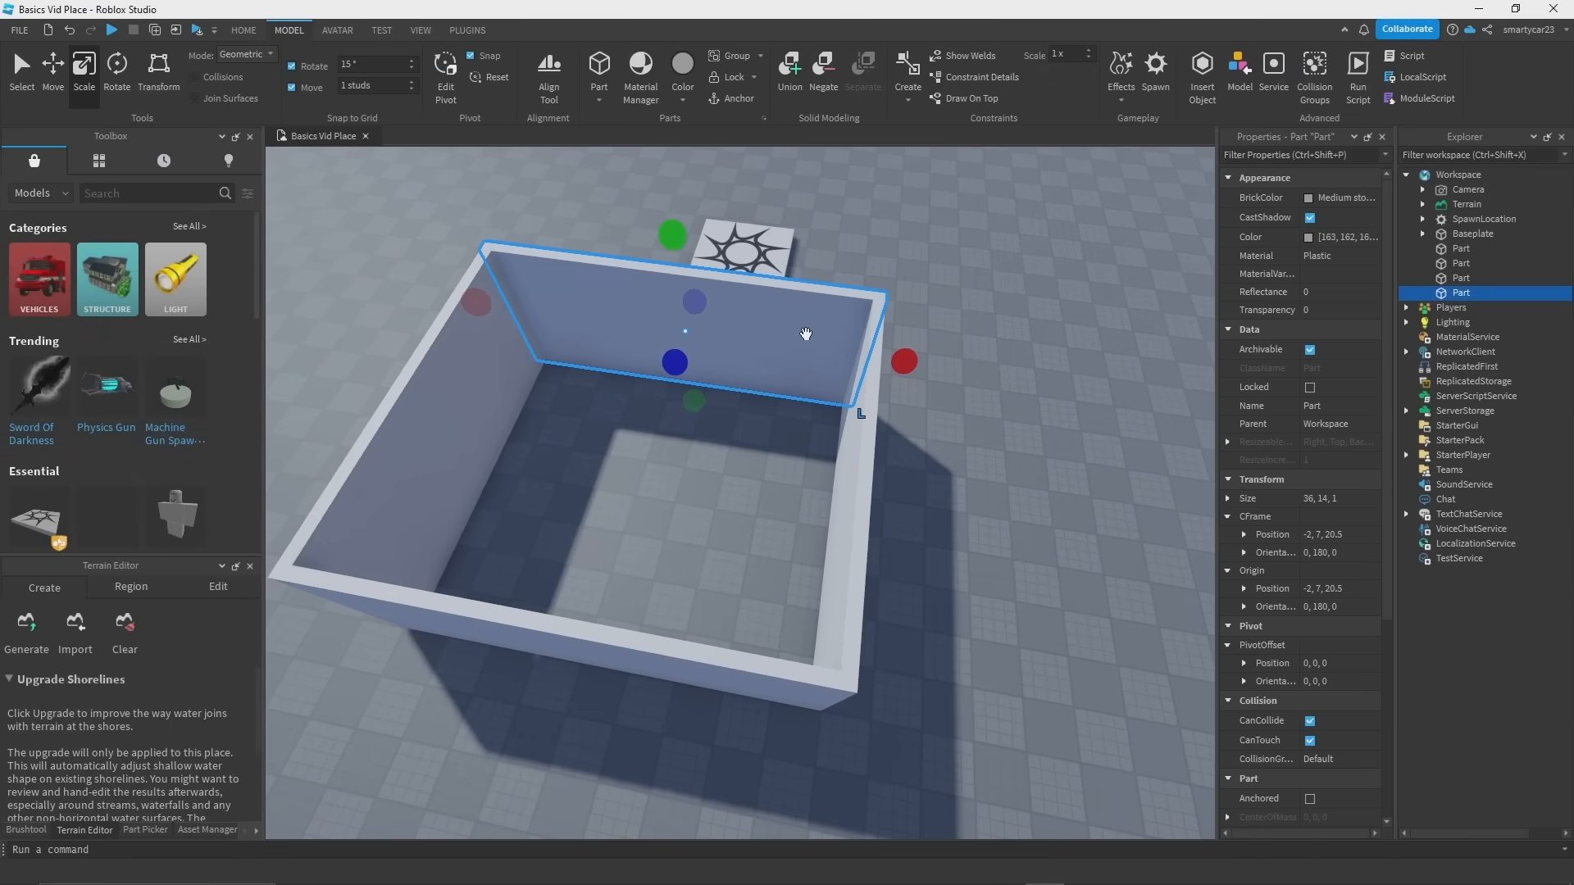
{"action": "left_click", "coordinate": [952, 365]}
Step: Insert a wedge, rotate it 90° and place it on top of the room's side wall near the corner
{"action": "right_click_drag", "start_coordinate": [952, 366], "coordinate": [949, 362]}
{"action": "key", "text": "d"}
{"action": "key", "text": "d"}
{"action": "key", "text": "a"}
{"action": "key", "text": "w"}
{"action": "key", "text": "s"}
{"action": "key", "text": "w"}
{"action": "key", "text": "d"}
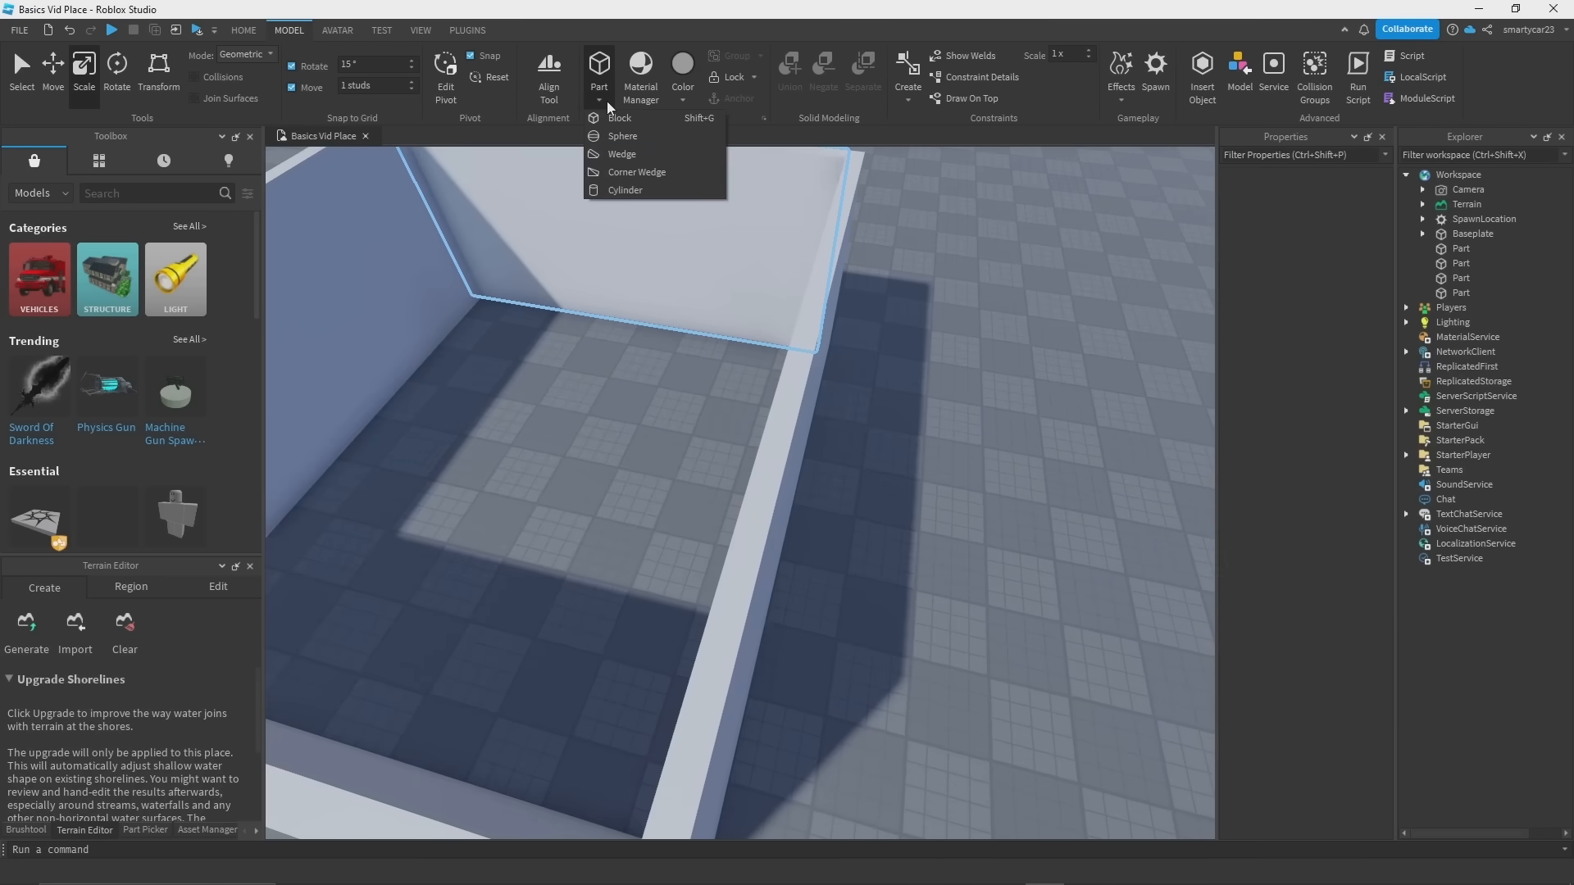
{"action": "left_click", "coordinate": [622, 154]}
{"action": "right_click_drag", "start_coordinate": [855, 491], "coordinate": [900, 517]}
{"action": "scroll", "coordinate": [888, 507], "scroll_direction": "up", "scroll_amount": 3}
{"action": "key", "text": "ctrl+r"}
{"action": "scroll", "coordinate": [899, 517], "scroll_direction": "down", "scroll_amount": 3}
{"action": "left_click_drag", "start_coordinate": [805, 497], "coordinate": [811, 592]}
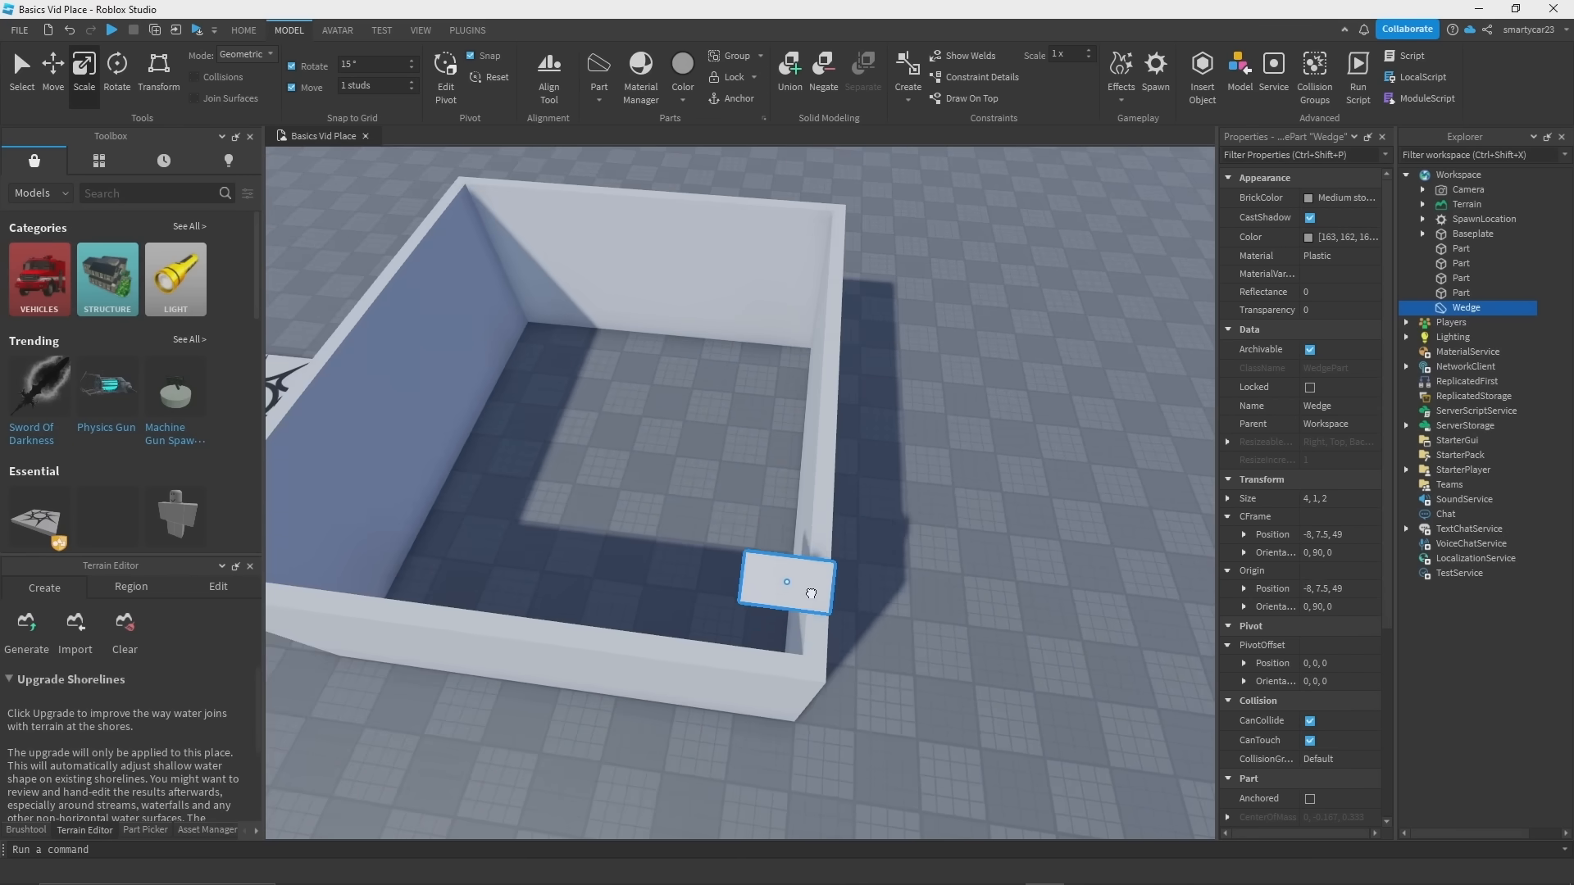
Step: Stretch the wedge along the full side wall and widen it over half the room to a size of 32, 1, 18
{"action": "left_click_drag", "start_coordinate": [818, 666], "coordinate": [797, 664]}
{"action": "key", "text": "d"}
{"action": "right_click_drag", "start_coordinate": [797, 665], "coordinate": [798, 664]}
{"action": "left_click_drag", "start_coordinate": [675, 541], "coordinate": [692, 517]}
{"action": "key", "text": "w"}
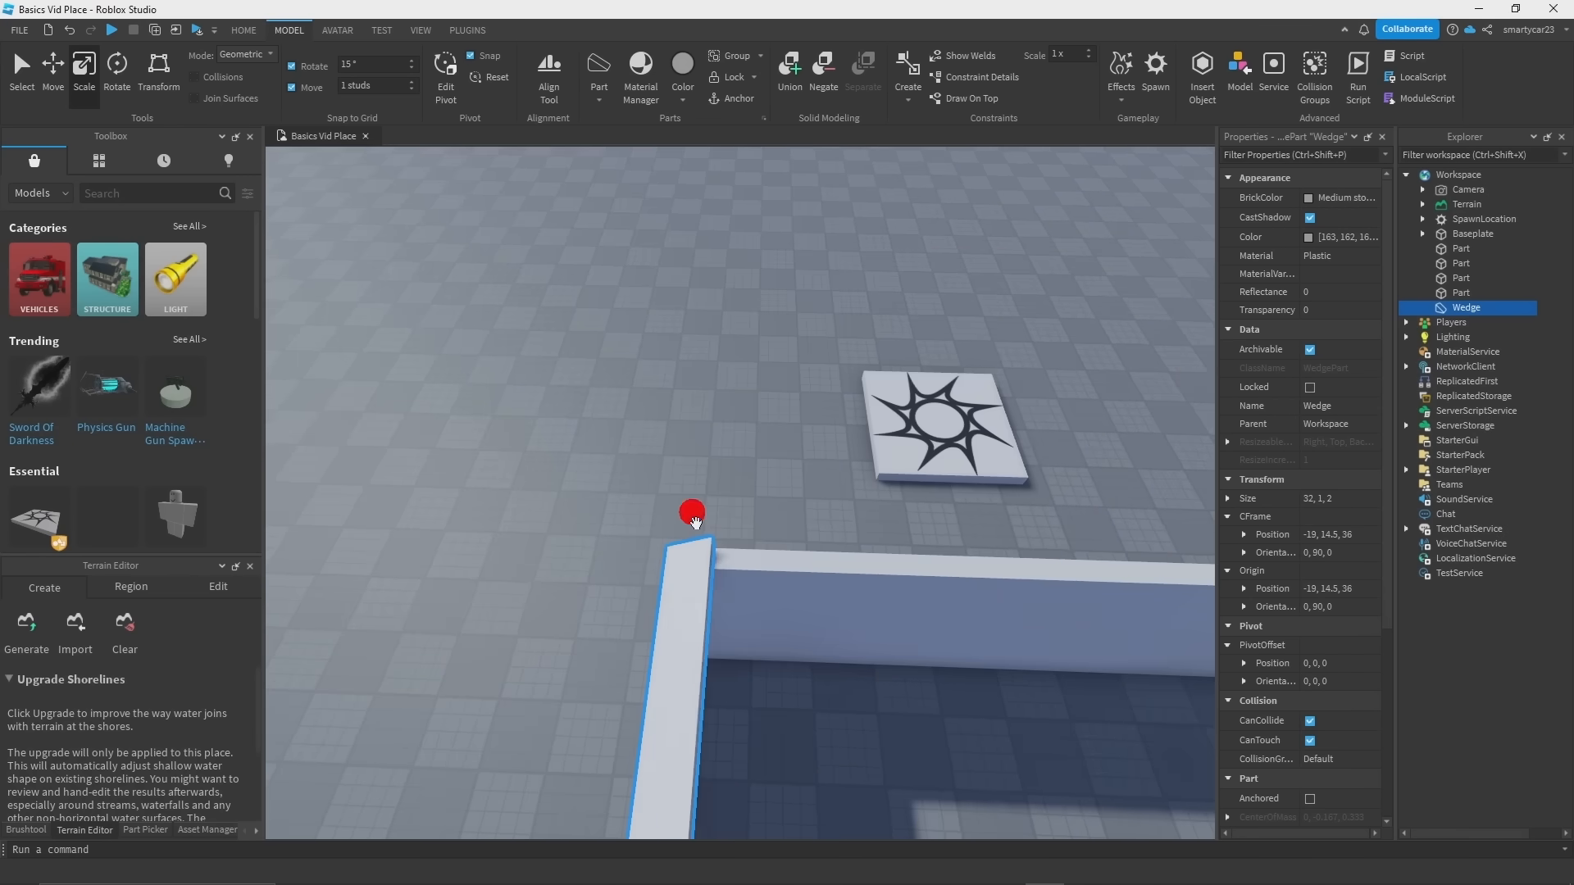
{"action": "right_click_drag", "start_coordinate": [699, 518], "coordinate": [698, 518]}
{"action": "scroll", "coordinate": [698, 518], "scroll_direction": "down", "scroll_amount": 5}
{"action": "left_click_drag", "start_coordinate": [727, 534], "coordinate": [795, 474]}
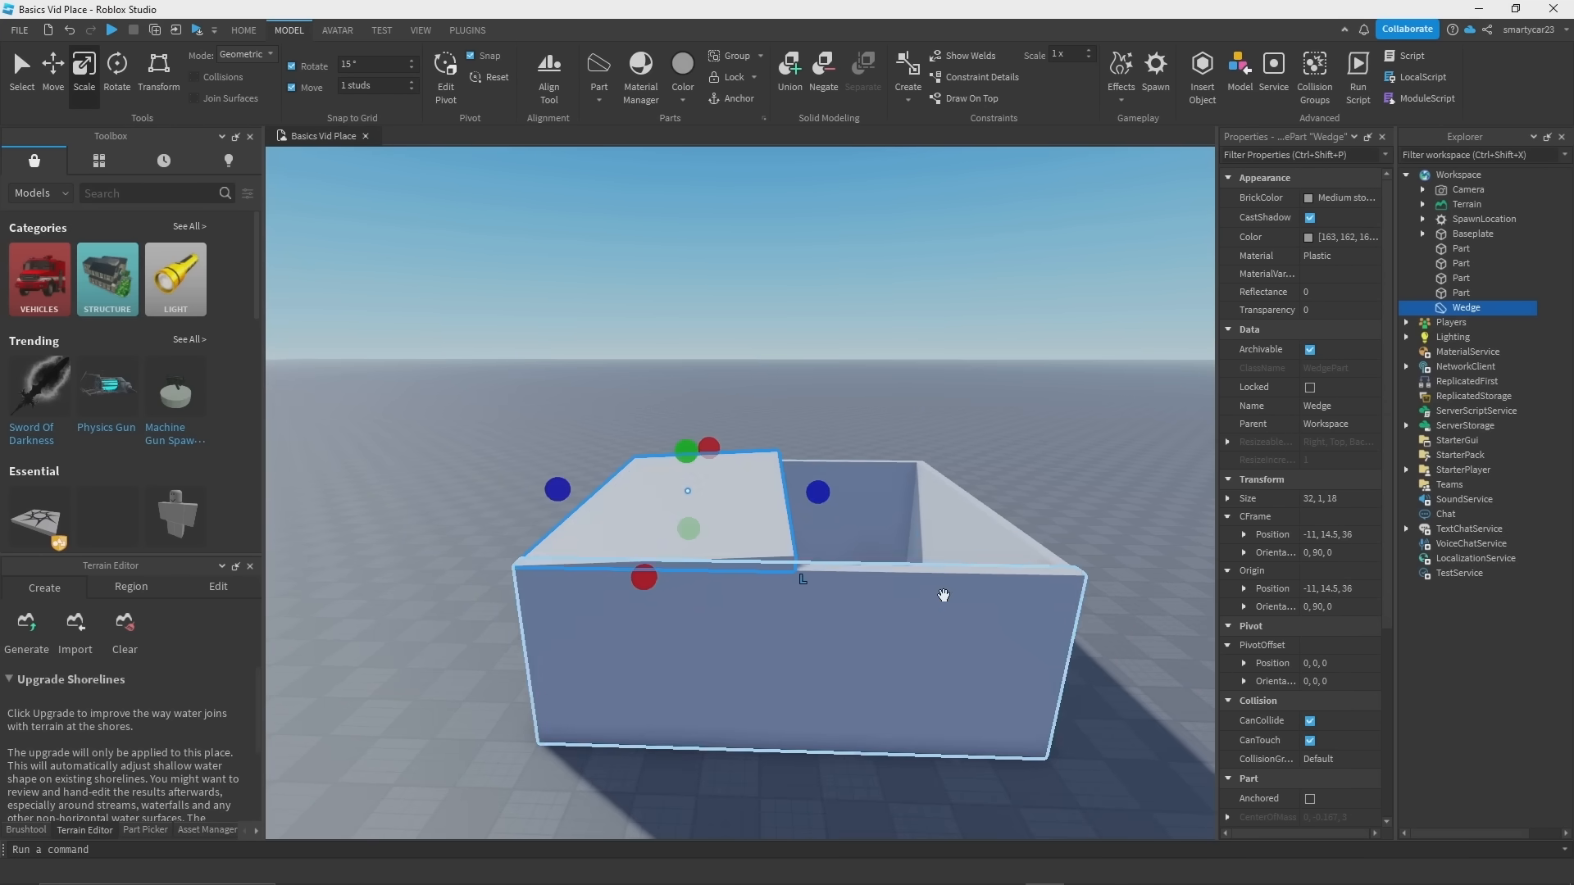
Step: Select the end wall below the wedge and check its Size to work out where the middle of the room lies
{"action": "scroll", "coordinate": [941, 591], "scroll_direction": "up", "scroll_amount": 5}
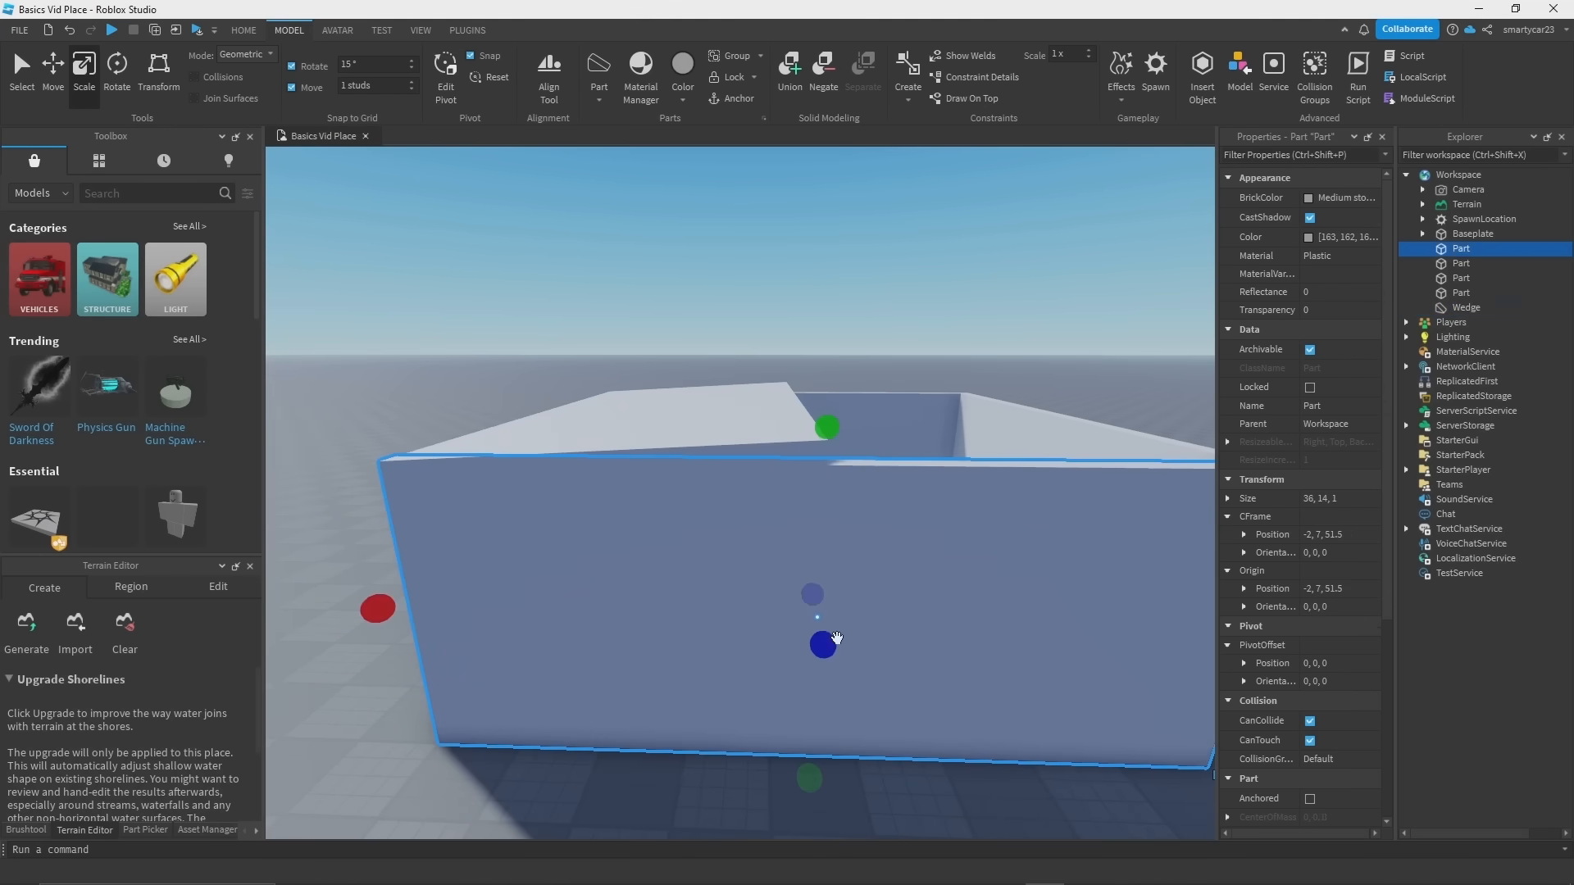
{"action": "key", "text": "q"}
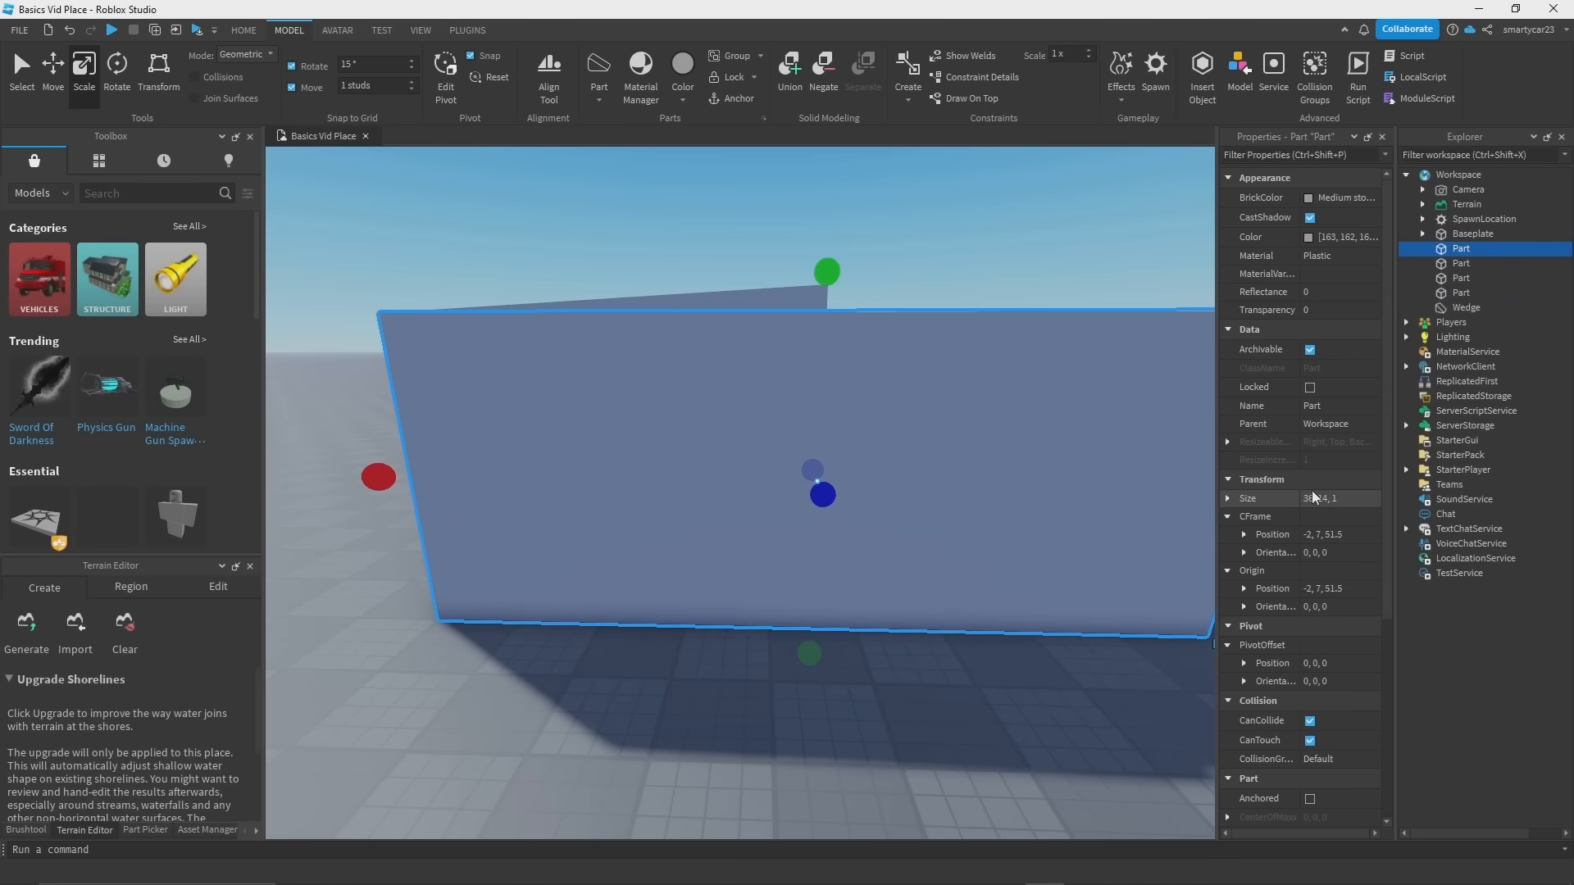
{"action": "key", "text": "d"}
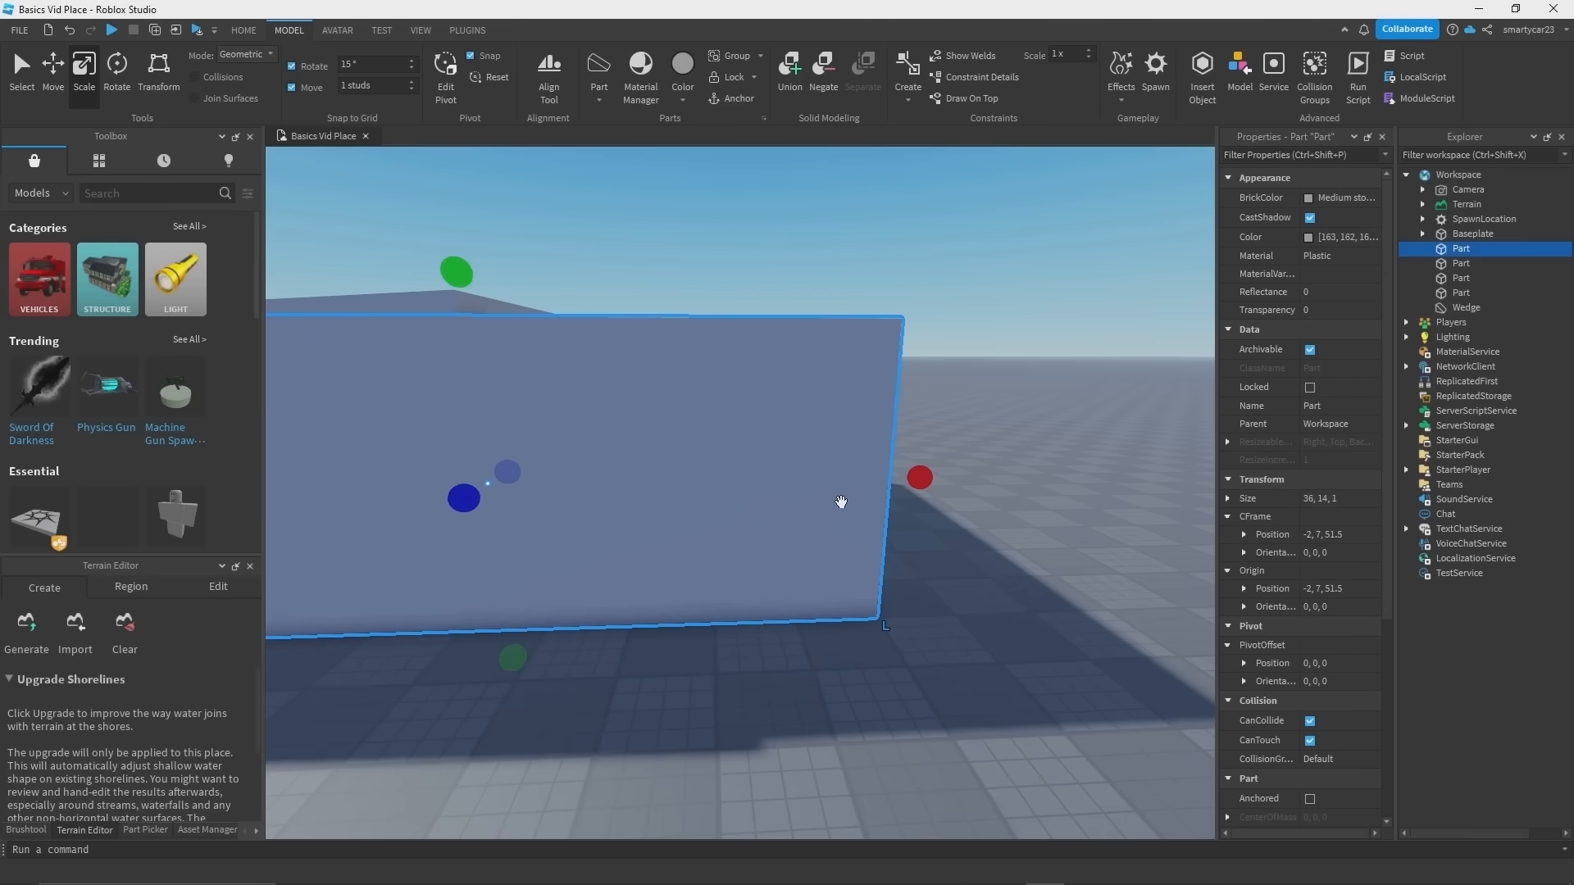
{"action": "key", "text": "e"}
{"action": "right_click_drag", "start_coordinate": [841, 502], "coordinate": [886, 538]}
{"action": "right_click_drag", "start_coordinate": [1012, 530], "coordinate": [1003, 521]}
{"action": "key", "text": "d"}
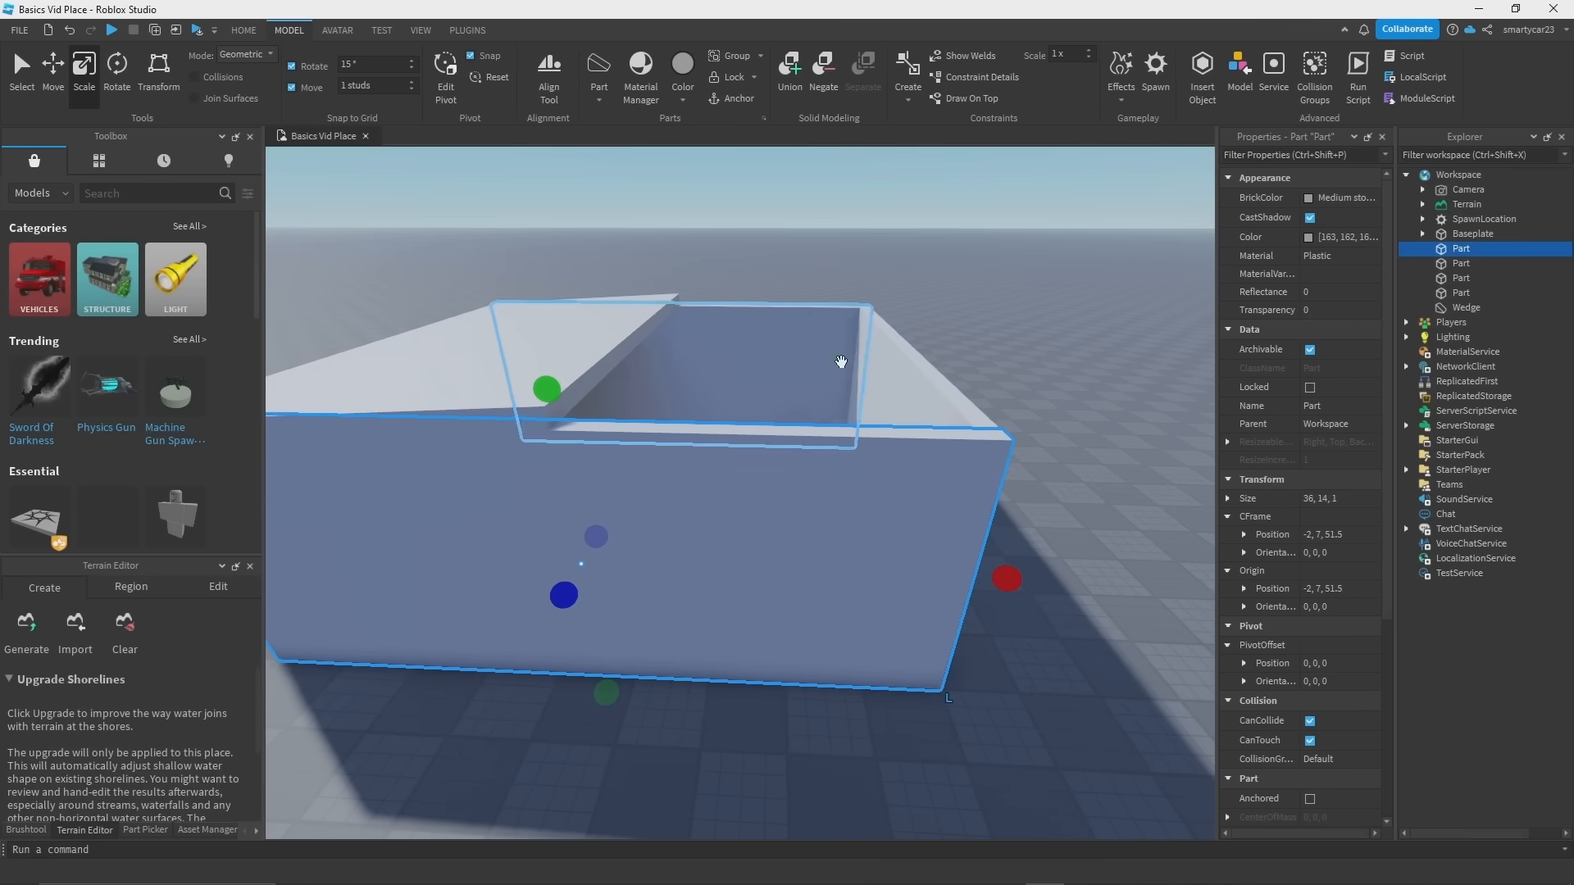
{"action": "key", "text": "a"}
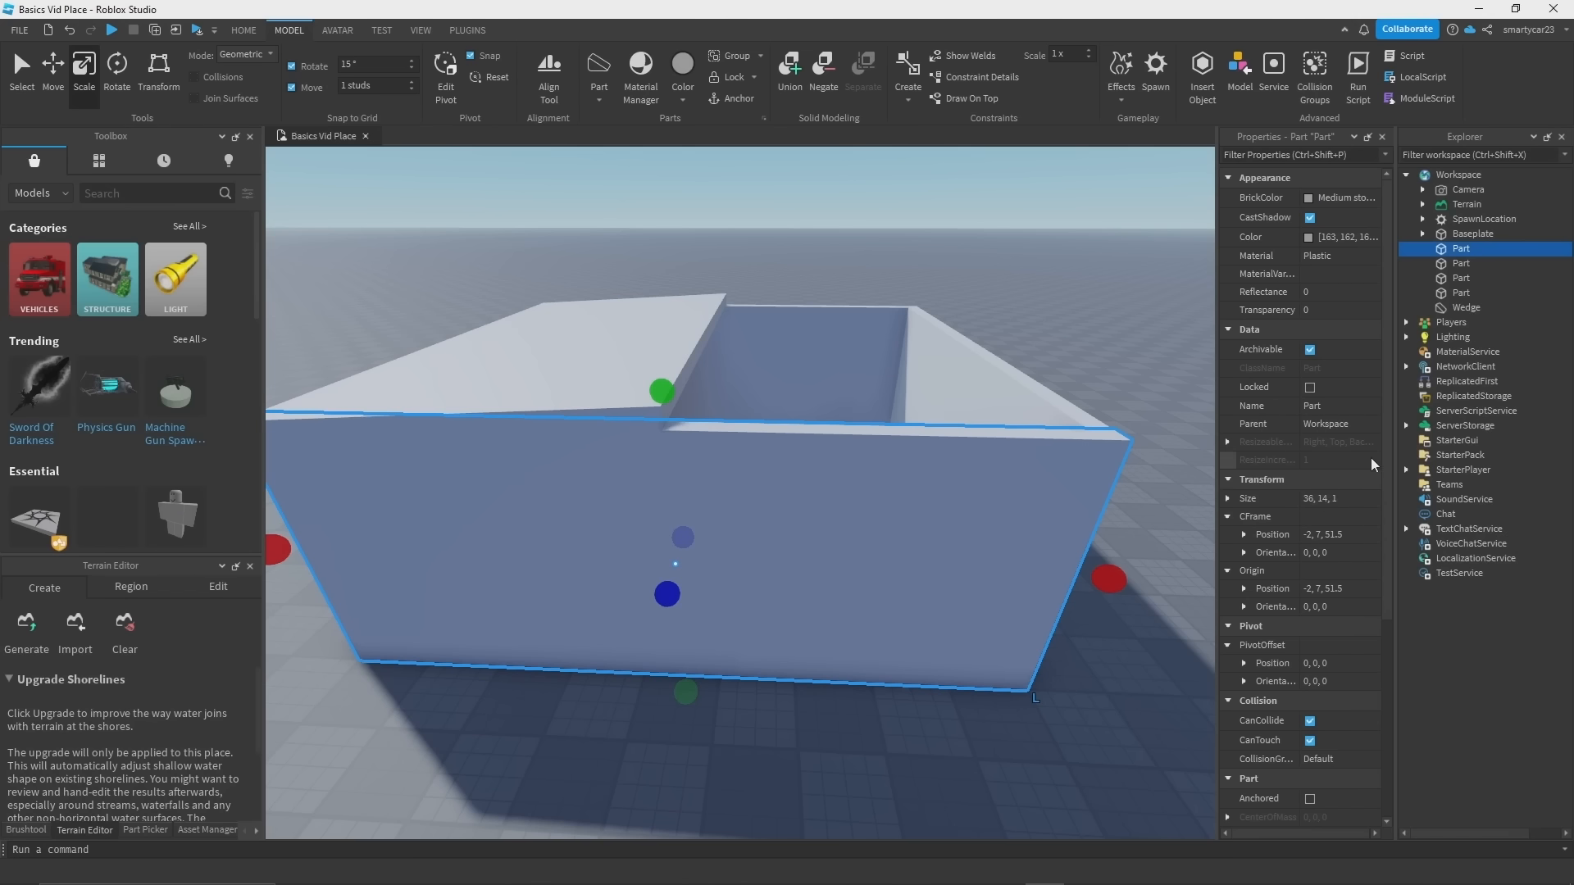
Step: Scale the roof wedge to a height of 5 and a width of 18, ending at the middle of the room
{"action": "left_click", "coordinate": [661, 292]}
{"action": "left_click", "coordinate": [661, 302]}
{"action": "scroll", "coordinate": [661, 299], "scroll_direction": "down", "scroll_amount": 2}
{"action": "left_click_drag", "start_coordinate": [661, 299], "coordinate": [661, 267]}
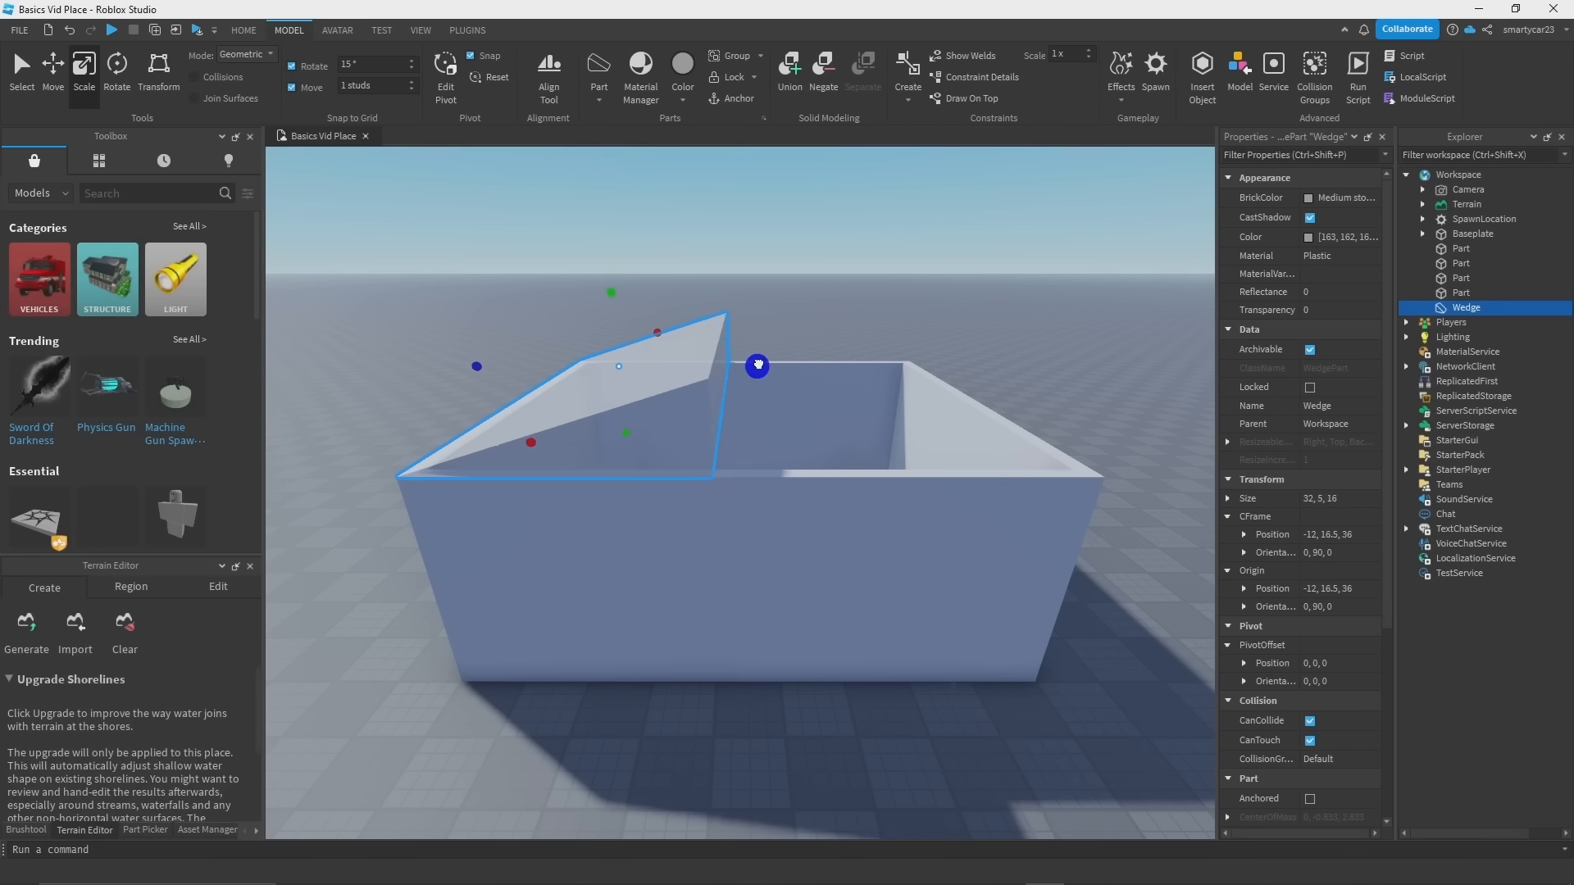
{"action": "left_click_drag", "start_coordinate": [755, 360], "coordinate": [787, 358]}
{"action": "right_click_drag", "start_coordinate": [804, 355], "coordinate": [829, 390]}
{"action": "scroll", "coordinate": [828, 390], "scroll_direction": "down", "scroll_amount": 2}
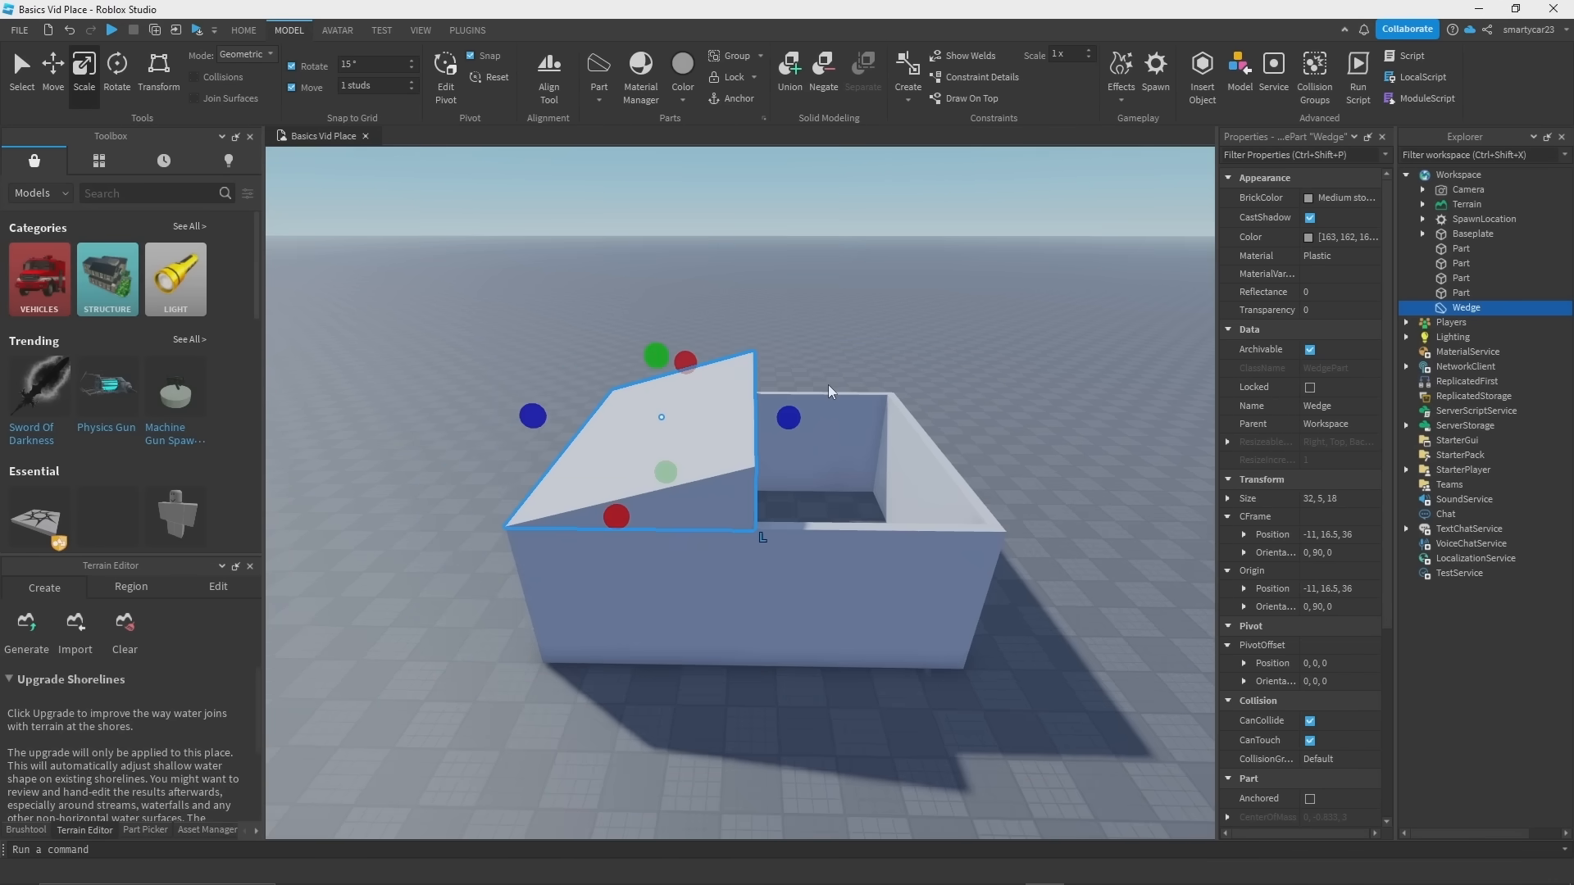
{"action": "scroll", "coordinate": [762, 364], "scroll_direction": "up", "scroll_amount": 3}
Step: Duplicate the roof wedge, rotate the copy 180° and move it over the other half of the room to form a gable
{"action": "key", "text": "ctrl+d"}
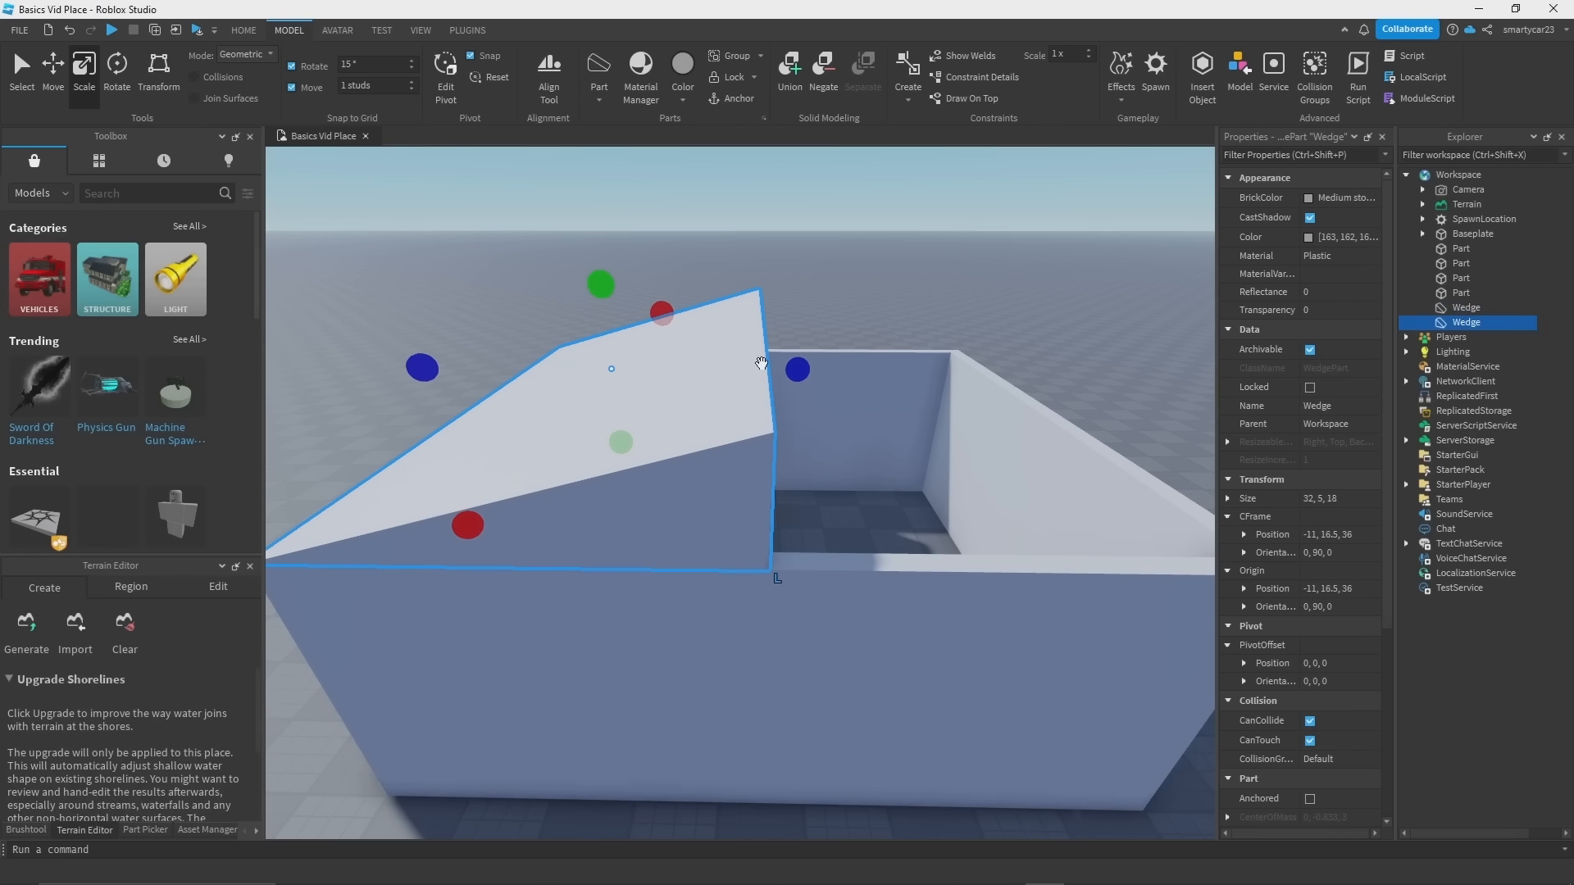
{"action": "key", "text": "ctrl+r"}
{"action": "key", "text": "ctrl+r"}
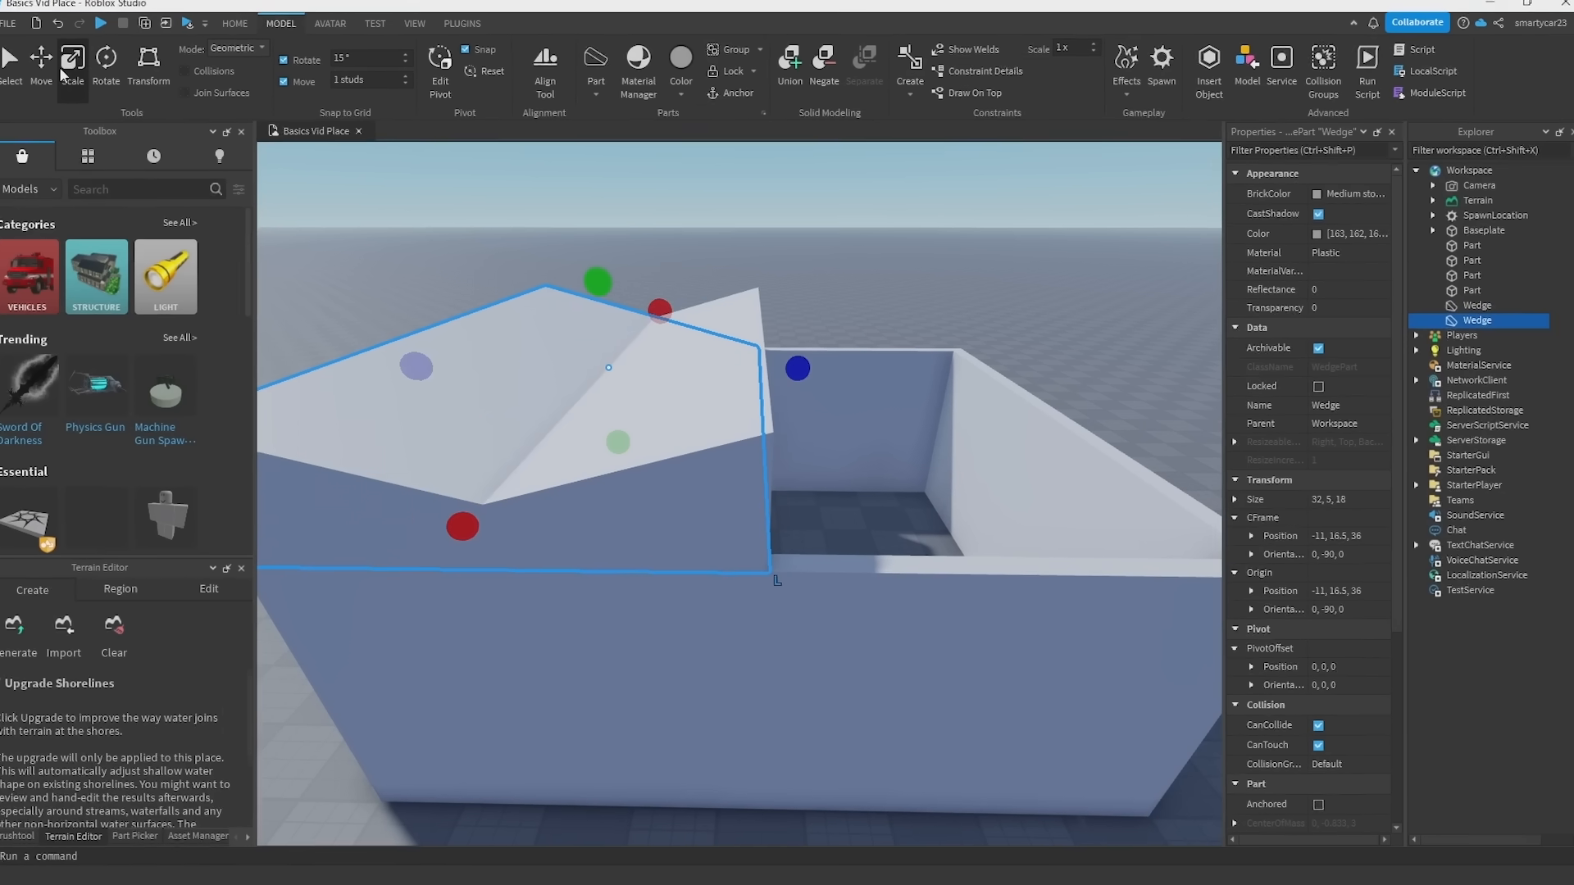
{"action": "left_click", "coordinate": [52, 72]}
{"action": "right_click_drag", "start_coordinate": [681, 352], "coordinate": [653, 358]}
{"action": "left_click_drag", "start_coordinate": [565, 354], "coordinate": [767, 327]}
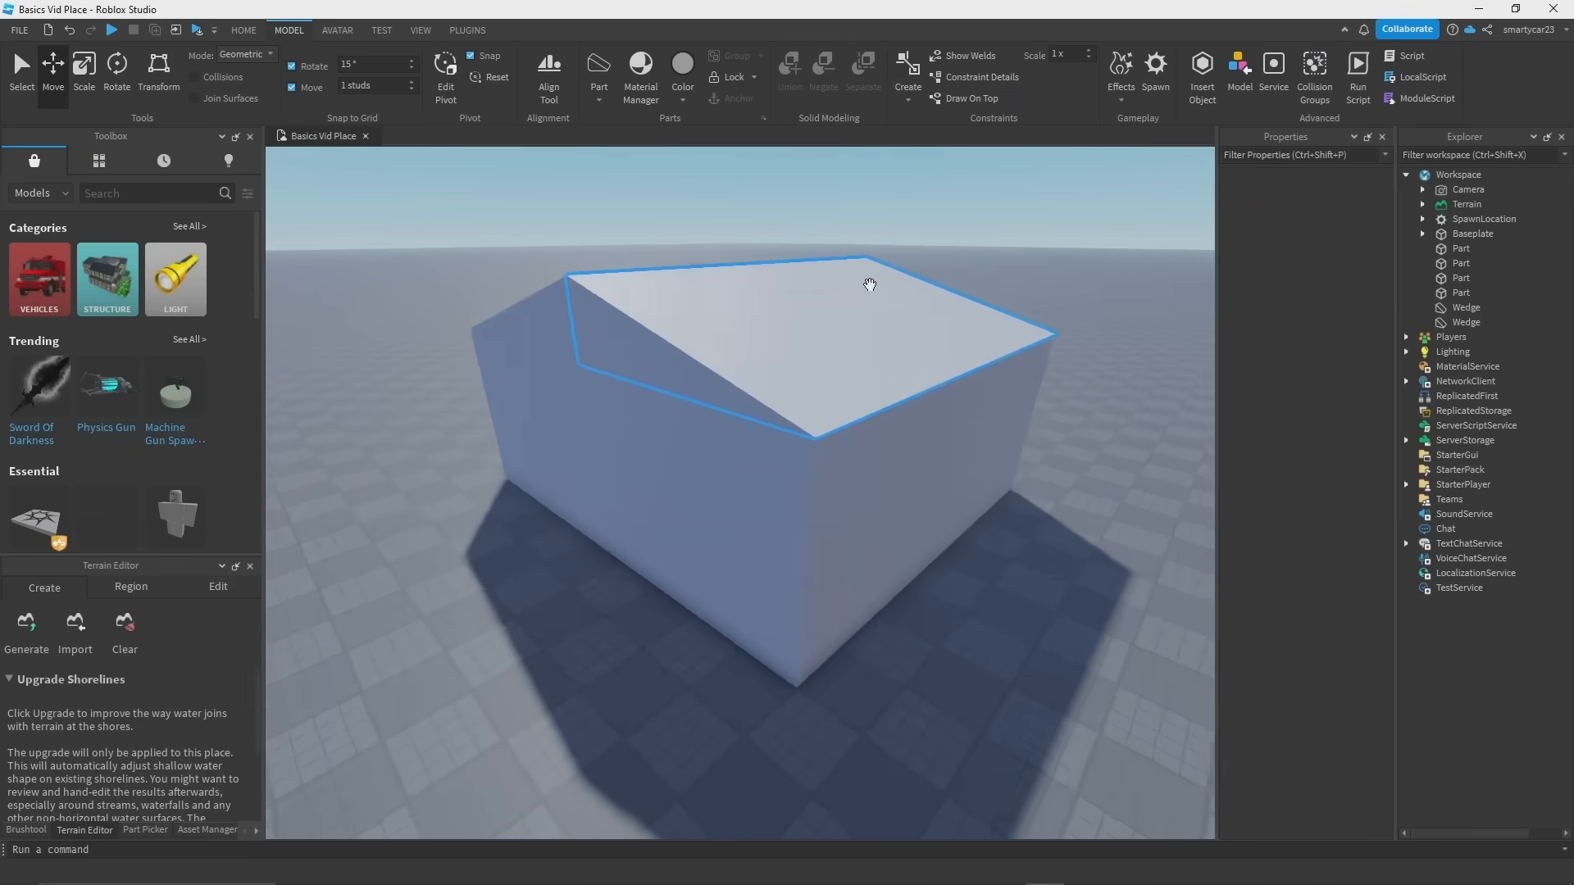
Step: Examine the finished gable roof and the walls from several sides
{"action": "right_click_drag", "start_coordinate": [867, 281], "coordinate": [742, 328]}
{"action": "left_click", "coordinate": [770, 369]}
{"action": "key", "text": "ctrl+3"}
{"action": "left_click", "coordinate": [854, 419]}
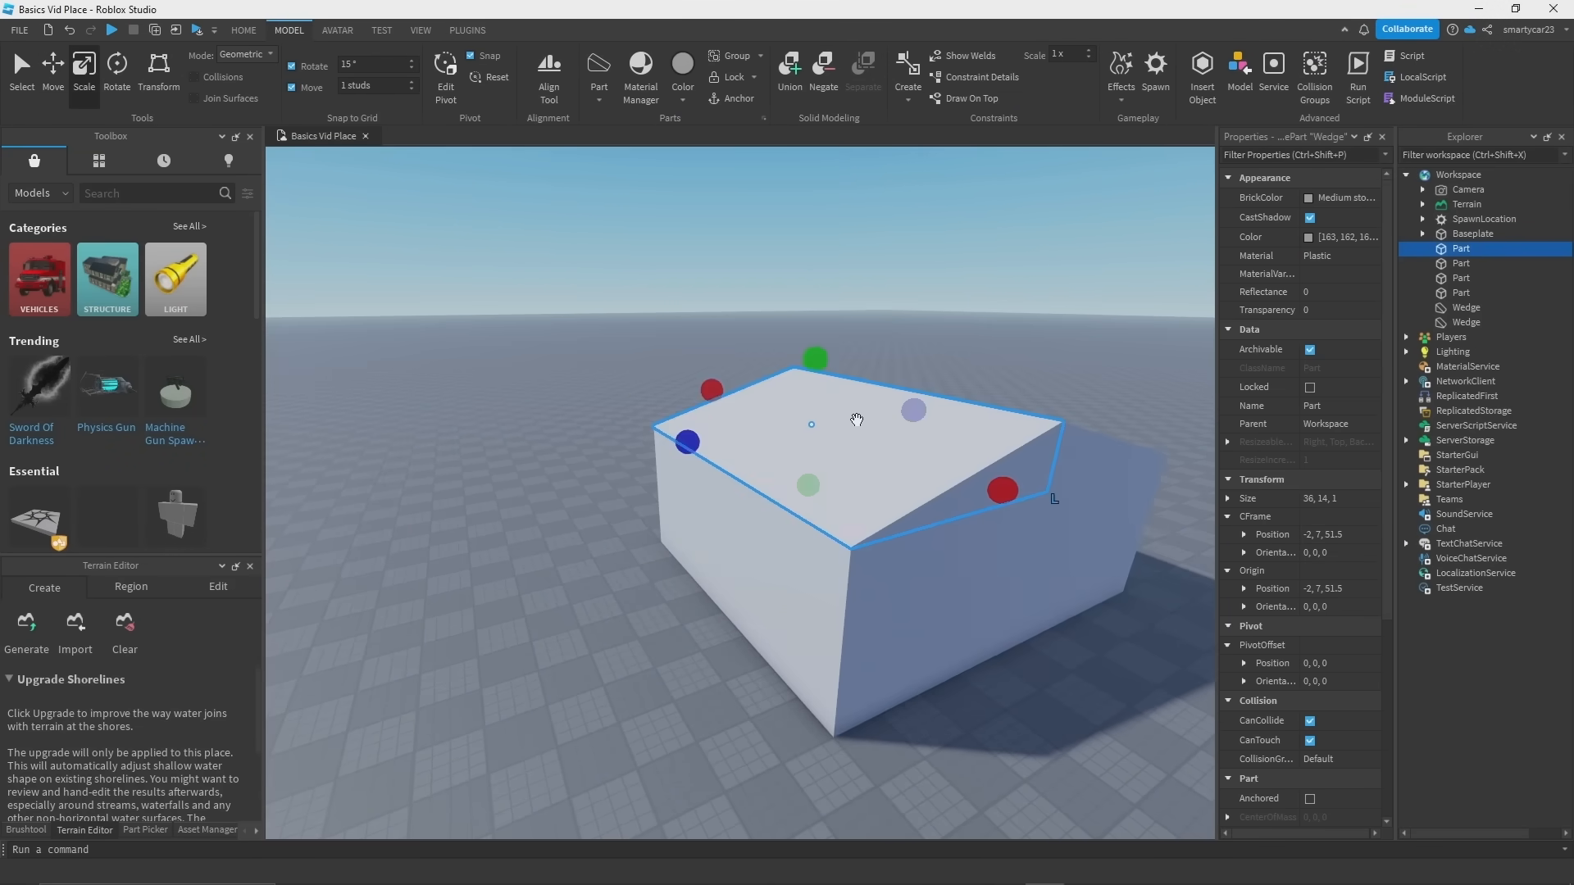
{"action": "key", "text": "d"}
{"action": "left_click", "coordinate": [1046, 352]}
{"action": "key", "text": "d"}
{"action": "right_click_drag", "start_coordinate": [1029, 336], "coordinate": [1072, 460]}
{"action": "key", "text": "w"}
{"action": "key", "text": "e"}
Step: Select both roof wedges and set their BrickColor to a light grey
{"action": "left_click", "coordinate": [788, 364]}
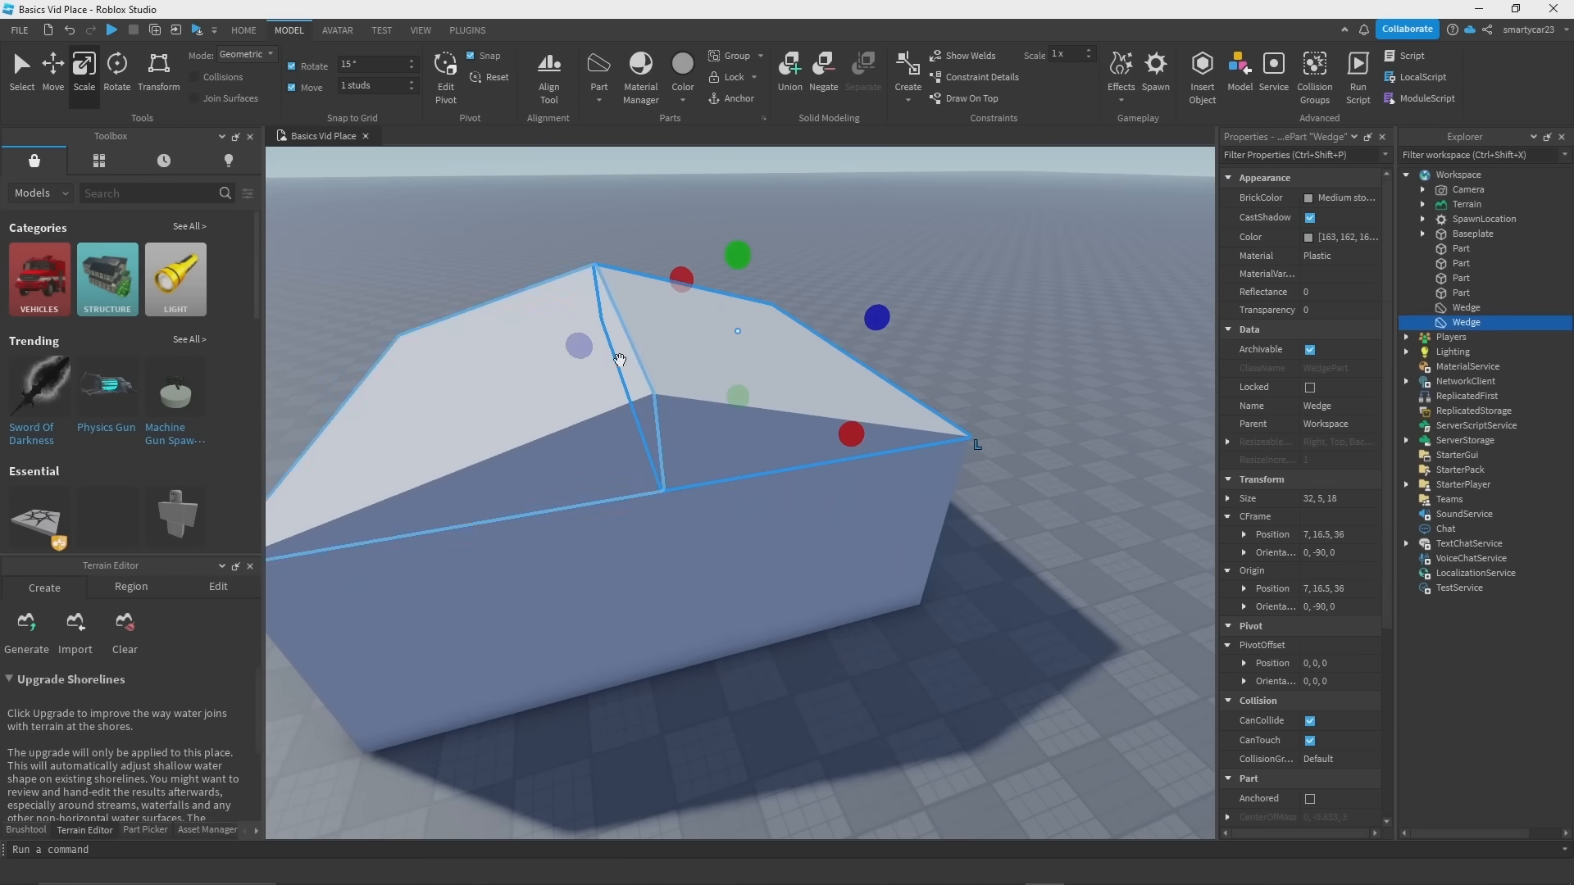
{"action": "key", "text": "s"}
{"action": "key", "text": "a"}
{"action": "key", "text": "q"}
{"action": "left_click", "coordinate": [1345, 198]}
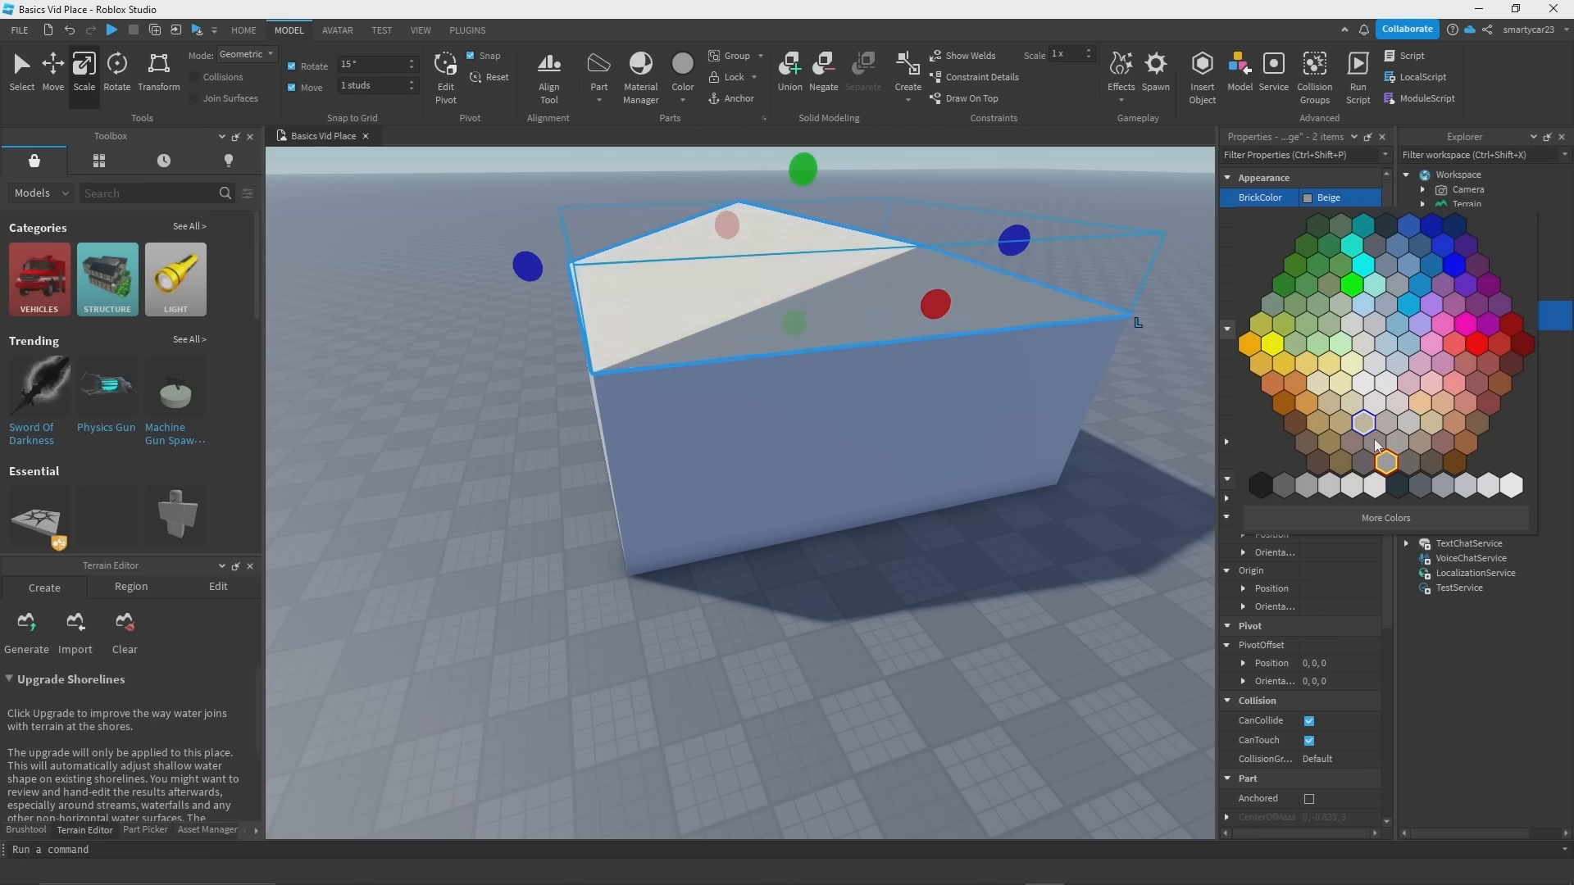
{"action": "left_click", "coordinate": [1357, 494]}
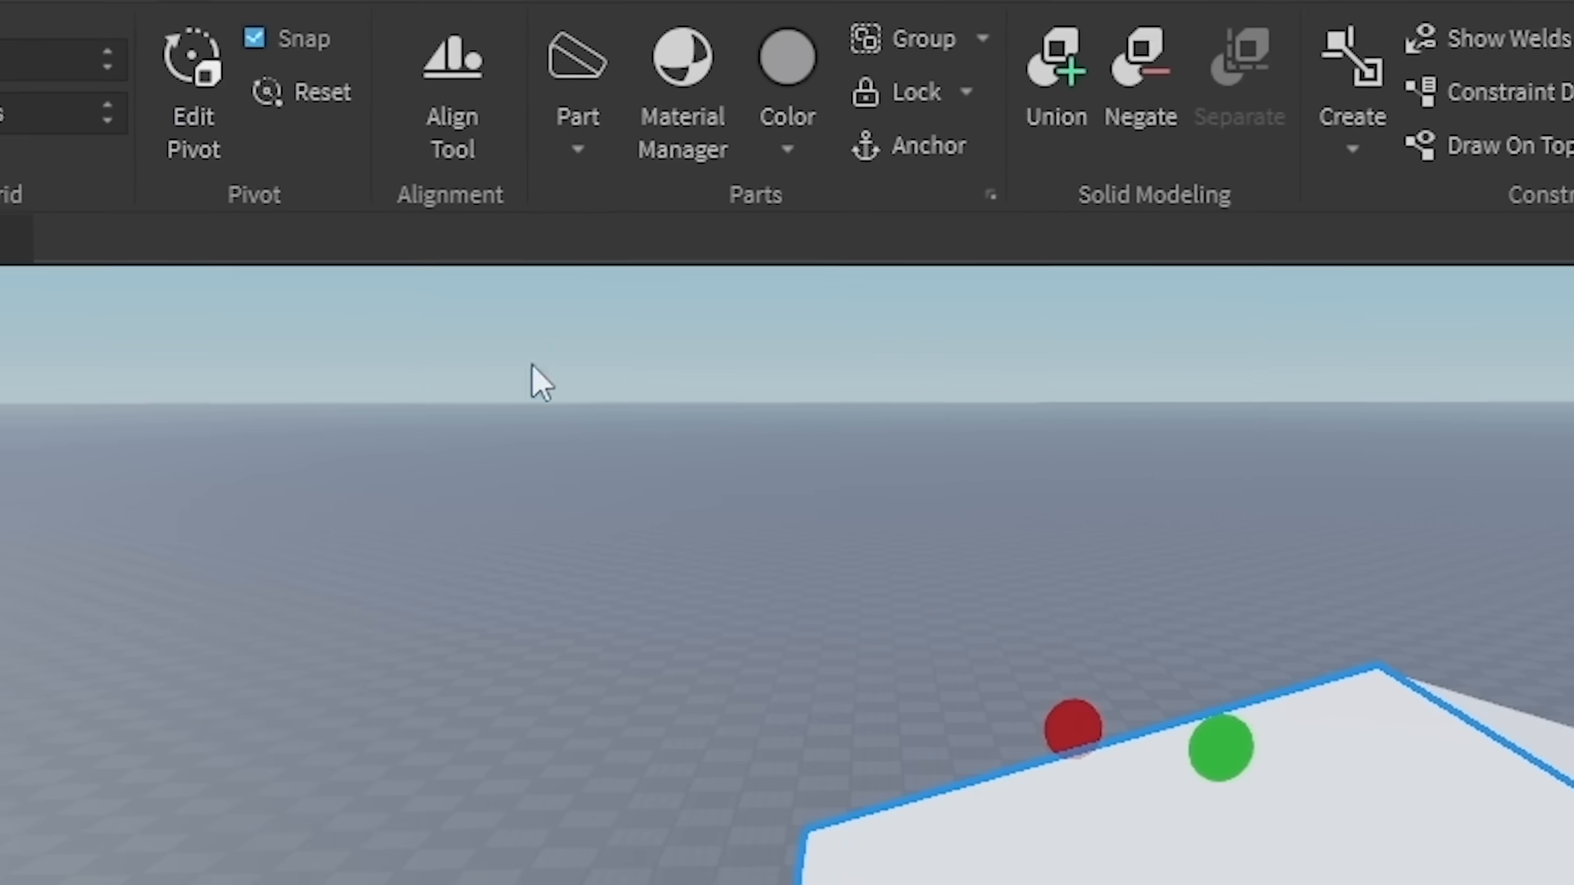
Step: Insert a block part, lay it on the sloped face of a roof wedge and stretch it across that slope
{"action": "left_click", "coordinate": [593, 103]}
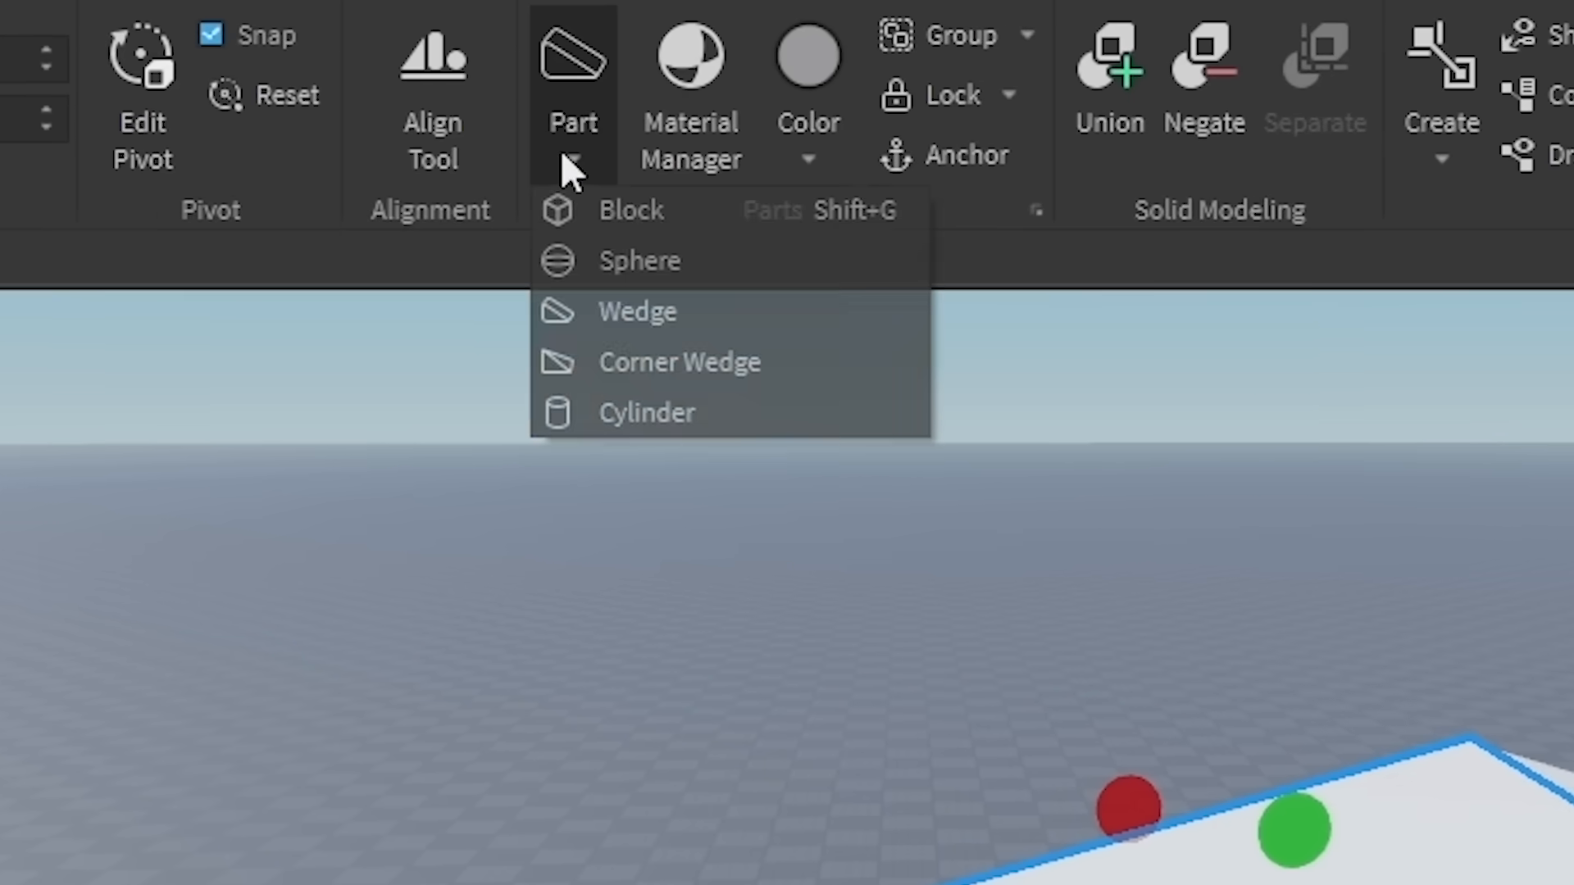
{"action": "left_click", "coordinate": [618, 215]}
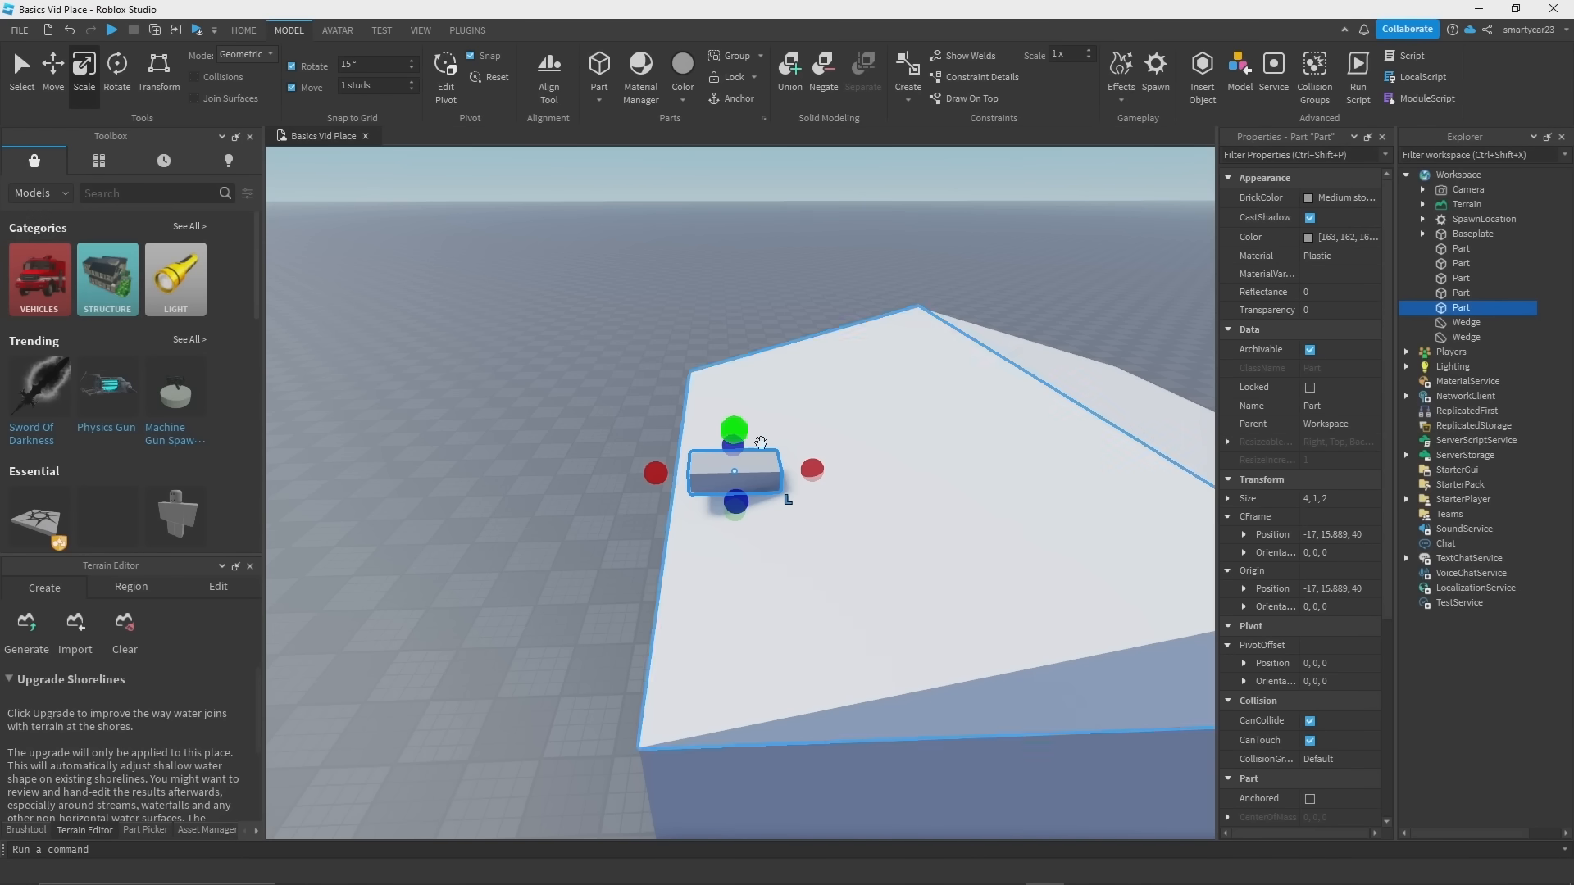
{"action": "right_click_drag", "start_coordinate": [760, 539], "coordinate": [777, 538]}
{"action": "left_click_drag", "start_coordinate": [657, 607], "coordinate": [906, 630]}
{"action": "right_click_drag", "start_coordinate": [834, 612], "coordinate": [696, 502]}
{"action": "left_click_drag", "start_coordinate": [693, 469], "coordinate": [862, 417]}
{"action": "left_click", "coordinate": [870, 426]}
{"action": "left_click", "coordinate": [799, 418]}
{"action": "right_click_drag", "start_coordinate": [862, 417], "coordinate": [861, 418]}
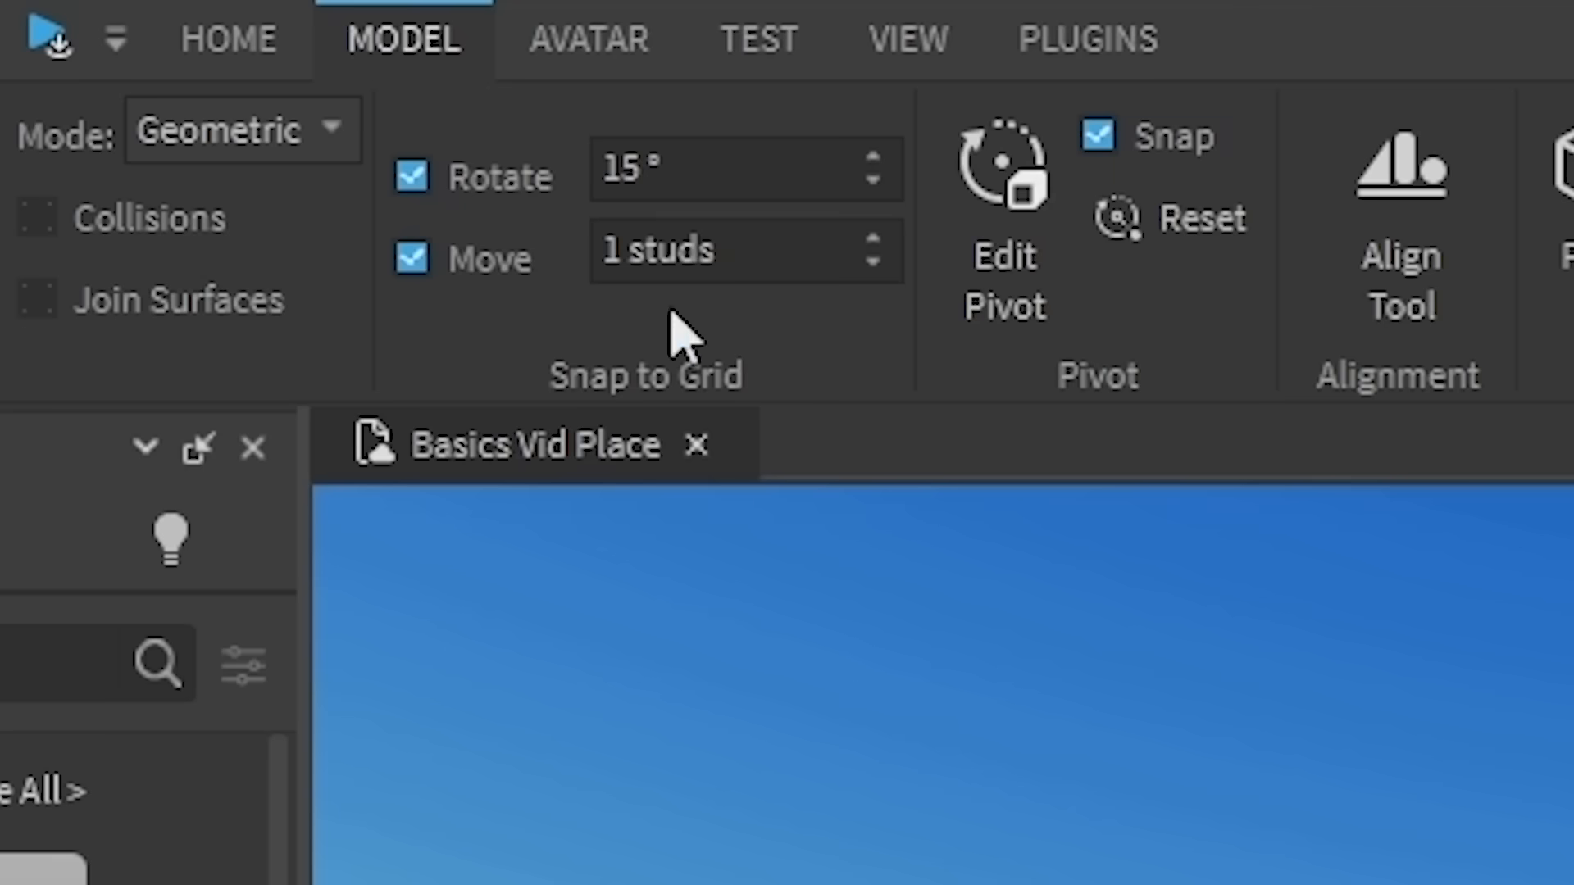
Step: Set the move snapping increment to 0.25 studs and scale the roof panel to 18.75 × 1 × 32
{"action": "key", "text": "BackSpace"}
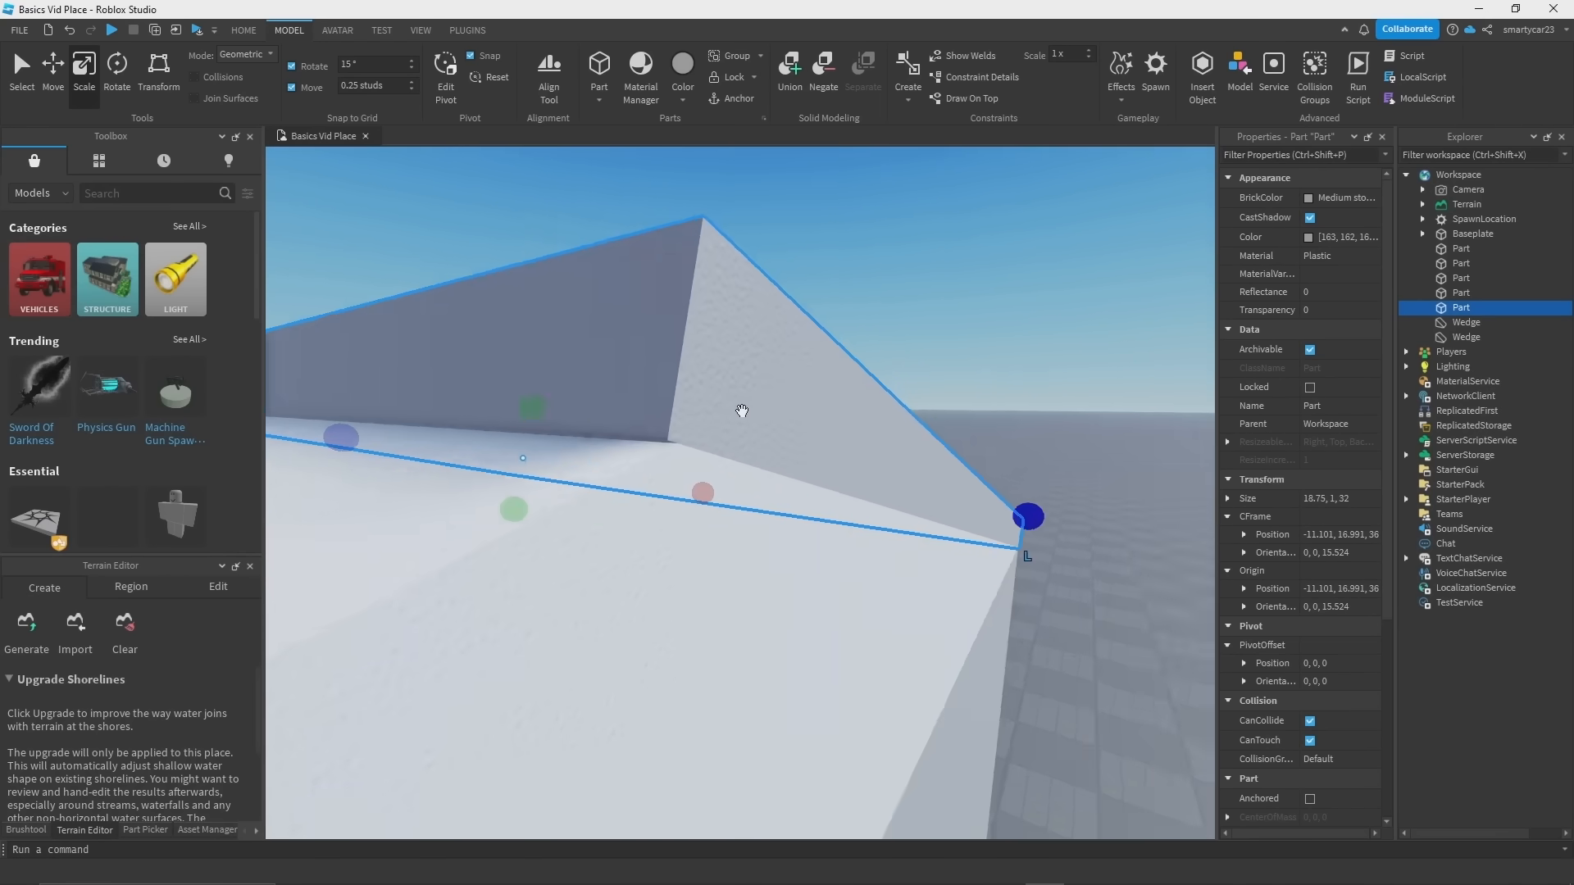
{"action": "right_click_drag", "start_coordinate": [740, 413], "coordinate": [748, 410]}
{"action": "right_click_drag", "start_coordinate": [664, 339], "coordinate": [673, 351]}
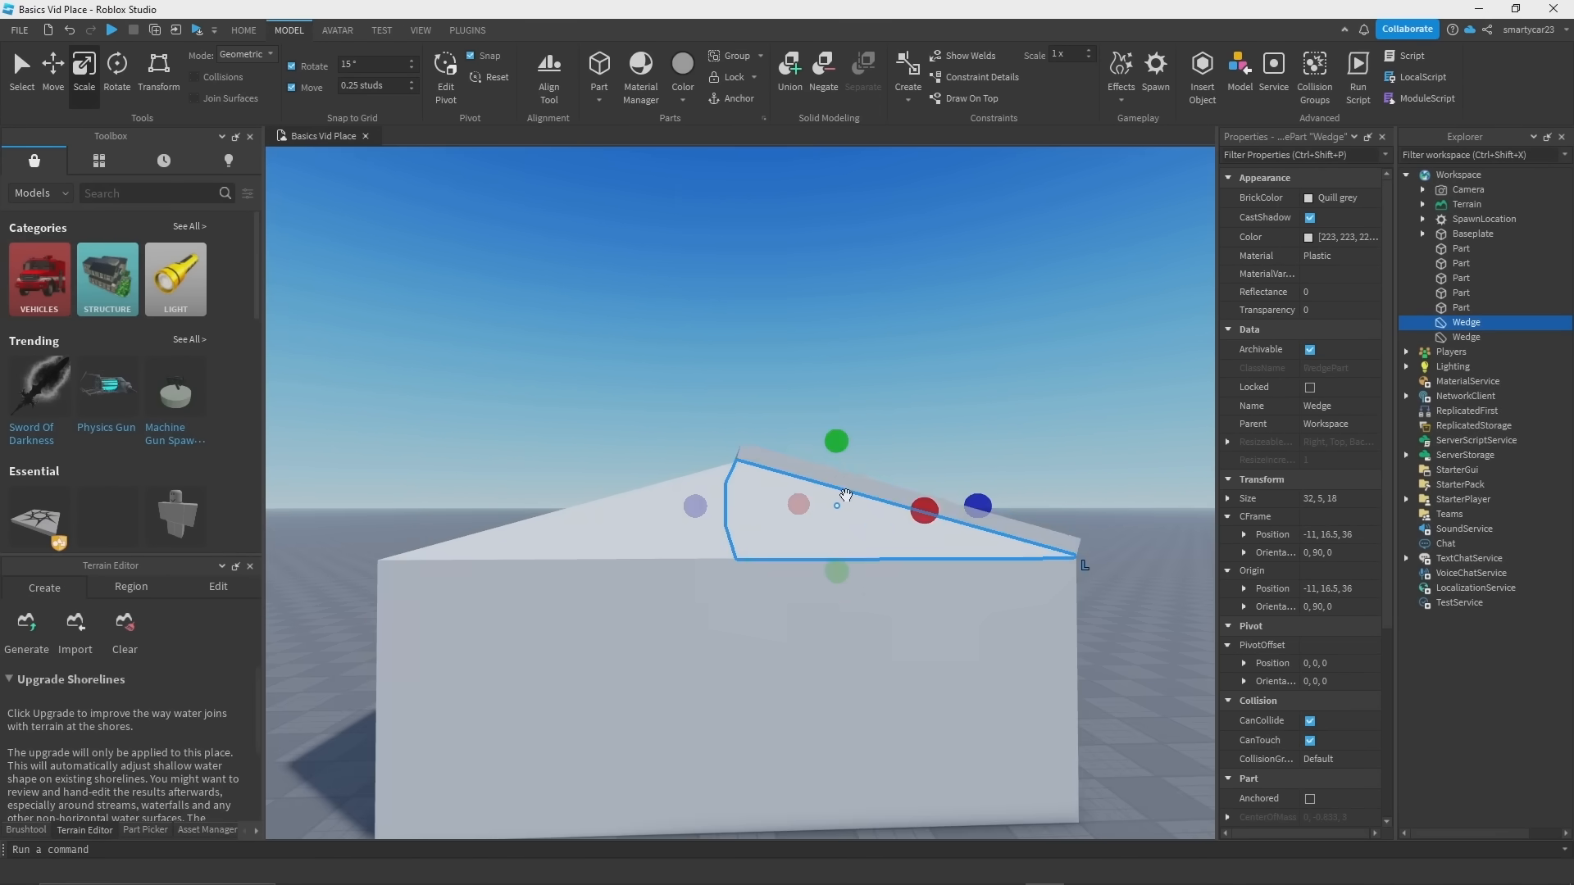
Step: Examine how the panel lies on the roof wedge at the gable end and along the ridge
{"action": "left_click", "coordinate": [840, 493]}
{"action": "key", "text": "w"}
{"action": "left_click", "coordinate": [746, 524]}
{"action": "key", "text": "e"}
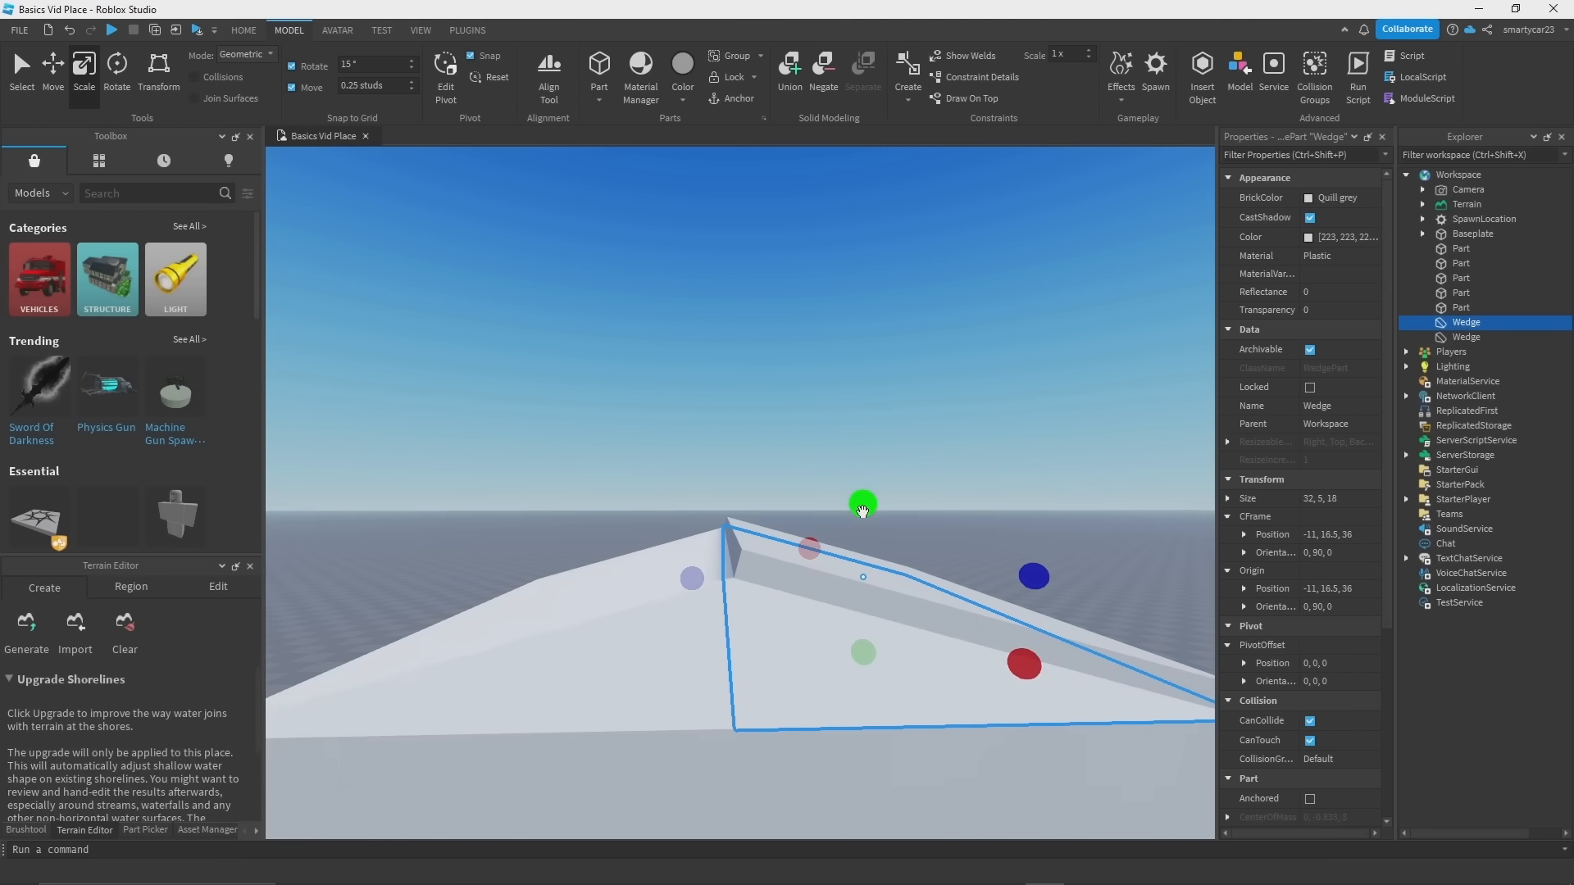
{"action": "key", "text": "s"}
{"action": "key", "text": "q"}
{"action": "right_click_drag", "start_coordinate": [884, 424], "coordinate": [870, 424]}
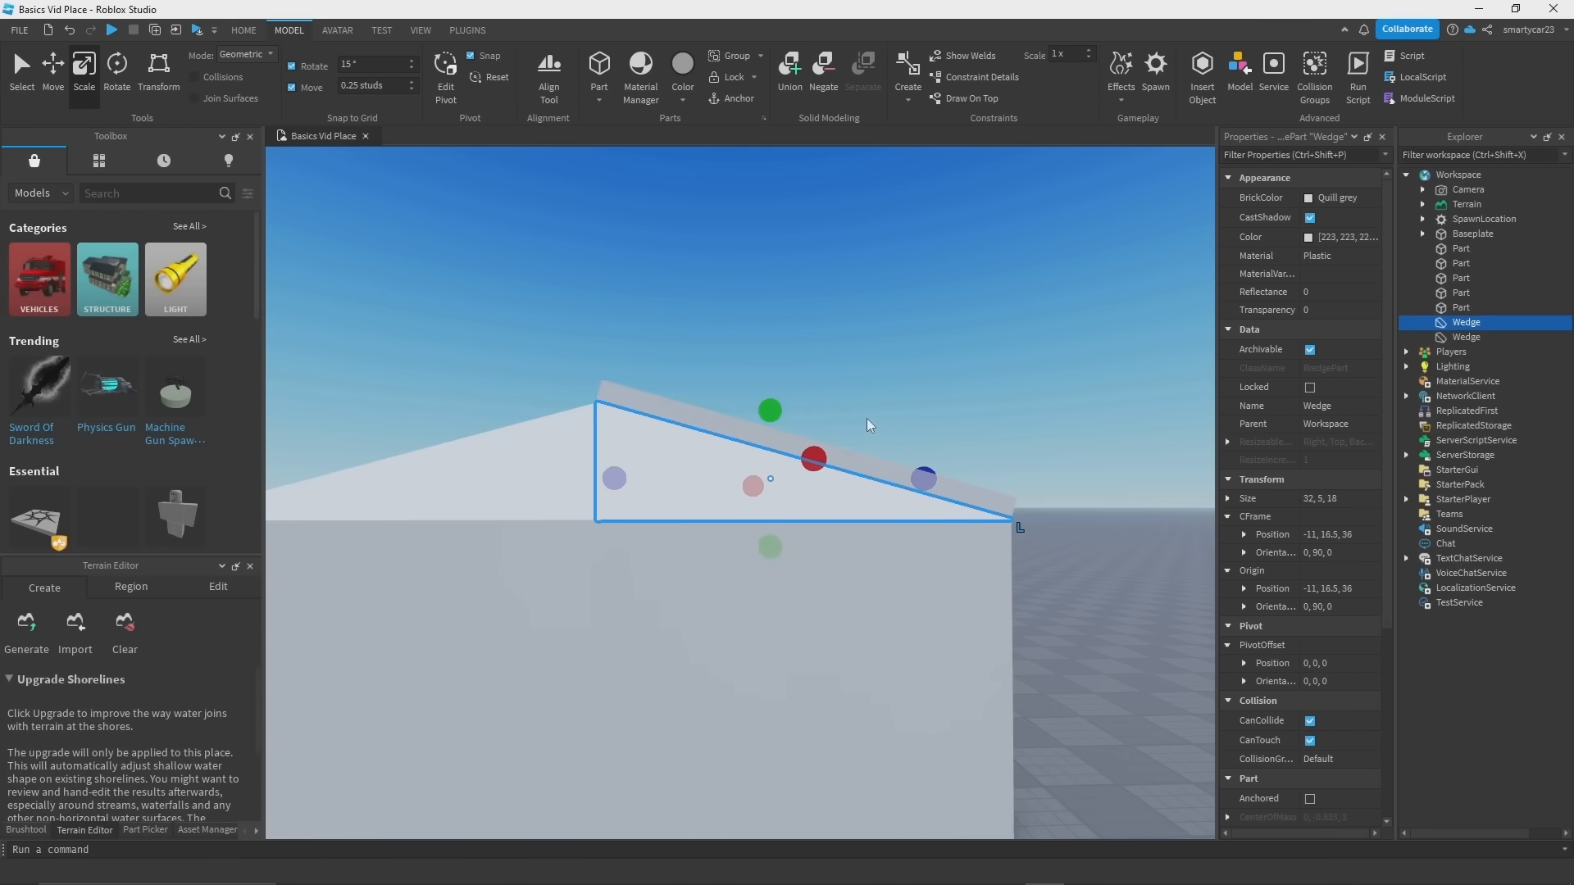
{"action": "key", "text": "w"}
{"action": "key", "text": "a"}
{"action": "key", "text": "e"}
{"action": "right_click_drag", "start_coordinate": [706, 387], "coordinate": [785, 432]}
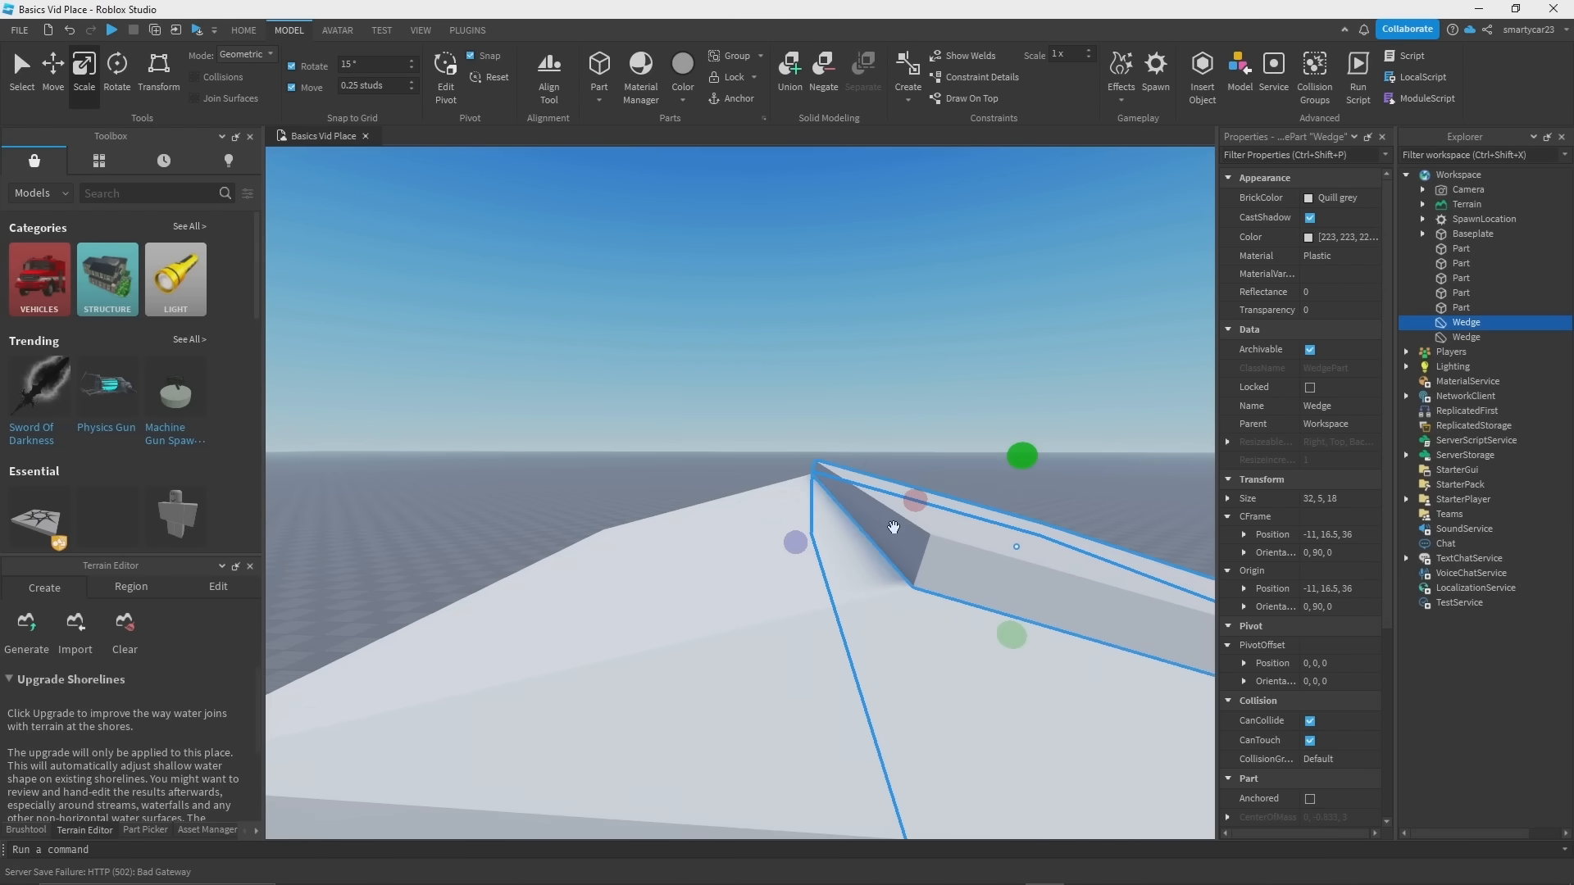
Step: Select the roof panel and set its BrickColor to reddish brown
{"action": "left_click", "coordinate": [923, 562]}
{"action": "key", "text": "d"}
{"action": "key", "text": "q"}
{"action": "left_click", "coordinate": [1322, 197]}
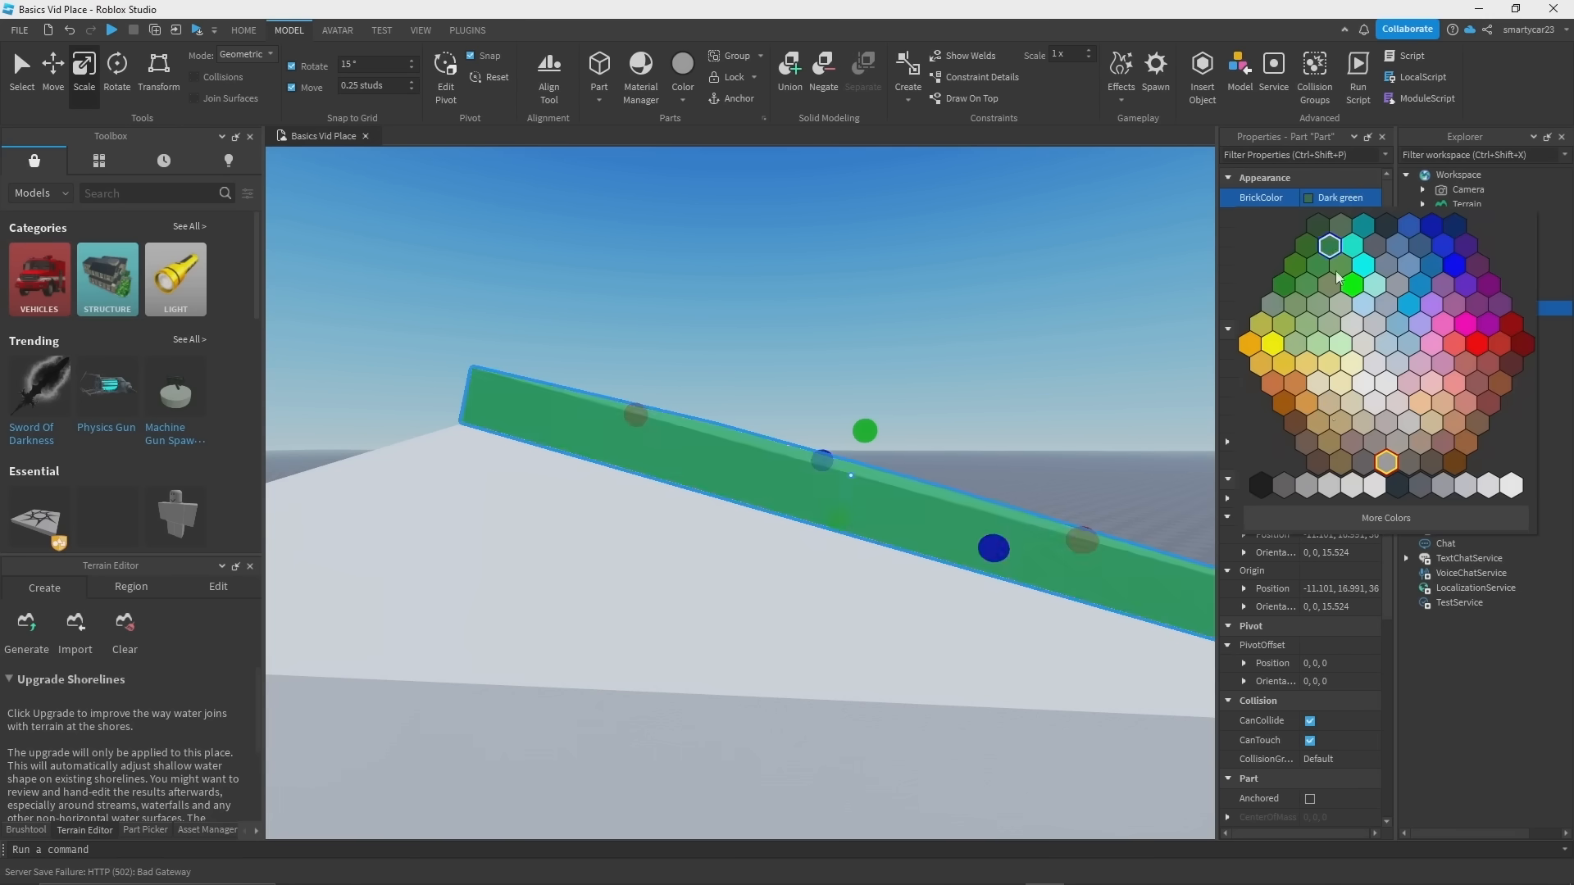
{"action": "left_click", "coordinate": [1297, 423]}
Step: Duplicate the brown roof panel and rotate the copy 180° about the vertical axis
{"action": "key", "text": "s"}
{"action": "key", "text": "d"}
{"action": "right_click_drag", "start_coordinate": [1066, 410], "coordinate": [789, 514]}
{"action": "key", "text": "d"}
{"action": "key", "text": "s"}
{"action": "key", "text": "w"}
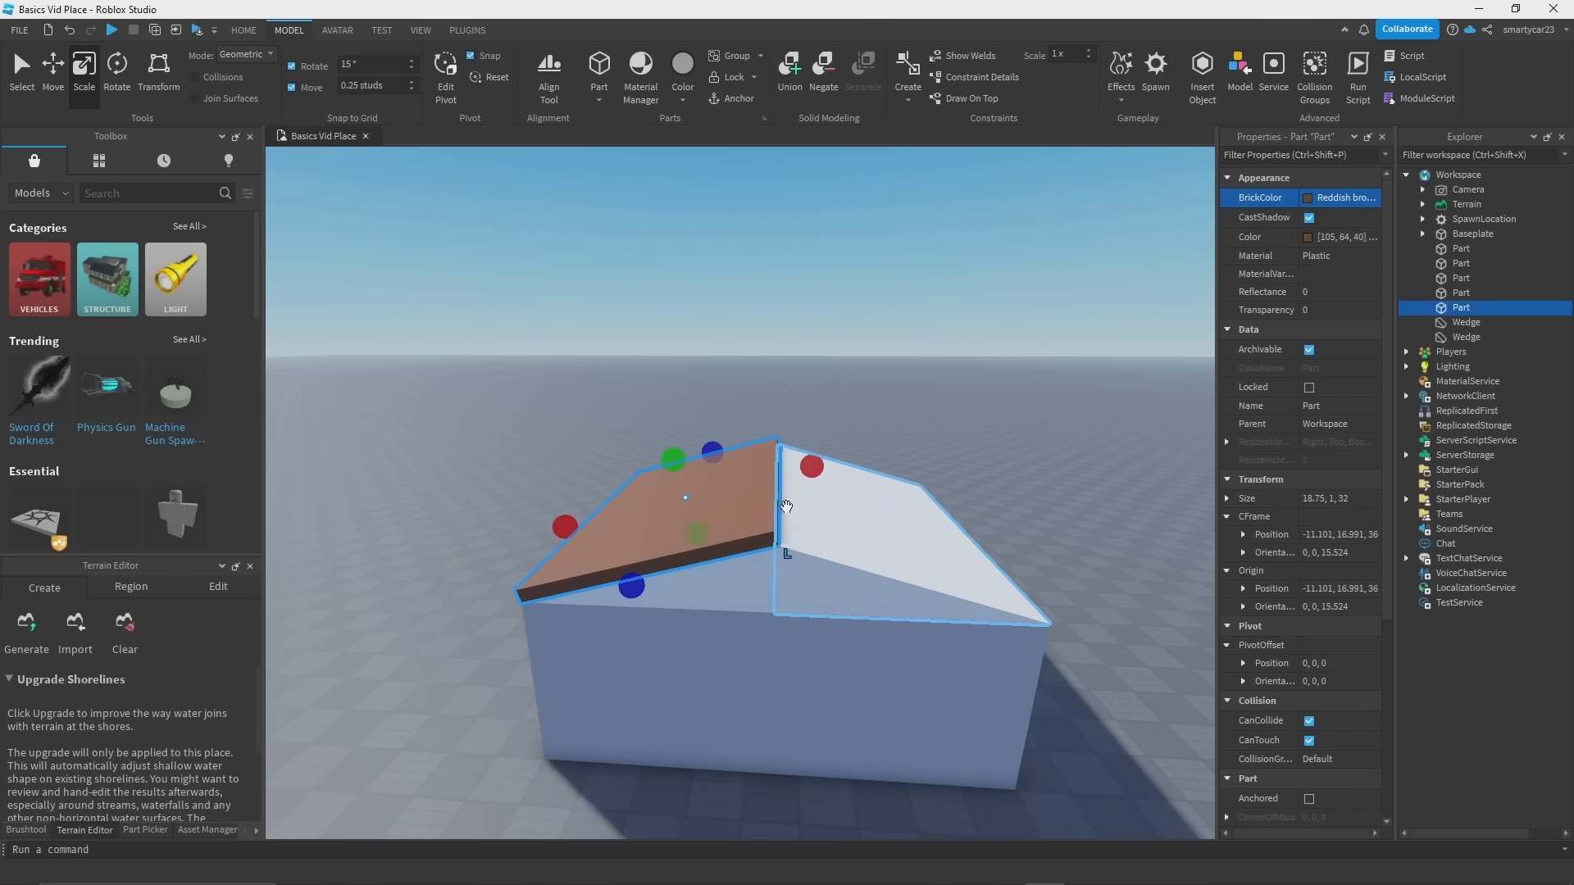
{"action": "key", "text": "ctrl+d"}
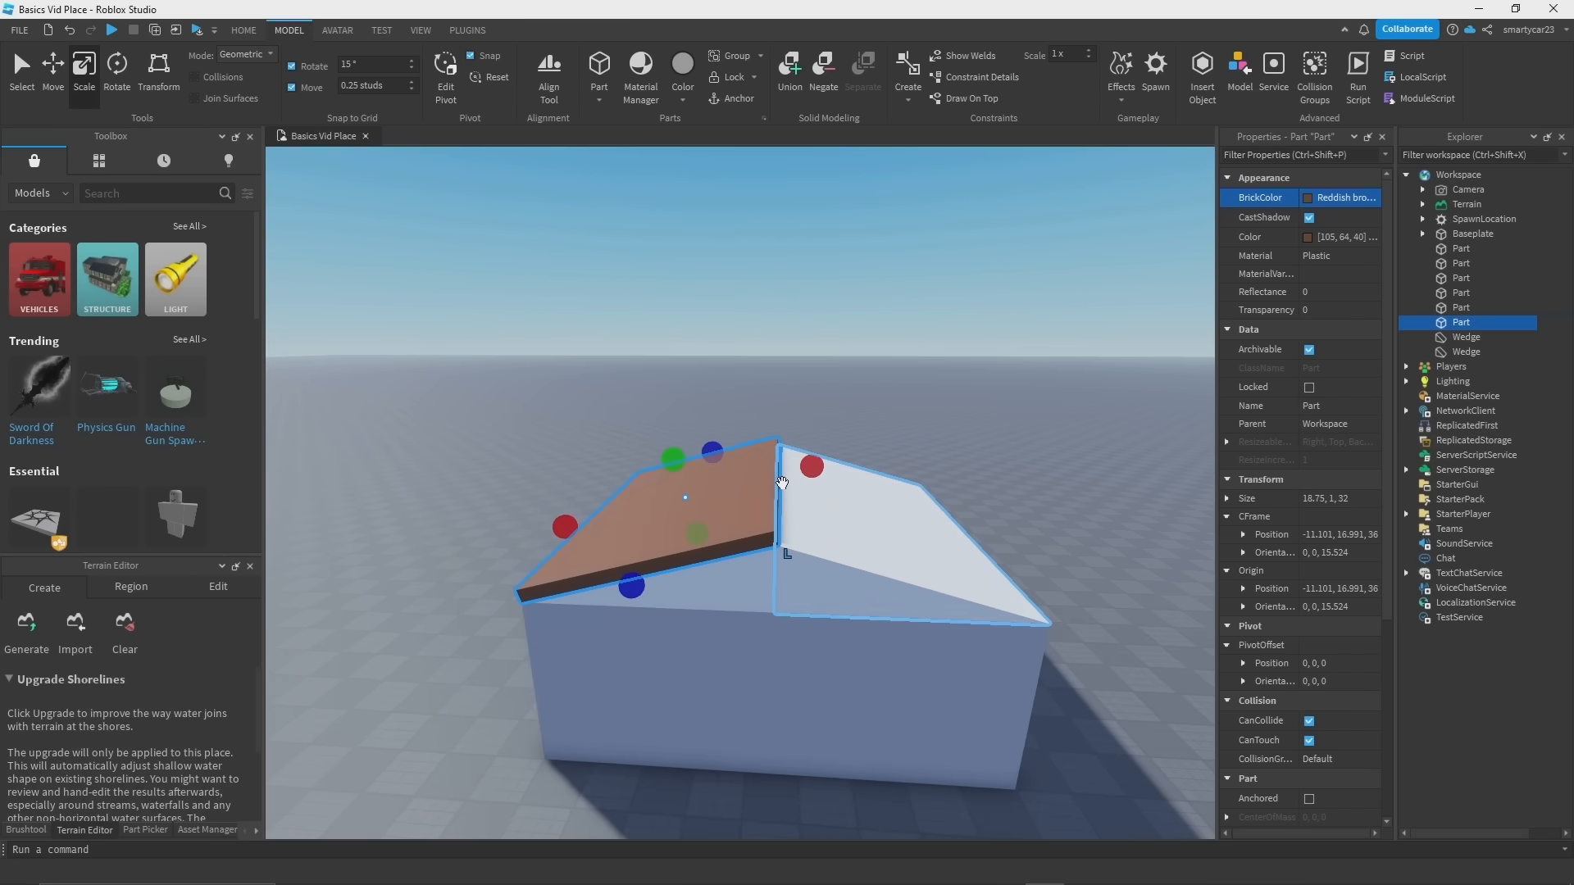
{"action": "key", "text": "ctrl+r"}
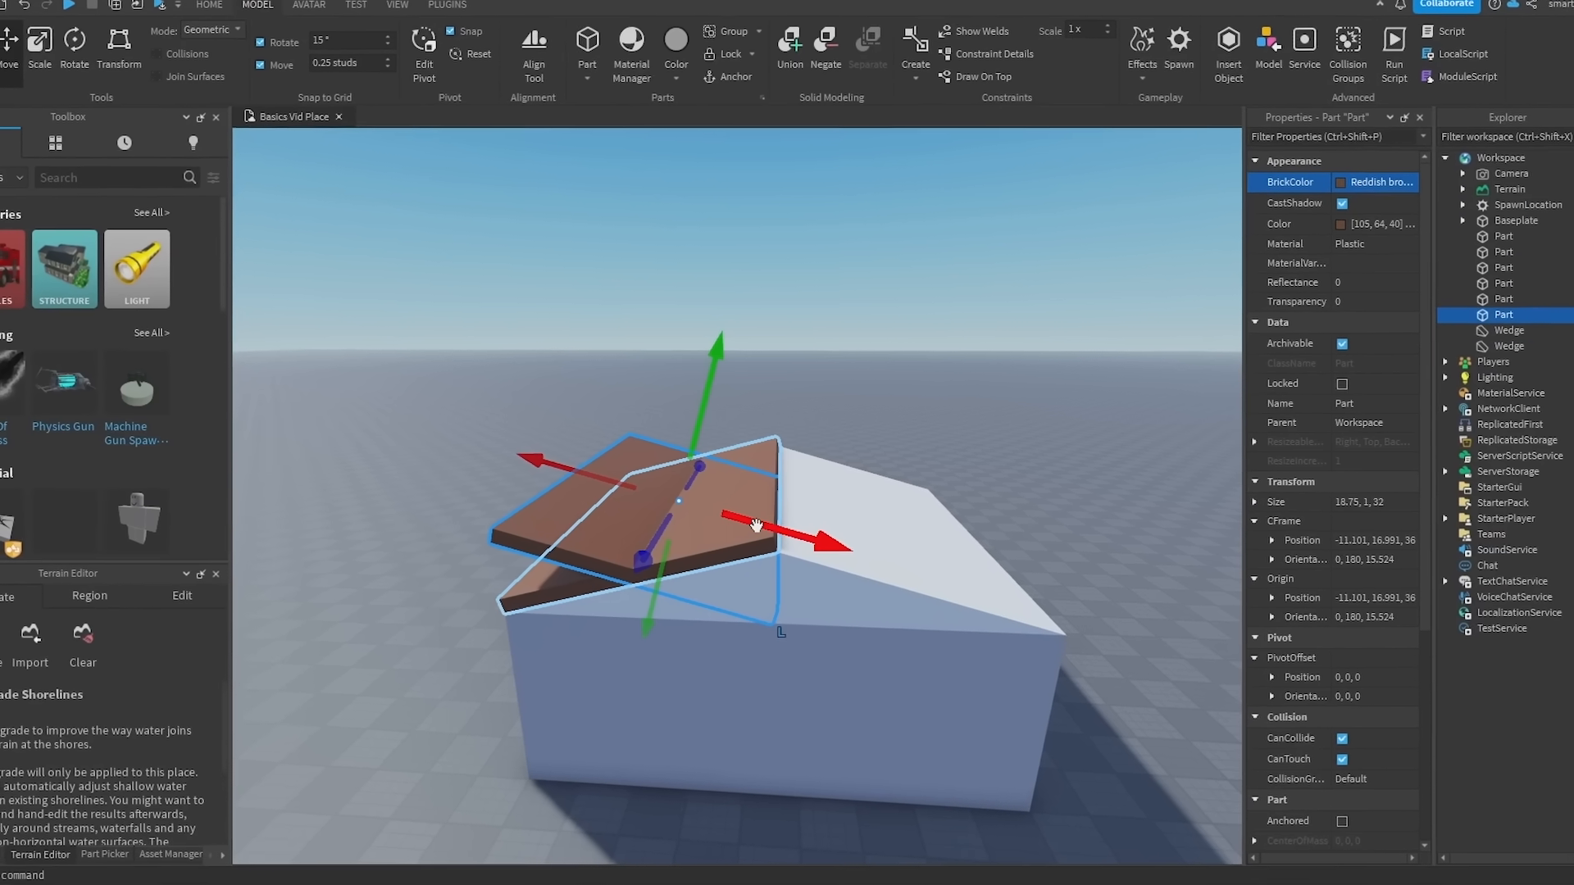
Step: Try to move the rotated panel along its own tilted axis away from the roof, and undo the move
{"action": "right_click_drag", "start_coordinate": [756, 525], "coordinate": [777, 494]}
{"action": "scroll", "coordinate": [780, 497], "scroll_direction": "up", "scroll_amount": 3}
{"action": "left_click_drag", "start_coordinate": [738, 431], "coordinate": [326, 382]}
{"action": "scroll", "coordinate": [639, 435], "scroll_direction": "down", "scroll_amount": 2}
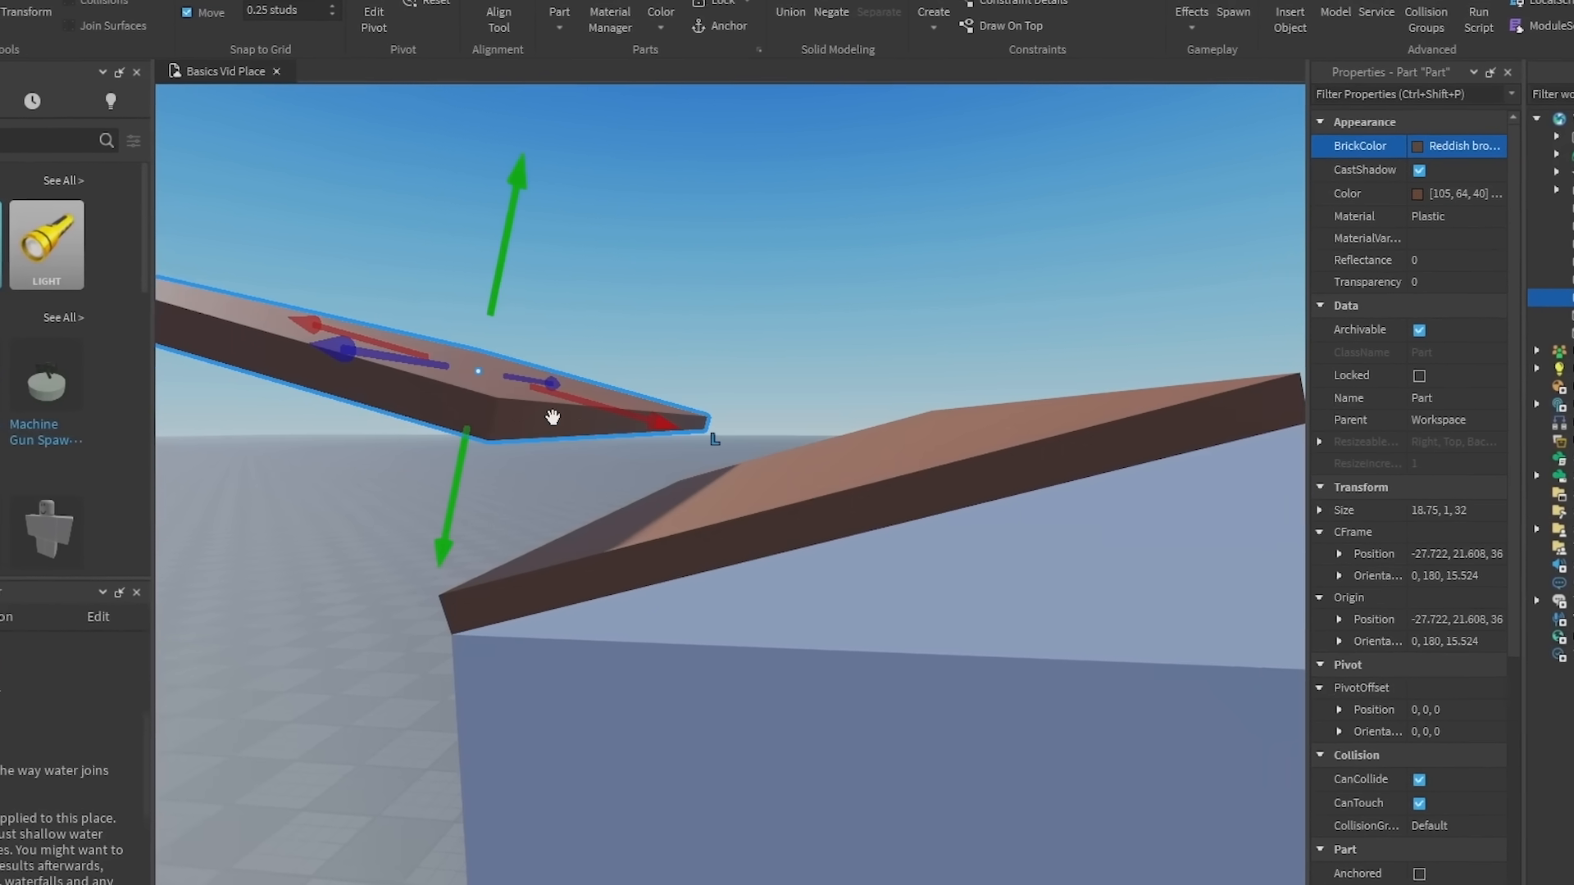
{"action": "key", "text": "ctrl+z"}
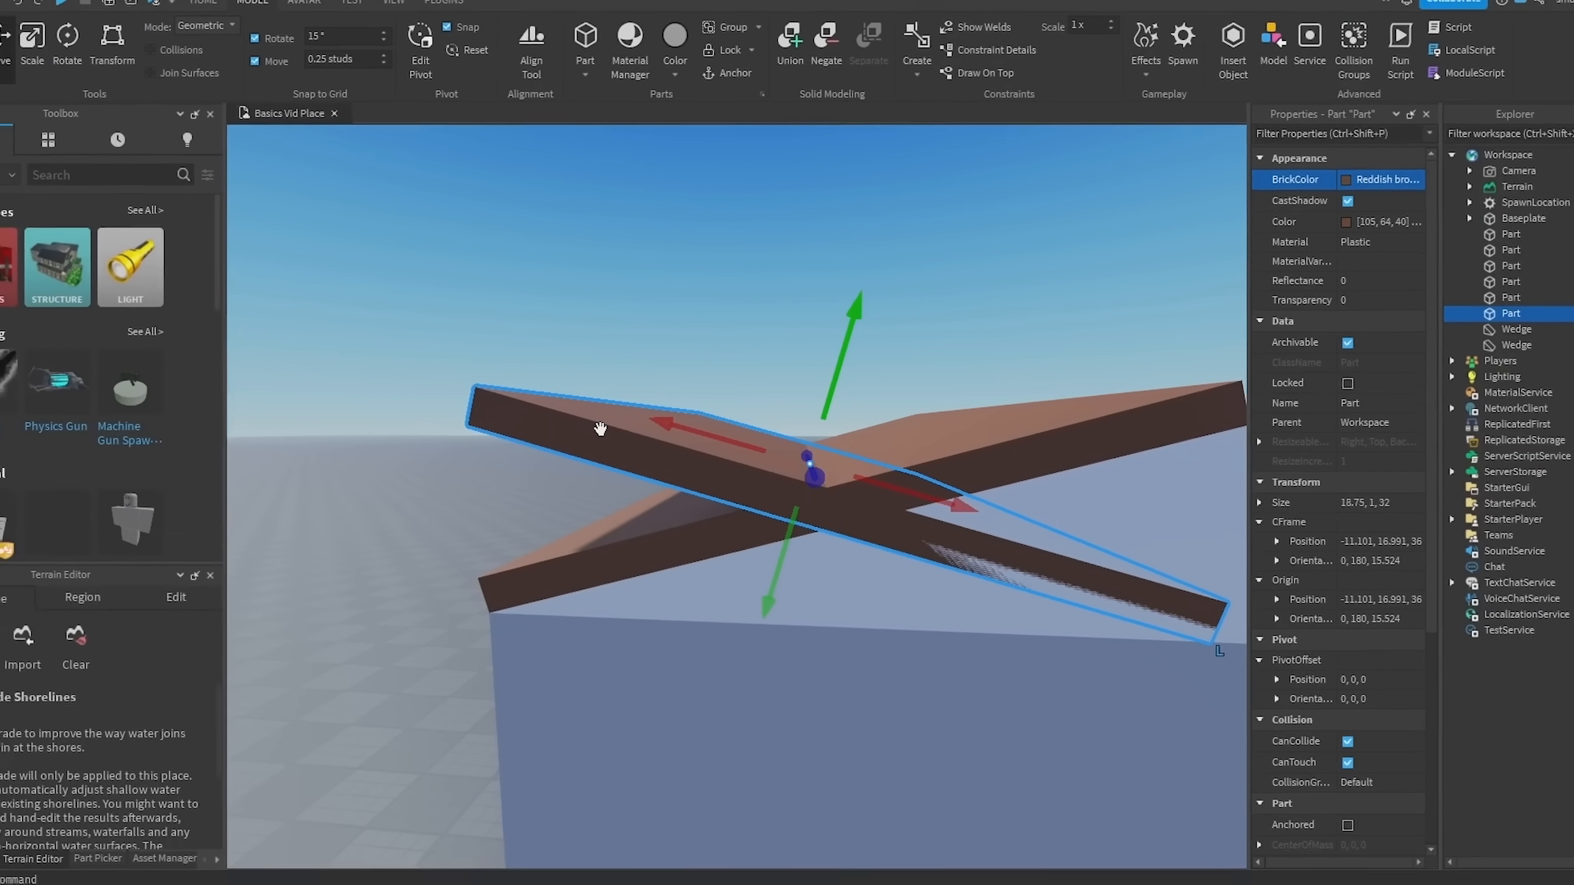
Step: Examine the two crossed roof panels and the tilted move axes of the rotated copy
{"action": "key", "text": "s"}
{"action": "key", "text": "d"}
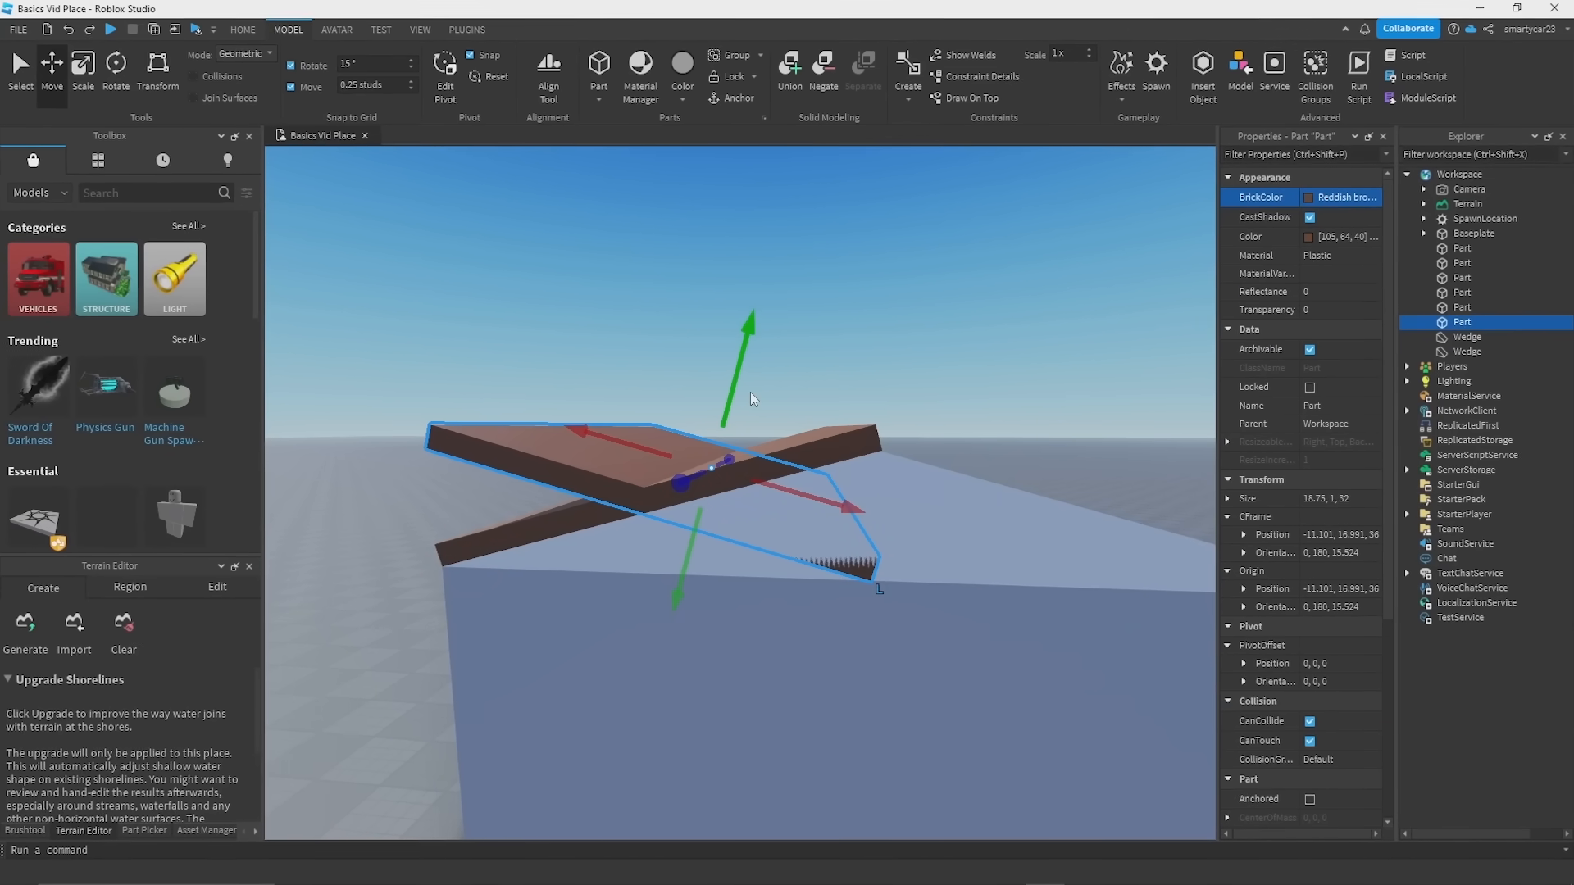
{"action": "left_click", "coordinate": [638, 392]}
{"action": "left_click", "coordinate": [646, 451]}
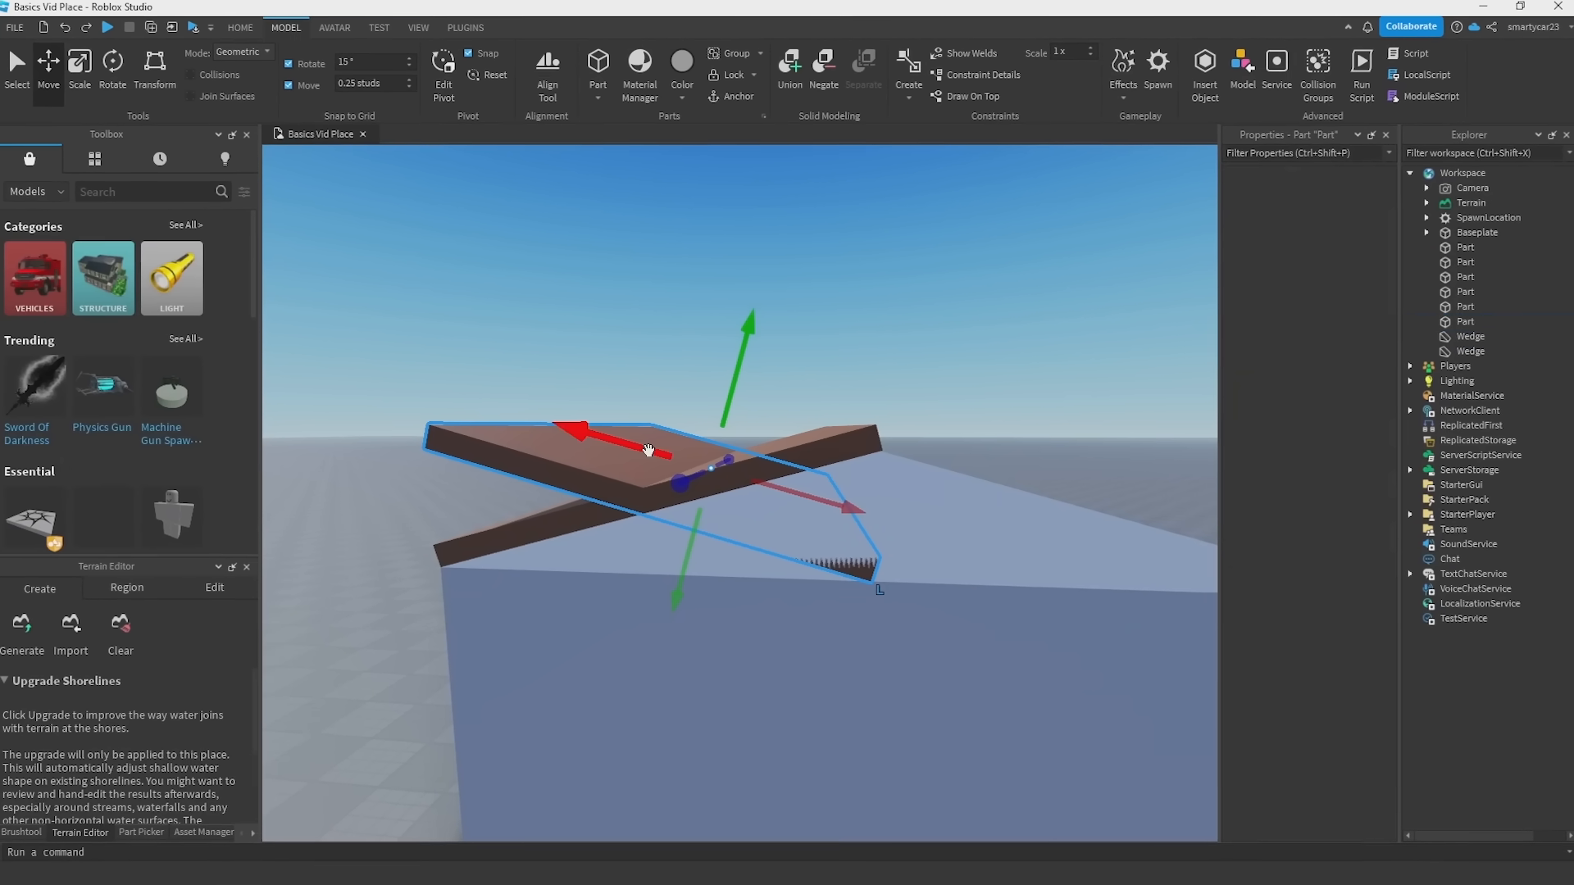
{"action": "key", "text": "a"}
{"action": "key", "text": "w"}
{"action": "key", "text": "w"}
{"action": "right_click_drag", "start_coordinate": [752, 451], "coordinate": [755, 457]}
{"action": "key", "text": "e"}
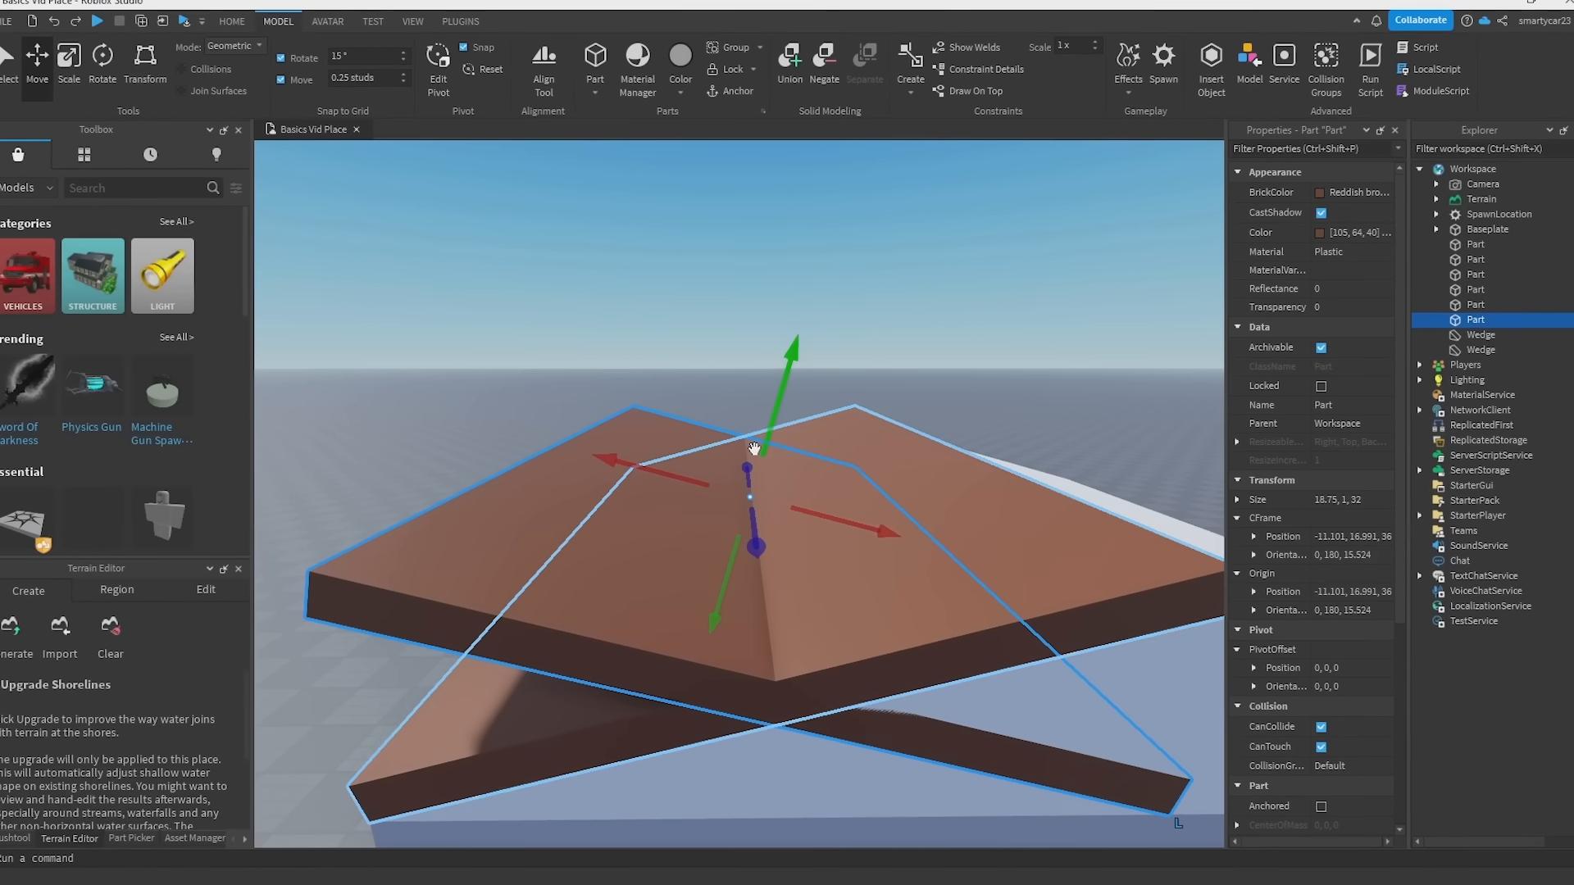
{"action": "key", "text": "q"}
{"action": "mouse_move", "coordinate": [754, 449]}
{"action": "right_mouse_down"}
{"action": "mouse_move", "coordinate": [735, 444]}
{"action": "mouse_move", "coordinate": [752, 429]}
{"action": "right_mouse_up"}
{"action": "key", "text": "d"}
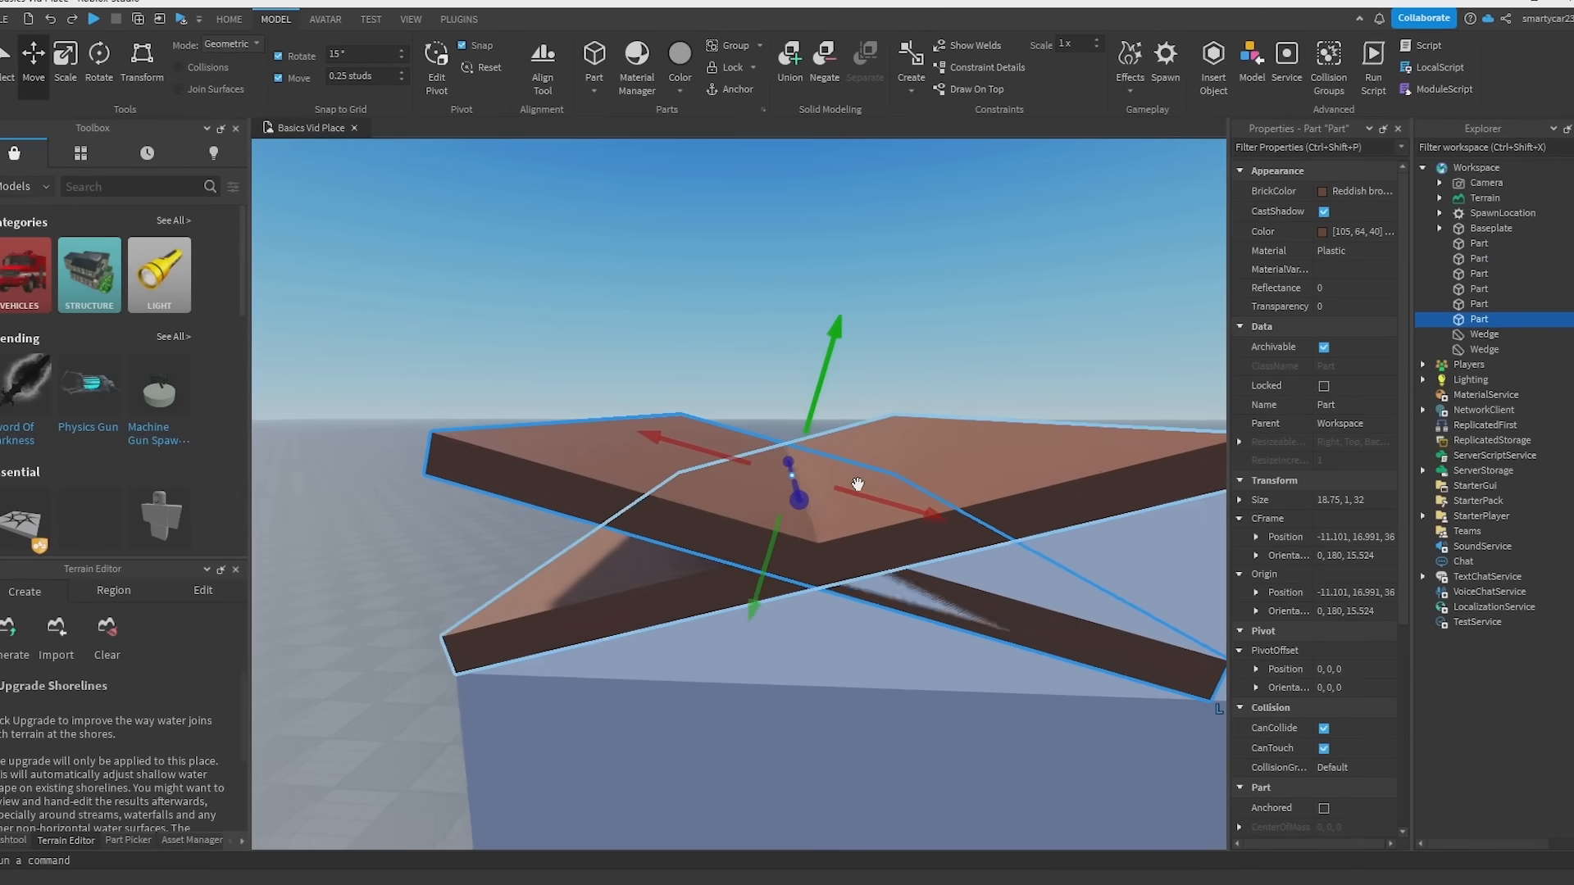
Step: Try to slide the rotated panel along its tilted axis and lift it onto the uncovered wedge, and undo both moves
{"action": "left_click_drag", "start_coordinate": [838, 497], "coordinate": [672, 544]}
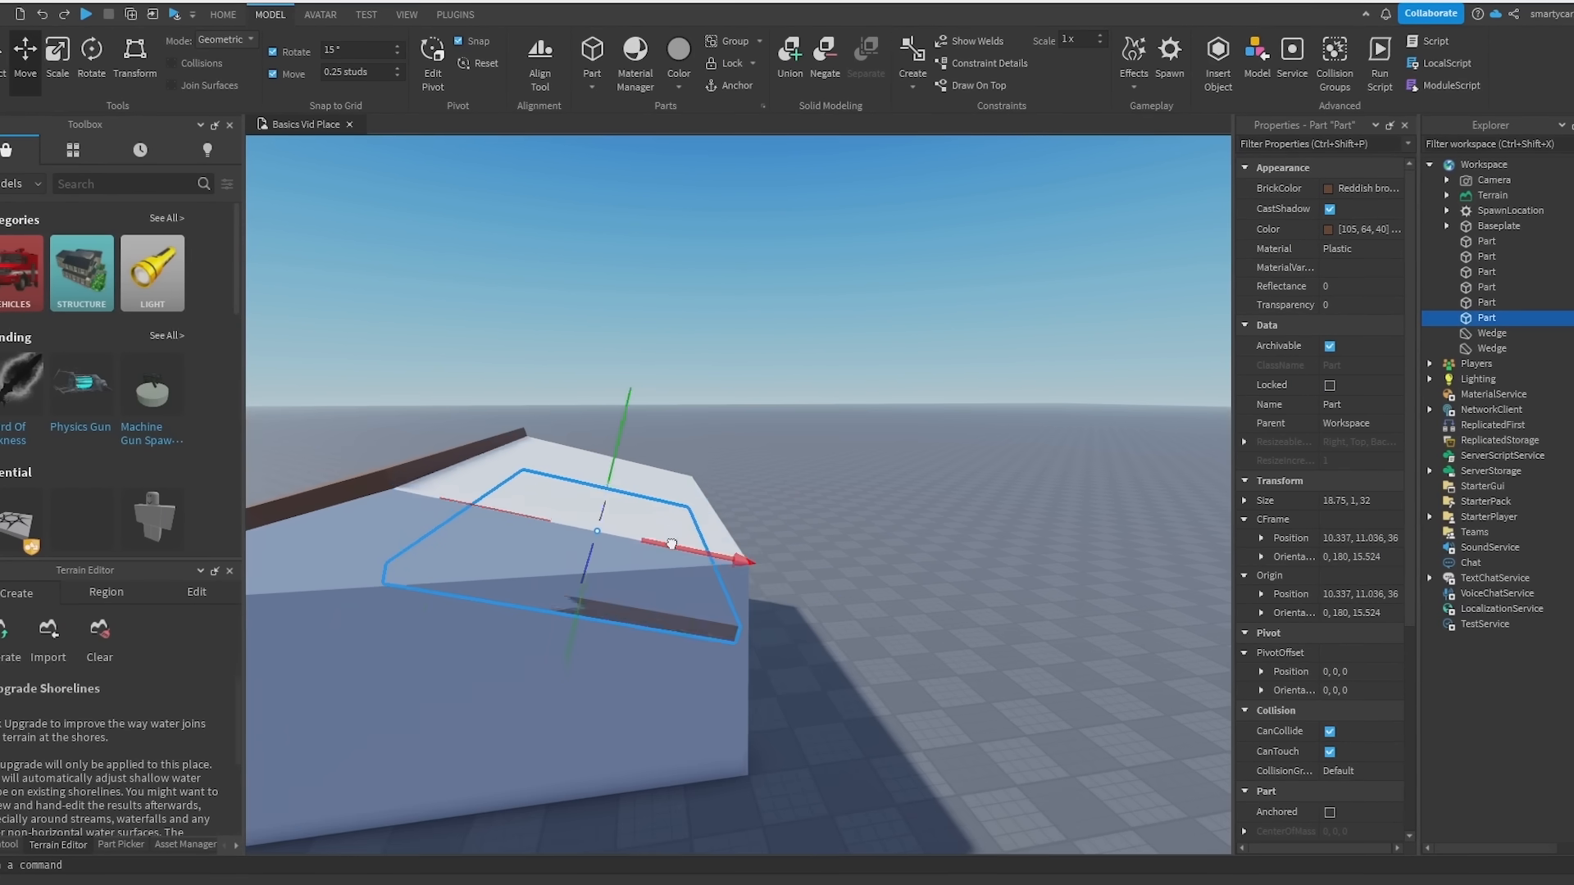
{"action": "key", "text": "a"}
{"action": "left_click_drag", "start_coordinate": [655, 476], "coordinate": [667, 421]}
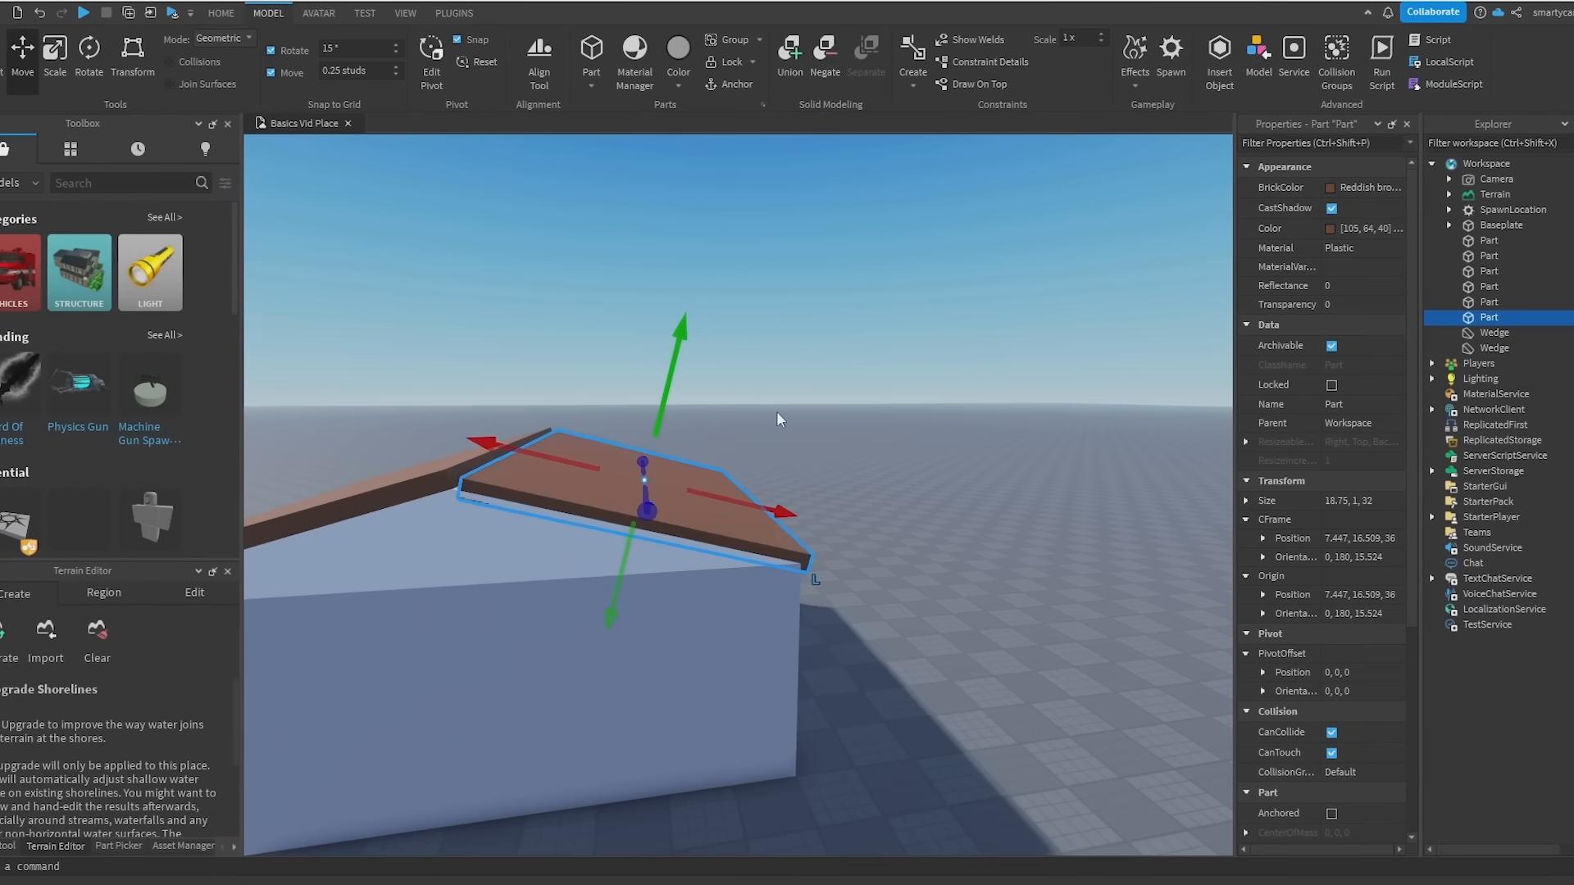
{"action": "key", "text": "ctrl+z"}
{"action": "key", "text": "ctrl+z"}
Step: Switch the move handles to world space and move the rotated panel horizontally over the uncovered roof wedge
{"action": "right_click_drag", "start_coordinate": [776, 411], "coordinate": [812, 406]}
{"action": "key", "text": "a"}
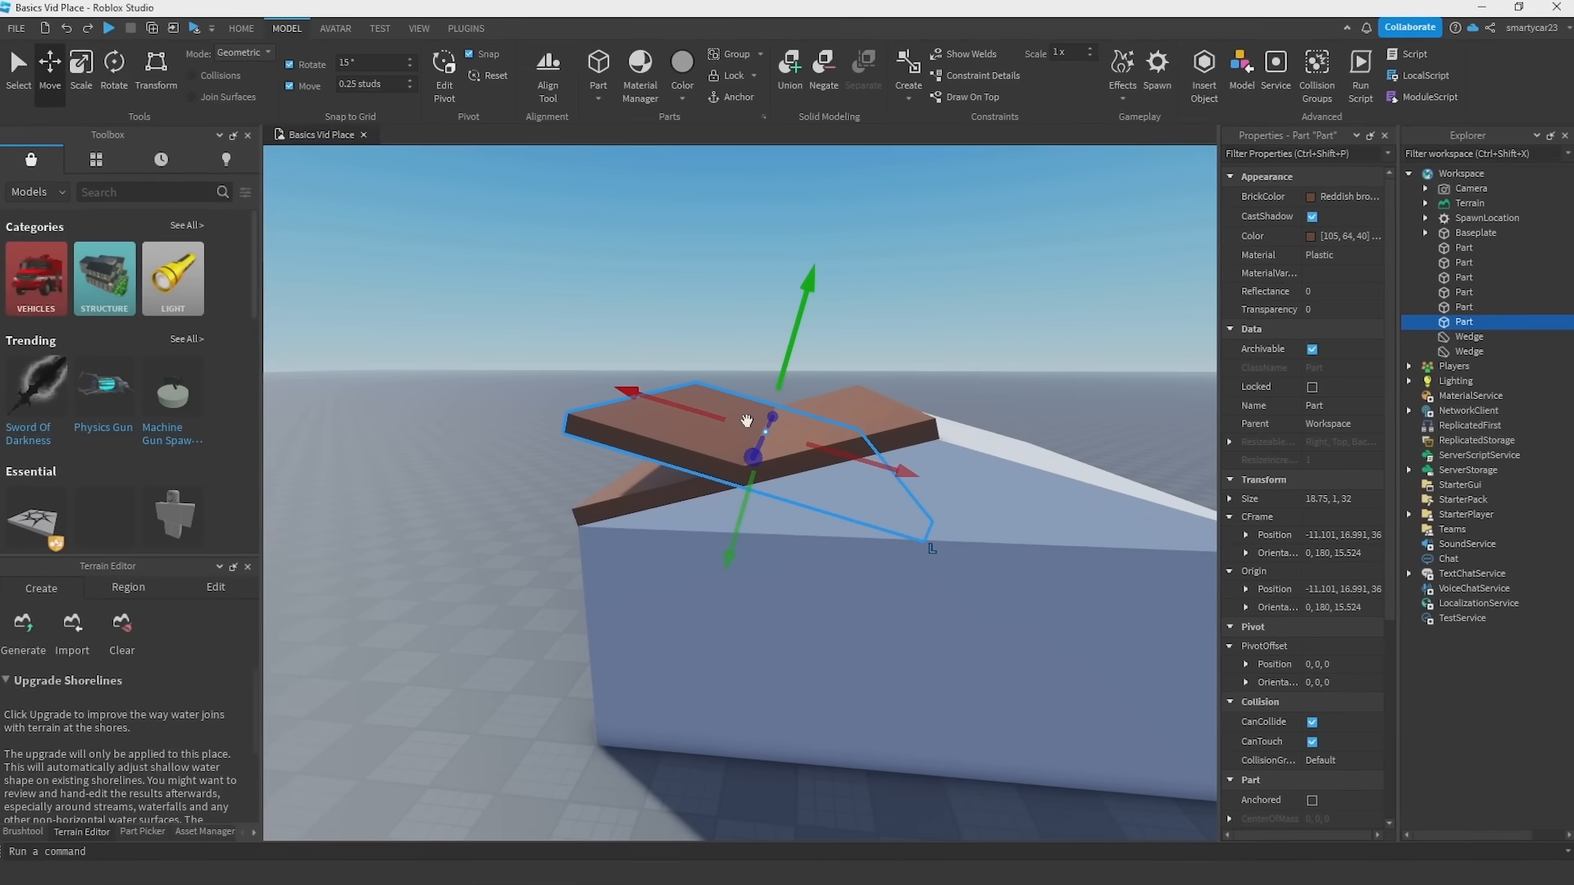
{"action": "right_click", "coordinate": [746, 421]}
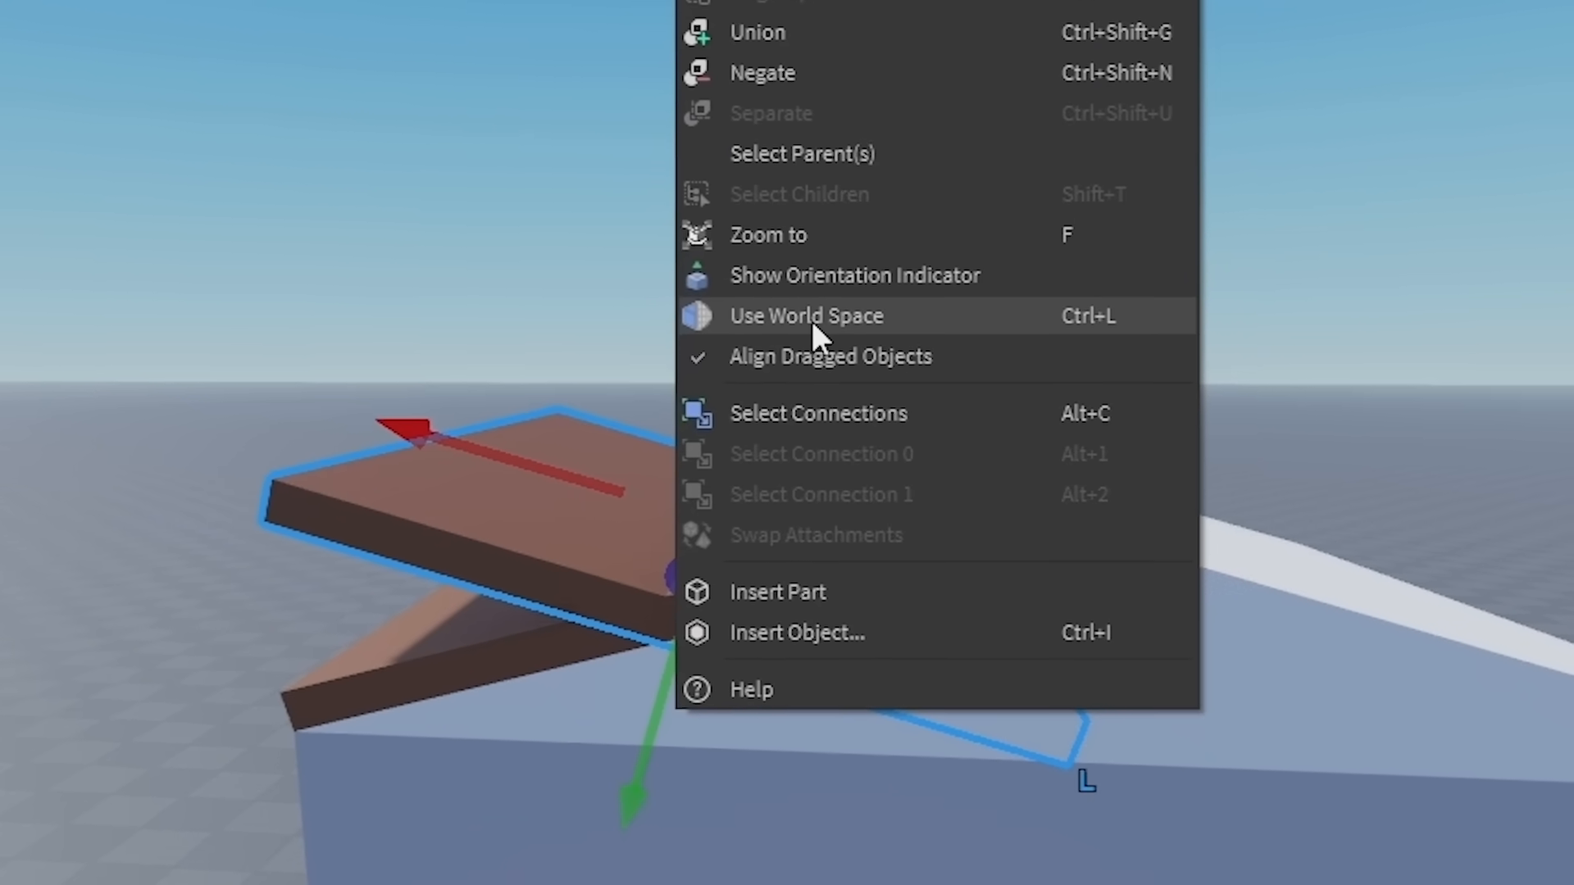
{"action": "left_click", "coordinate": [812, 323]}
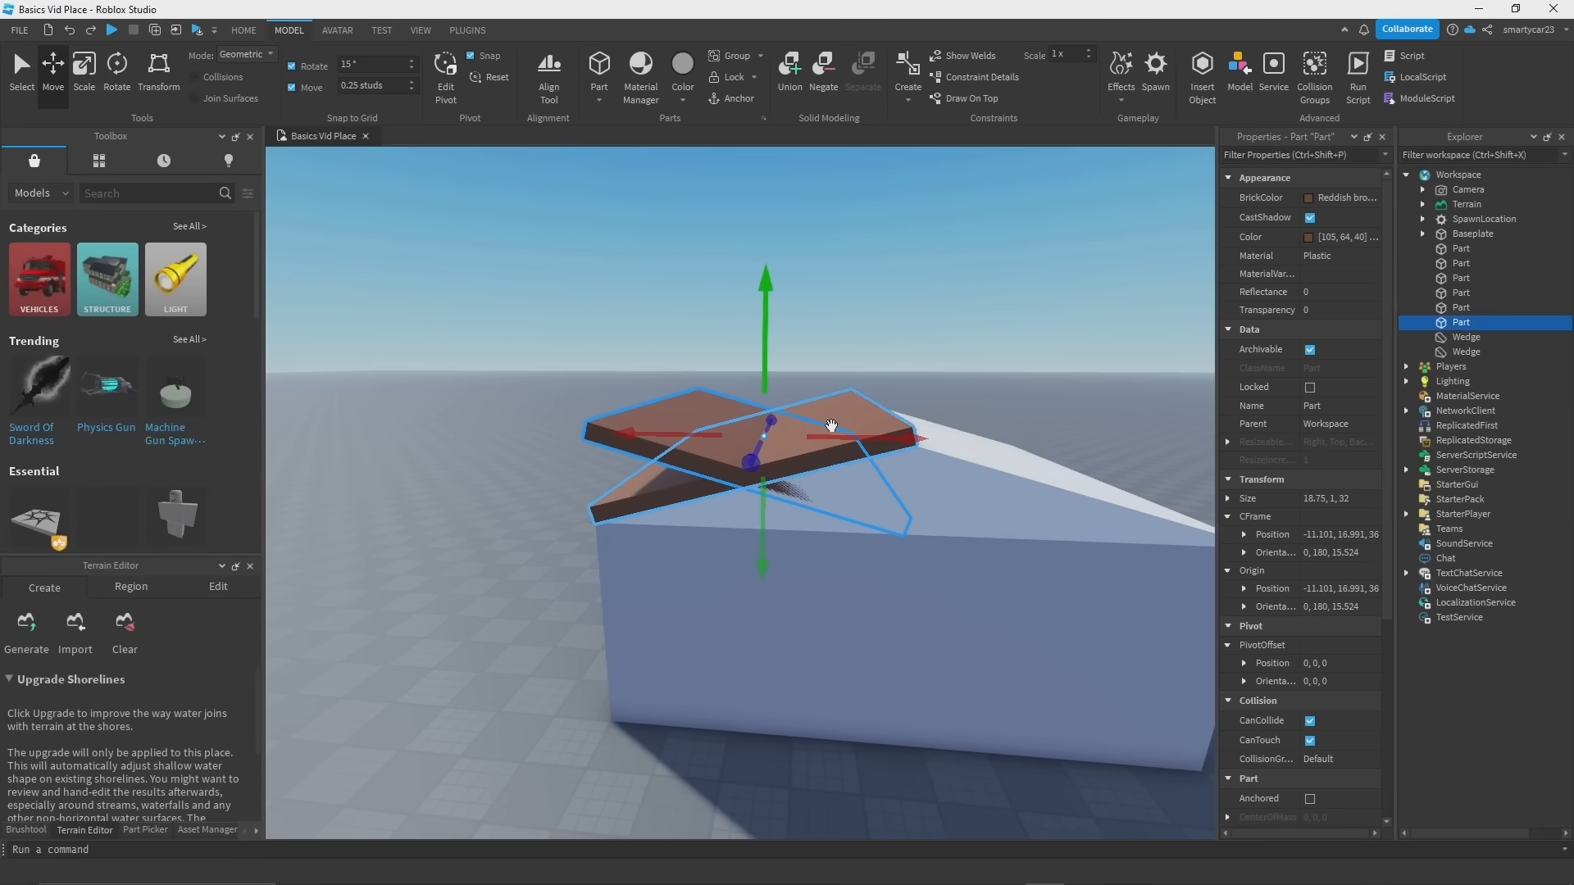
{"action": "right_click_drag", "start_coordinate": [858, 418], "coordinate": [850, 425]}
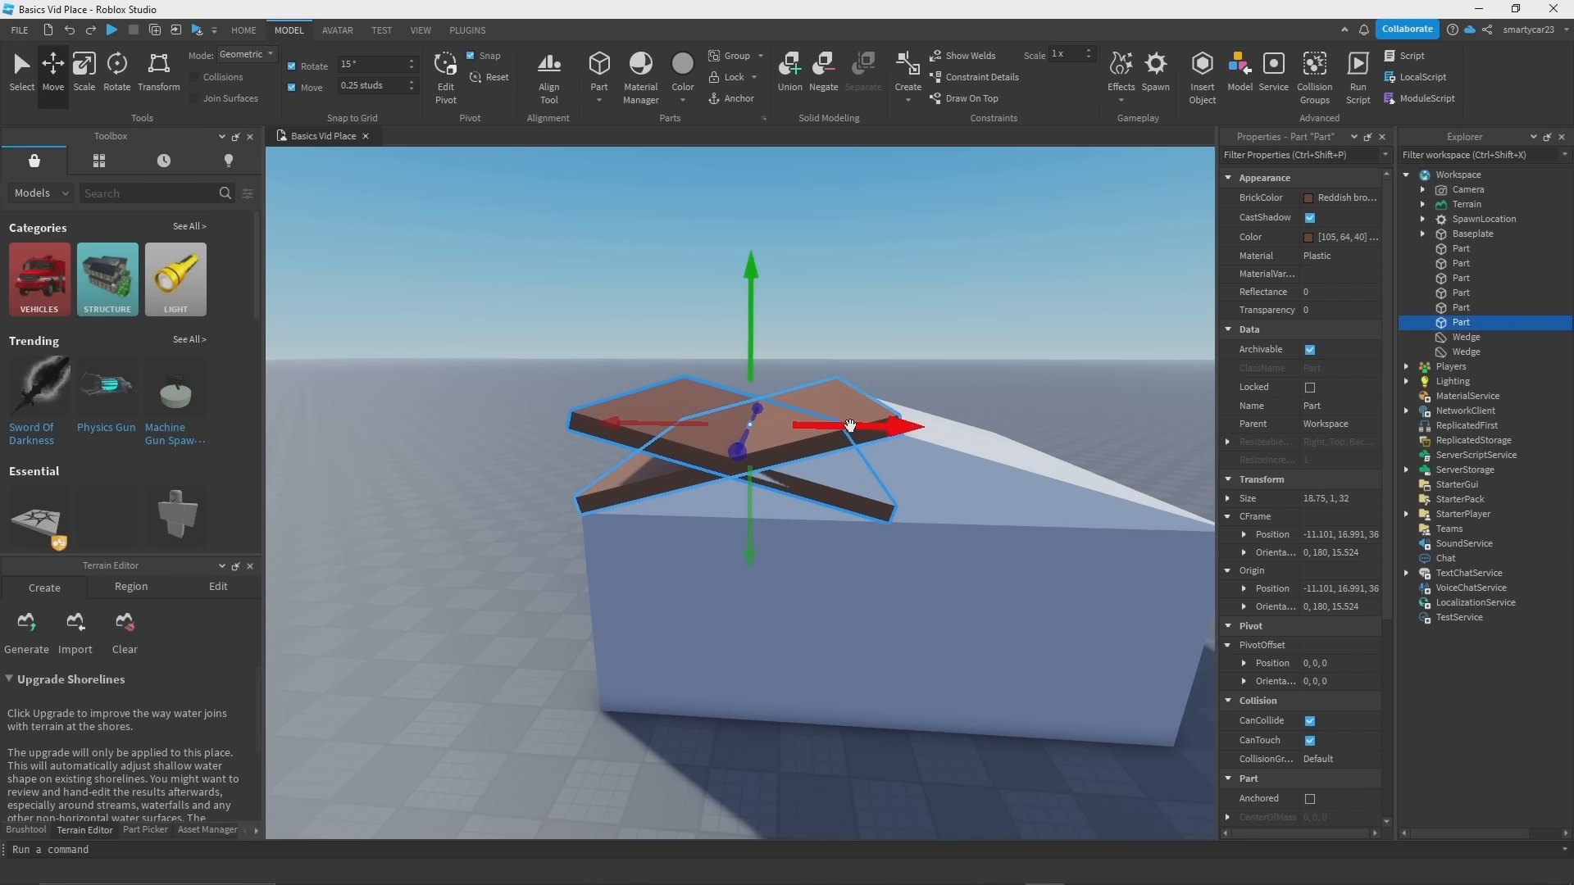
{"action": "key", "text": "d"}
{"action": "left_click_drag", "start_coordinate": [832, 433], "coordinate": [983, 448]}
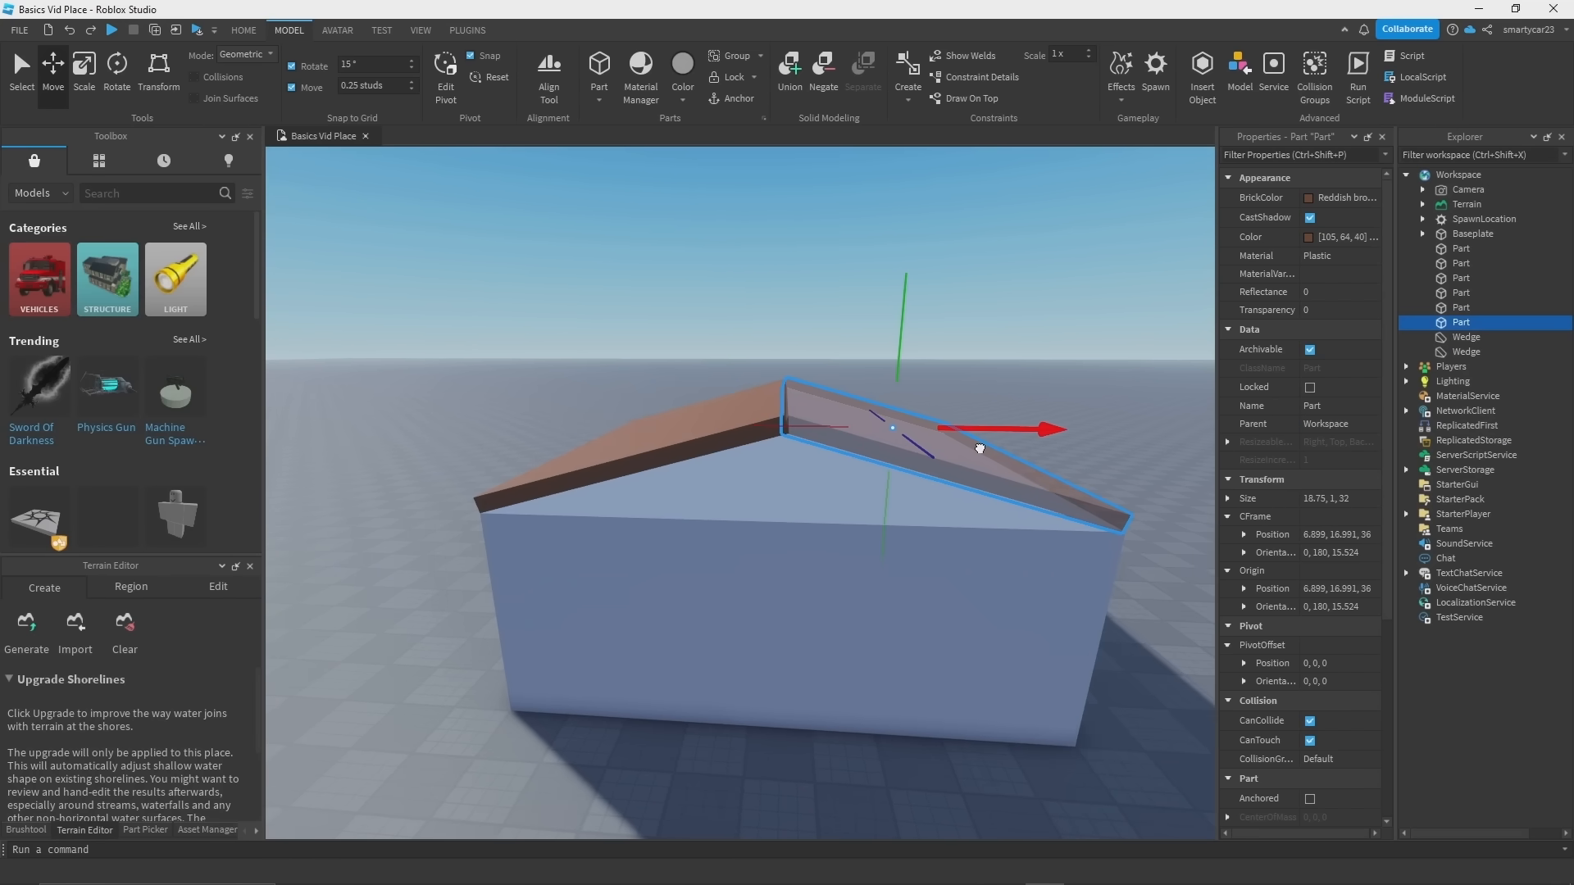
Step: Nudge the copied roof panel horizontally at the ridge to line it up with the first panel
{"action": "scroll", "coordinate": [978, 447], "scroll_direction": "up", "scroll_amount": 2}
{"action": "key", "text": "d"}
{"action": "right_click_drag", "start_coordinate": [946, 460], "coordinate": [945, 492]}
{"action": "scroll", "coordinate": [945, 460], "scroll_direction": "up", "scroll_amount": 2}
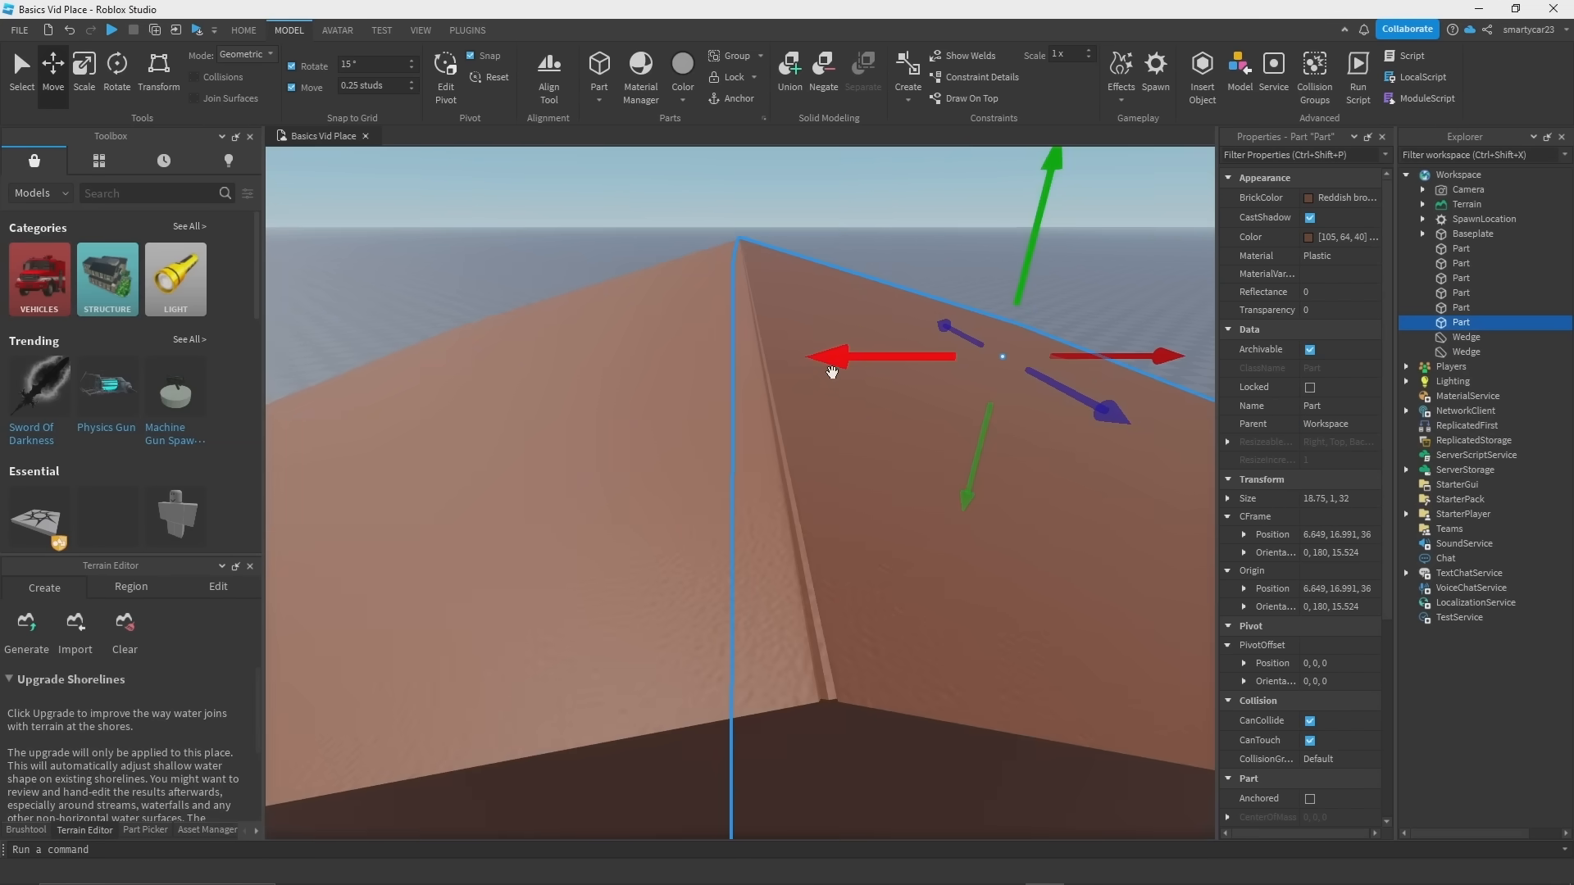
{"action": "left_click_drag", "start_coordinate": [835, 366], "coordinate": [822, 356]}
{"action": "scroll", "coordinate": [783, 350], "scroll_direction": "down", "scroll_amount": 2}
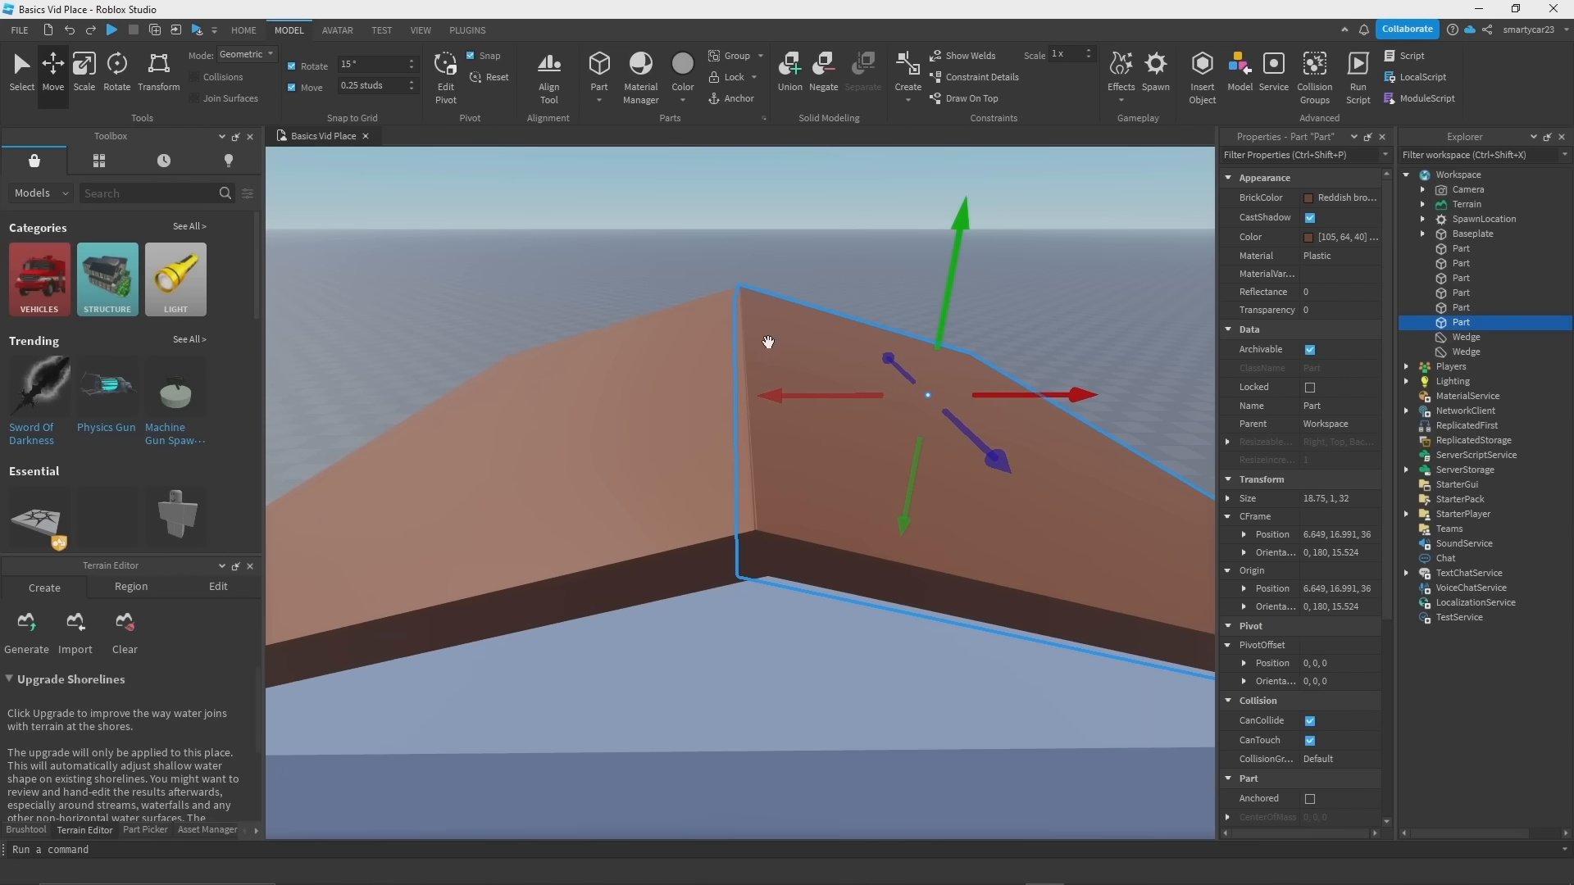
{"action": "right_click_drag", "start_coordinate": [706, 342], "coordinate": [705, 343]}
{"action": "key", "text": "q"}
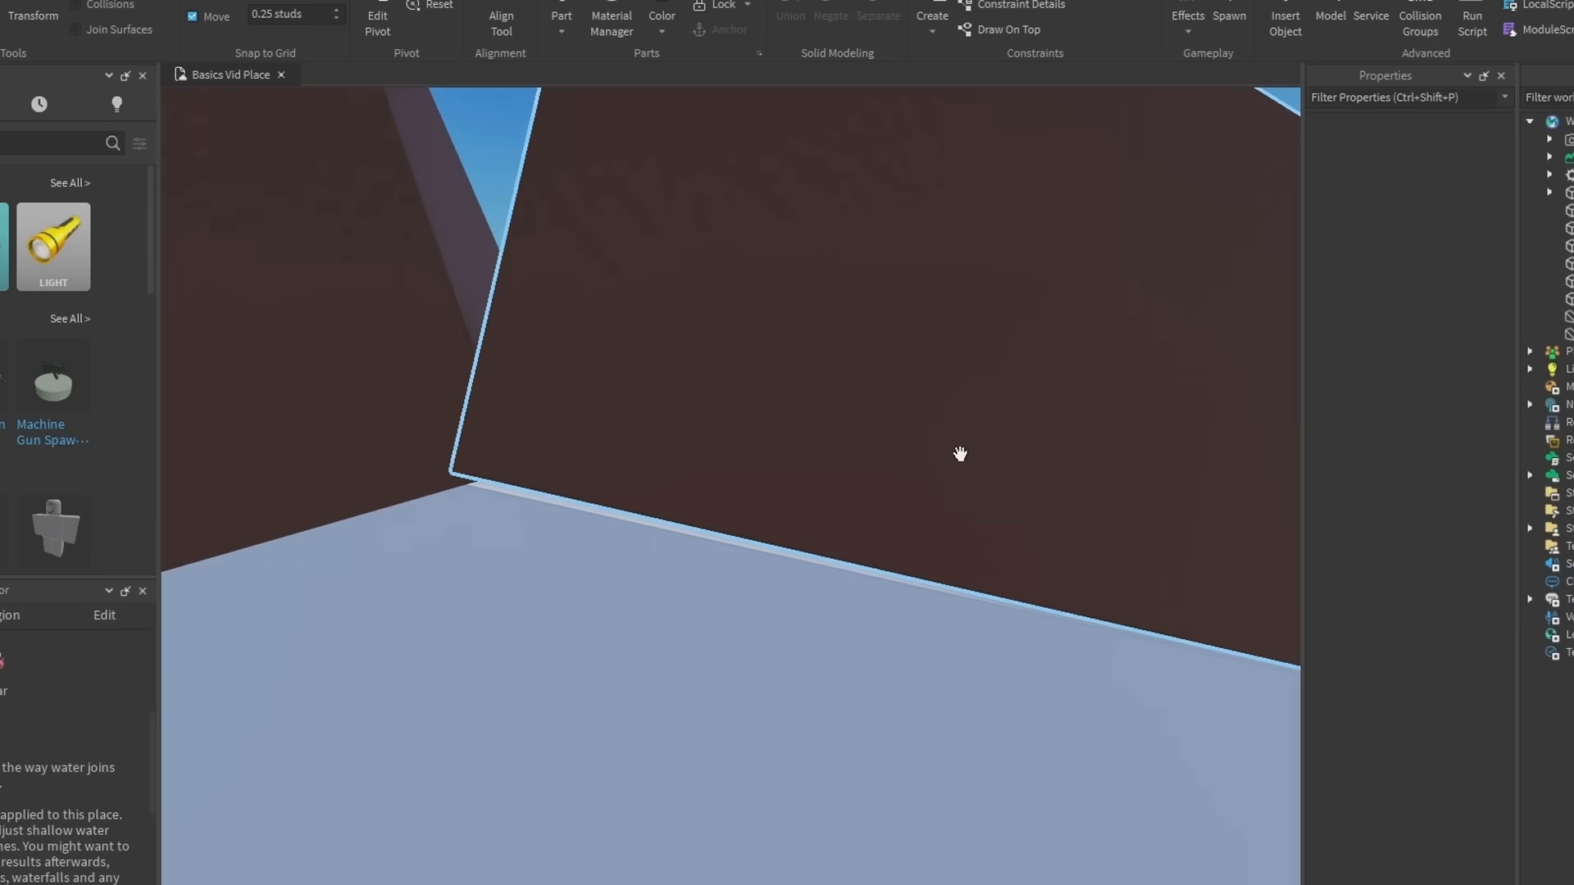
Step: Examine the ridge joint and the edges of both brown roof panels from several angles
{"action": "scroll", "coordinate": [932, 453], "scroll_direction": "down", "scroll_amount": 4}
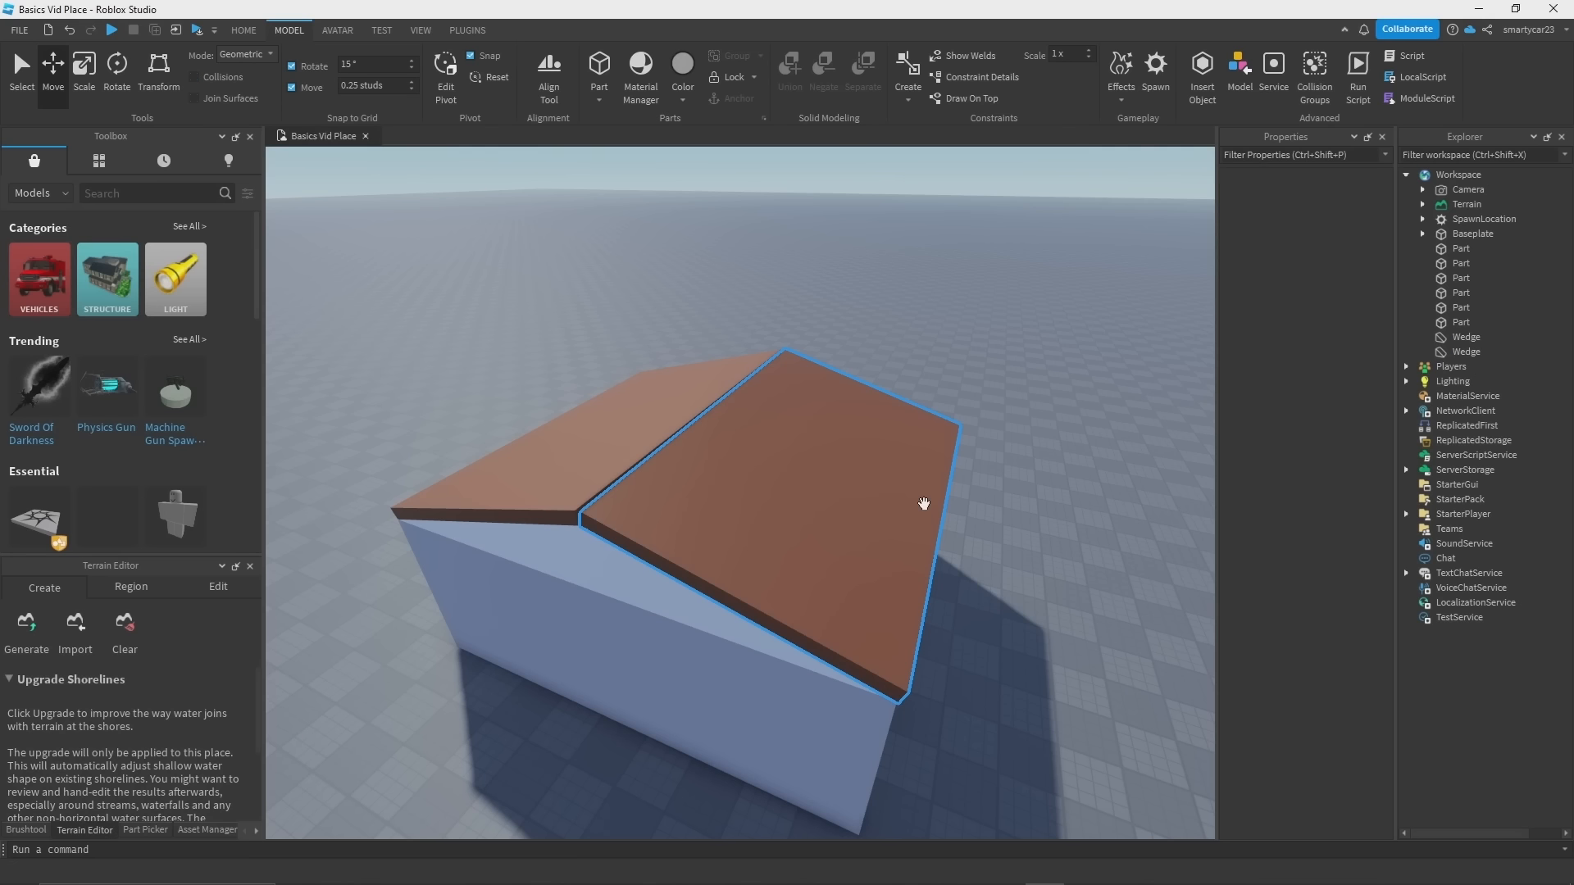
{"action": "scroll", "coordinate": [939, 662], "scroll_direction": "up", "scroll_amount": 8}
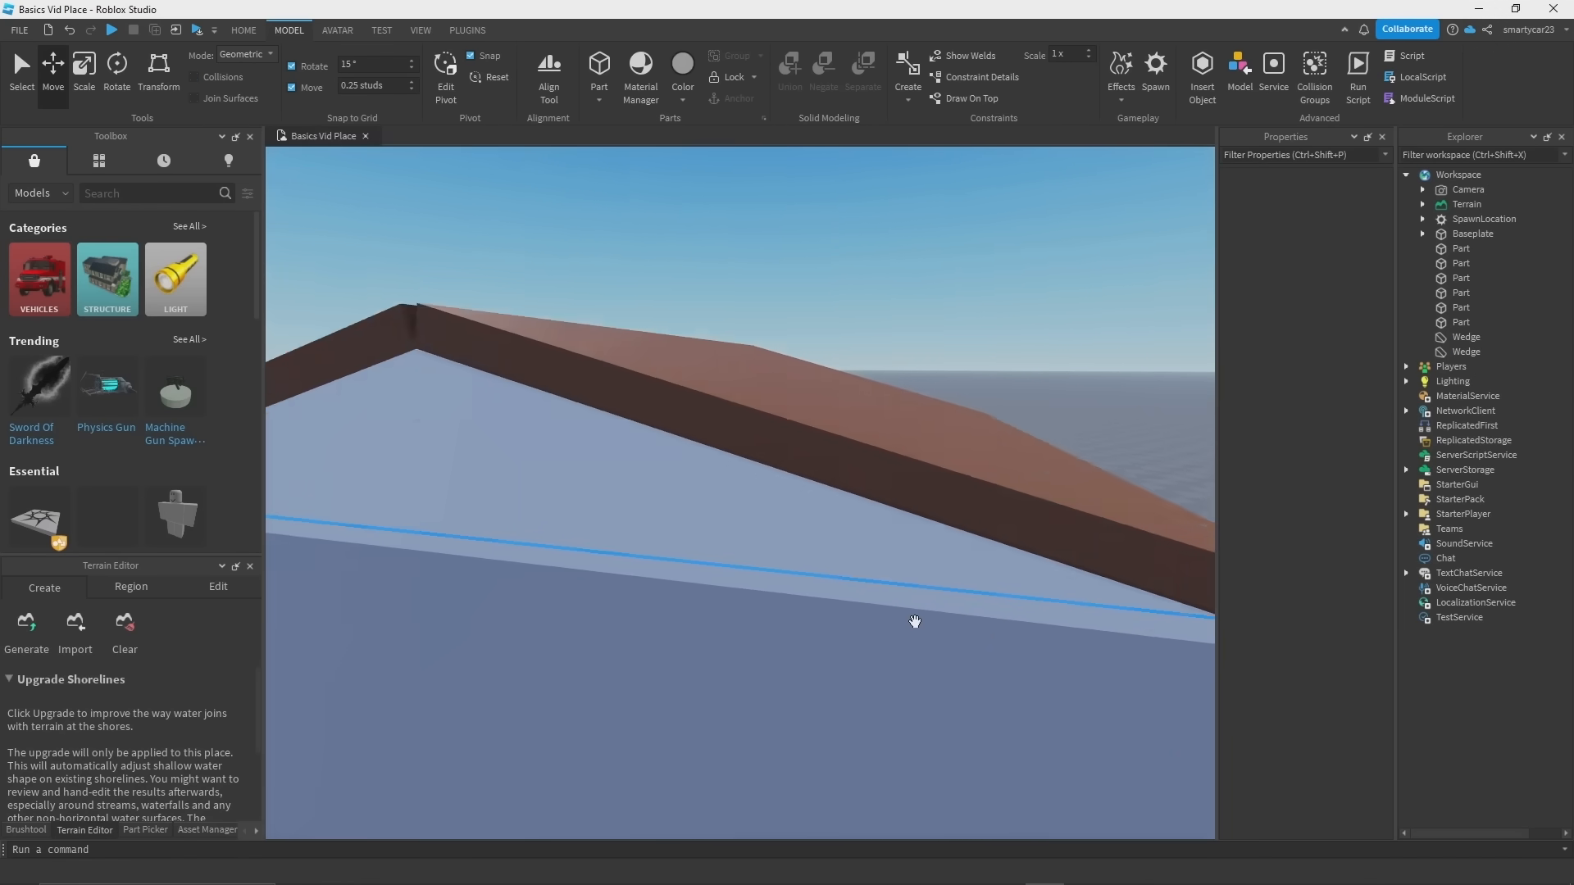
{"action": "scroll", "coordinate": [915, 622], "scroll_direction": "up", "scroll_amount": 6}
{"action": "key", "text": "e"}
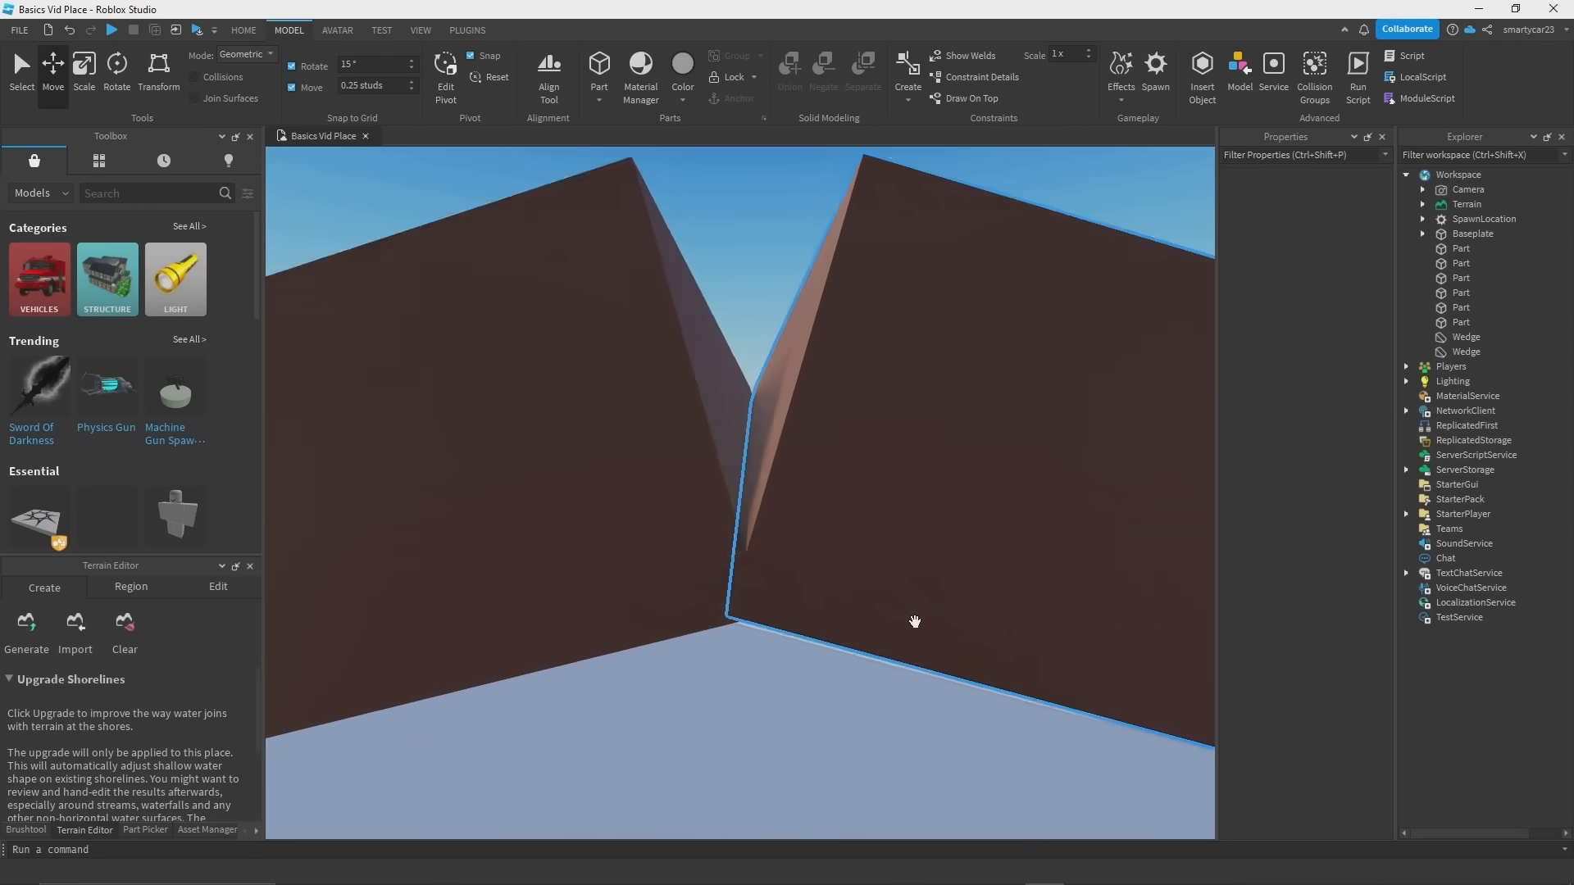
{"action": "scroll", "coordinate": [915, 621], "scroll_direction": "down", "scroll_amount": 6}
{"action": "right_click_drag", "start_coordinate": [915, 622], "coordinate": [915, 622]}
{"action": "scroll", "coordinate": [915, 622], "scroll_direction": "up", "scroll_amount": 5}
{"action": "left_click", "coordinate": [947, 752]}
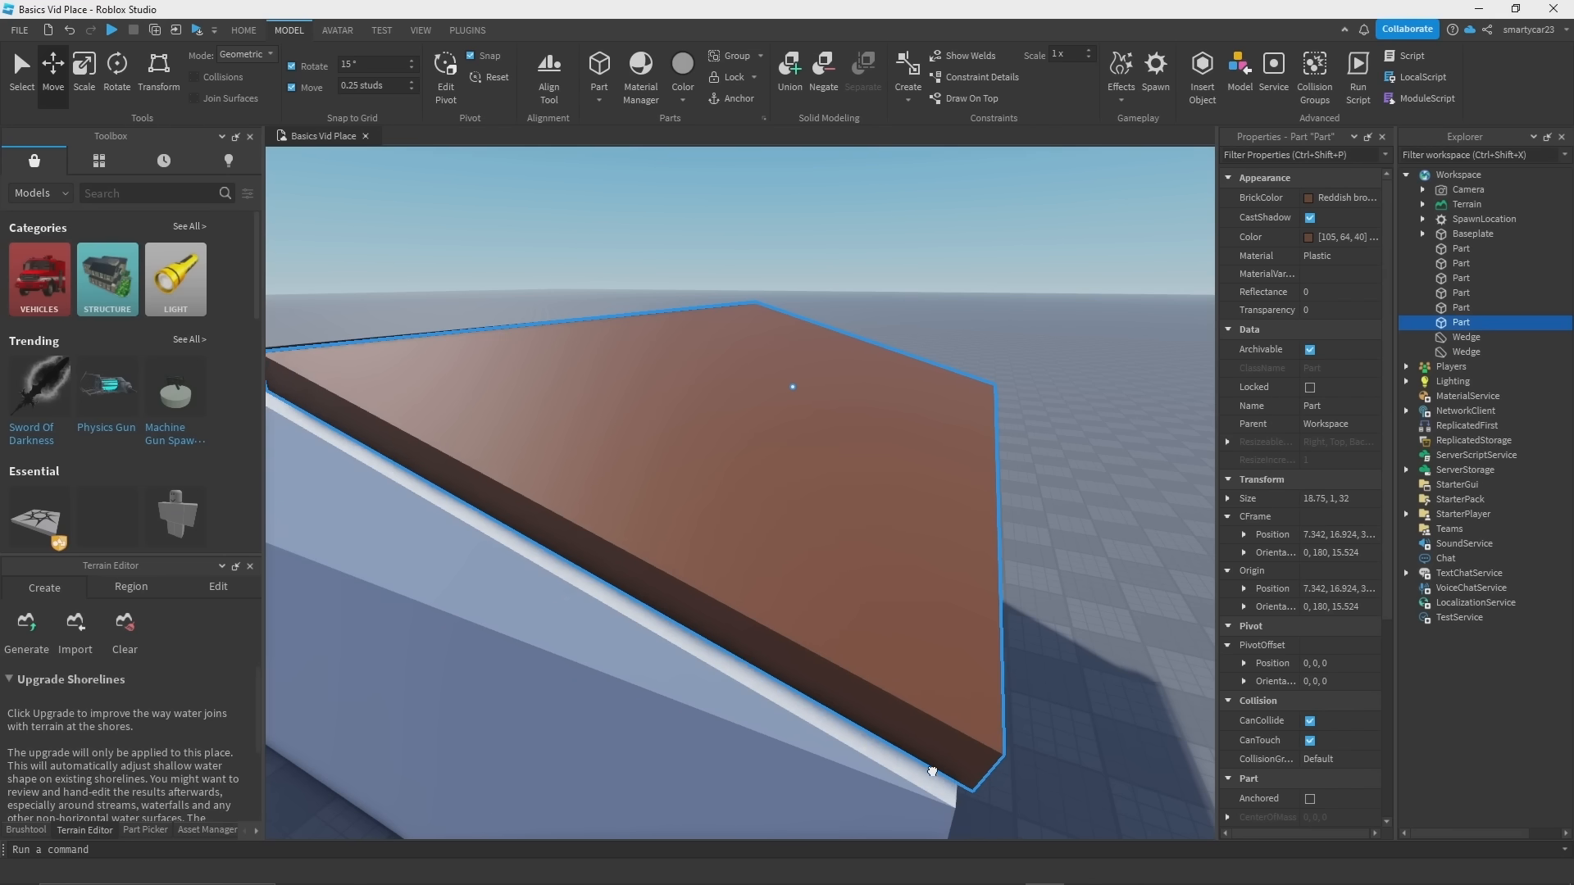
{"action": "right_click_drag", "start_coordinate": [922, 777], "coordinate": [929, 694]}
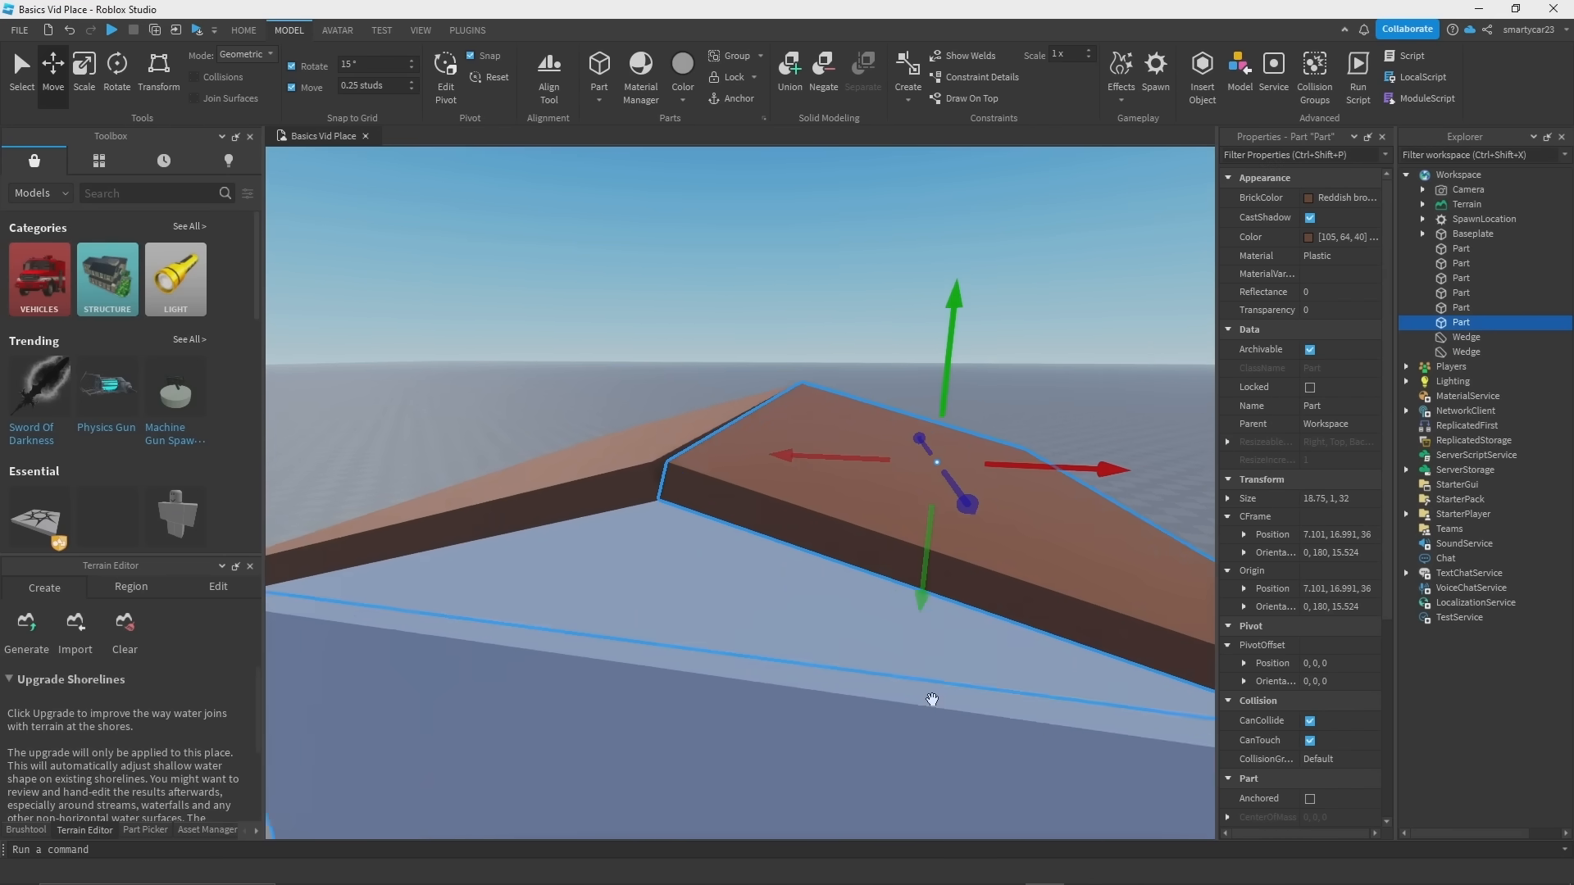
{"action": "scroll", "coordinate": [928, 694], "scroll_direction": "up", "scroll_amount": 1}
{"action": "left_click", "coordinate": [705, 349]}
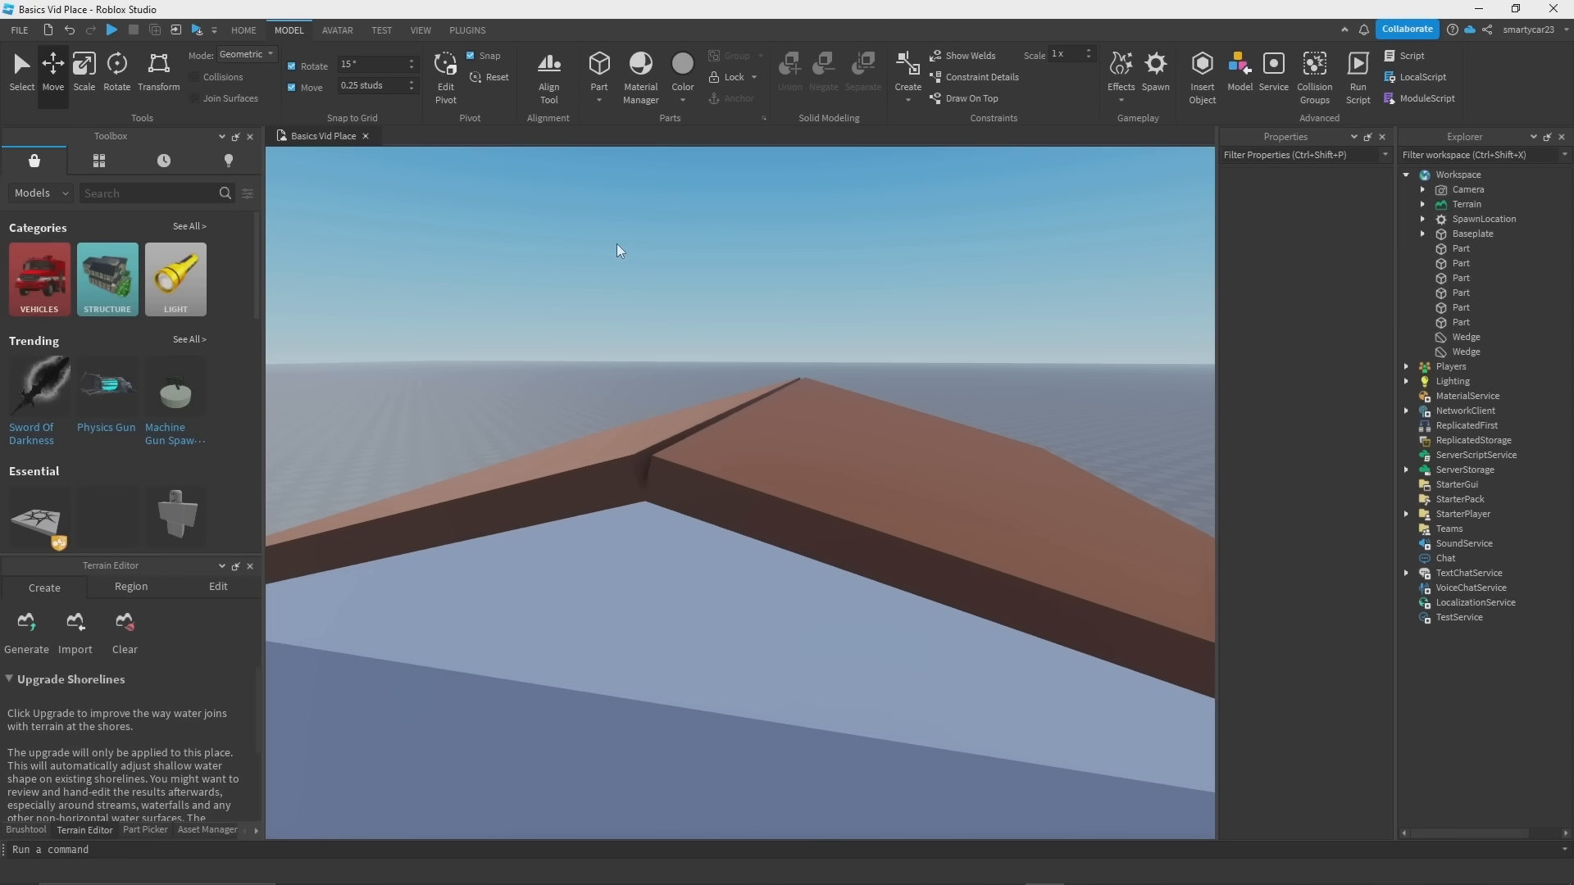
{"action": "scroll", "coordinate": [620, 251], "scroll_direction": "up", "scroll_amount": 2}
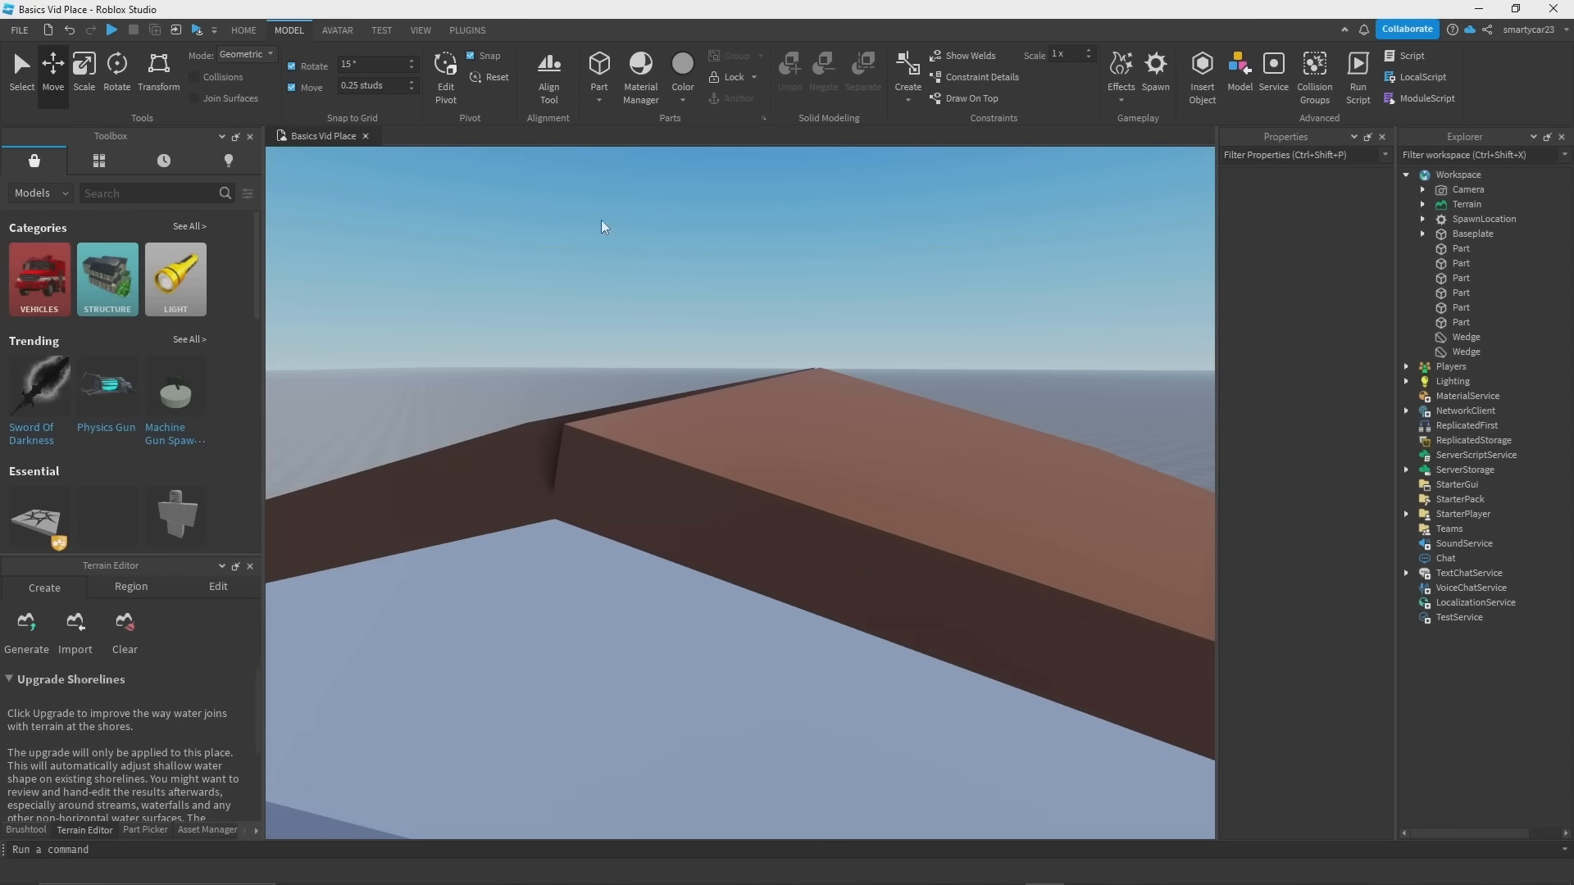
Step: Search the Toolbox's plugin catalogue for "resizealign"
{"action": "right_click_drag", "start_coordinate": [602, 226], "coordinate": [626, 200]}
{"action": "left_click", "coordinate": [466, 30]}
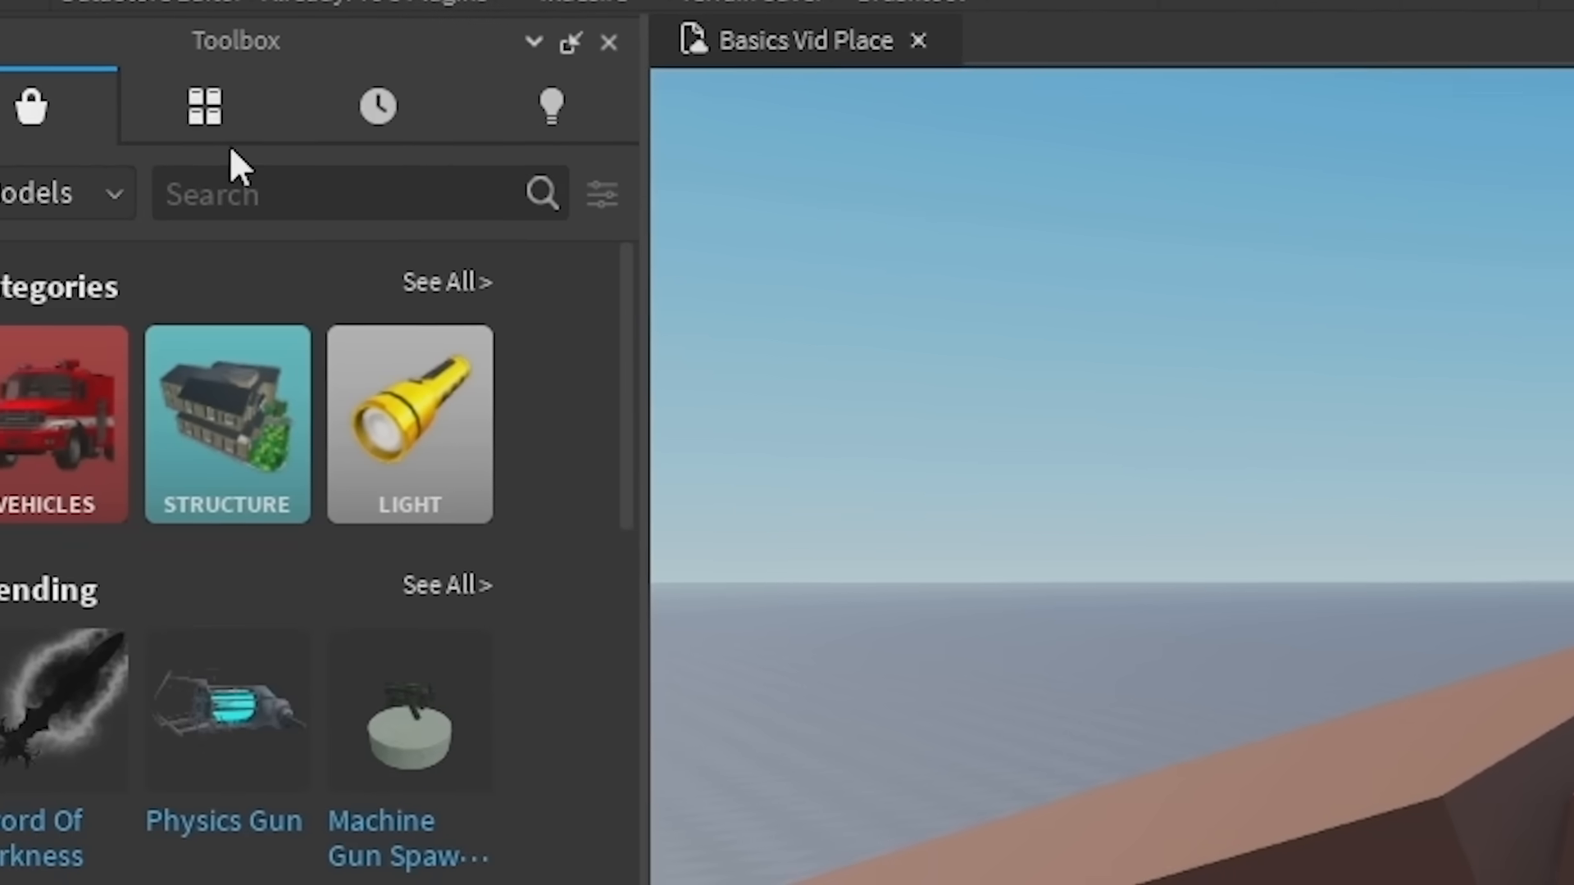
{"action": "left_click", "coordinate": [74, 193]}
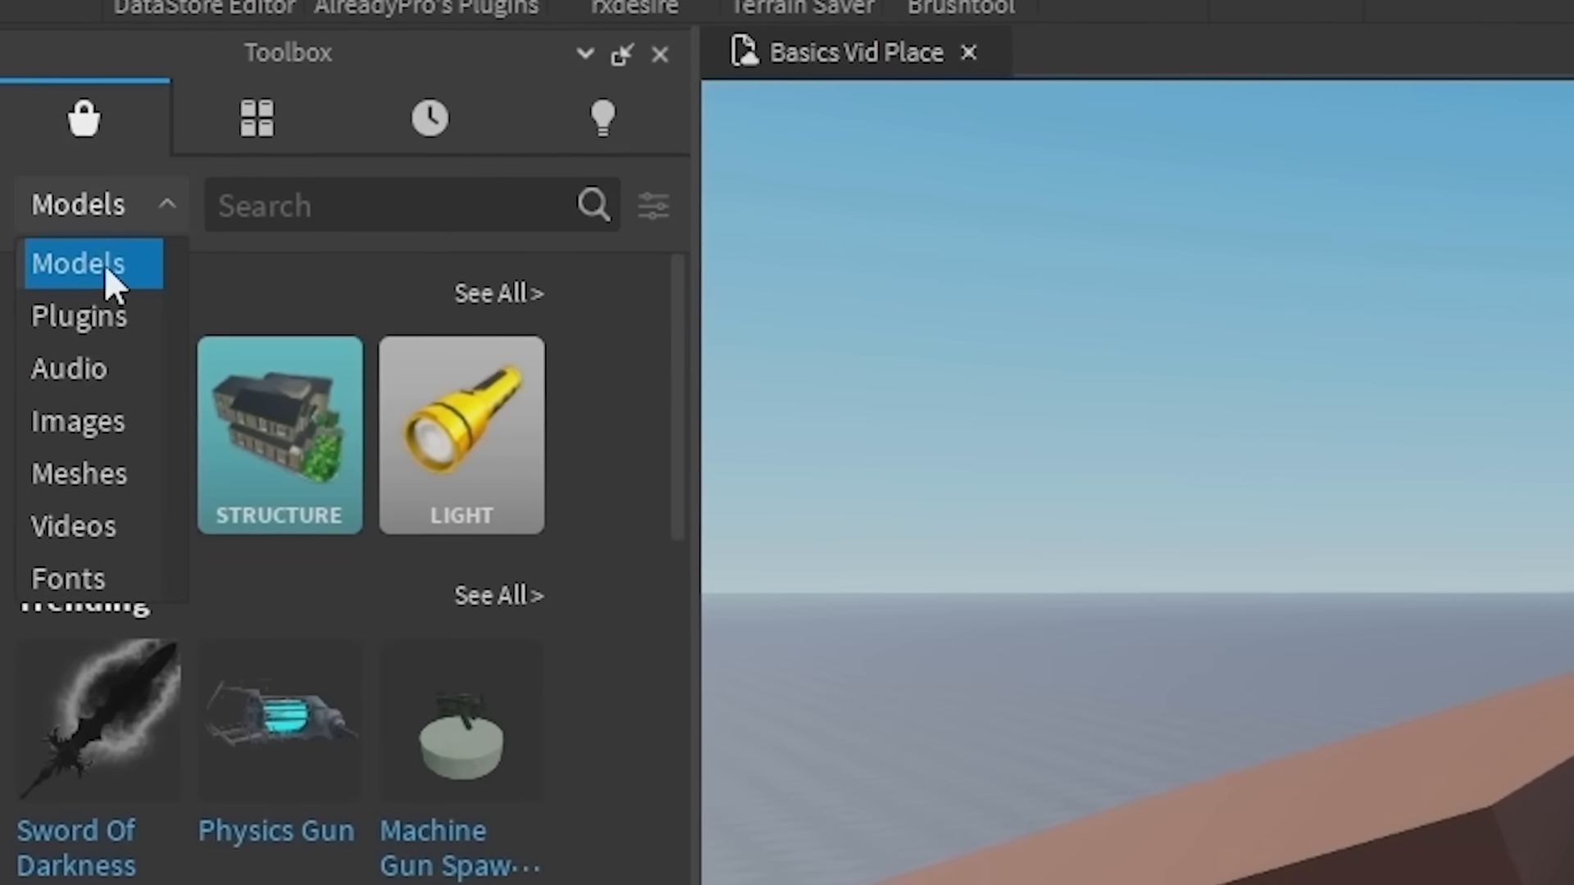
{"action": "left_click", "coordinate": [105, 327]}
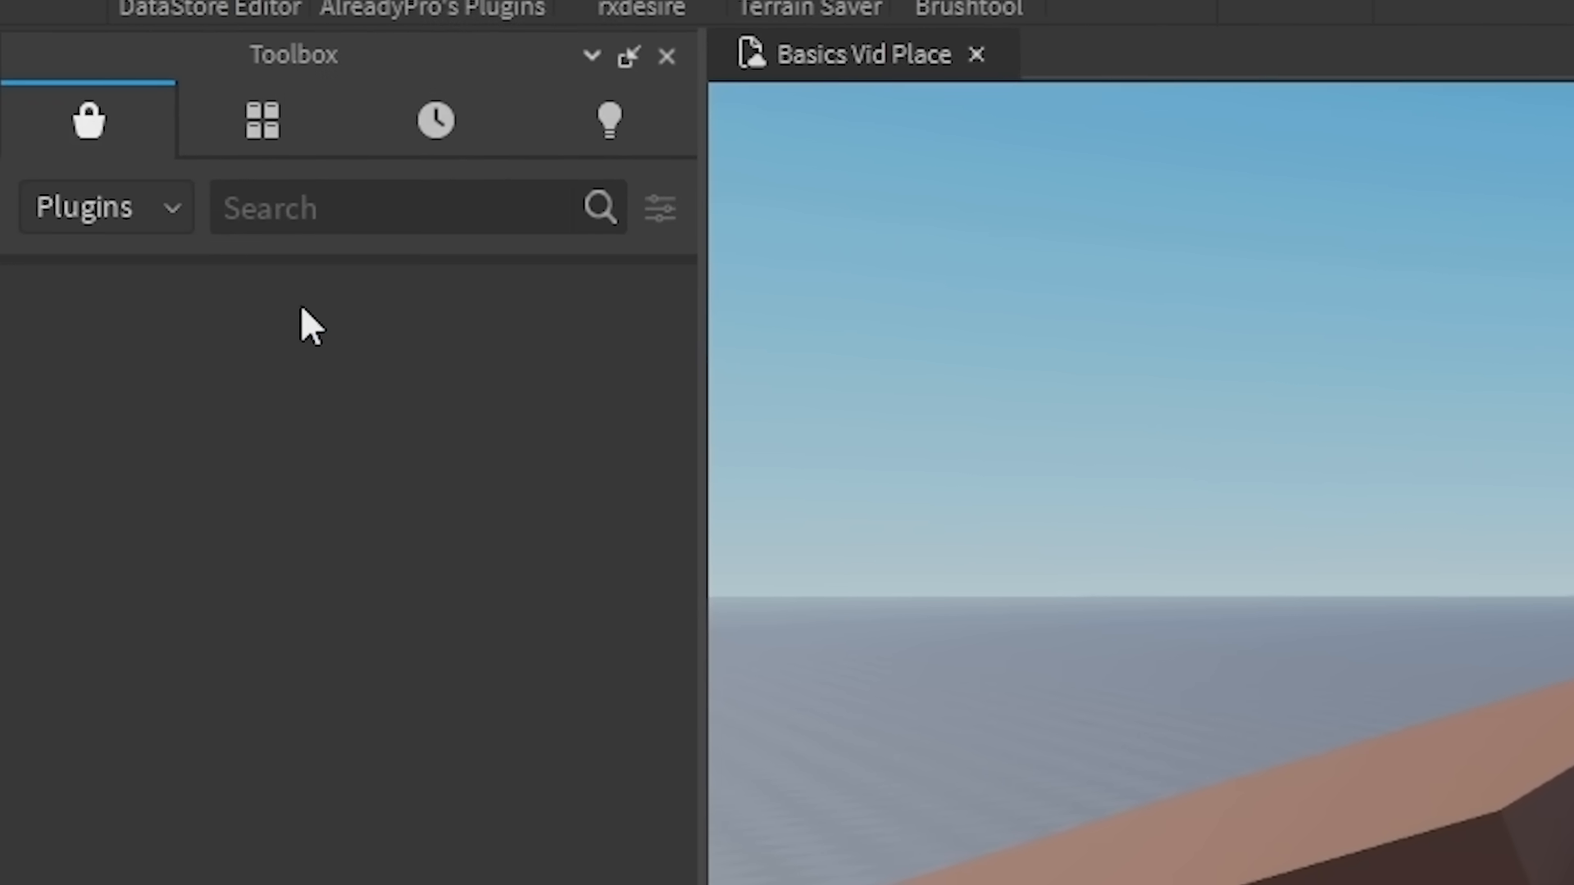
{"action": "left_click", "coordinate": [328, 190]}
{"action": "type", "text": "resizealign"}
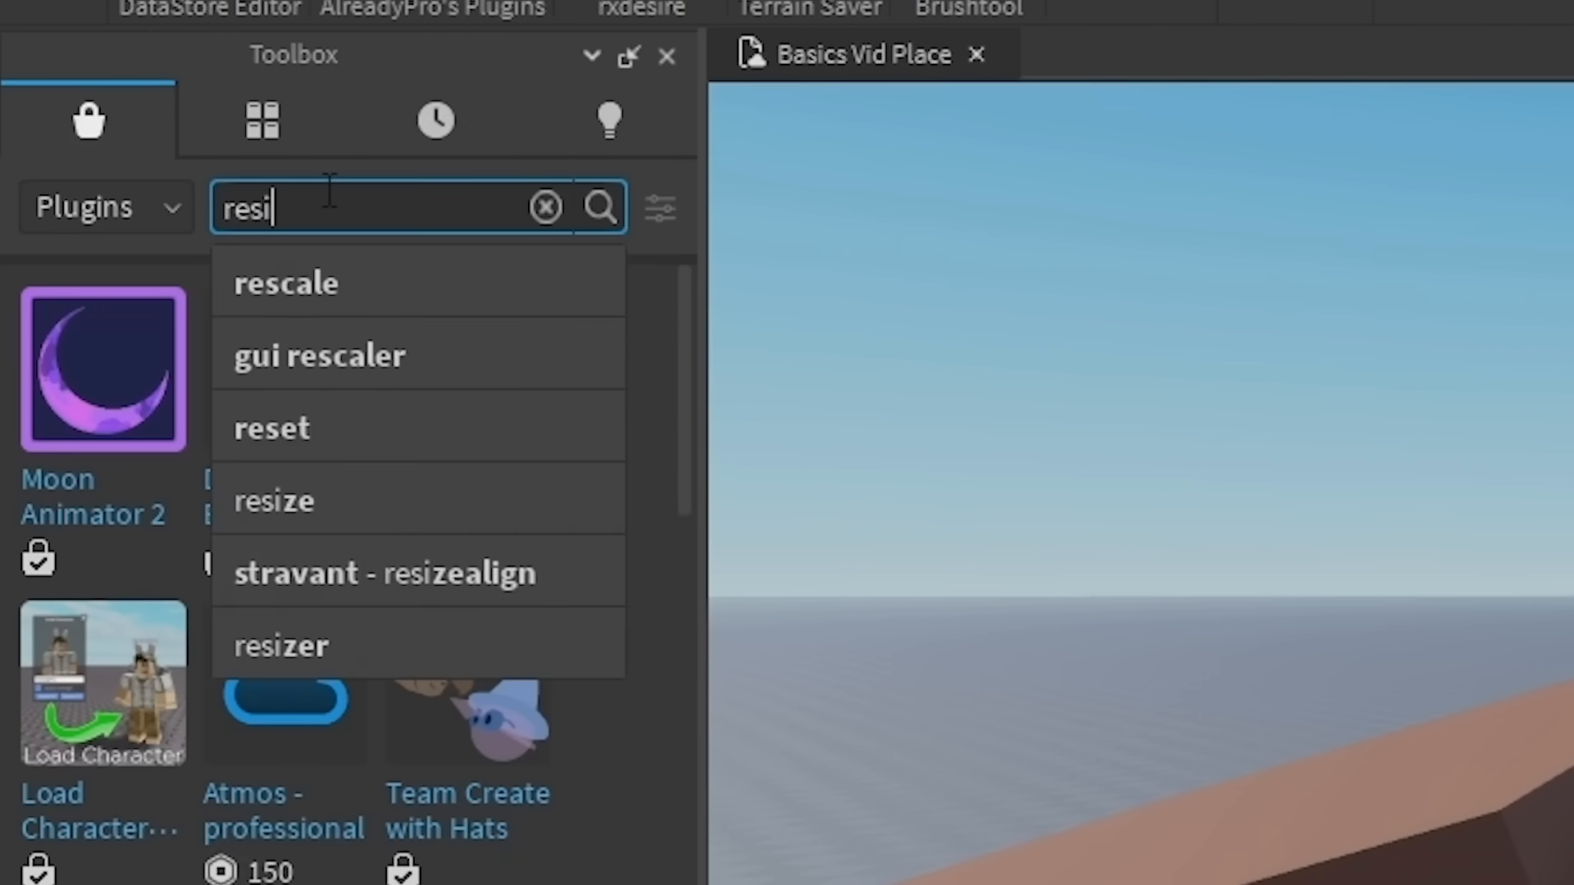
{"action": "key", "text": "Return"}
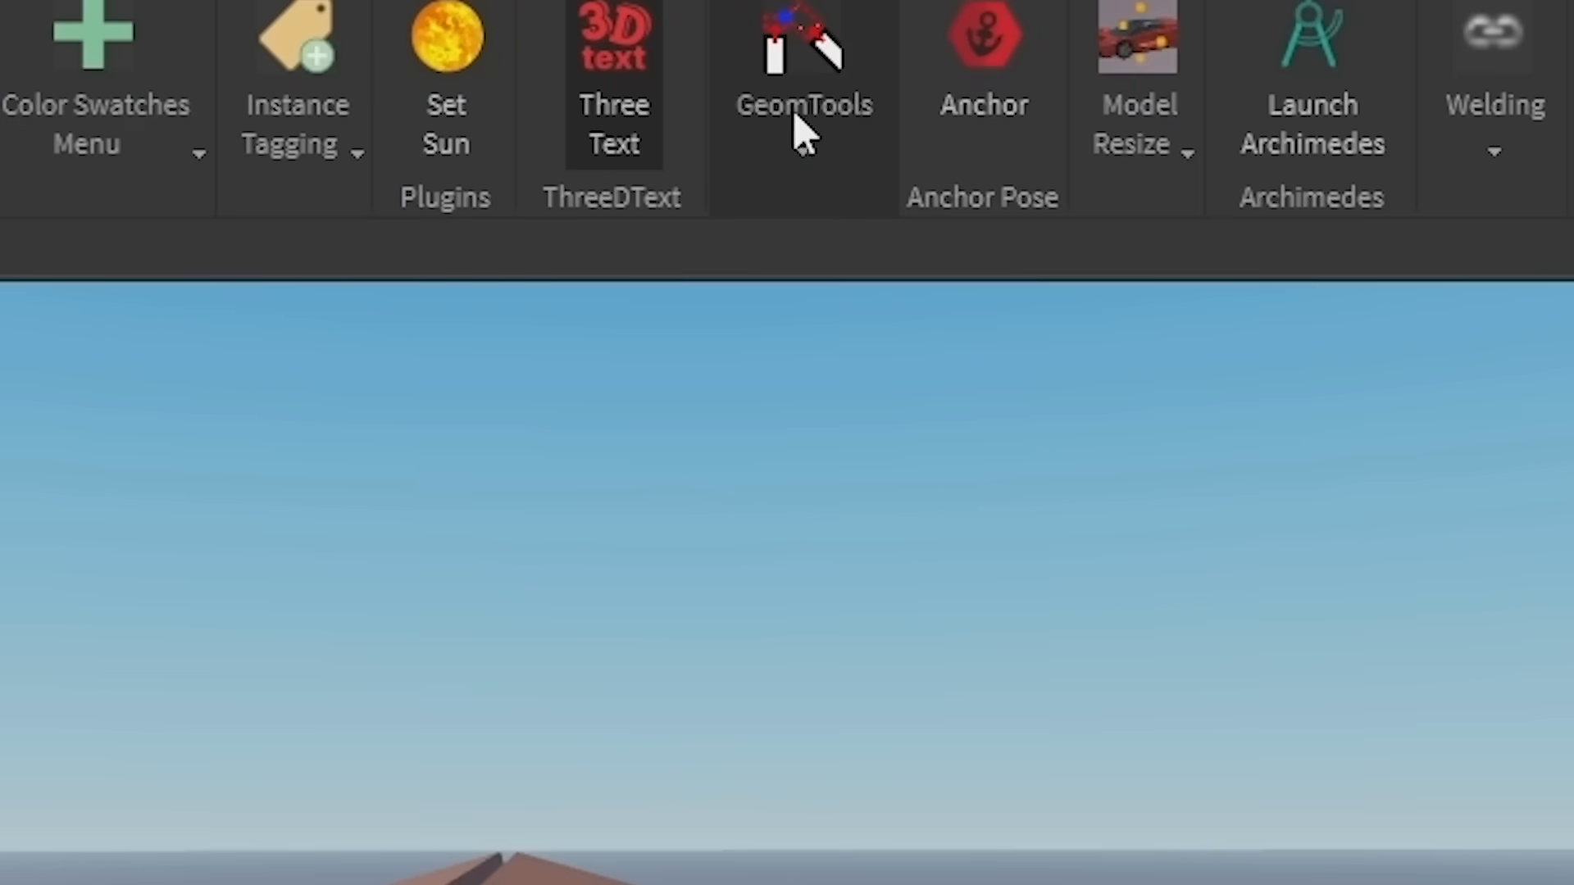
Step: Use the ResizeAlign tool from GeomTools to extend the facing ends of both brown roof panels until they meet at the ridge
{"action": "left_click", "coordinate": [802, 131]}
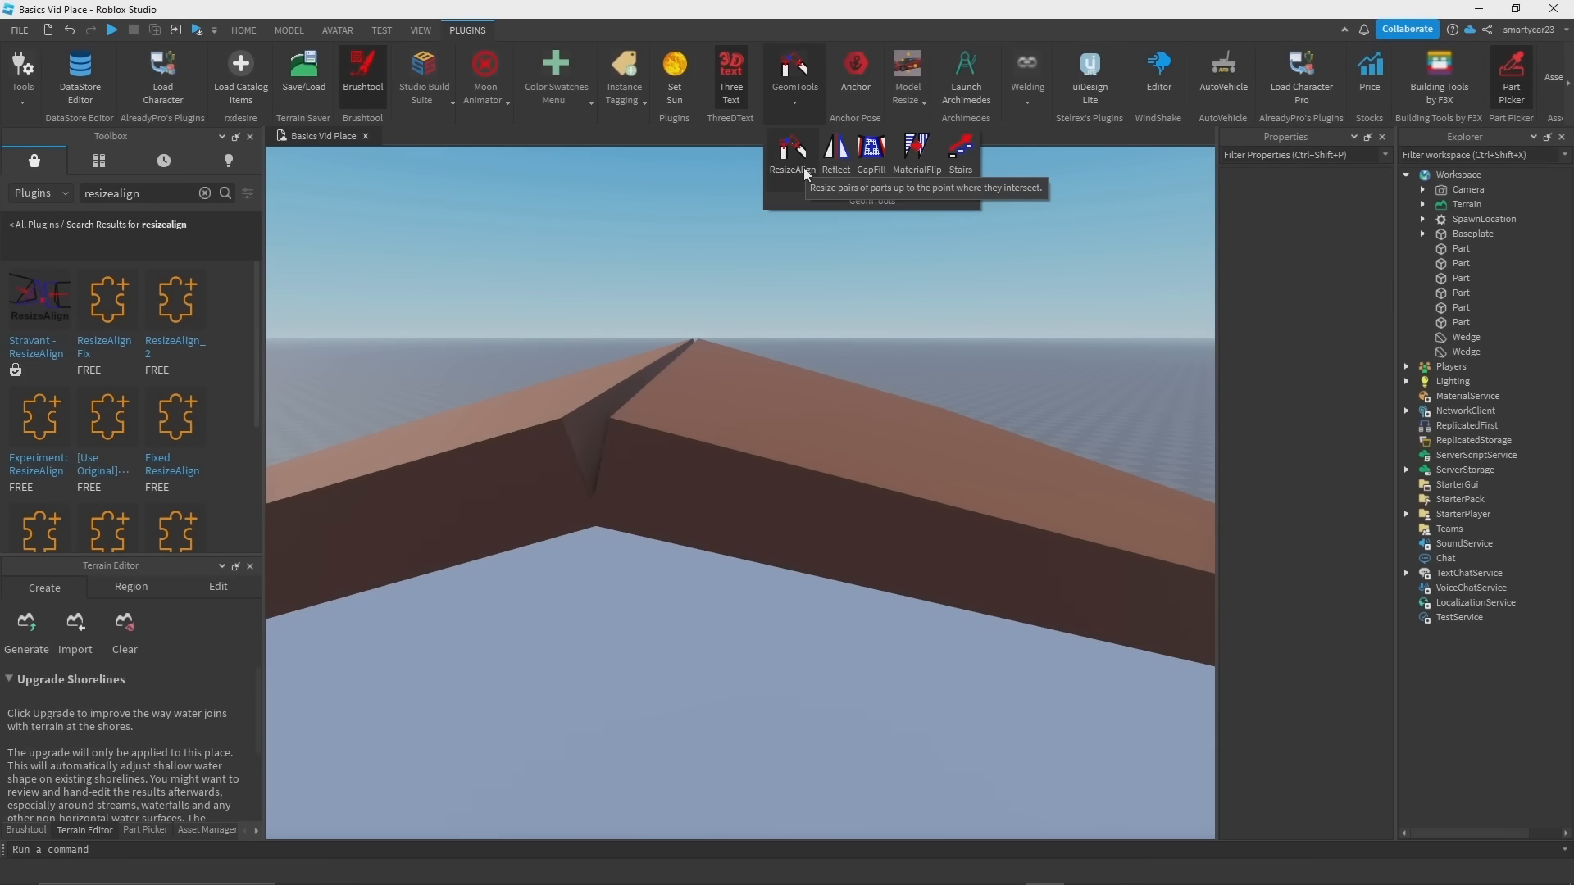
{"action": "left_click", "coordinate": [684, 156]}
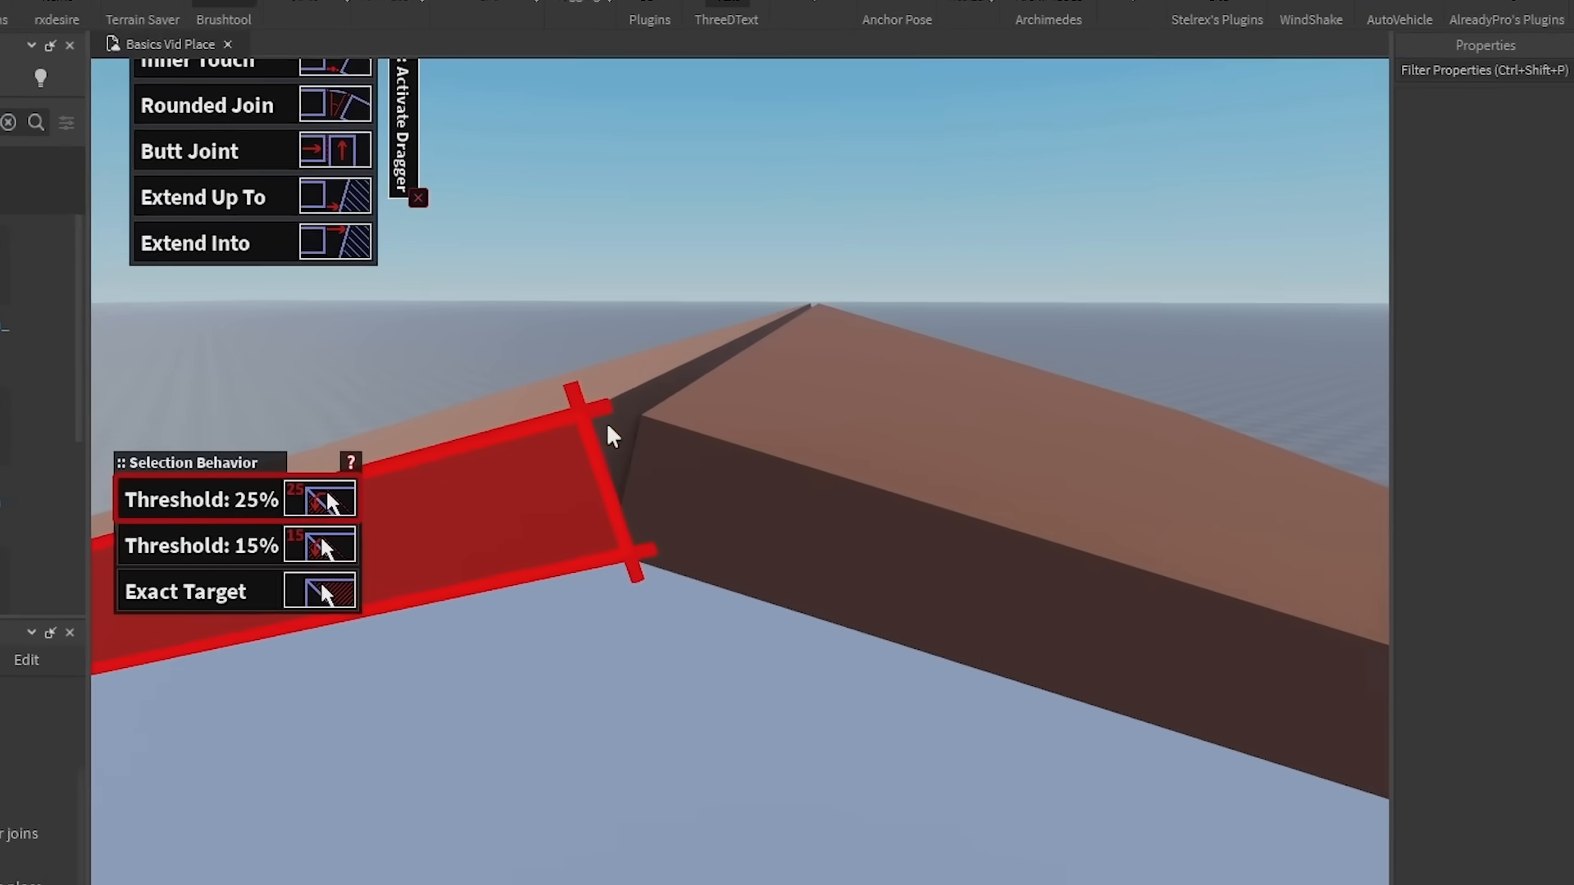
{"action": "left_click", "coordinate": [665, 387]}
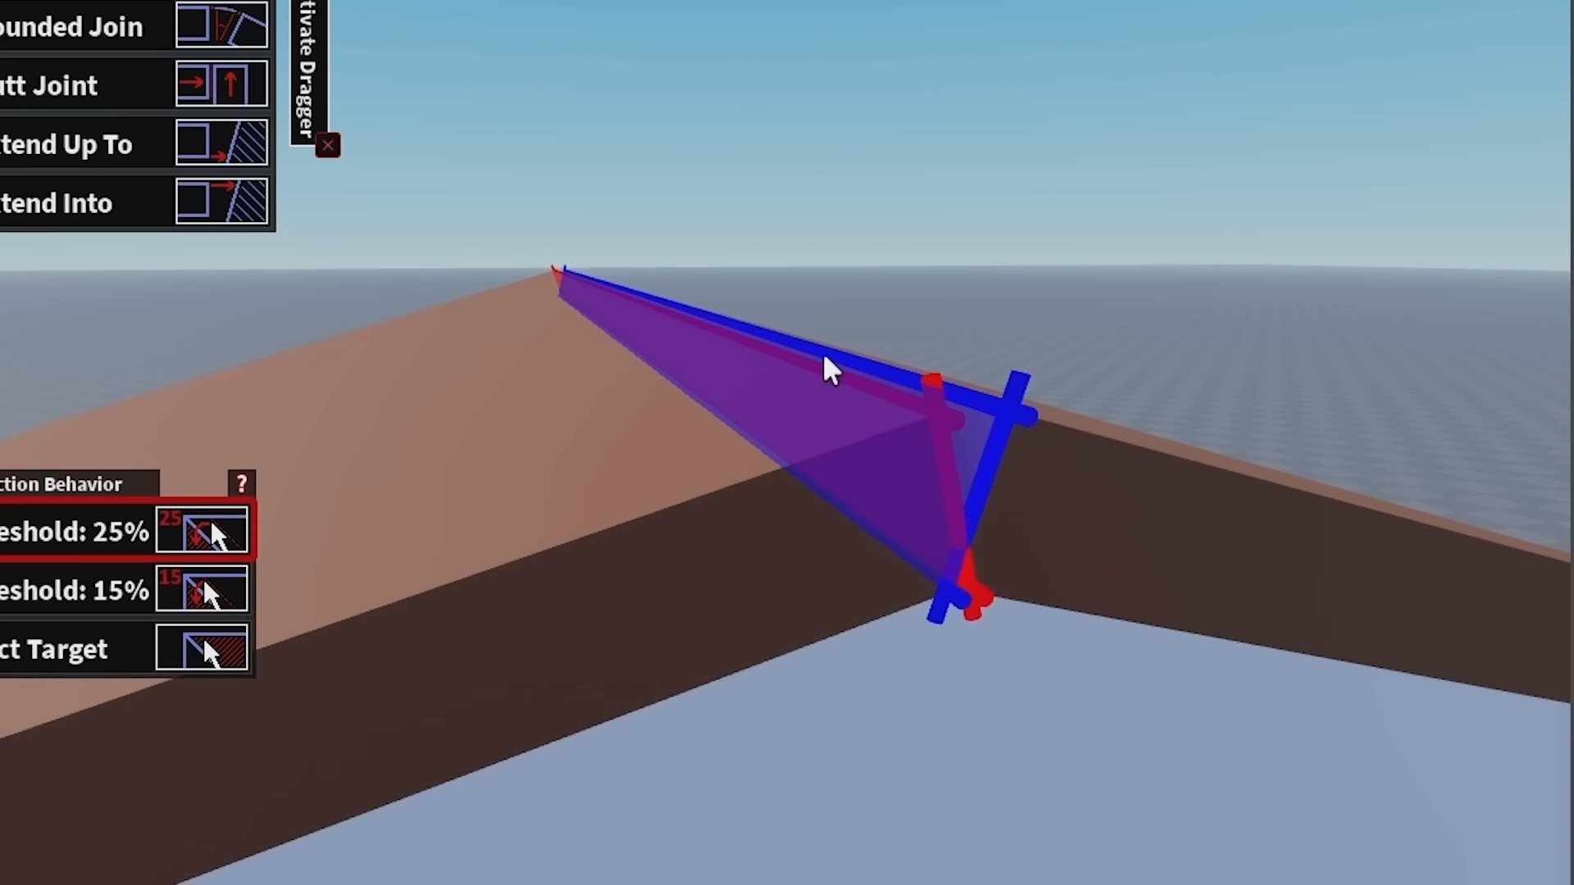
{"action": "left_click", "coordinate": [831, 371]}
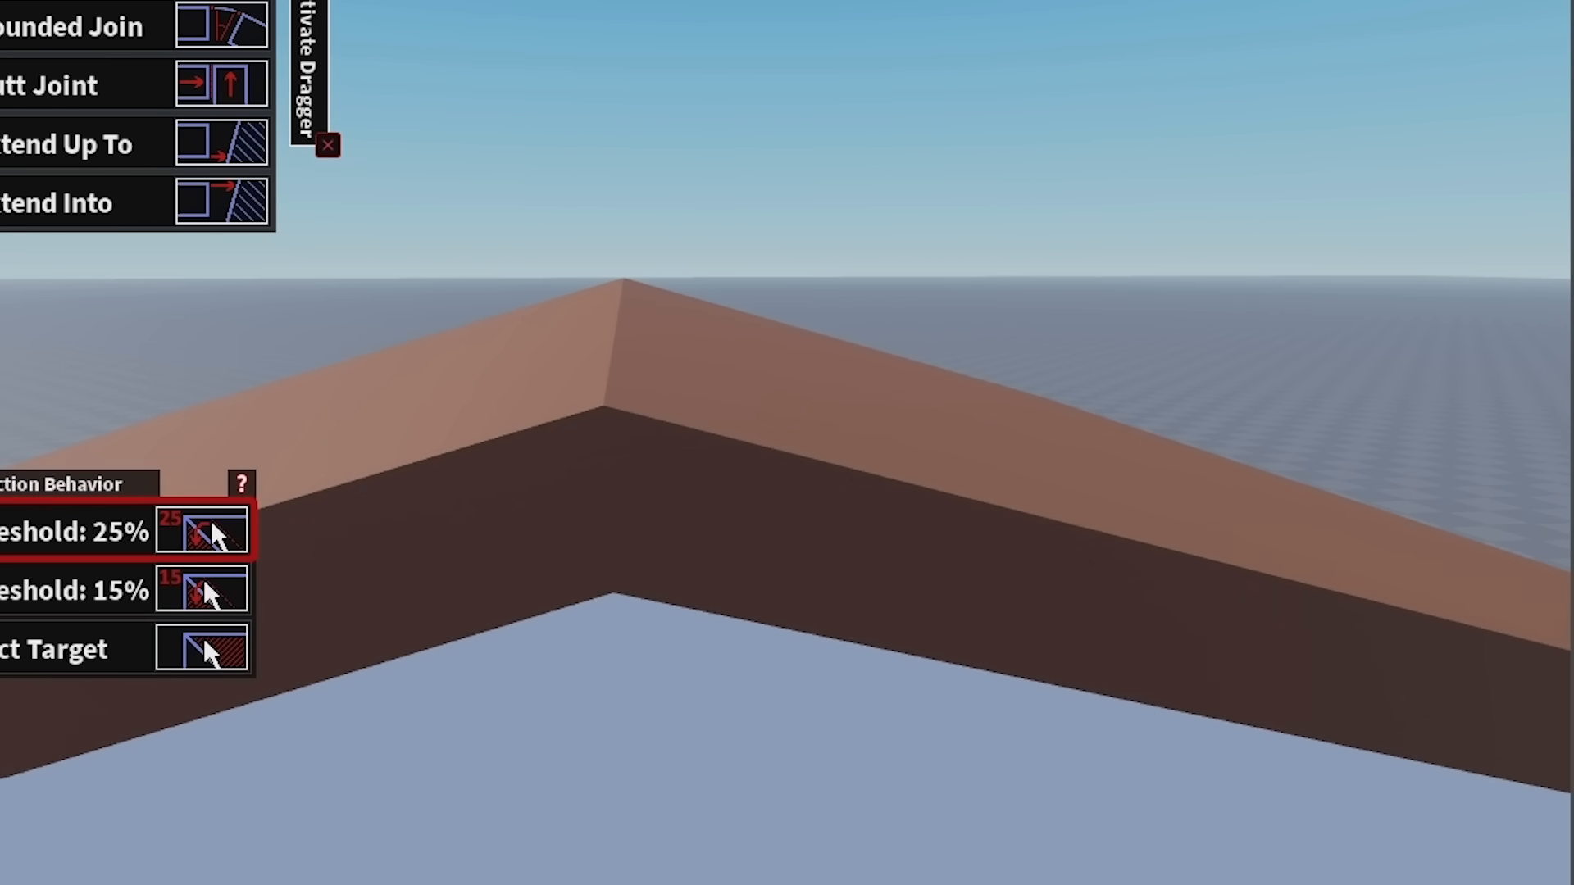
{"action": "key", "text": "ctrl+3"}
{"action": "right_click_drag", "start_coordinate": [756, 47], "coordinate": [756, 47]}
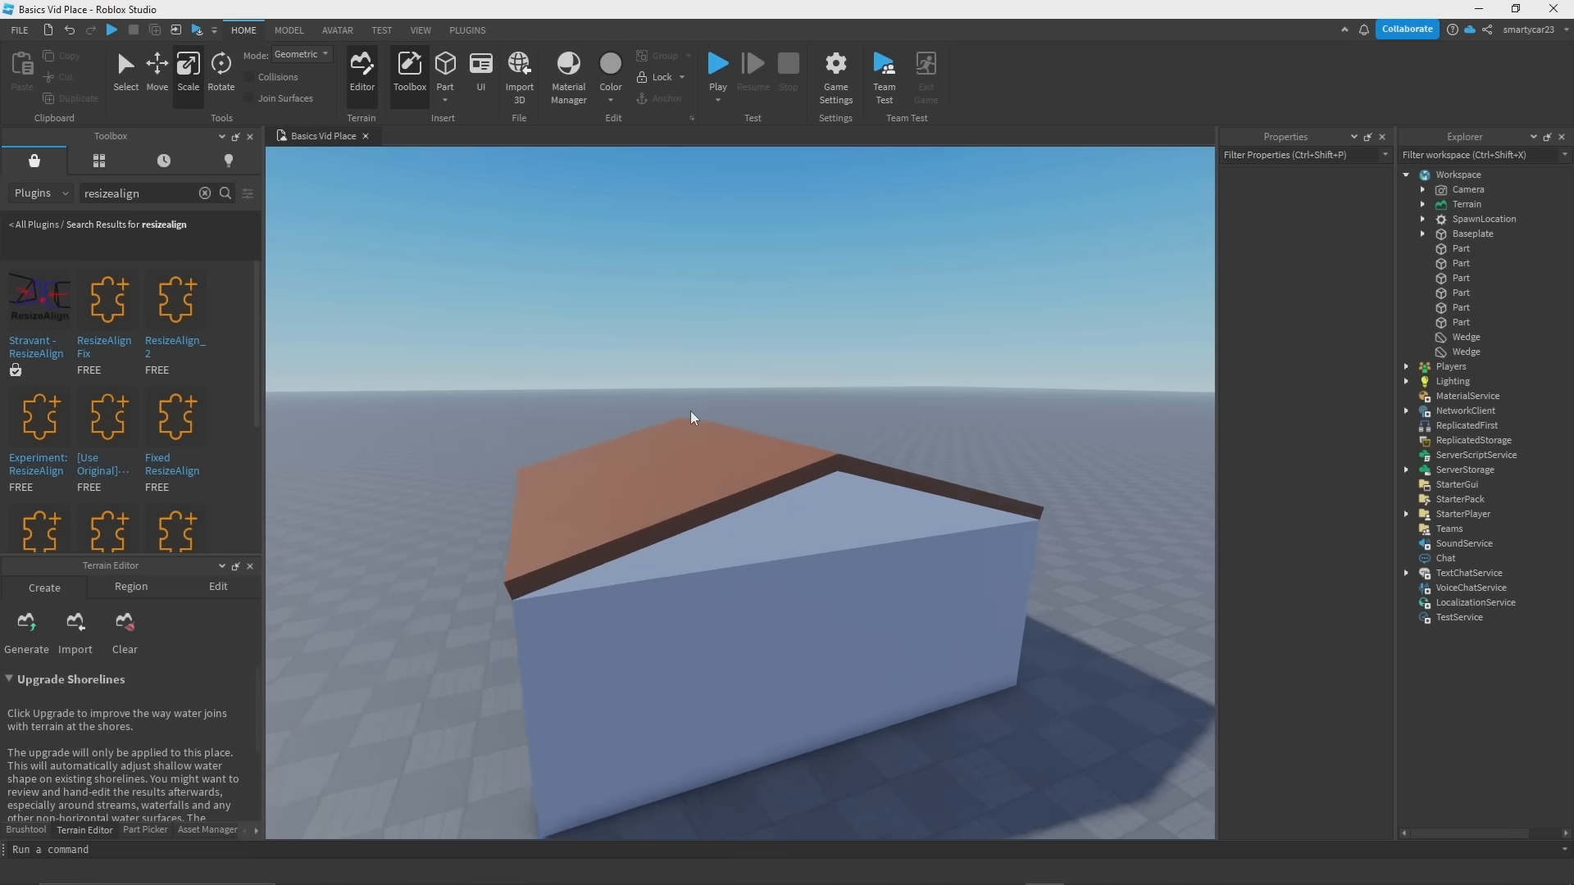
{"action": "right_click_drag", "start_coordinate": [691, 418], "coordinate": [677, 498]}
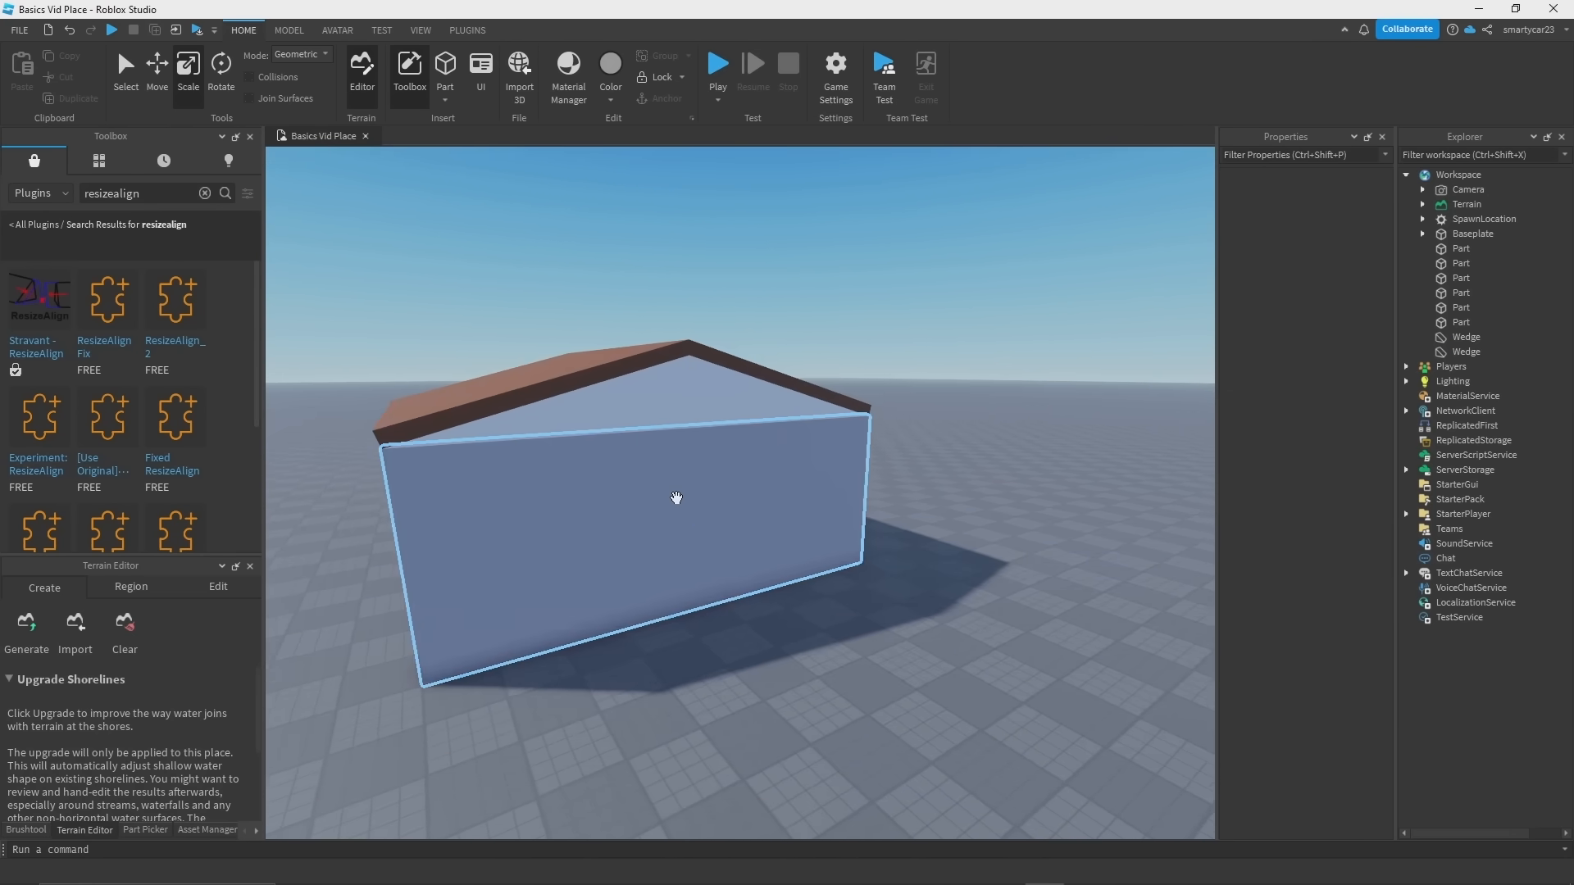
Step: Try shortening the end wall under the gable to 14 studs wide, undo the resize, and deselect the wall
{"action": "left_click", "coordinate": [676, 498]}
{"action": "right_click_drag", "start_coordinate": [533, 301], "coordinate": [1113, 543]}
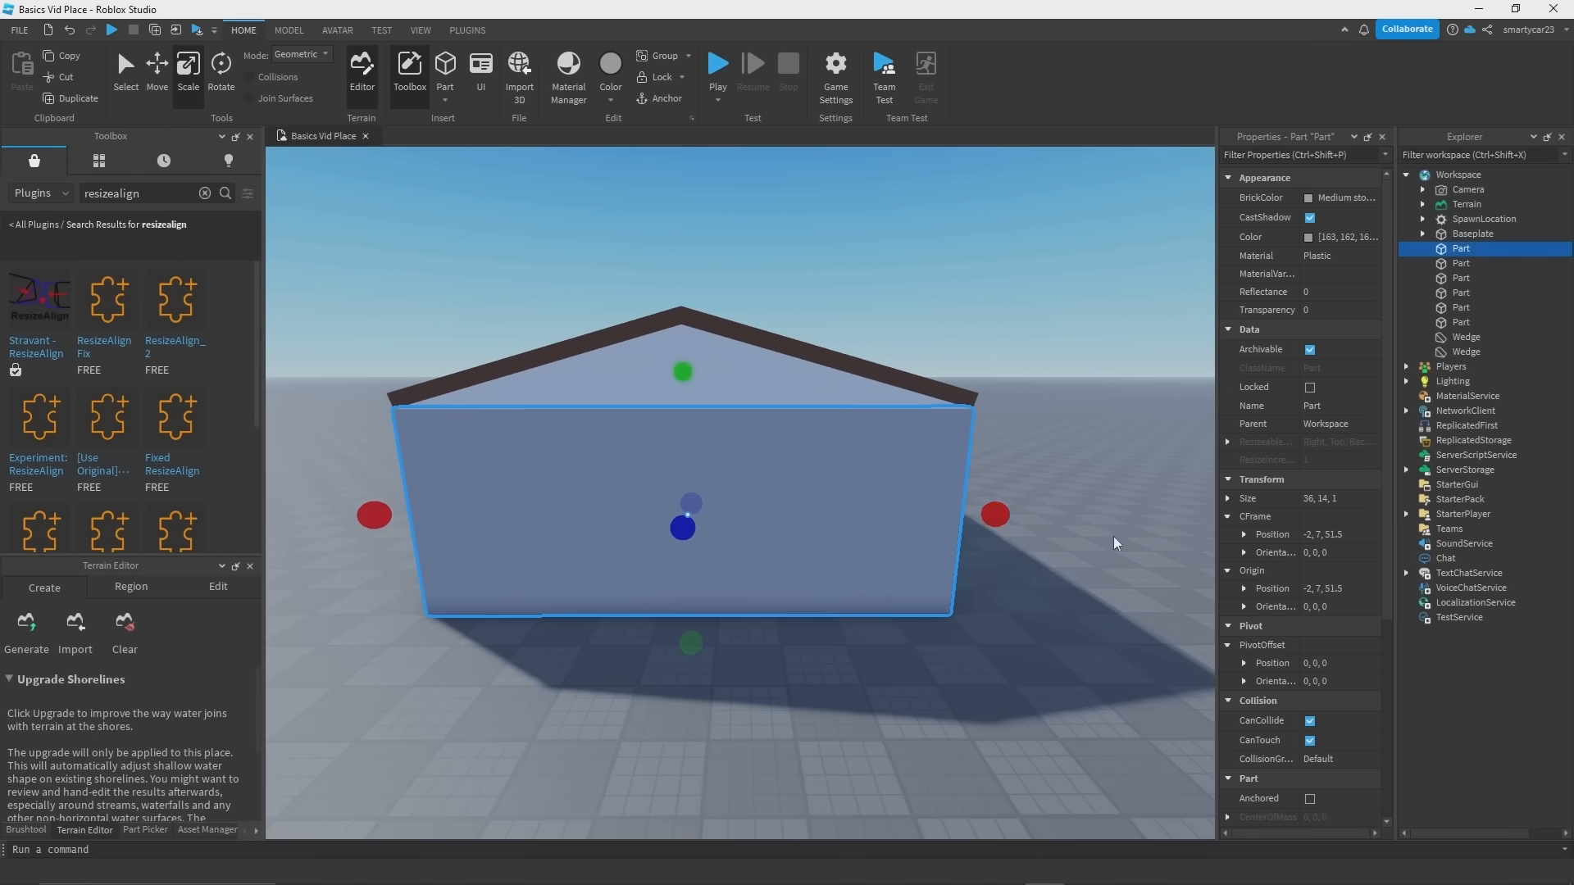
{"action": "left_click", "coordinate": [1057, 521]}
{"action": "left_click", "coordinate": [963, 517]}
{"action": "left_click_drag", "start_coordinate": [994, 516], "coordinate": [715, 500]}
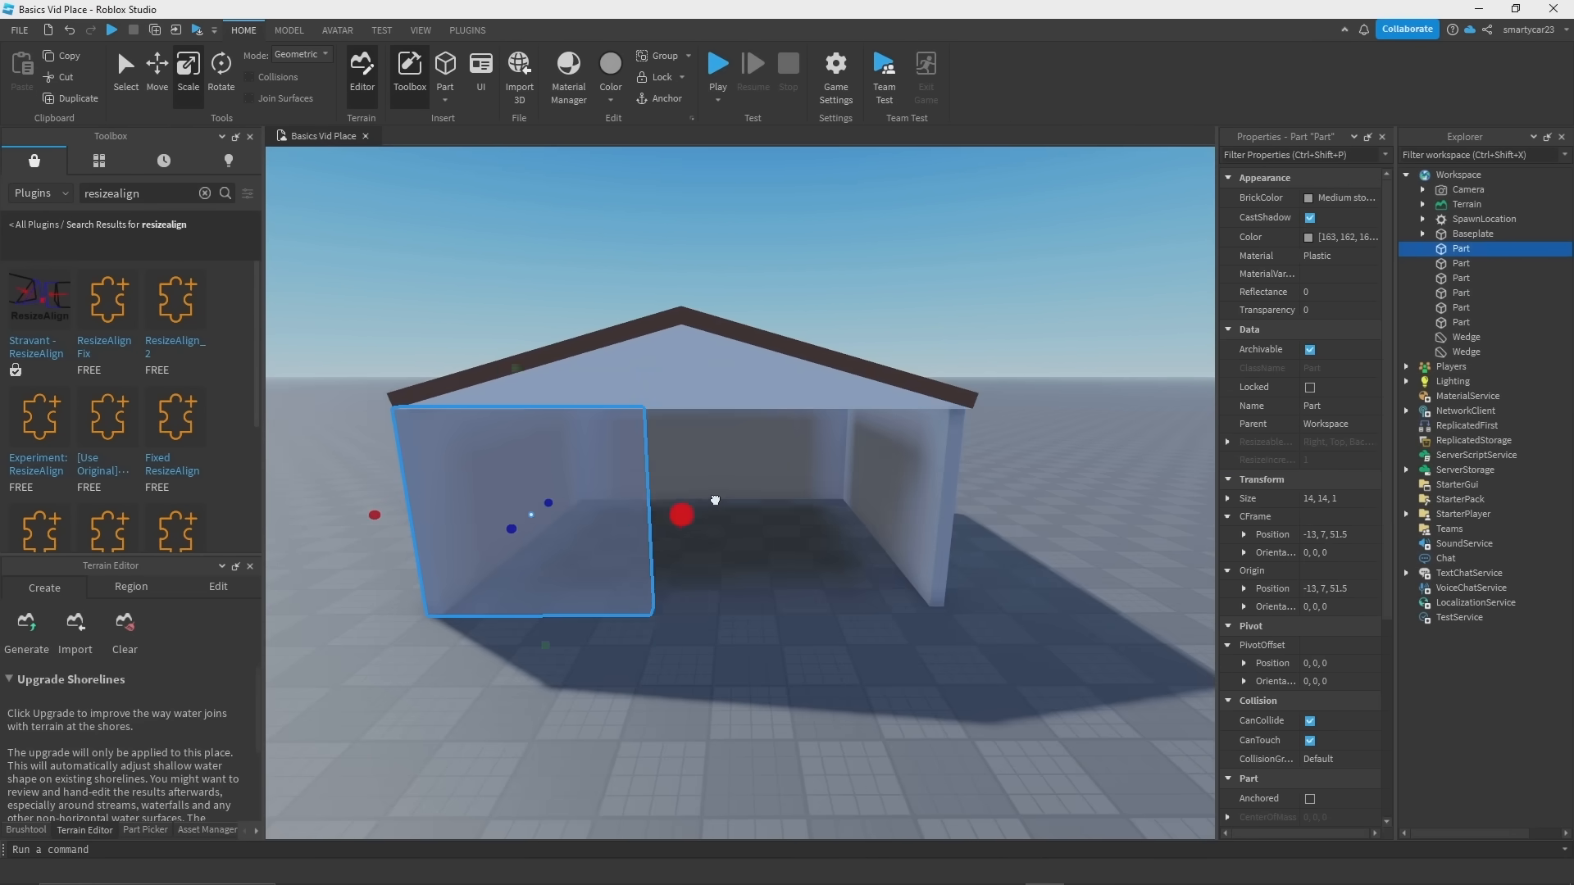
{"action": "key", "text": "ctrl+z"}
{"action": "left_click", "coordinate": [1040, 474]}
{"action": "right_click_drag", "start_coordinate": [1040, 474], "coordinate": [616, 609]}
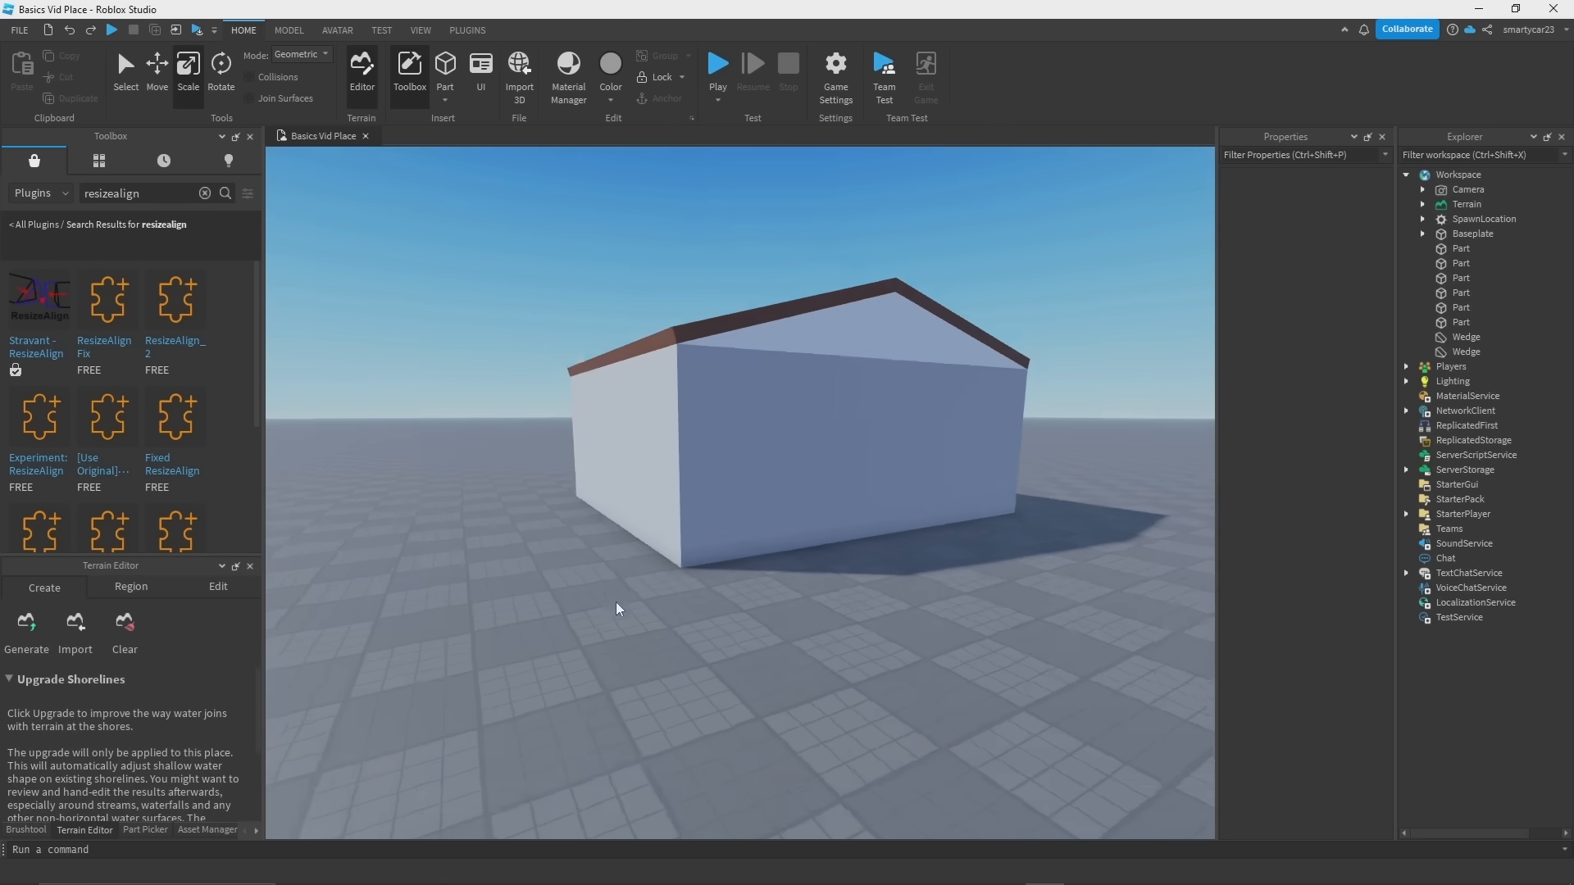
Step: Select the four walls together with the spawn location and colour them Persimmon, then darken the colour to RGB 145, 27, 27
{"action": "key", "text": "s"}
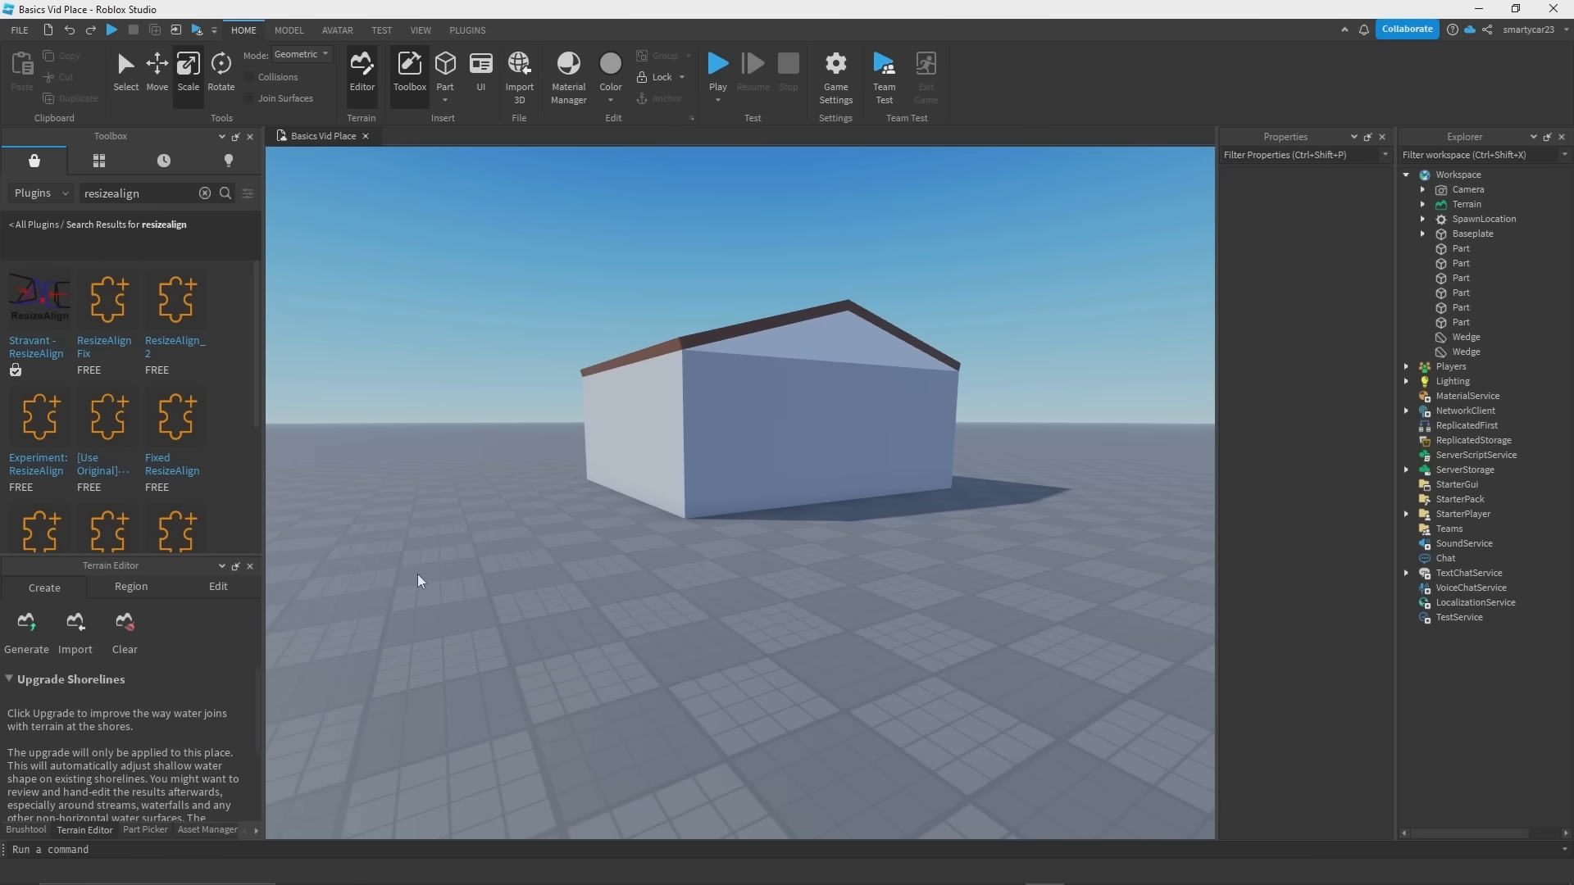
{"action": "left_click_drag", "start_coordinate": [956, 453], "coordinate": [955, 455]}
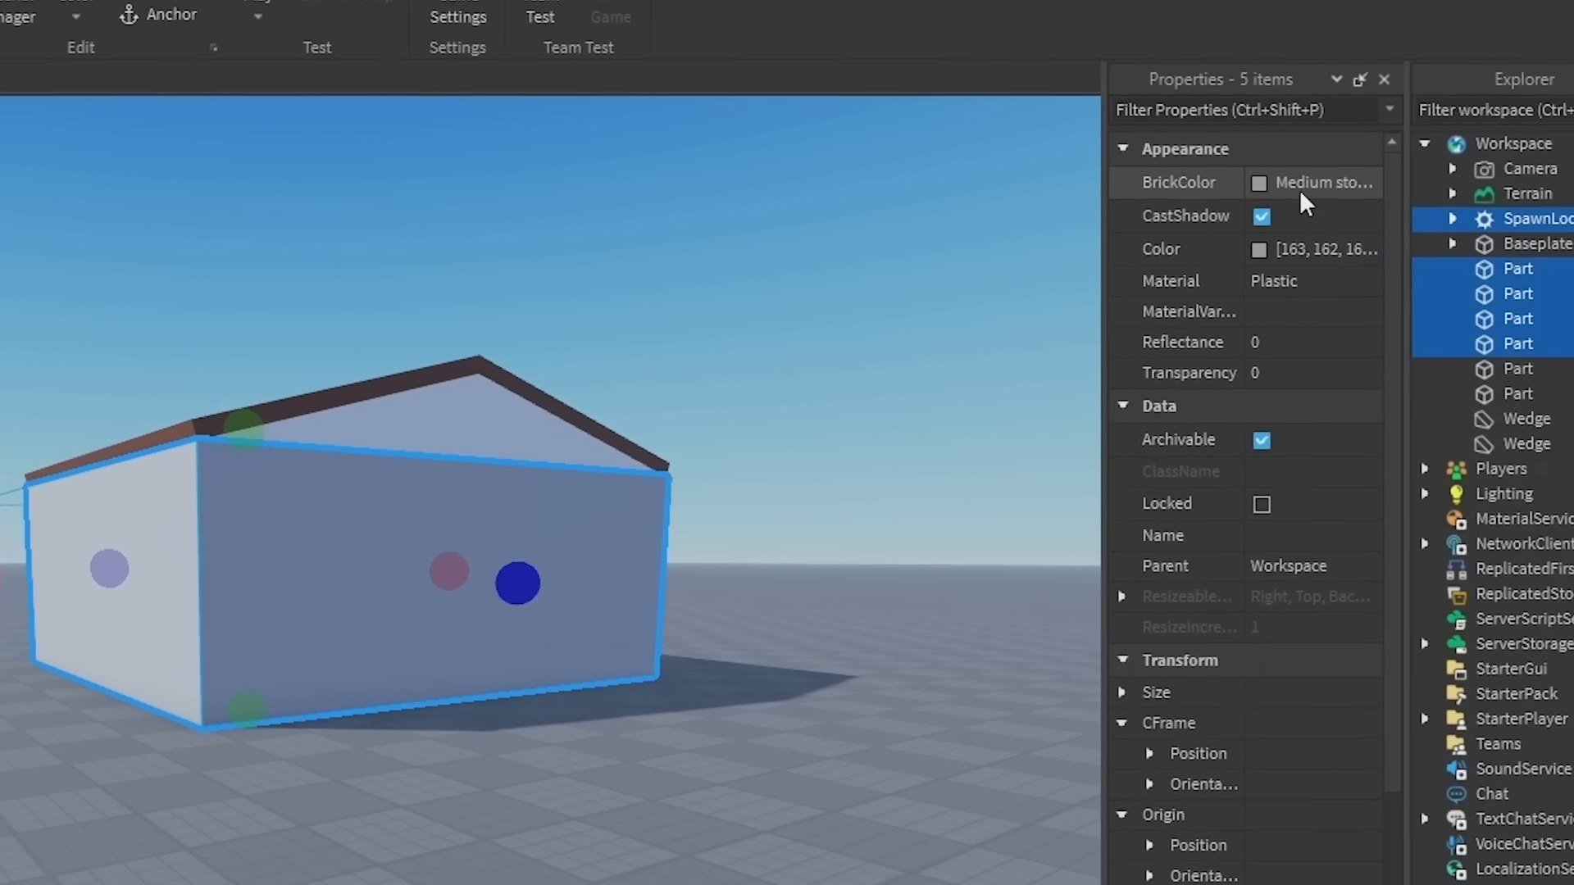
{"action": "left_click", "coordinate": [1336, 199]}
{"action": "left_click", "coordinate": [1534, 483]}
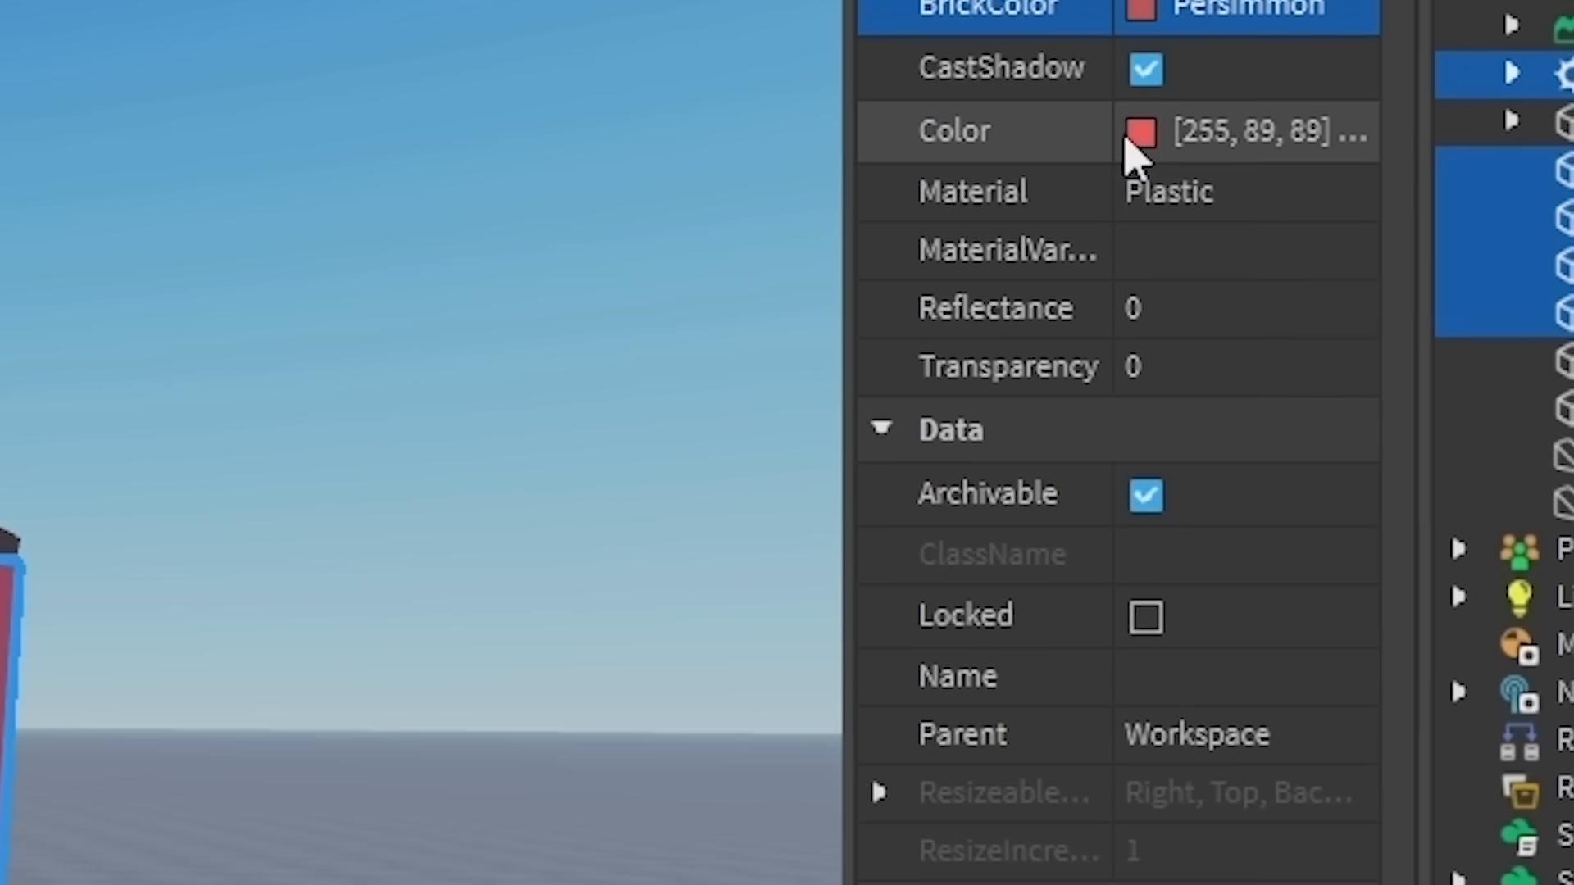
{"action": "left_click", "coordinate": [1245, 256]}
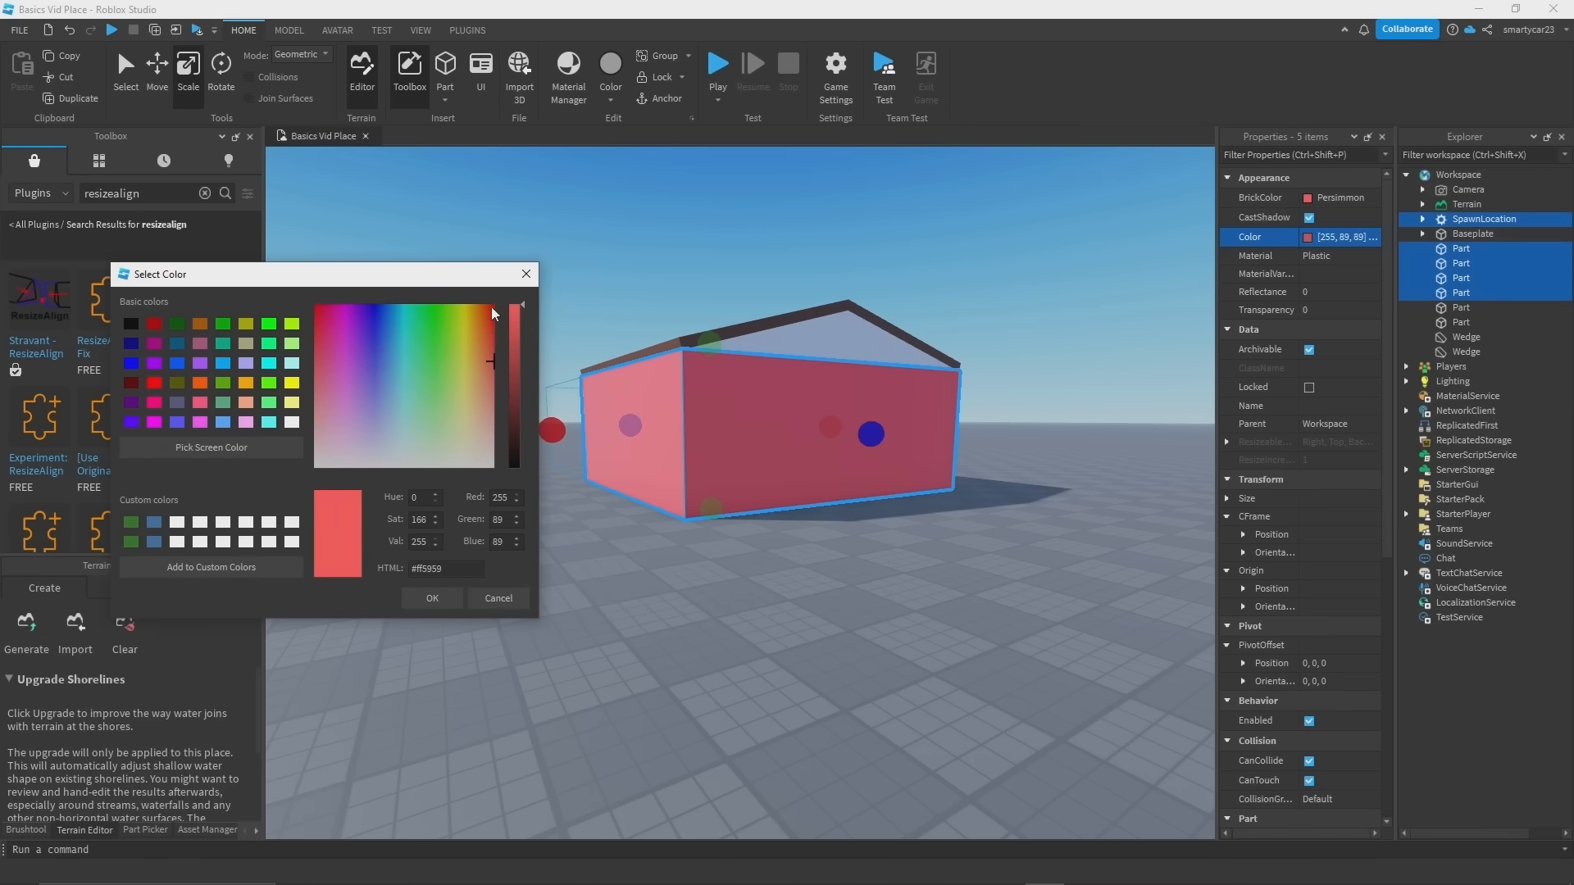
{"action": "left_click", "coordinate": [518, 347]}
{"action": "mouse_move", "coordinate": [492, 361]}
{"action": "left_mouse_down"}
{"action": "mouse_move", "coordinate": [497, 323]}
{"action": "mouse_move", "coordinate": [497, 341]}
{"action": "left_mouse_up"}
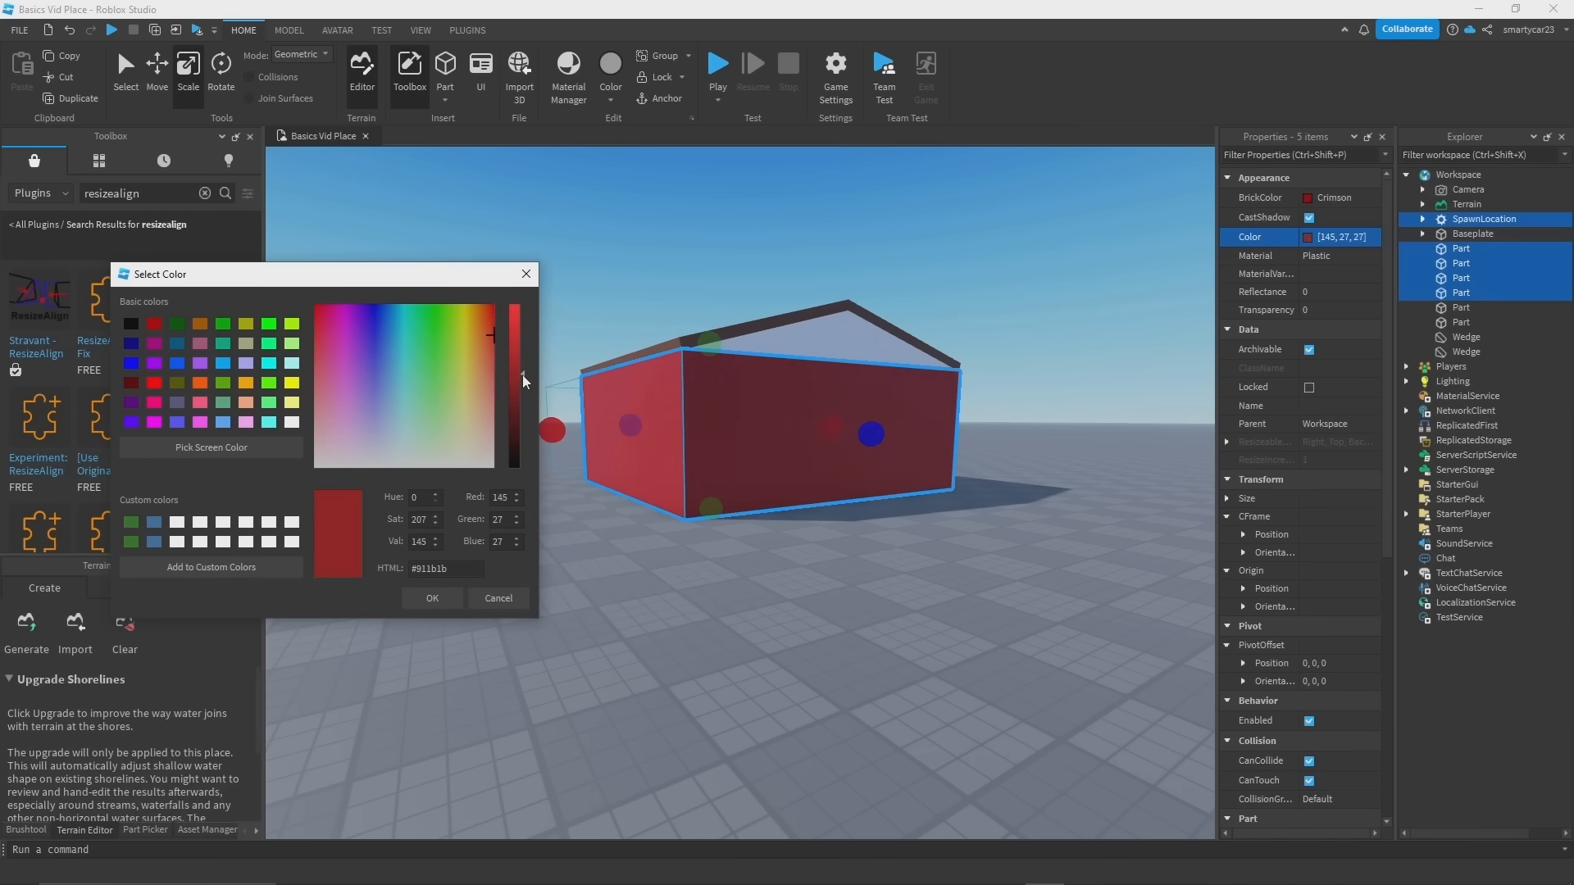
{"action": "left_click", "coordinate": [456, 598]}
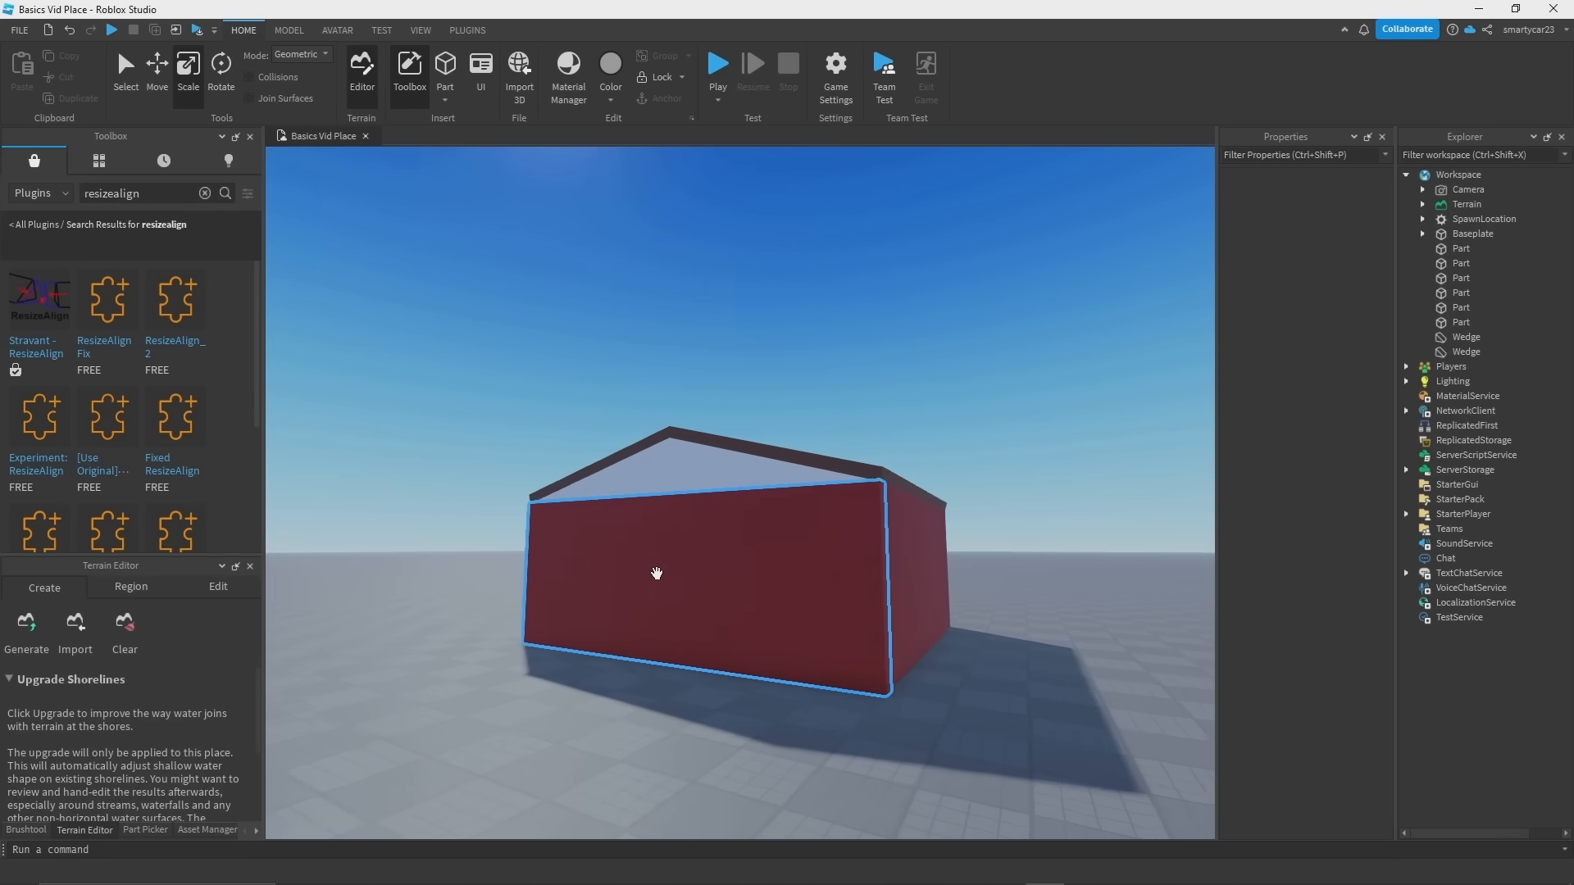
Step: Thicken the shaded red end wall outward to 1.25 studs, making its size 36, 14, 1.25
{"action": "key", "text": "w"}
{"action": "key", "text": "d"}
{"action": "left_click", "coordinate": [797, 562]}
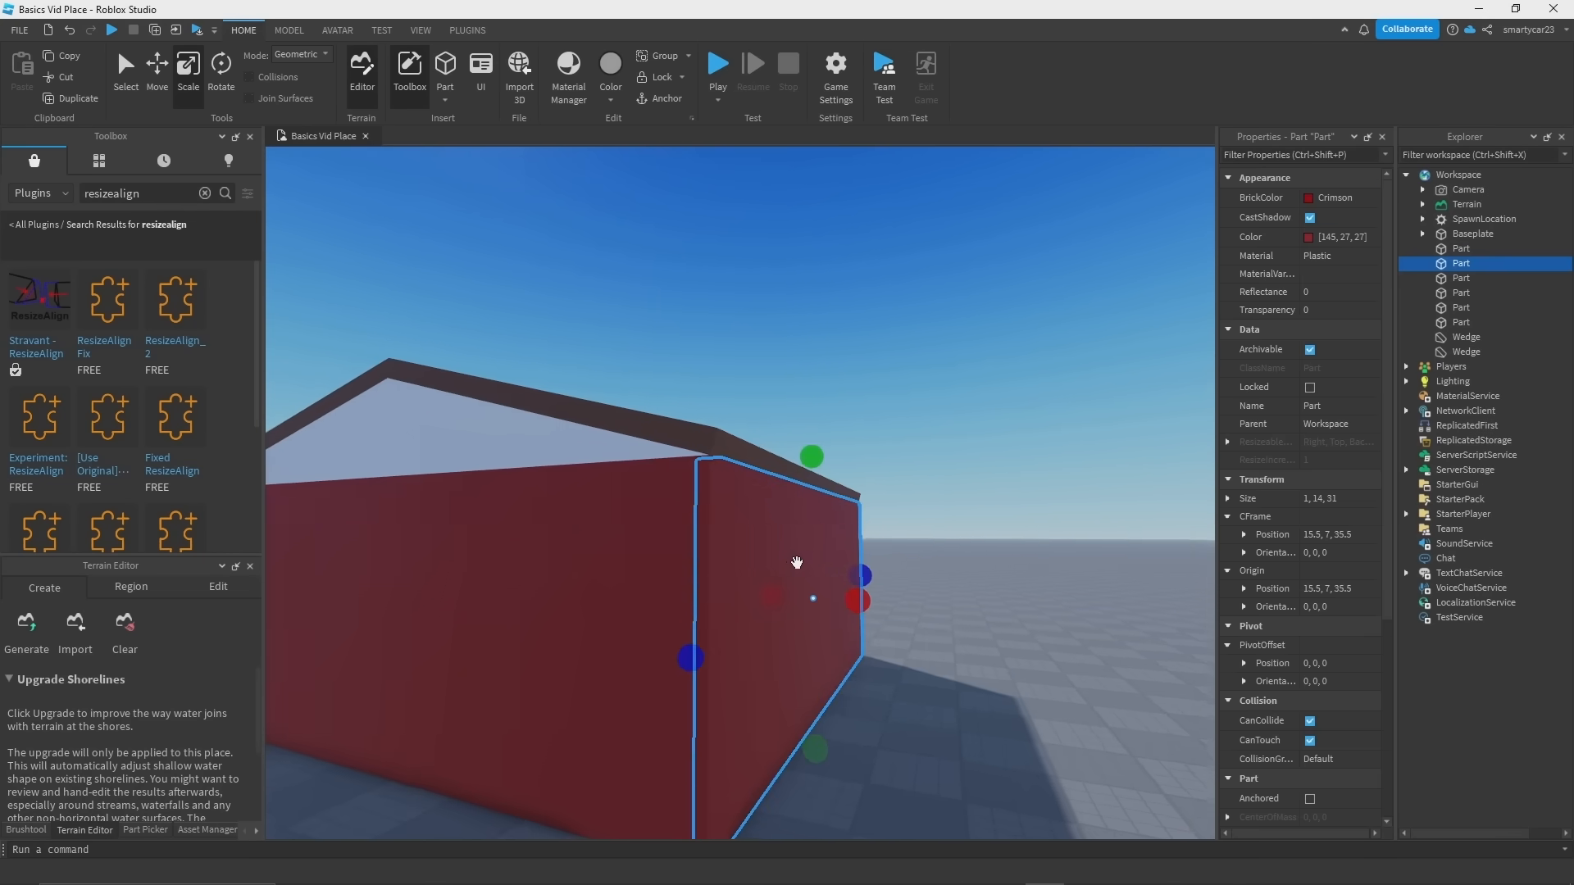
{"action": "key", "text": "a"}
{"action": "right_click_drag", "start_coordinate": [879, 490], "coordinate": [798, 517]}
{"action": "left_click", "coordinate": [798, 511]}
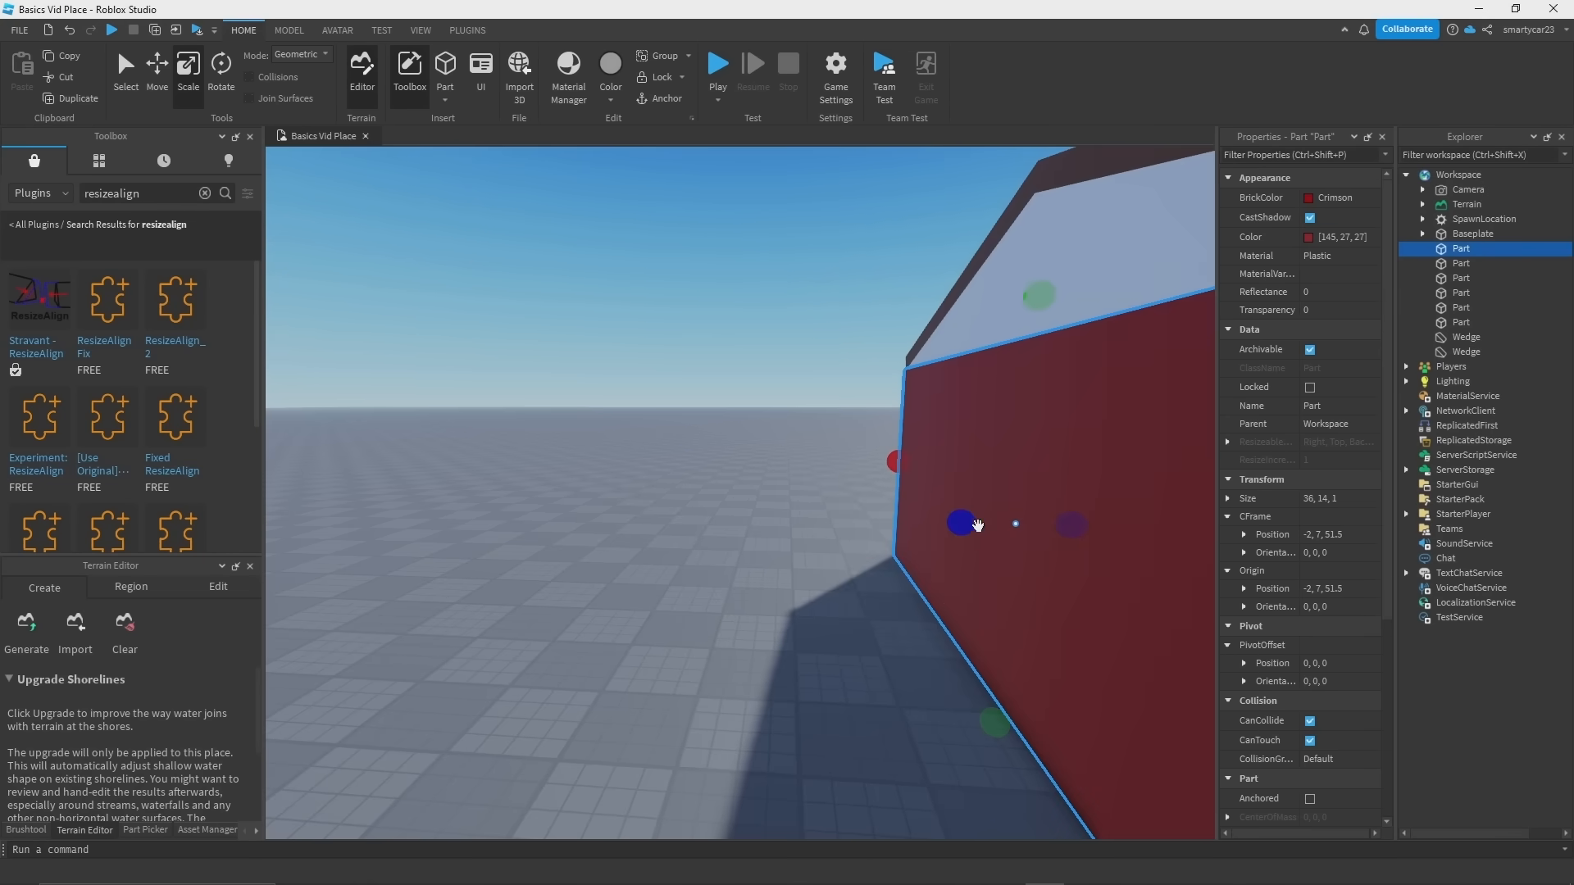
{"action": "right_click_drag", "start_coordinate": [1038, 525], "coordinate": [691, 407]}
{"action": "key", "text": "d"}
{"action": "left_click", "coordinate": [973, 471]}
{"action": "left_click", "coordinate": [798, 432]}
{"action": "right_click_drag", "start_coordinate": [798, 432], "coordinate": [744, 425]}
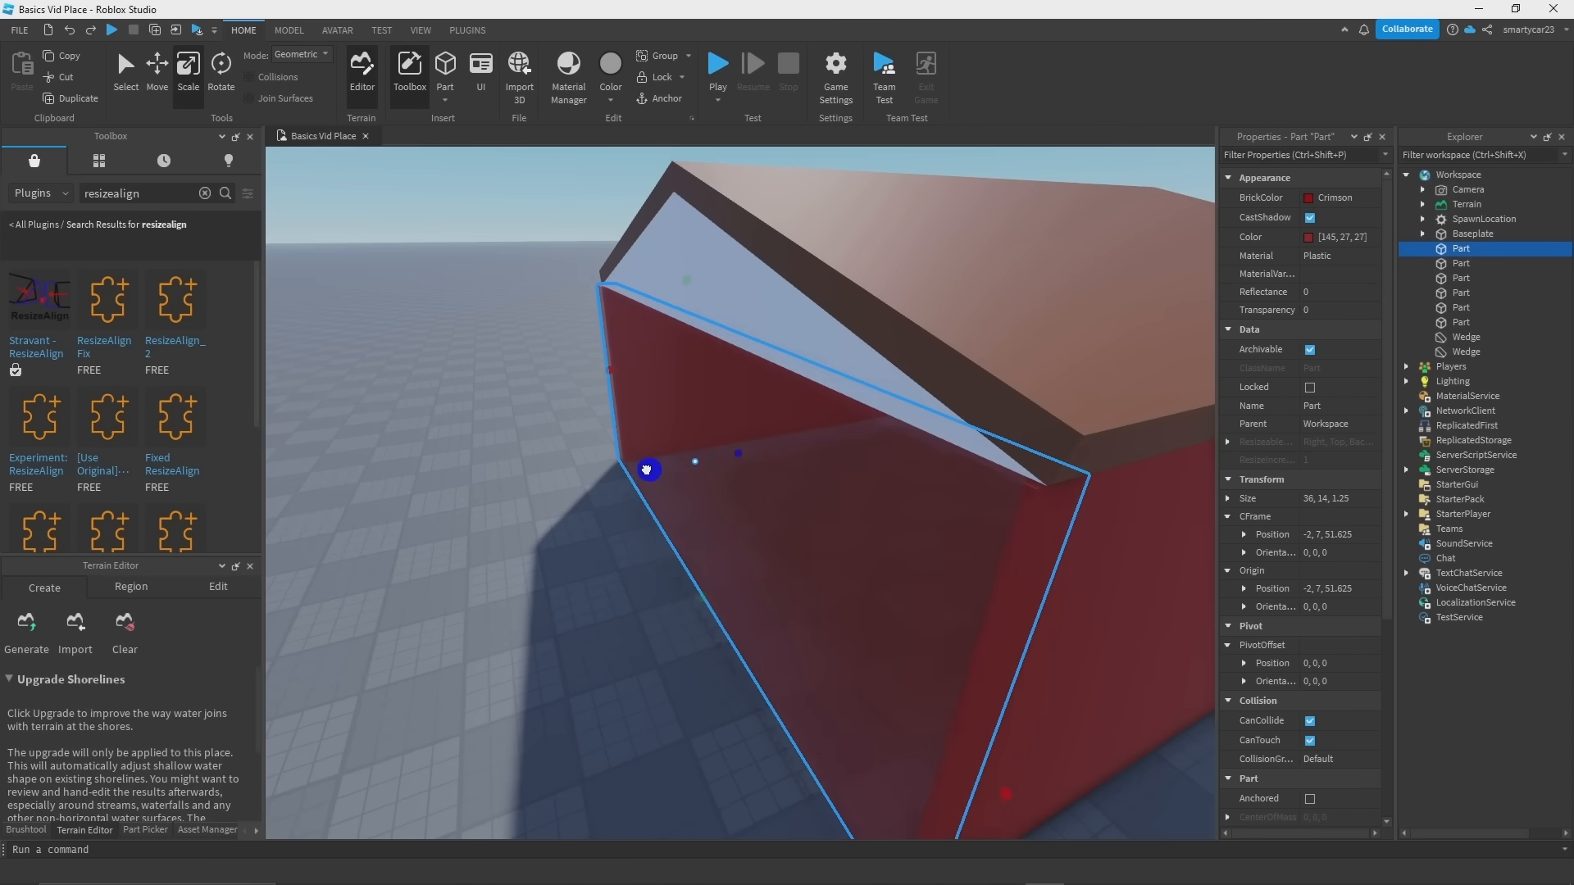
{"action": "left_click_drag", "start_coordinate": [633, 472], "coordinate": [639, 470]}
{"action": "key", "text": "d"}
{"action": "right_click_drag", "start_coordinate": [640, 471], "coordinate": [643, 469]}
{"action": "left_click", "coordinate": [643, 469]}
Step: Thicken the opposite end wall, the one facing the spawn location, to 1.25 studs
{"action": "key", "text": "a"}
{"action": "right_click_drag", "start_coordinate": [591, 549], "coordinate": [602, 513]}
{"action": "key", "text": "s"}
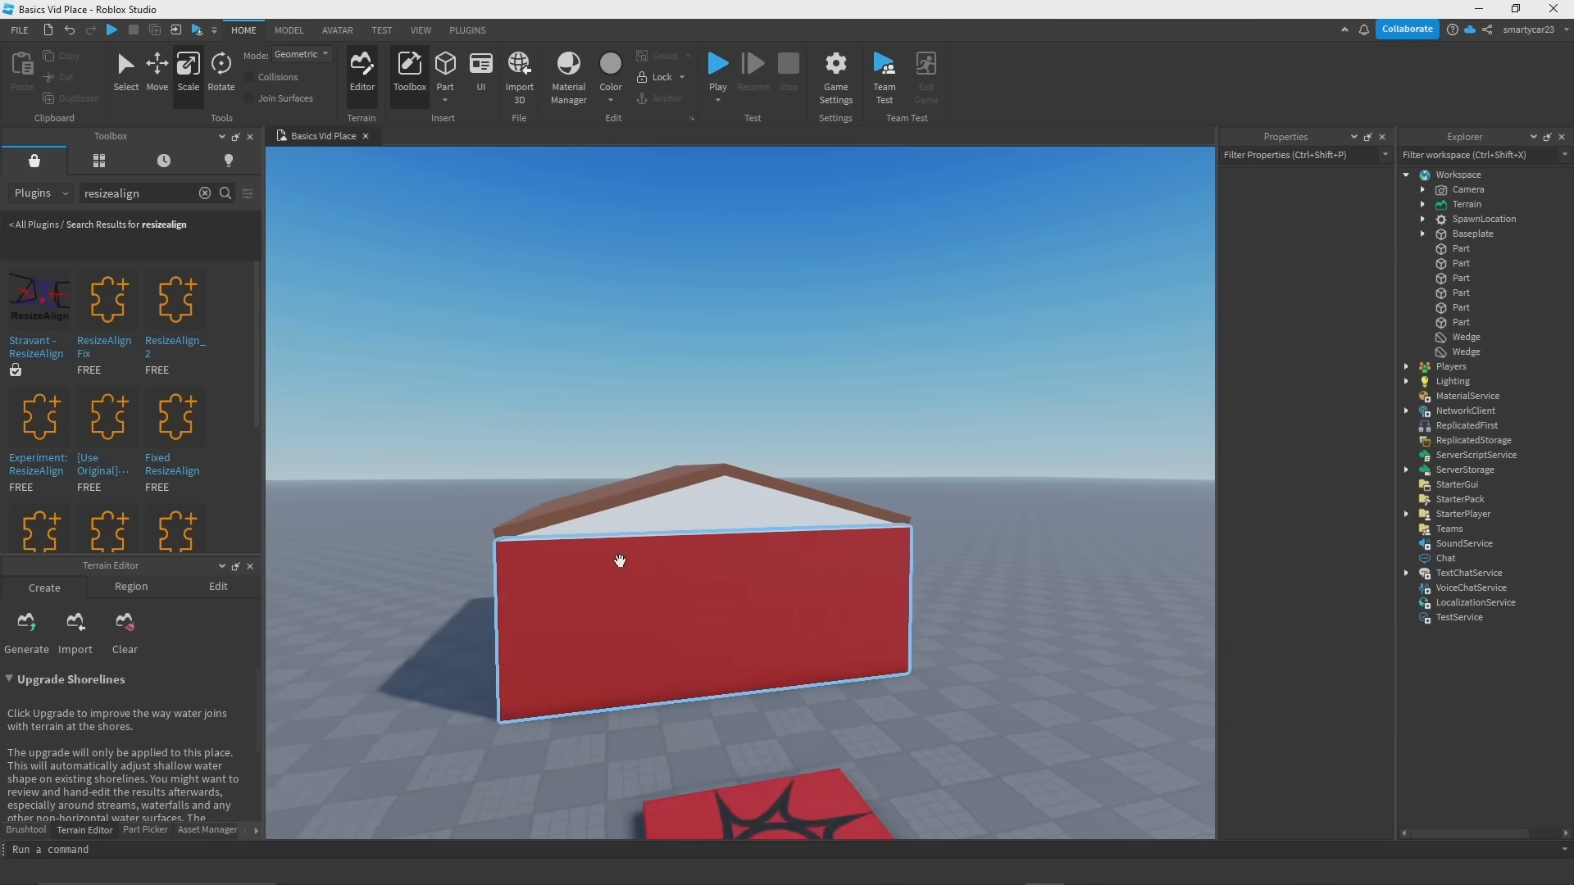
{"action": "left_click", "coordinate": [620, 561]}
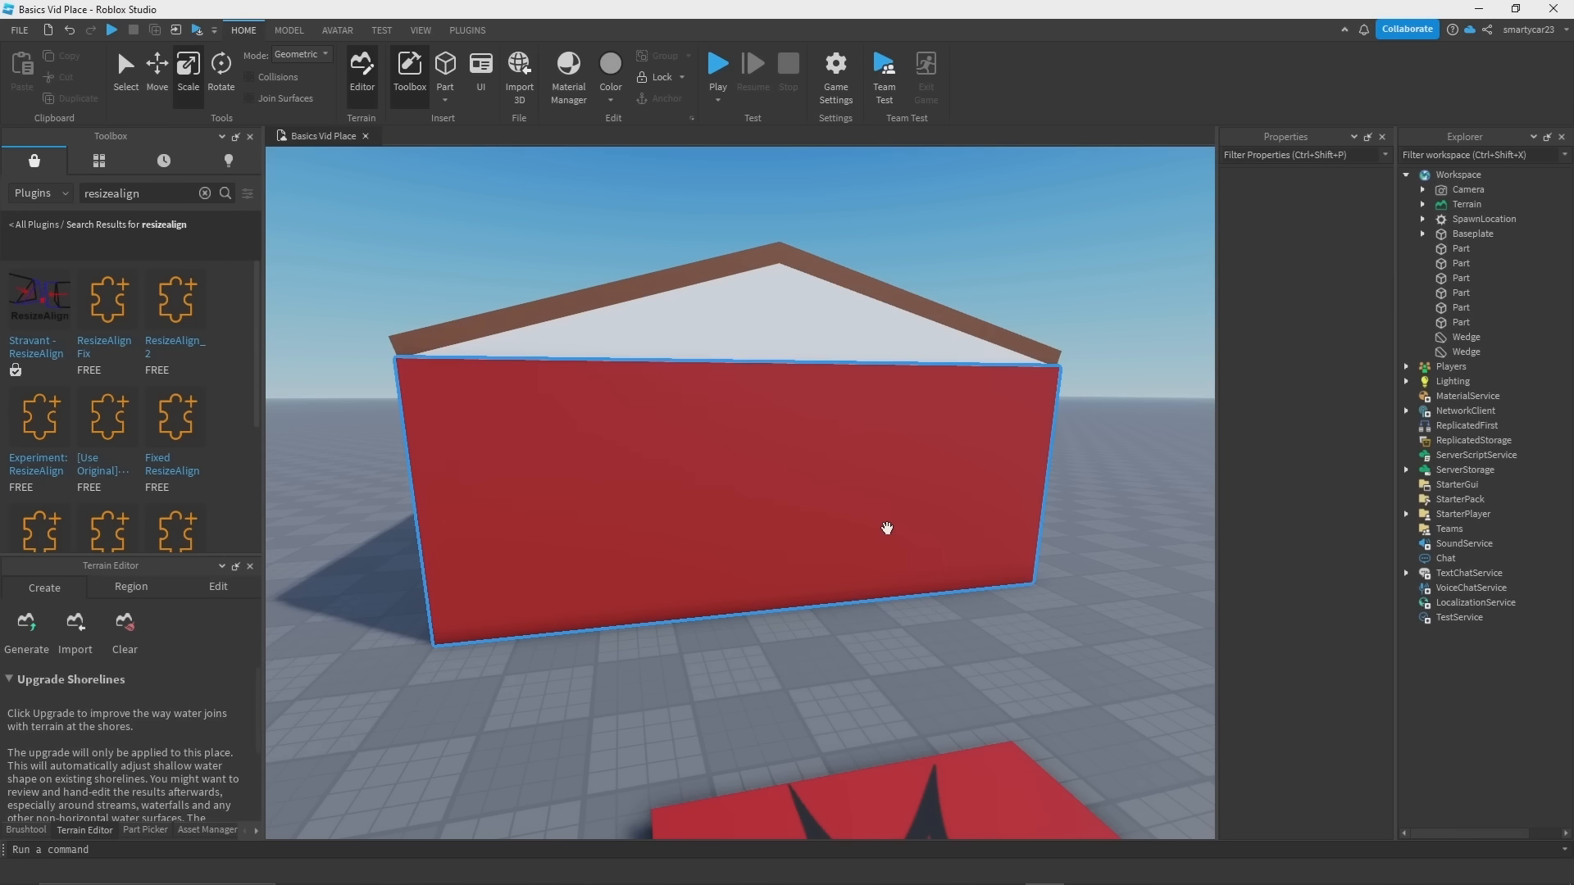
Step: Duplicate the end wall facing the spawn location and shrink the copy from both sides to a central strip 0.25 studs wide
{"action": "left_click", "coordinate": [891, 526]}
{"action": "key", "text": "d"}
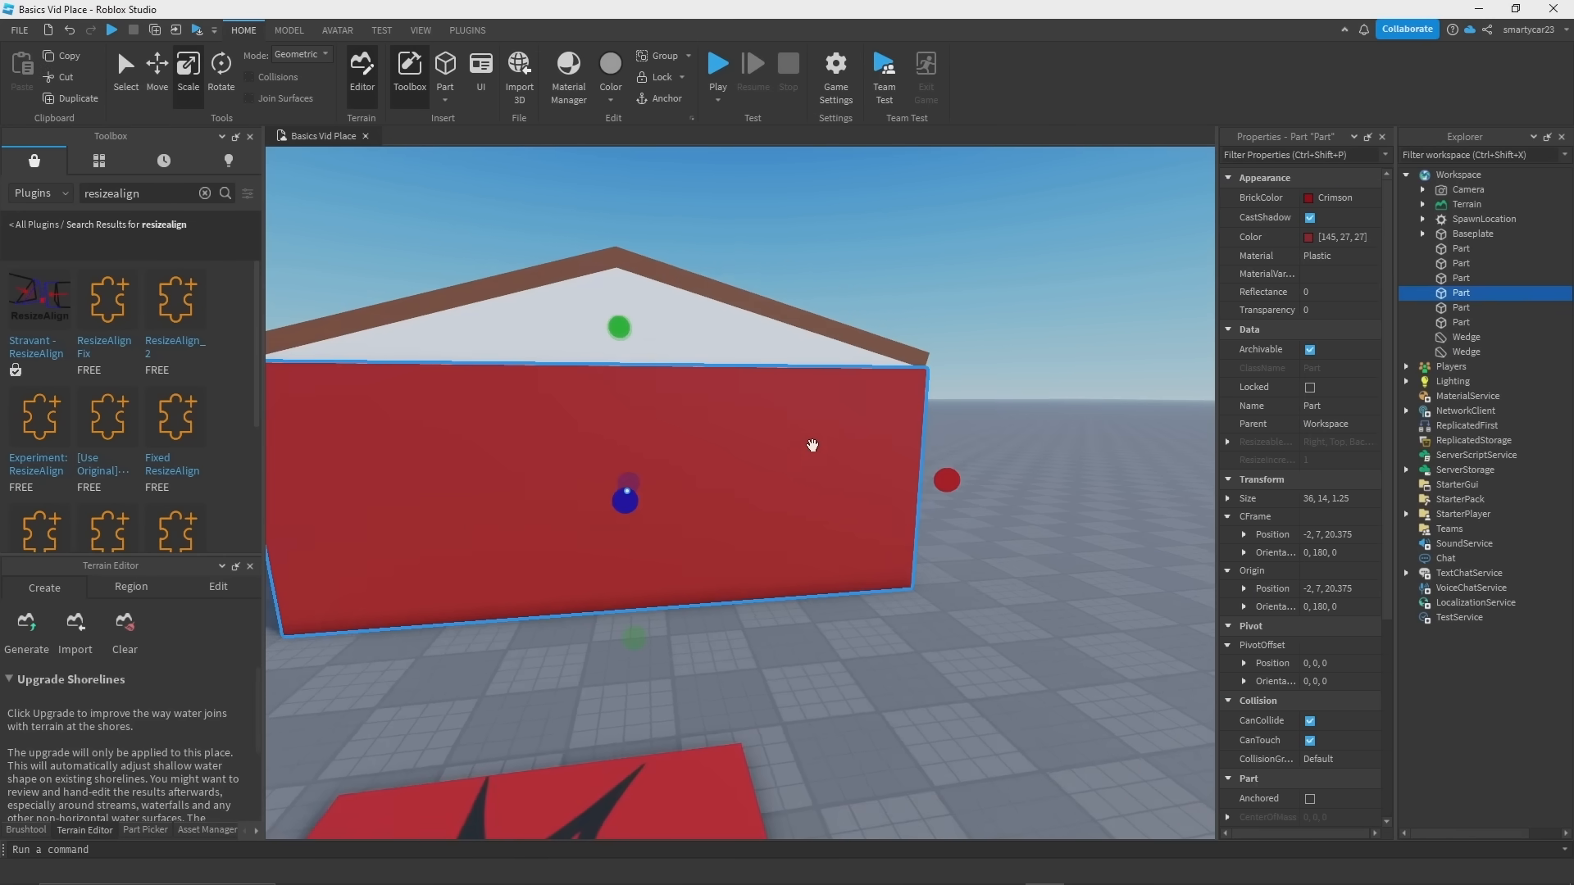
{"action": "key", "text": "a"}
{"action": "key", "text": "d"}
{"action": "left_click", "coordinate": [158, 72]}
{"action": "left_click", "coordinate": [182, 79]}
{"action": "right_click_drag", "start_coordinate": [689, 374], "coordinate": [644, 375]}
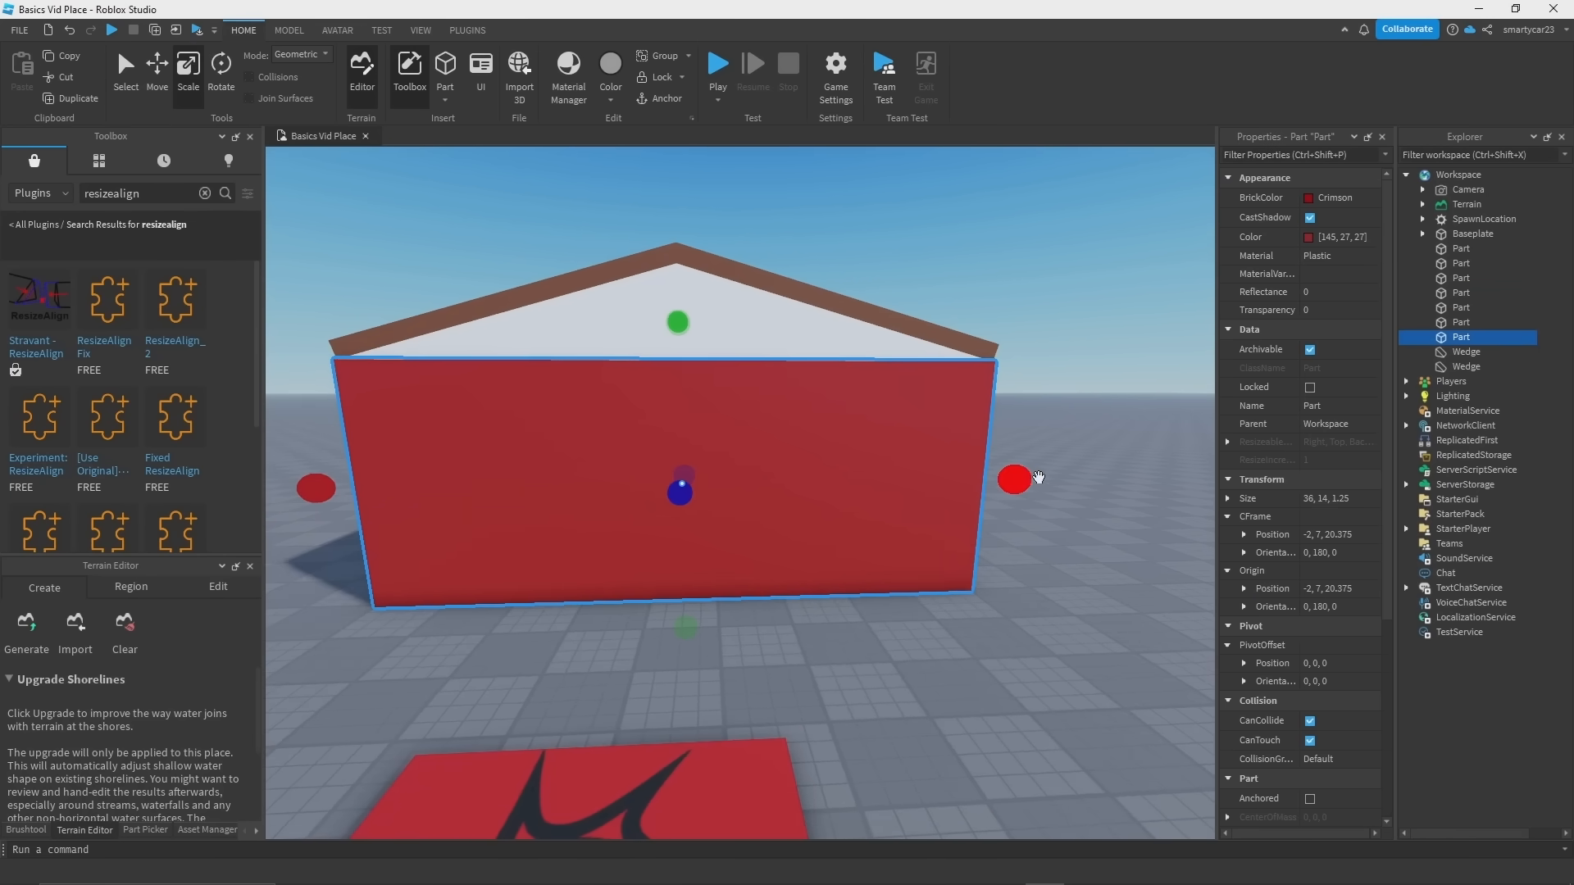
{"action": "left_click_drag", "start_coordinate": [828, 478], "coordinate": [709, 480]}
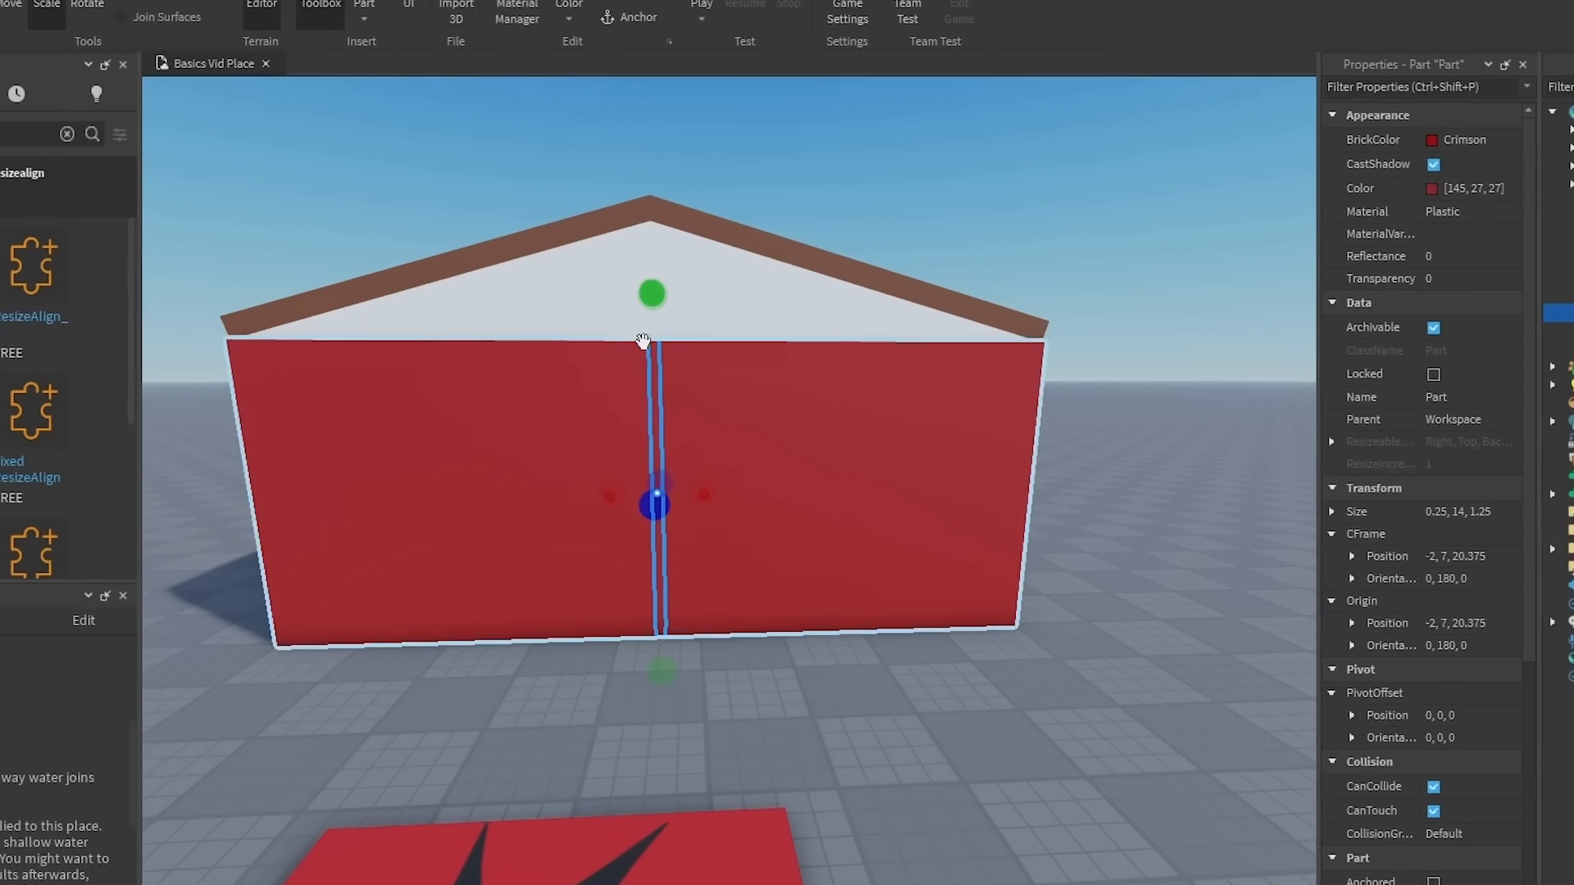
Step: Stretch the thin red strip upward past the wall's top edge, partway into the white gable
{"action": "key", "text": "w"}
{"action": "key", "text": "e"}
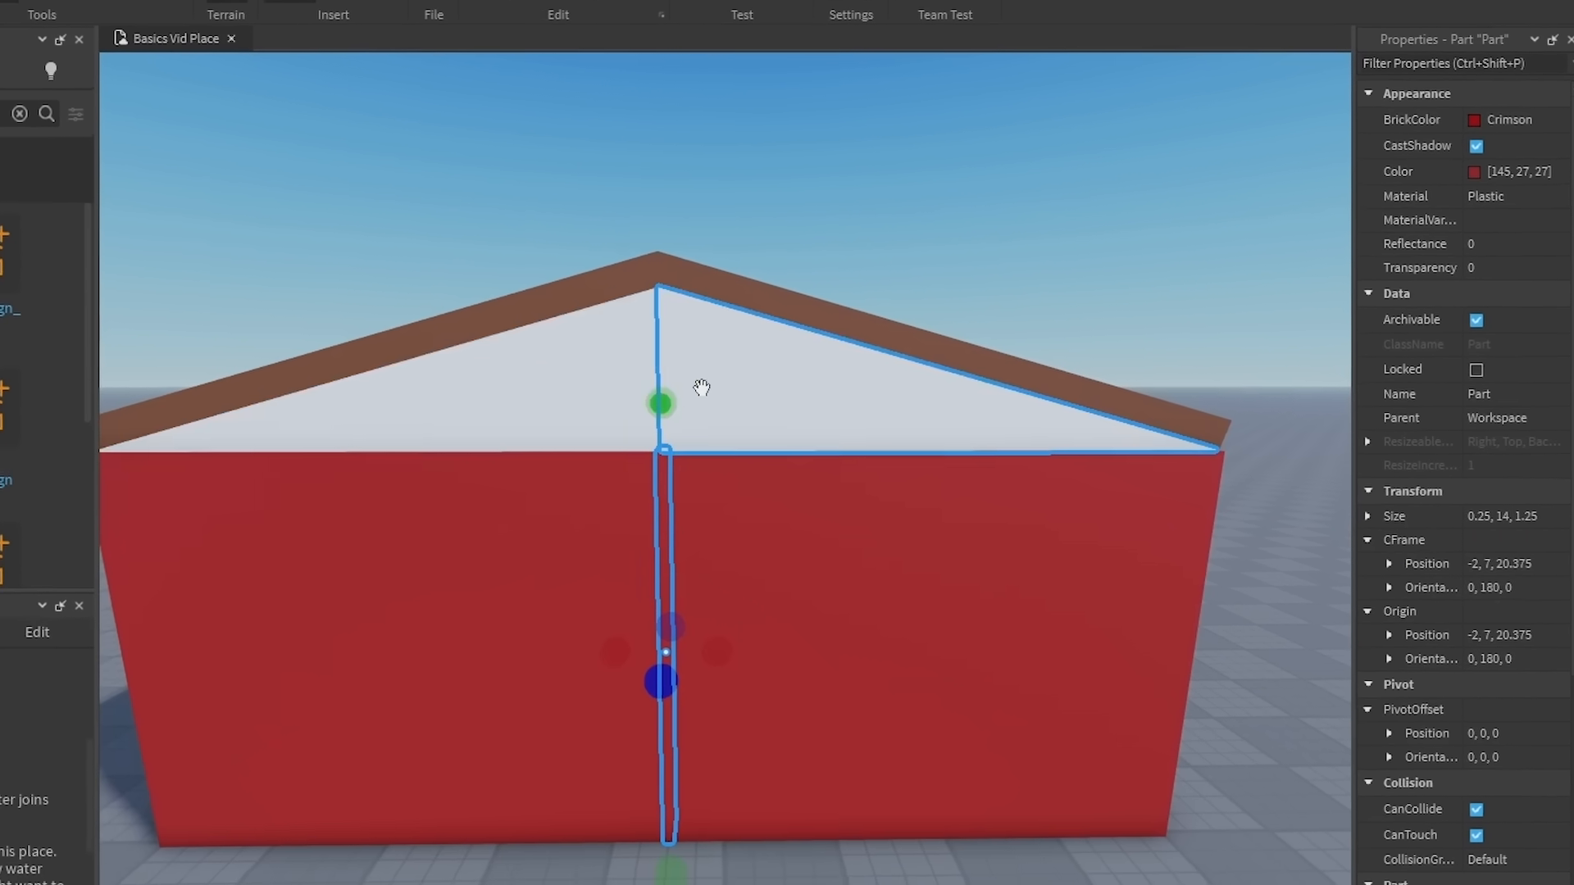
{"action": "left_click_drag", "start_coordinate": [662, 407], "coordinate": [647, 343]}
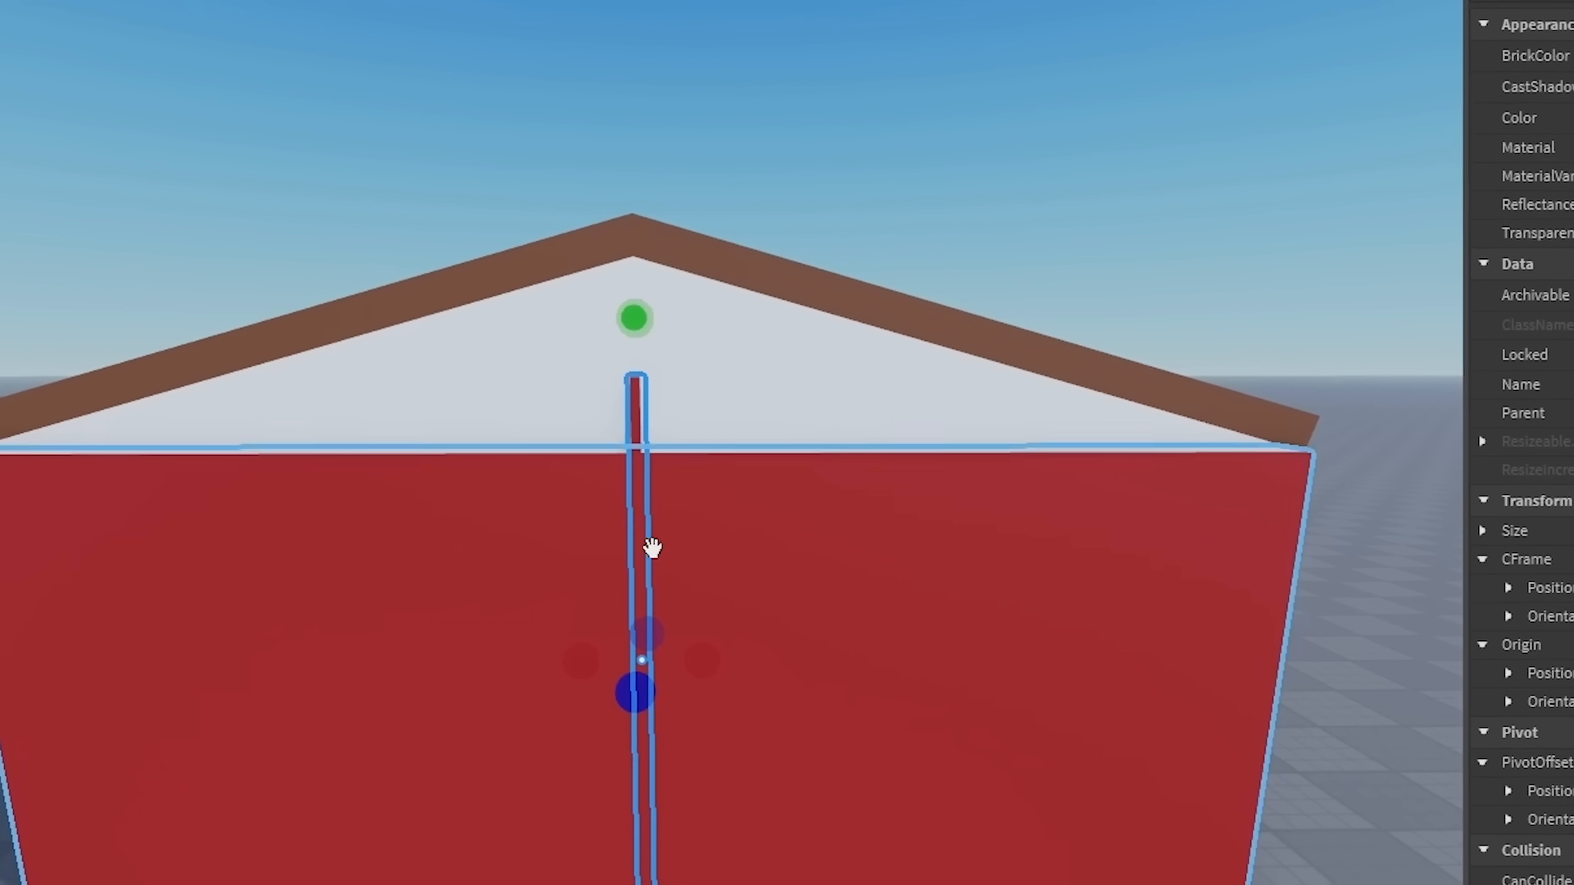
{"action": "key", "text": "s"}
{"action": "left_click", "coordinate": [984, 265]}
{"action": "left_click", "coordinate": [644, 410]}
Step: Shorten the end wall facing the spawn location to 17.75 studs wide so that it stops at the central strip
{"action": "left_click", "coordinate": [893, 486]}
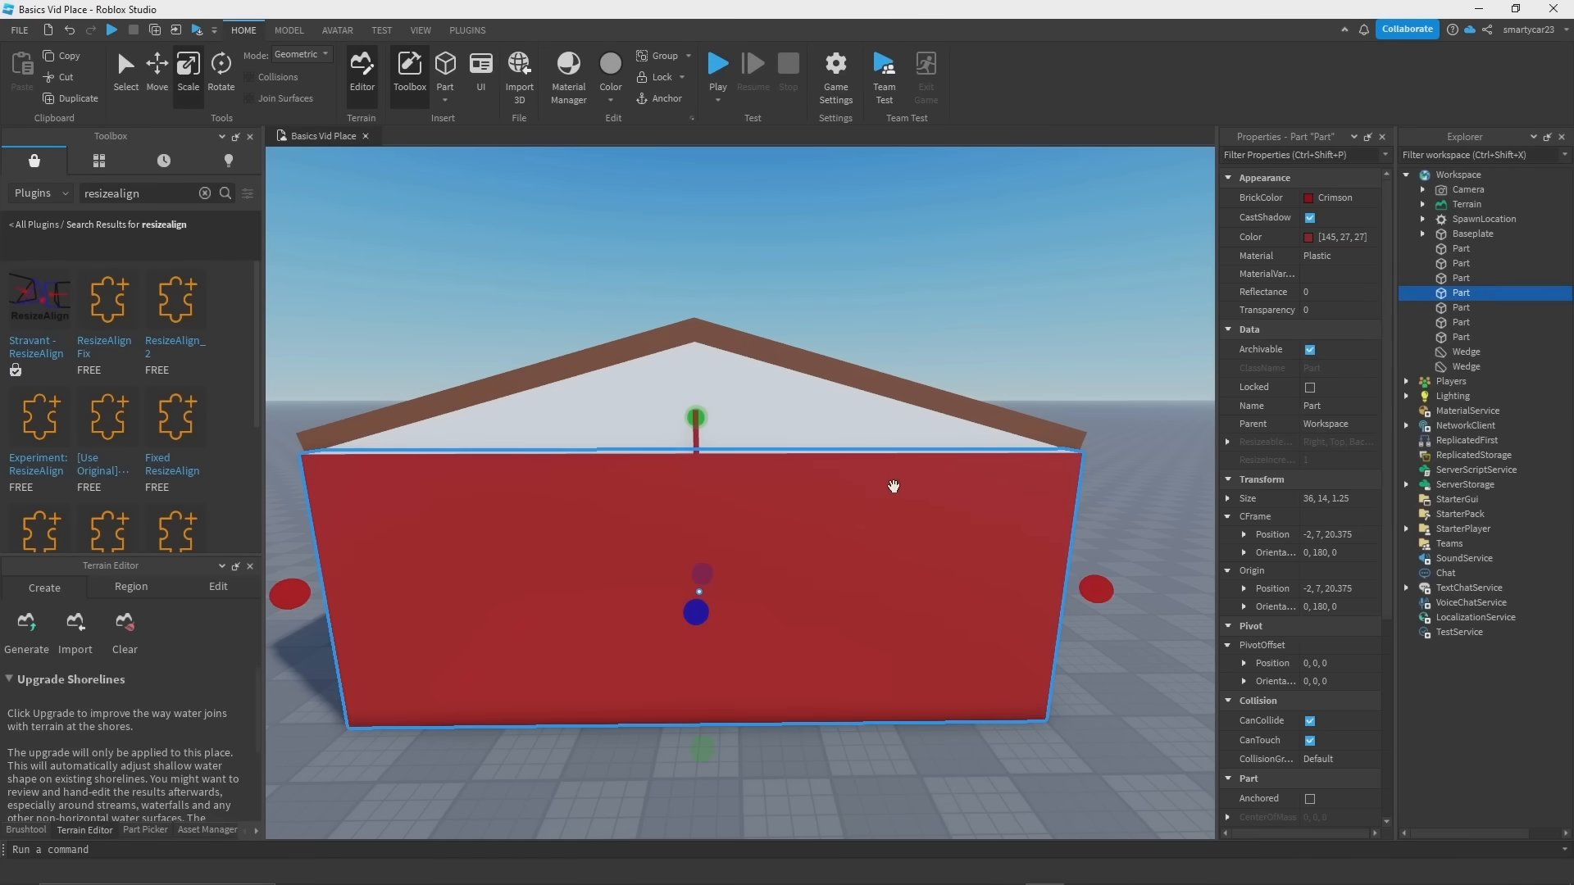
{"action": "left_click_drag", "start_coordinate": [1099, 583], "coordinate": [789, 572]}
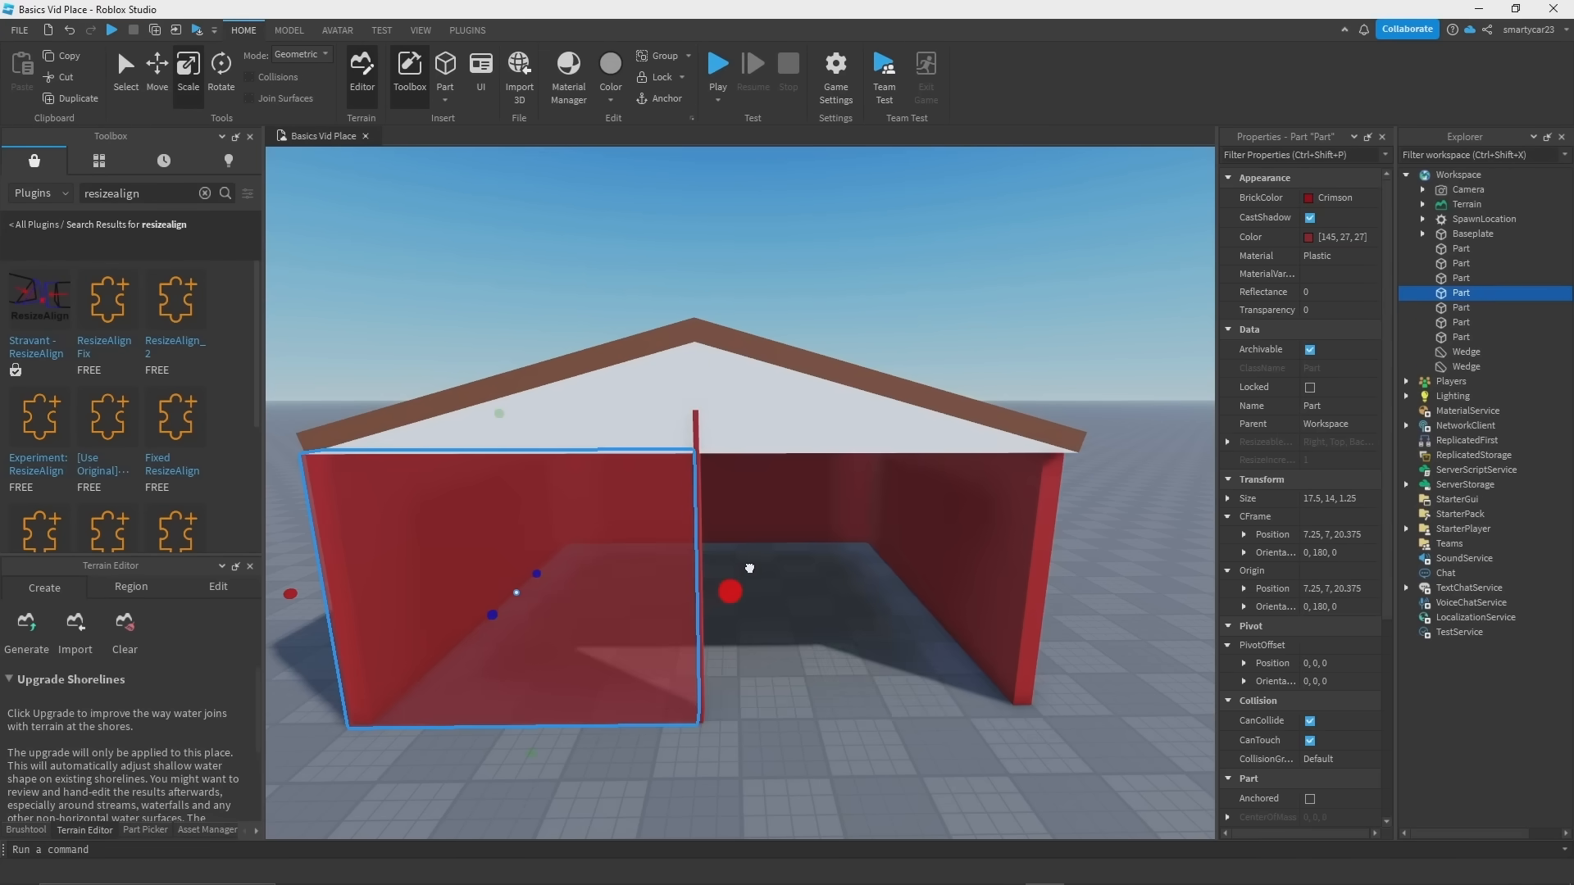
{"action": "scroll", "coordinate": [762, 615], "scroll_direction": "up", "scroll_amount": 3}
{"action": "mouse_move", "coordinate": [775, 630]}
{"action": "left_mouse_down"}
{"action": "mouse_move", "coordinate": [686, 630]}
{"action": "mouse_move", "coordinate": [779, 616]}
{"action": "left_mouse_up"}
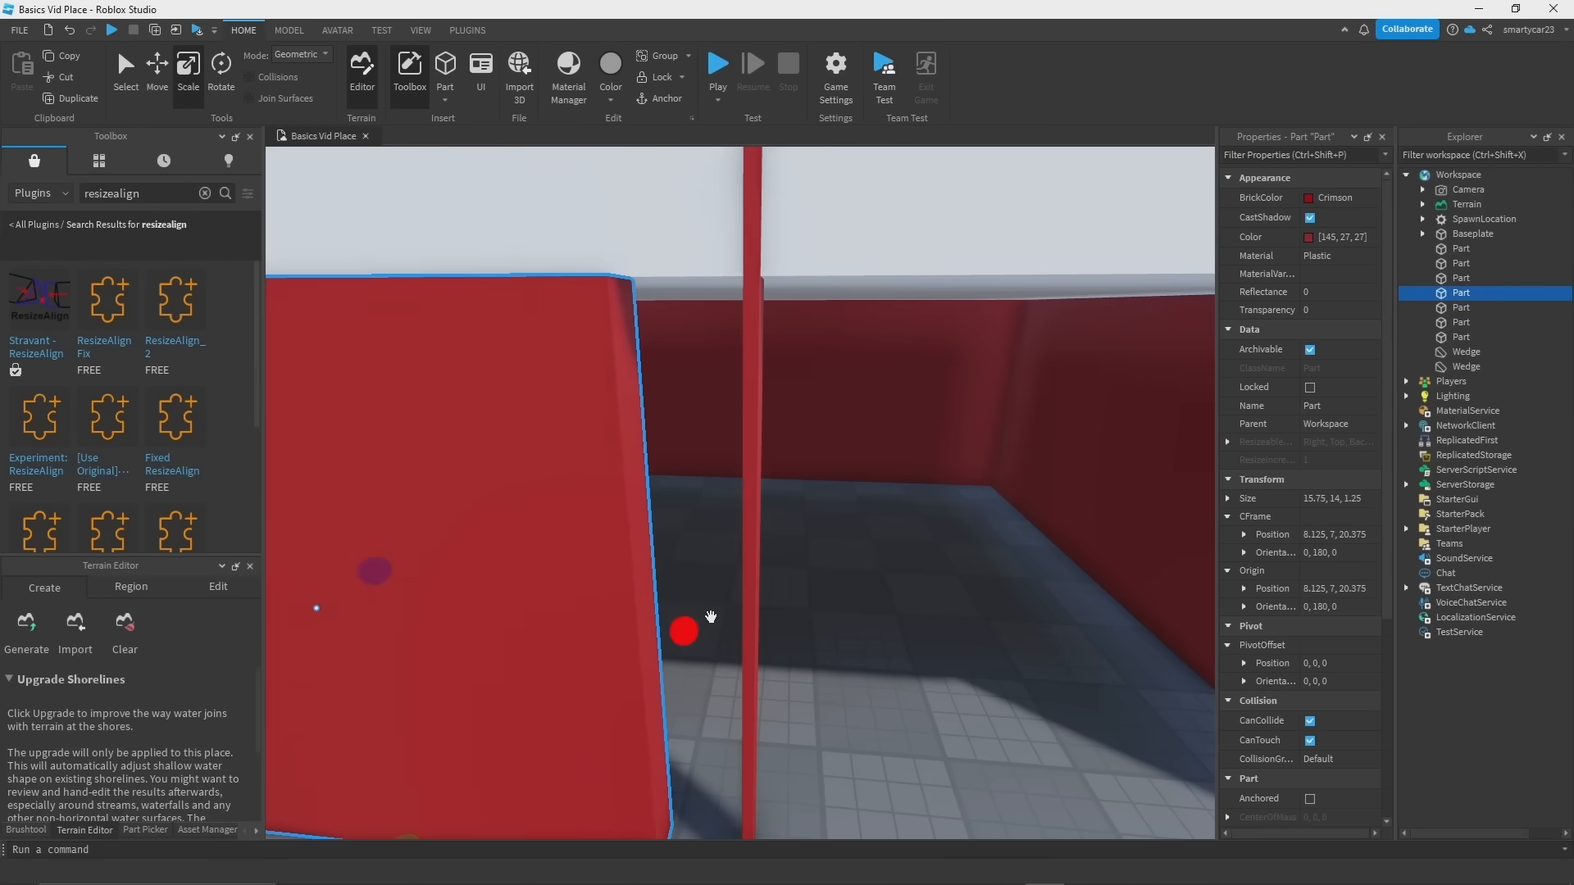
{"action": "scroll", "coordinate": [755, 506], "scroll_direction": "down", "scroll_amount": 3}
Step: Set the move snapping increment to 0.5 studs
{"action": "left_click", "coordinate": [287, 30]}
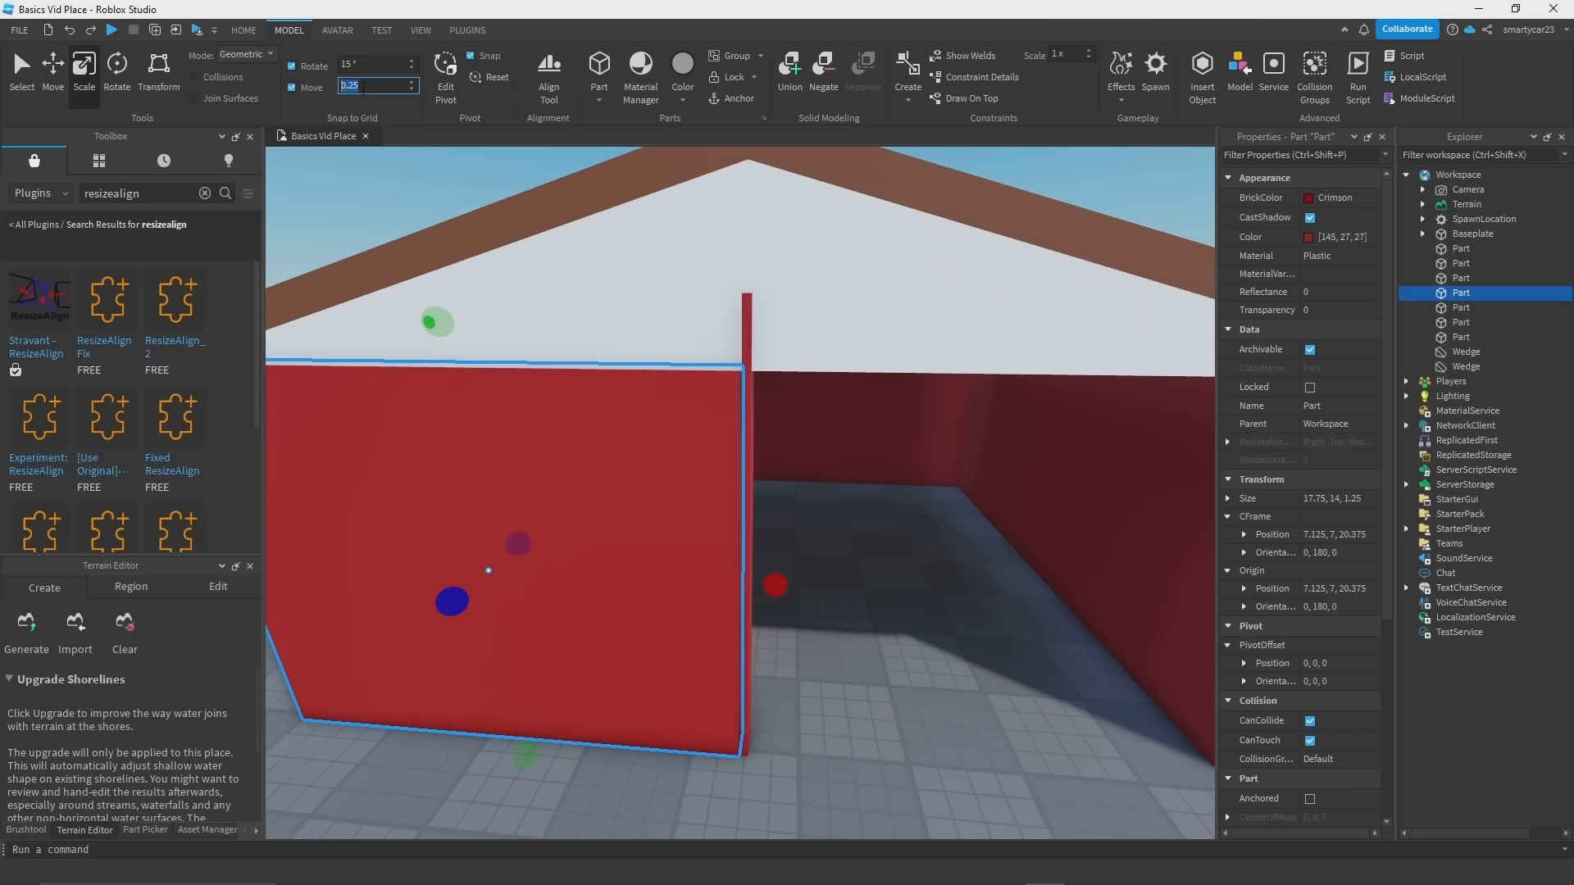
{"action": "key", "text": "Return"}
{"action": "scroll", "coordinate": [763, 492], "scroll_direction": "up", "scroll_amount": 4}
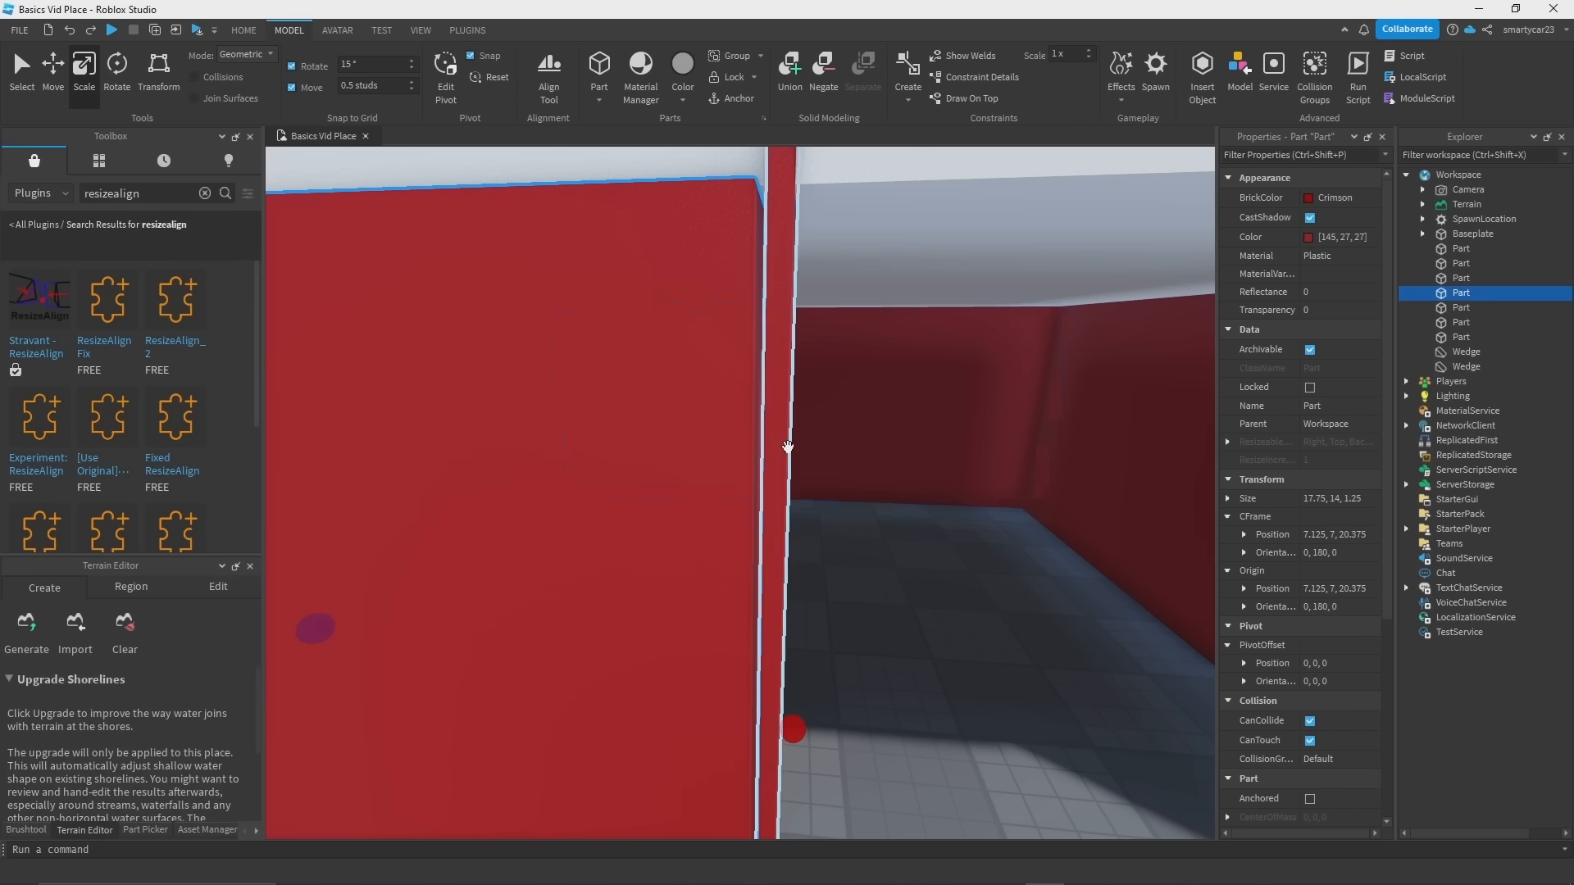
Step: Shorten the end wall facing the spawn location to 17.5 studs wide so that it stops just short of the central strip
{"action": "key", "text": "ctrl+r"}
{"action": "mouse_move", "coordinate": [761, 264]}
{"action": "right_mouse_down"}
{"action": "mouse_move", "coordinate": [779, 256]}
{"action": "mouse_move", "coordinate": [742, 263]}
{"action": "right_mouse_up"}
{"action": "left_click", "coordinate": [548, 218]}
{"action": "key", "text": "ctrl+3"}
{"action": "scroll", "coordinate": [823, 262], "scroll_direction": "down", "scroll_amount": 3}
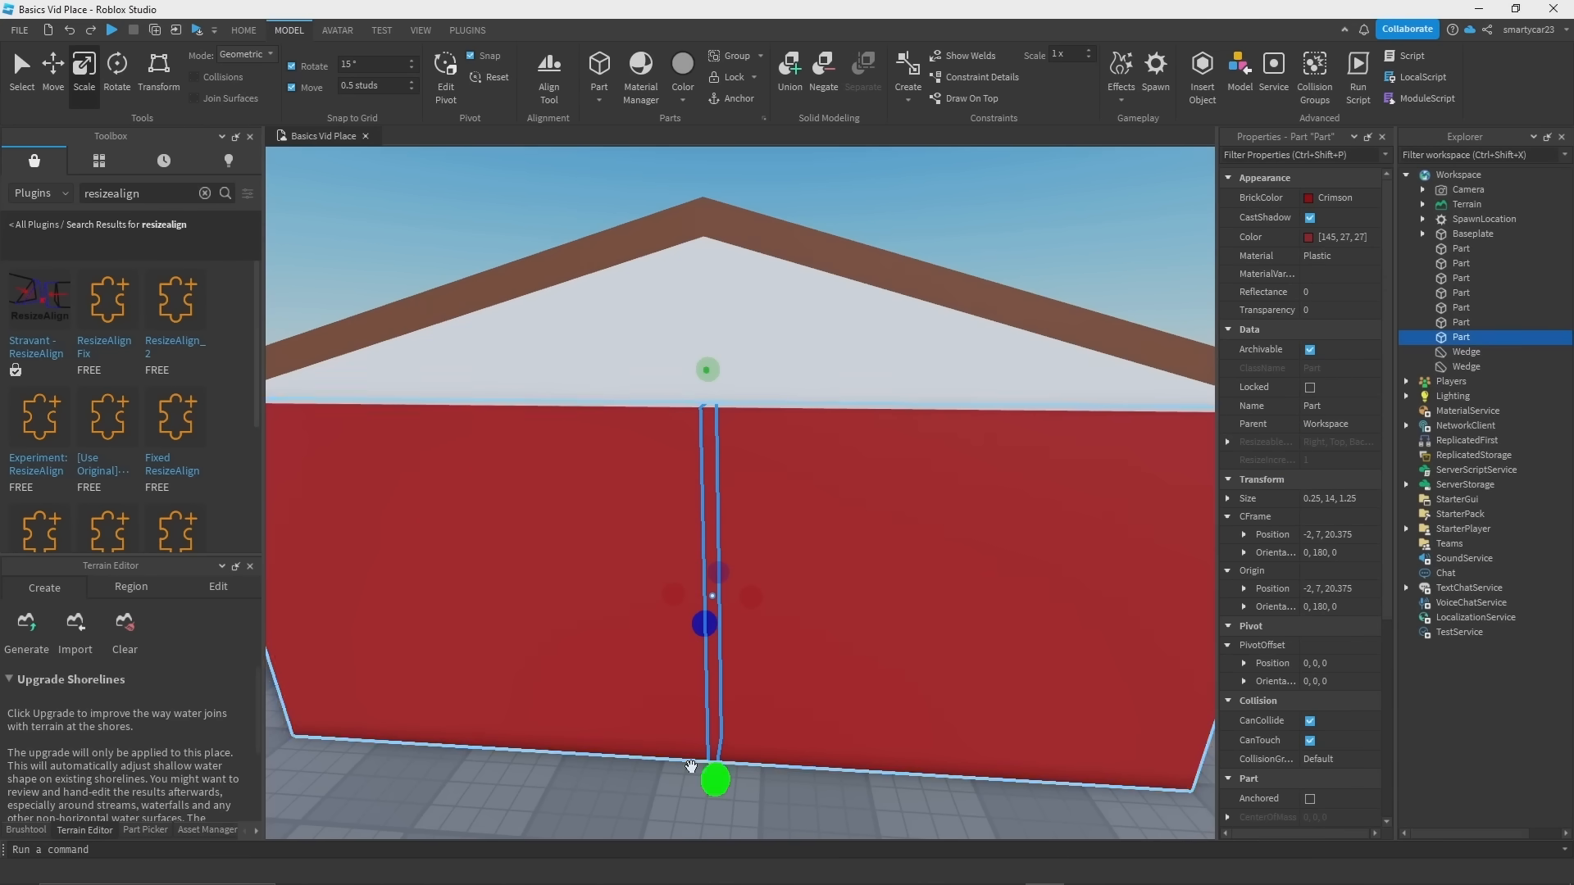
{"action": "key", "text": "d"}
{"action": "key", "text": "a"}
{"action": "key", "text": "w"}
{"action": "left_click_drag", "start_coordinate": [1094, 625], "coordinate": [832, 580]}
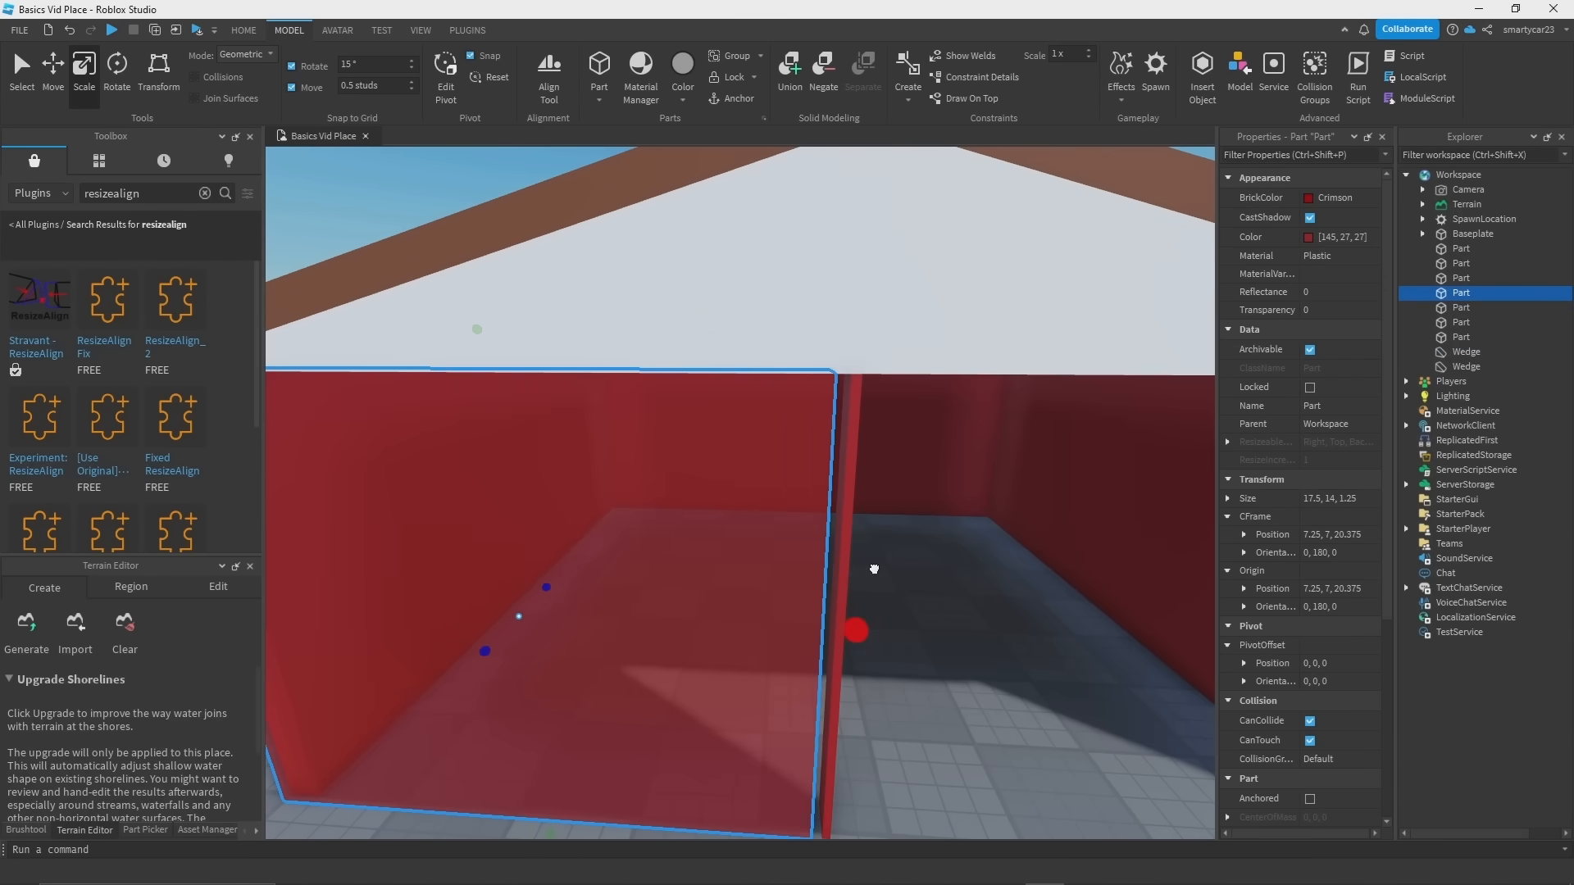
{"action": "key", "text": "q"}
{"action": "right_click_drag", "start_coordinate": [874, 569], "coordinate": [878, 534]}
{"action": "left_click_drag", "start_coordinate": [832, 548], "coordinate": [783, 544]}
Step: Use ResizeAlign to extend the shortened wall's inner edge until it meets the face of the central strip
{"action": "key", "text": "w"}
{"action": "key", "text": "r"}
{"action": "key", "text": "w"}
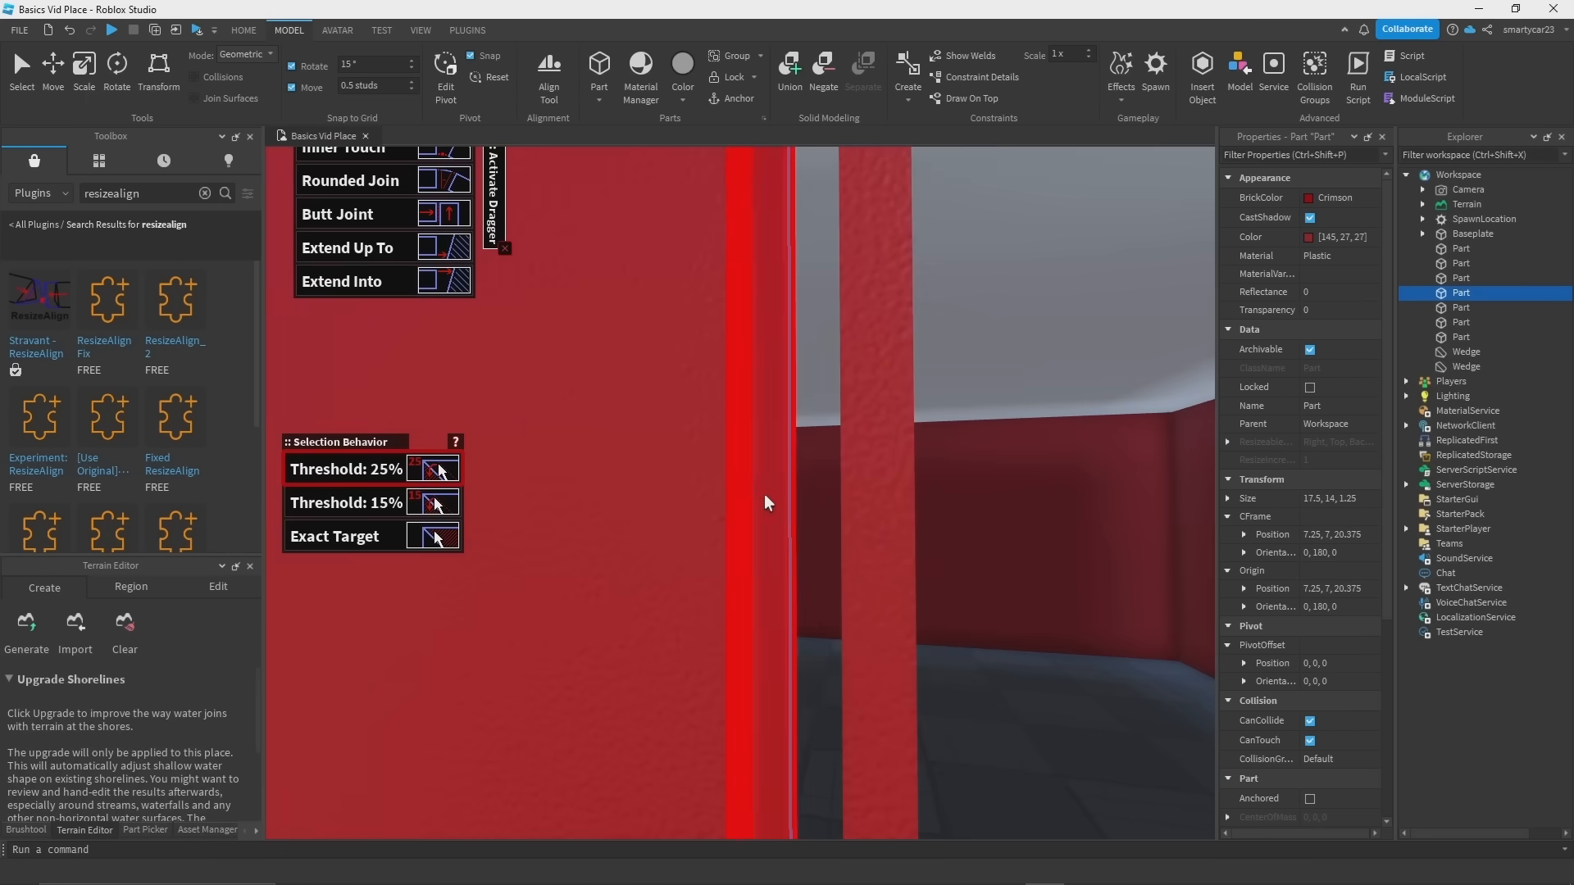
{"action": "left_click", "coordinate": [765, 500]}
{"action": "key", "text": "d"}
{"action": "left_click", "coordinate": [796, 498]}
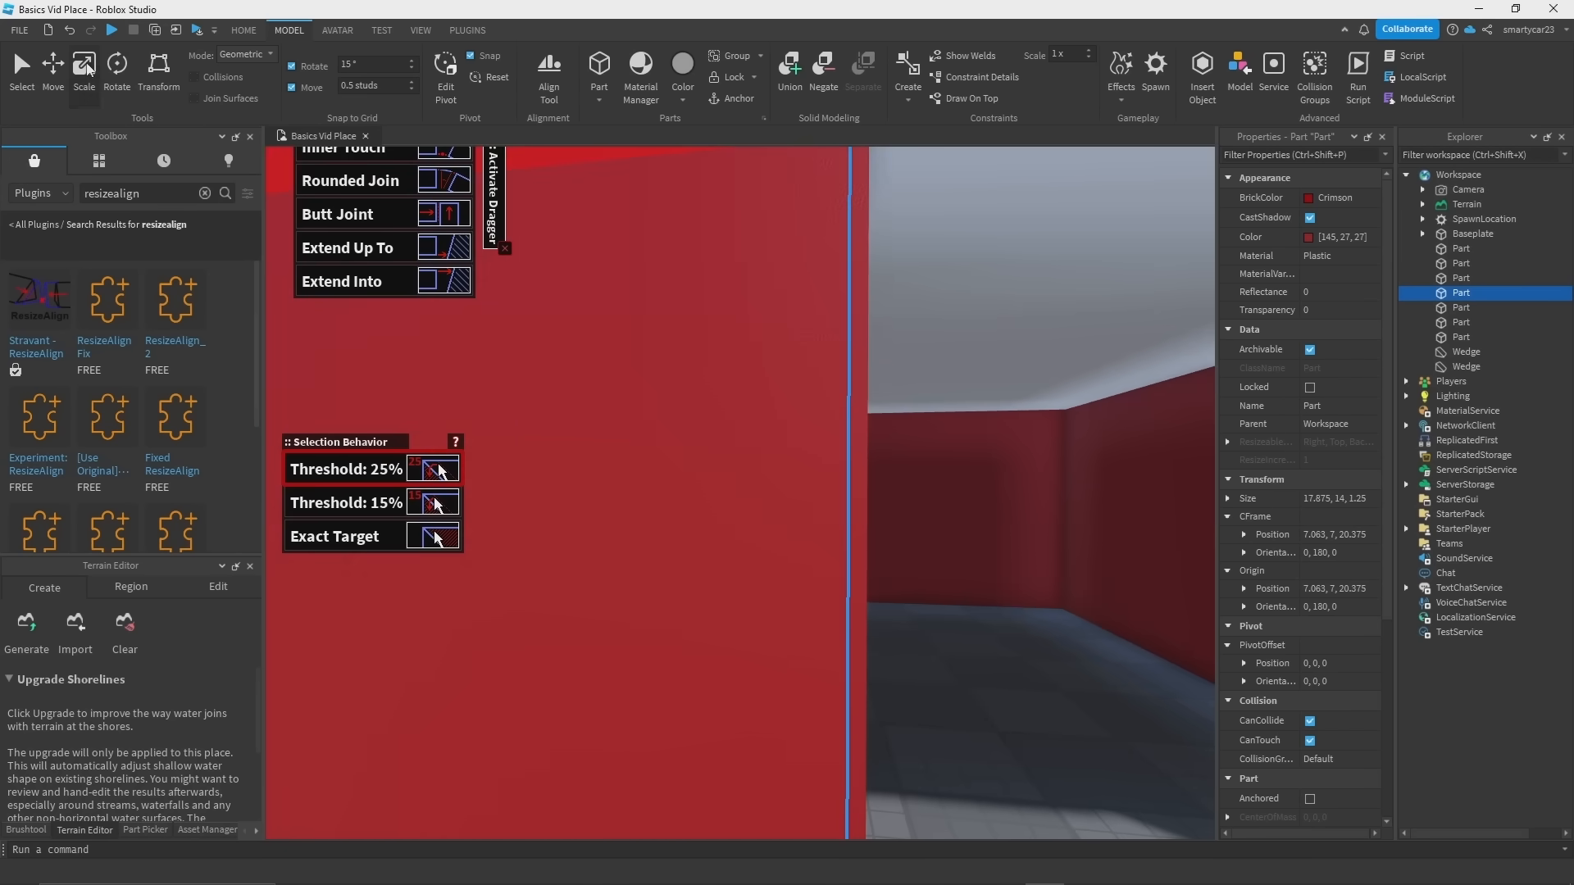
Step: Set the move snapping increment to 1 stud and shorten the front wall from its inner edge to 13.375 studs wide
{"action": "left_click", "coordinate": [86, 63]}
{"action": "key", "text": "s"}
{"action": "mouse_move", "coordinate": [769, 545]}
{"action": "left_mouse_down"}
{"action": "mouse_move", "coordinate": [742, 544]}
{"action": "mouse_move", "coordinate": [804, 531]}
{"action": "mouse_move", "coordinate": [753, 534]}
{"action": "mouse_move", "coordinate": [767, 535]}
{"action": "left_mouse_up"}
{"action": "key", "text": "s"}
{"action": "key", "text": "a"}
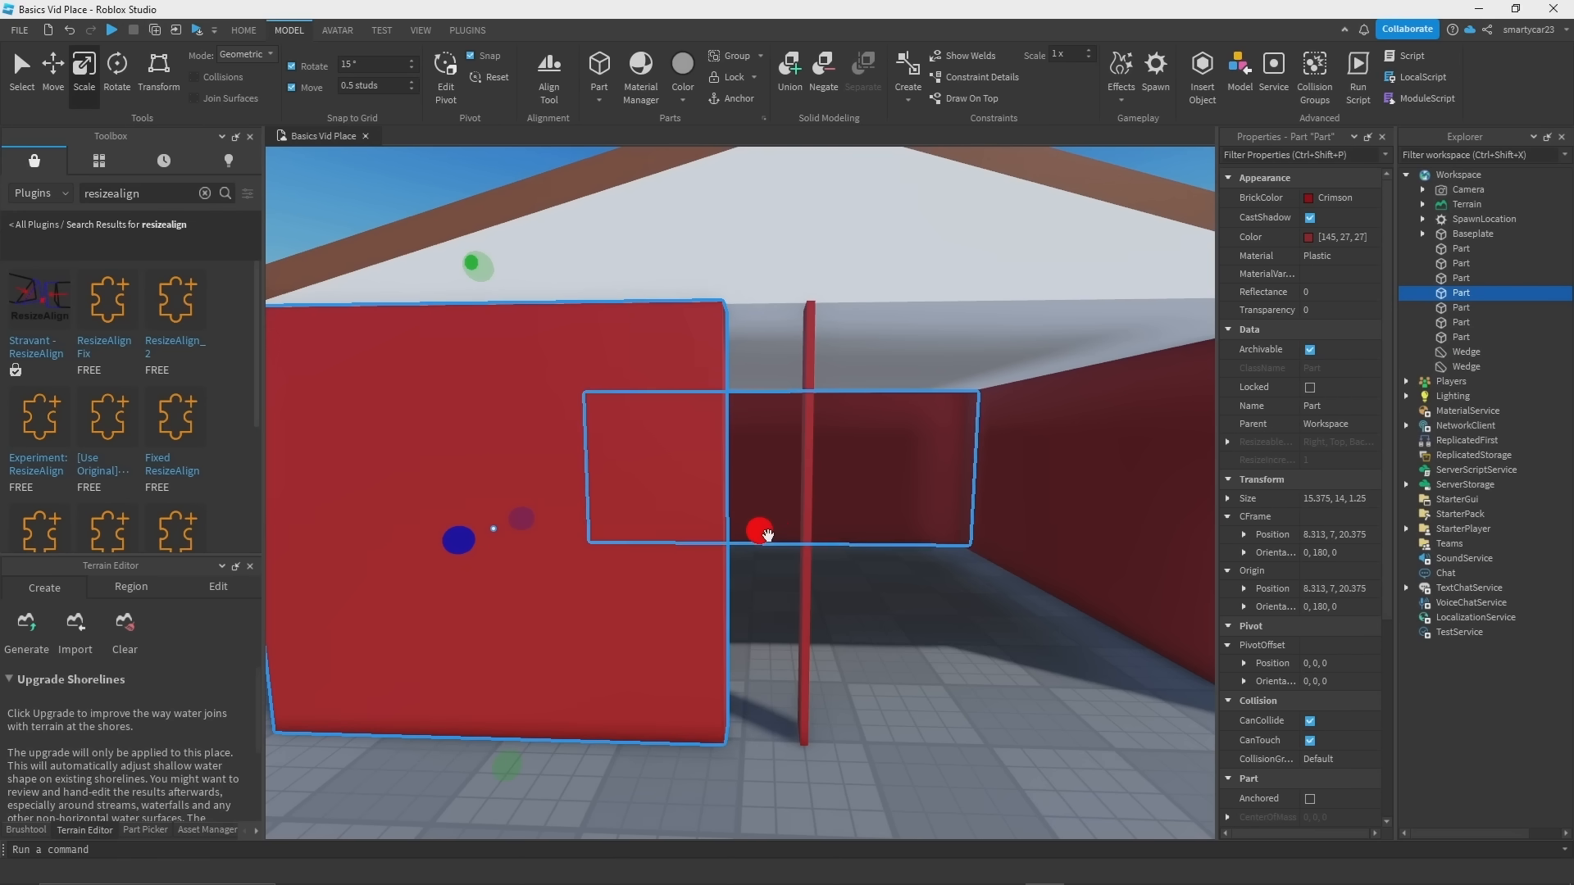
{"action": "right_click_drag", "start_coordinate": [845, 655], "coordinate": [836, 650]}
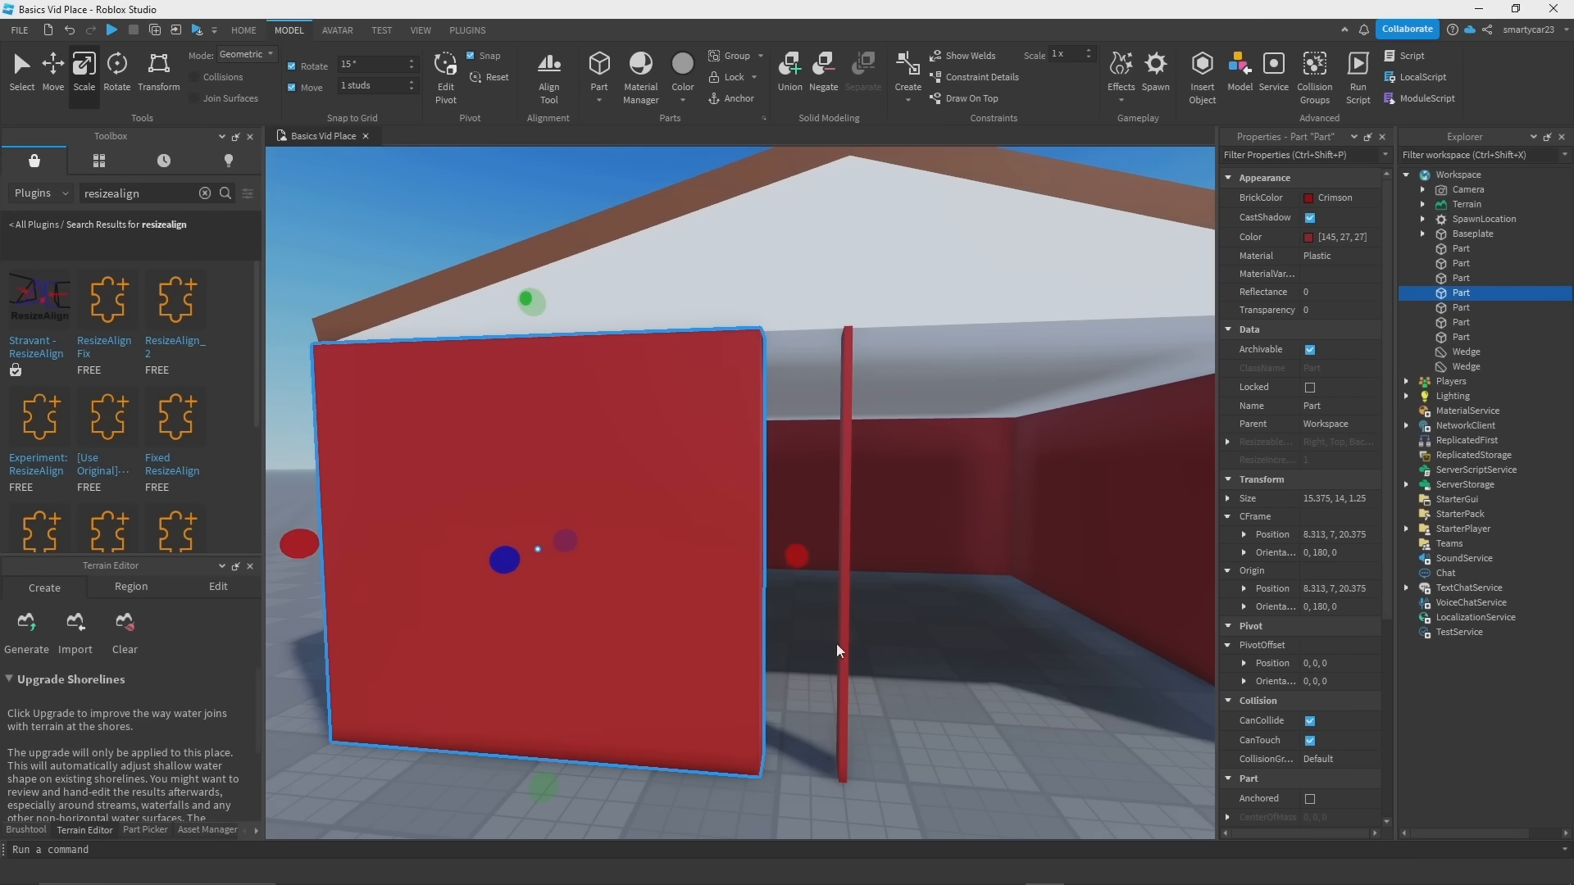
{"action": "left_click_drag", "start_coordinate": [806, 556], "coordinate": [742, 547]}
Step: Duplicate the shortened front wall and move the copy to the other side of the central strip, centred at X -12.688
{"action": "left_click", "coordinate": [54, 74]}
{"action": "scroll", "coordinate": [699, 513], "scroll_direction": "down", "scroll_amount": 2}
{"action": "right_click_drag", "start_coordinate": [804, 584], "coordinate": [812, 584]}
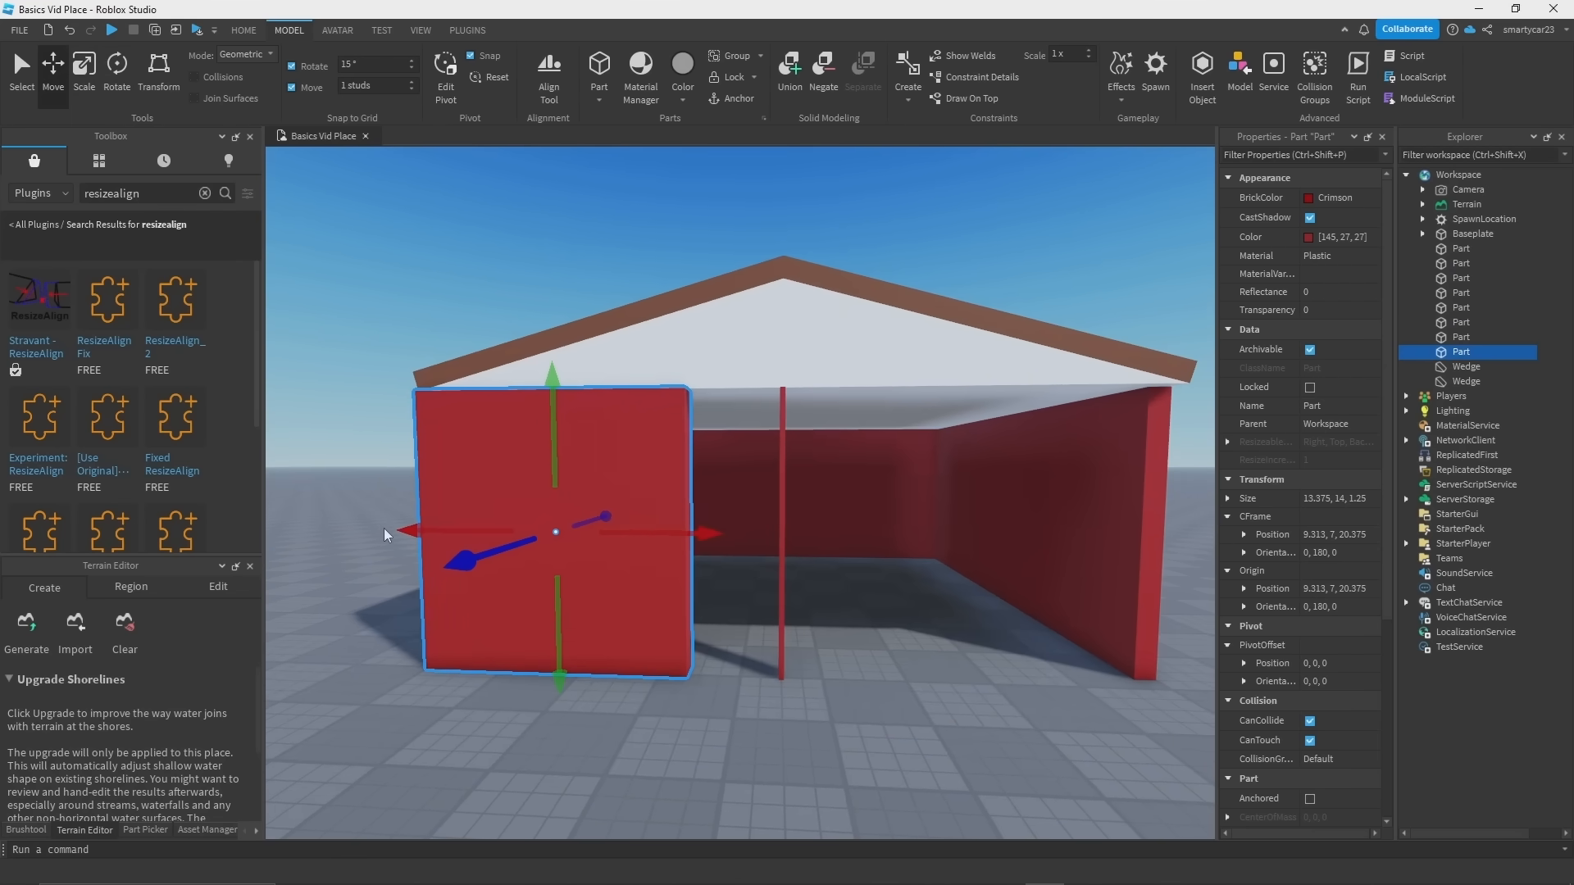
{"action": "left_click_drag", "start_coordinate": [401, 525], "coordinate": [827, 510]}
{"action": "key", "text": "d"}
{"action": "key", "text": "w"}
{"action": "left_click", "coordinate": [988, 509]}
{"action": "key", "text": "a"}
{"action": "left_click", "coordinate": [838, 450]}
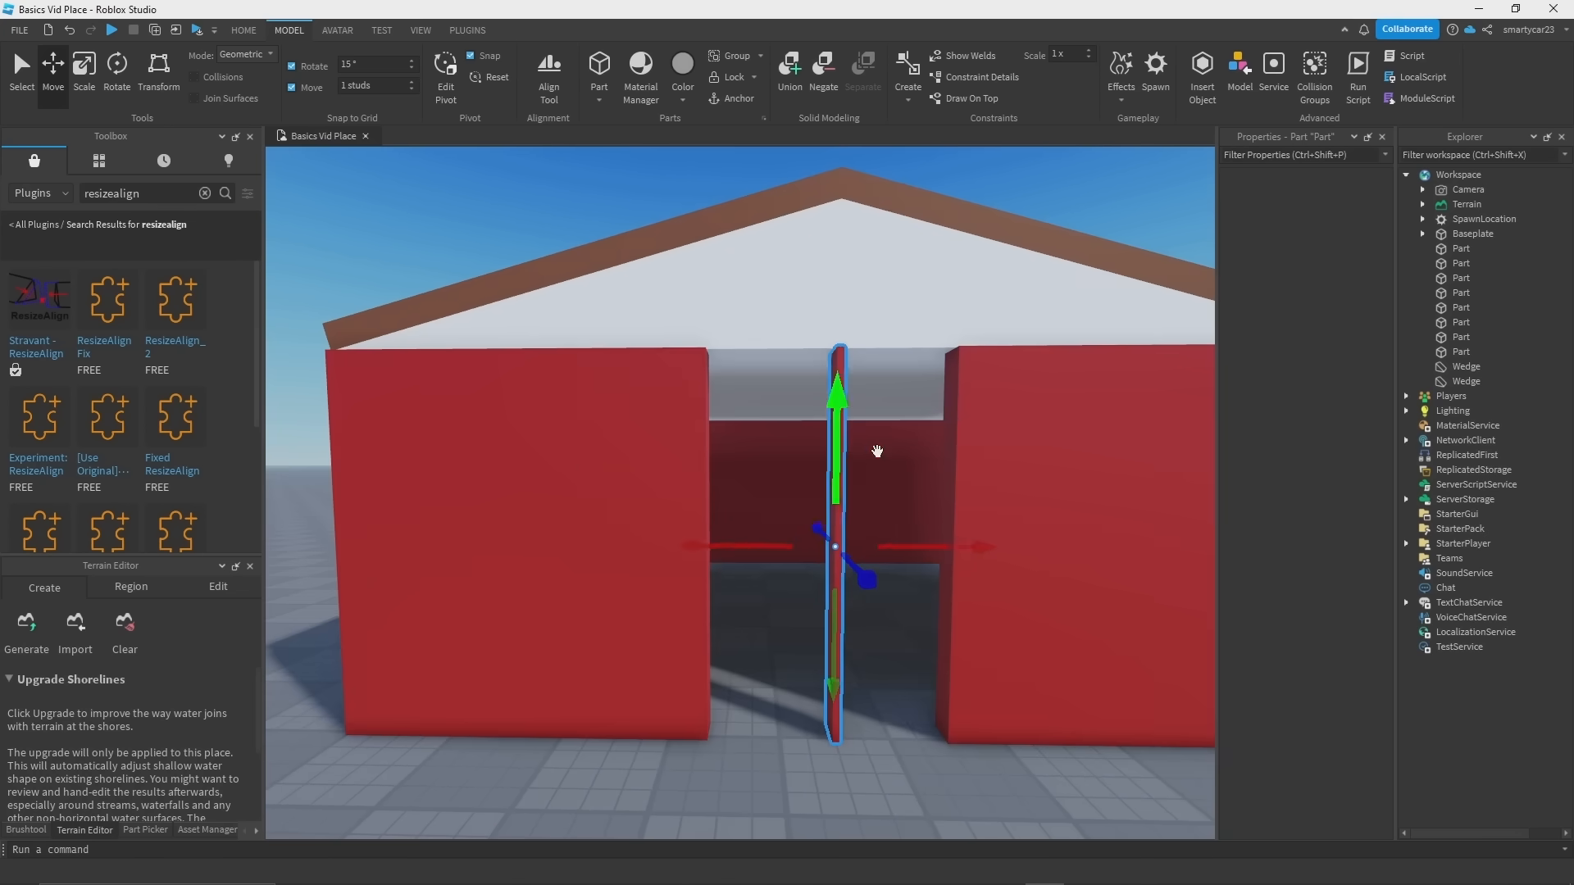
{"action": "right_click_drag", "start_coordinate": [877, 451], "coordinate": [692, 446]}
Step: Duplicate the second front wall section and resize the copy to a 7.375 by 5 stud piece above the doorway, level with the wall tops
{"action": "left_click", "coordinate": [812, 424]}
{"action": "key", "text": "s"}
{"action": "key", "text": "ctrl+3"}
{"action": "key", "text": "w"}
{"action": "key", "text": "s"}
{"action": "right_click_drag", "start_coordinate": [770, 373], "coordinate": [815, 598]}
{"action": "key", "text": "w"}
{"action": "key", "text": "s"}
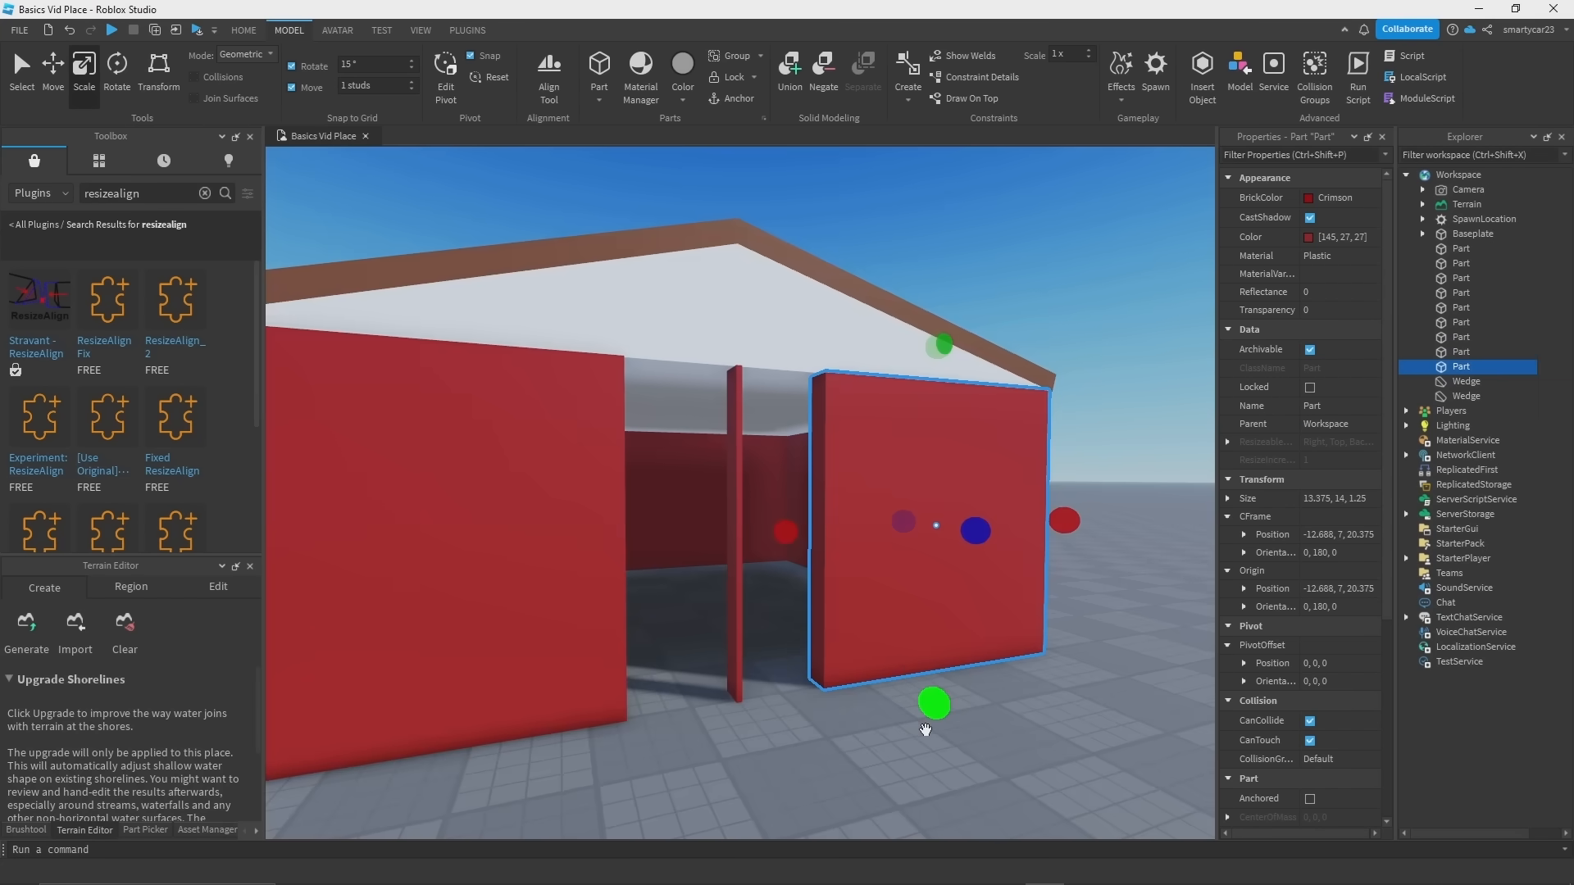
{"action": "key", "text": "d"}
{"action": "right_click_drag", "start_coordinate": [925, 729], "coordinate": [927, 738]}
{"action": "key", "text": "a"}
{"action": "key", "text": "s"}
{"action": "key", "text": "d"}
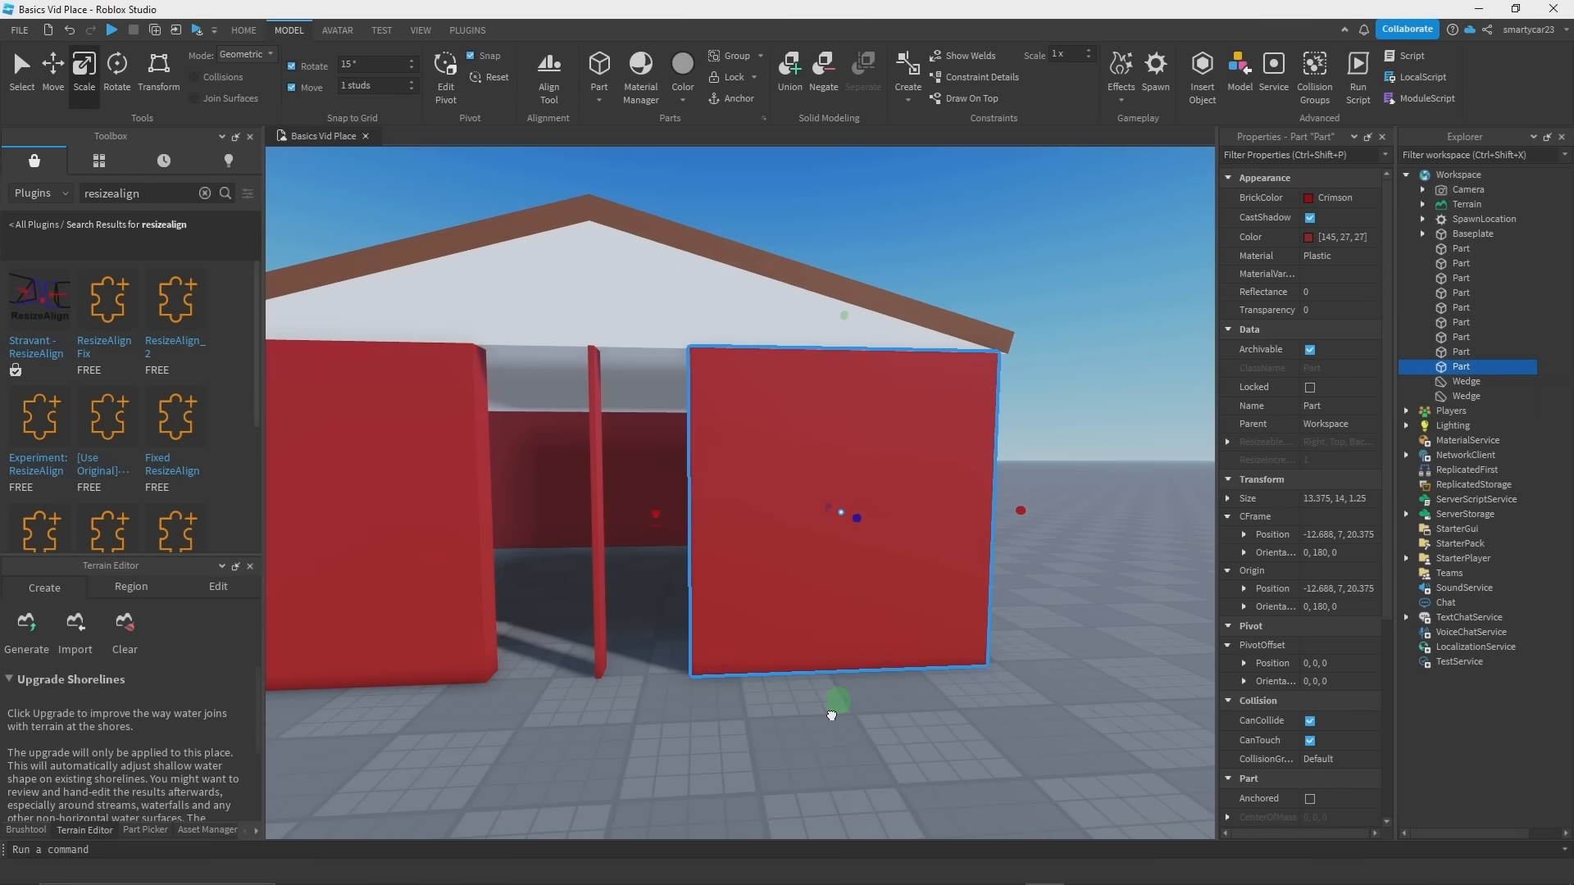
{"action": "left_click_drag", "start_coordinate": [1006, 421], "coordinate": [483, 385]}
Step: Use ResizeAlign to extend the piece above the doorway to the adjoining front wall section
{"action": "key", "text": "w"}
{"action": "key", "text": "a"}
{"action": "right_click_drag", "start_coordinate": [483, 385], "coordinate": [495, 380]}
{"action": "key", "text": "w"}
{"action": "key", "text": "a"}
{"action": "key", "text": "d"}
{"action": "key", "text": "r"}
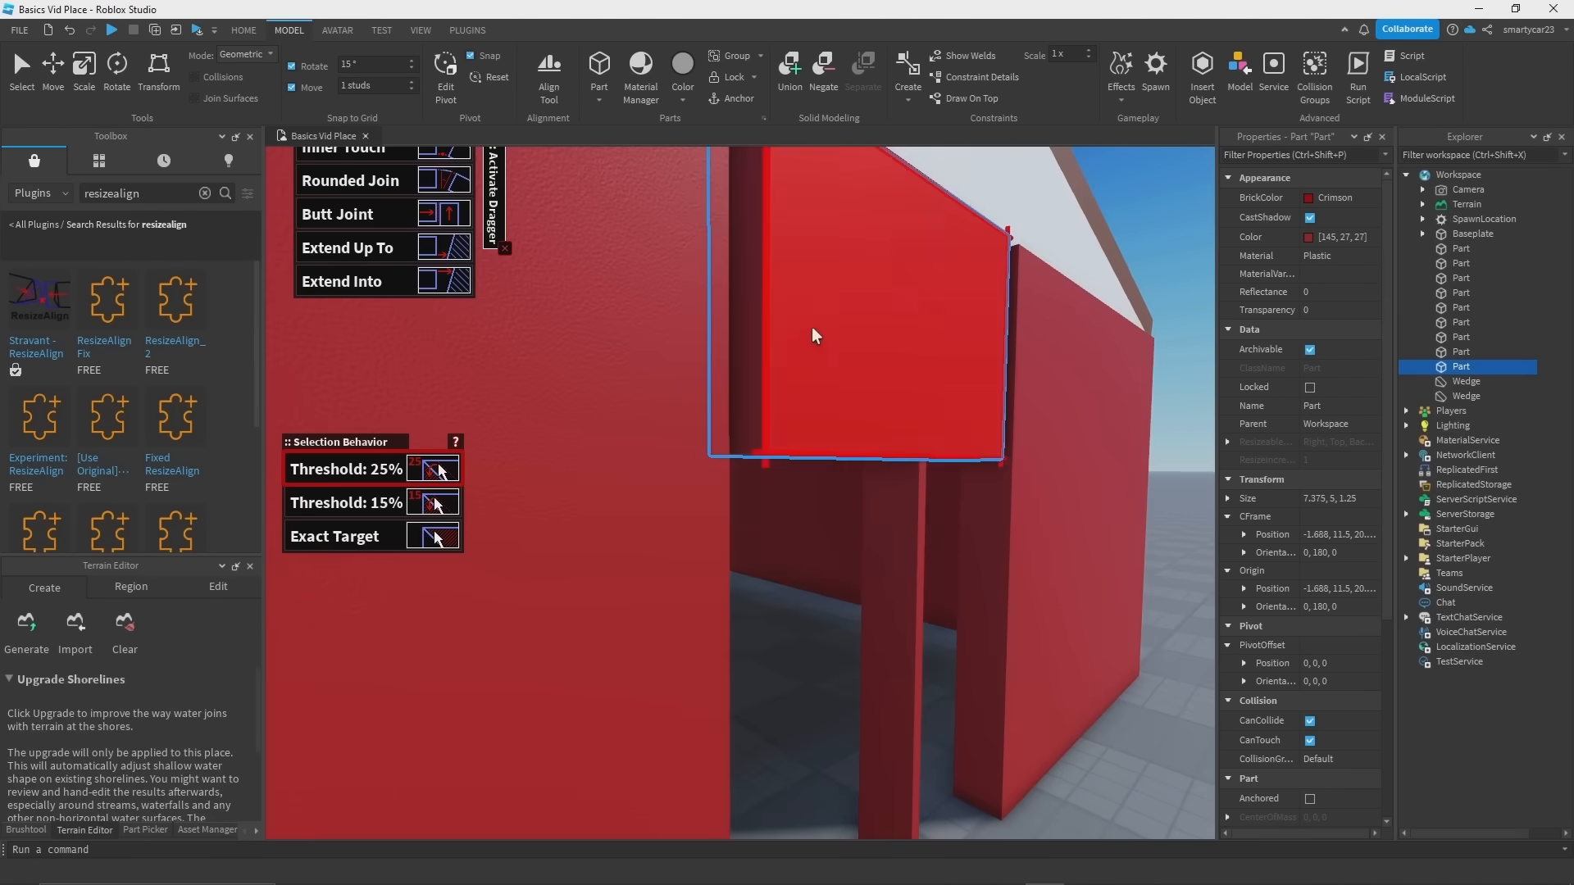
Step: Extend the wall piece above the opening with ResizeAlign so it meets the red wall sections on both sides
{"action": "key", "text": "w"}
{"action": "left_click", "coordinate": [735, 328]}
{"action": "key", "text": "w"}
{"action": "left_click", "coordinate": [574, 373]}
{"action": "key", "text": "s"}
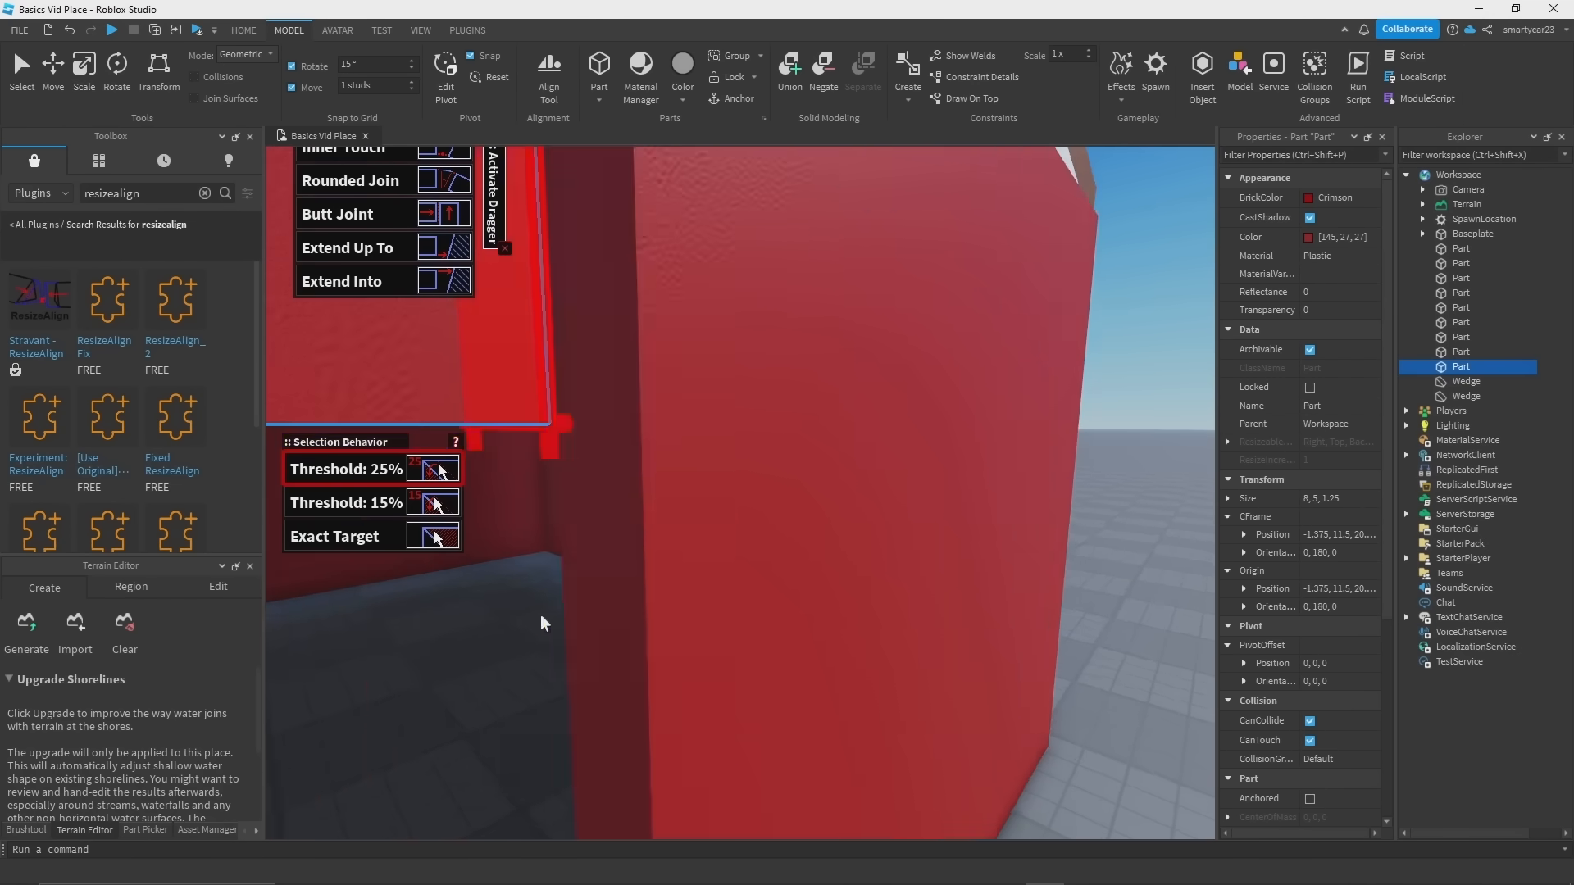
{"action": "key", "text": "a"}
Step: Duplicate the wall piece above the opening, placing the copy on the ground below it with a height of 3 studs
{"action": "left_click", "coordinate": [55, 71]}
{"action": "key", "text": "s"}
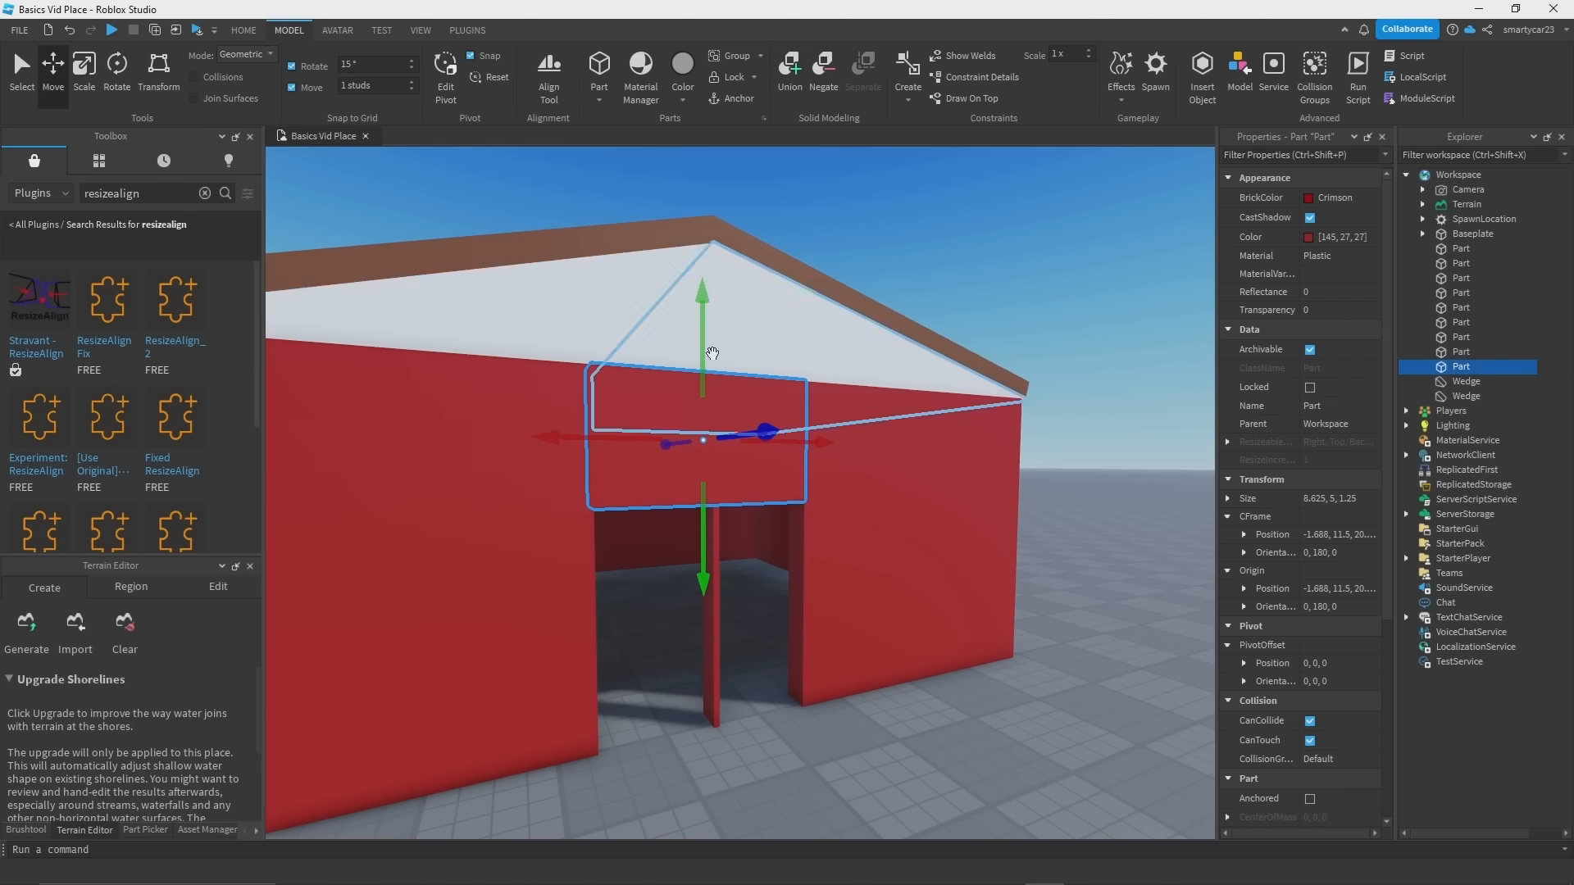
{"action": "left_click_drag", "start_coordinate": [716, 382], "coordinate": [724, 523]}
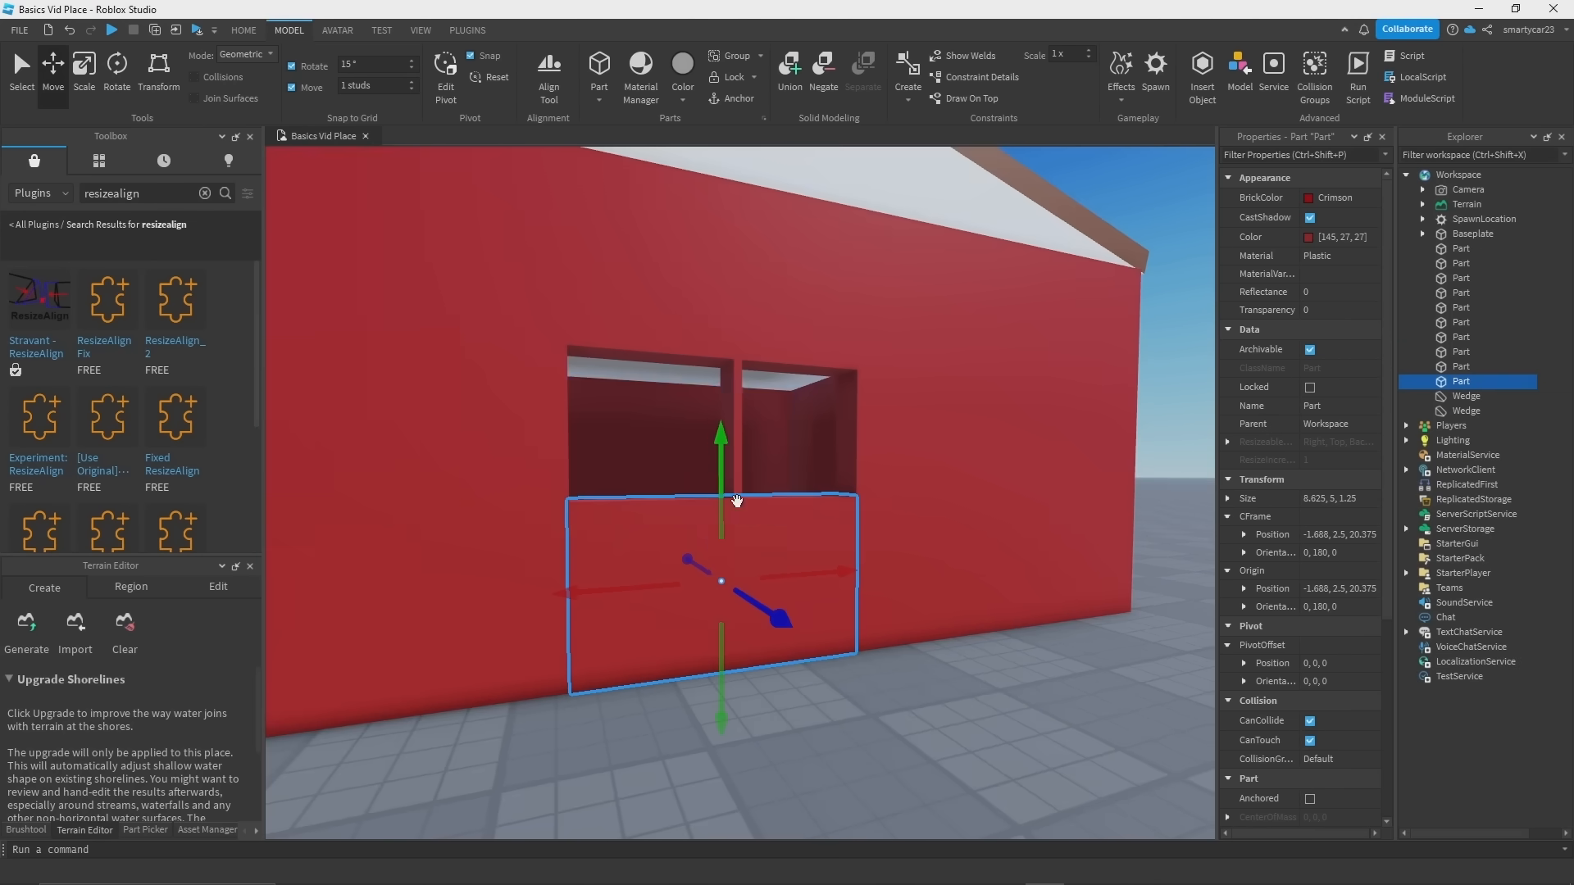
{"action": "left_click", "coordinate": [90, 76]}
{"action": "left_click_drag", "start_coordinate": [722, 464], "coordinate": [742, 578]}
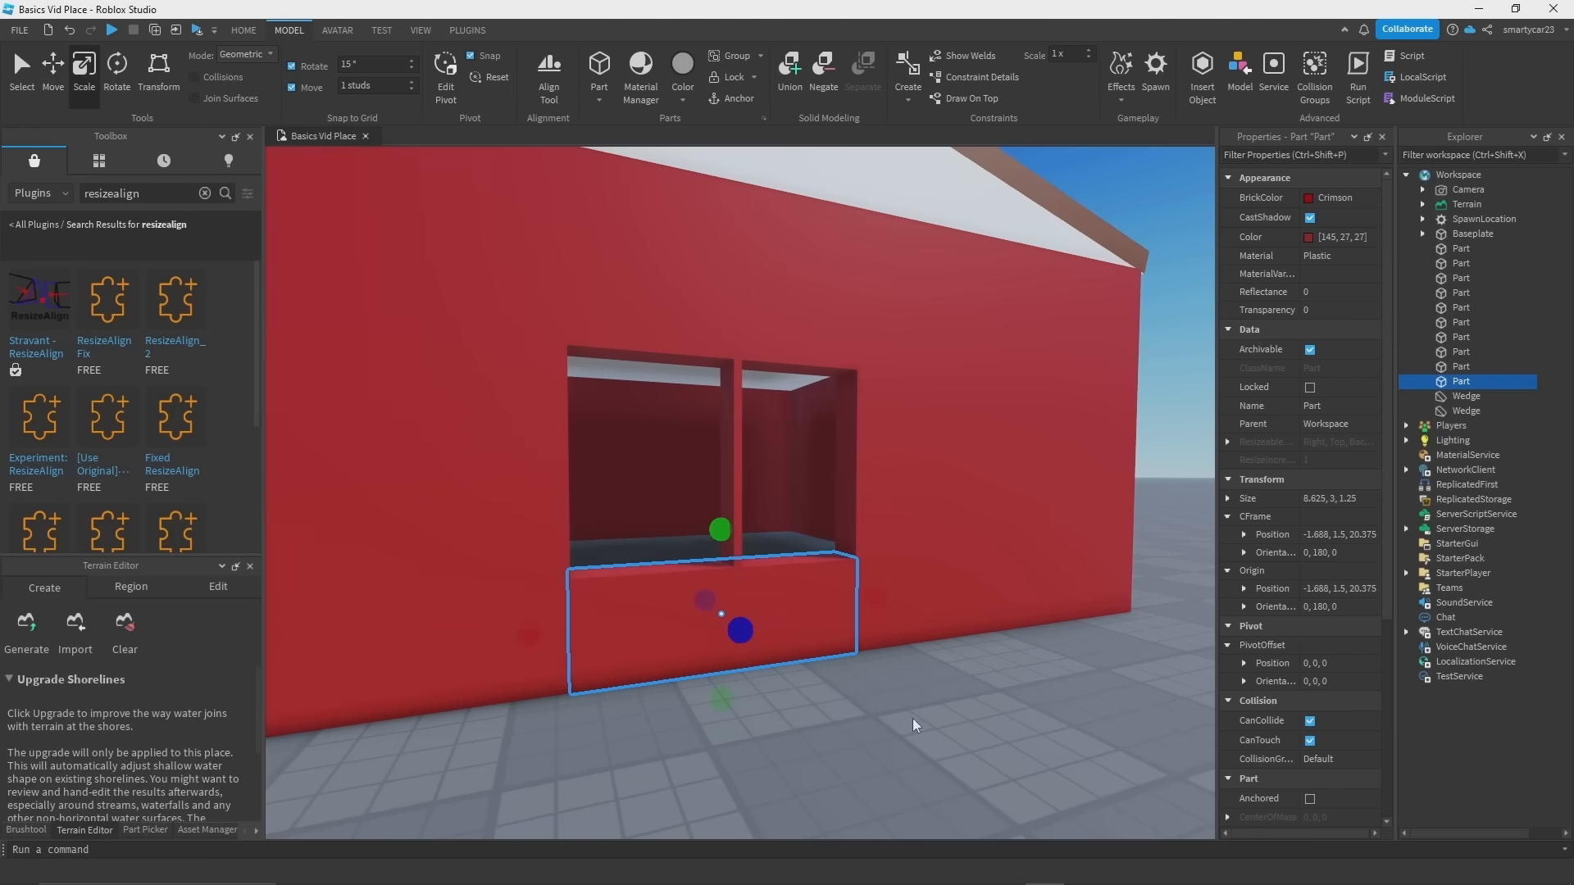
{"action": "left_click", "coordinate": [913, 728]}
Step: Shorten the vertical centre post to 6 studs so it spans only the window opening, and duplicate it
{"action": "key", "text": "s"}
{"action": "left_click", "coordinate": [738, 509]}
{"action": "key", "text": "d"}
{"action": "right_click_drag", "start_coordinate": [738, 509], "coordinate": [926, 256]}
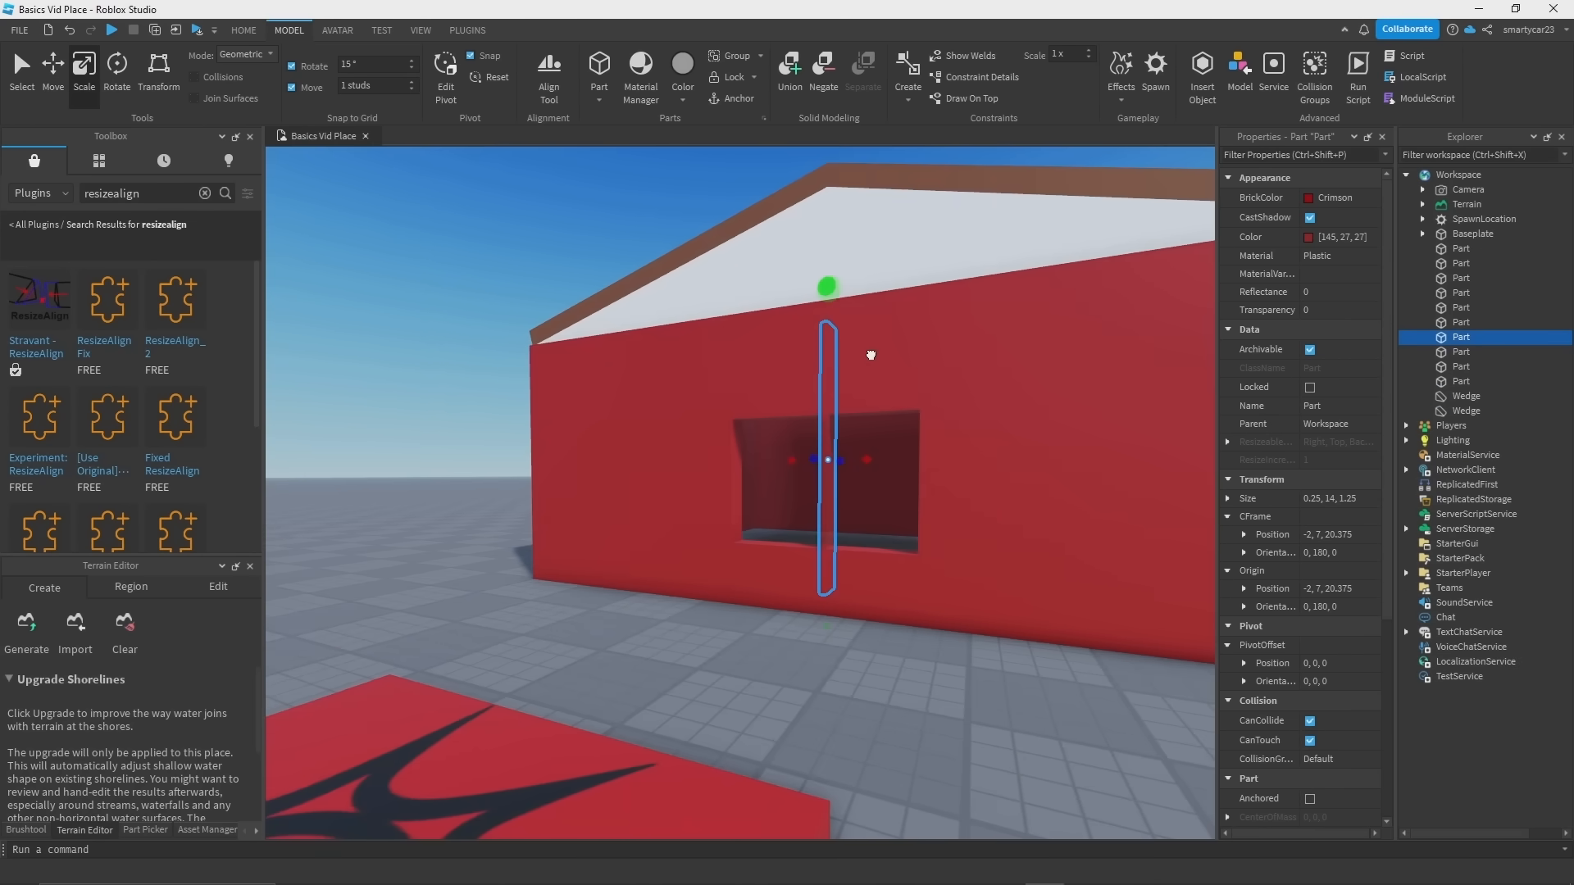
{"action": "right_click_drag", "start_coordinate": [850, 324], "coordinate": [910, 287]}
{"action": "key", "text": "ctrl+z"}
{"action": "key", "text": "ctrl+d"}
Step: Reshape the post's copy into a sill 1 stud high and 9.25 studs wide, coloured medium stone grey
{"action": "key", "text": "a"}
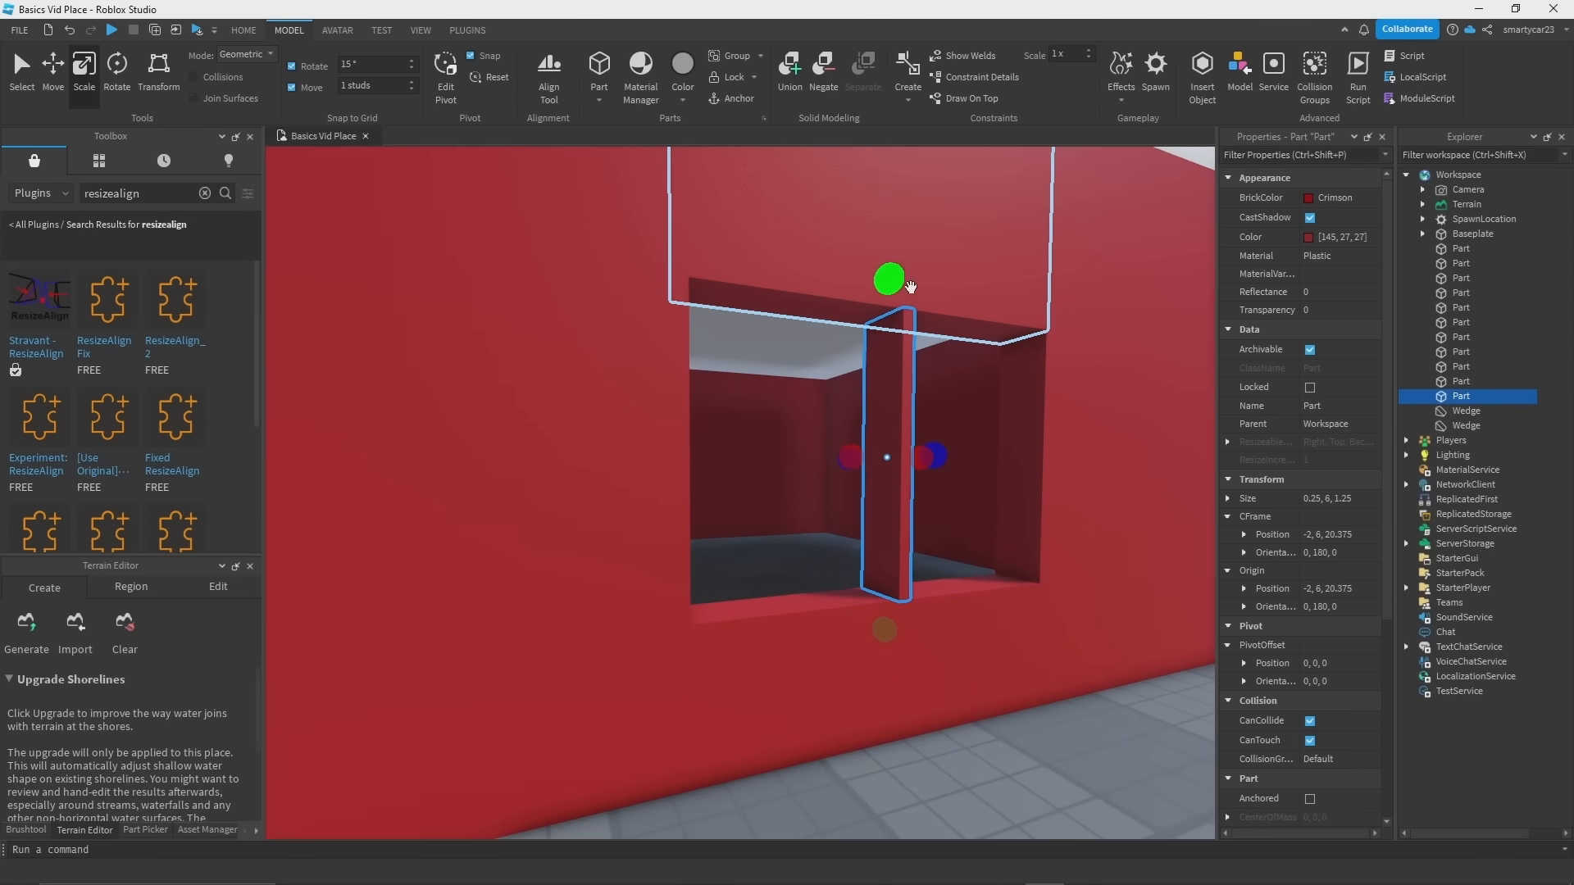
{"action": "right_click_drag", "start_coordinate": [878, 627], "coordinate": [897, 590]}
{"action": "left_click_drag", "start_coordinate": [896, 590], "coordinate": [1069, 574]}
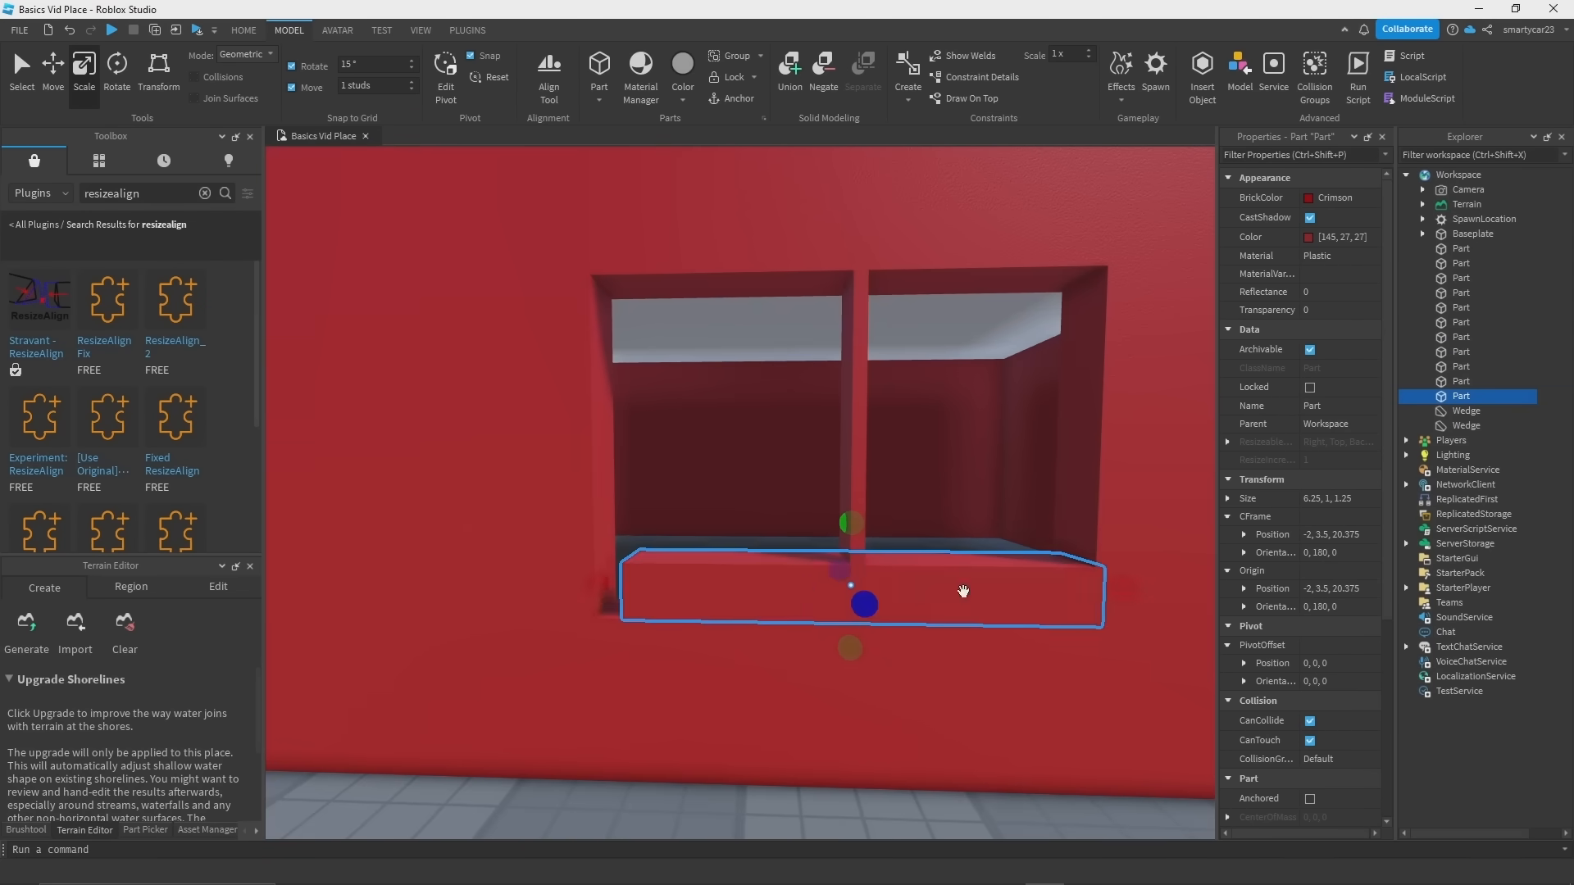
{"action": "left_click_drag", "start_coordinate": [560, 582], "coordinate": [547, 582]}
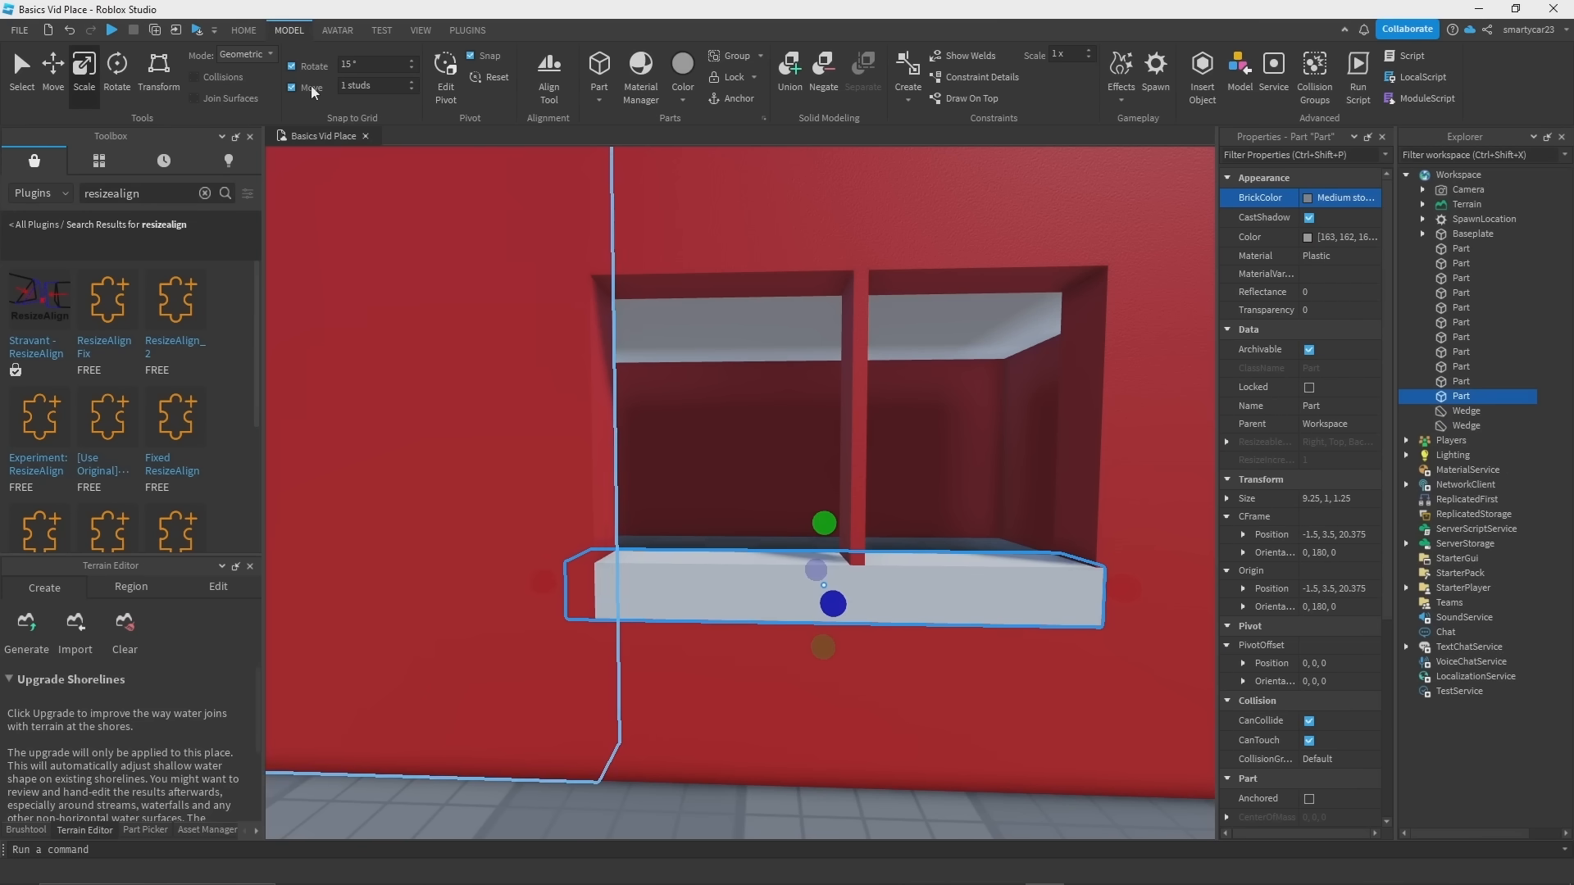
Step: Set the move snap to 0.25 studs and fit the grey sill between the sides of the window opening
{"action": "left_click", "coordinate": [381, 86]}
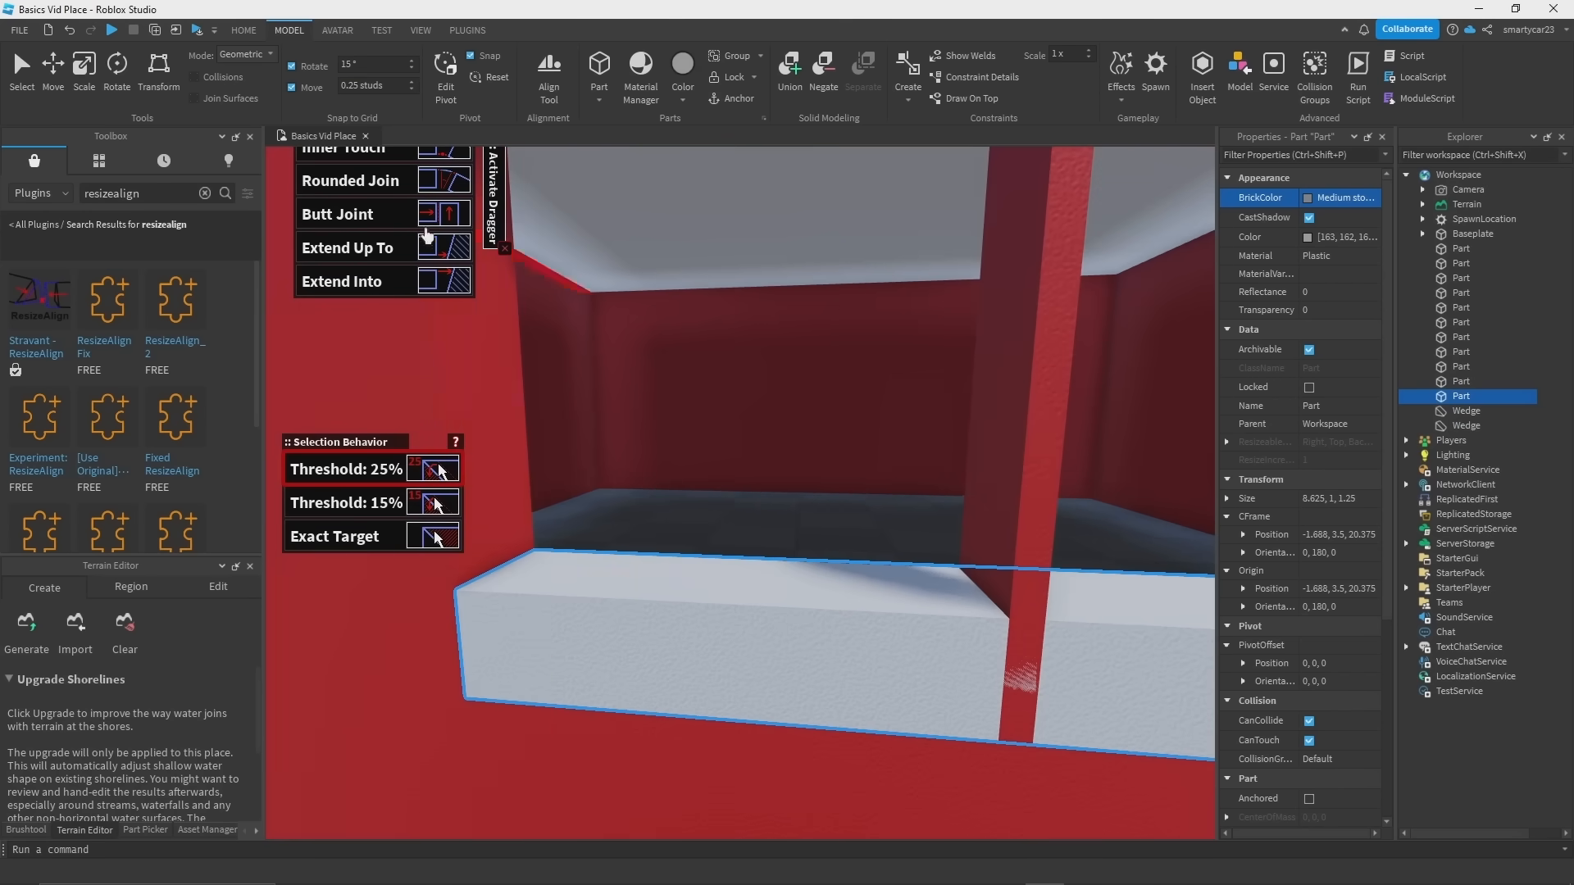
{"action": "left_click", "coordinate": [84, 72]}
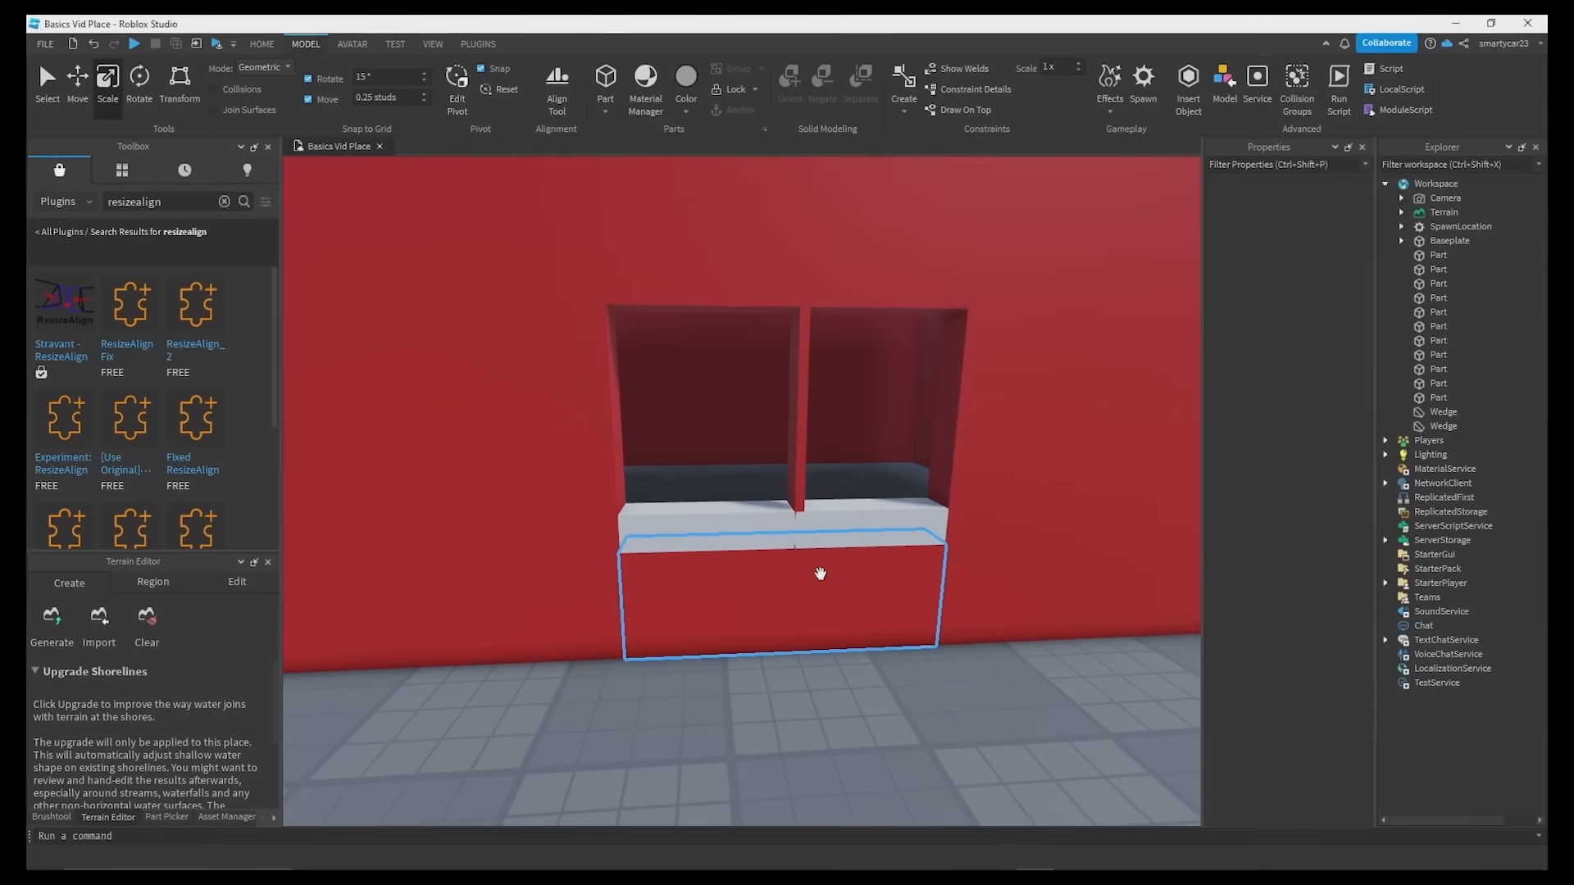
{"action": "left_click", "coordinate": [854, 516]}
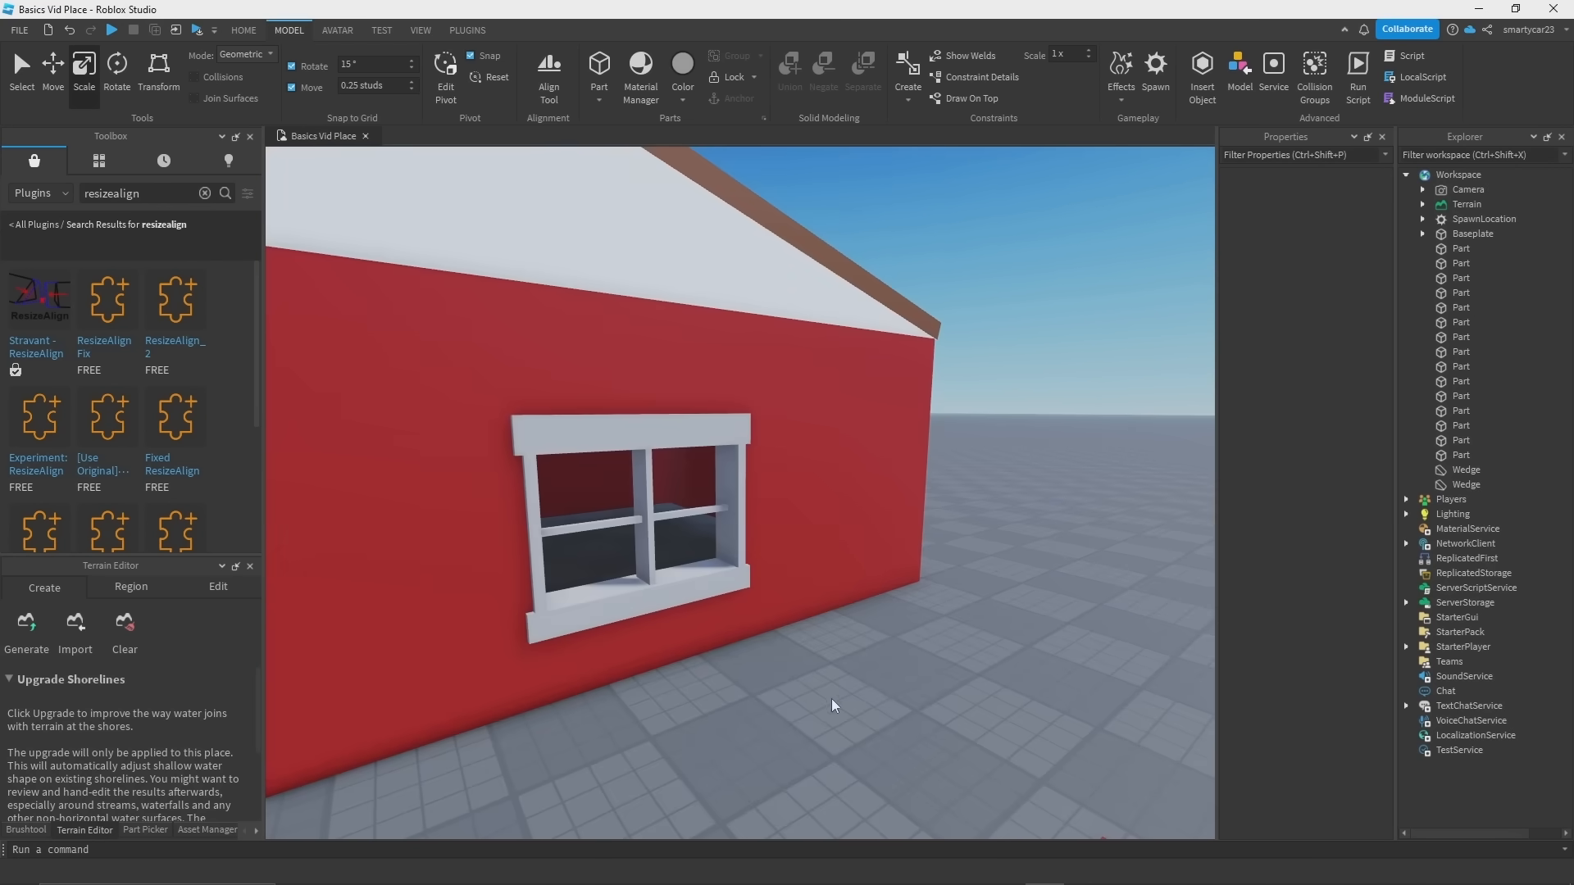
Step: Duplicate the window's vertical centre bar and reduce the copy's depth to 0.25 studs
{"action": "right_click_drag", "start_coordinate": [774, 316], "coordinate": [902, 316]}
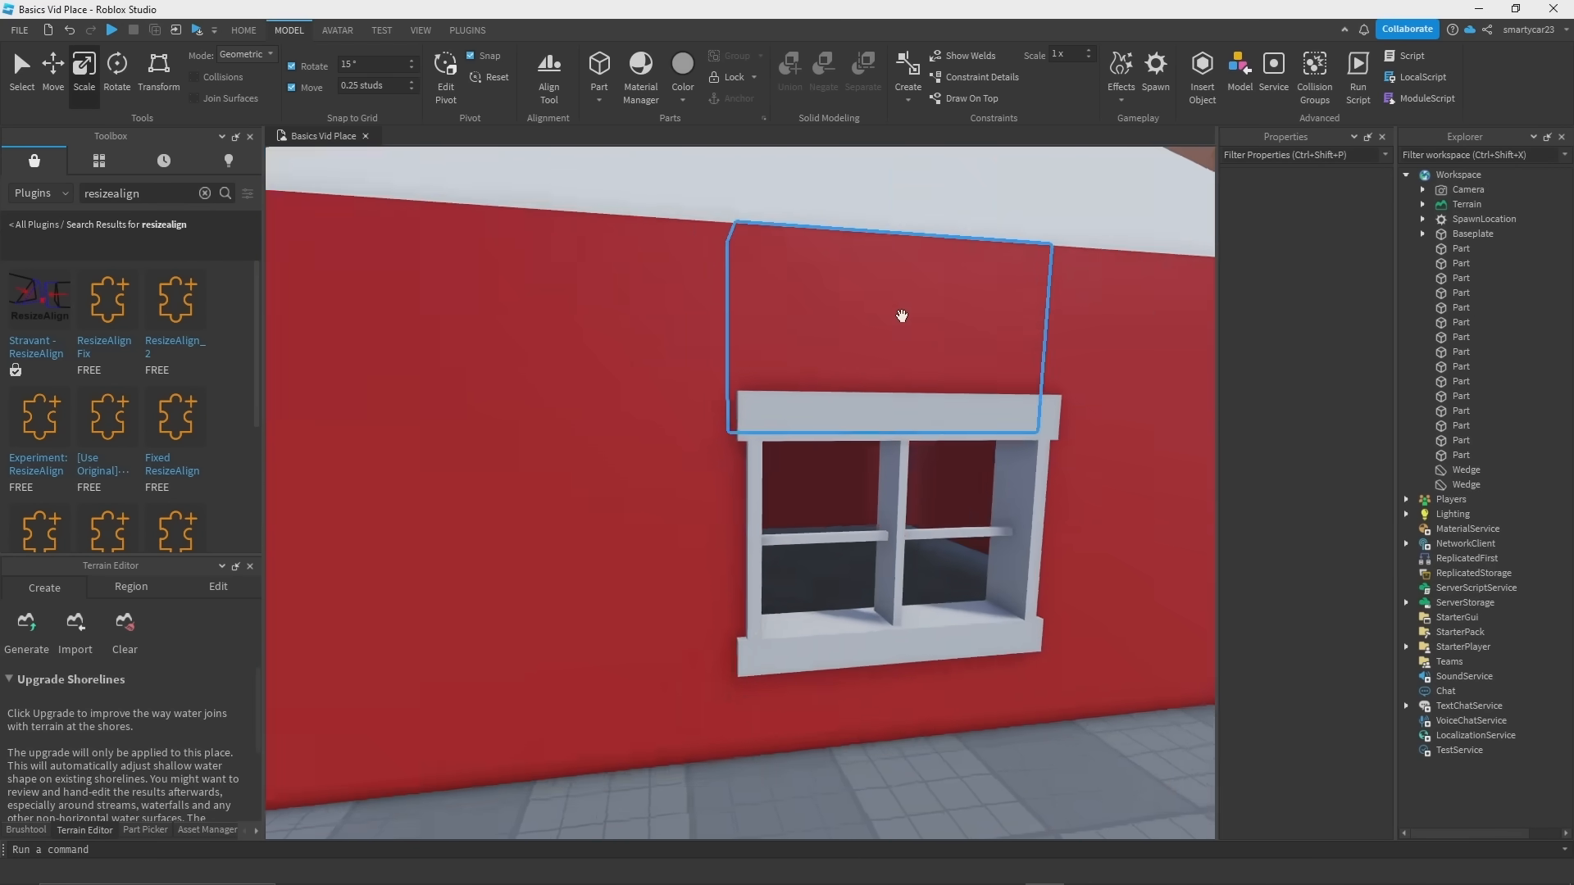
{"action": "scroll", "coordinate": [998, 460], "scroll_direction": "up", "scroll_amount": 4}
{"action": "left_click", "coordinate": [743, 483]}
{"action": "scroll", "coordinate": [746, 487], "scroll_direction": "down", "scroll_amount": 5}
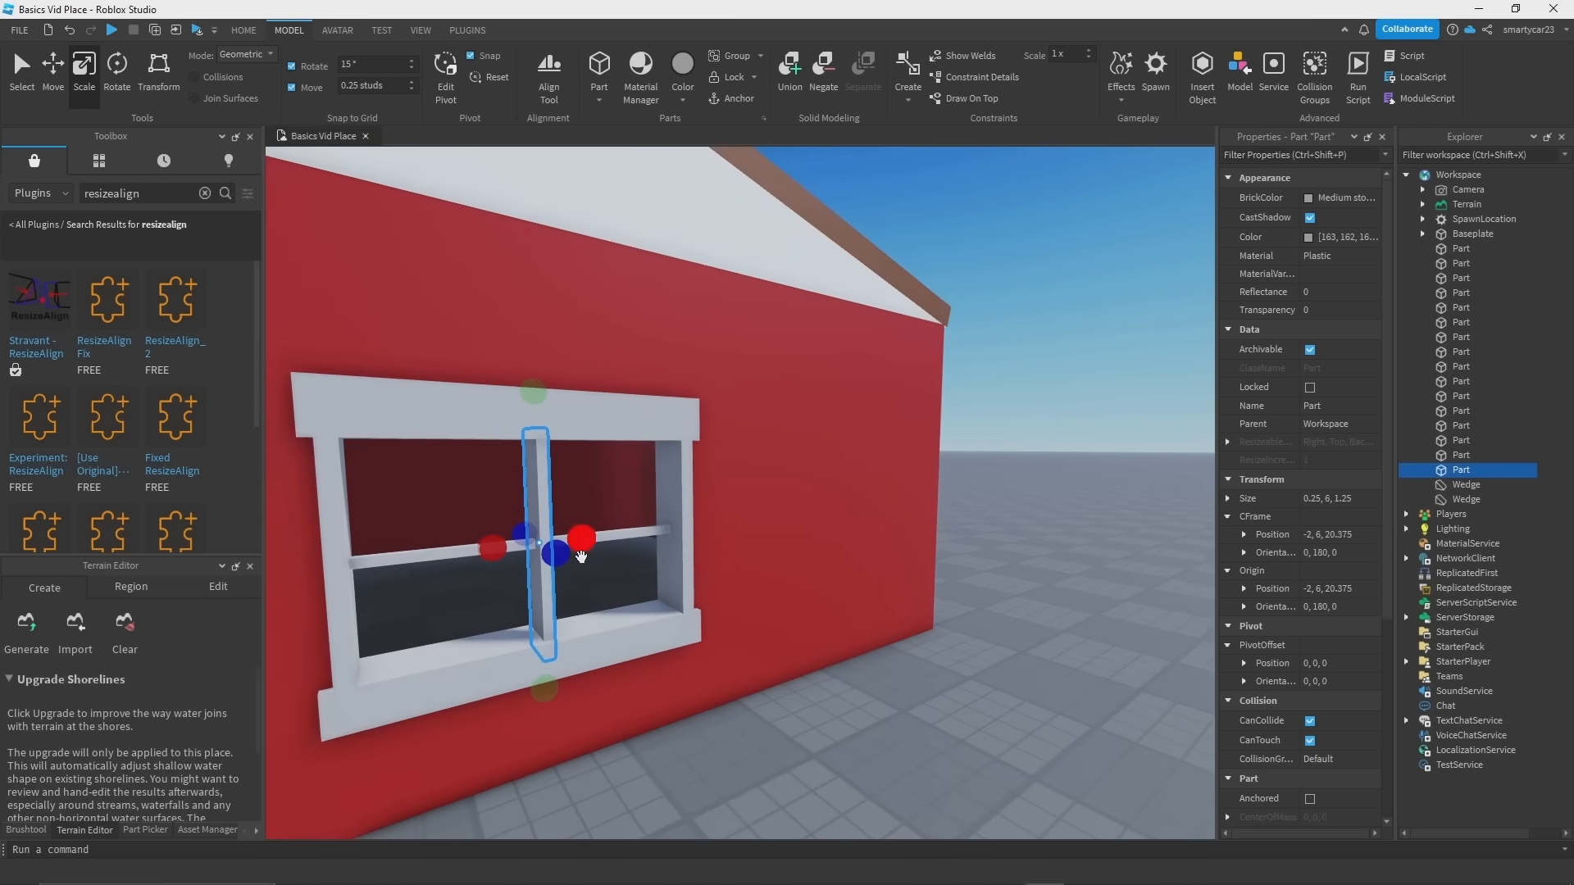
{"action": "right_click_drag", "start_coordinate": [748, 492], "coordinate": [673, 500]}
{"action": "scroll", "coordinate": [633, 574], "scroll_direction": "up", "scroll_amount": 5}
{"action": "scroll", "coordinate": [854, 552], "scroll_direction": "down", "scroll_amount": 3}
{"action": "right_click_drag", "start_coordinate": [853, 552], "coordinate": [656, 552]}
{"action": "scroll", "coordinate": [853, 552], "scroll_direction": "up", "scroll_amount": 3}
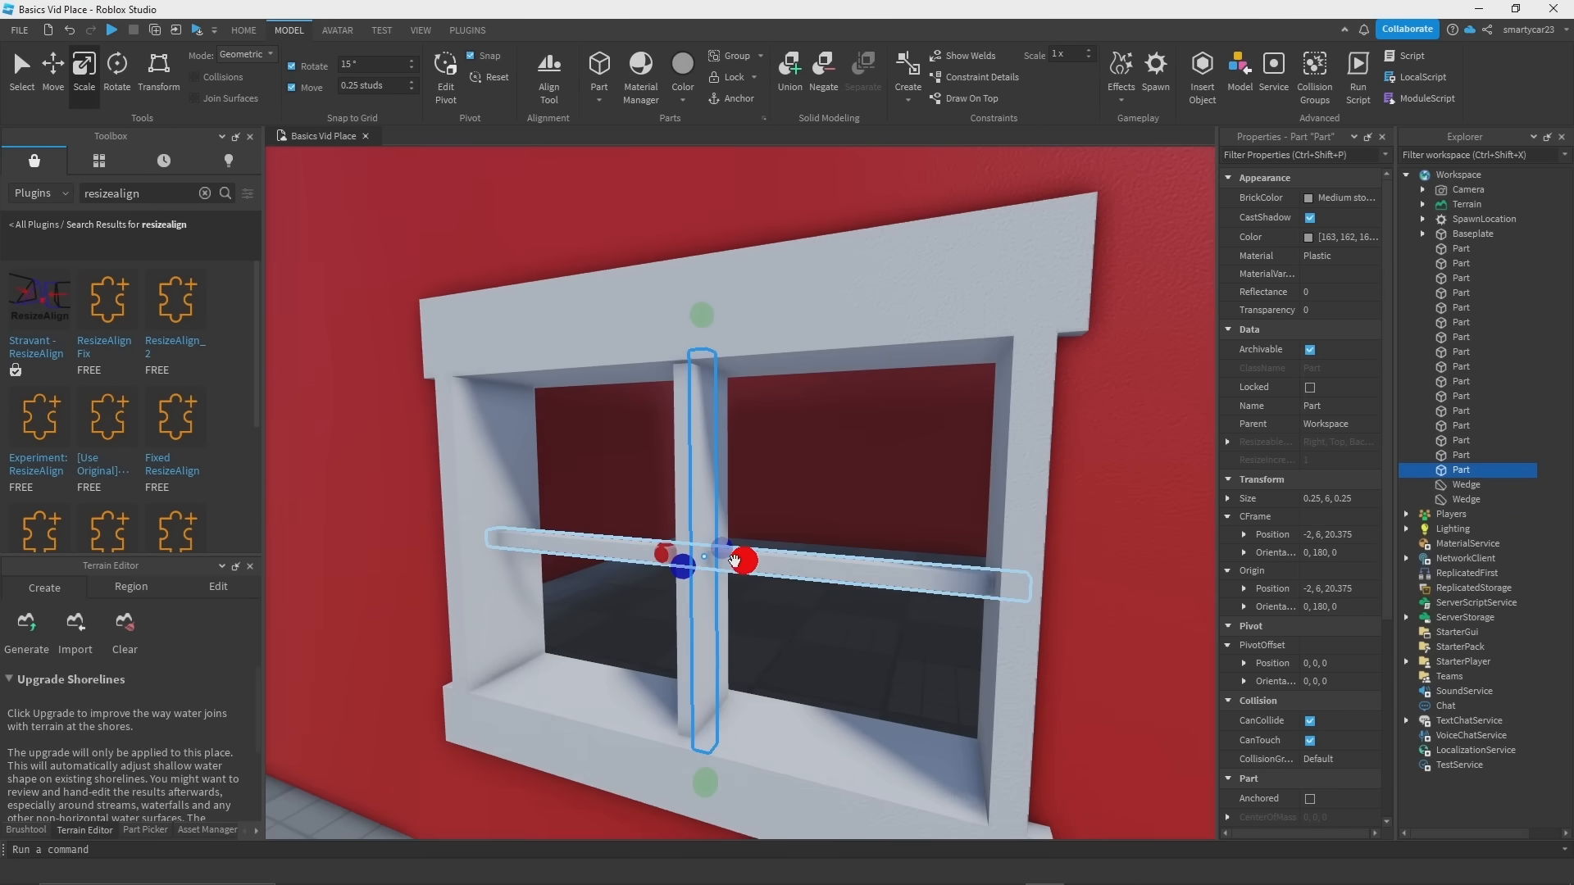
Step: Turn the thin copy into a window pane 7.75 studs wide and 0.001 studs deep, coloured Pastel Blue
{"action": "left_click_drag", "start_coordinate": [762, 563], "coordinate": [1026, 557]}
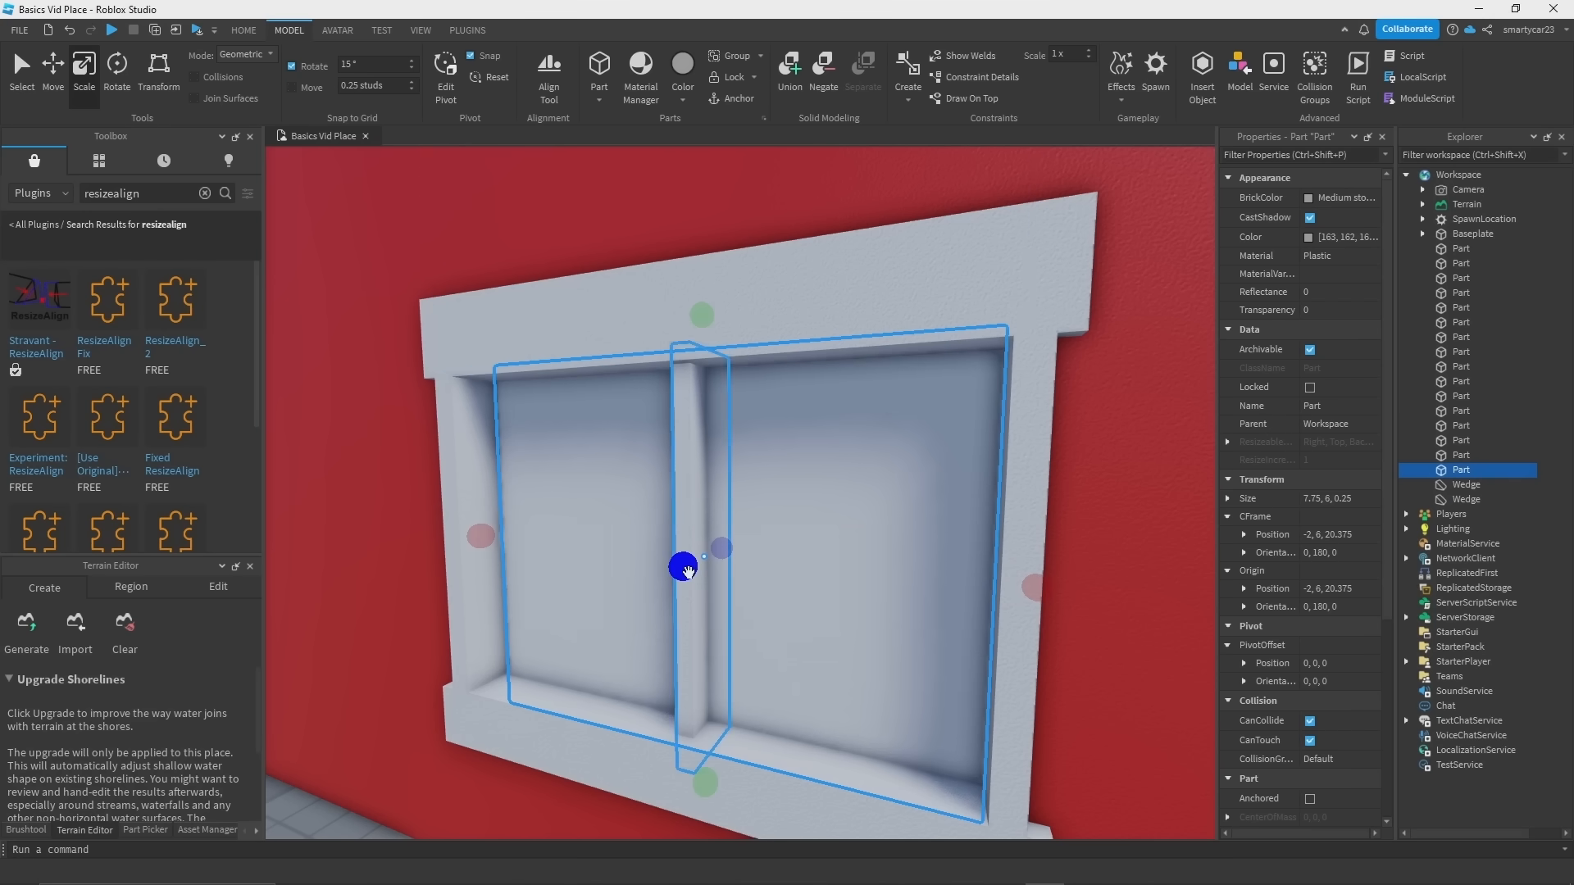
{"action": "left_click_drag", "start_coordinate": [688, 572], "coordinate": [694, 568], "text": "ctrl"}
{"action": "left_click", "coordinate": [1321, 197]}
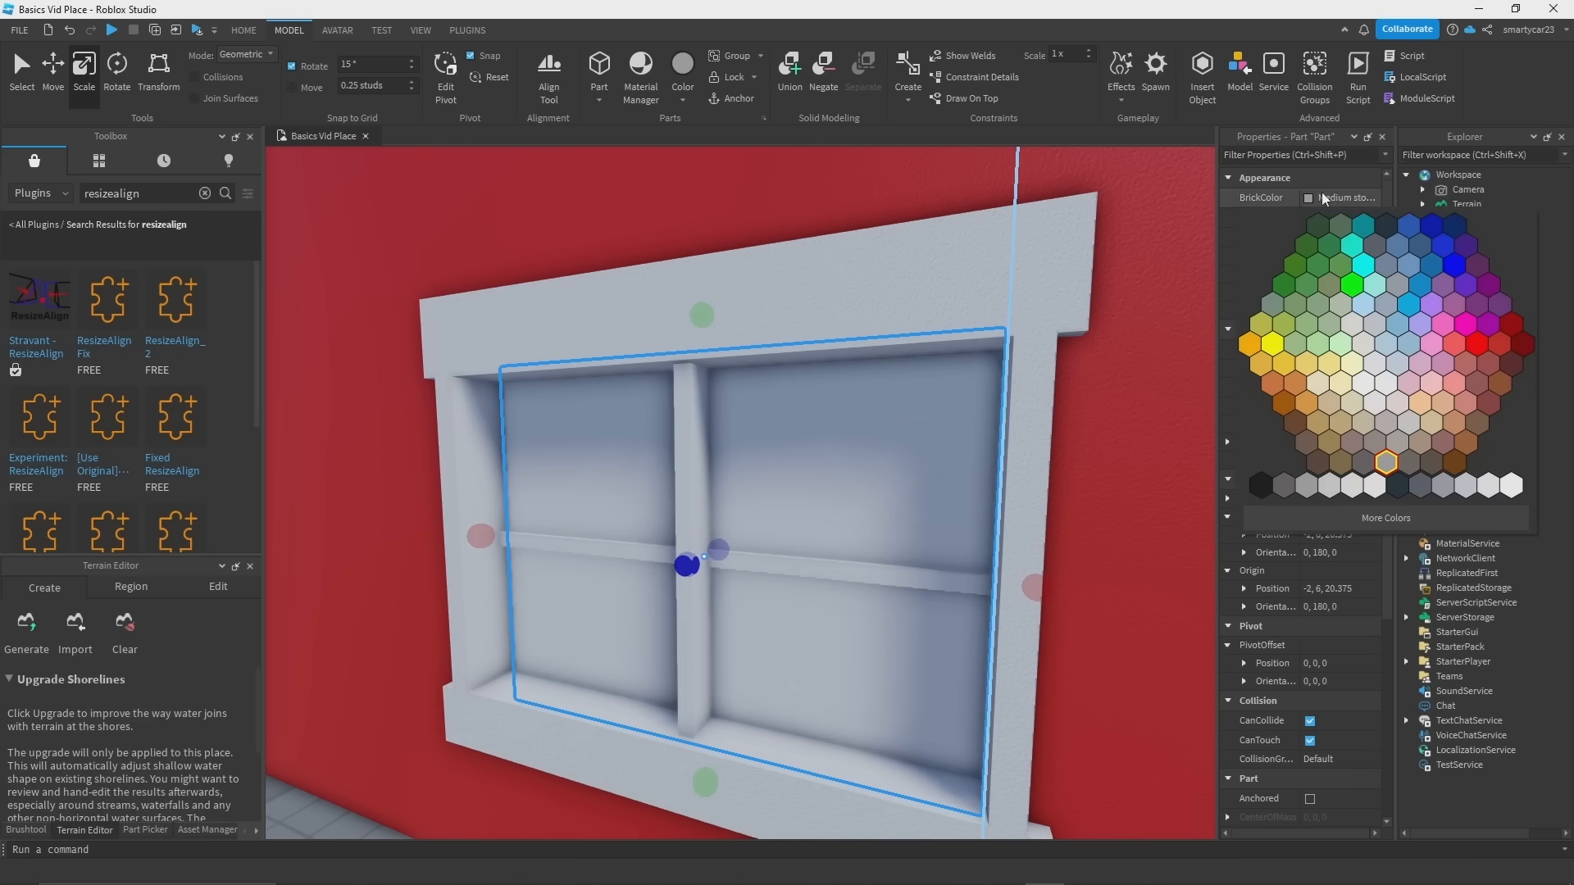
{"action": "left_click", "coordinate": [1399, 336]}
Step: Set the window pane's transparency to 0.85 and its reflectance to 0.95
{"action": "left_click", "coordinate": [1320, 312]}
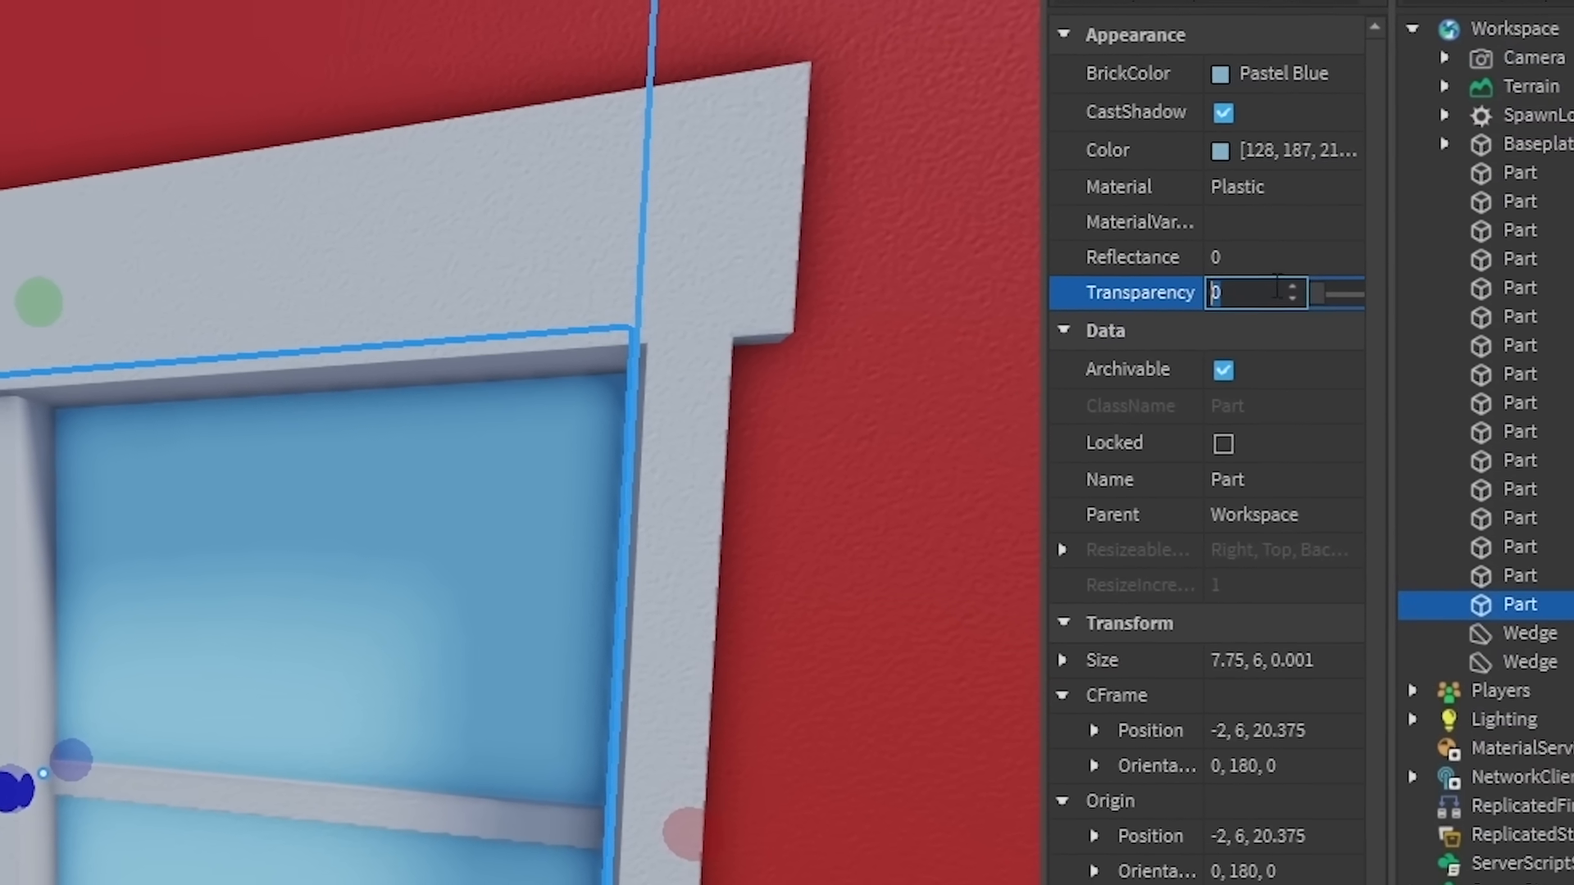
{"action": "left_click_drag", "start_coordinate": [1318, 293], "coordinate": [1349, 259]}
{"action": "left_click", "coordinate": [1338, 261]}
{"action": "right_click_drag", "start_coordinate": [583, 397], "coordinate": [608, 393]}
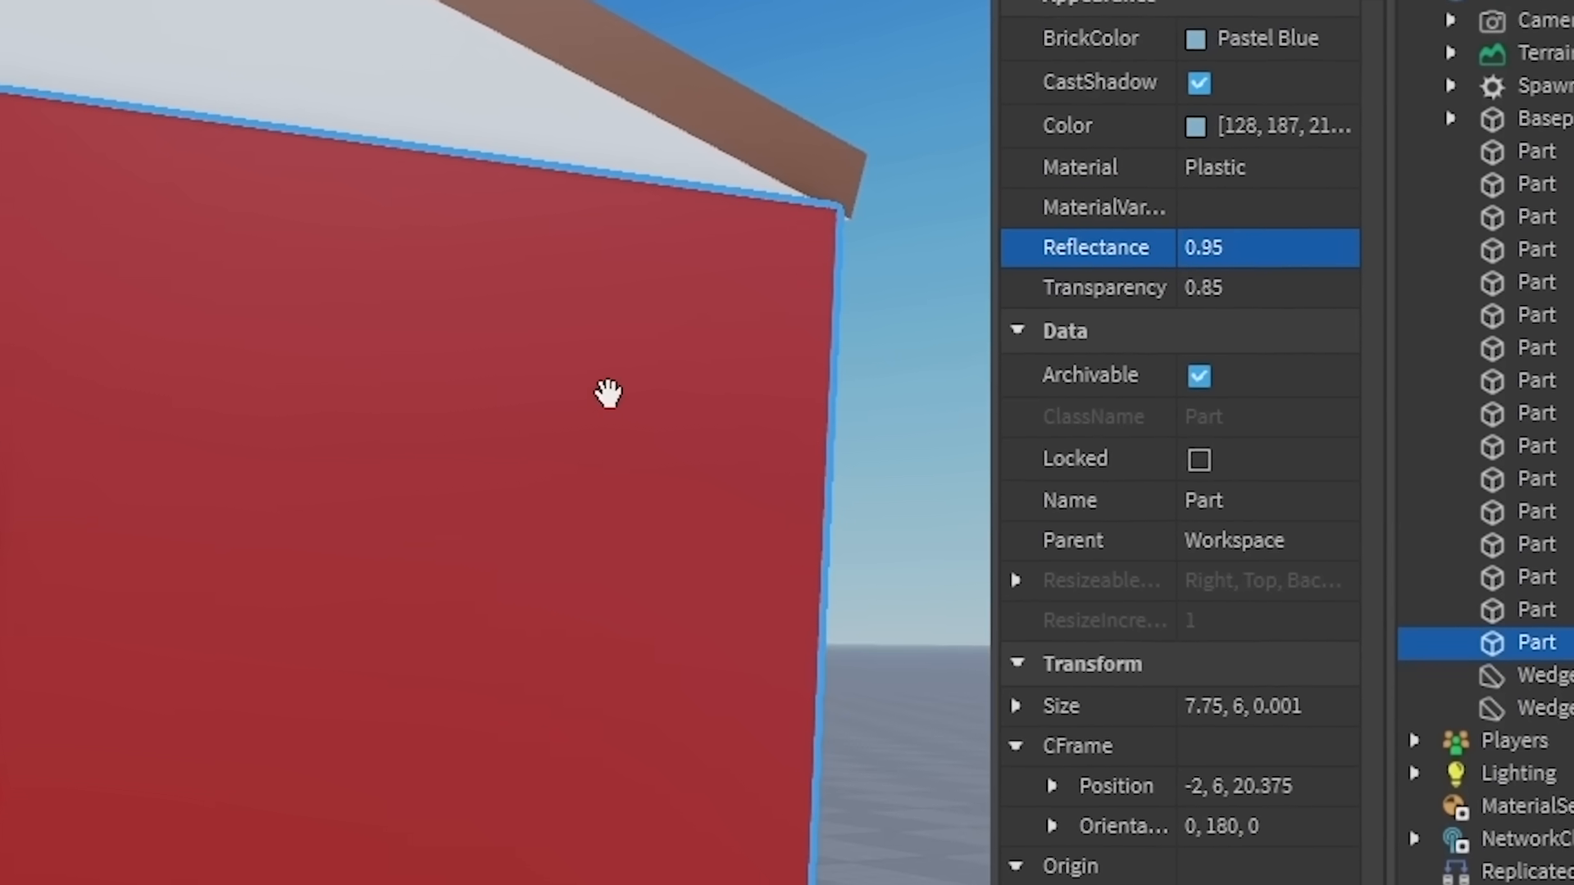
Step: Change the window pane's material to SmoothPlastic
{"action": "left_click", "coordinate": [1233, 171]}
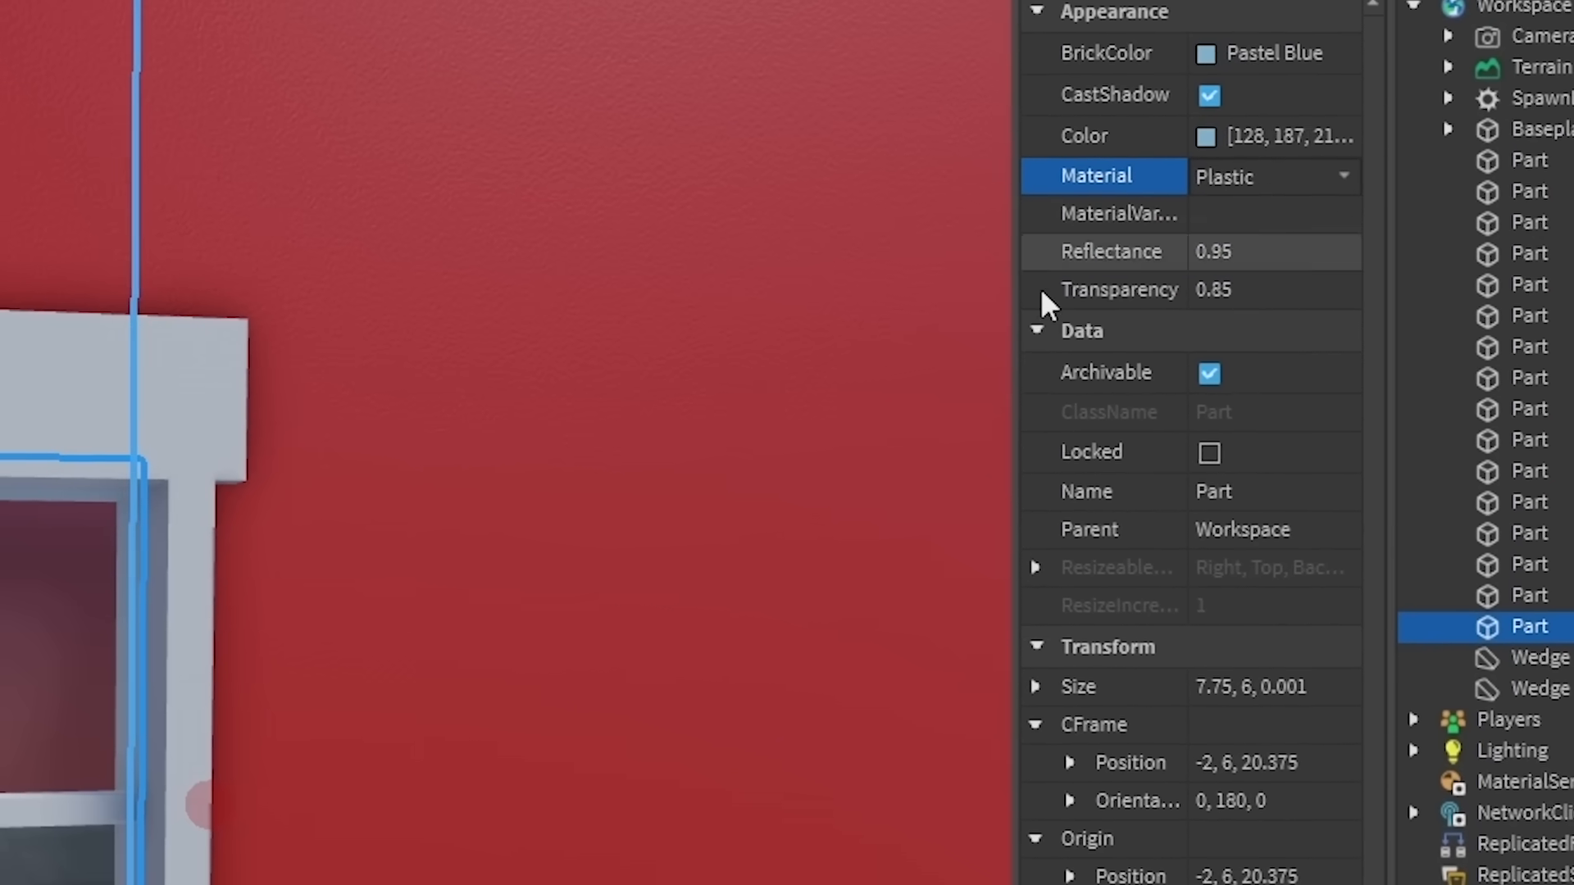
{"action": "left_click", "coordinate": [1275, 175]}
{"action": "scroll", "coordinate": [1284, 355], "scroll_direction": "down", "scroll_amount": 3}
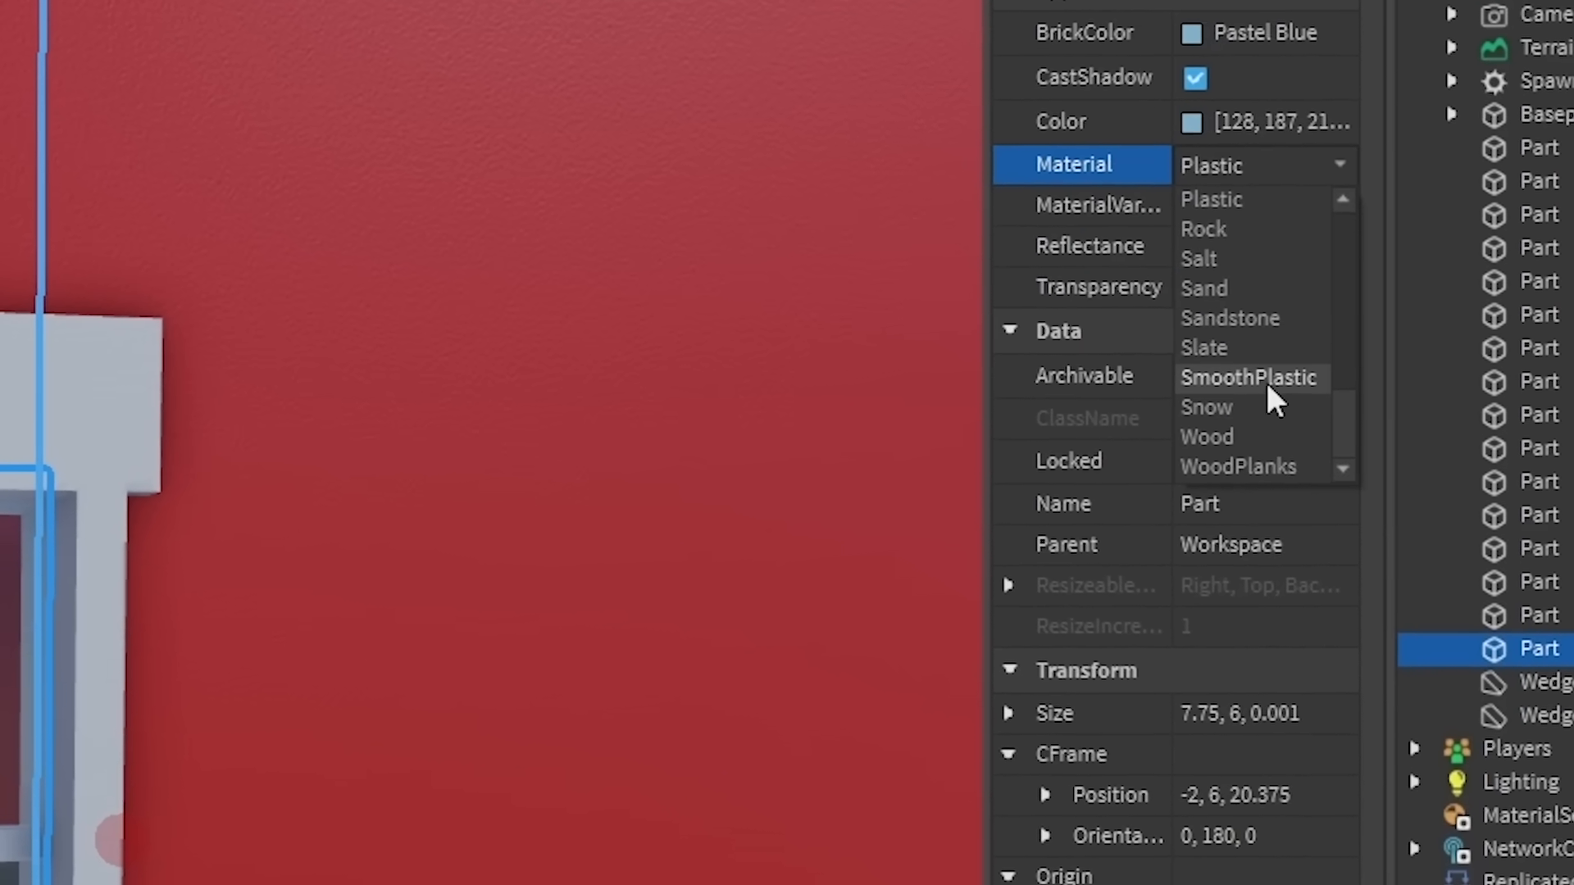
{"action": "left_click", "coordinate": [1269, 383]}
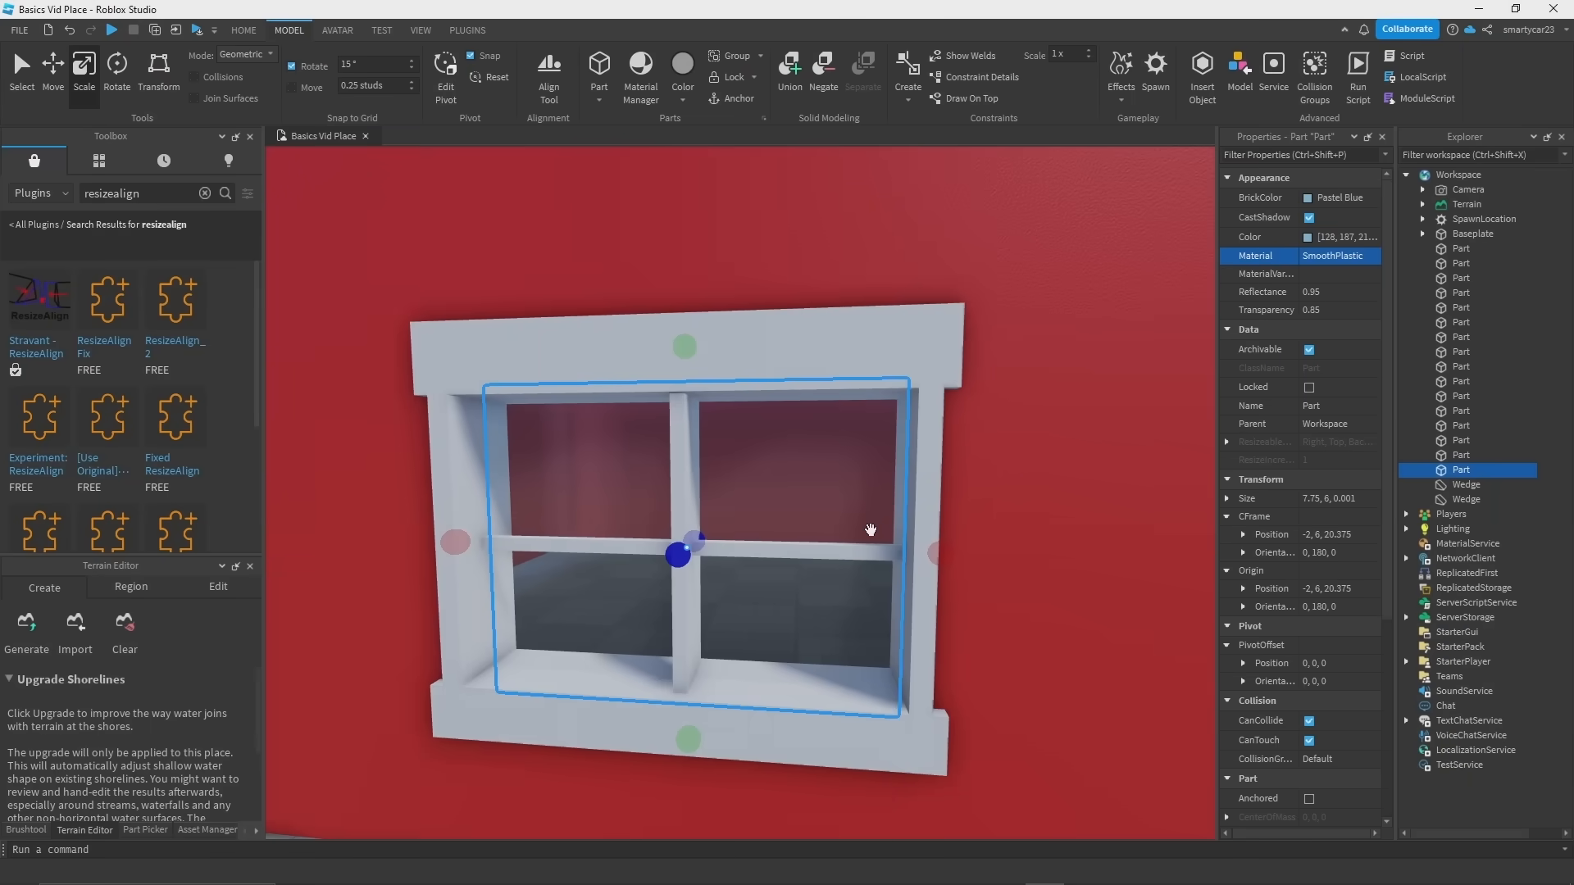
Step: Examine the glazed window and its frame from several angles outside the house
{"action": "right_click_drag", "start_coordinate": [871, 530], "coordinate": [720, 653]}
{"action": "scroll", "coordinate": [845, 545], "scroll_direction": "down", "scroll_amount": 3}
{"action": "left_click", "coordinate": [766, 682]}
{"action": "scroll", "coordinate": [720, 654], "scroll_direction": "up", "scroll_amount": 2}
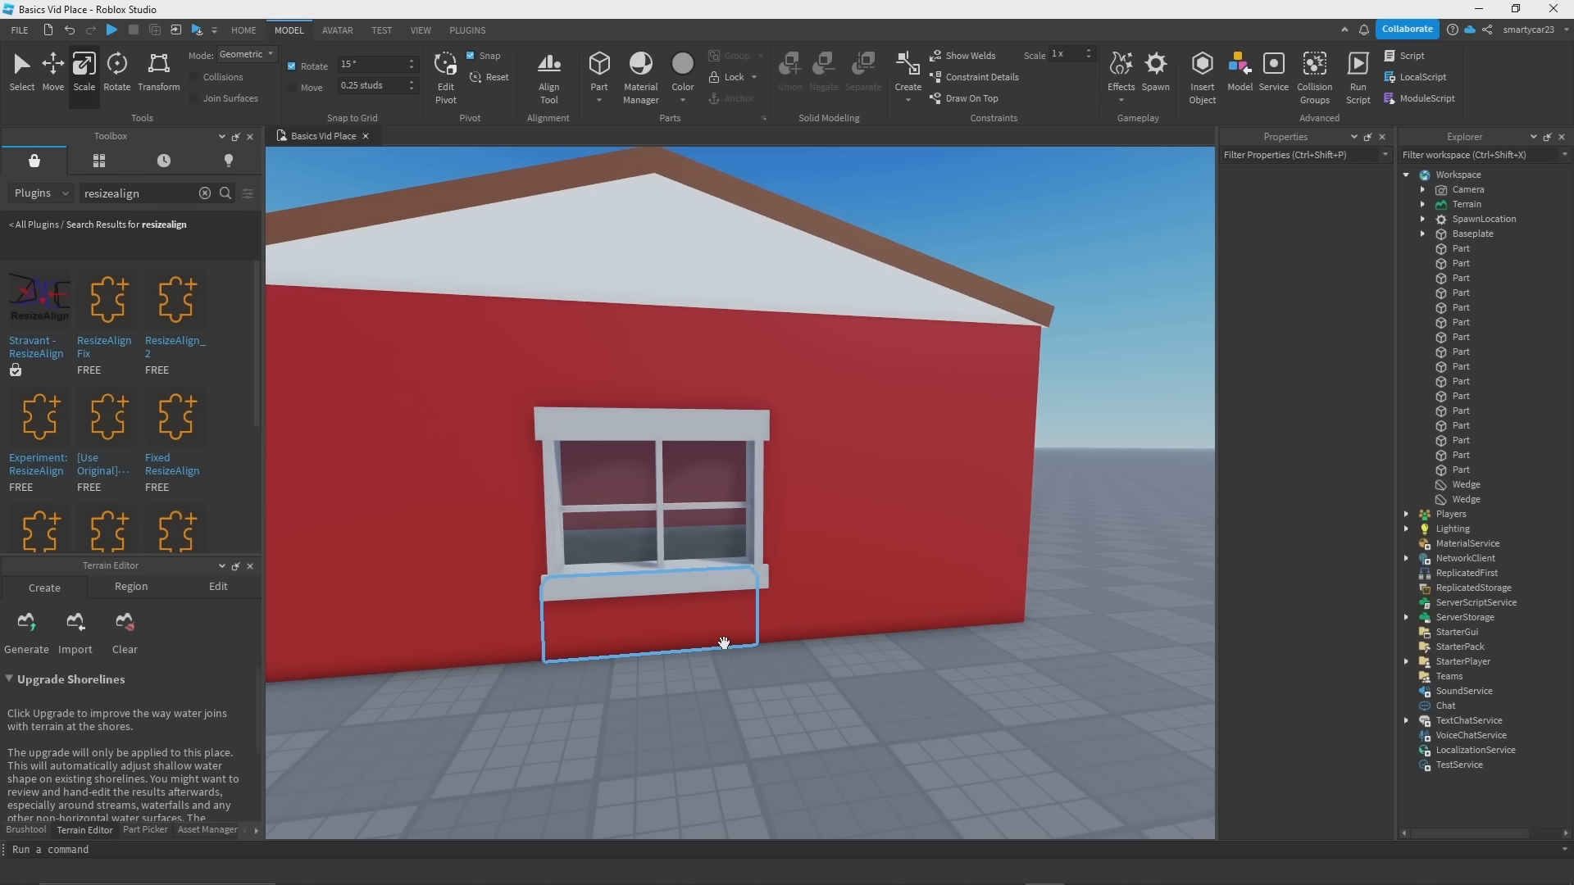
{"action": "right_click_drag", "start_coordinate": [723, 643], "coordinate": [738, 734]}
{"action": "scroll", "coordinate": [815, 573], "scroll_direction": "down", "scroll_amount": 2}
{"action": "scroll", "coordinate": [815, 573], "scroll_direction": "up", "scroll_amount": 3}
{"action": "left_click", "coordinate": [519, 467]}
{"action": "left_click", "coordinate": [520, 467]}
{"action": "right_click_drag", "start_coordinate": [520, 468], "coordinate": [853, 474]}
{"action": "left_click_drag", "start_coordinate": [854, 474], "coordinate": [908, 477]}
{"action": "key", "text": "ctrl+z"}
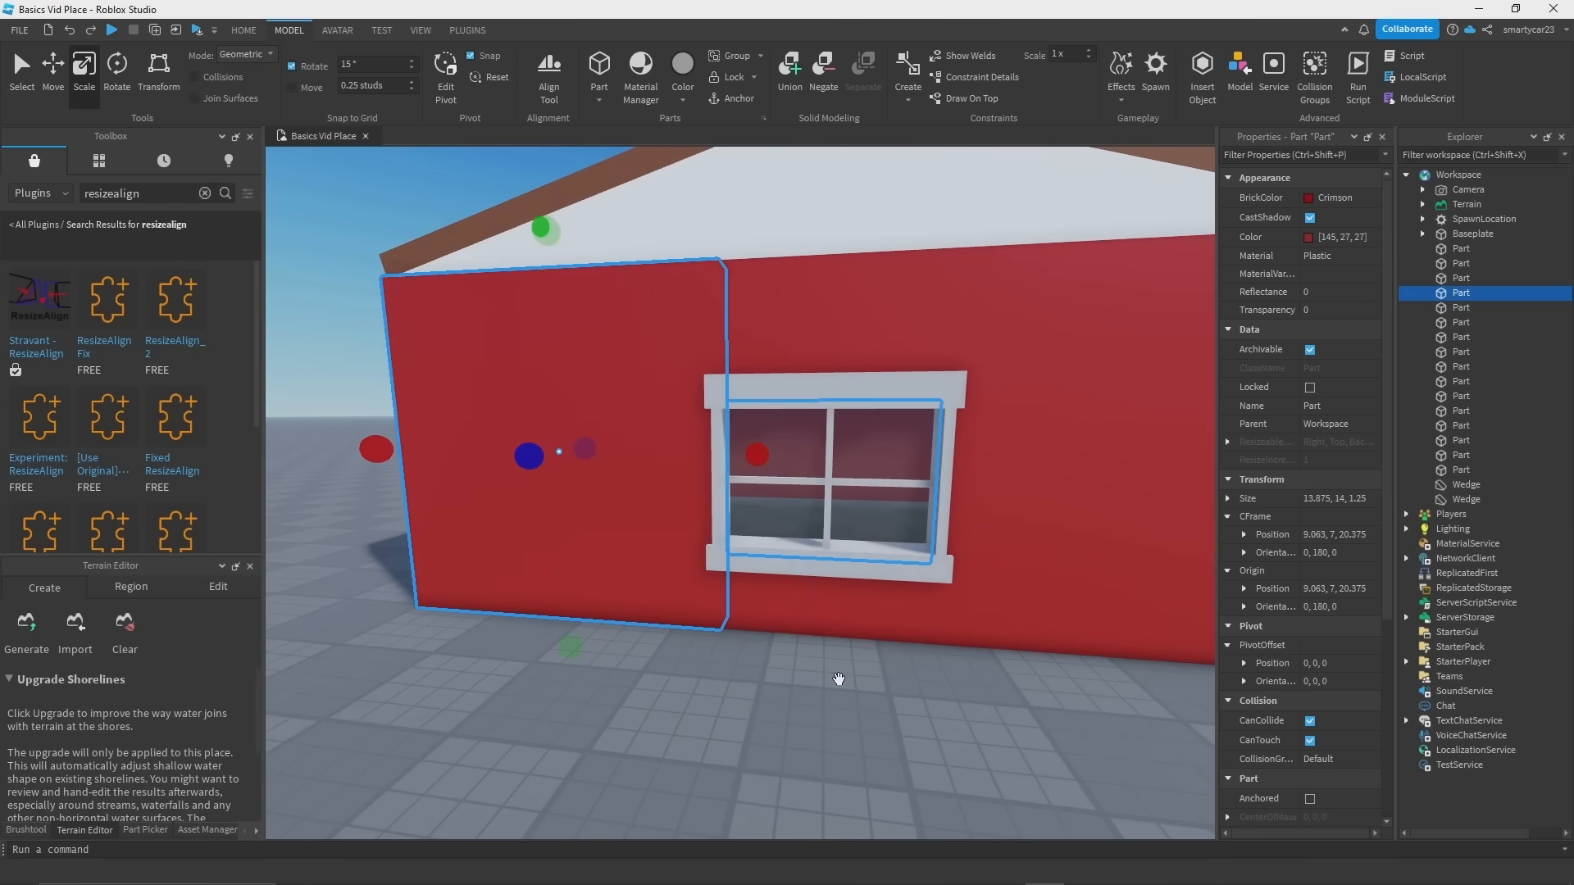
Step: Examine the window wall from farther away and go around the house to its windowless rear wall
{"action": "left_click", "coordinate": [839, 679]}
{"action": "scroll", "coordinate": [839, 679], "scroll_direction": "down", "scroll_amount": 3}
{"action": "right_click_drag", "start_coordinate": [838, 679], "coordinate": [618, 653]}
{"action": "scroll", "coordinate": [619, 653], "scroll_direction": "down", "scroll_amount": 5}
{"action": "scroll", "coordinate": [562, 569], "scroll_direction": "up", "scroll_amount": 3}
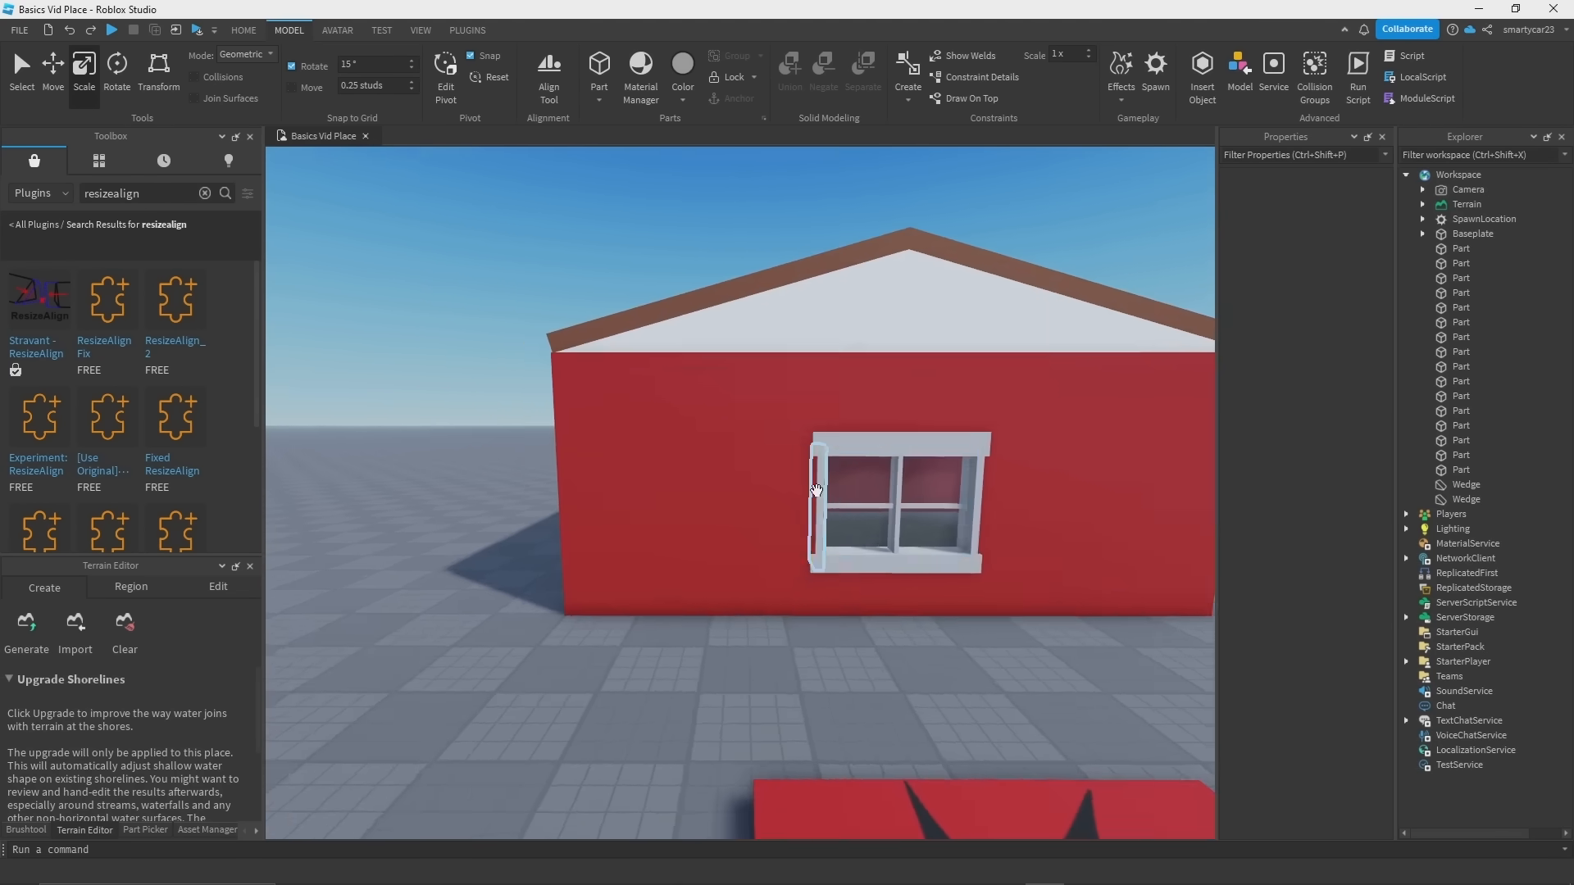
{"action": "key", "text": "w"}
{"action": "right_click_drag", "start_coordinate": [629, 552], "coordinate": [626, 545]}
{"action": "key", "text": "a"}
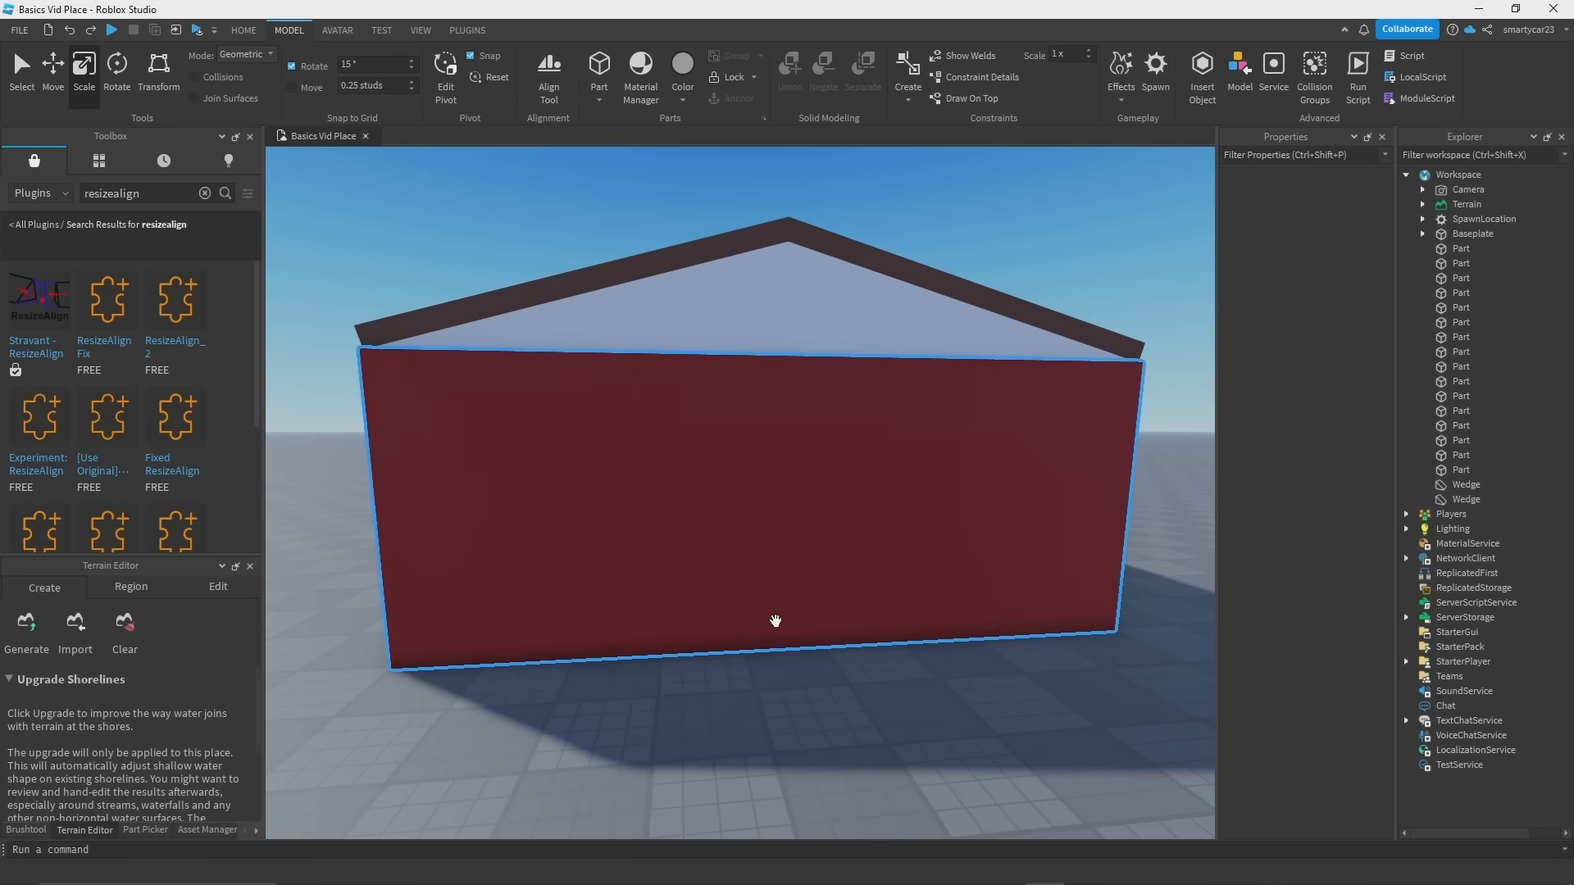
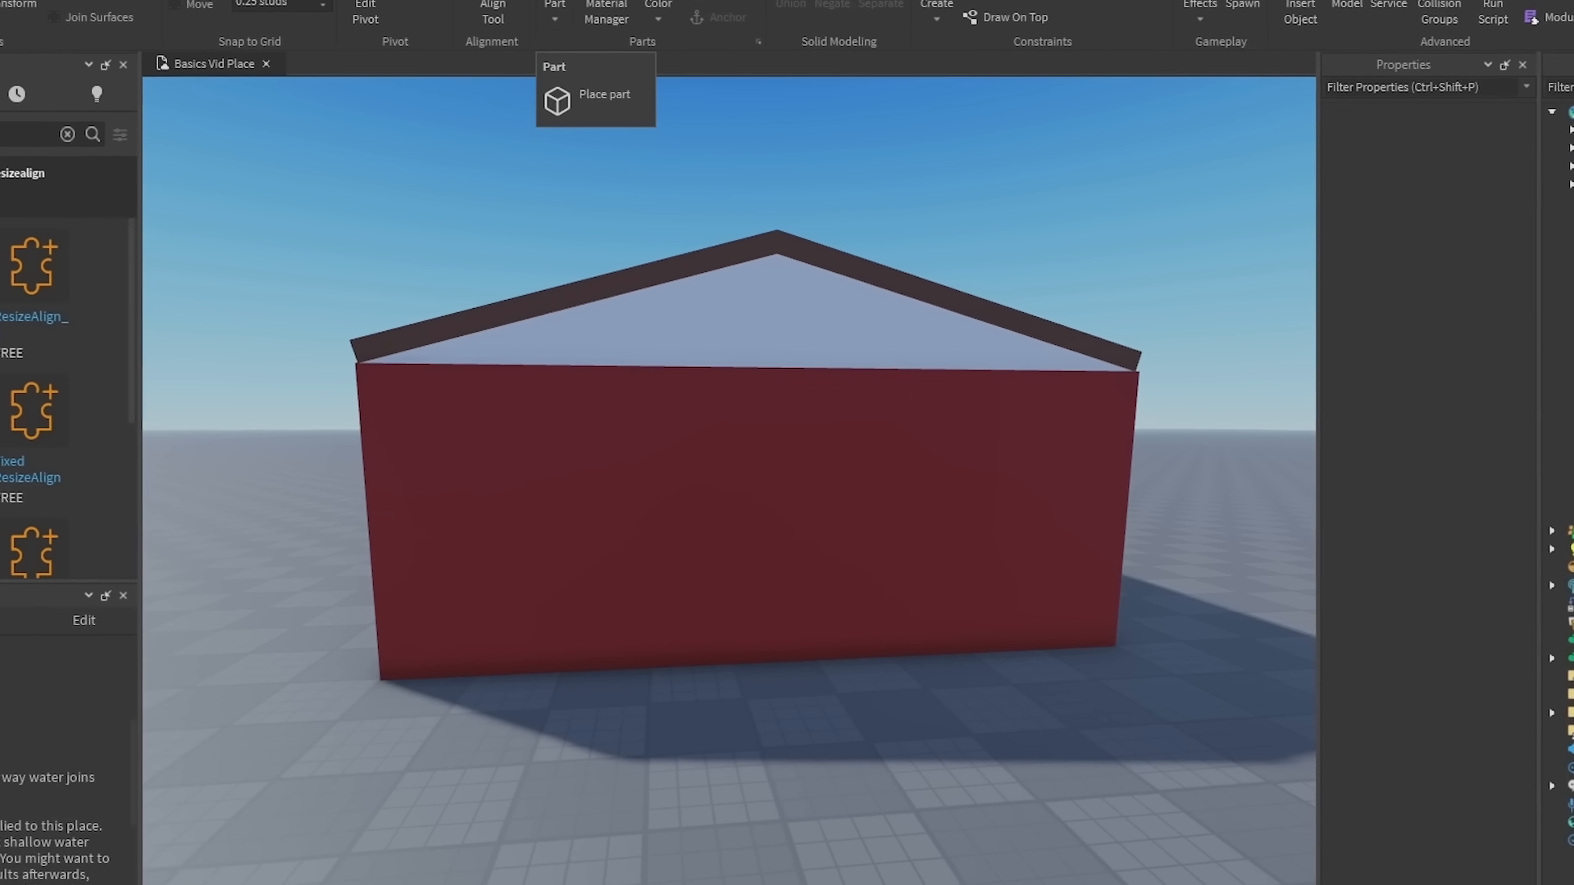
Step: Examine the roof and the blank rear wall of the house from above and up close
{"action": "right_click_drag", "start_coordinate": [928, 211], "coordinate": [928, 416]}
{"action": "key", "text": "e"}
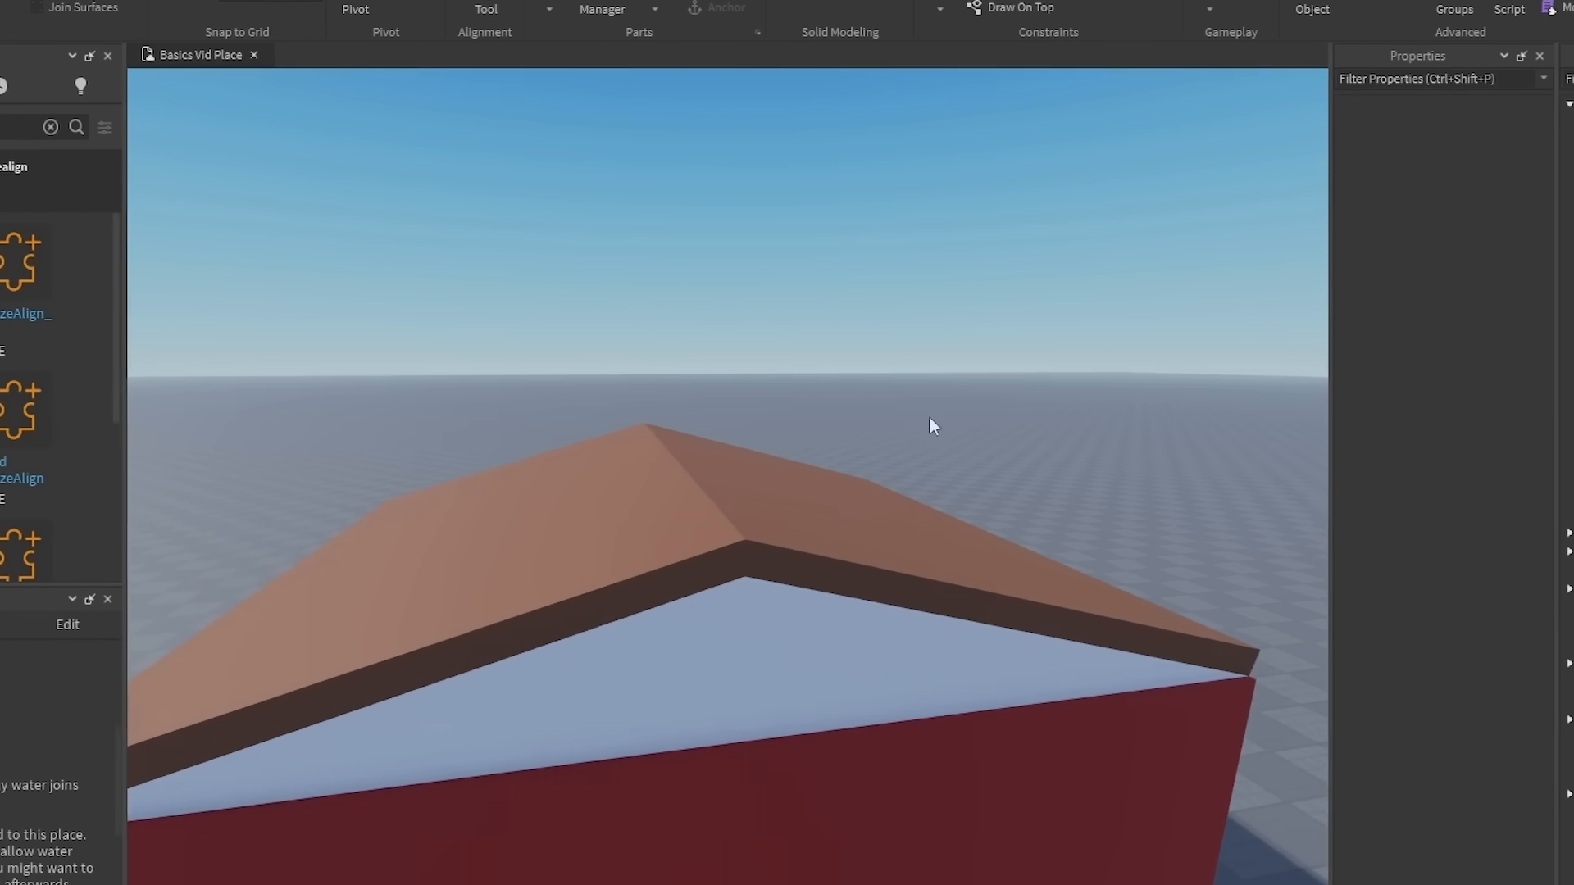
{"action": "key", "text": "q"}
{"action": "key", "text": "w"}
{"action": "key", "text": "s"}
{"action": "right_click_drag", "start_coordinate": [928, 156], "coordinate": [902, 209]}
{"action": "key", "text": "a"}
{"action": "key", "text": "w"}
{"action": "key", "text": "d"}
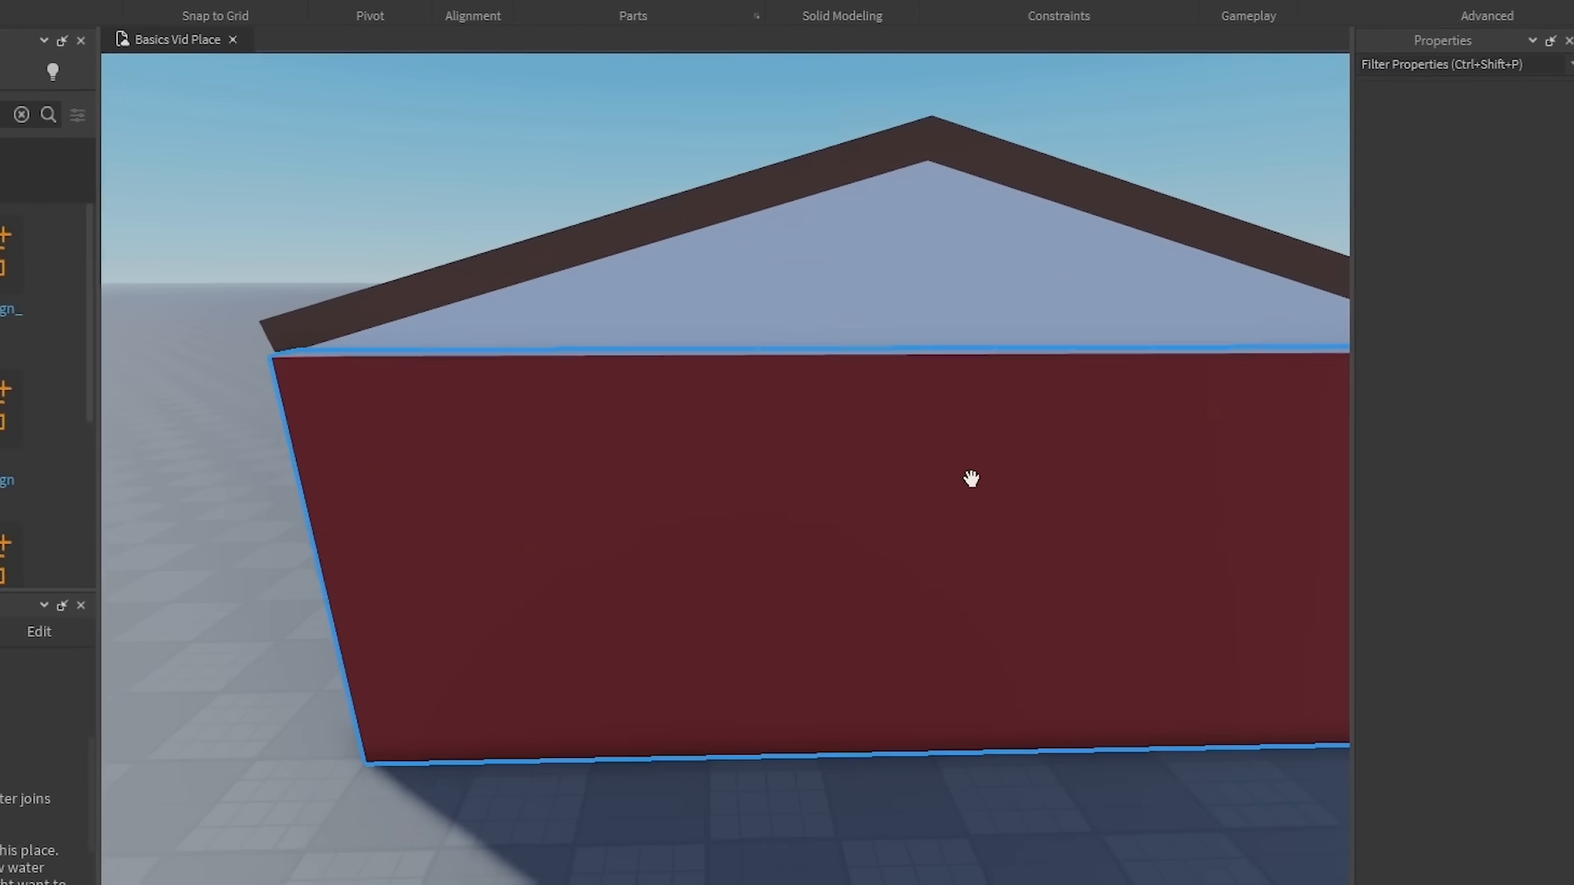
{"action": "right_click_drag", "start_coordinate": [970, 478], "coordinate": [1079, 450]}
{"action": "key", "text": "q"}
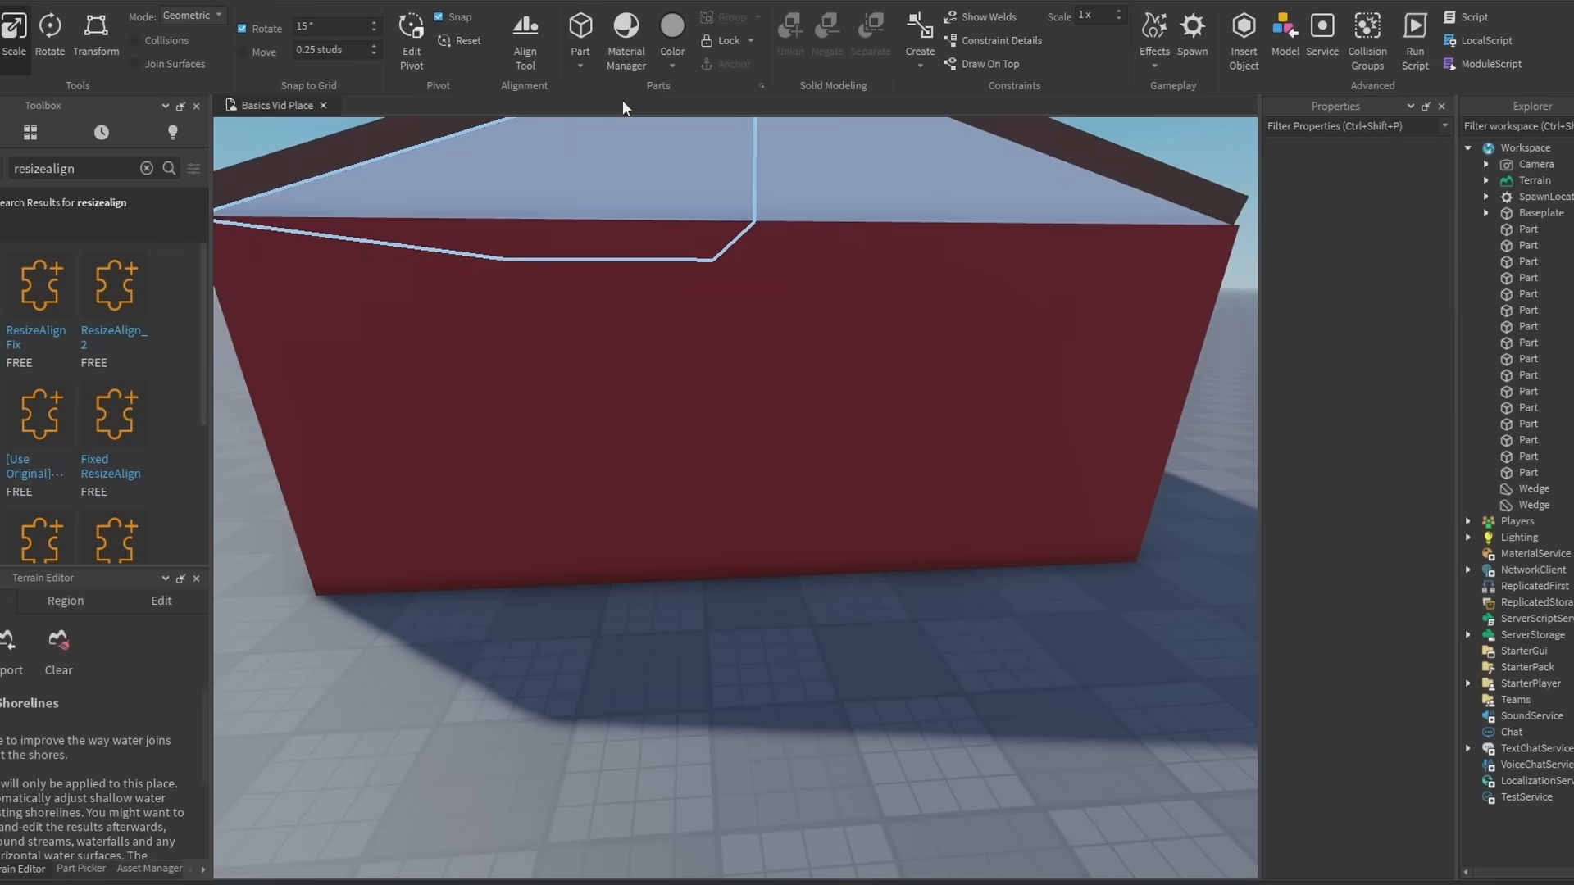
Step: Duplicate the rear wall and scale the copy into a block about 6.28 by 4.47 by 13.47 studs passing through the wall
{"action": "left_click", "coordinate": [787, 255]}
{"action": "scroll", "coordinate": [899, 305], "scroll_direction": "down", "scroll_amount": 3}
{"action": "key", "text": "a"}
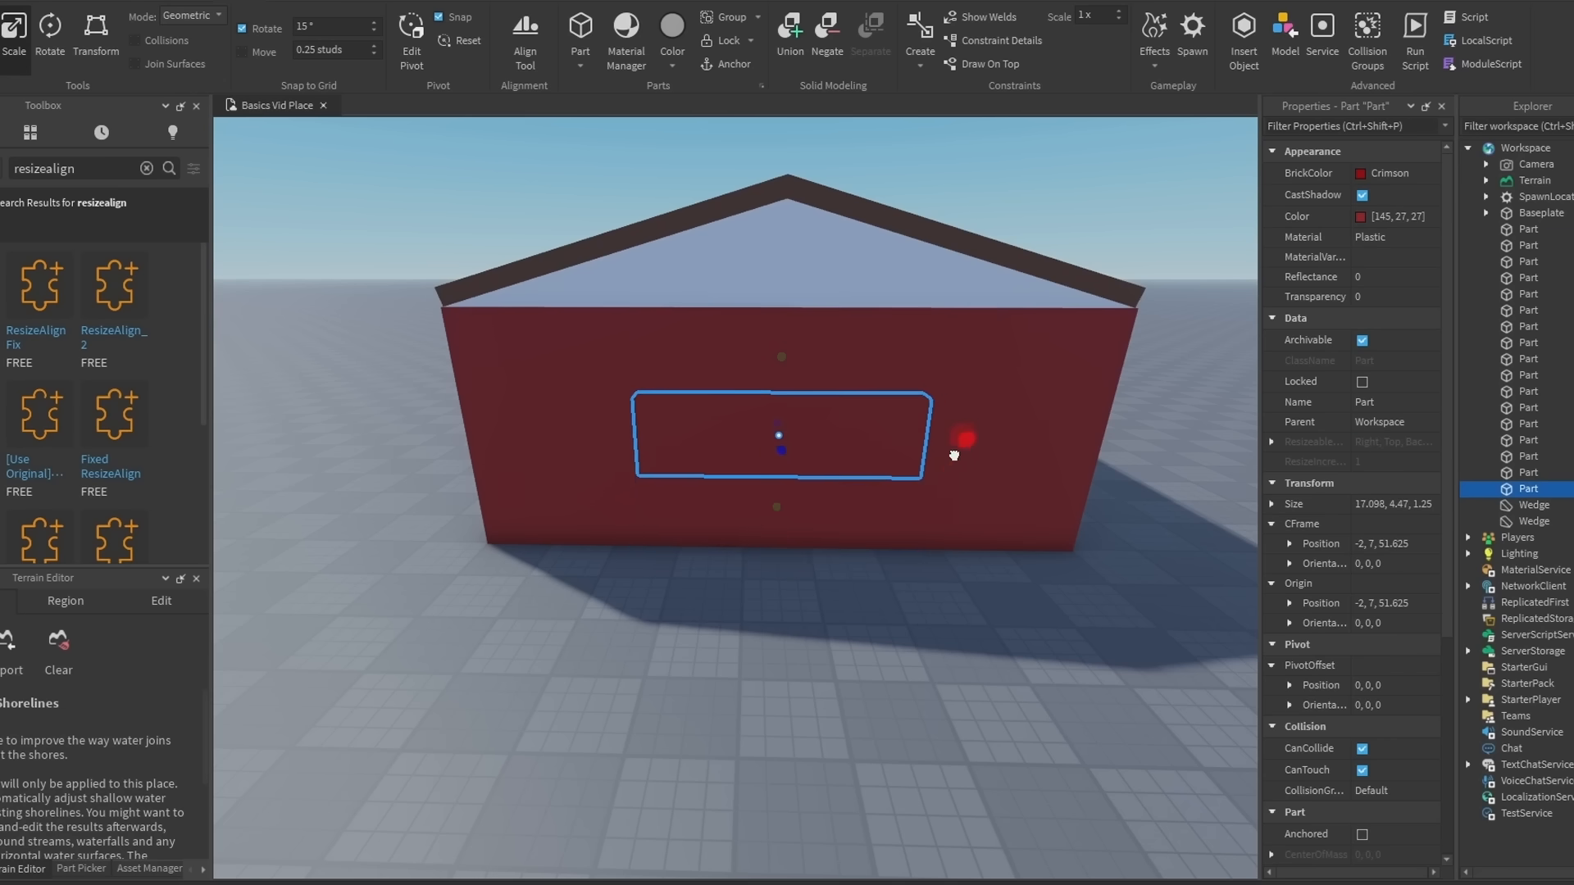
{"action": "key", "text": "w"}
{"action": "right_click_drag", "start_coordinate": [812, 433], "coordinate": [837, 432]}
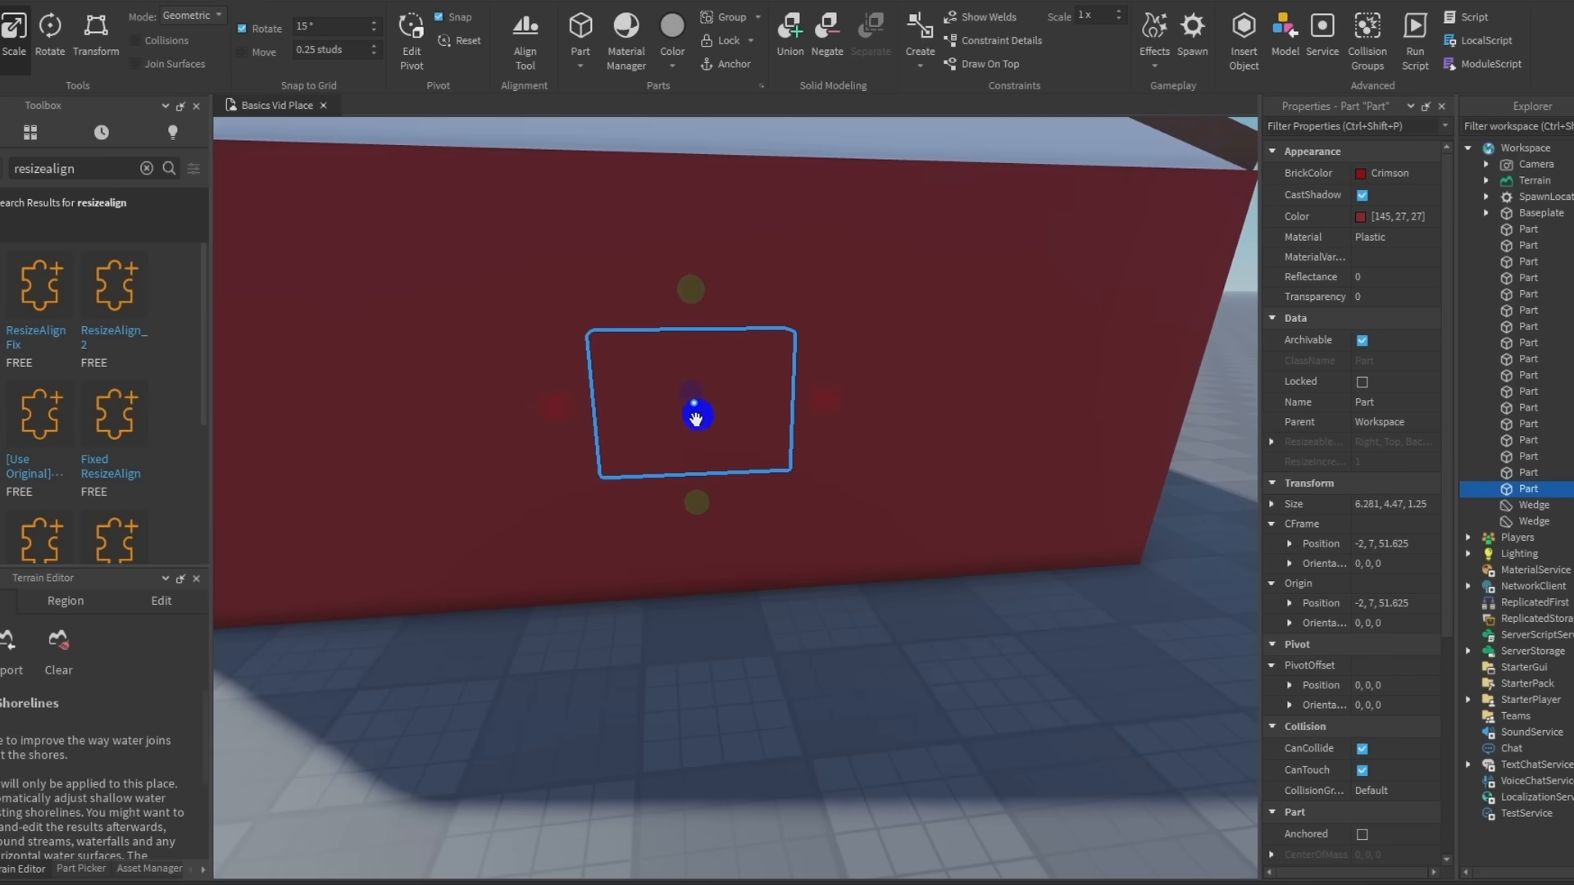
{"action": "left_click_drag", "start_coordinate": [795, 411], "coordinate": [689, 344]}
Step: Negate the block that passes through the rear wall
{"action": "right_click", "coordinate": [685, 340]}
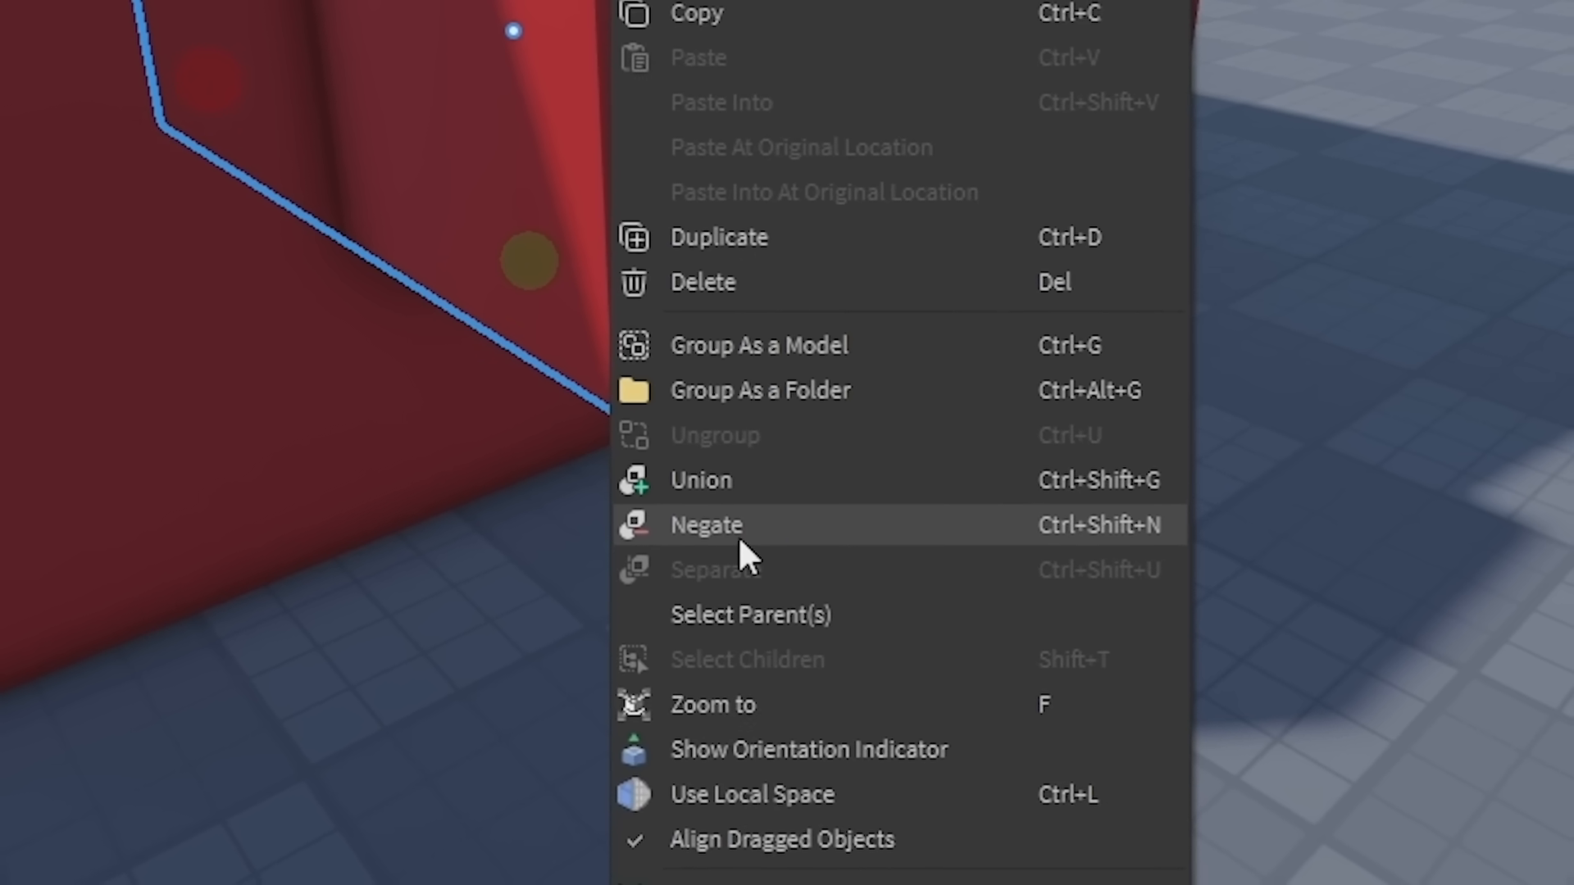
{"action": "left_click", "coordinate": [738, 534]}
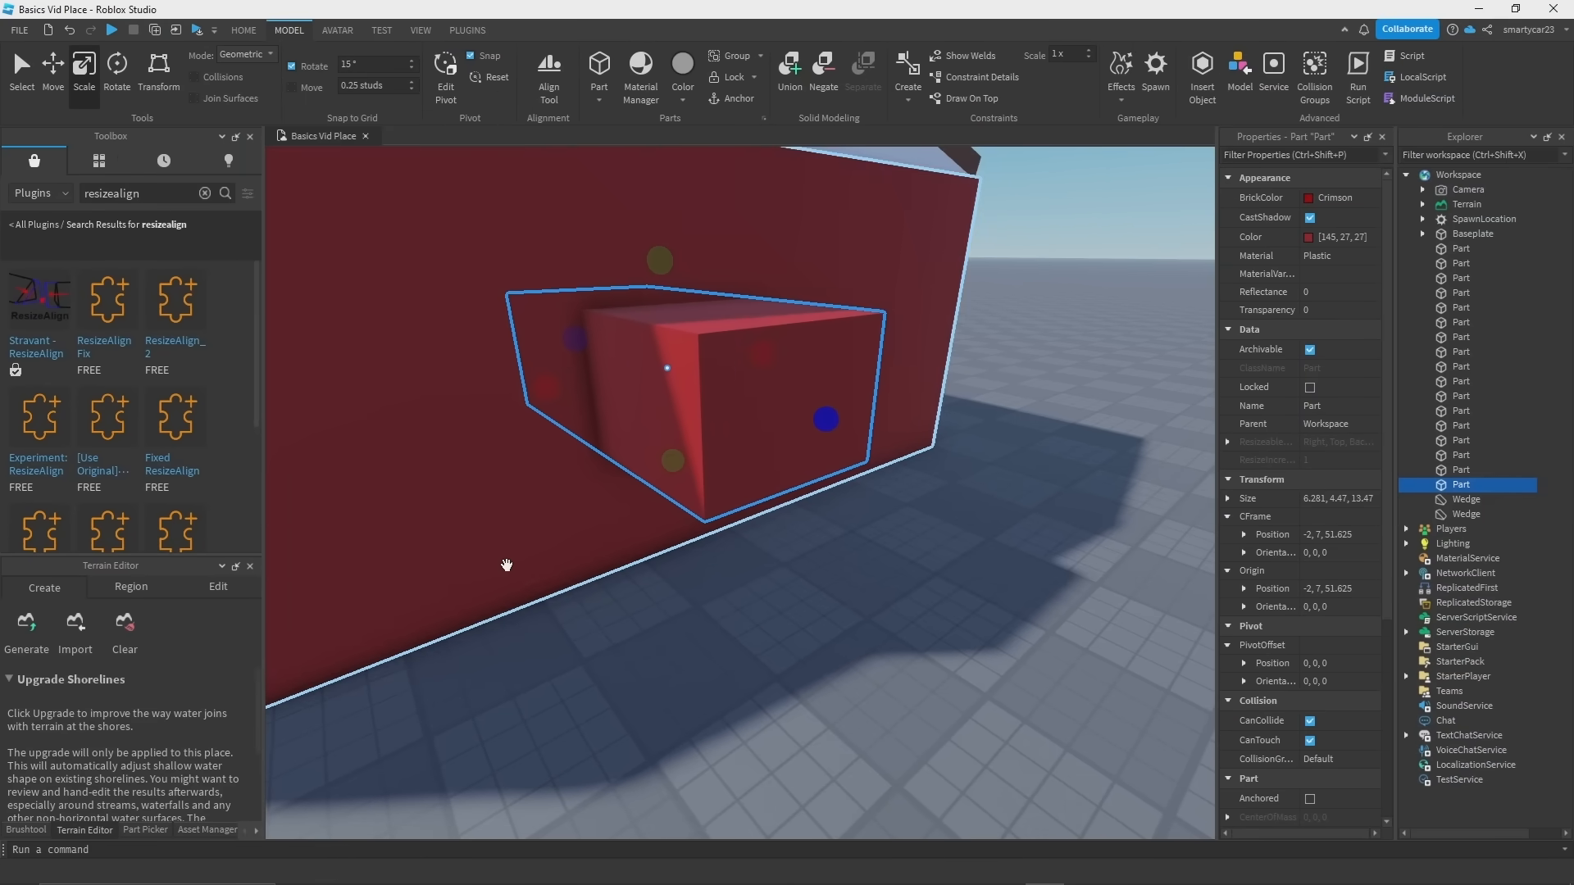
{"action": "key", "text": "ctrl+shift+n"}
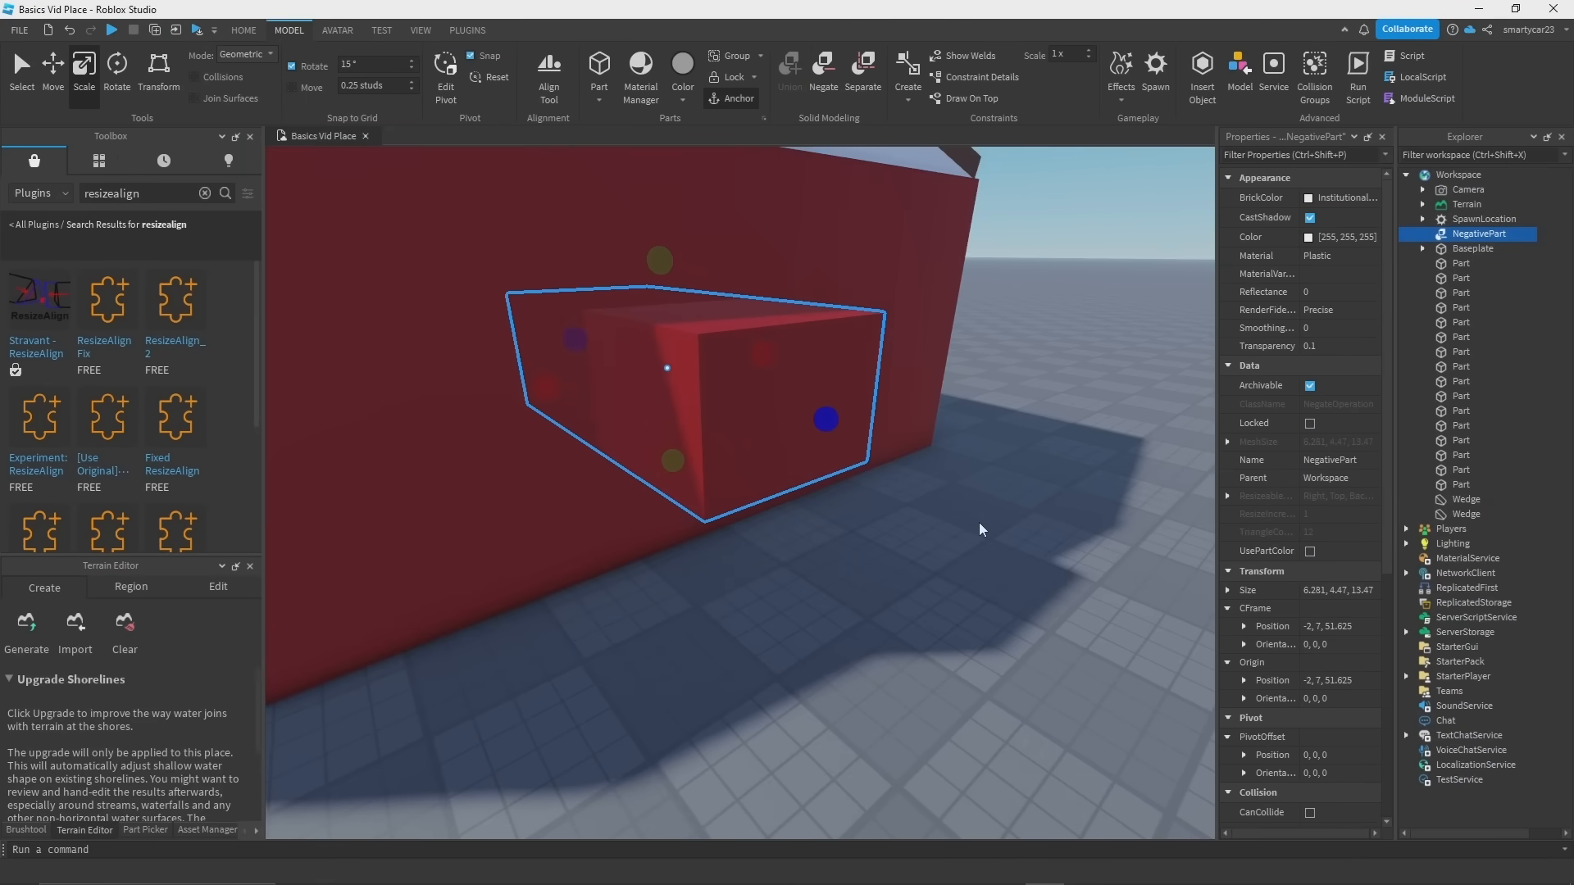
{"action": "right_click_drag", "start_coordinate": [980, 529], "coordinate": [977, 523]}
{"action": "right_click_drag", "start_coordinate": [745, 551], "coordinate": [761, 567]}
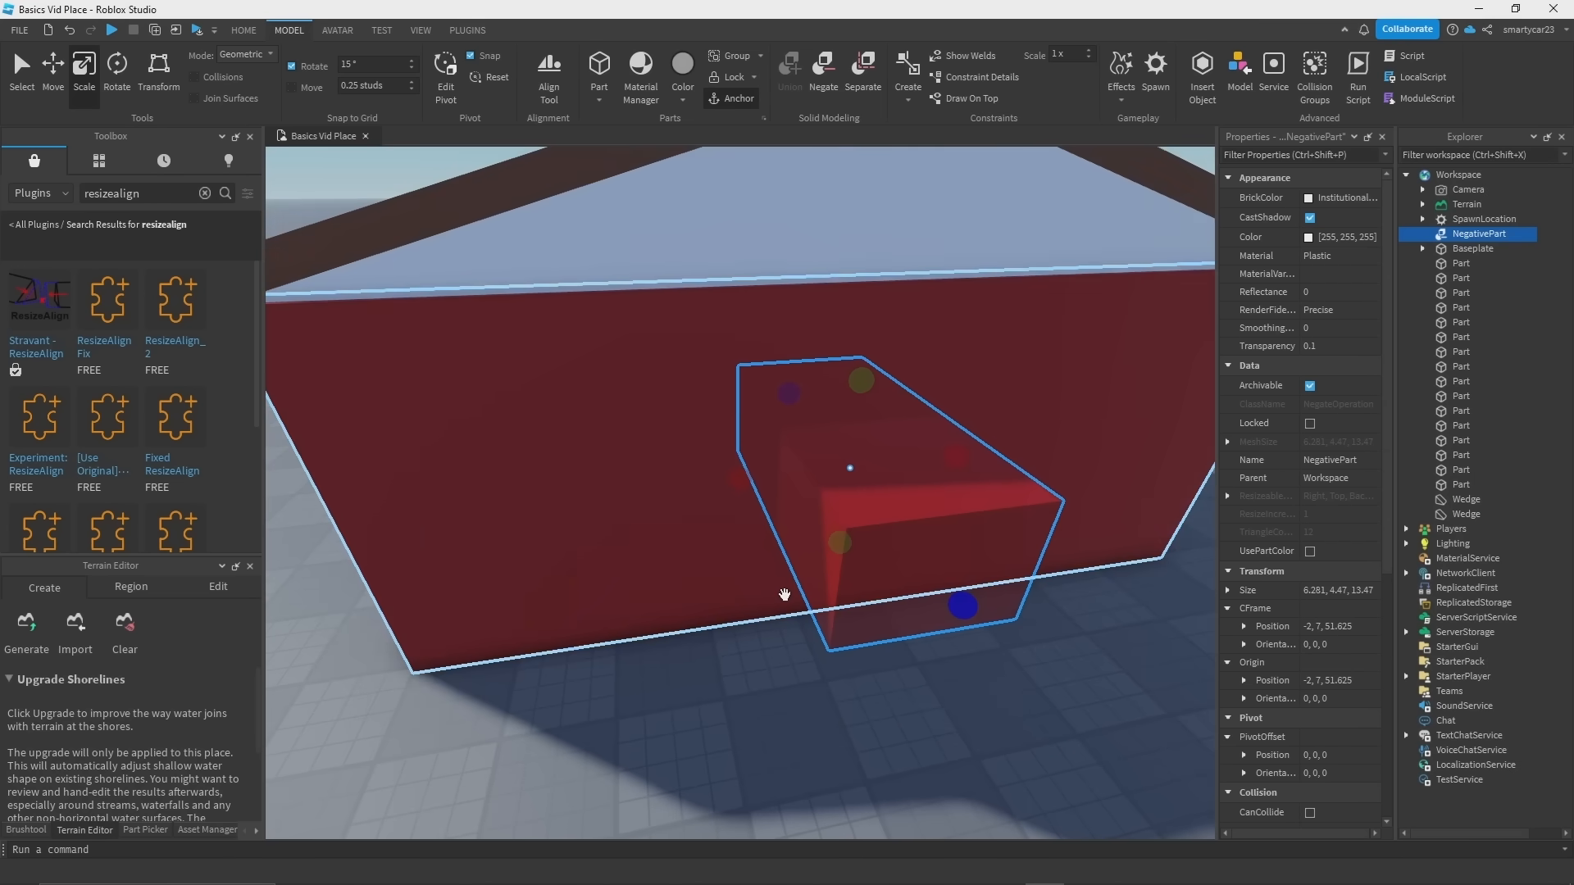
Step: Union the rear wall with the negated block to cut a rectangular window opening through the wall
{"action": "right_click_drag", "start_coordinate": [608, 453], "coordinate": [857, 451]}
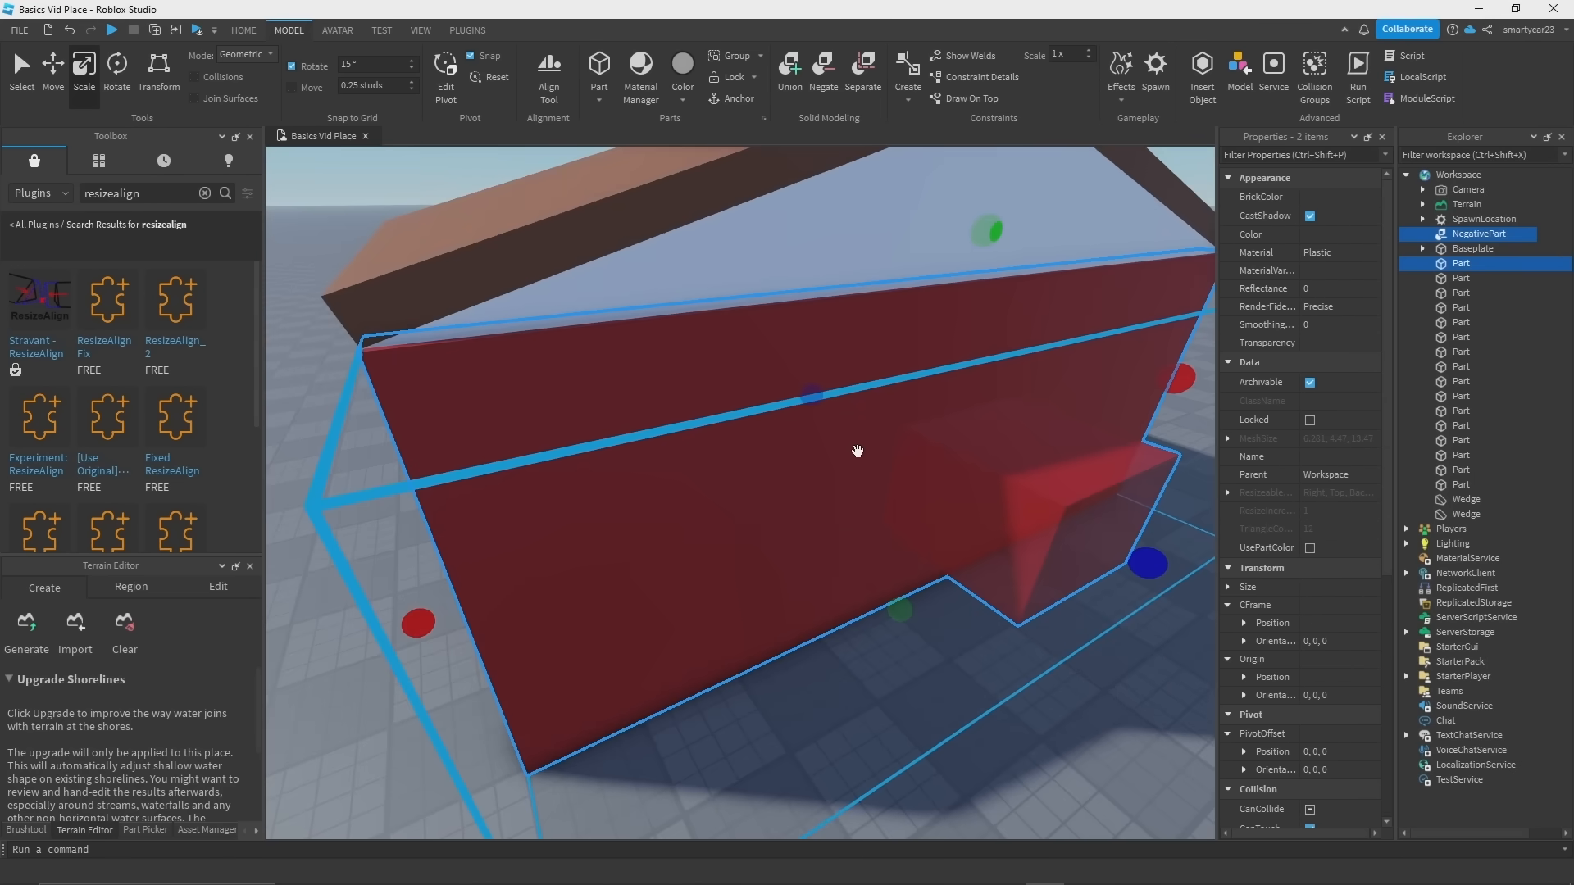
{"action": "right_click", "coordinate": [792, 402]}
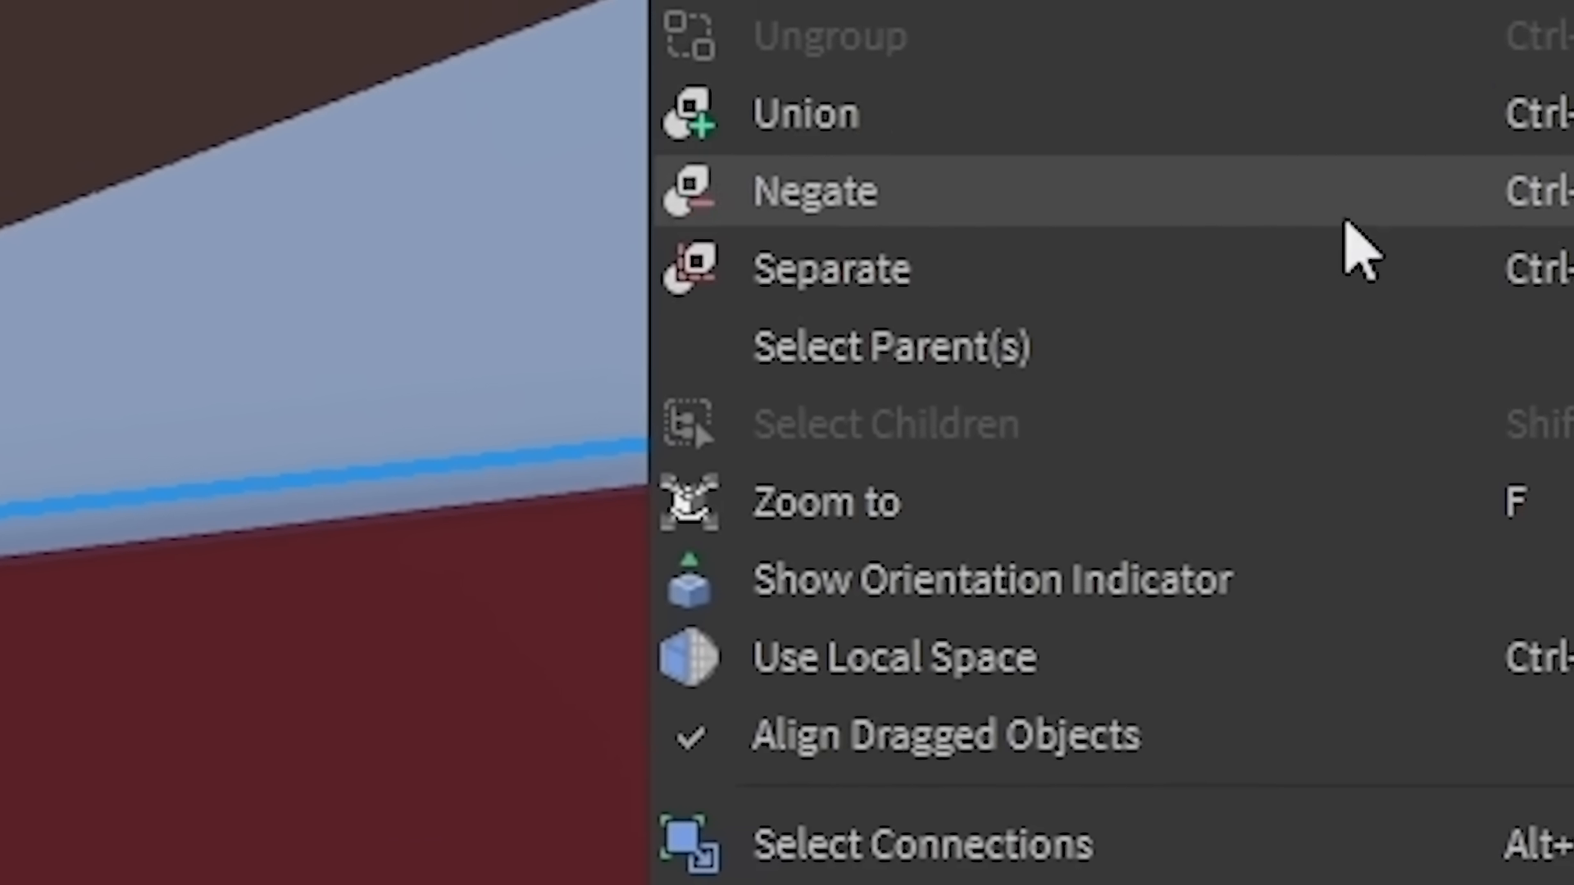
{"action": "left_click", "coordinate": [1314, 175]}
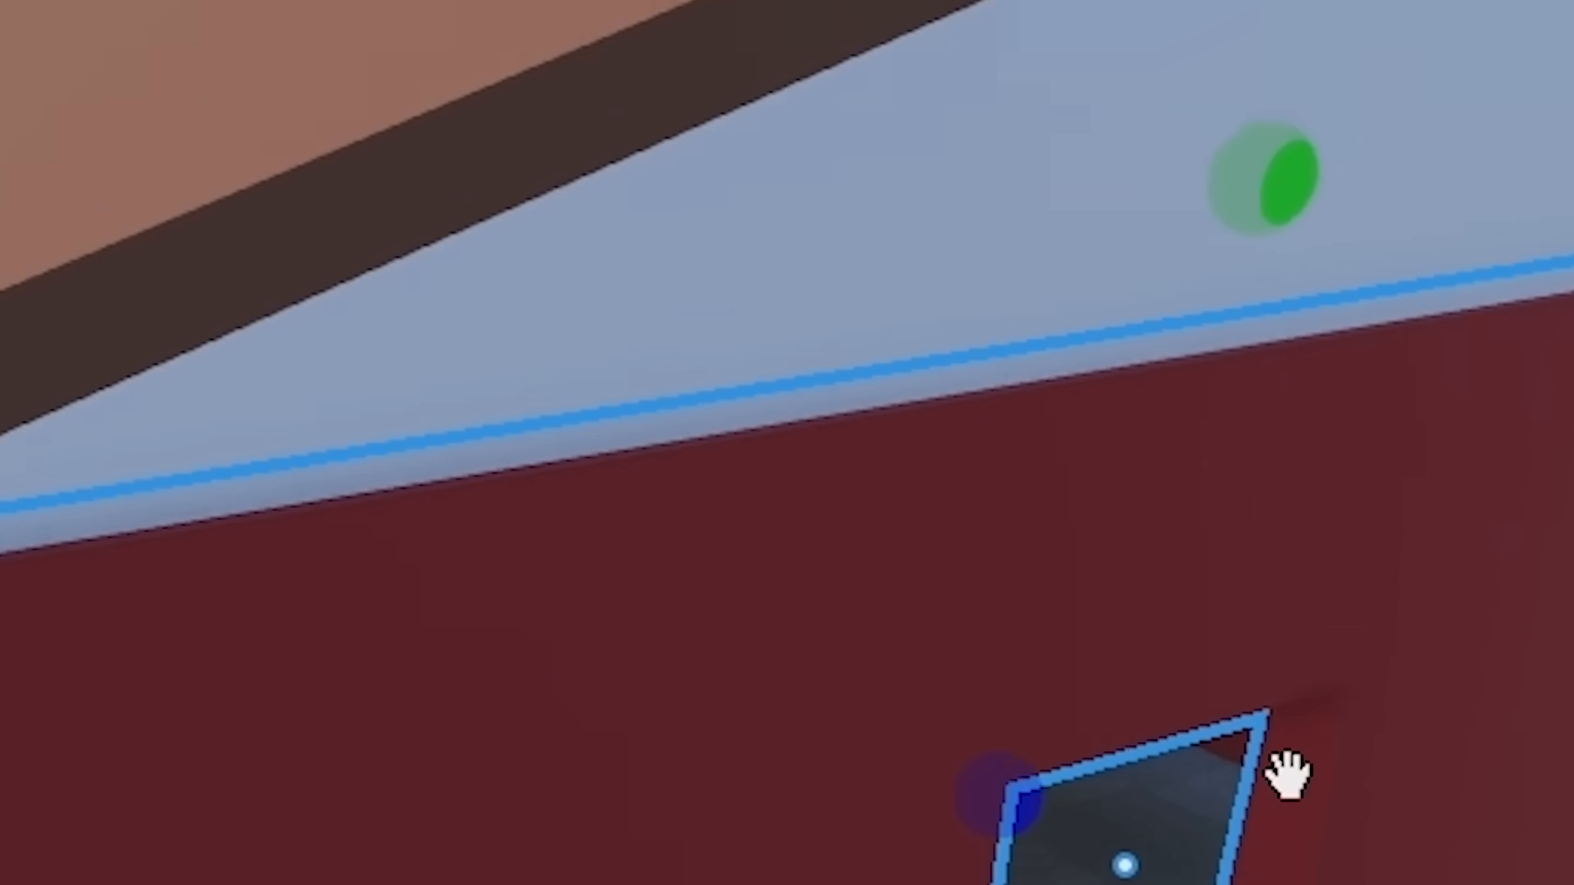
{"action": "right_click_drag", "start_coordinate": [1290, 773], "coordinate": [1393, 844]}
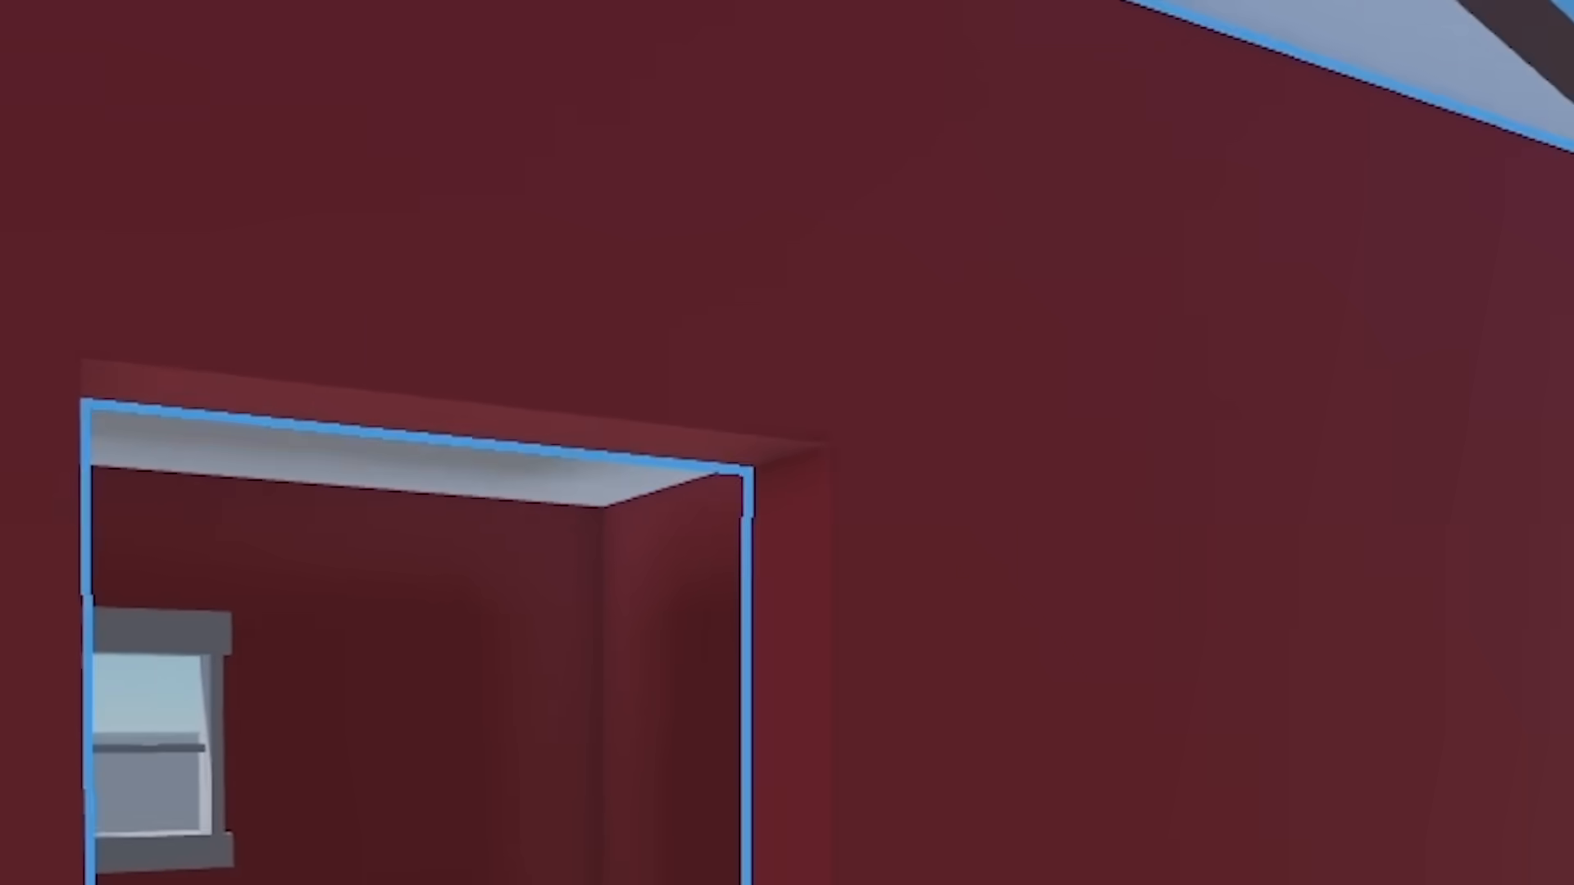
{"action": "right_click_drag", "start_coordinate": [787, 443], "coordinate": [869, 443]}
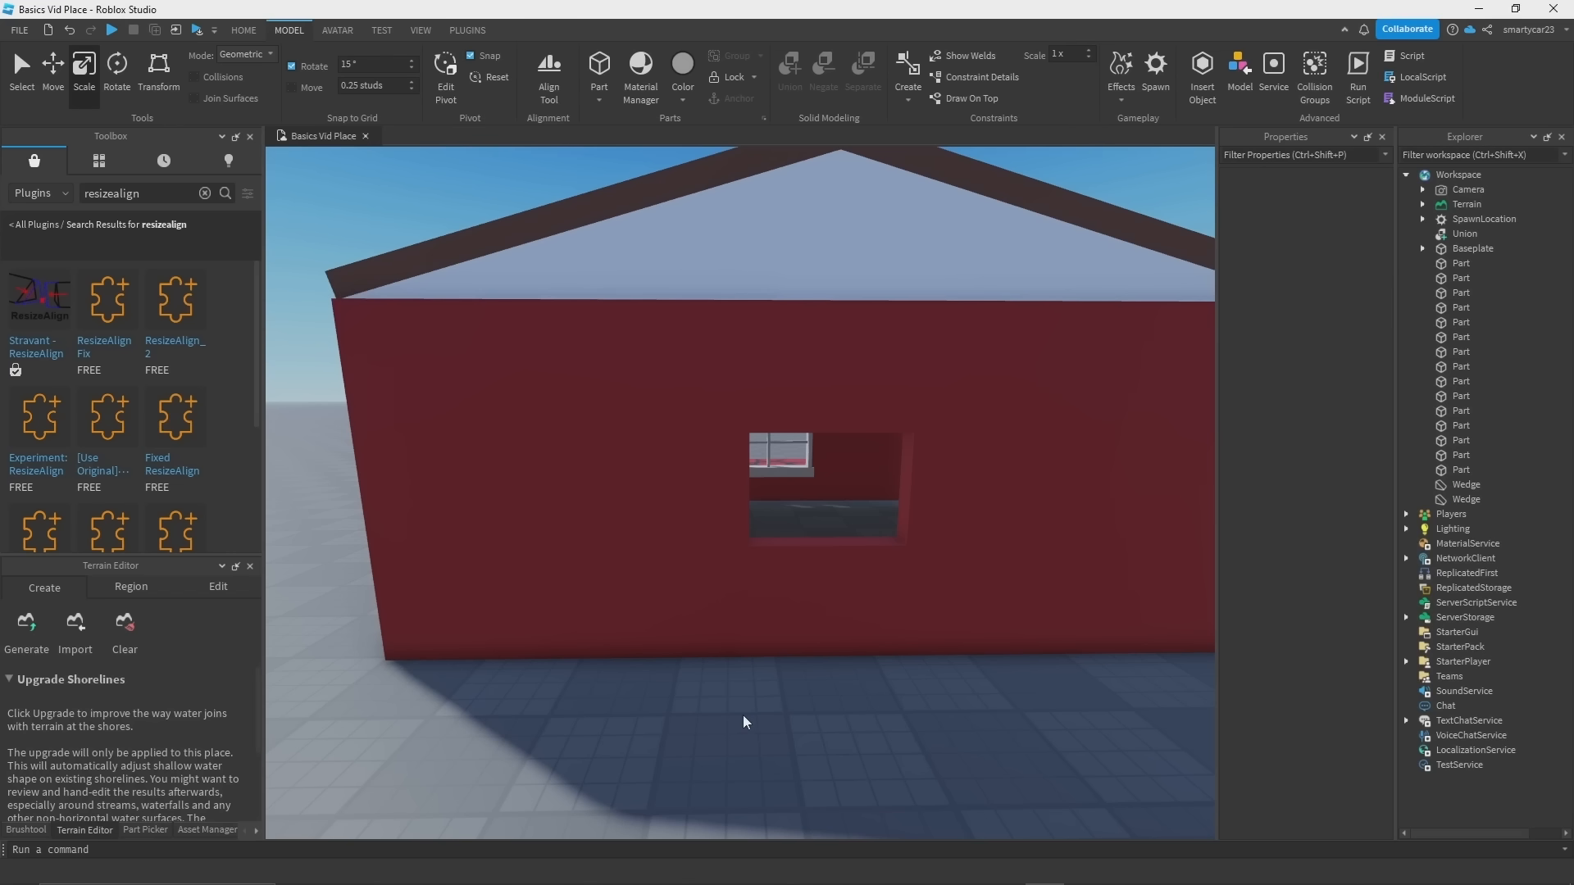
Step: Examine the new opening in the rear wall from several angles and distances, looking through it into the house
{"action": "right_click_drag", "start_coordinate": [759, 675], "coordinate": [776, 529]}
{"action": "scroll", "coordinate": [761, 558], "scroll_direction": "up", "scroll_amount": 2}
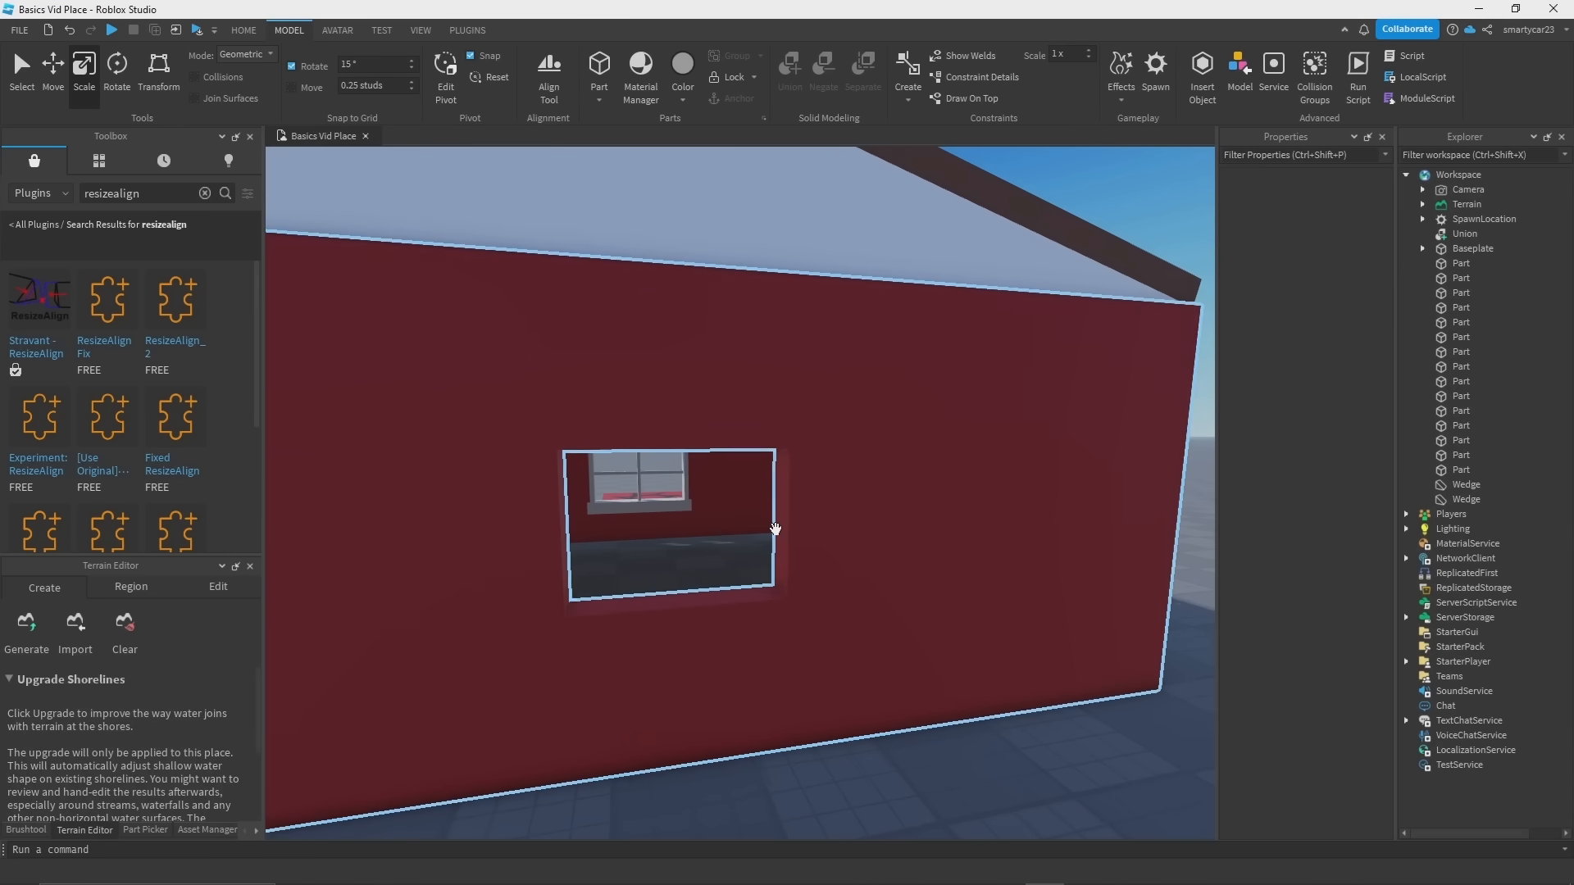
{"action": "scroll", "coordinate": [775, 529], "scroll_direction": "down", "scroll_amount": 5}
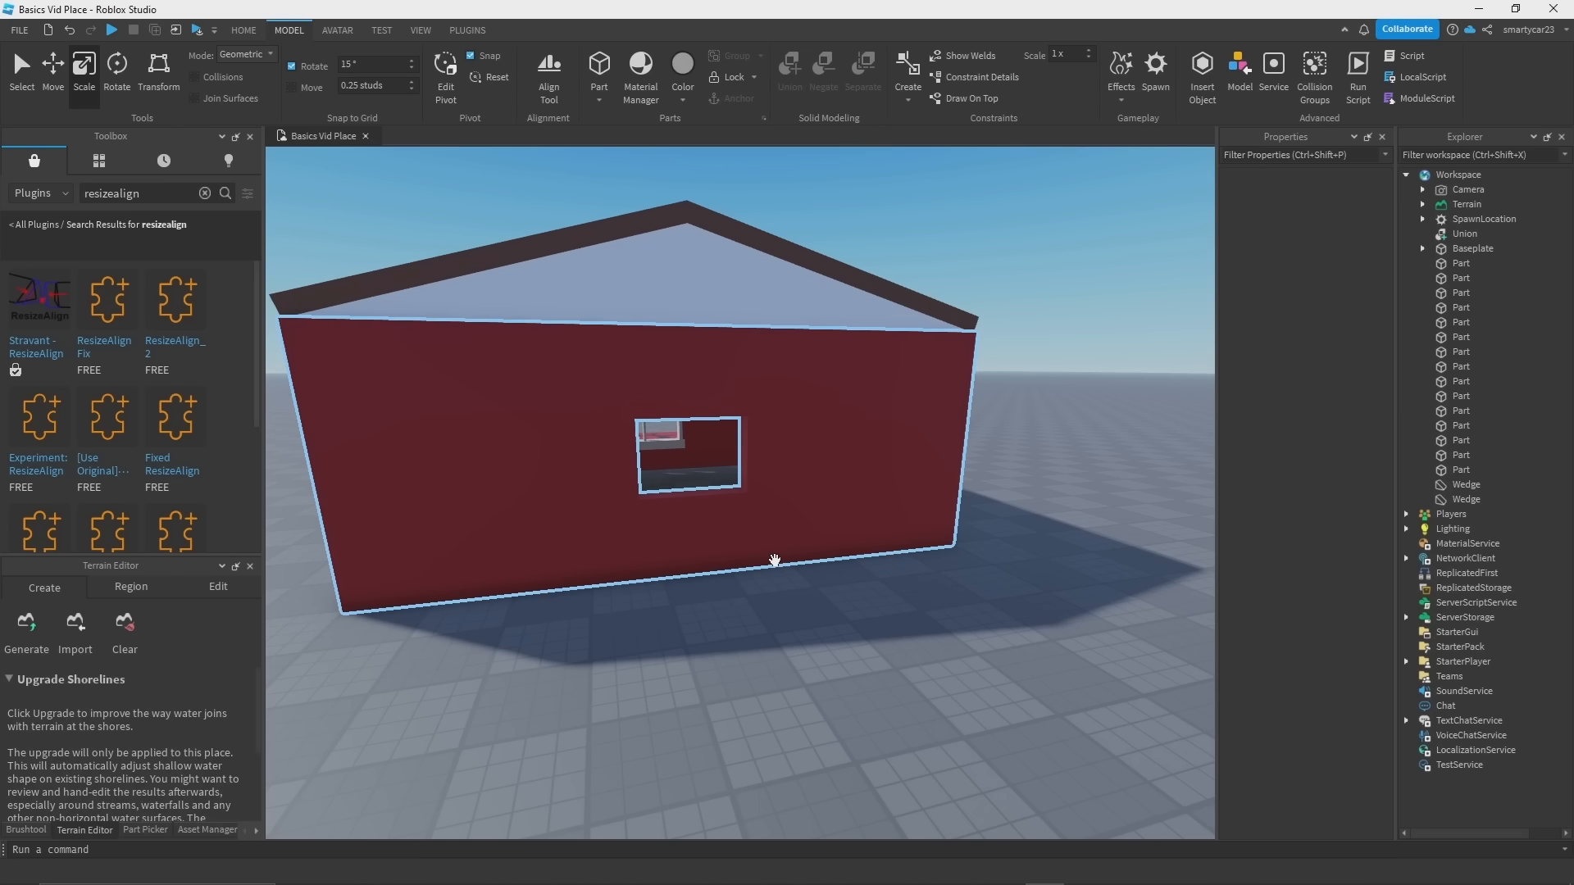
{"action": "key", "text": "w"}
{"action": "key", "text": "a"}
{"action": "right_click_drag", "start_coordinate": [773, 562], "coordinate": [735, 520]}
{"action": "key", "text": "w"}
{"action": "key", "text": "a"}
{"action": "key", "text": "d"}
{"action": "scroll", "coordinate": [734, 520], "scroll_direction": "down", "scroll_amount": 5}
{"action": "scroll", "coordinate": [734, 520], "scroll_direction": "up", "scroll_amount": 3}
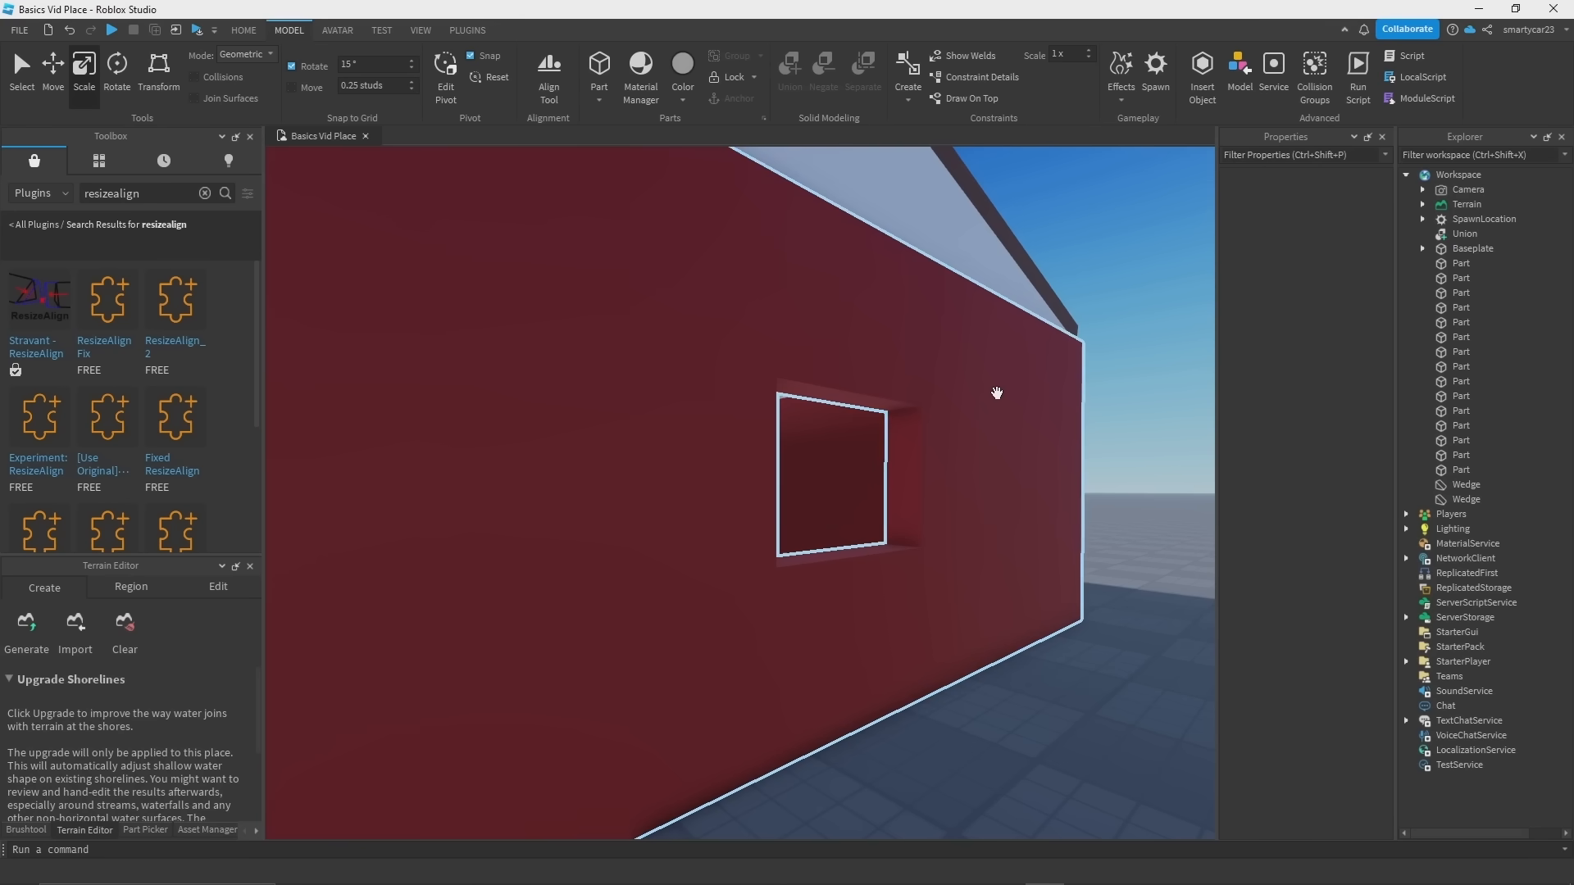
{"action": "right_click_drag", "start_coordinate": [1005, 387], "coordinate": [984, 387]}
{"action": "scroll", "coordinate": [815, 688], "scroll_direction": "down", "scroll_amount": 4}
{"action": "scroll", "coordinate": [789, 592], "scroll_direction": "up", "scroll_amount": 3}
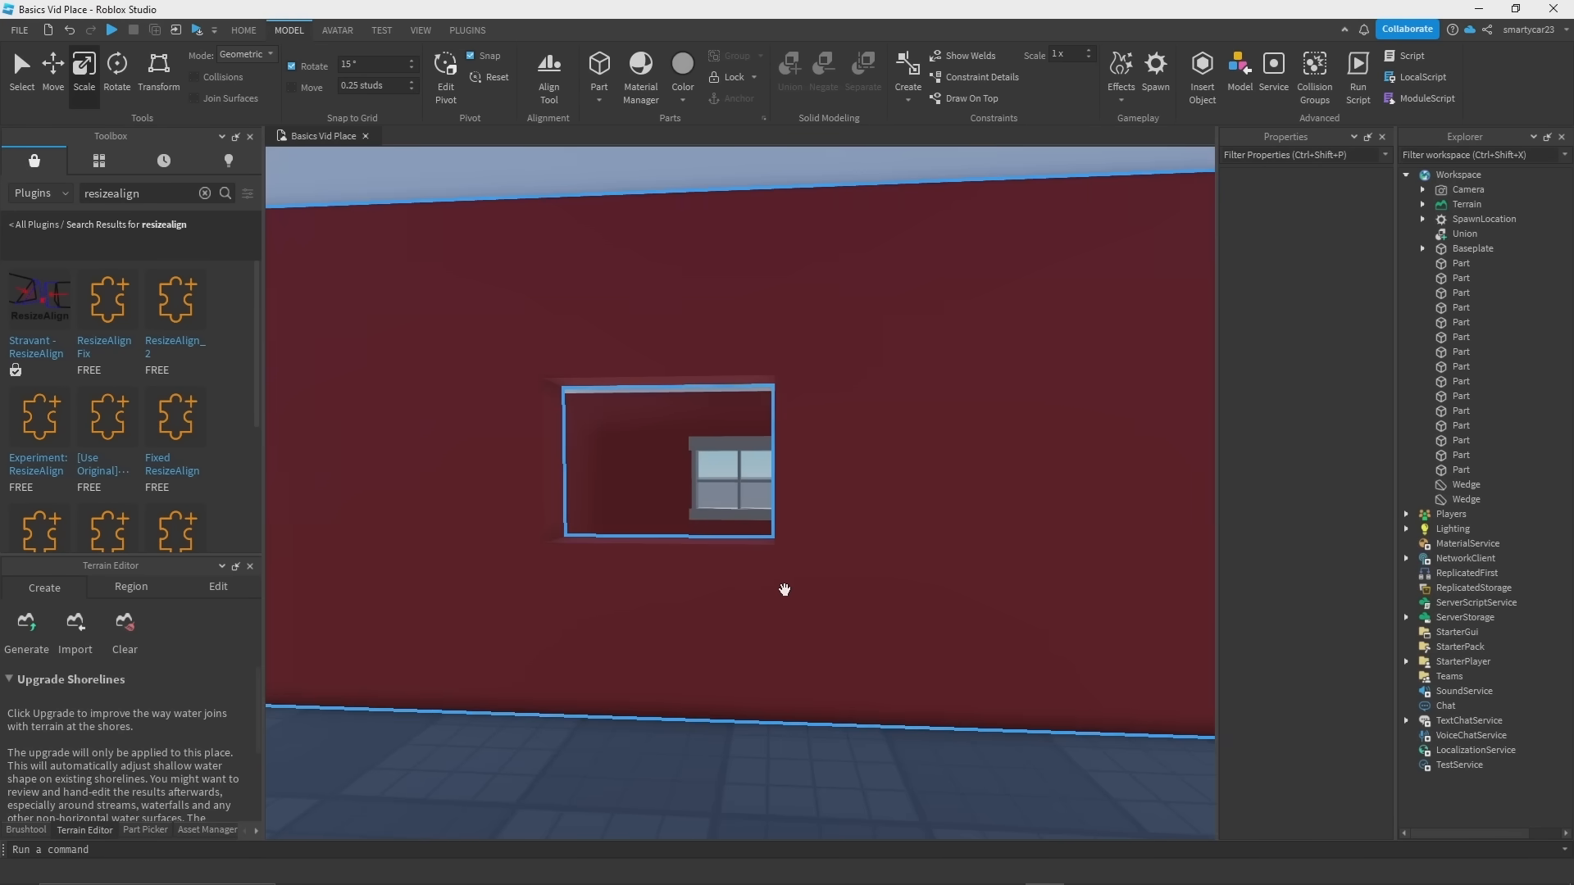
{"action": "right_click_drag", "start_coordinate": [653, 373], "coordinate": [1097, 506]}
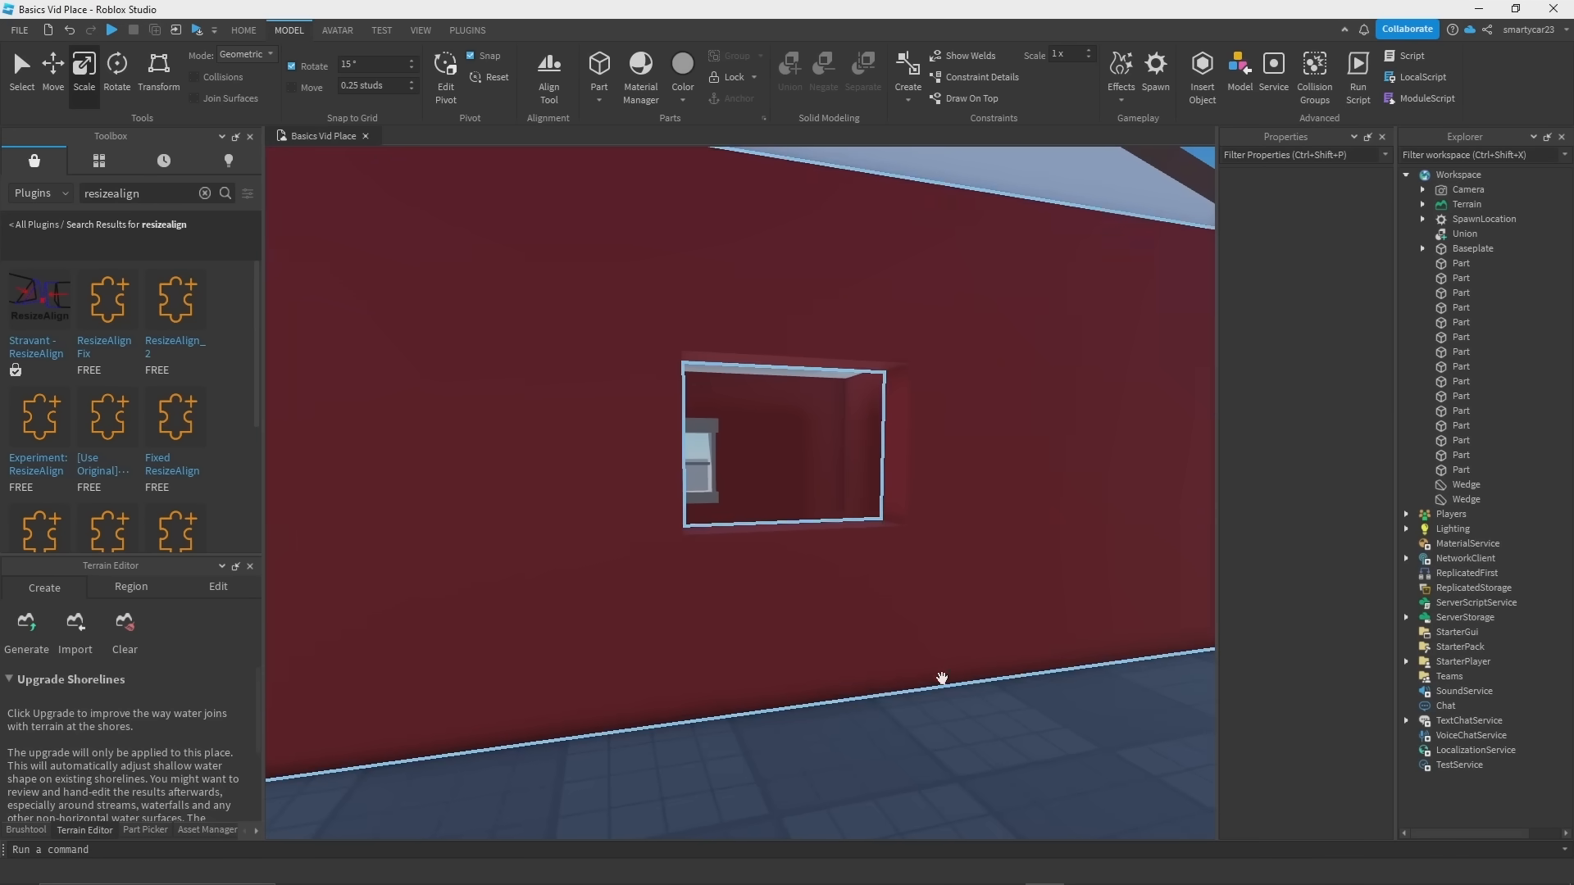
Step: Set the CollisionFidelity of the rear wall union to the precise decomposition option
{"action": "left_click", "coordinate": [953, 602]}
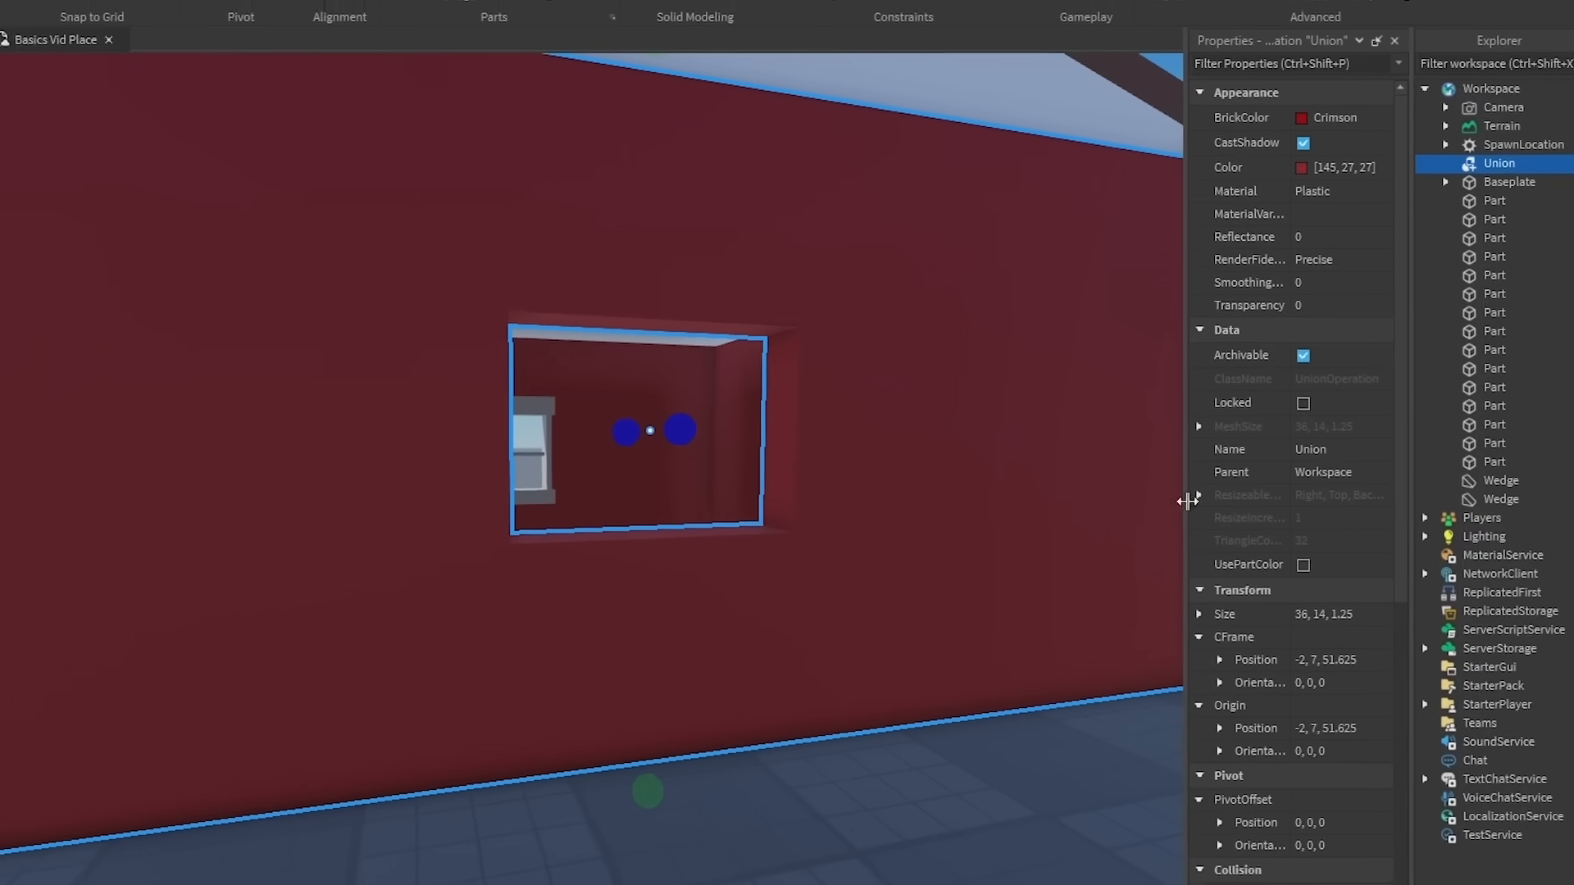
{"action": "left_click", "coordinate": [1255, 871]}
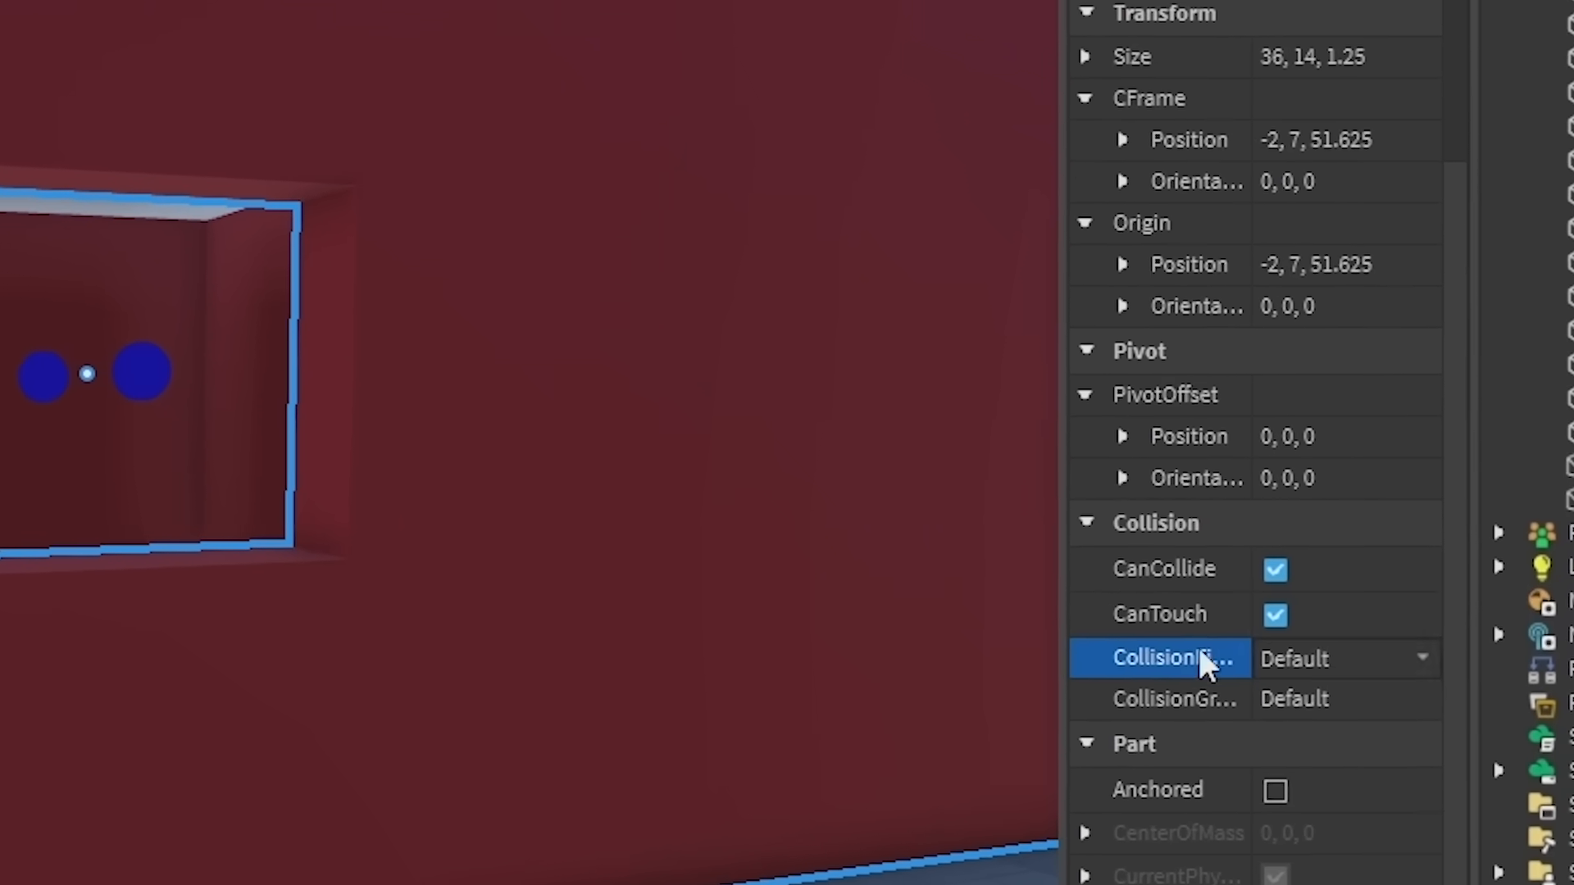
{"action": "left_click", "coordinate": [1298, 873]}
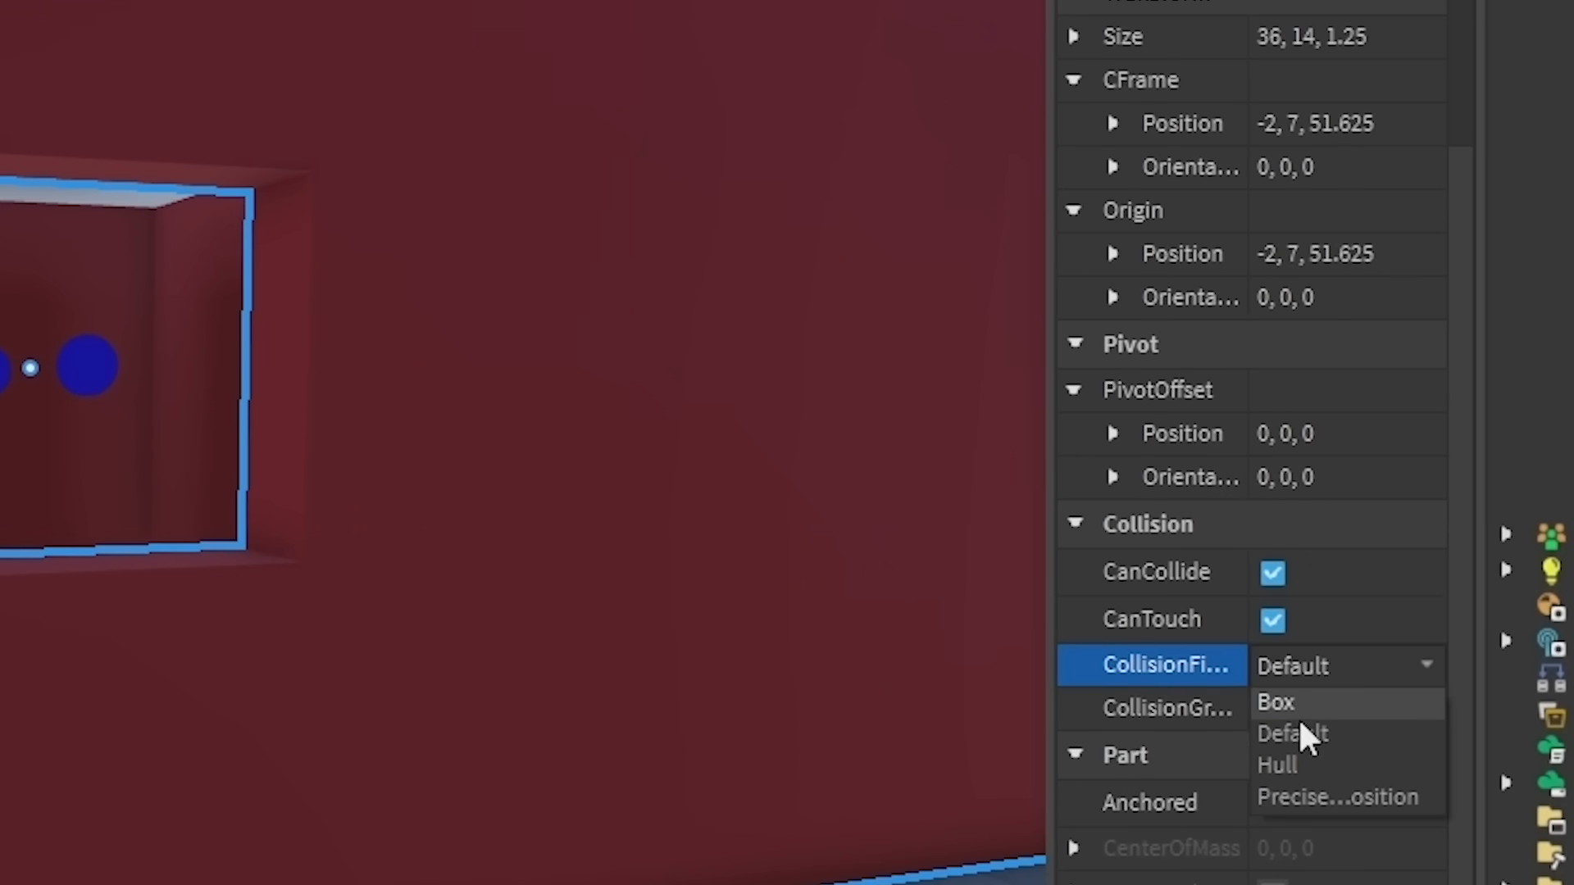
{"action": "left_click", "coordinate": [1386, 800]}
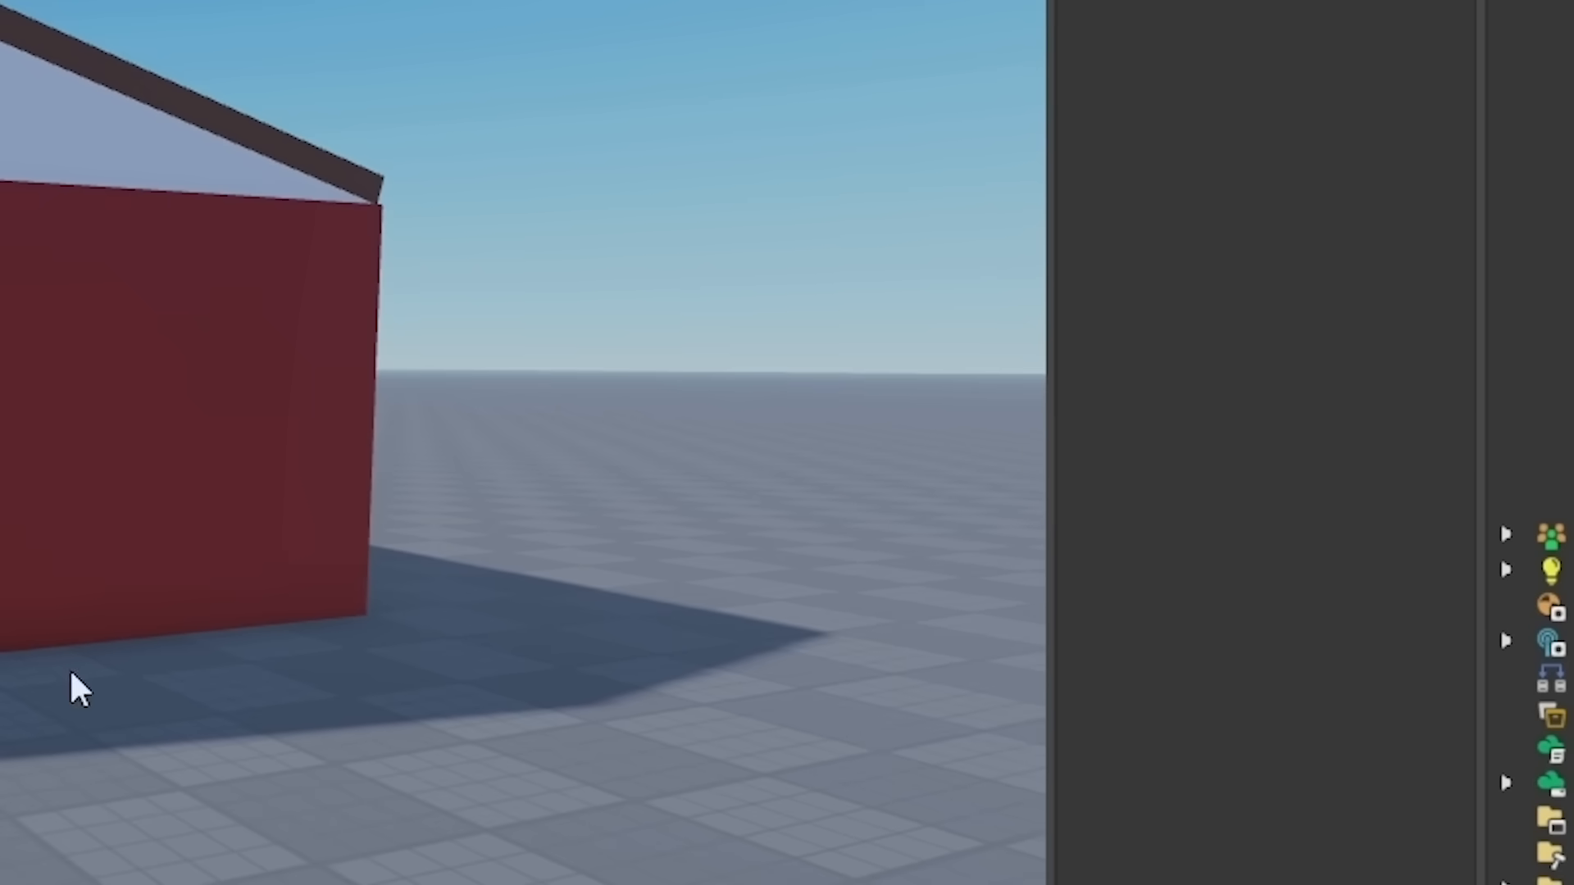
Step: Examine the rear wall's opening up close and from afar, and go around the house to the framed window side
{"action": "scroll", "coordinate": [72, 675], "scroll_direction": "up", "scroll_amount": 3}
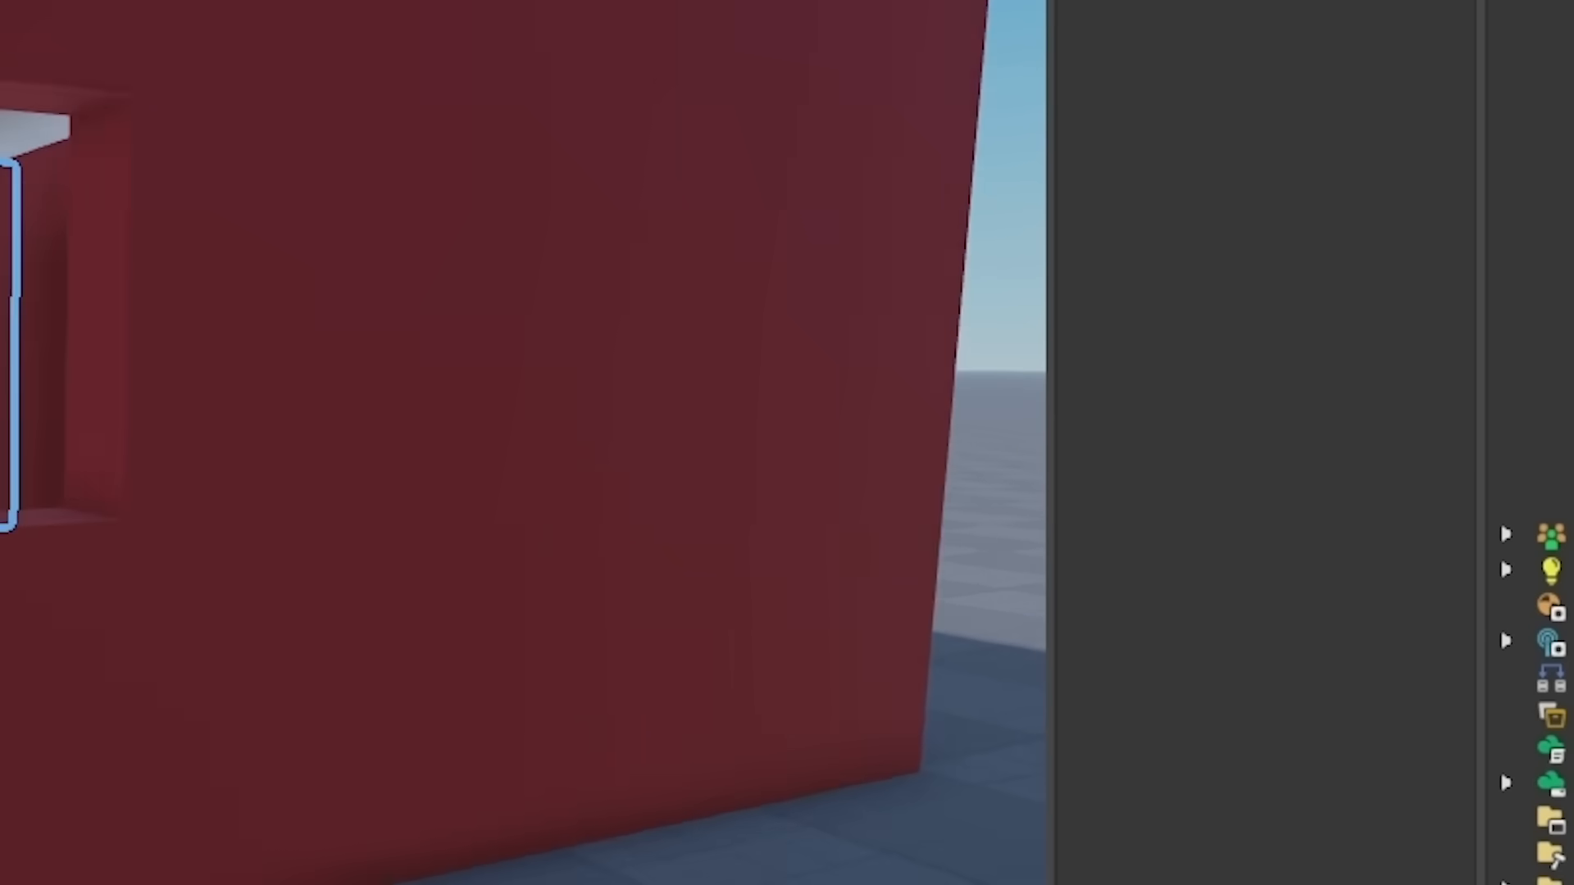
{"action": "scroll", "coordinate": [73, 675], "scroll_direction": "down", "scroll_amount": 3}
{"action": "mouse_move", "coordinate": [73, 675]}
{"action": "right_mouse_down"}
{"action": "mouse_move", "coordinate": [72, 738]}
{"action": "mouse_move", "coordinate": [72, 674]}
{"action": "right_mouse_up"}
{"action": "scroll", "coordinate": [72, 675], "scroll_direction": "up", "scroll_amount": 3}
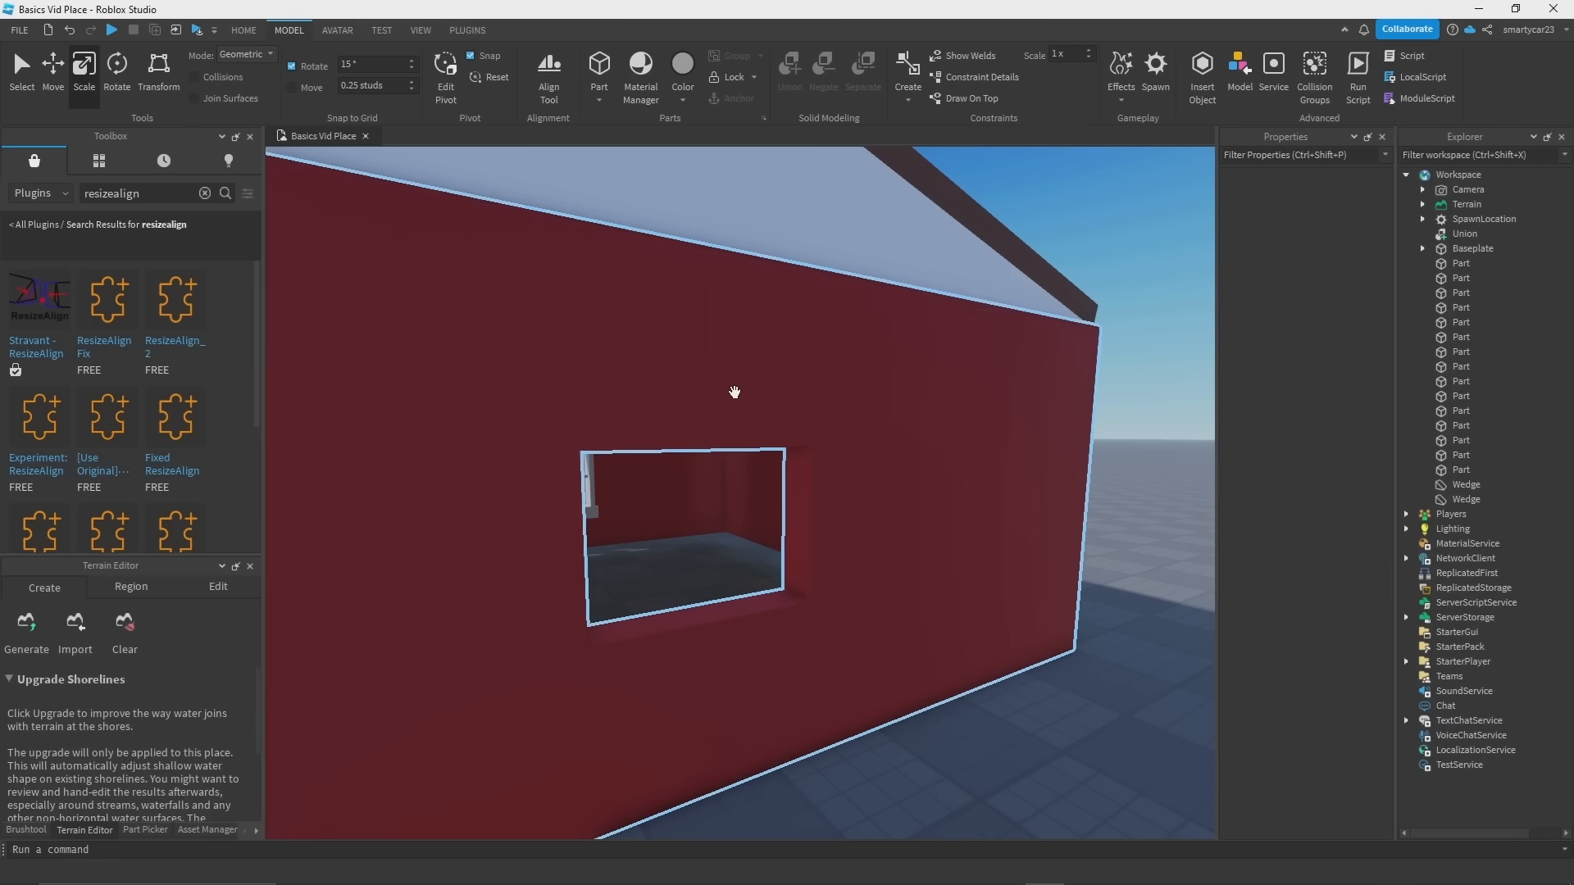
{"action": "scroll", "coordinate": [730, 385], "scroll_direction": "down", "scroll_amount": 10}
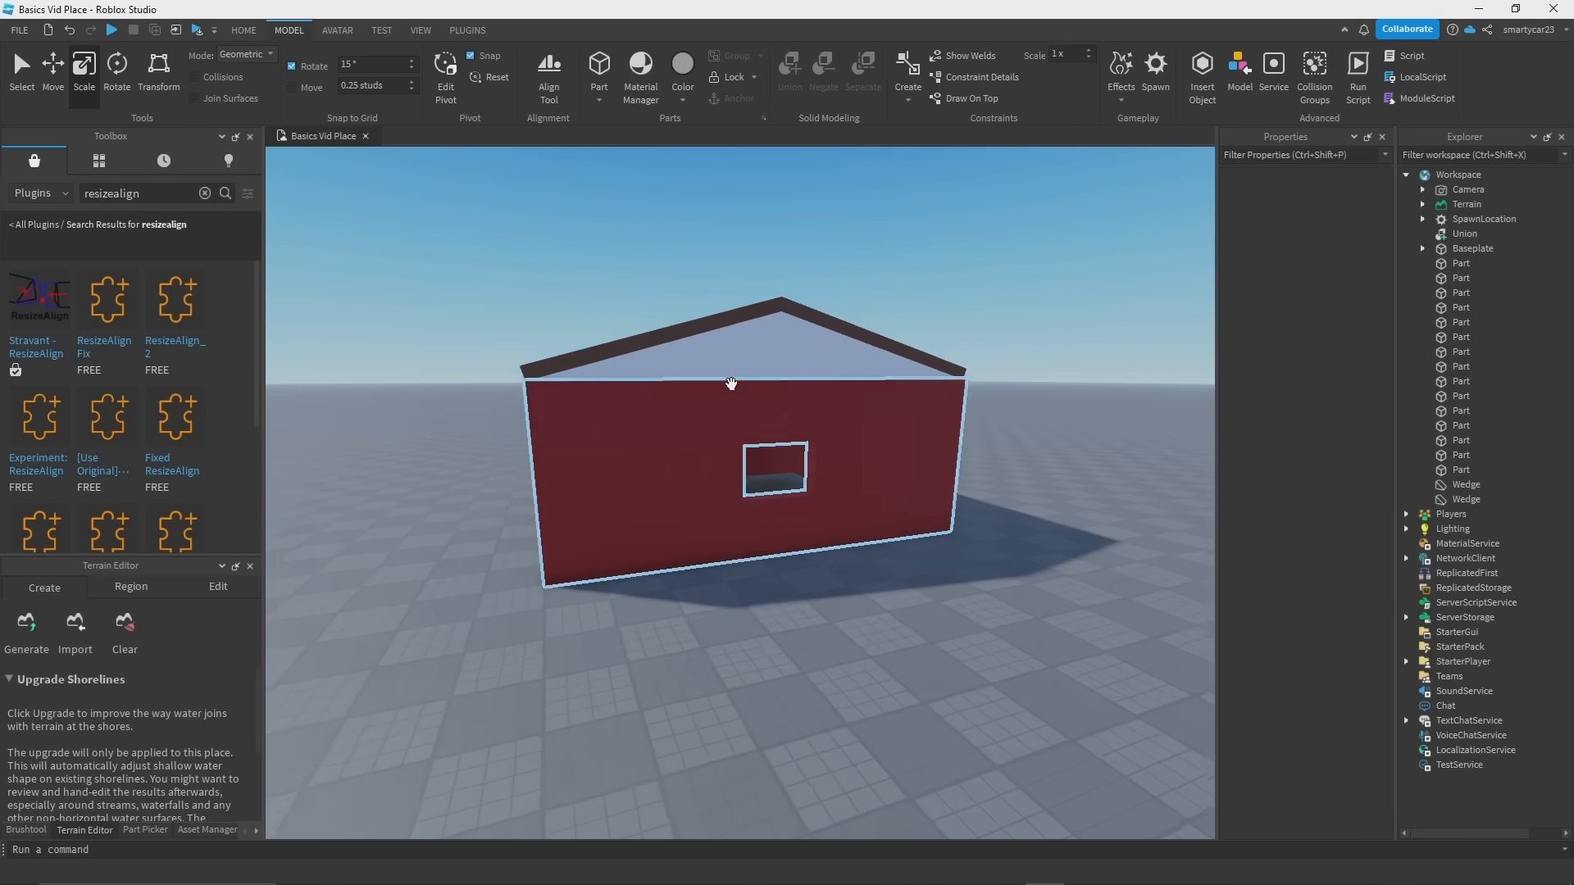
{"action": "right_click_drag", "start_coordinate": [730, 386], "coordinate": [826, 432]}
{"action": "scroll", "coordinate": [817, 390], "scroll_direction": "up", "scroll_amount": 10}
{"action": "scroll", "coordinate": [816, 390], "scroll_direction": "down", "scroll_amount": 10}
{"action": "scroll", "coordinate": [825, 433], "scroll_direction": "up", "scroll_amount": 8}
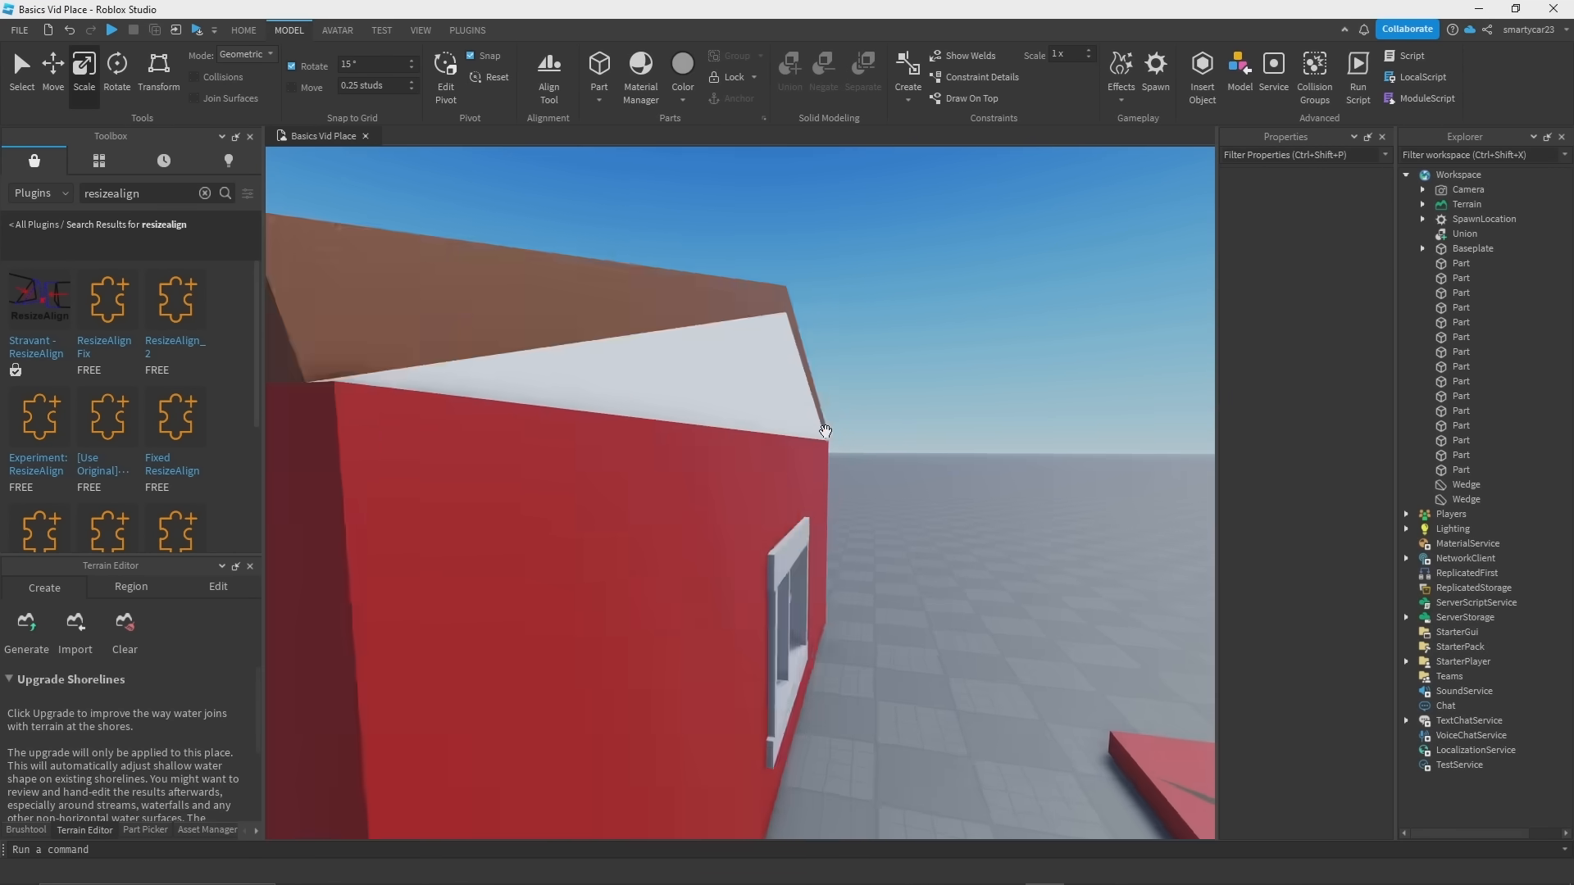
{"action": "scroll", "coordinate": [826, 432], "scroll_direction": "down", "scroll_amount": 10}
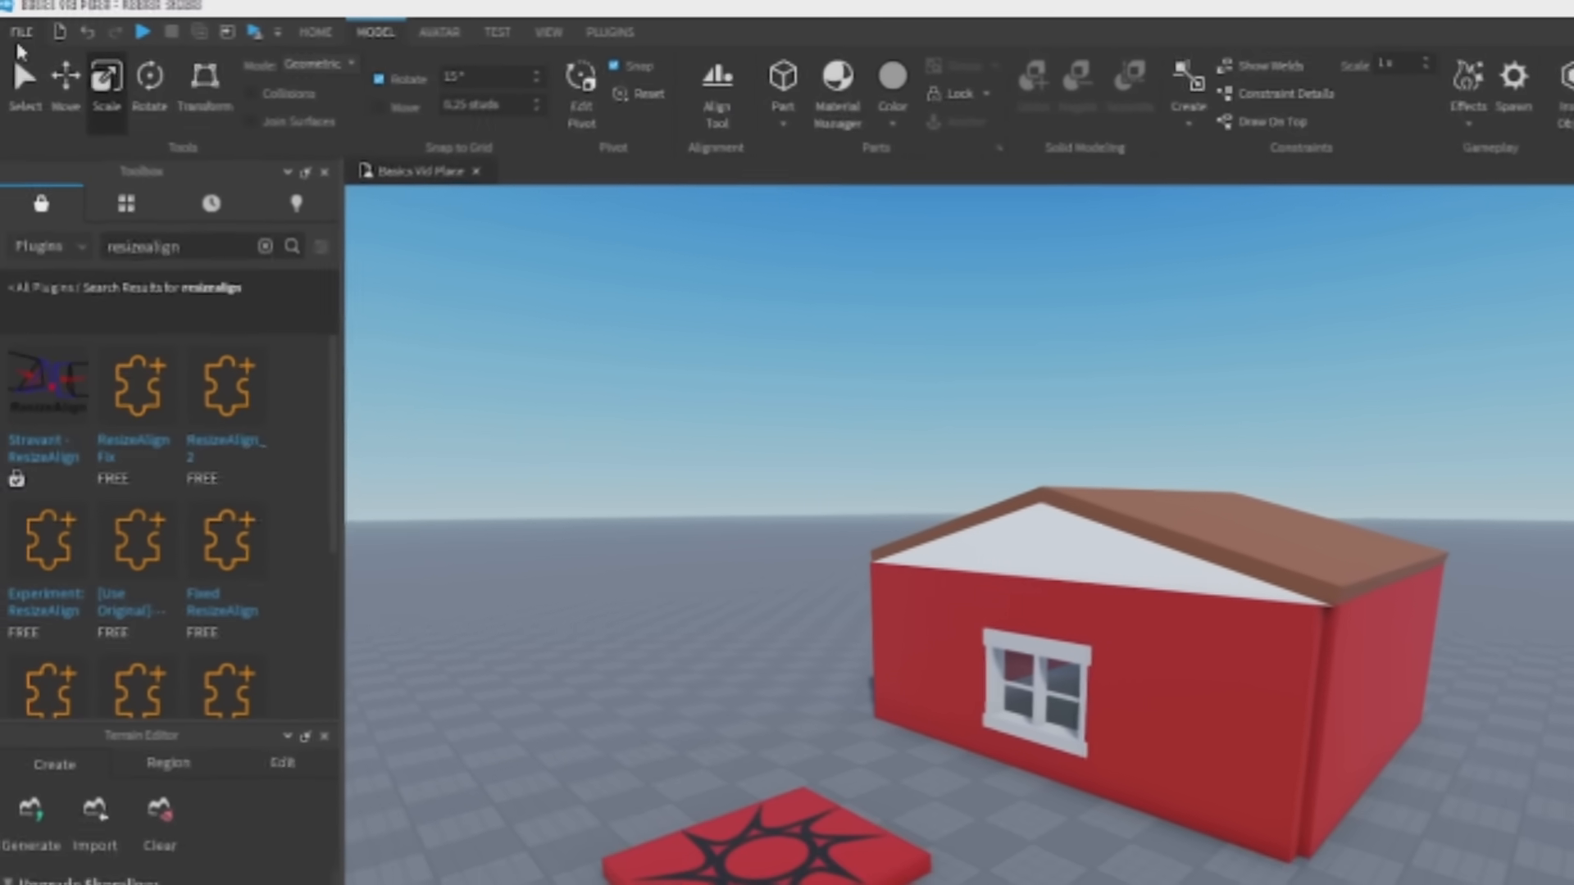
Step: Start publishing the place to Roblox as a new game named "Blah blah blah blah test"
{"action": "left_click", "coordinate": [20, 34]}
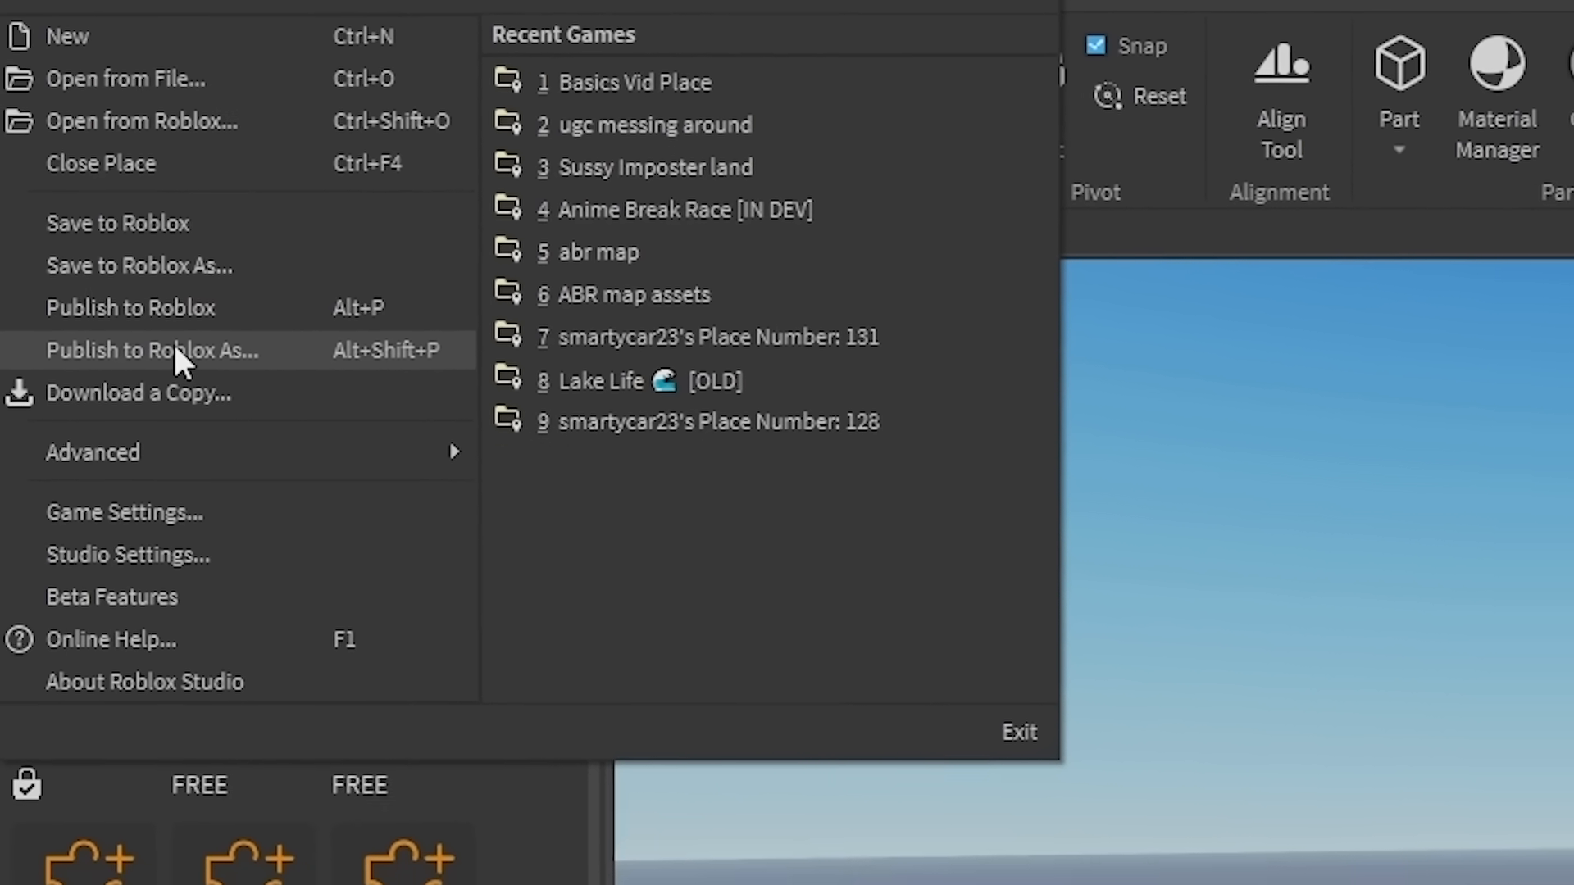
{"action": "left_click", "coordinate": [174, 350]}
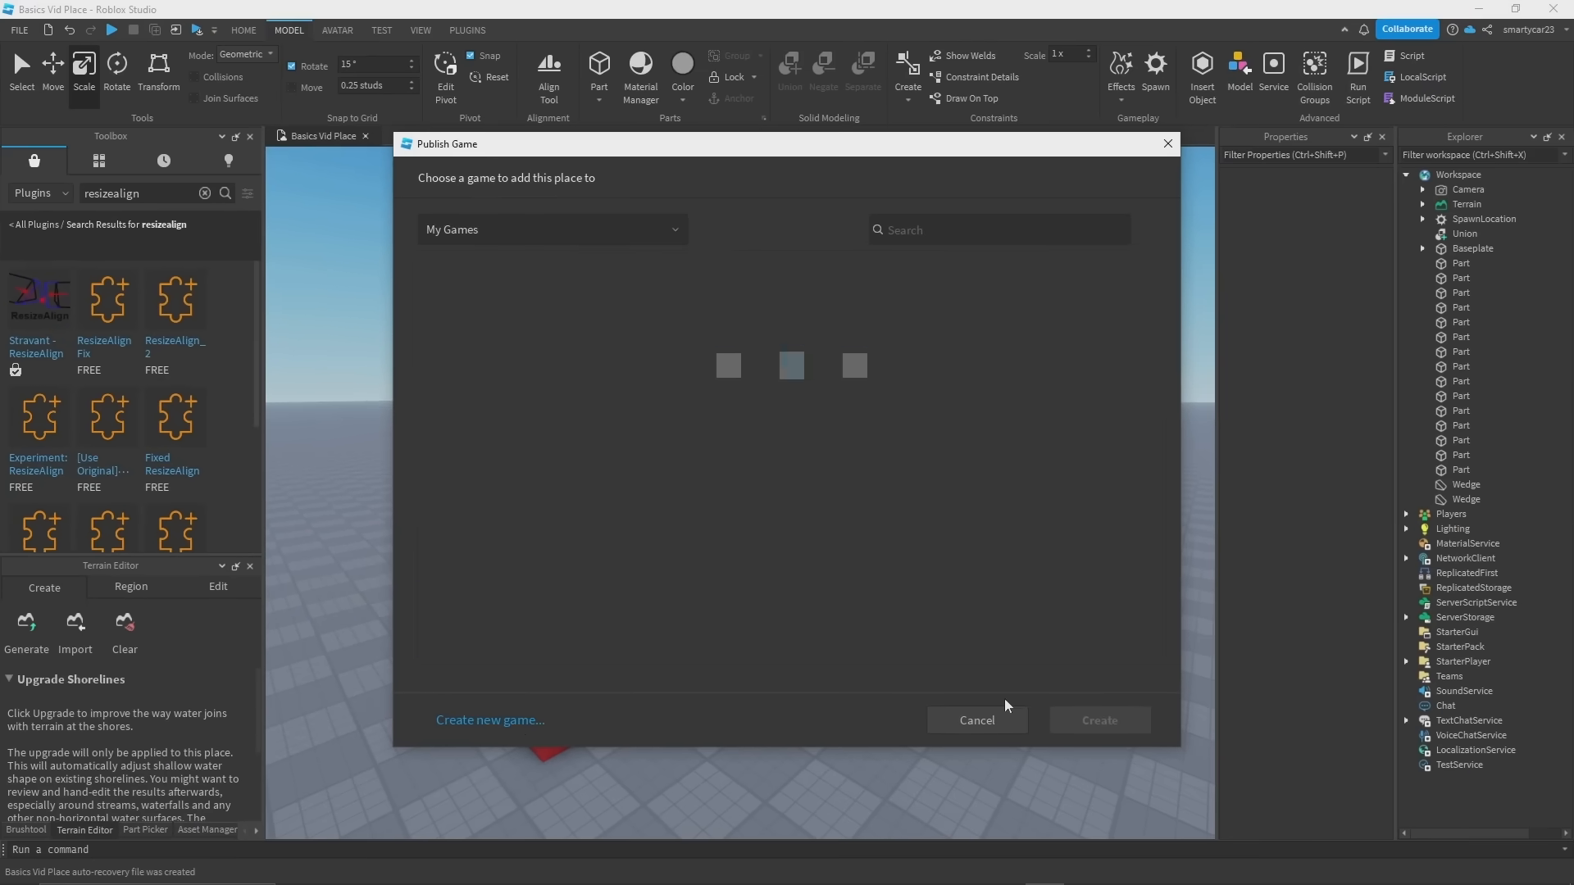
{"action": "left_click", "coordinate": [517, 724]}
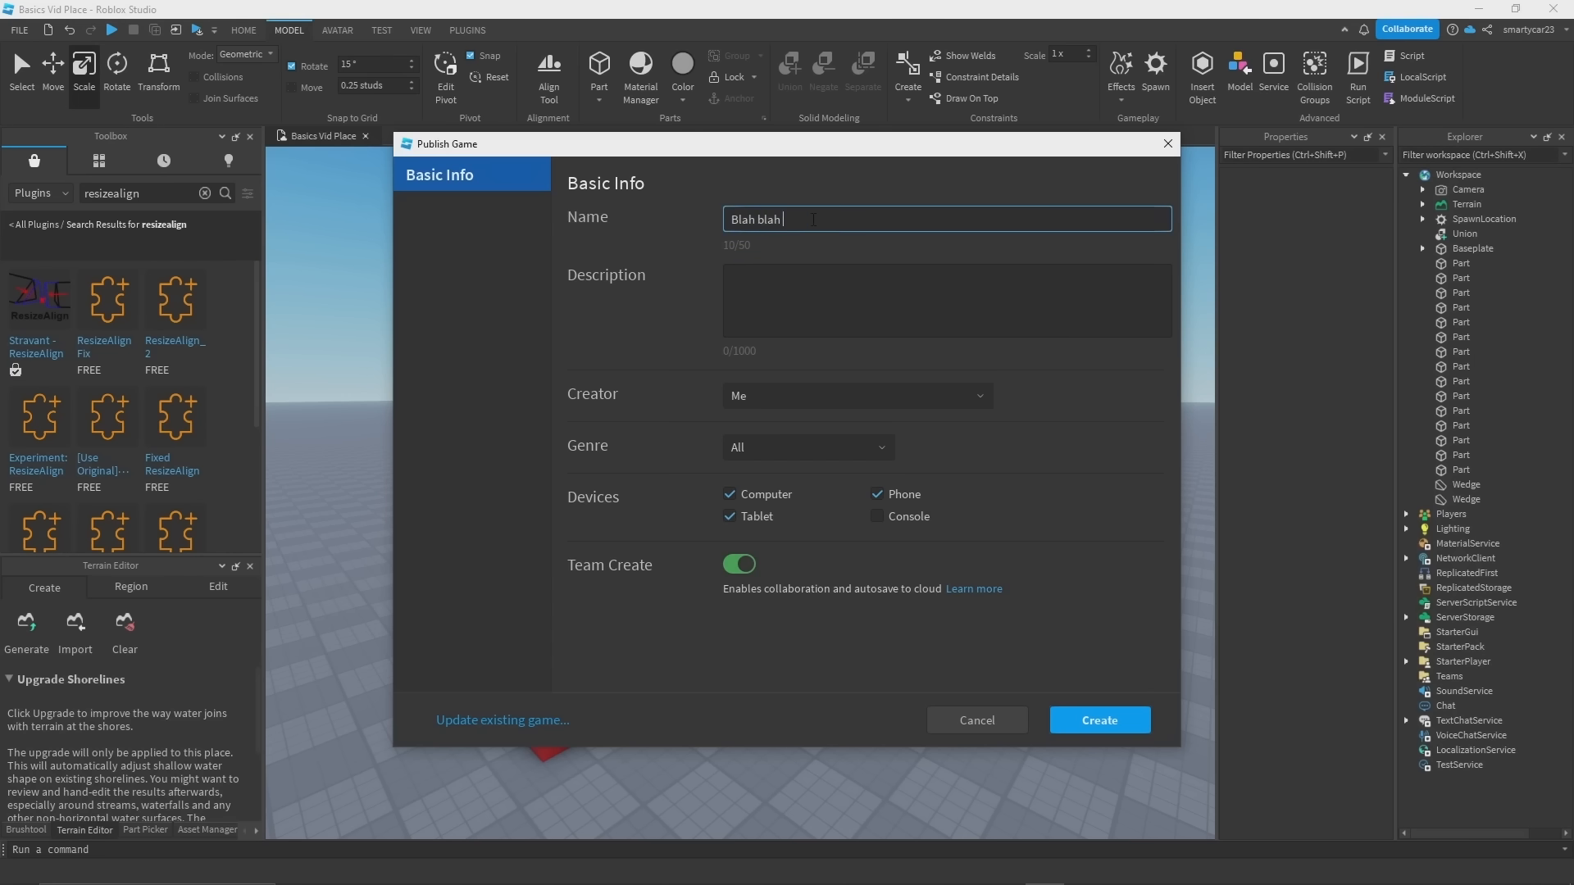
{"action": "type", "text": "ah test"}
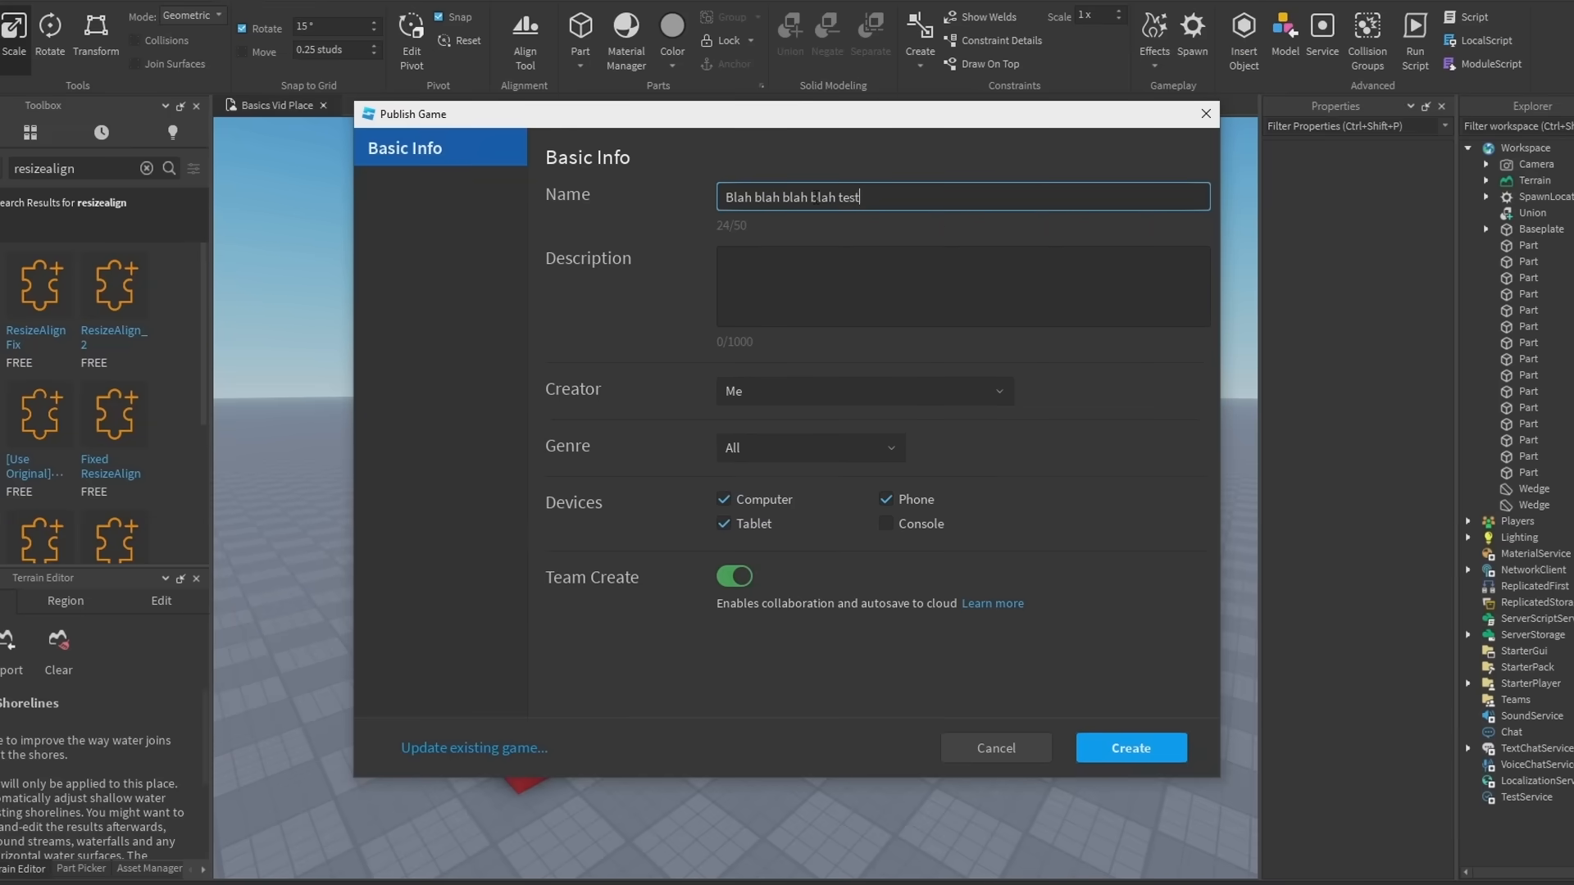
{"action": "key", "text": "ctrl+shift+Left"}
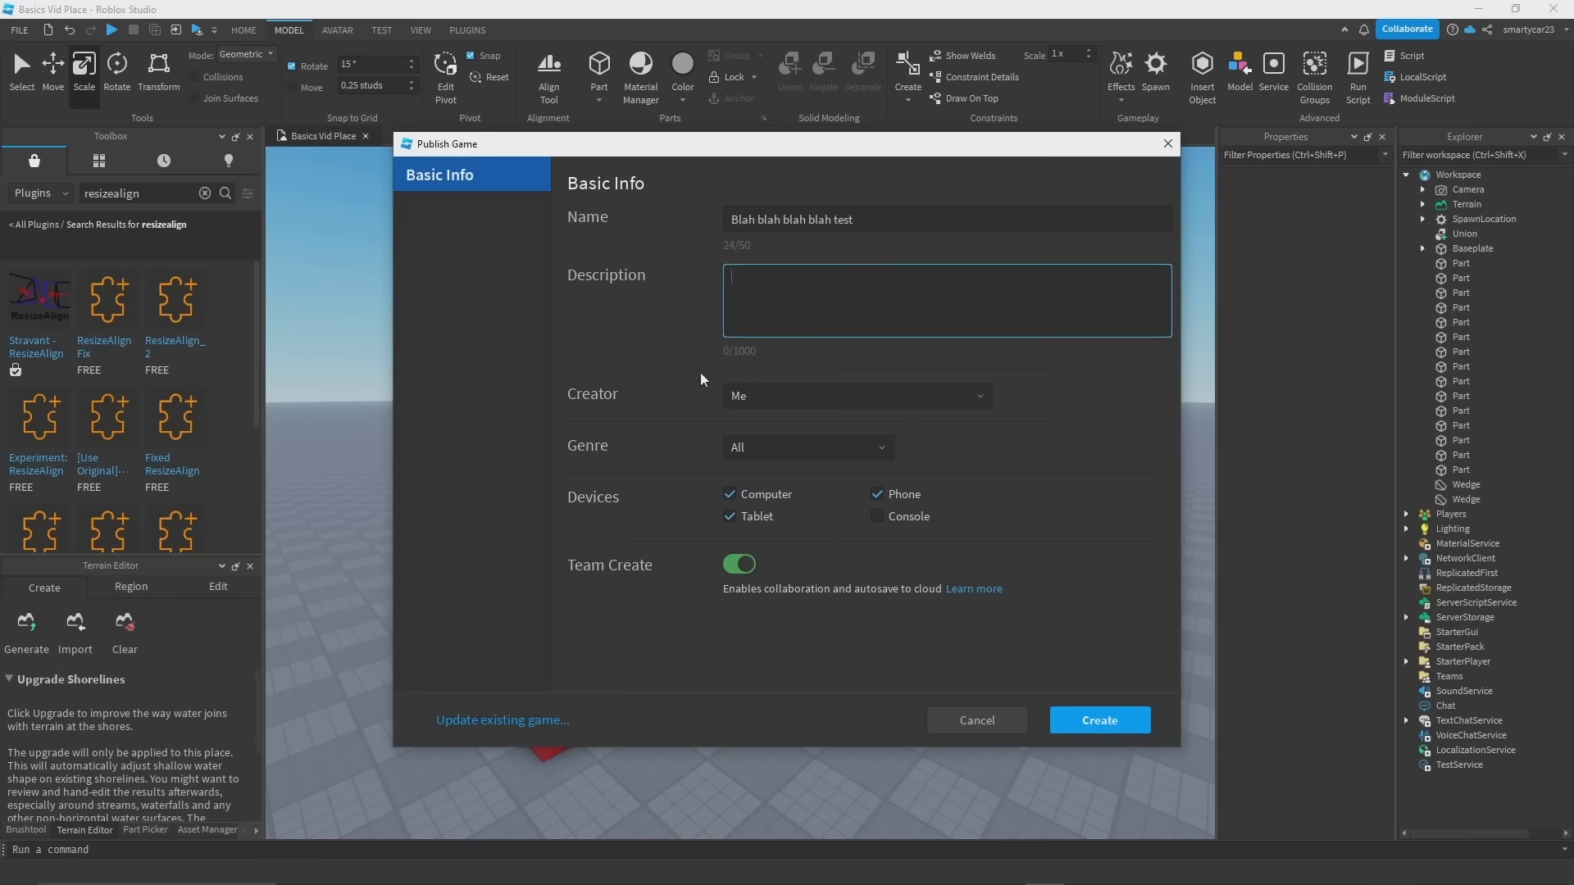
Step: Review the creator, genre and device options offered for the new game
{"action": "left_click", "coordinate": [740, 397]}
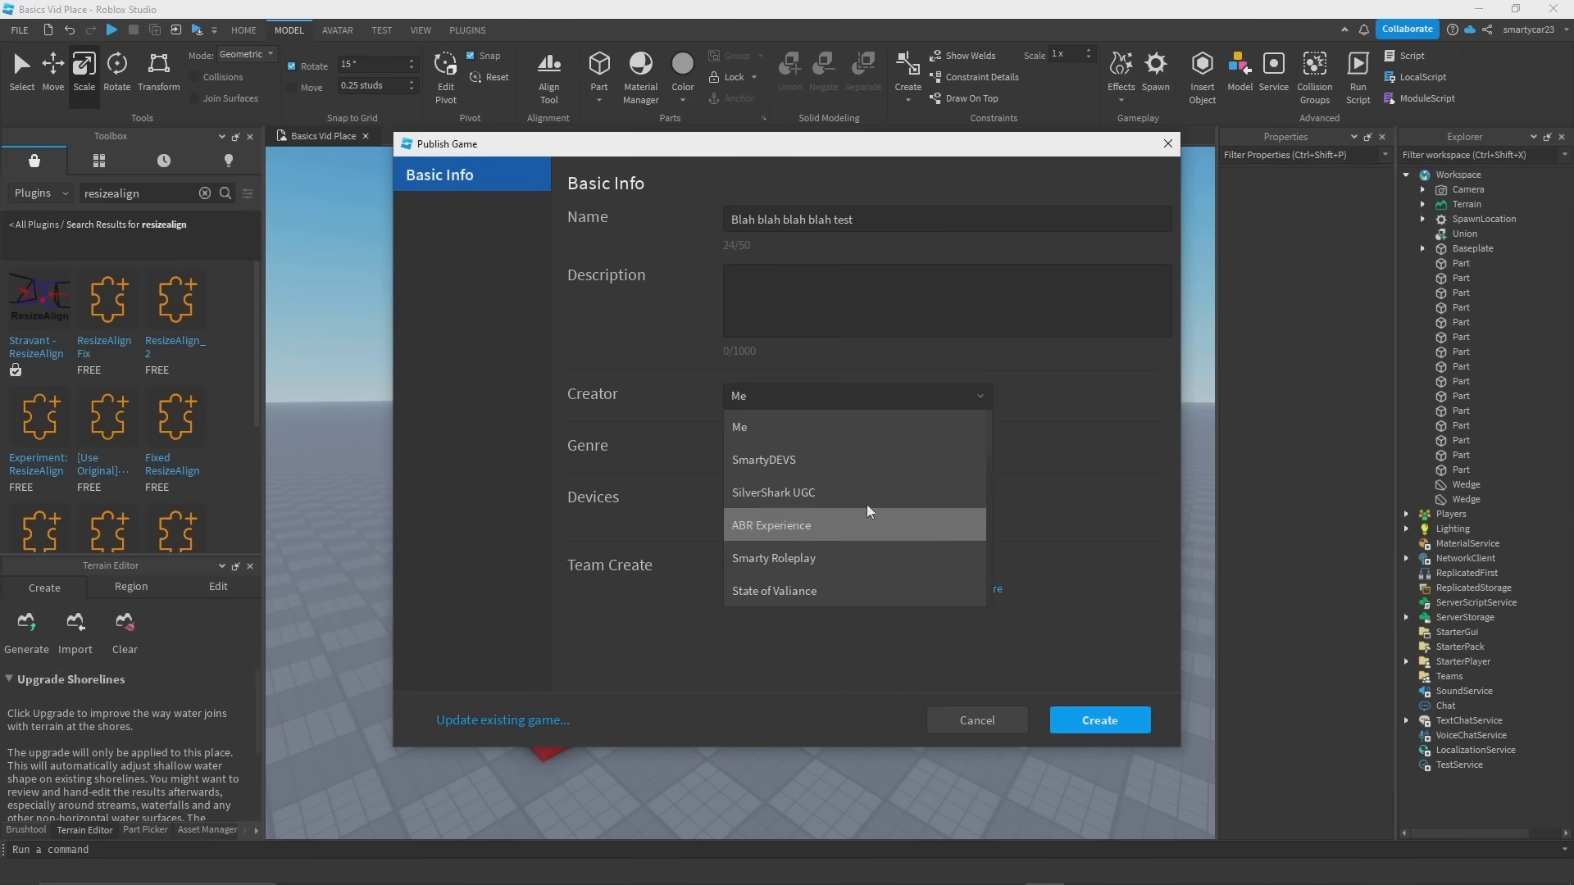
{"action": "scroll", "coordinate": [820, 500], "scroll_direction": "down", "scroll_amount": 5}
{"action": "scroll", "coordinate": [816, 484], "scroll_direction": "up", "scroll_amount": 5}
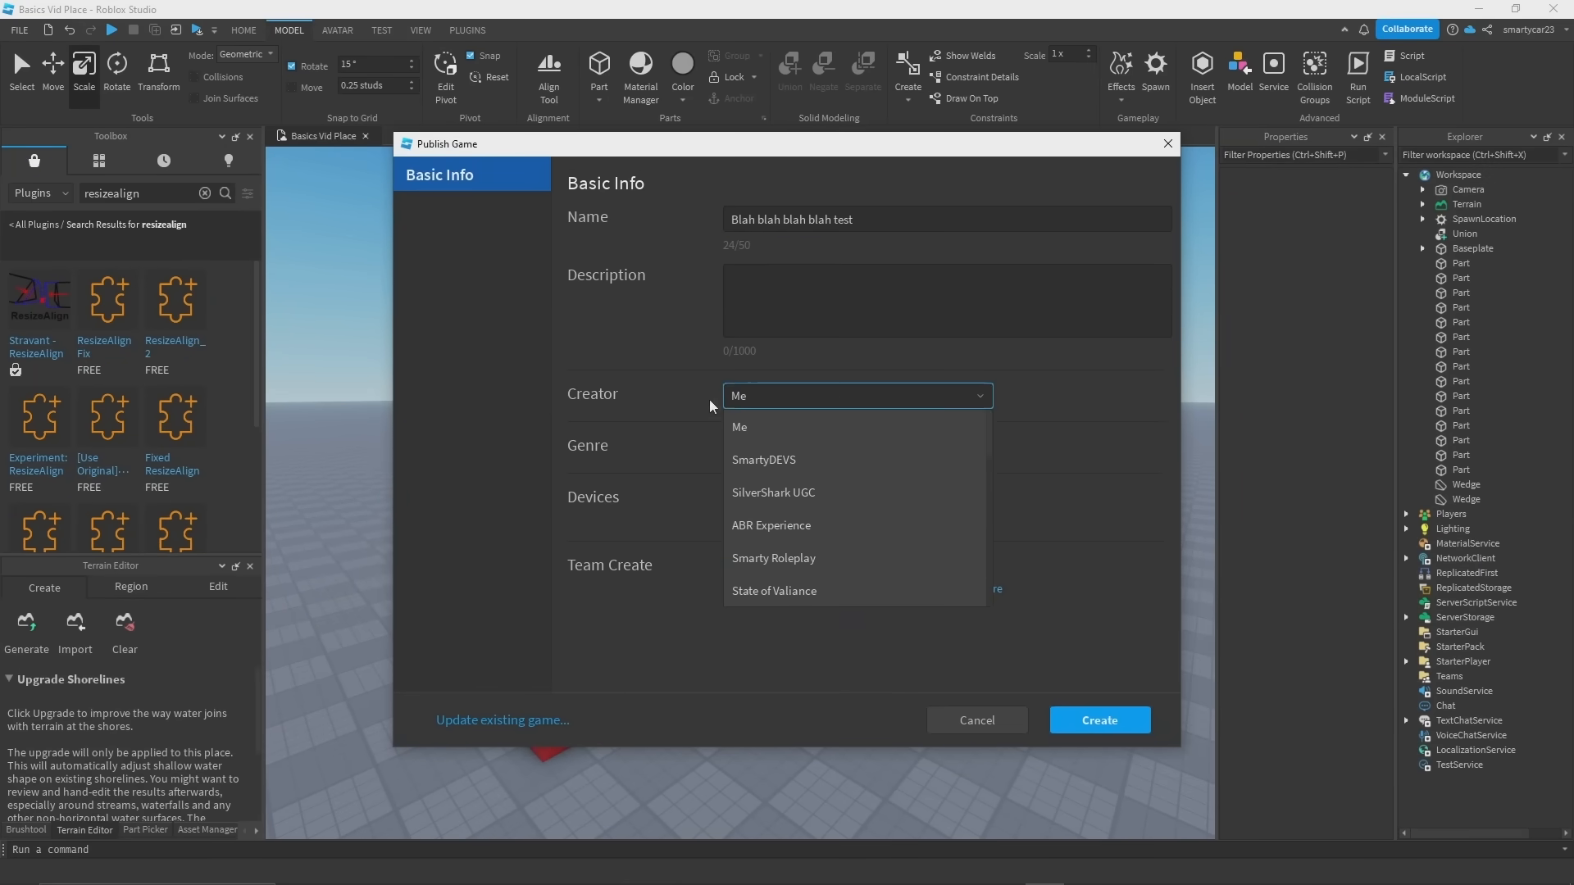
{"action": "left_click", "coordinate": [752, 399]}
{"action": "left_click", "coordinate": [781, 457]}
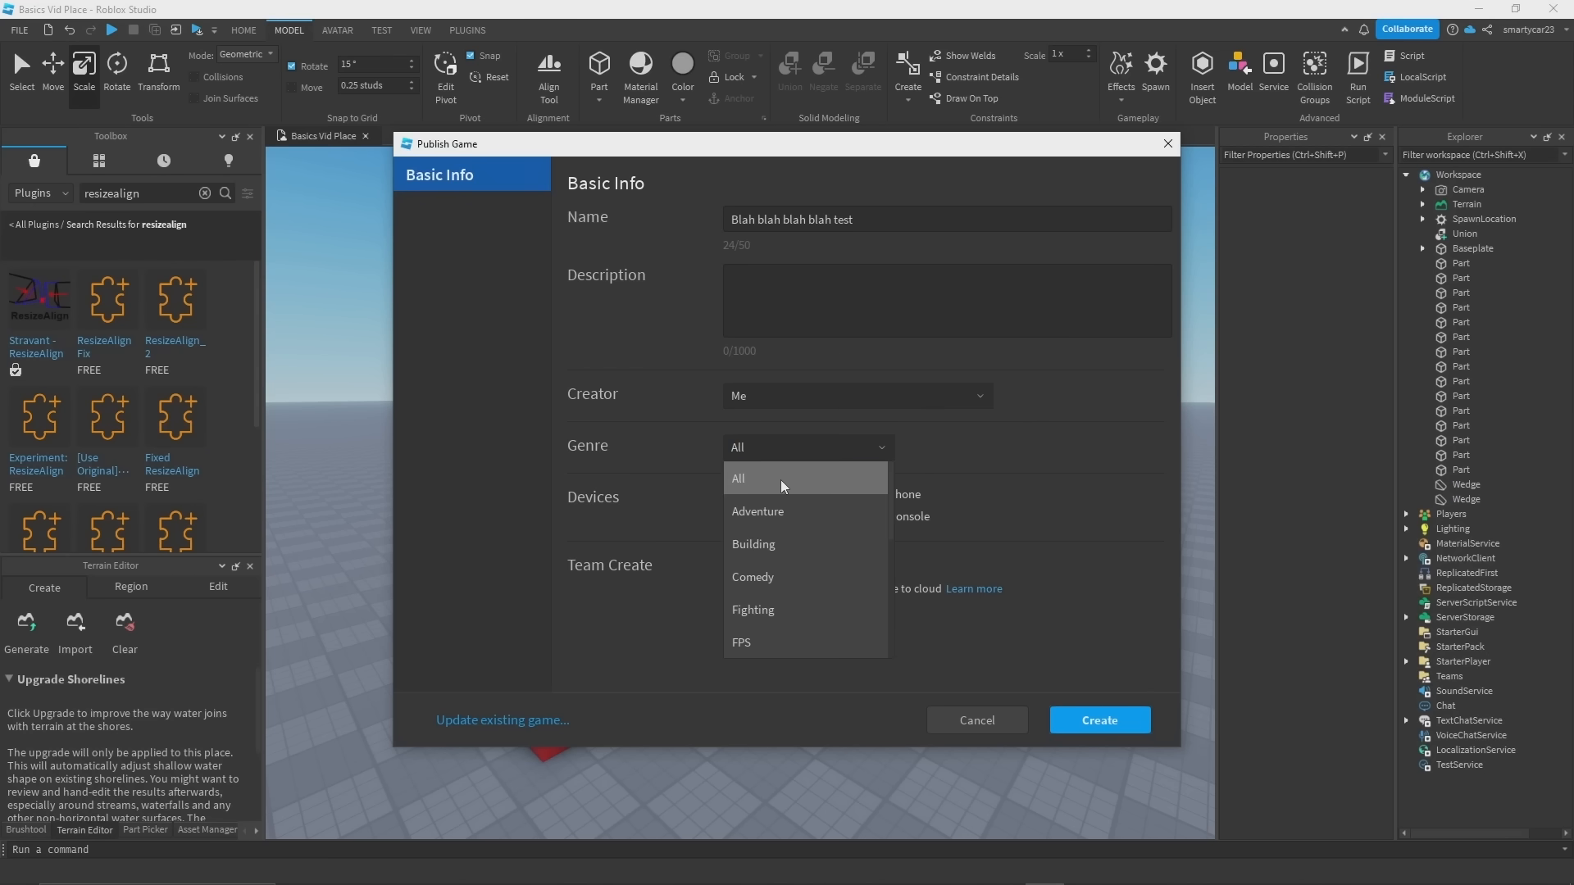
{"action": "left_click", "coordinate": [787, 453]}
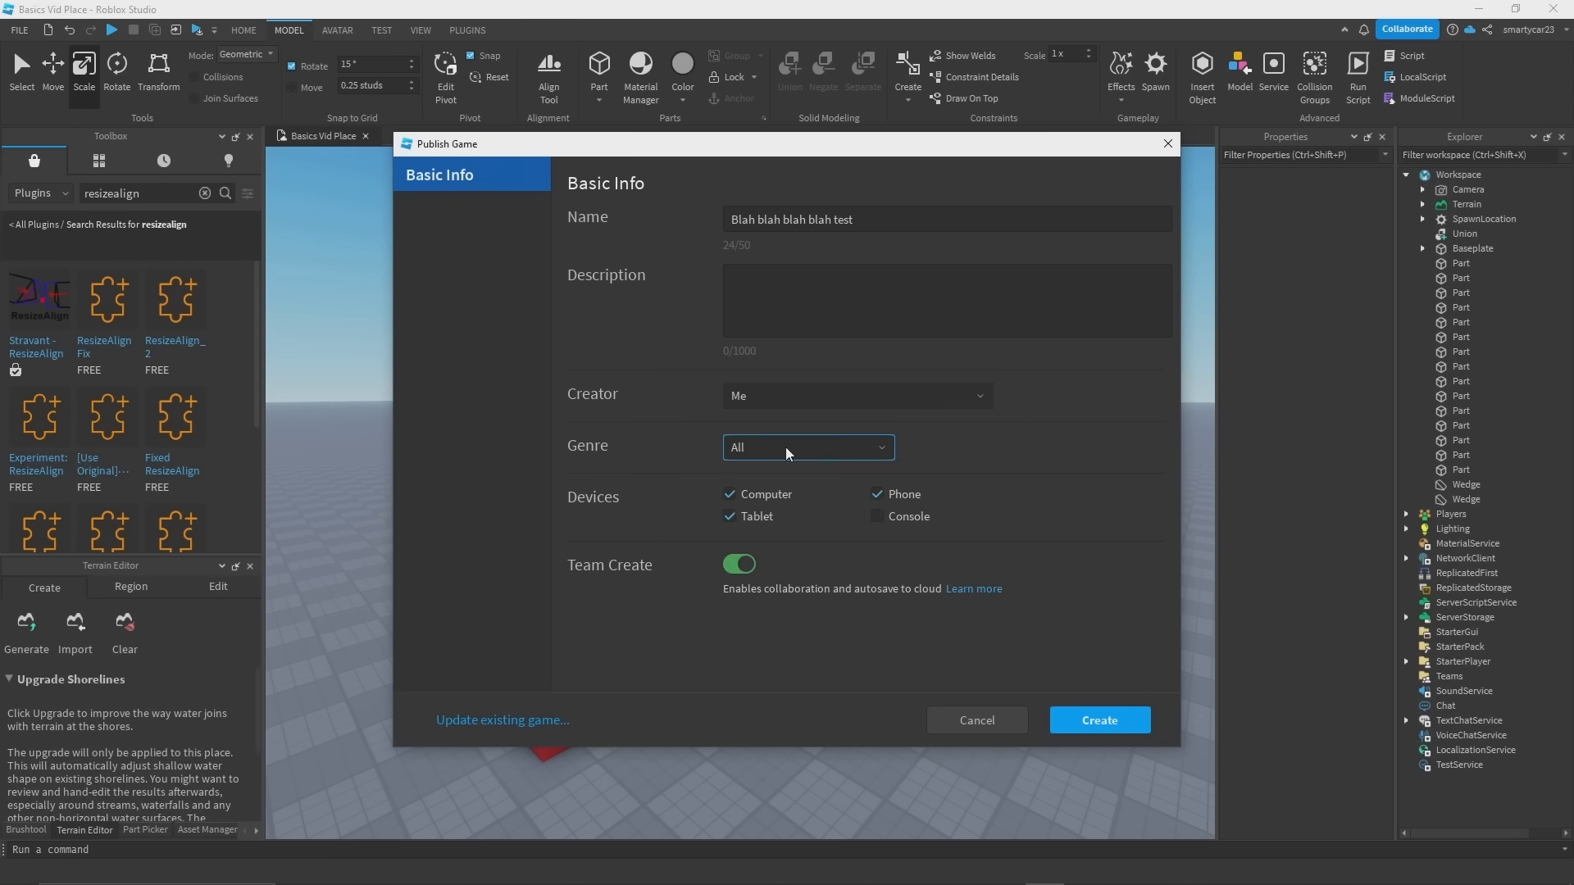
{"action": "left_click", "coordinate": [876, 518]}
{"action": "left_click", "coordinate": [854, 552]}
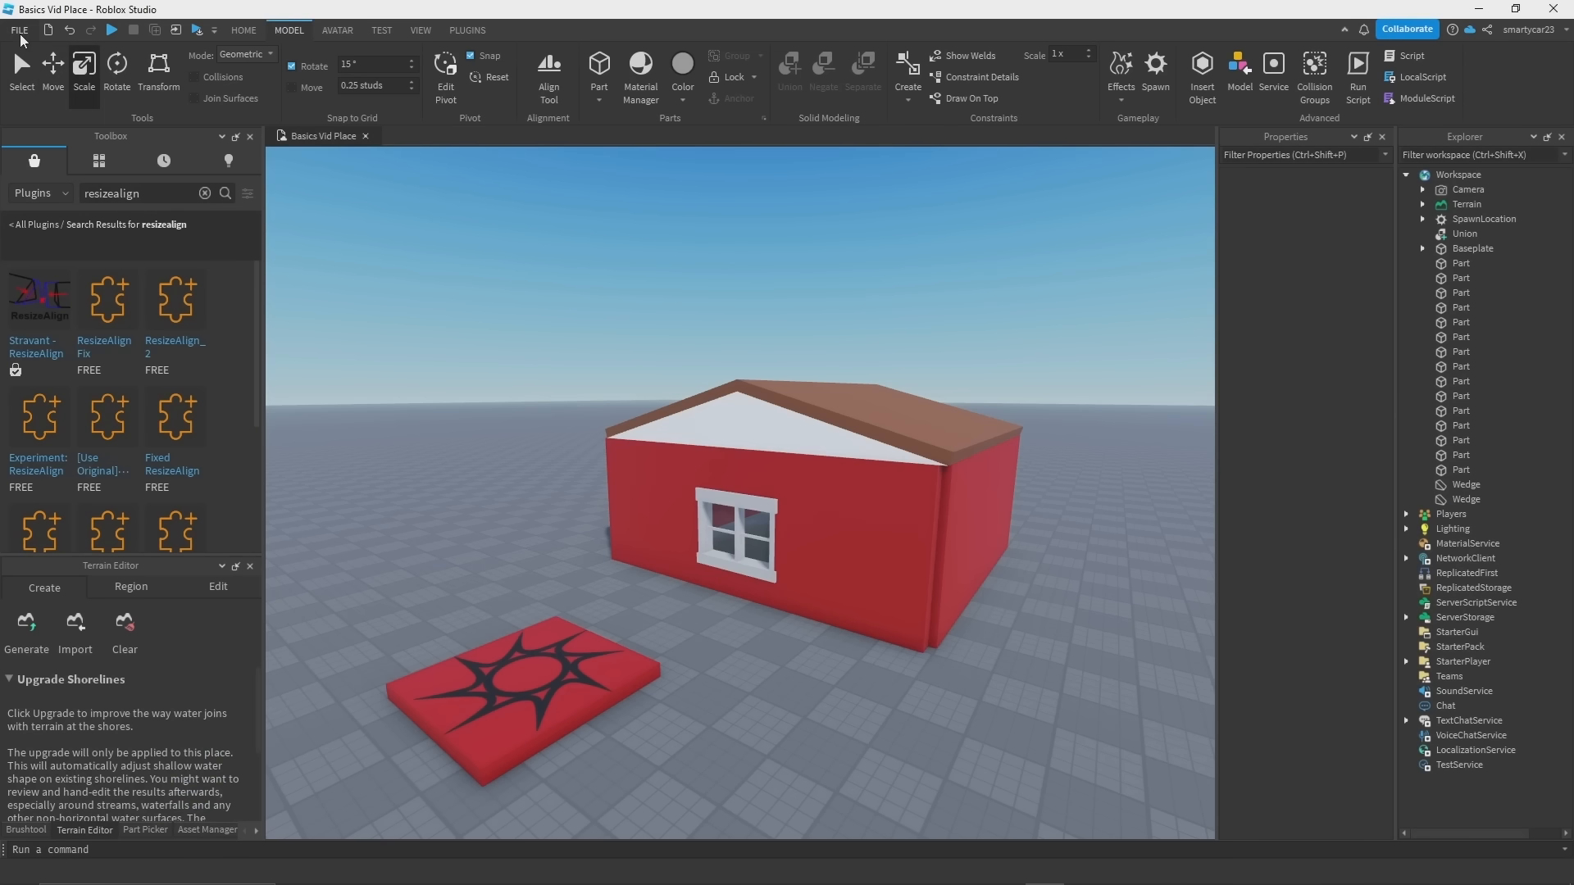
Step: Look up the ResizeAlign plugin in the keyboard shortcut customization and open its shortcut for editing
{"action": "left_click", "coordinate": [19, 33]}
{"action": "left_click", "coordinate": [23, 31]}
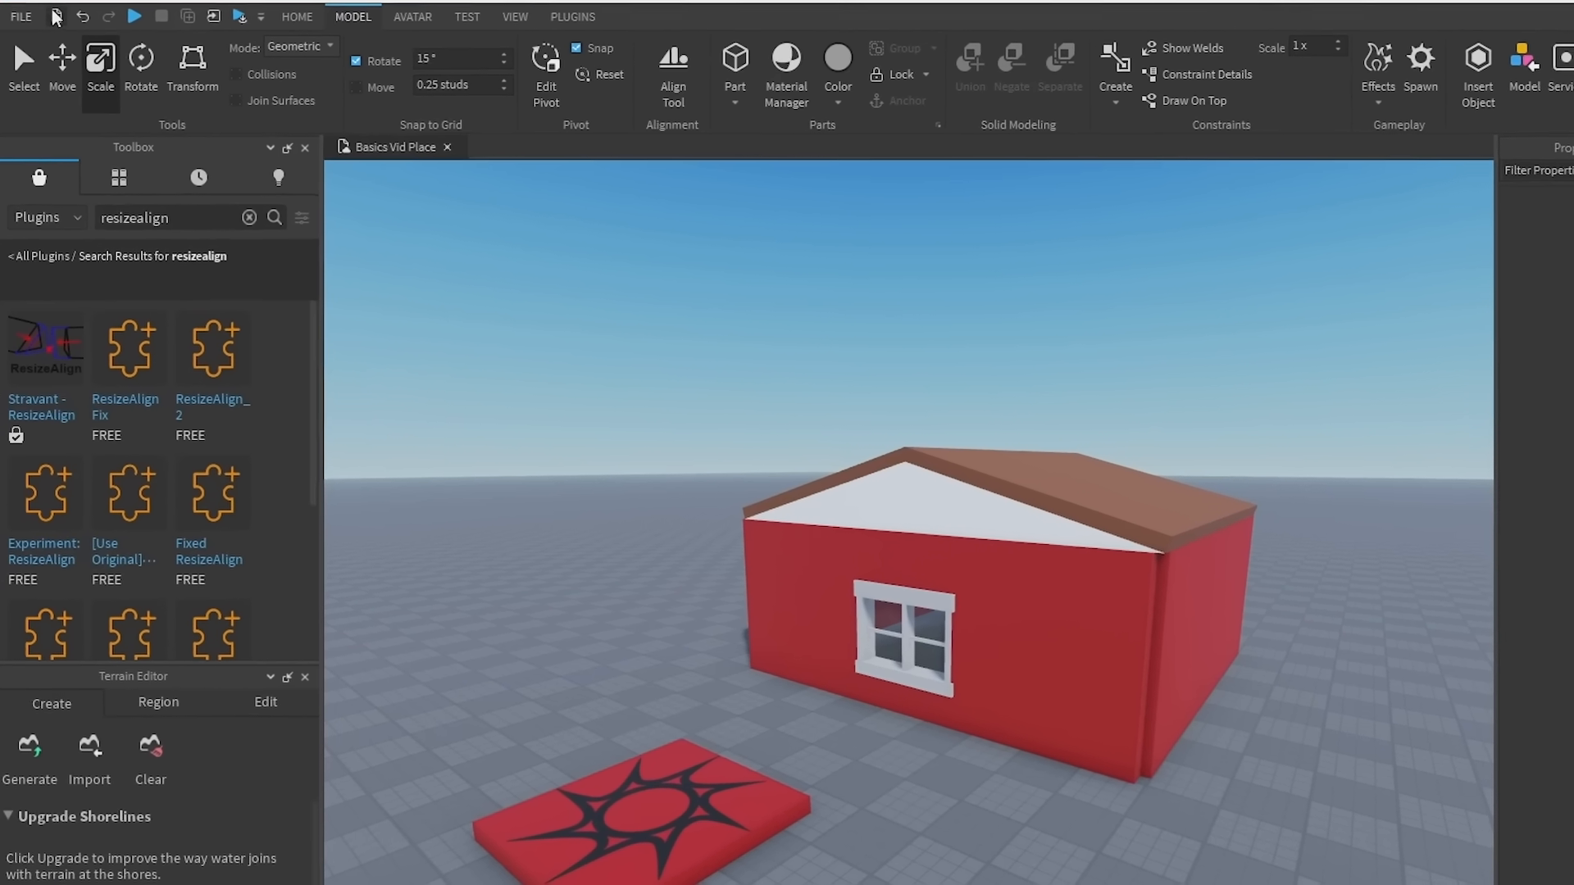
{"action": "left_click", "coordinate": [22, 16]}
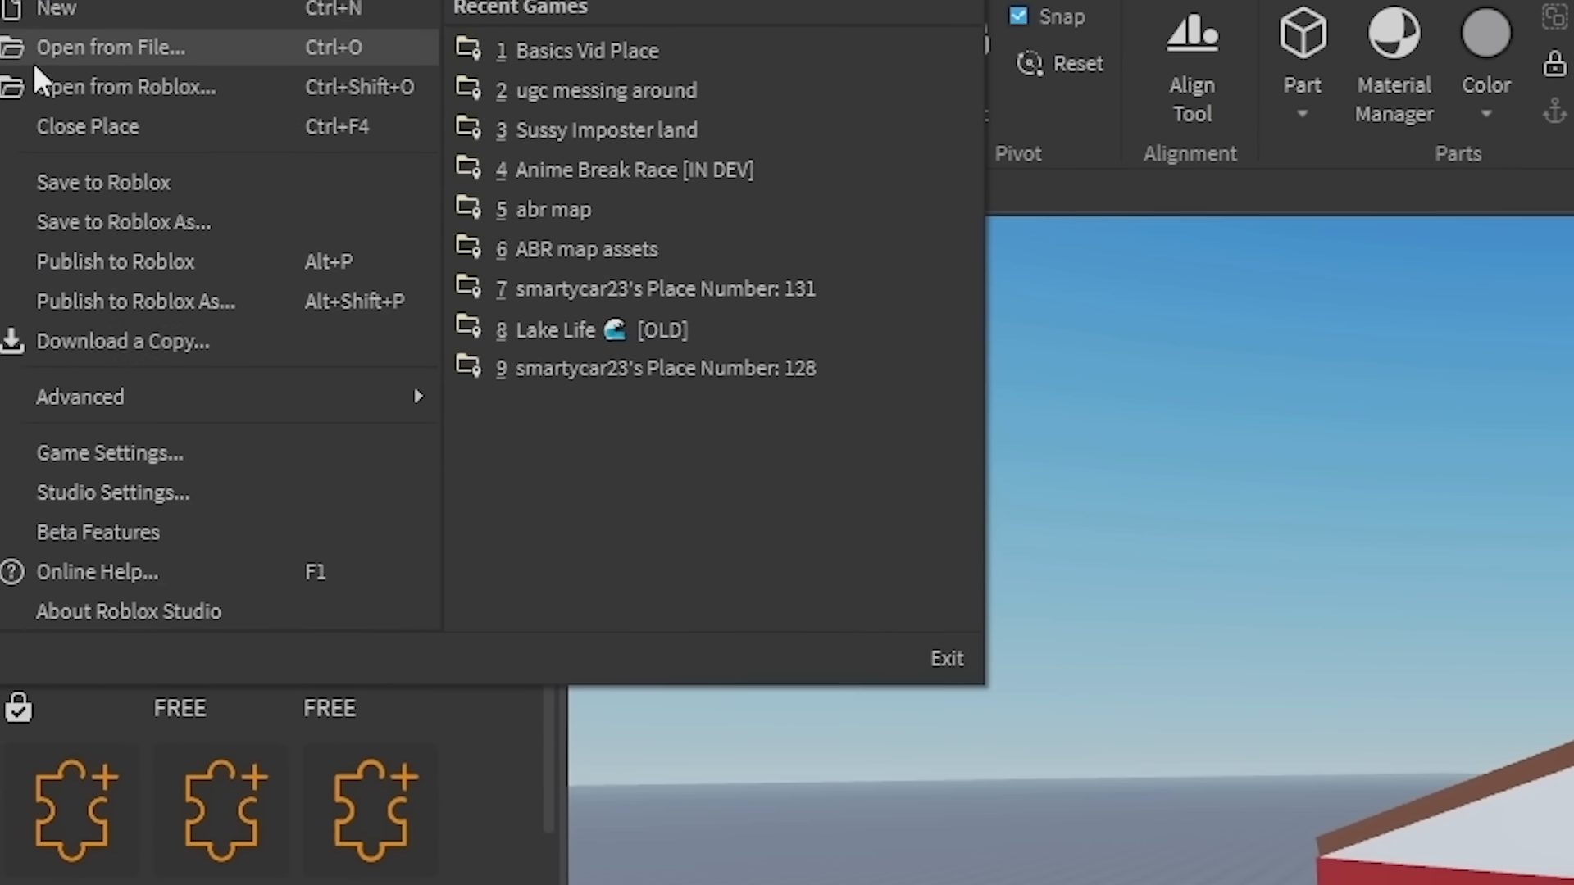
{"action": "mouse_move", "coordinate": [110, 387]}
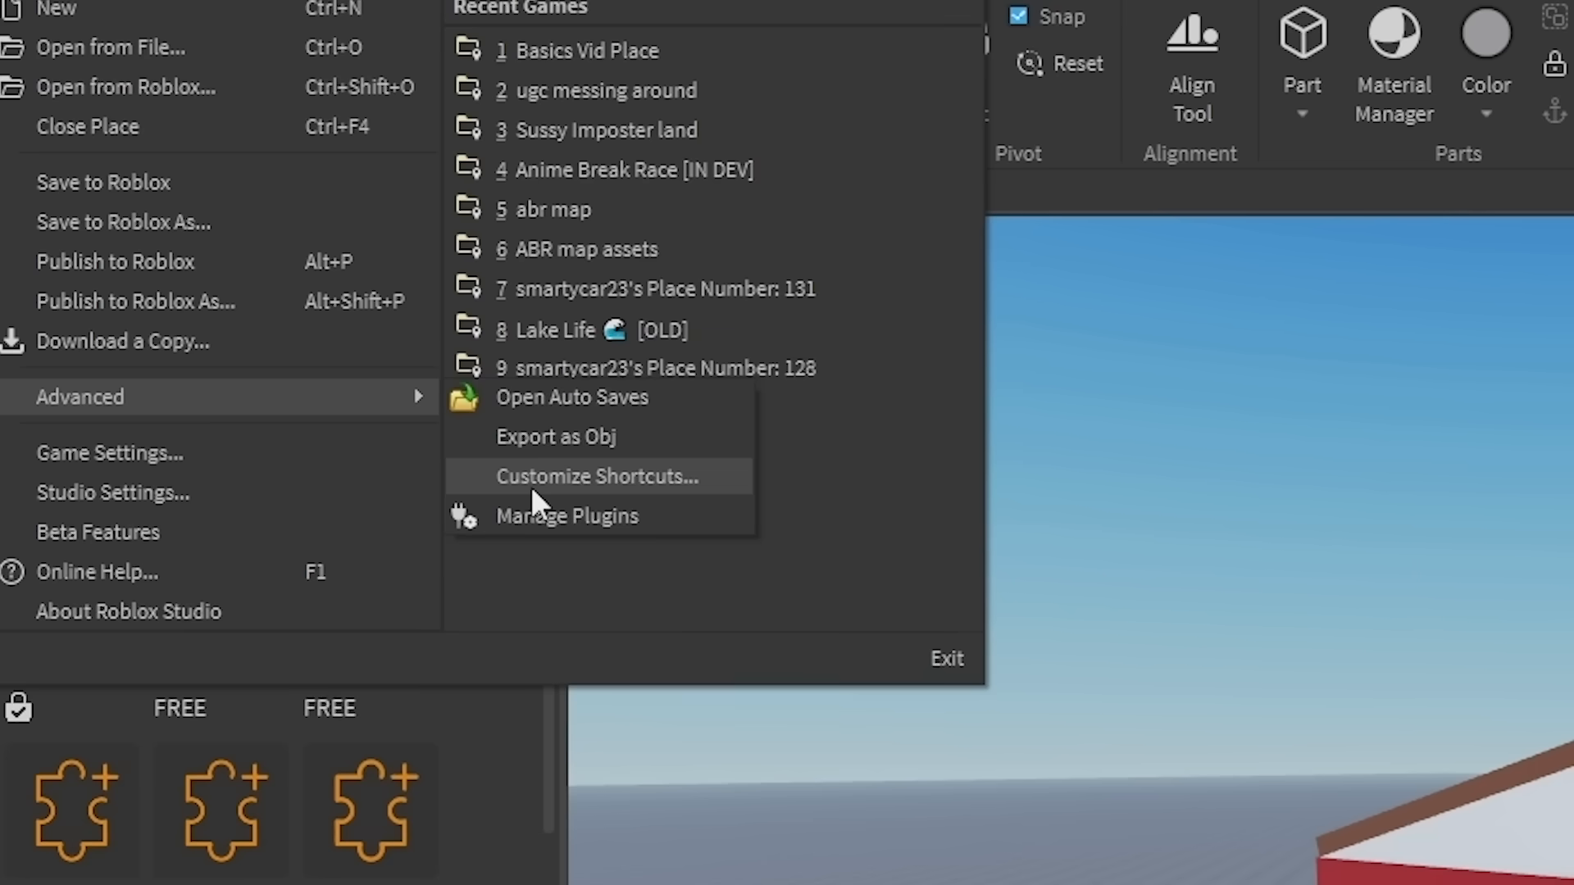
{"action": "left_click", "coordinate": [531, 485]}
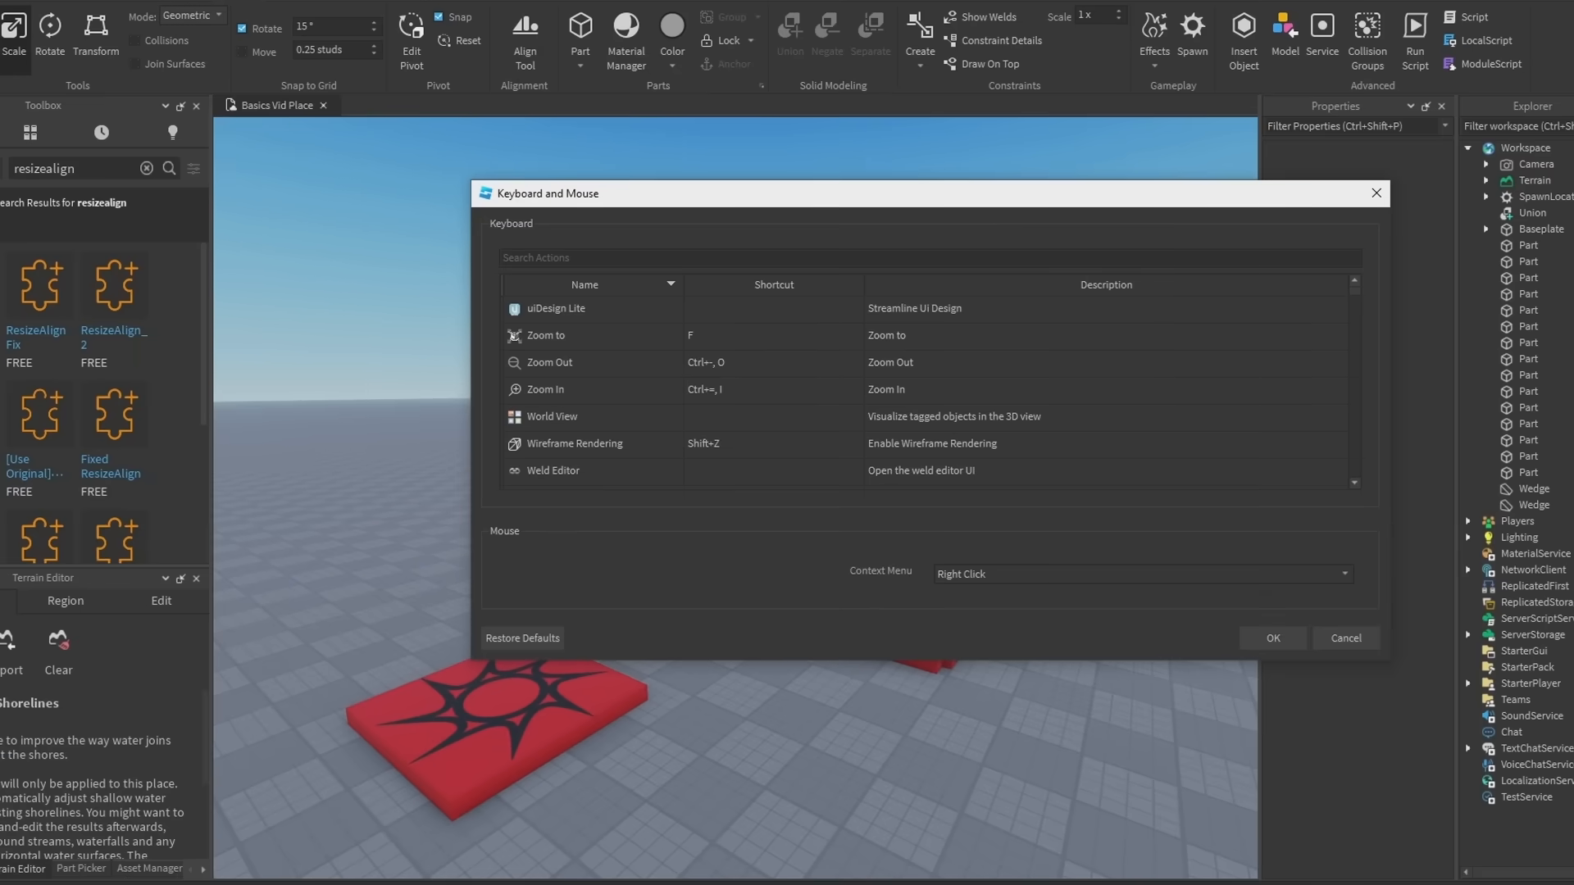
{"action": "type", "text": "resizeali"}
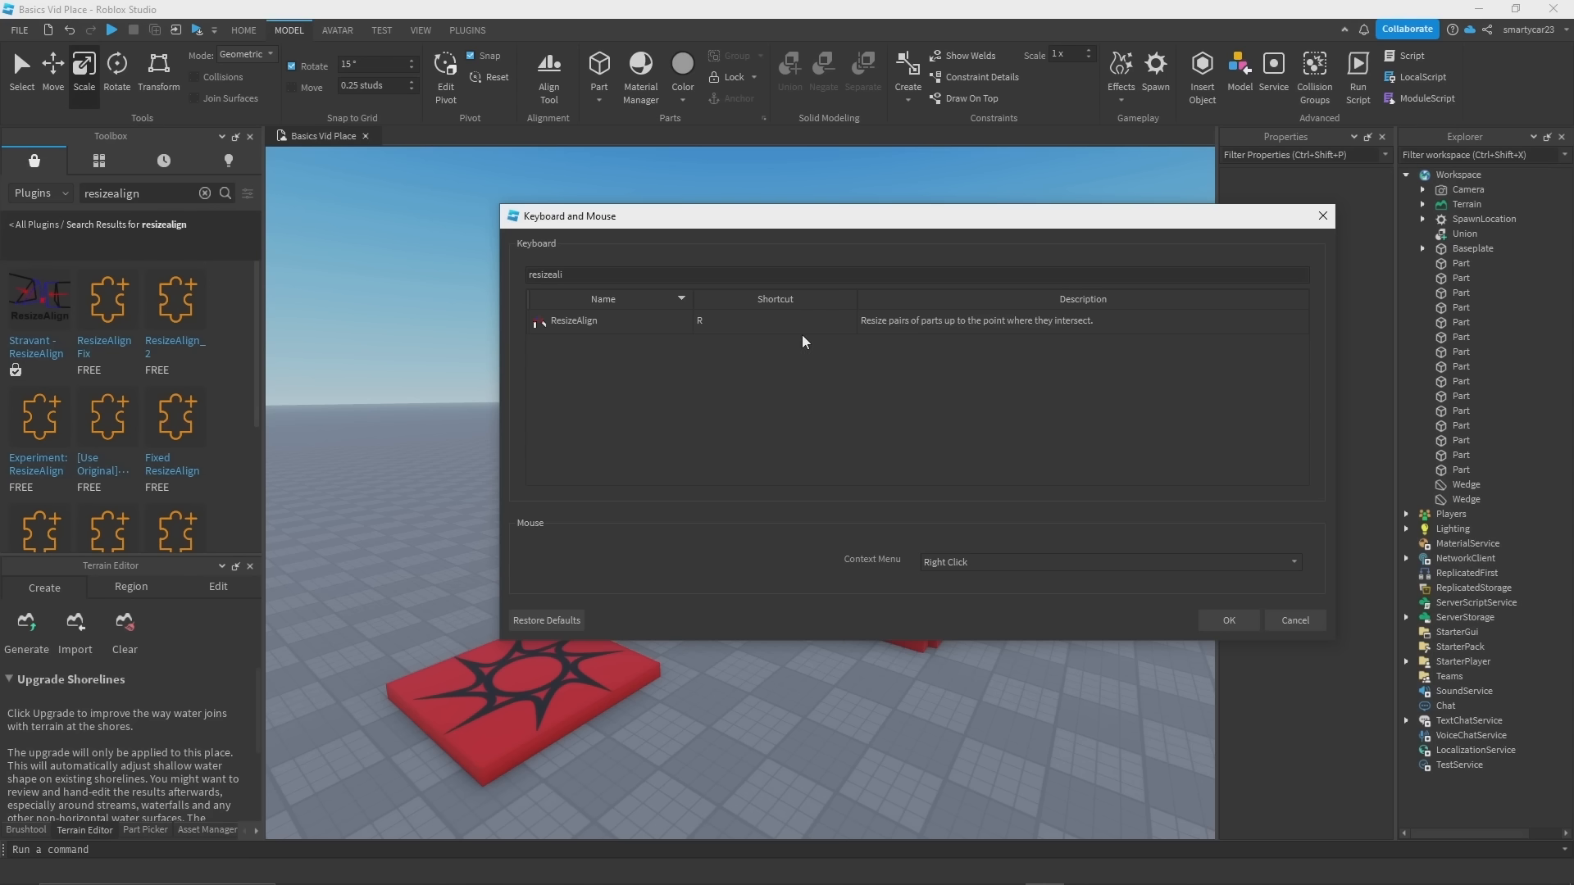
{"action": "double_click", "coordinate": [773, 321]}
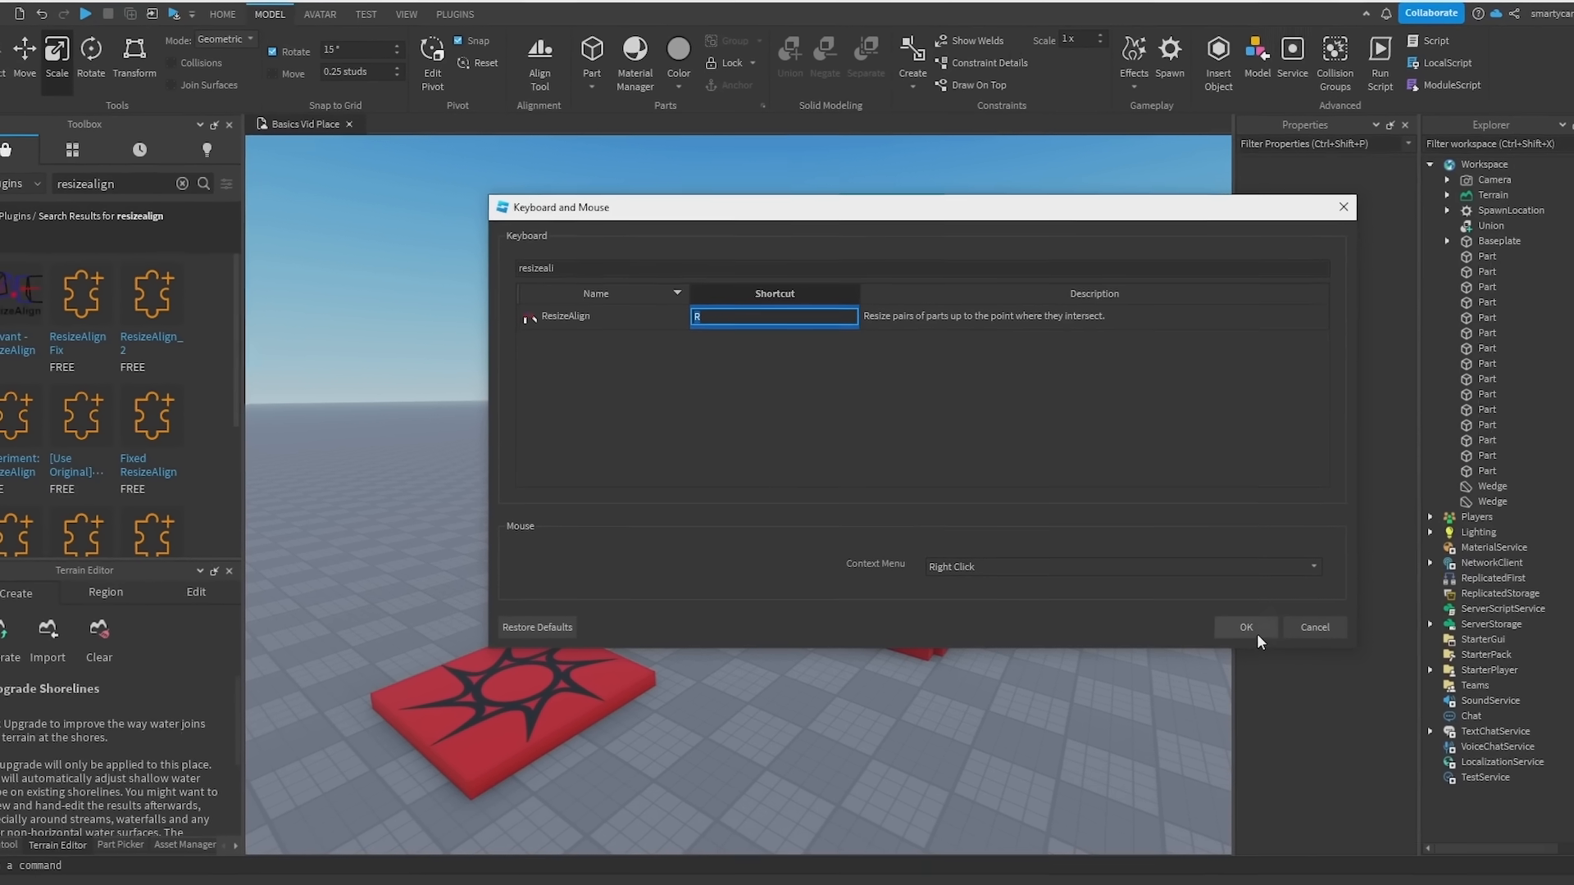
{"action": "left_click", "coordinate": [1238, 624]}
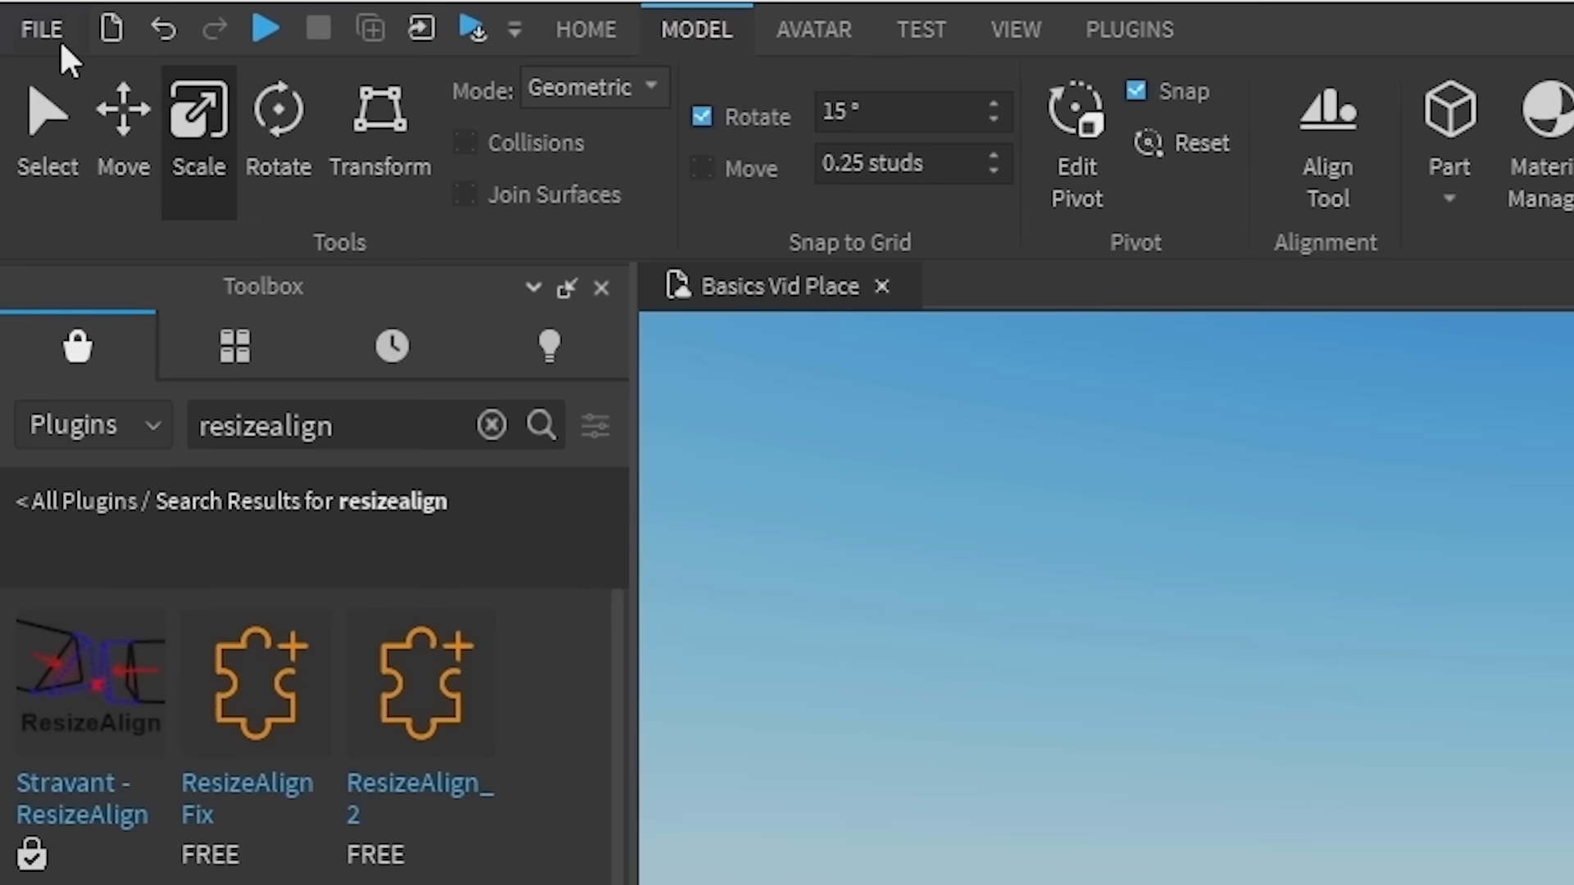
Step: Review the full list of available beta features and dismiss the offer to upgrade the terrain's shorelines
{"action": "left_click", "coordinate": [57, 38]}
{"action": "left_click", "coordinate": [205, 638]}
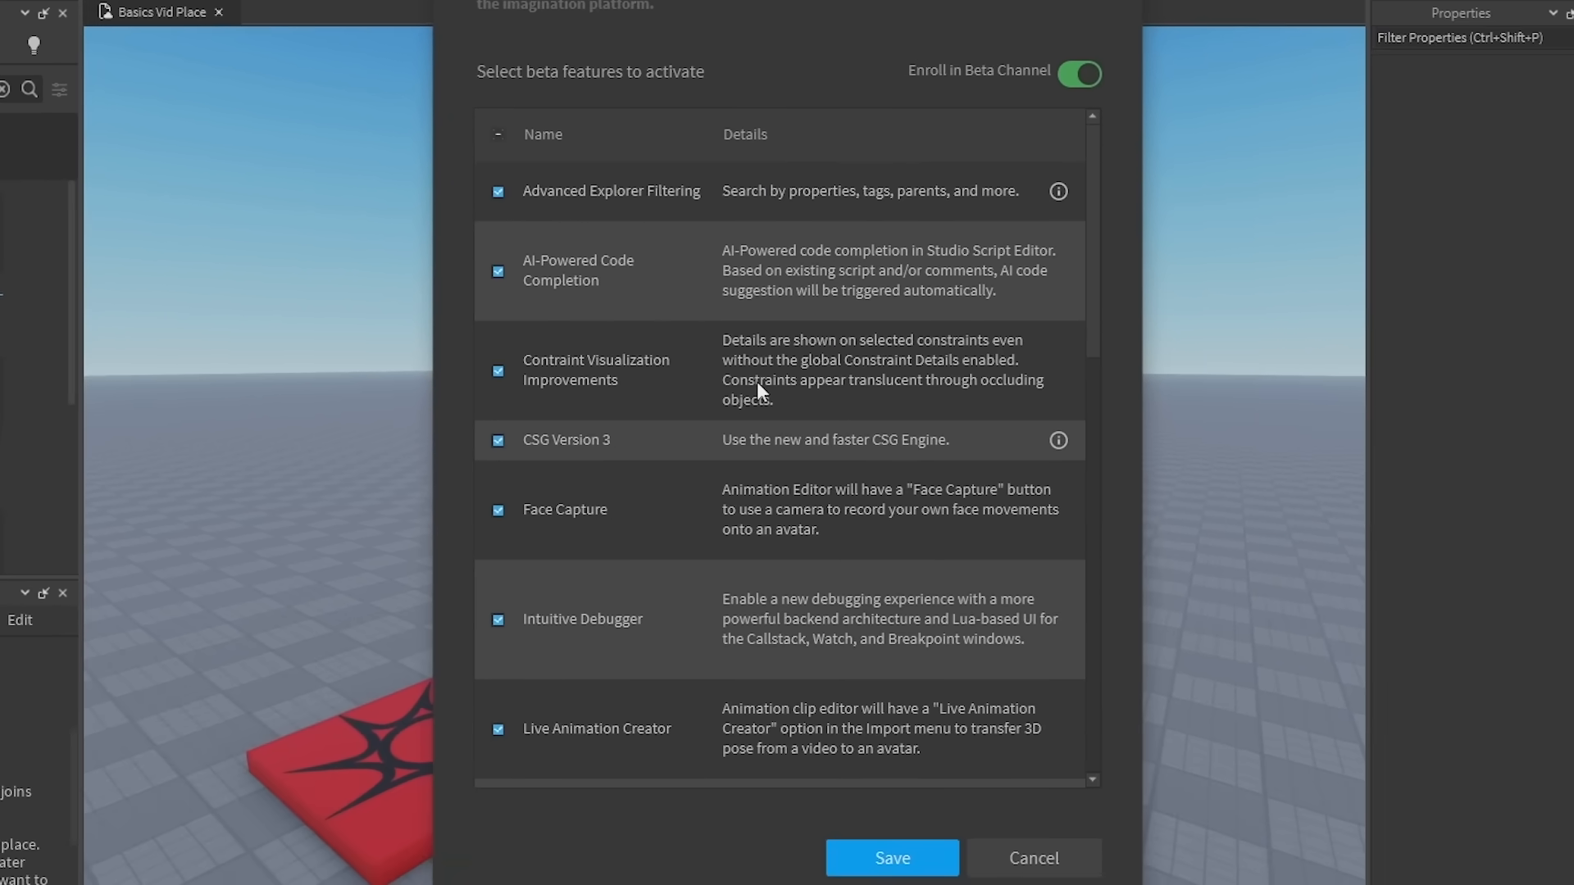
{"action": "scroll", "coordinate": [869, 461], "scroll_direction": "down", "scroll_amount": 10}
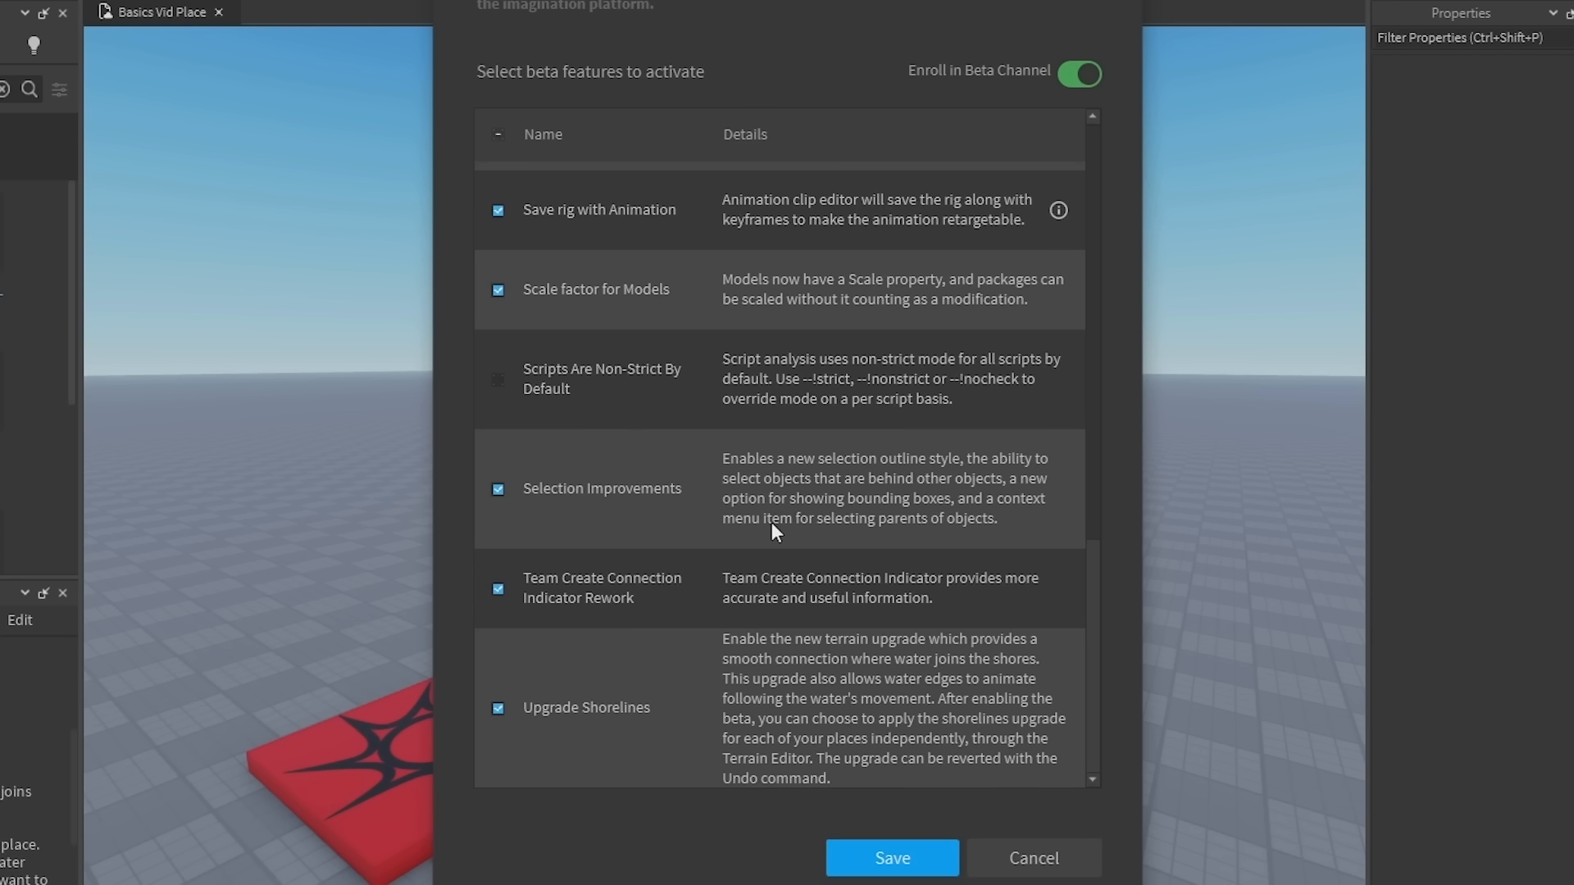
{"action": "scroll", "coordinate": [750, 394], "scroll_direction": "up", "scroll_amount": 10}
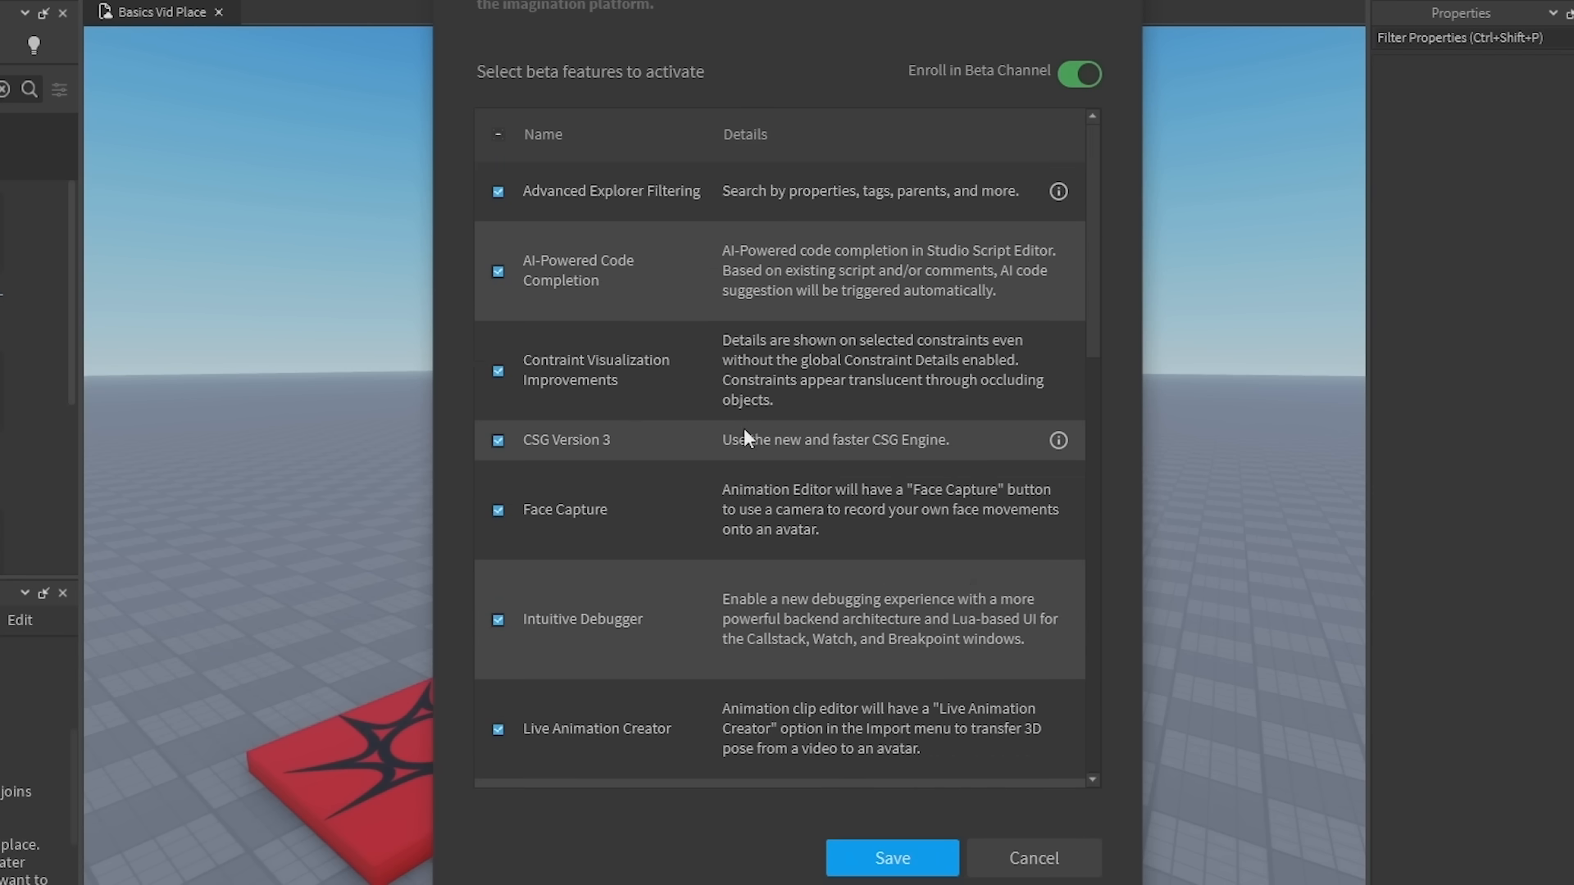
{"action": "scroll", "coordinate": [590, 312], "scroll_direction": "down", "scroll_amount": 3}
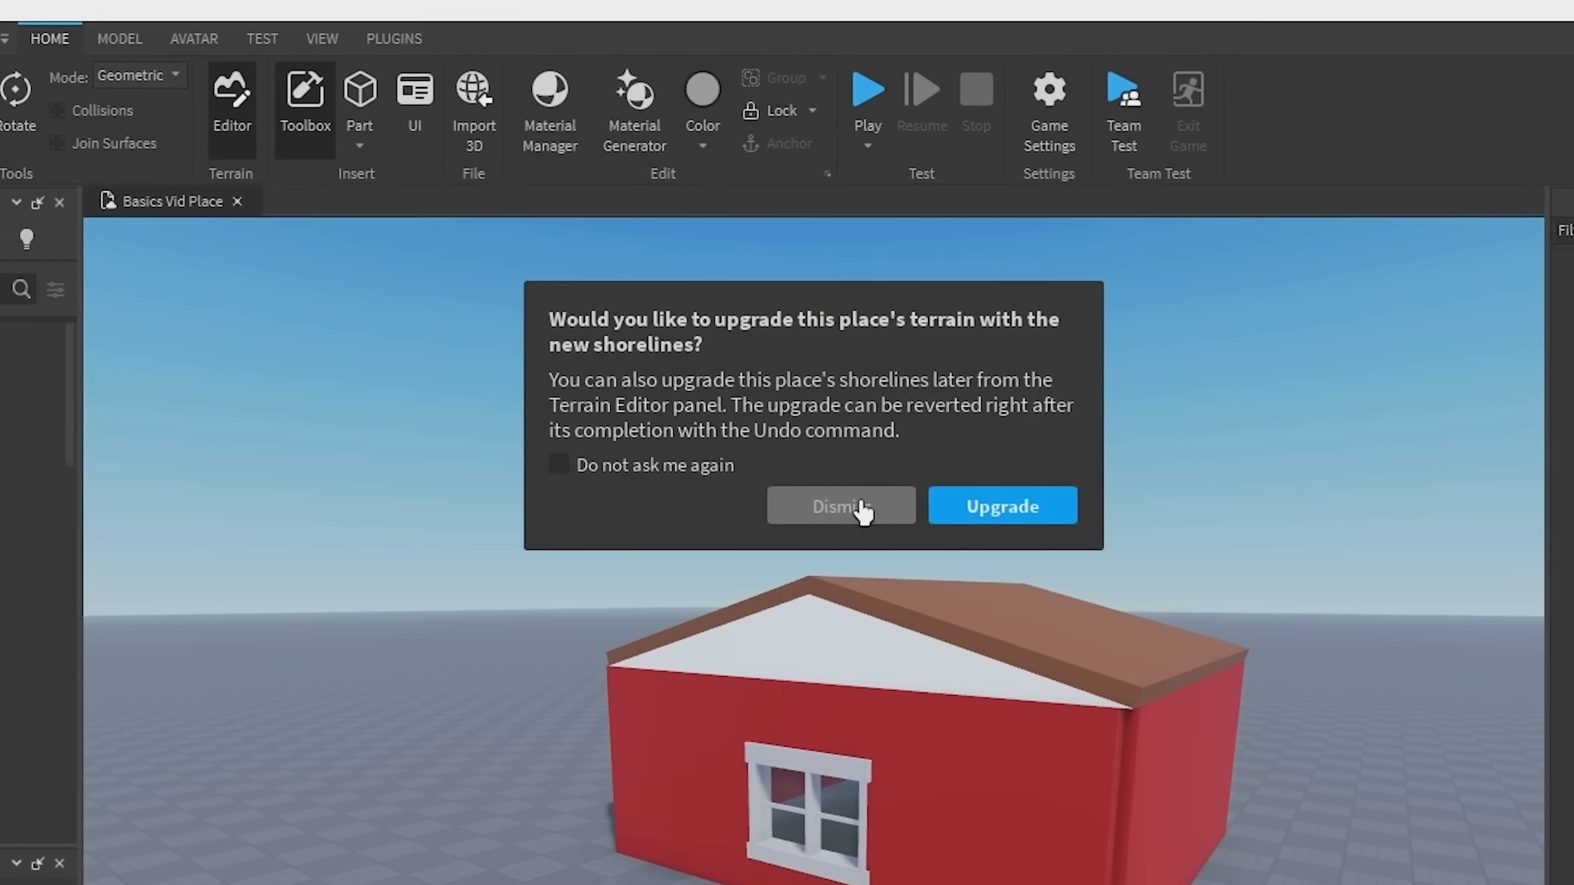
{"action": "left_click", "coordinate": [824, 445]}
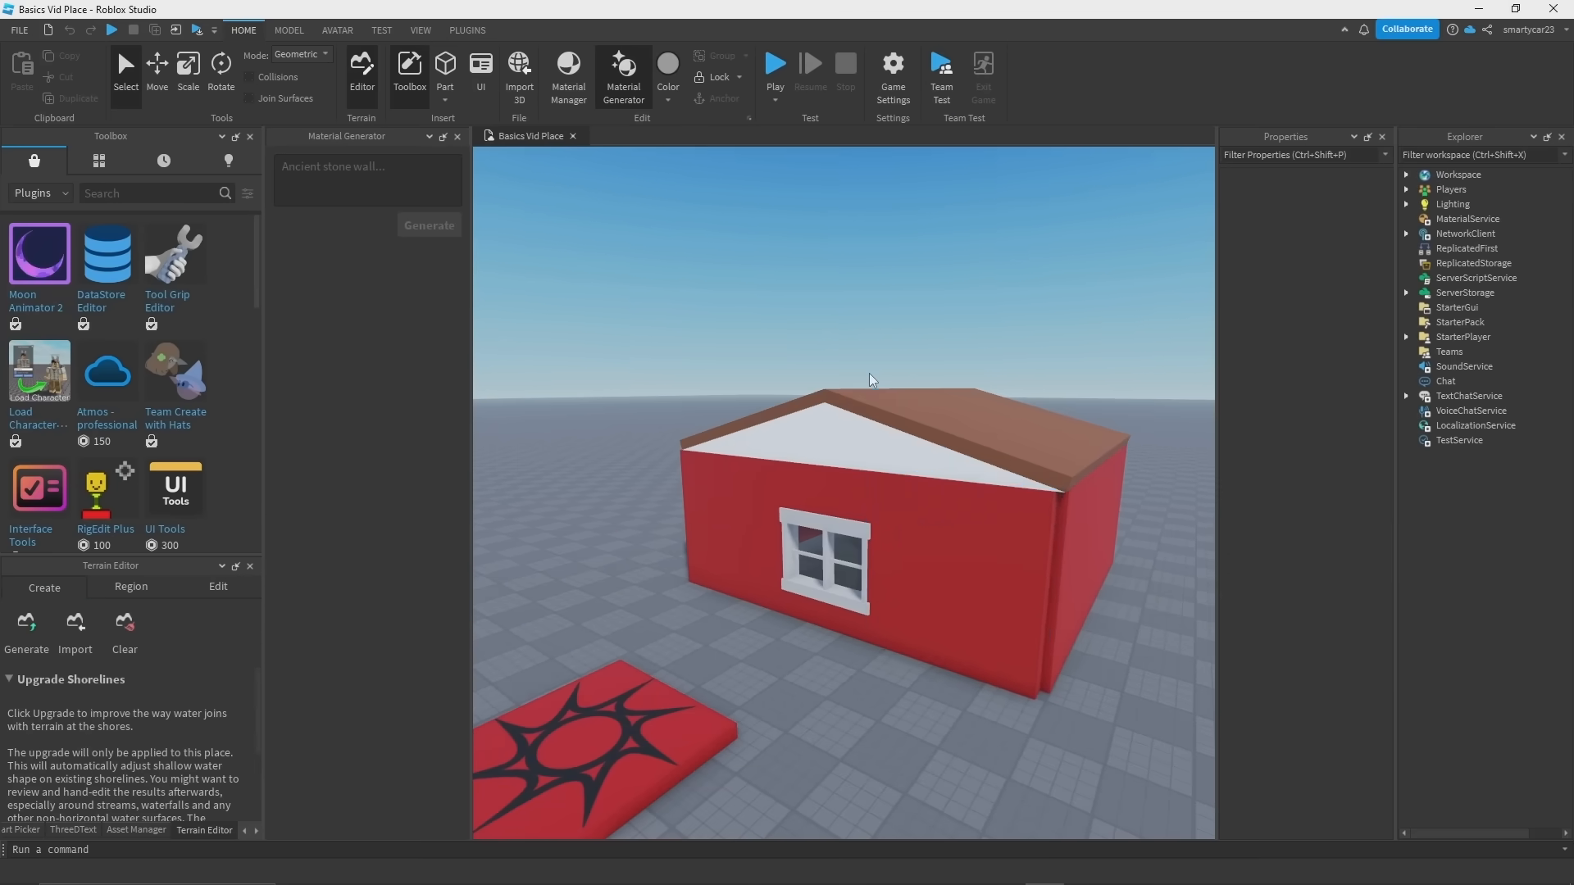
Step: Try the LeafyGrass and Mud materials on the crimson wall part beside the framed window, ending with SmoothPlastic
{"action": "left_click", "coordinate": [938, 548]}
{"action": "key", "text": "f"}
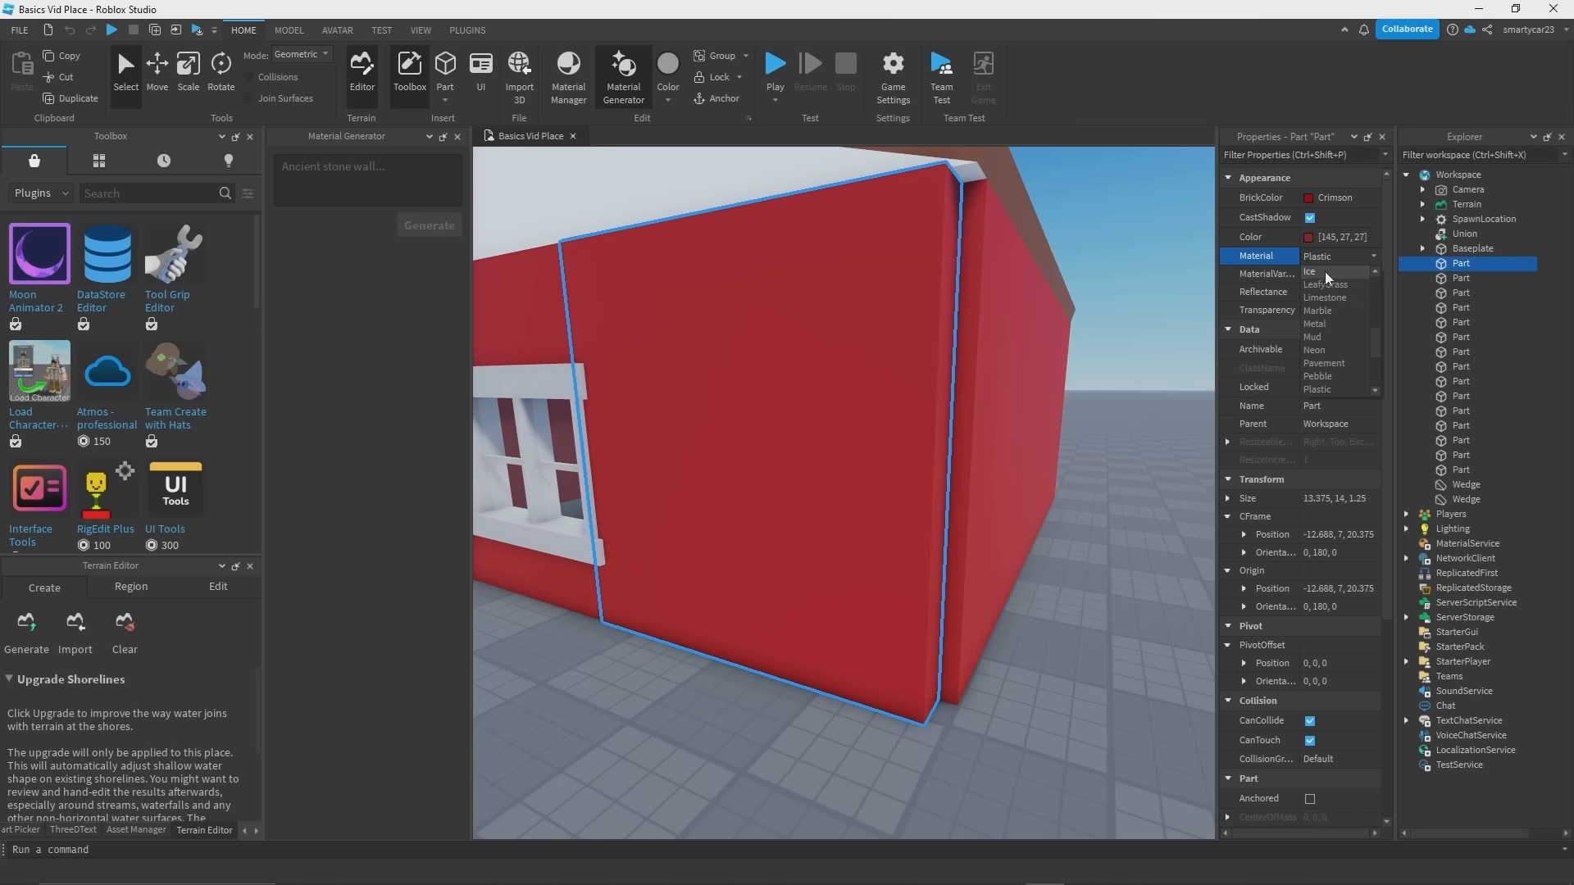
{"action": "left_click", "coordinate": [1329, 259]}
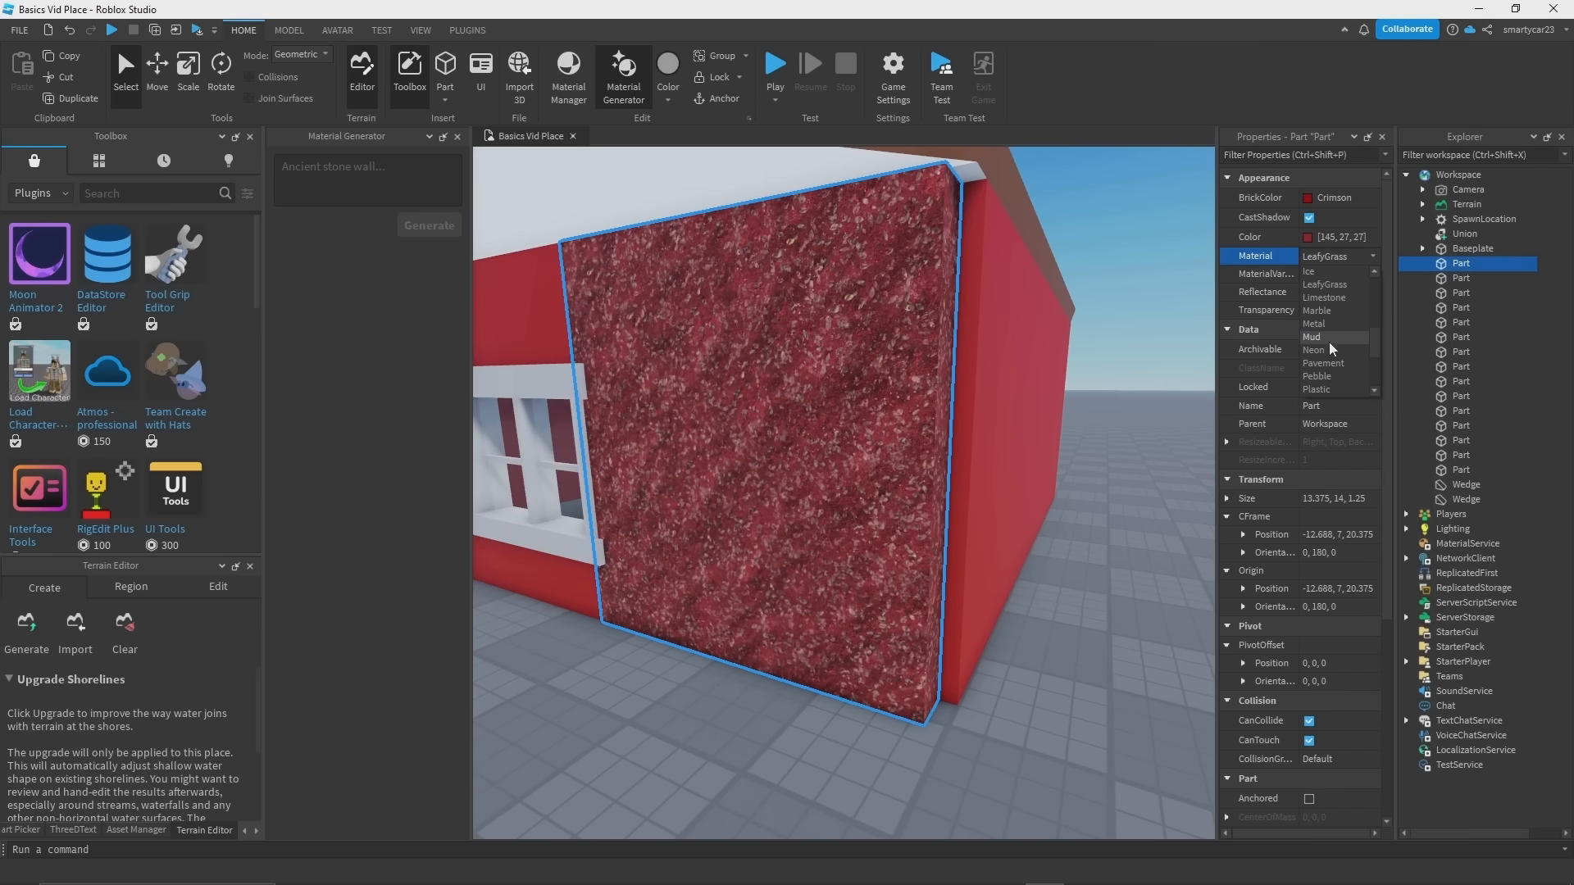
{"action": "left_click", "coordinate": [1330, 341]}
{"action": "scroll", "coordinate": [923, 368], "scroll_direction": "down", "scroll_amount": 2}
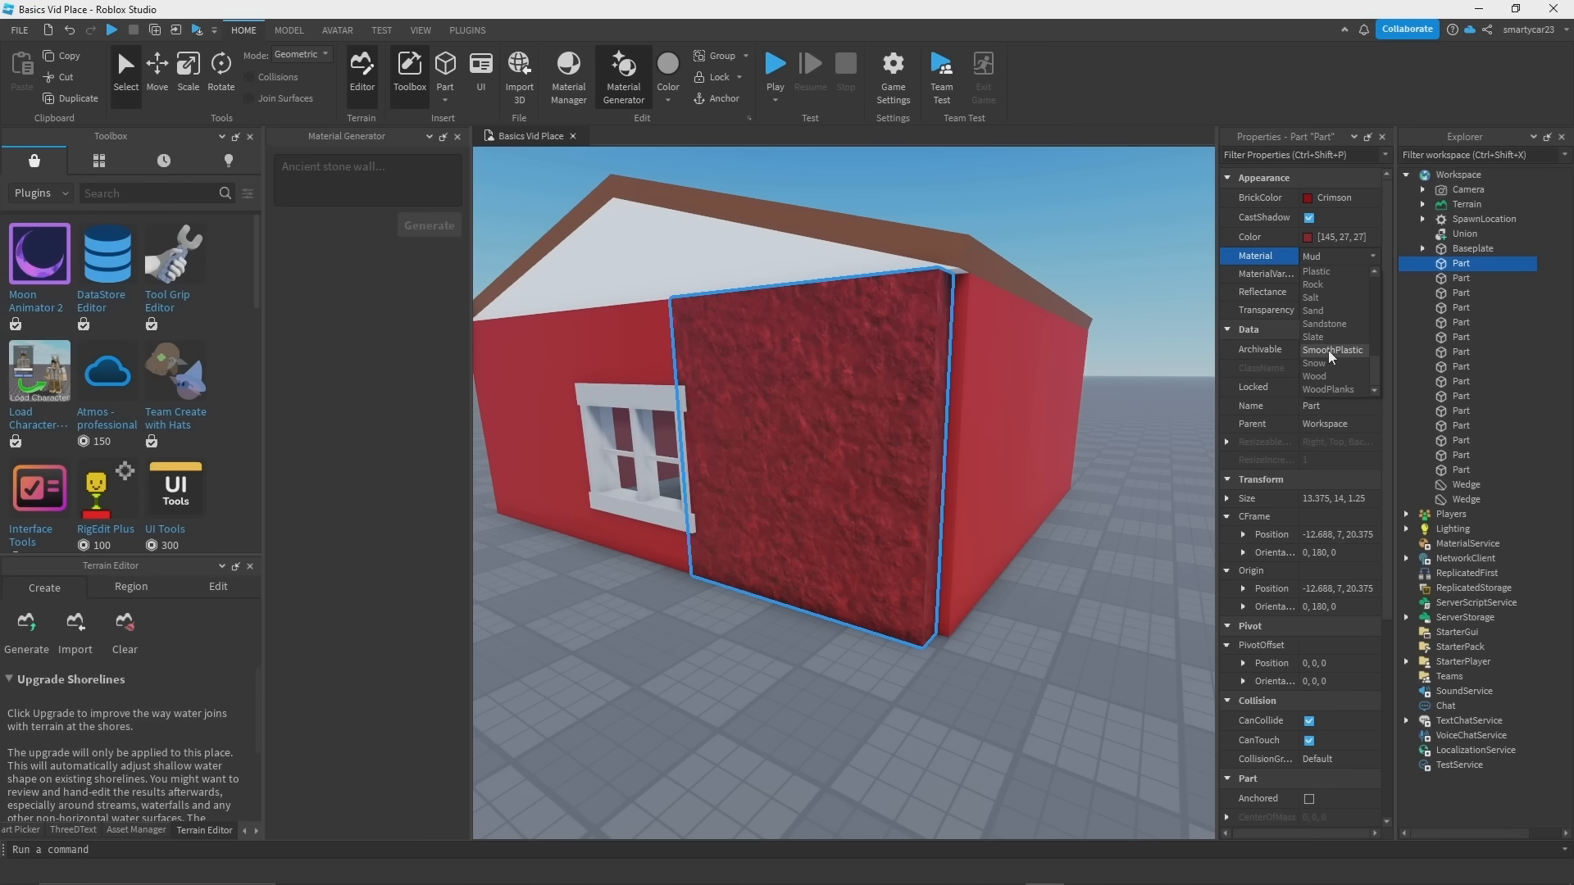
{"action": "left_click", "coordinate": [1334, 351]}
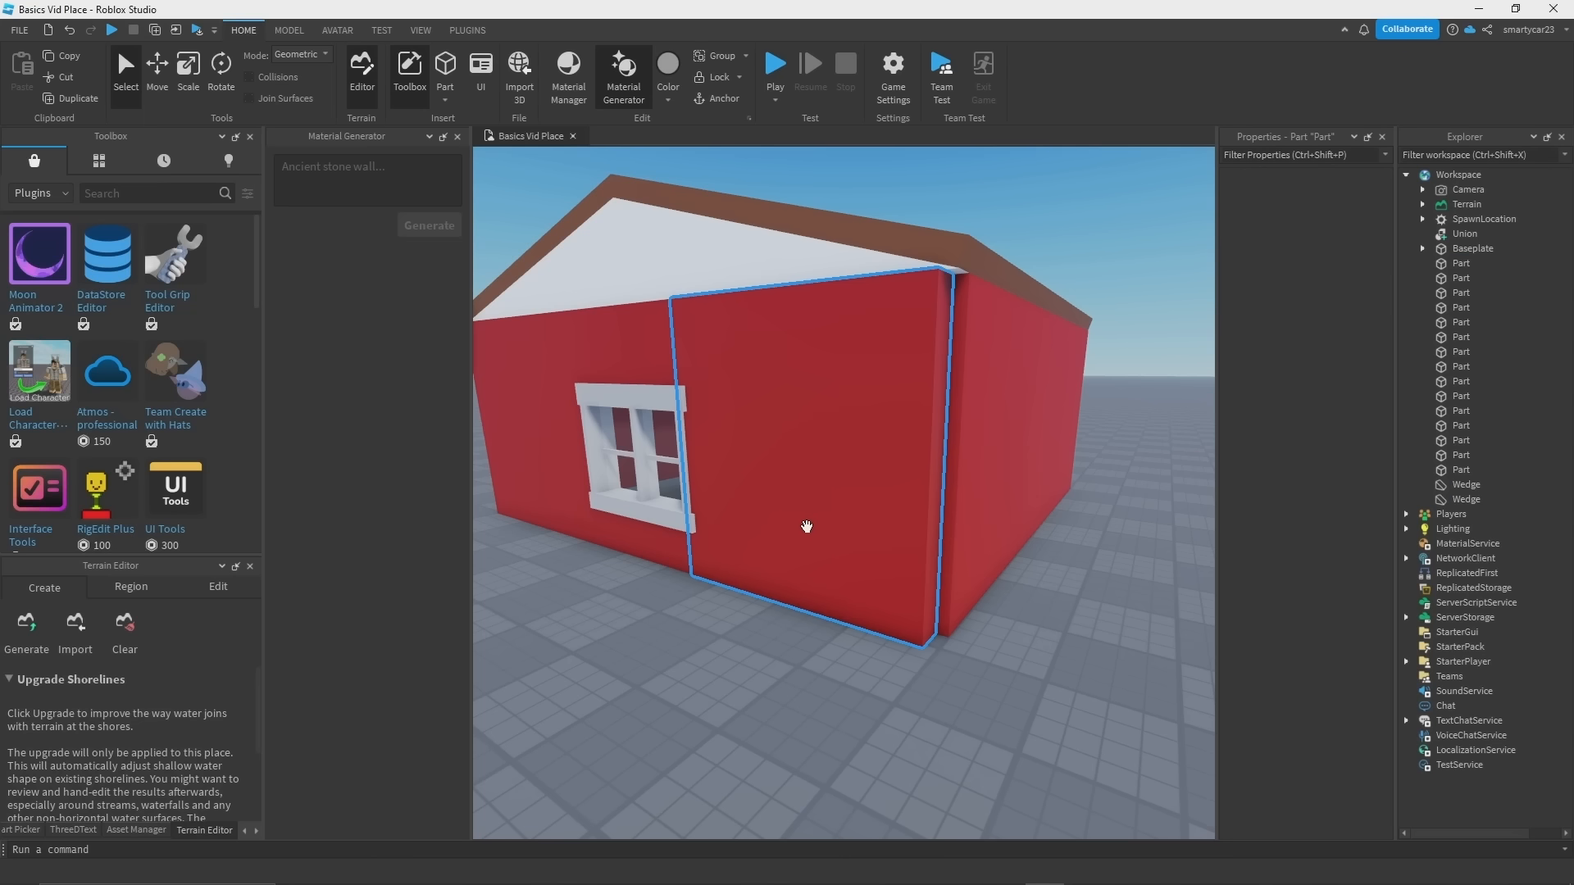
Step: Generate materials from the prompt "red, house siding, horizontal, simple" and preview a red plank result on the wall part
{"action": "left_click", "coordinate": [368, 170]}
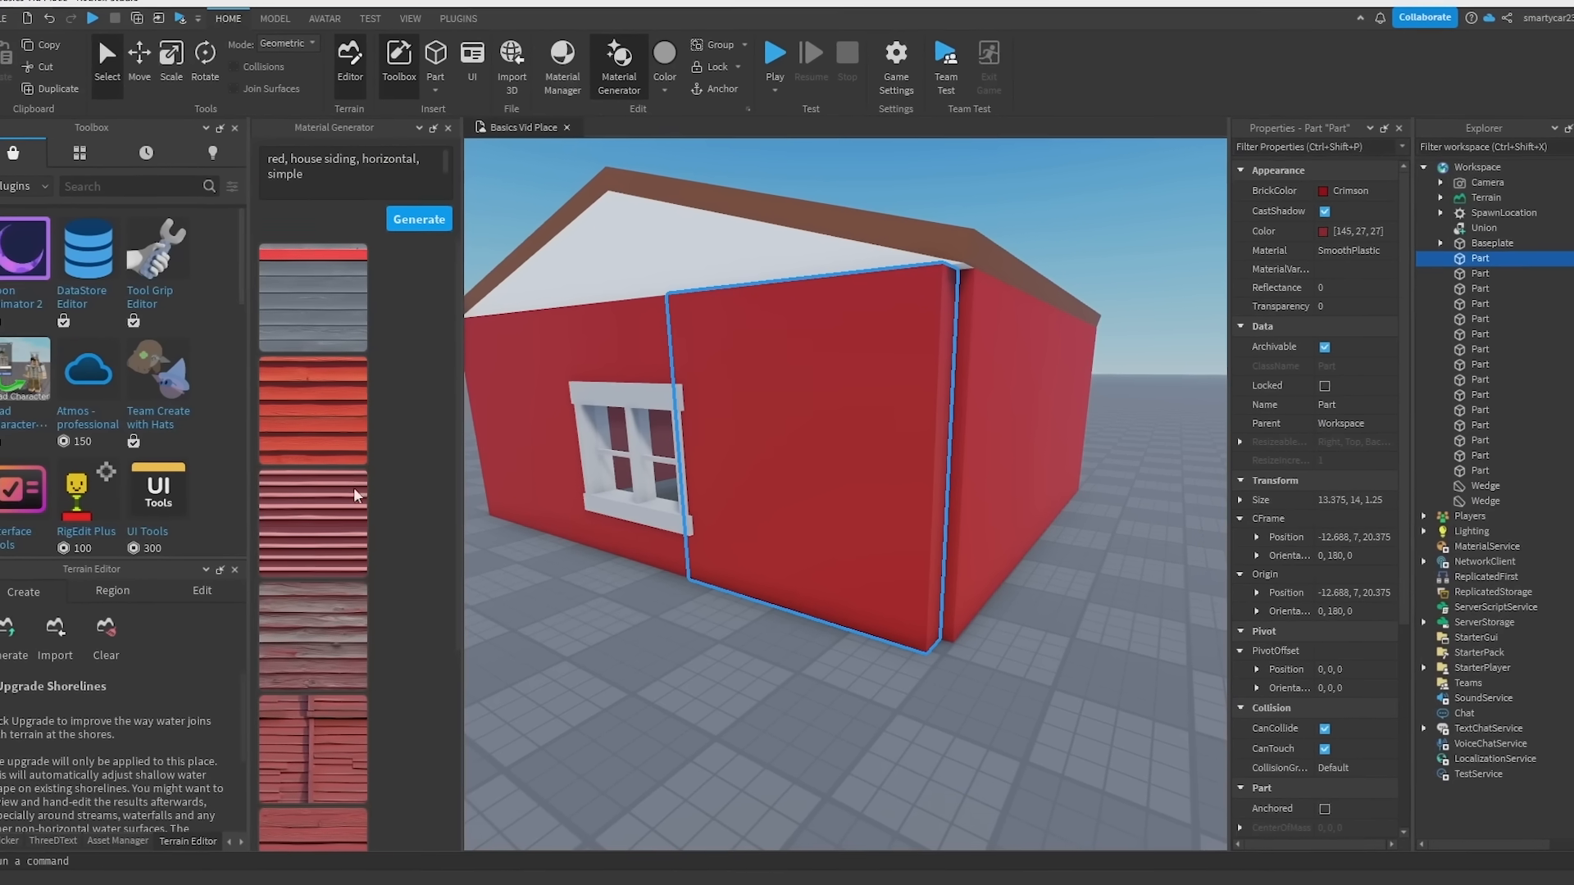
{"action": "scroll", "coordinate": [320, 628], "scroll_direction": "down", "scroll_amount": 3}
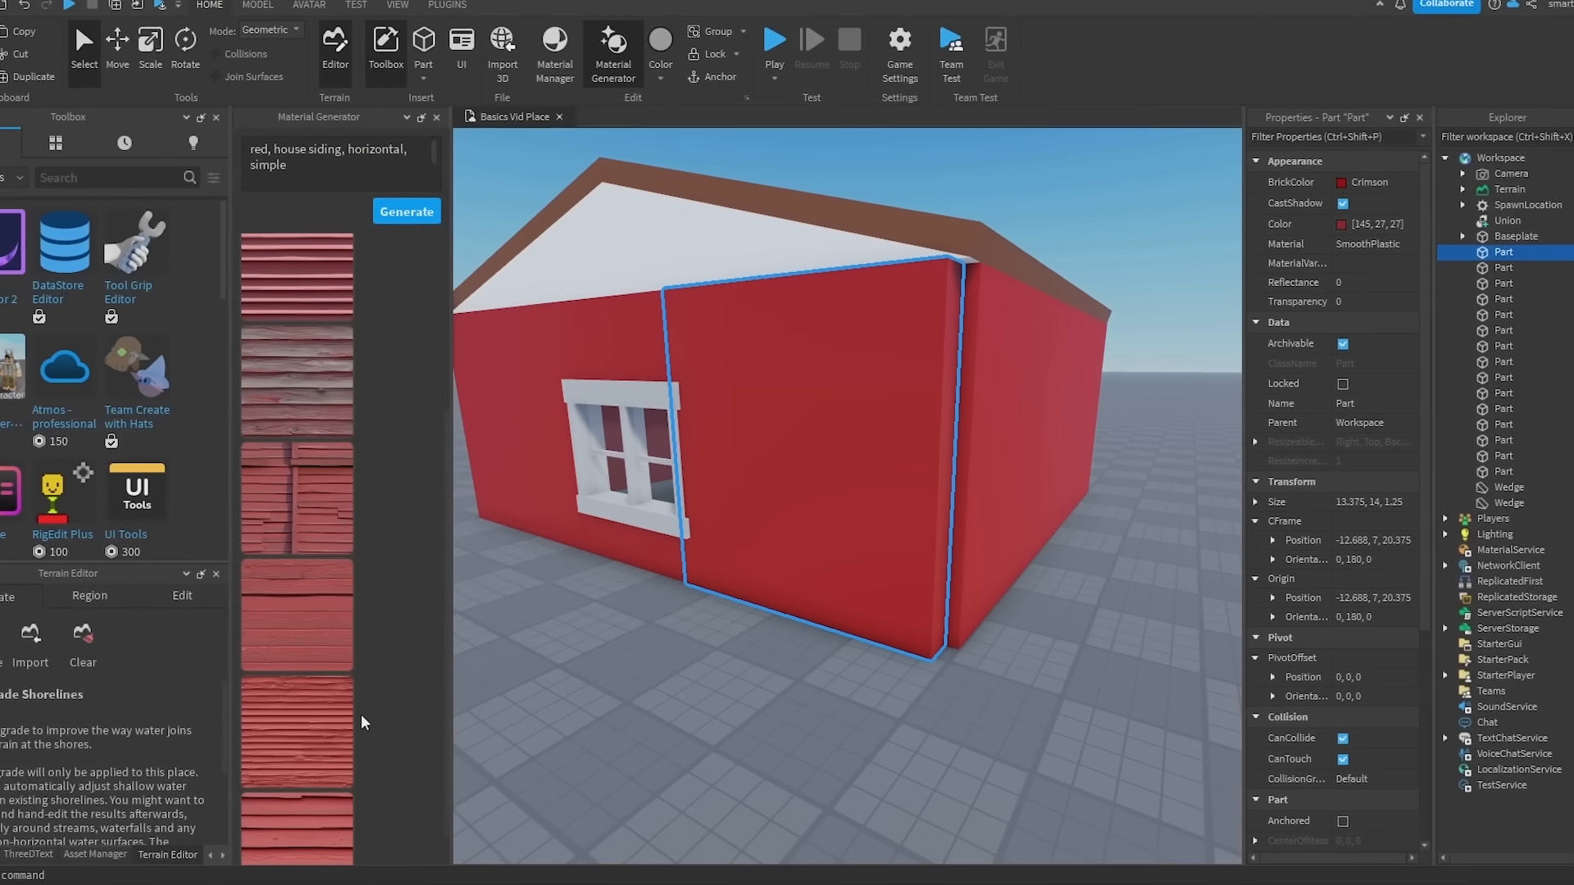
{"action": "left_click", "coordinate": [288, 623]}
Step: Try a smaller studs-per-tile scale and the Organic pattern on the red plank preview, and inspect the wall up close
{"action": "scroll", "coordinate": [735, 589], "scroll_direction": "up", "scroll_amount": 5}
{"action": "right_click_drag", "start_coordinate": [735, 589], "coordinate": [685, 552]}
{"action": "scroll", "coordinate": [685, 552], "scroll_direction": "down", "scroll_amount": 2}
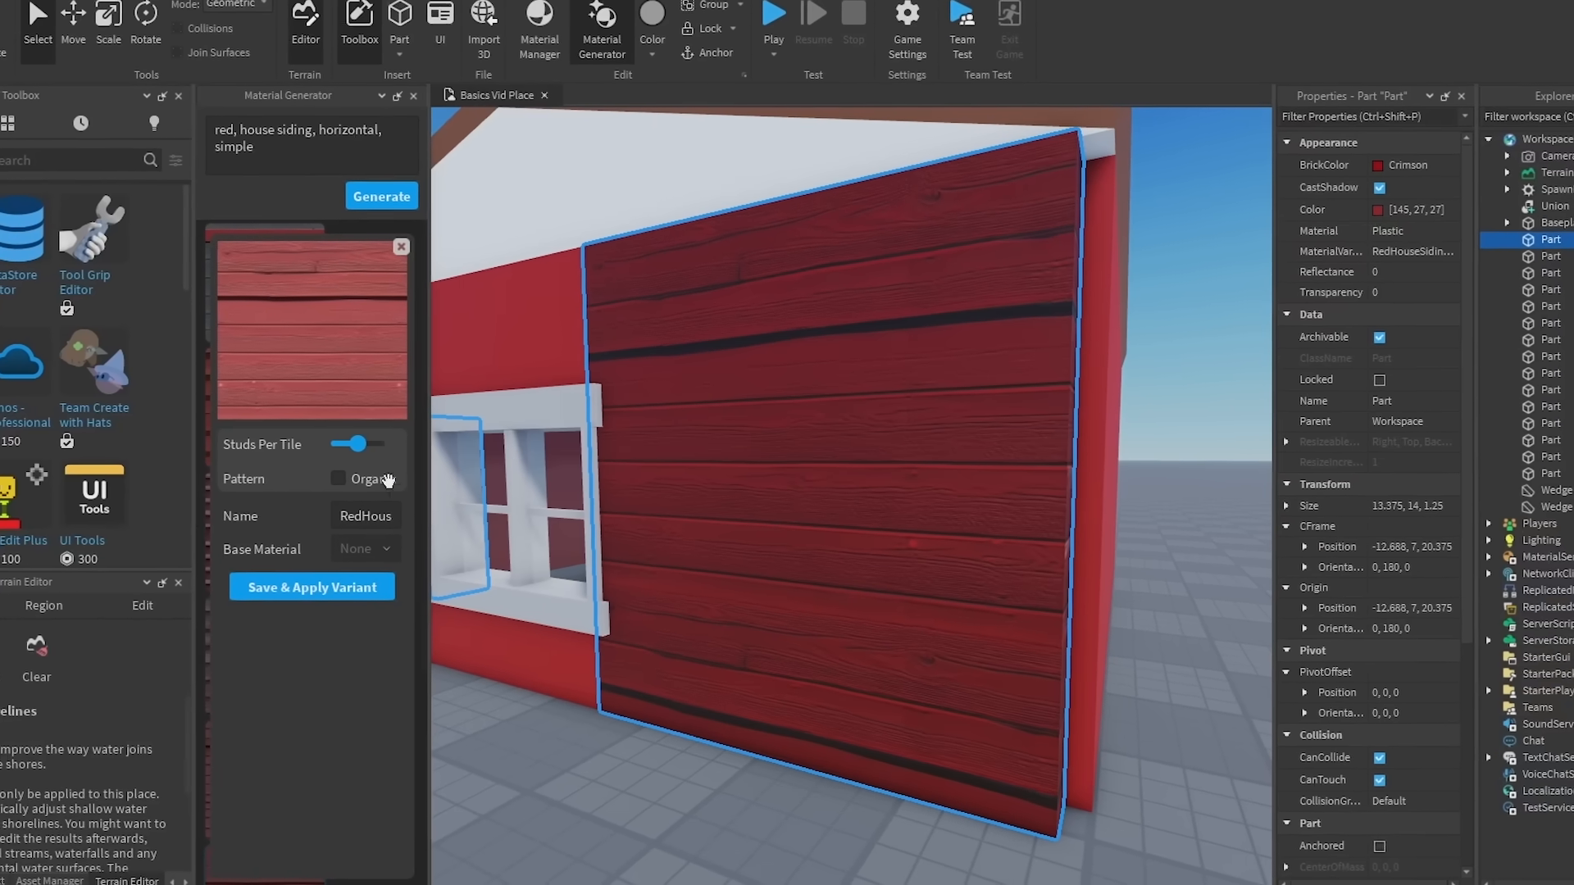
{"action": "left_click_drag", "start_coordinate": [364, 445], "coordinate": [328, 456]}
{"action": "left_click", "coordinate": [318, 480]}
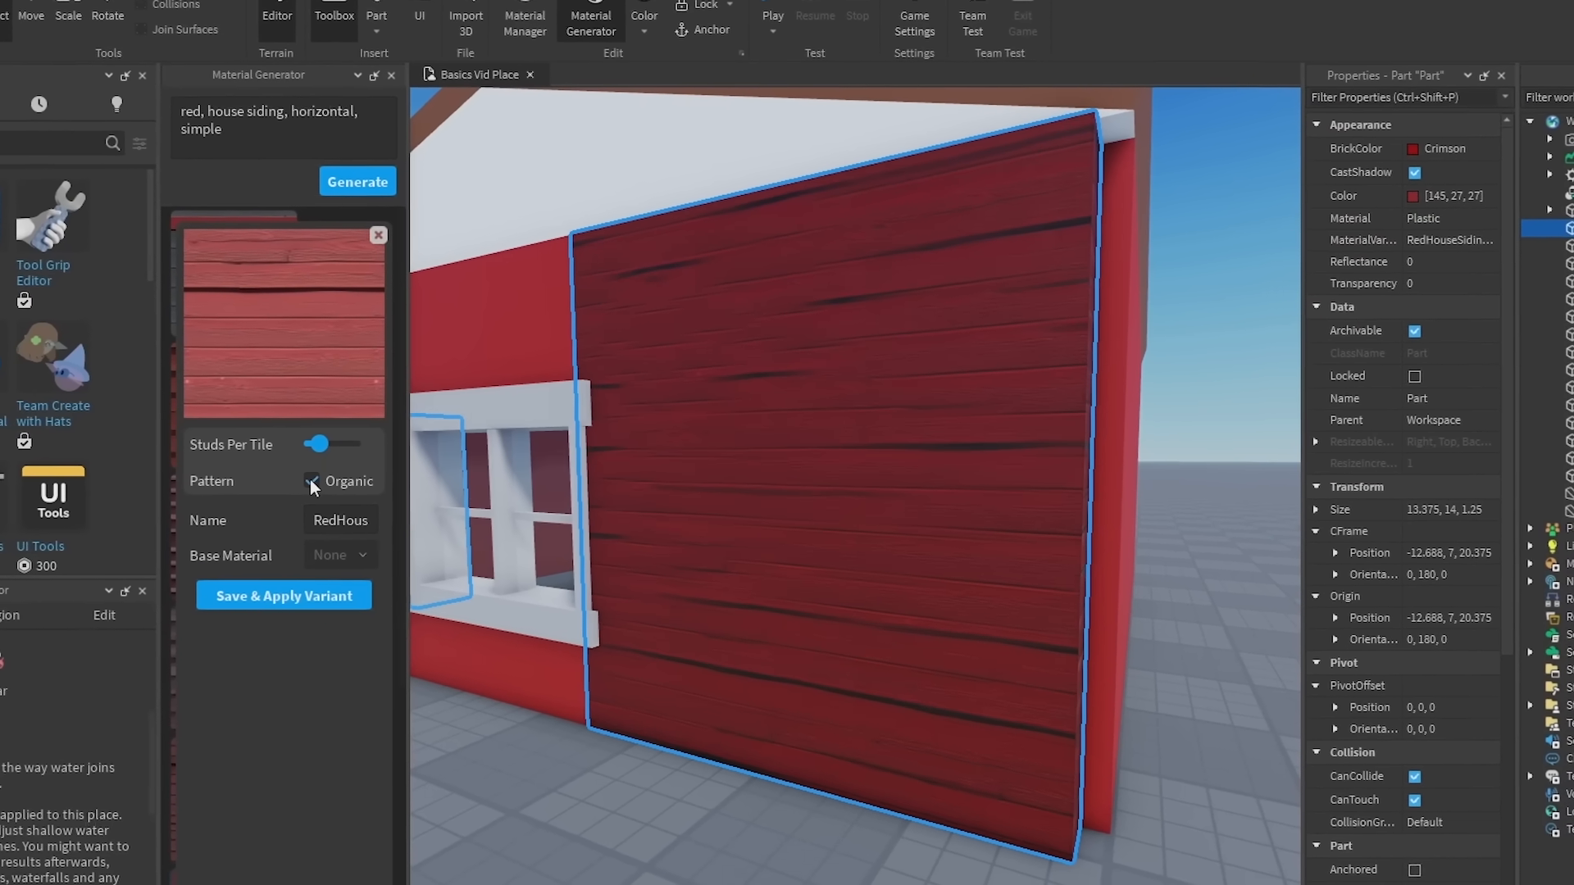
{"action": "scroll", "coordinate": [853, 529], "scroll_direction": "up", "scroll_amount": 4}
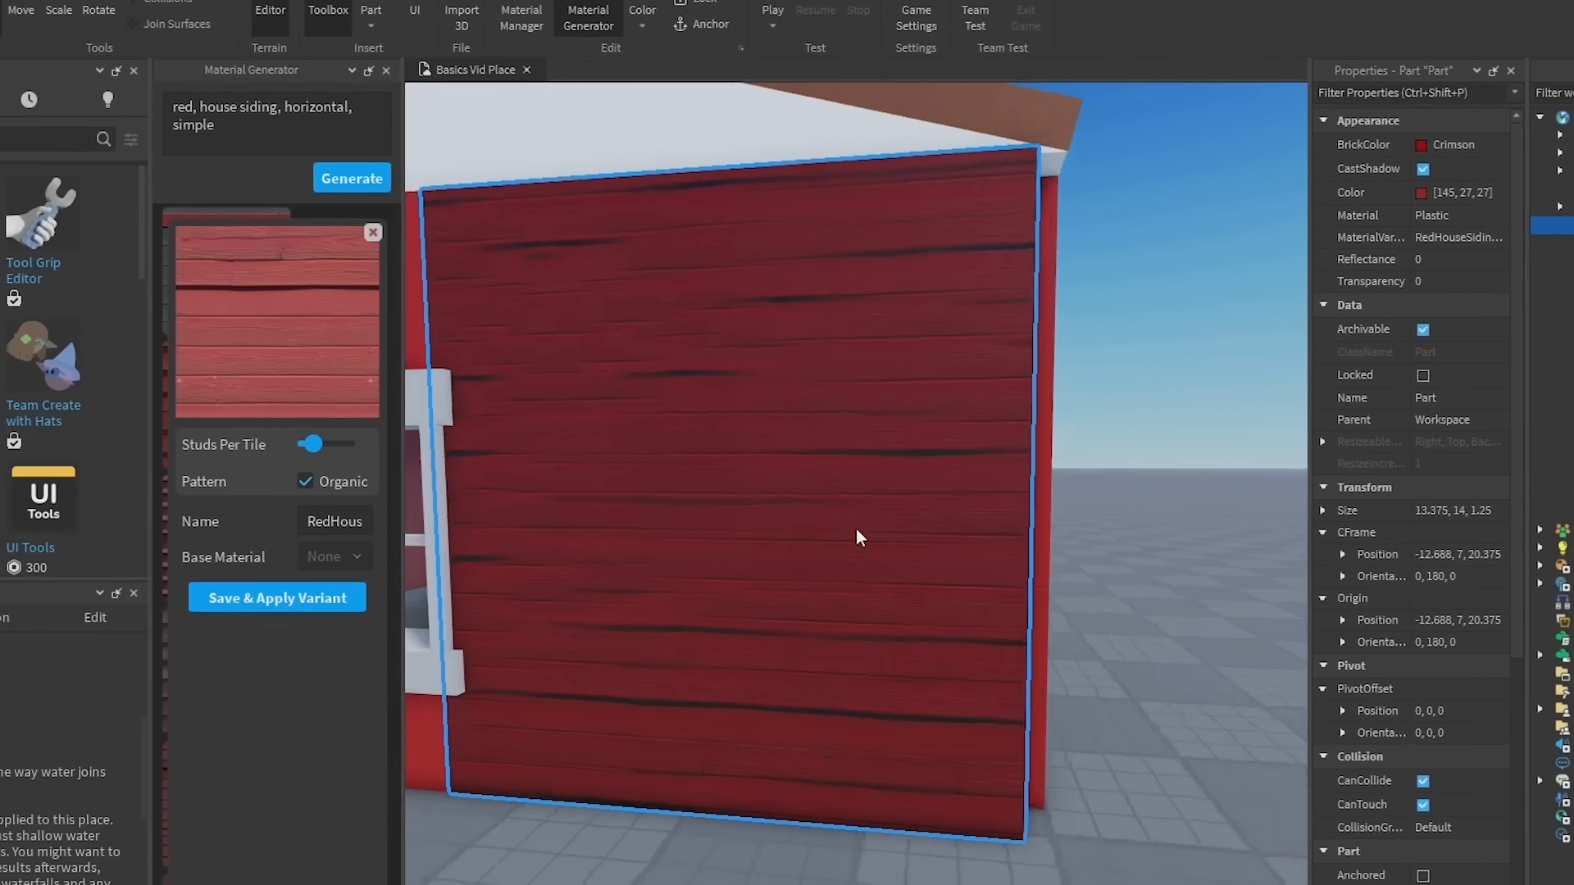
{"action": "scroll", "coordinate": [854, 528], "scroll_direction": "up", "scroll_amount": 4}
{"action": "right_click_drag", "start_coordinate": [856, 529], "coordinate": [854, 529]}
{"action": "scroll", "coordinate": [854, 529], "scroll_direction": "down", "scroll_amount": 5}
{"action": "key", "text": "w"}
{"action": "key", "text": "e"}
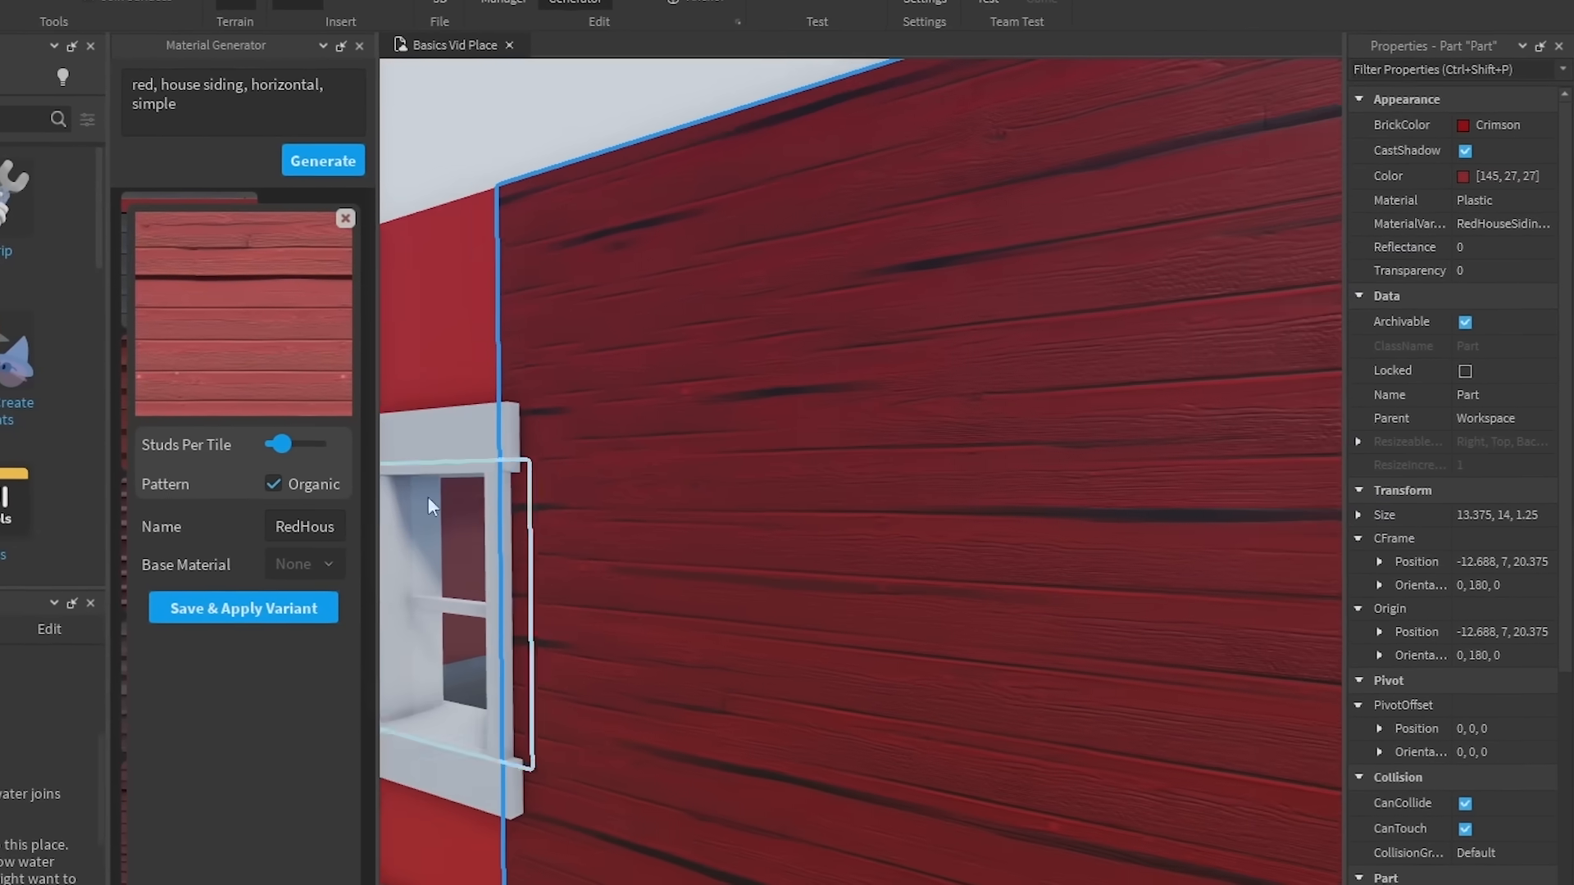
Step: Preview the orange-red siding and the knotty red plank variants on the wall part and compare them up close
{"action": "left_click", "coordinate": [350, 220]}
{"action": "left_click", "coordinate": [204, 421]}
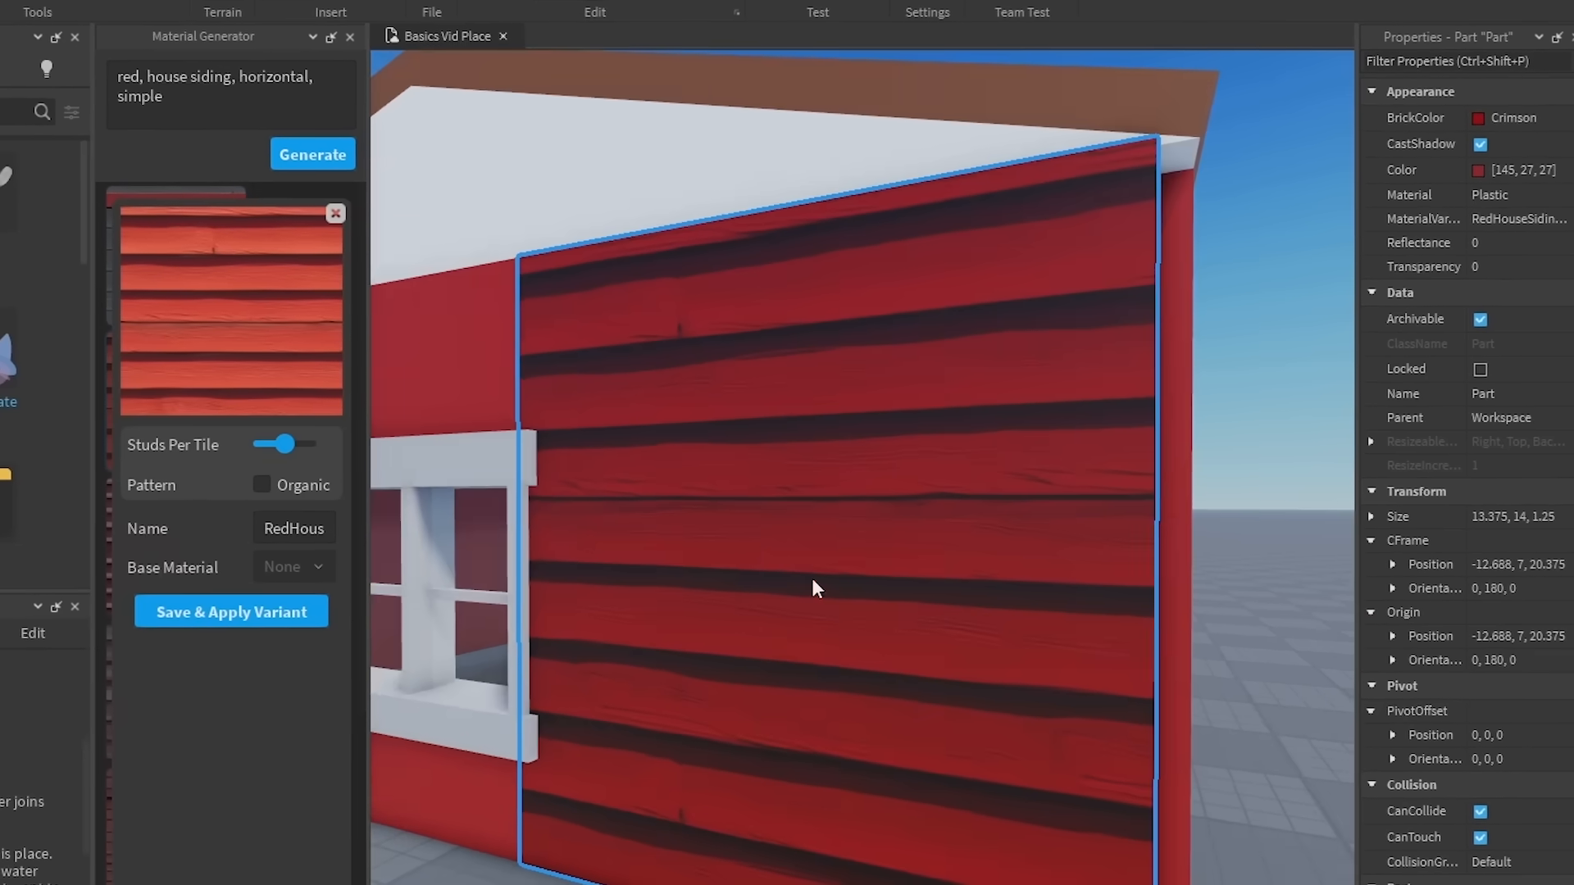
{"action": "left_click", "coordinate": [373, 804]}
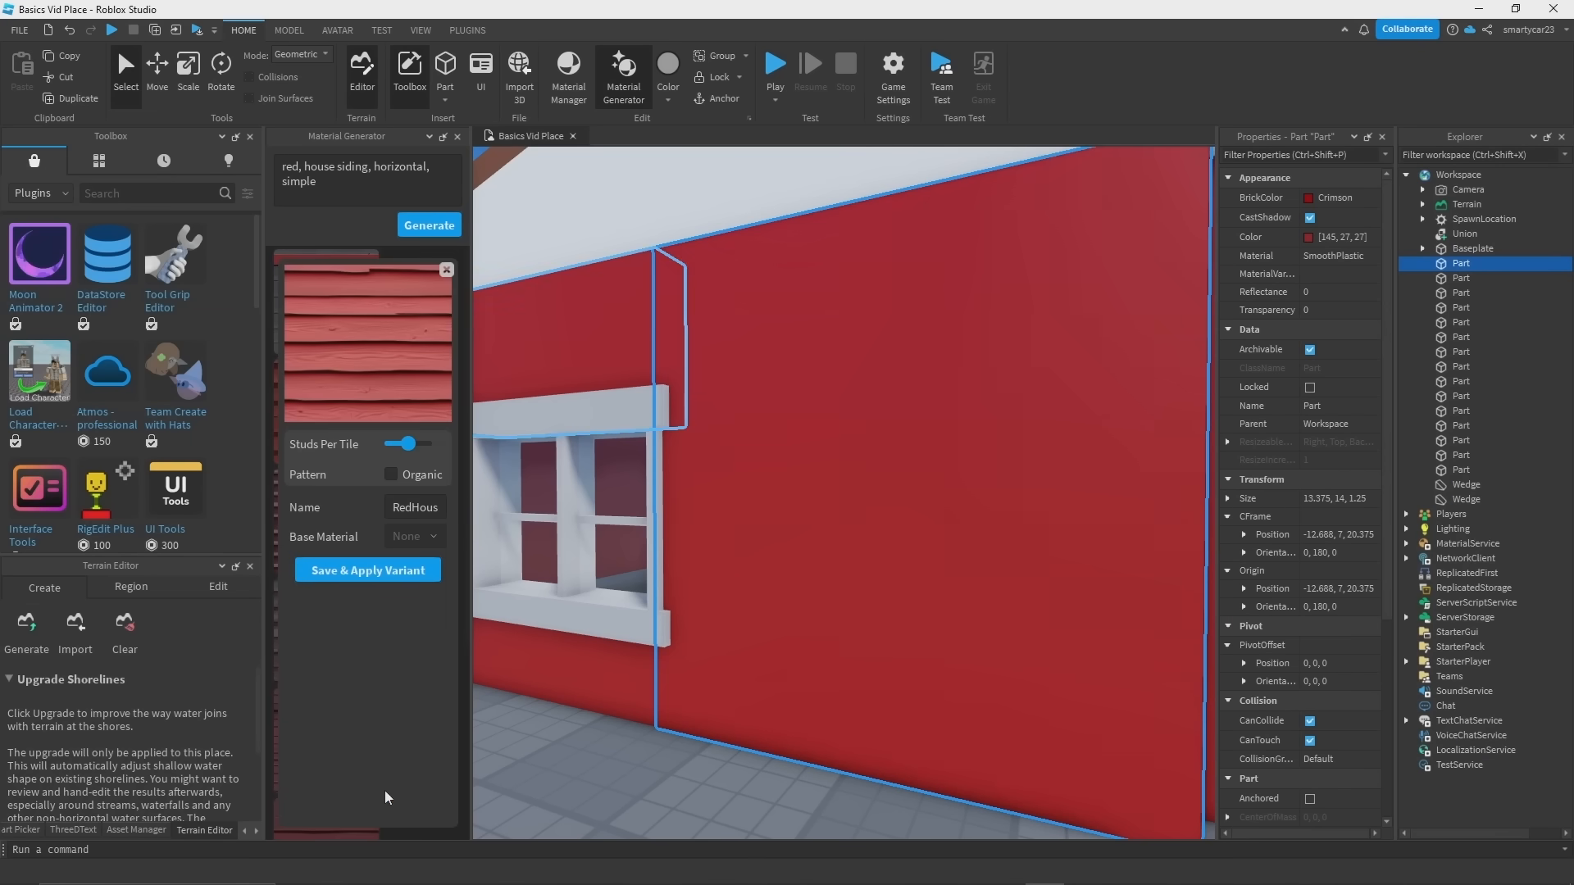
{"action": "key", "text": "d"}
{"action": "scroll", "coordinate": [802, 590], "scroll_direction": "up", "scroll_amount": 5}
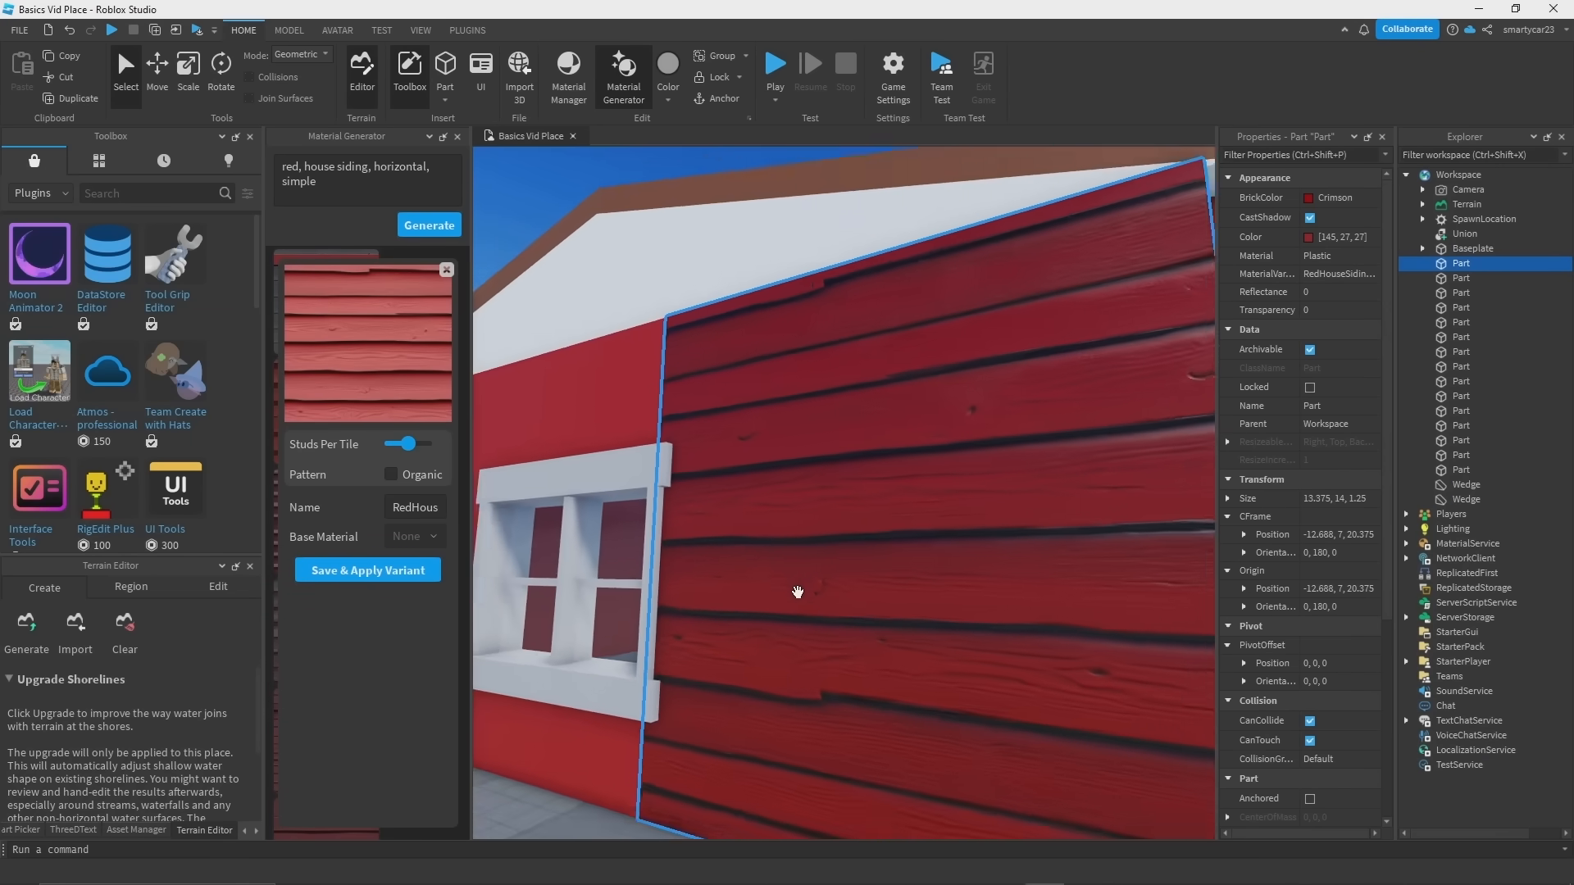
{"action": "scroll", "coordinate": [798, 590], "scroll_direction": "up", "scroll_amount": 5}
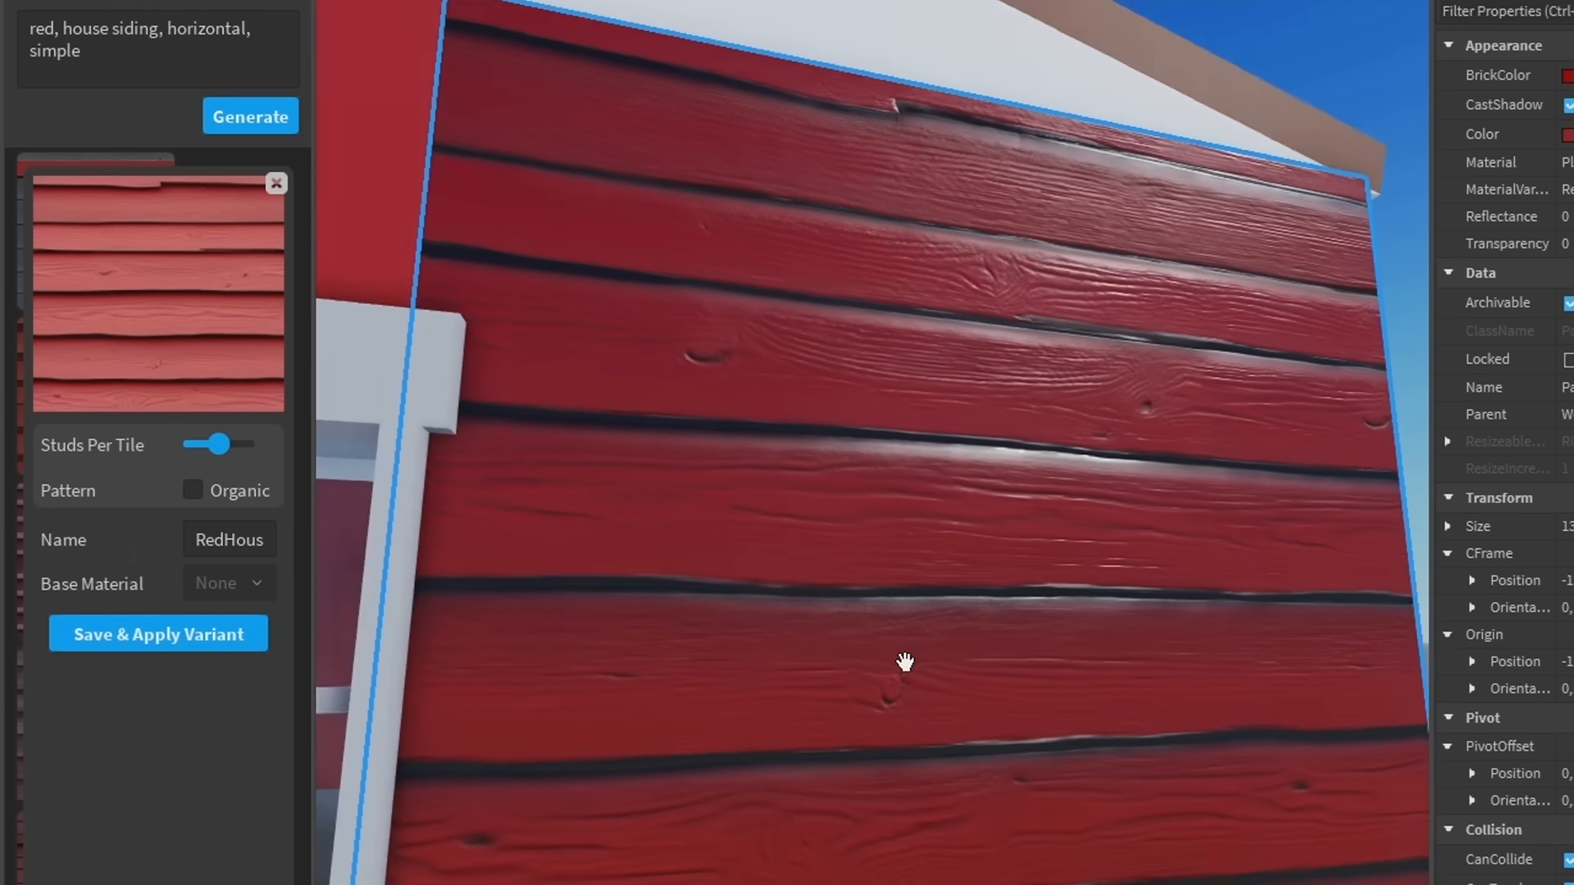
{"action": "scroll", "coordinate": [906, 662], "scroll_direction": "down", "scroll_amount": 5}
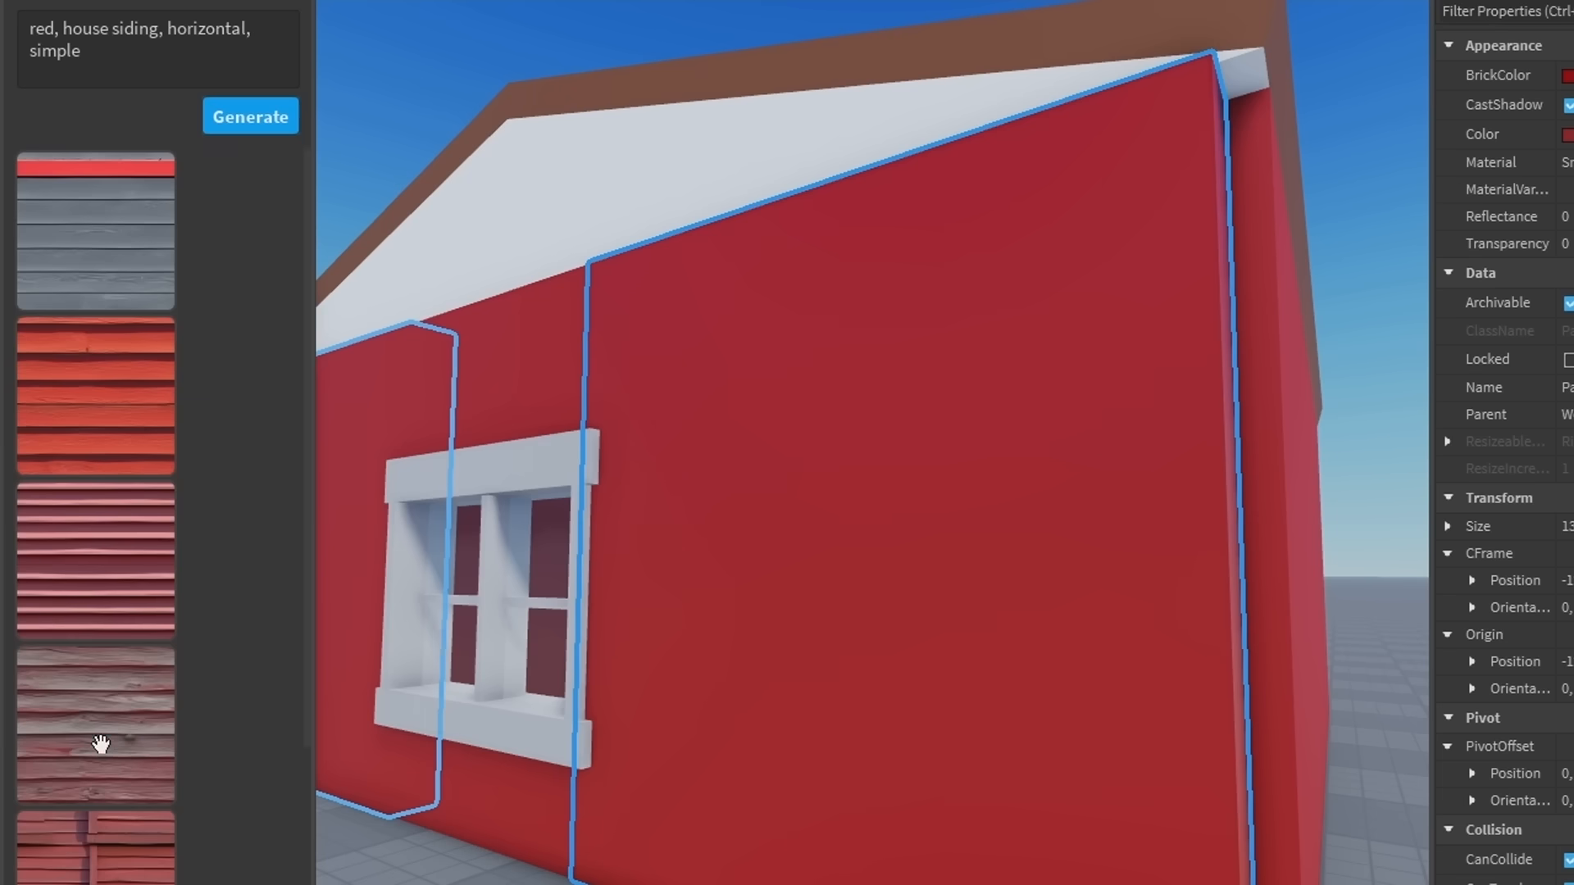
Step: Save and apply the orange-red siding variant to the wall part with WoodPlanks as base material and a smaller studs-per-tile scale
{"action": "left_click", "coordinate": [100, 744]}
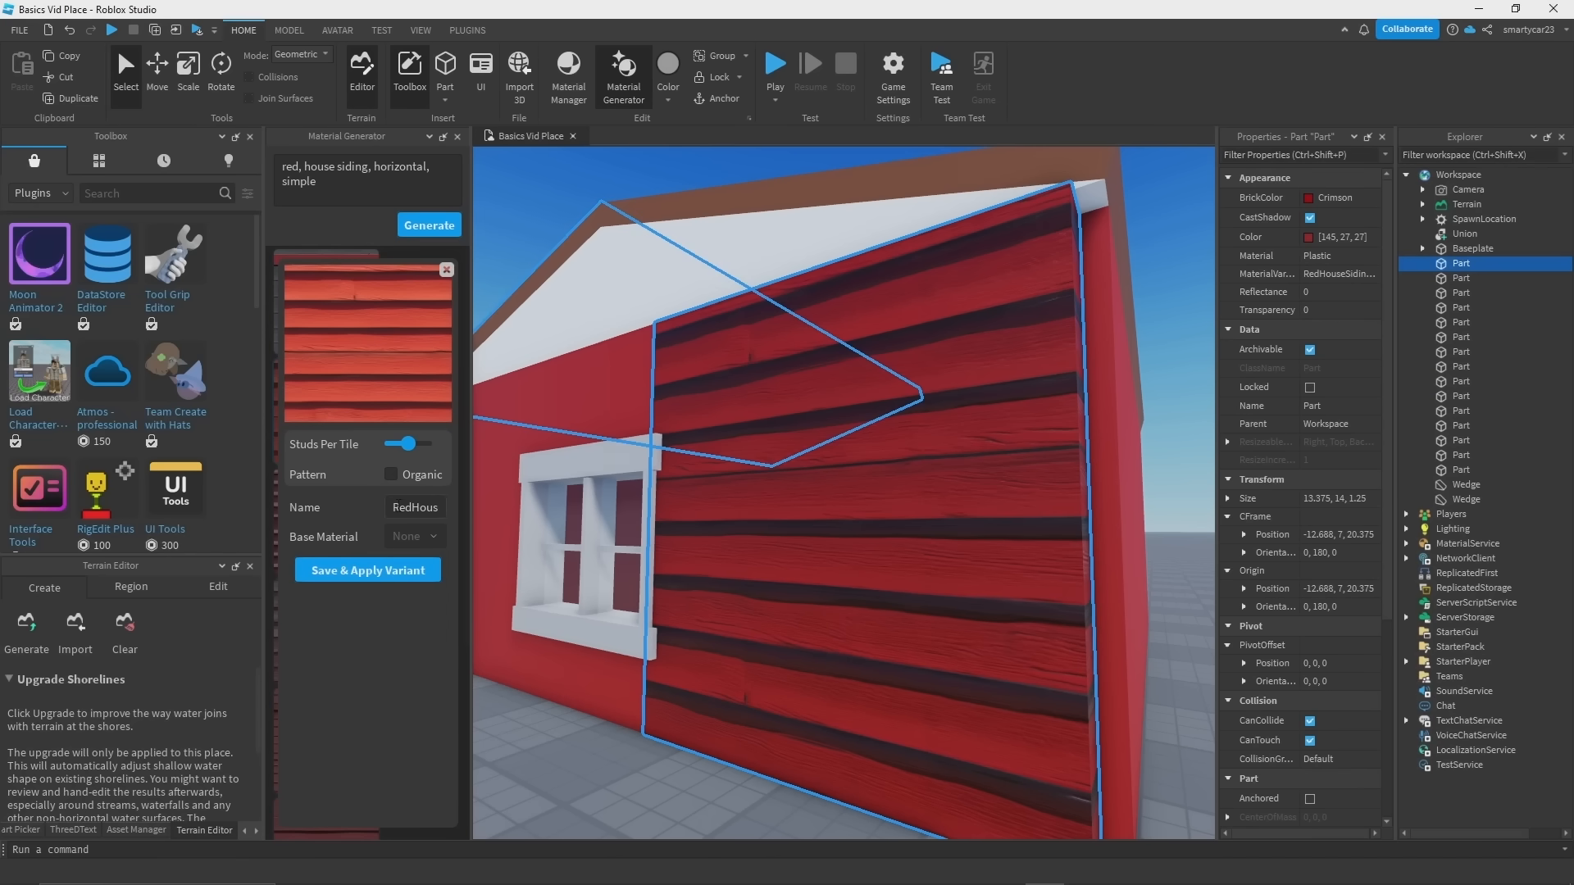
{"action": "left_click", "coordinate": [413, 536]}
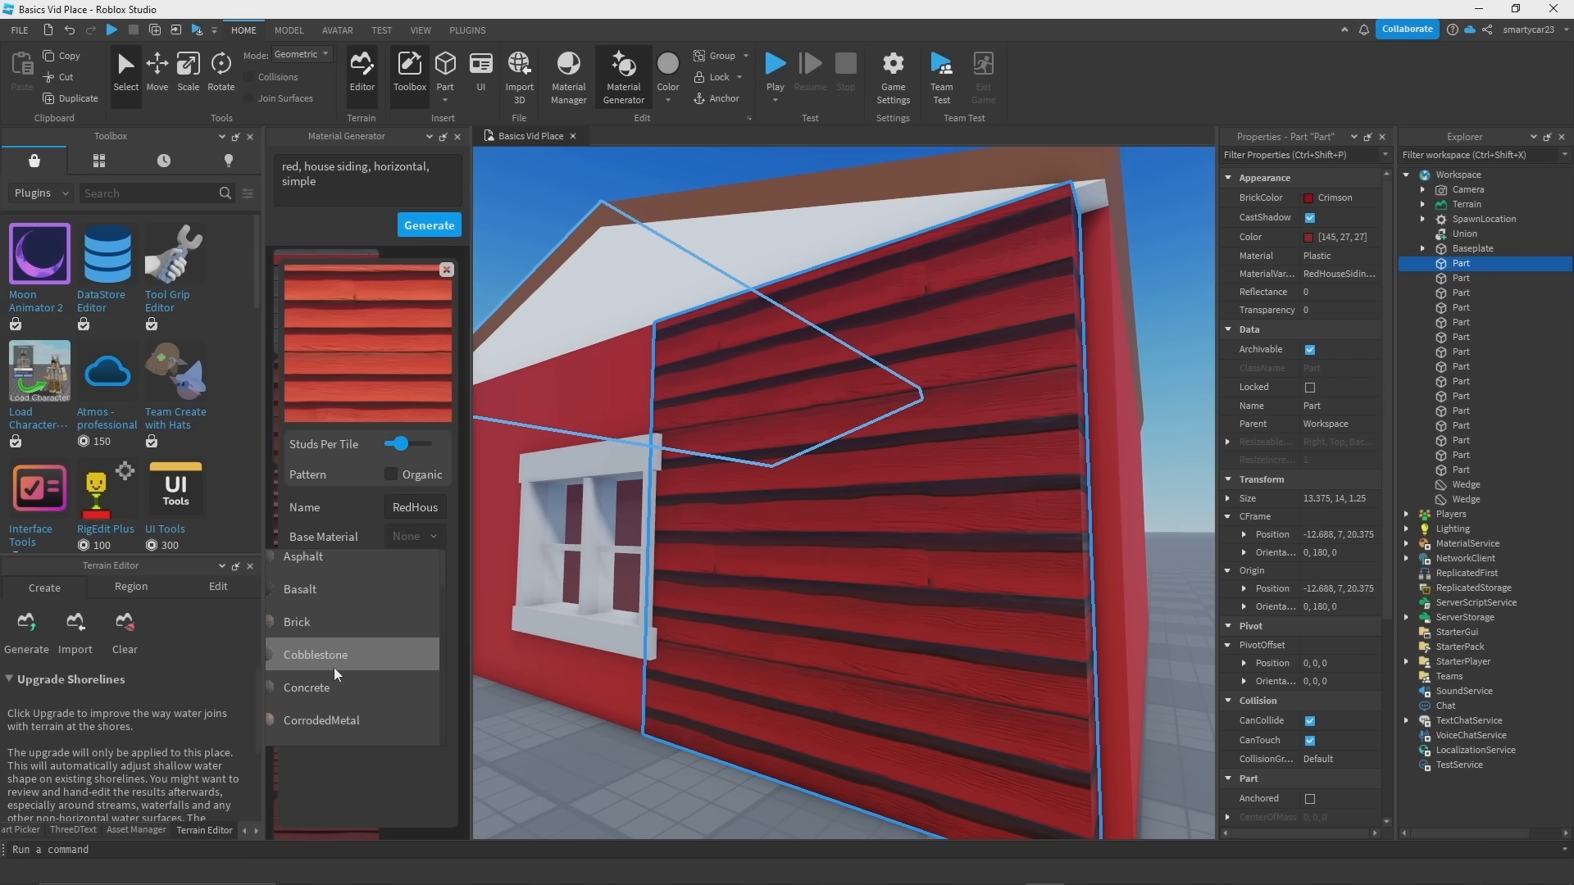
{"action": "left_click", "coordinate": [347, 731]}
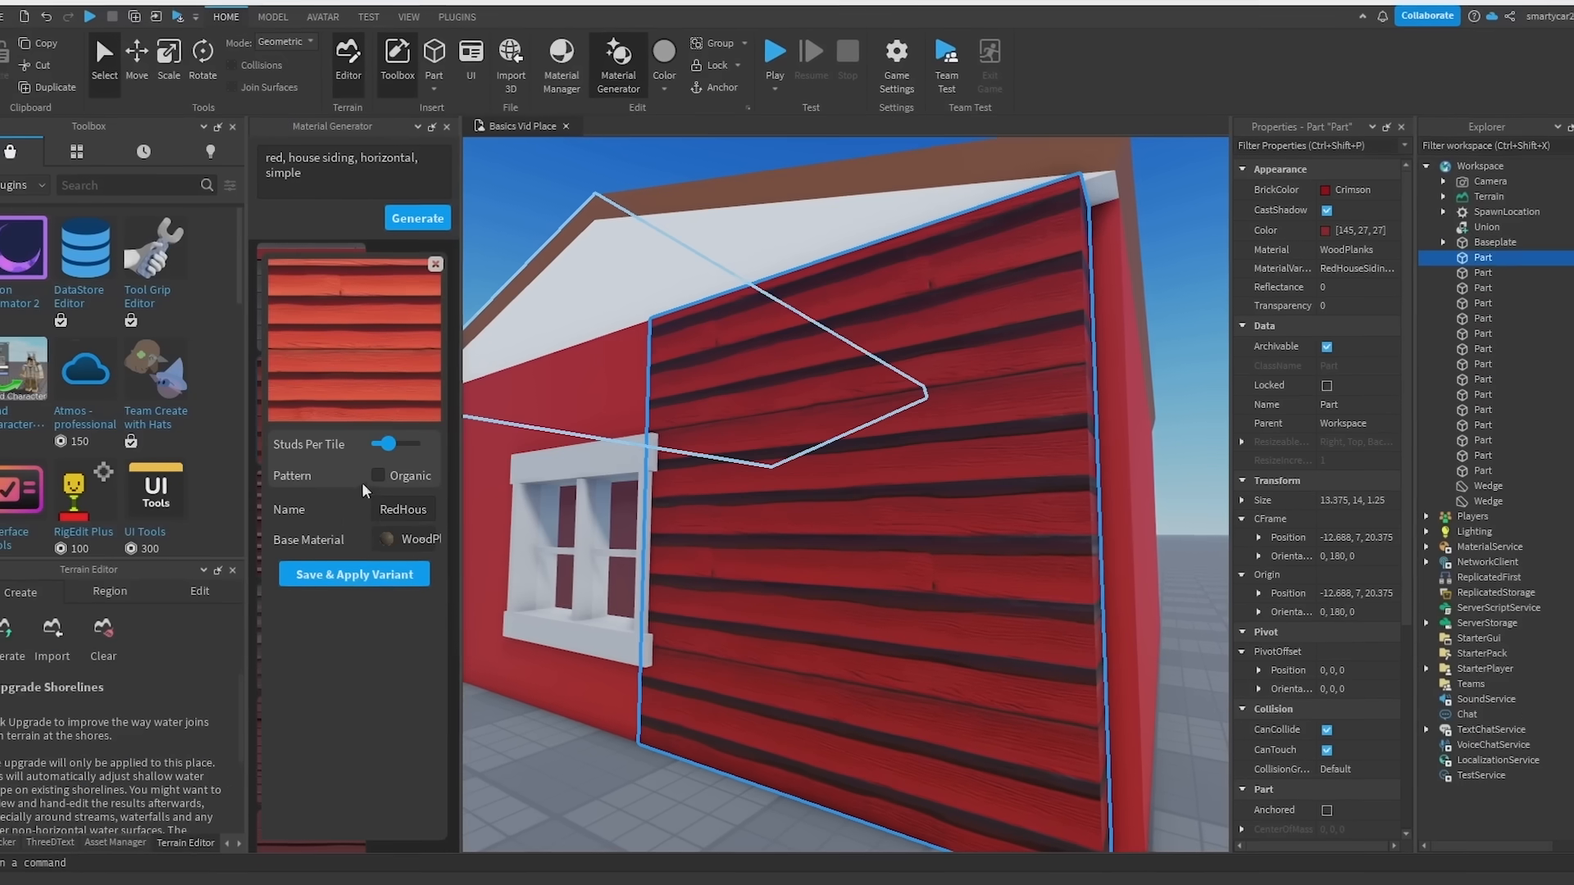
{"action": "left_click_drag", "start_coordinate": [365, 447], "coordinate": [370, 447]}
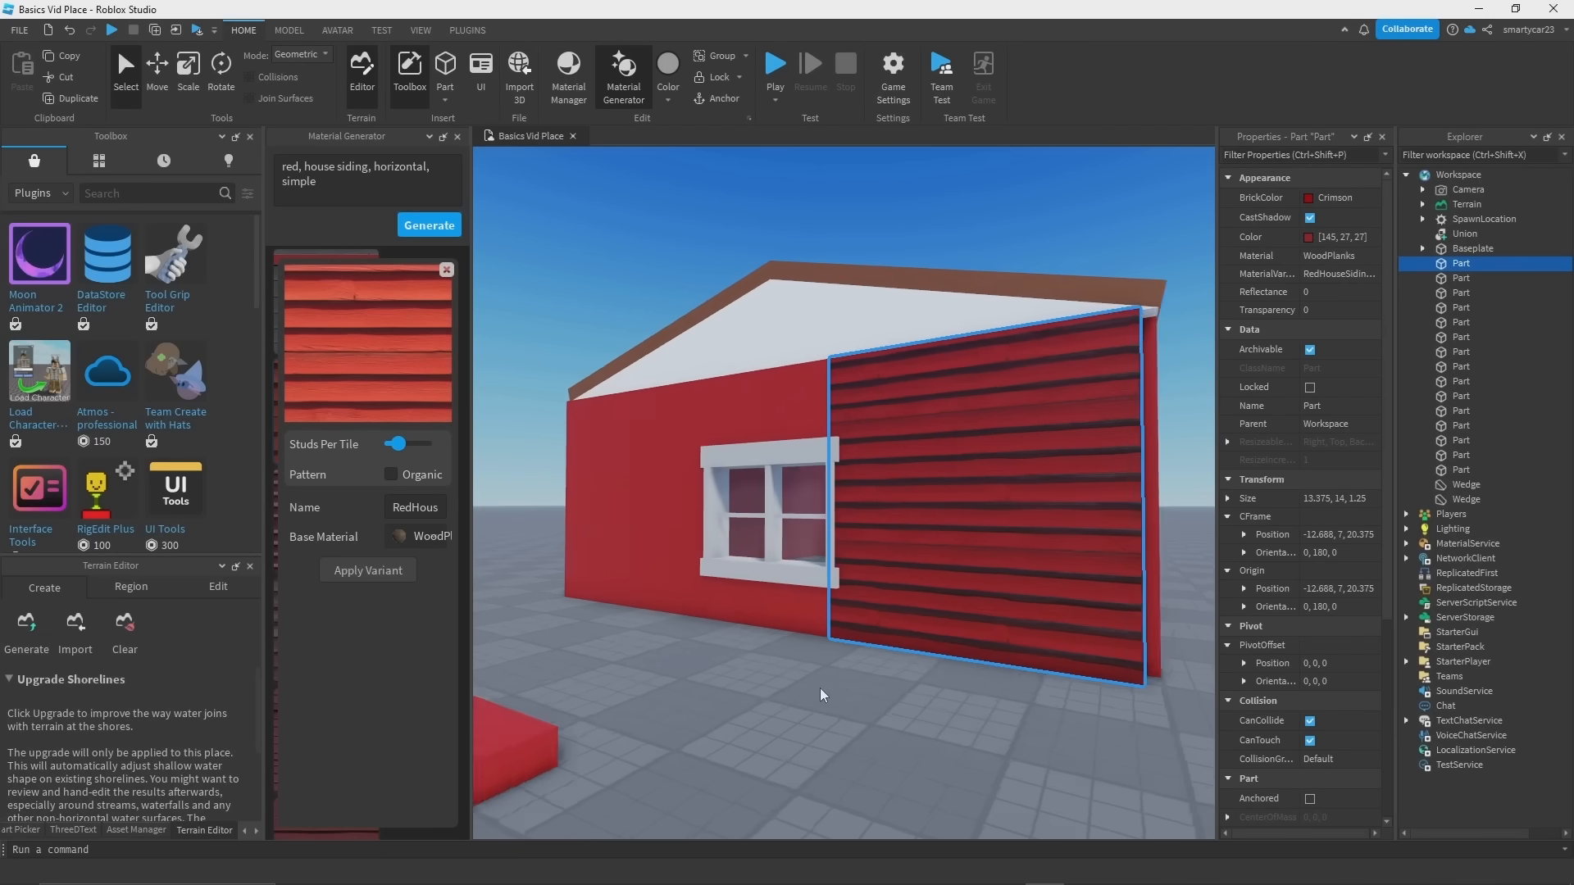
Step: Select the remaining wall parts and the rear wall union, preview the siding variant on them, and close the variant's settings
{"action": "key", "text": "a"}
{"action": "left_click", "coordinate": [815, 668]}
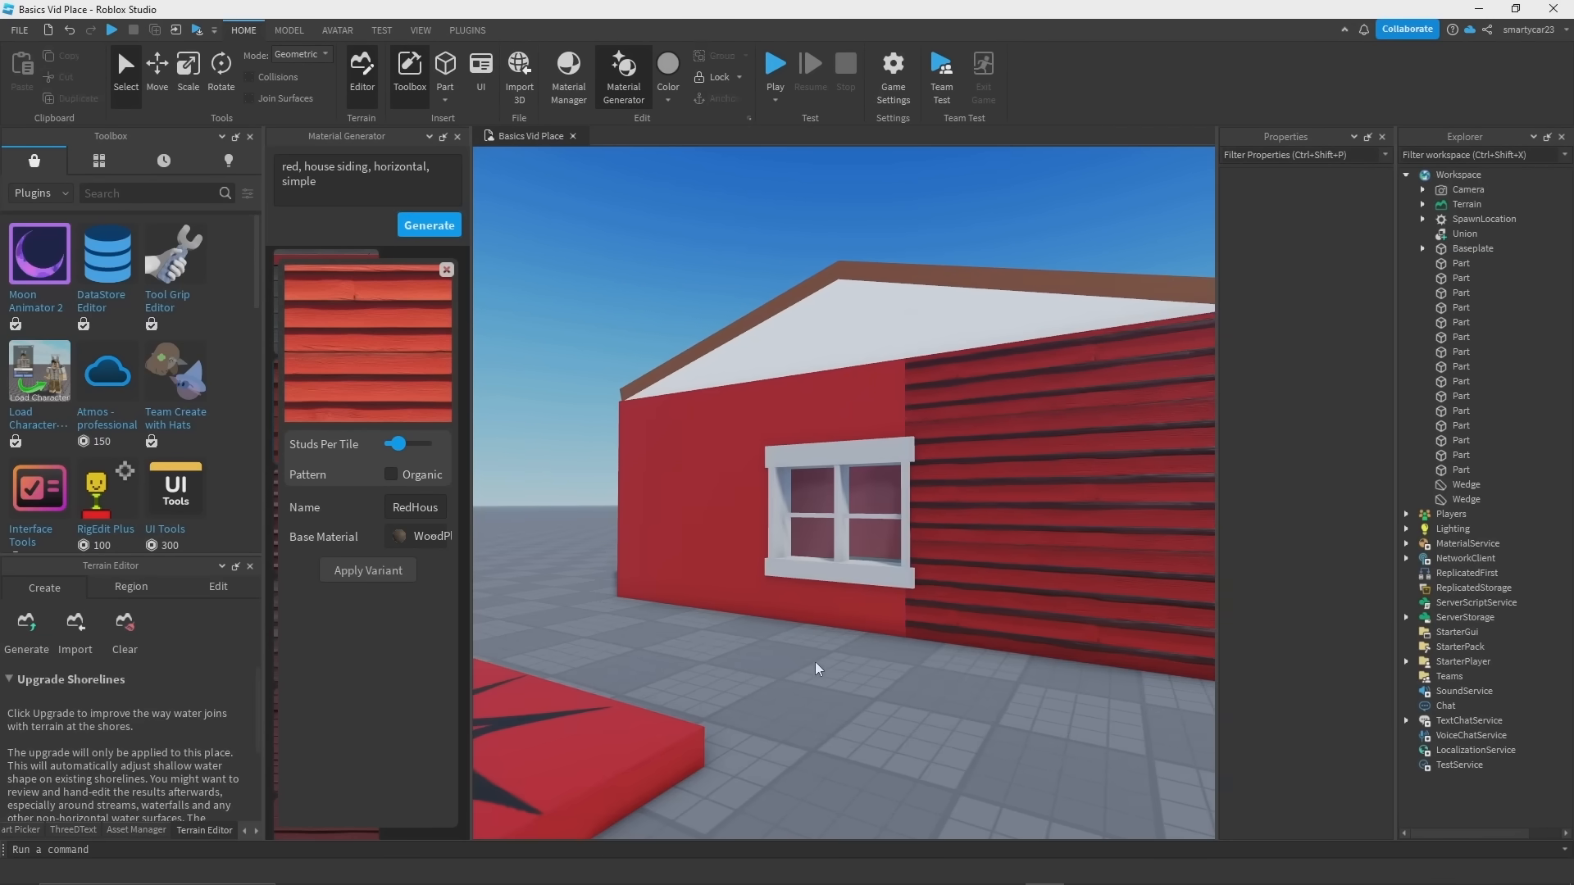
{"action": "left_click", "coordinate": [829, 608]}
{"action": "left_click", "coordinate": [706, 429], "text": "shift"}
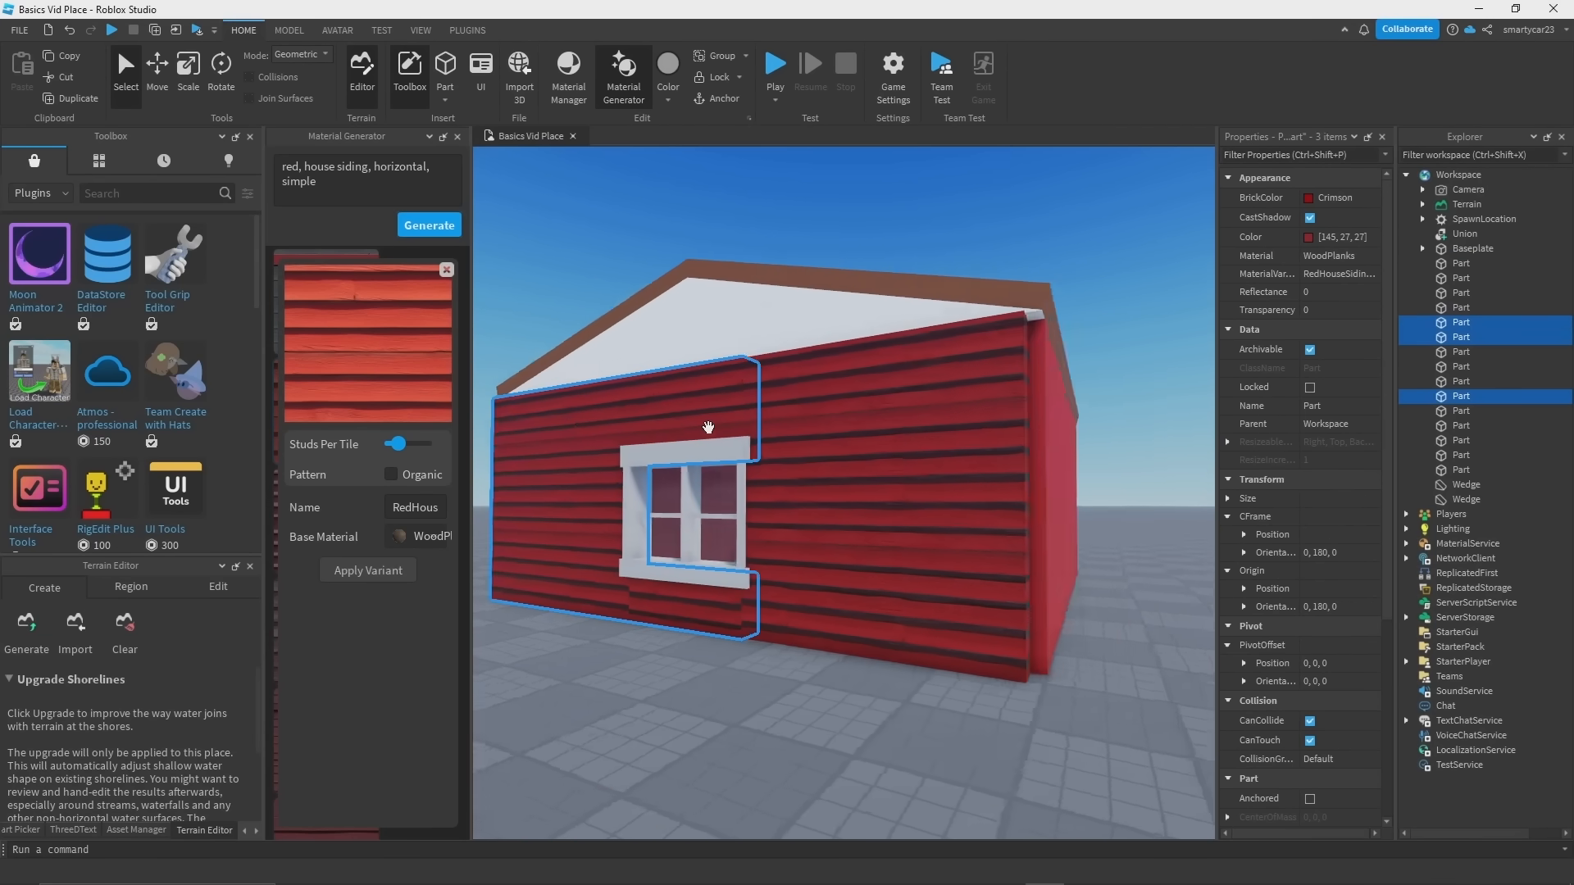
{"action": "right_click_drag", "start_coordinate": [706, 429], "coordinate": [766, 425]}
{"action": "left_click", "coordinate": [717, 429], "text": "shift"}
{"action": "left_click", "coordinate": [705, 396], "text": "shift"}
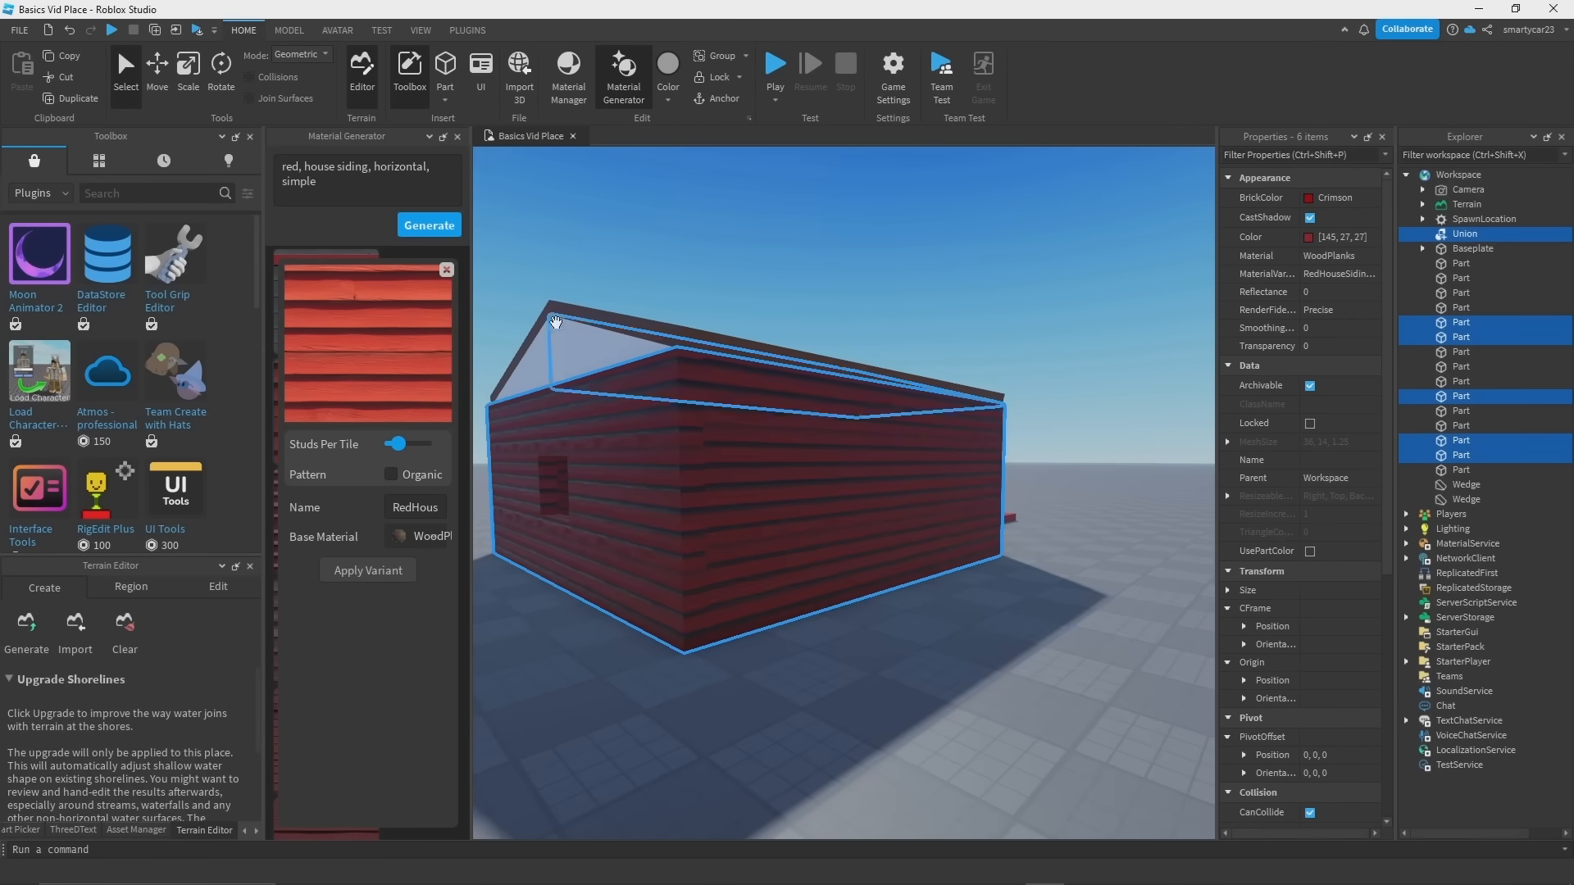
{"action": "left_click", "coordinate": [447, 270]}
{"action": "mouse_move", "coordinate": [769, 337]}
{"action": "right_mouse_down"}
{"action": "mouse_move", "coordinate": [752, 341]}
{"action": "mouse_move", "coordinate": [783, 351]}
{"action": "right_mouse_up"}
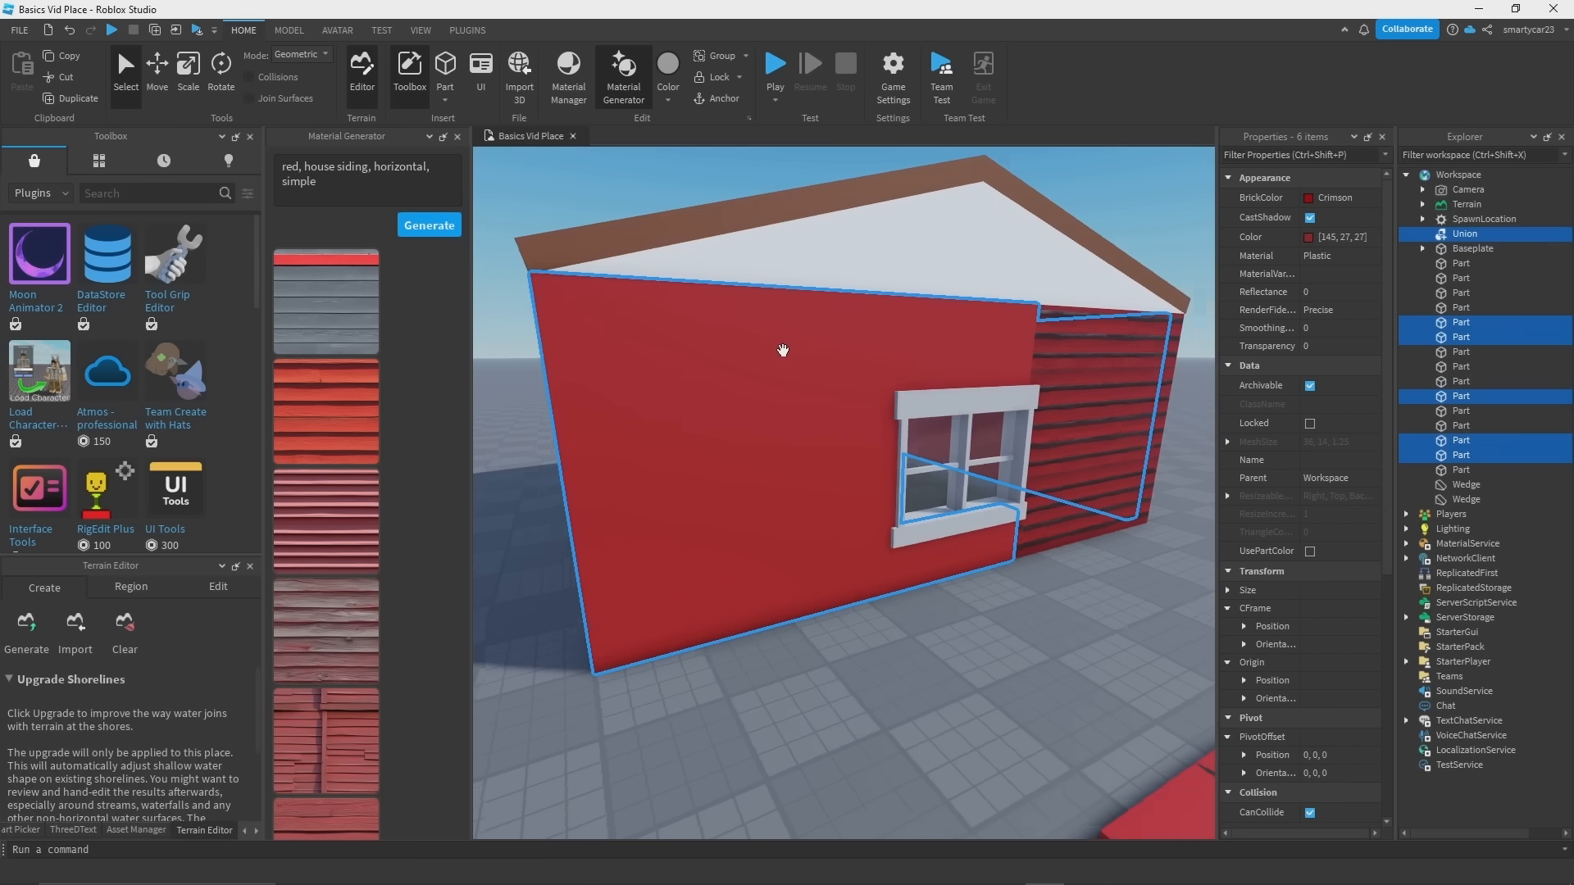
Step: Apply the saved red house siding material variant to the selected wall parts and rear wall union, and check the window wall
{"action": "right_click_drag", "start_coordinate": [915, 399], "coordinate": [722, 411]}
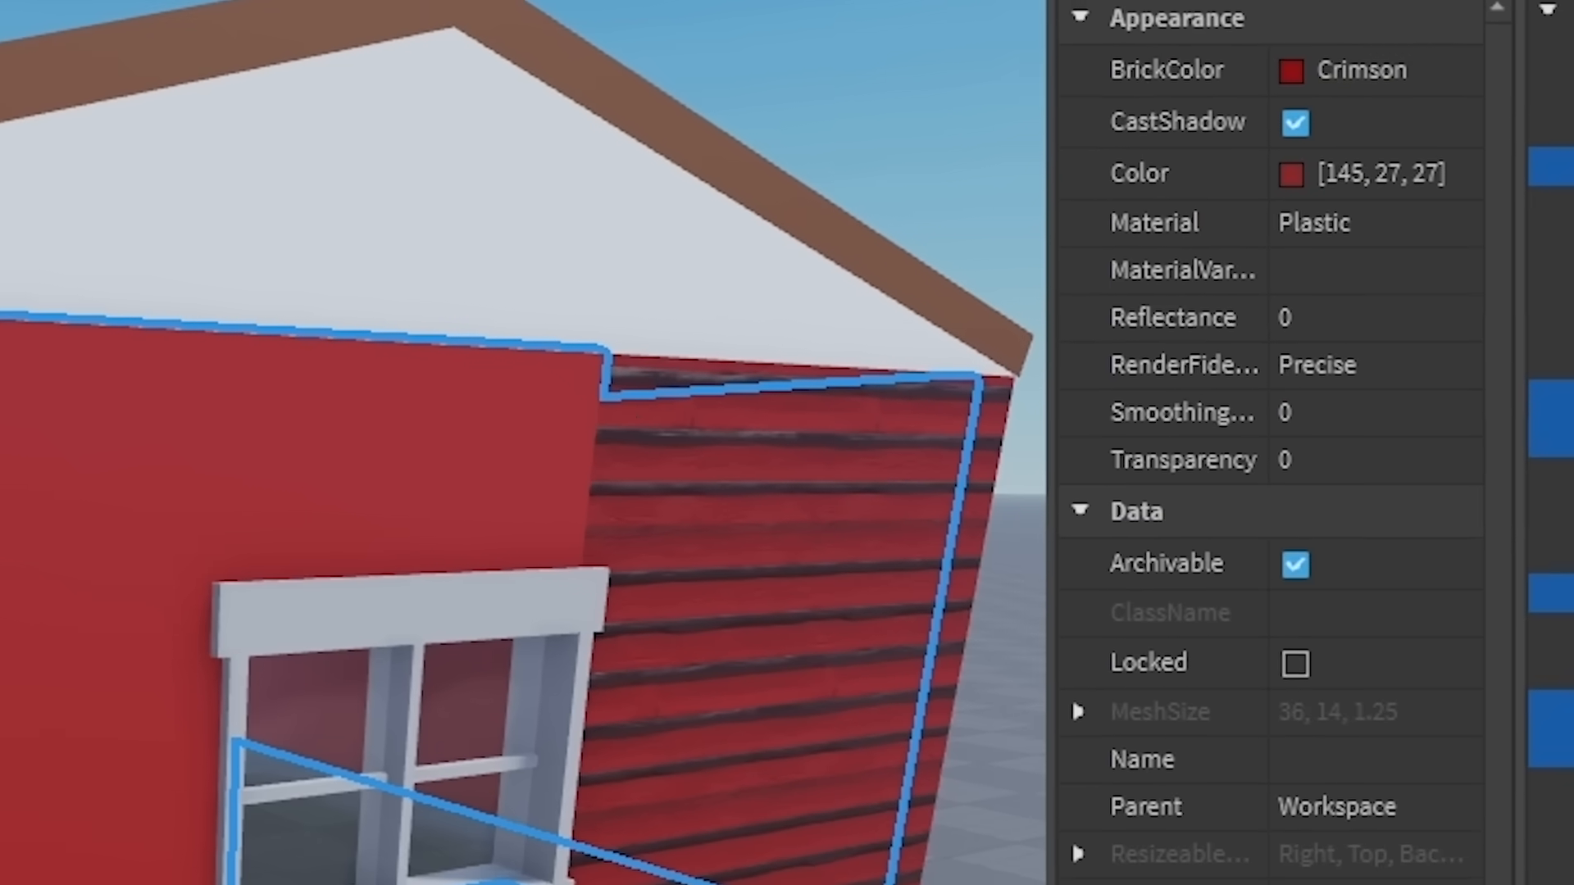
{"action": "left_click", "coordinate": [1285, 270]}
{"action": "left_click", "coordinate": [1451, 272]}
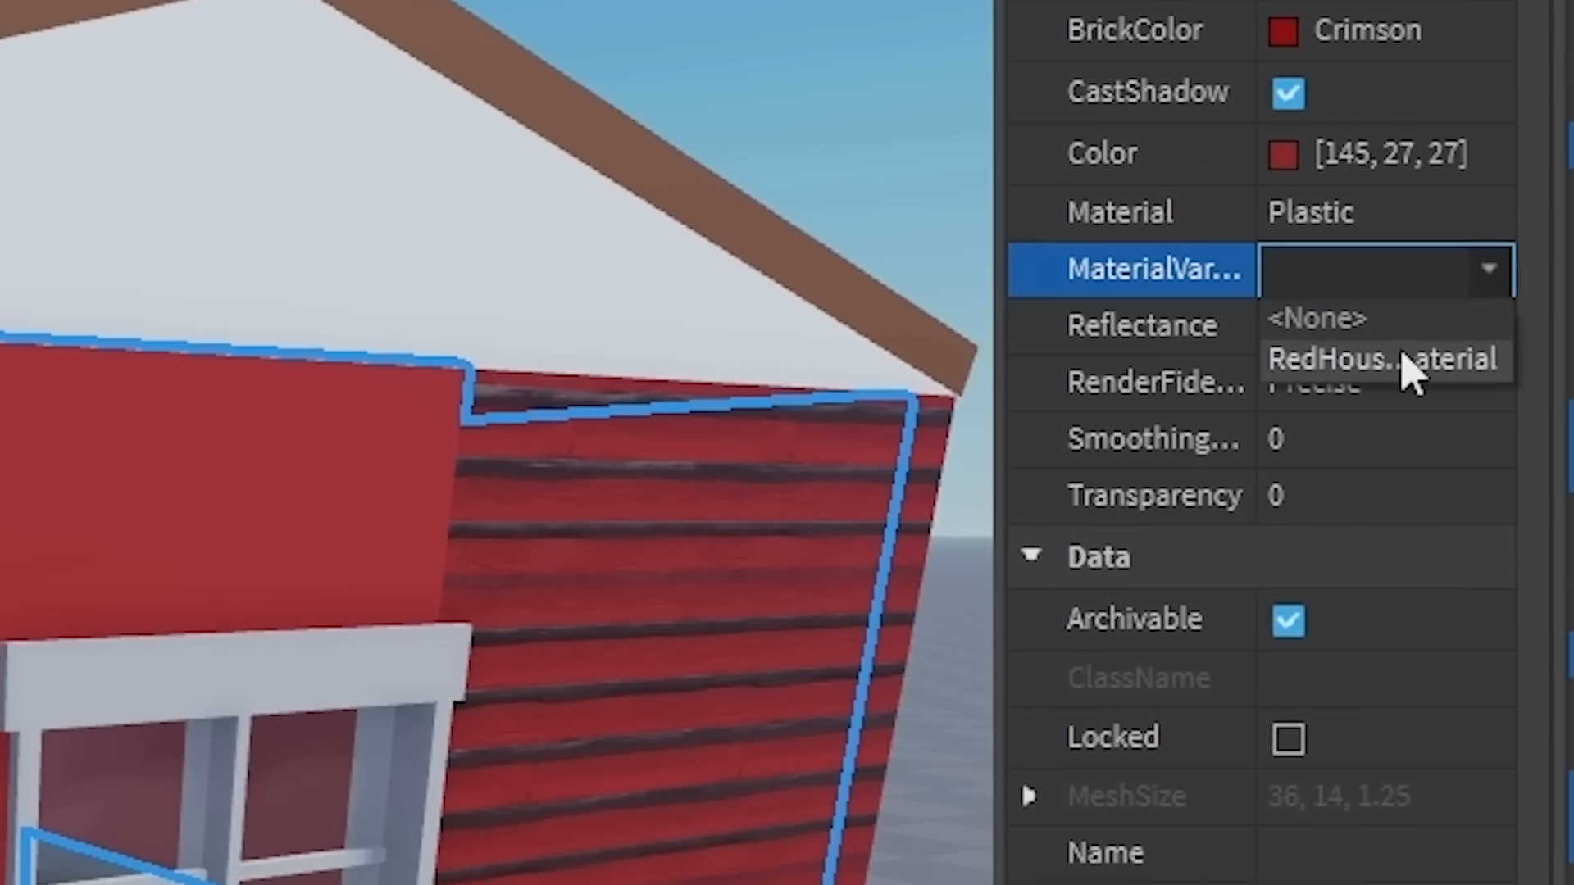
{"action": "left_click", "coordinate": [1406, 361]}
{"action": "right_click_drag", "start_coordinate": [376, 555], "coordinate": [460, 557]}
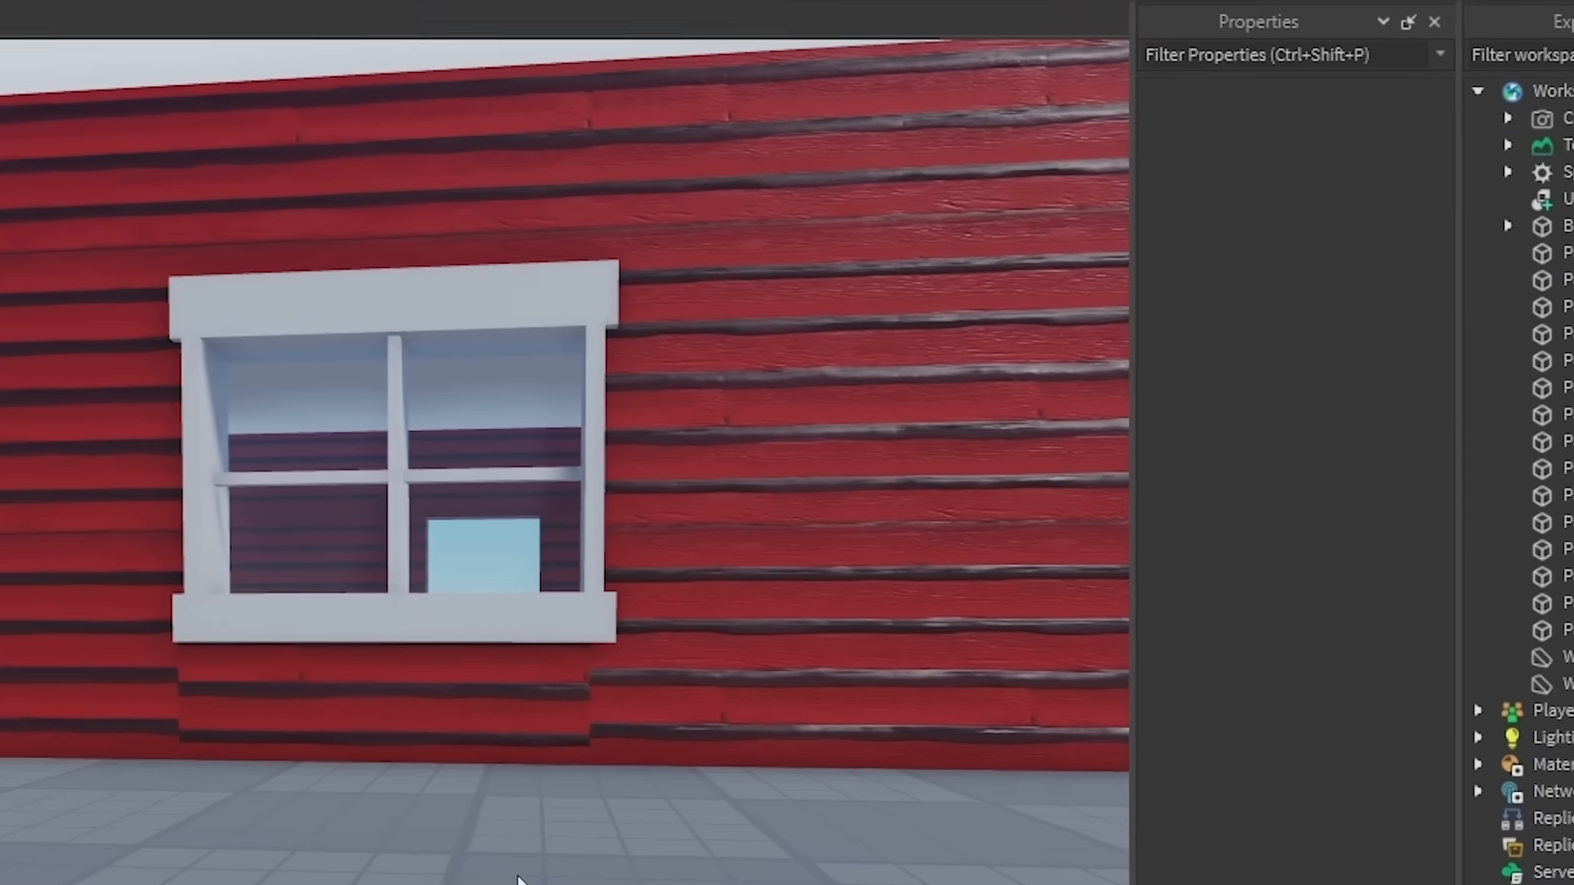
{"action": "left_click", "coordinate": [749, 559]}
{"action": "right_click_drag", "start_coordinate": [748, 558], "coordinate": [943, 505]}
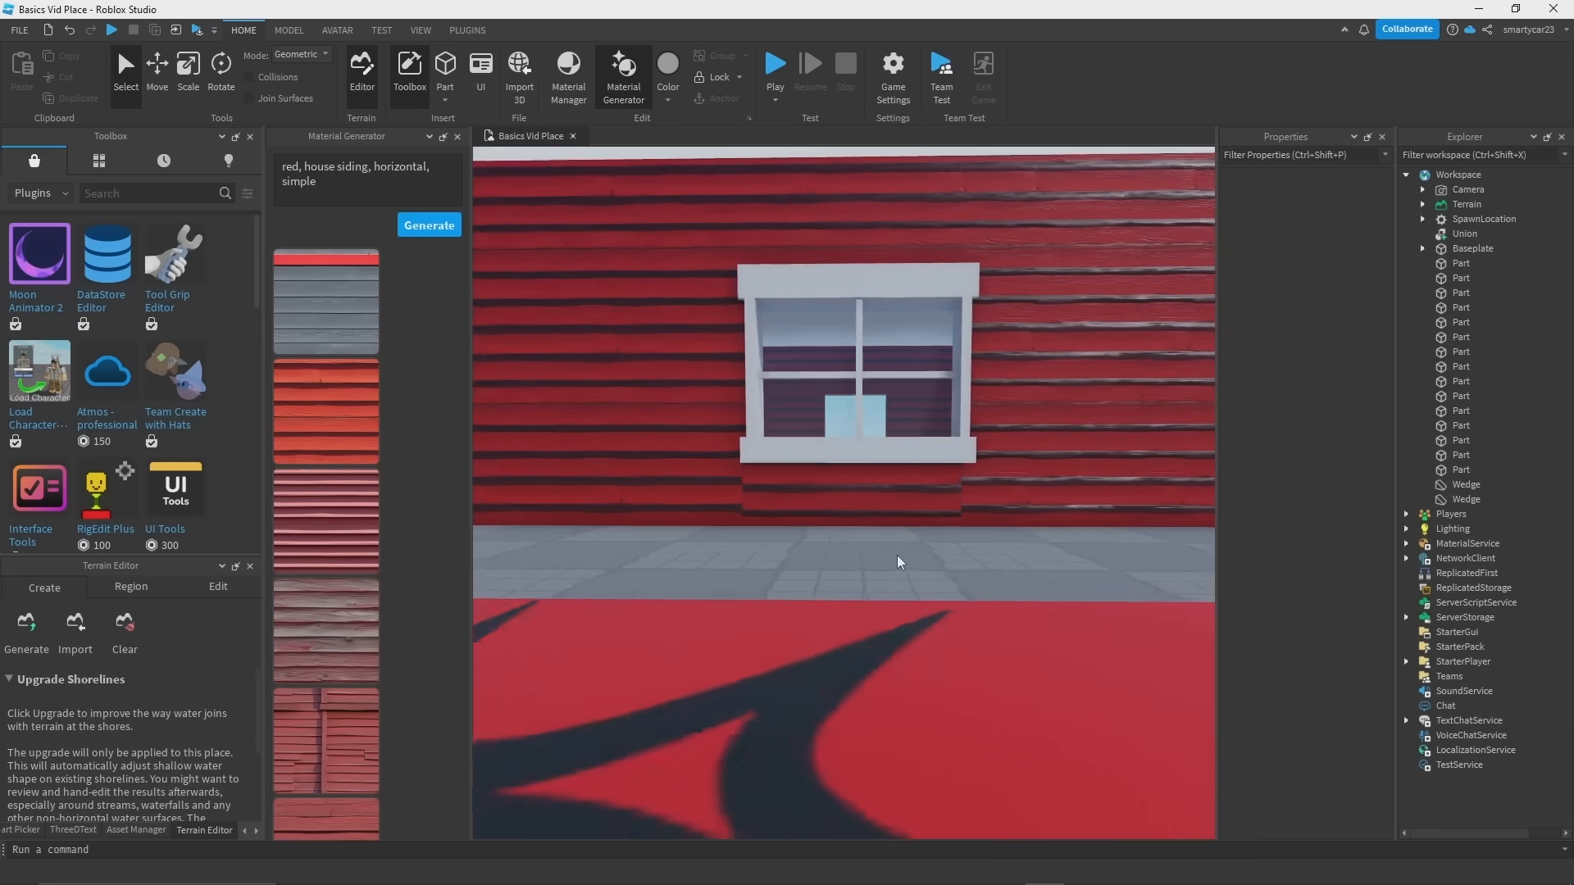
Step: Scale the wall part below the window to 8.125 studs wide and raise its top edge to line up the siding planks
{"action": "left_click", "coordinate": [943, 505]}
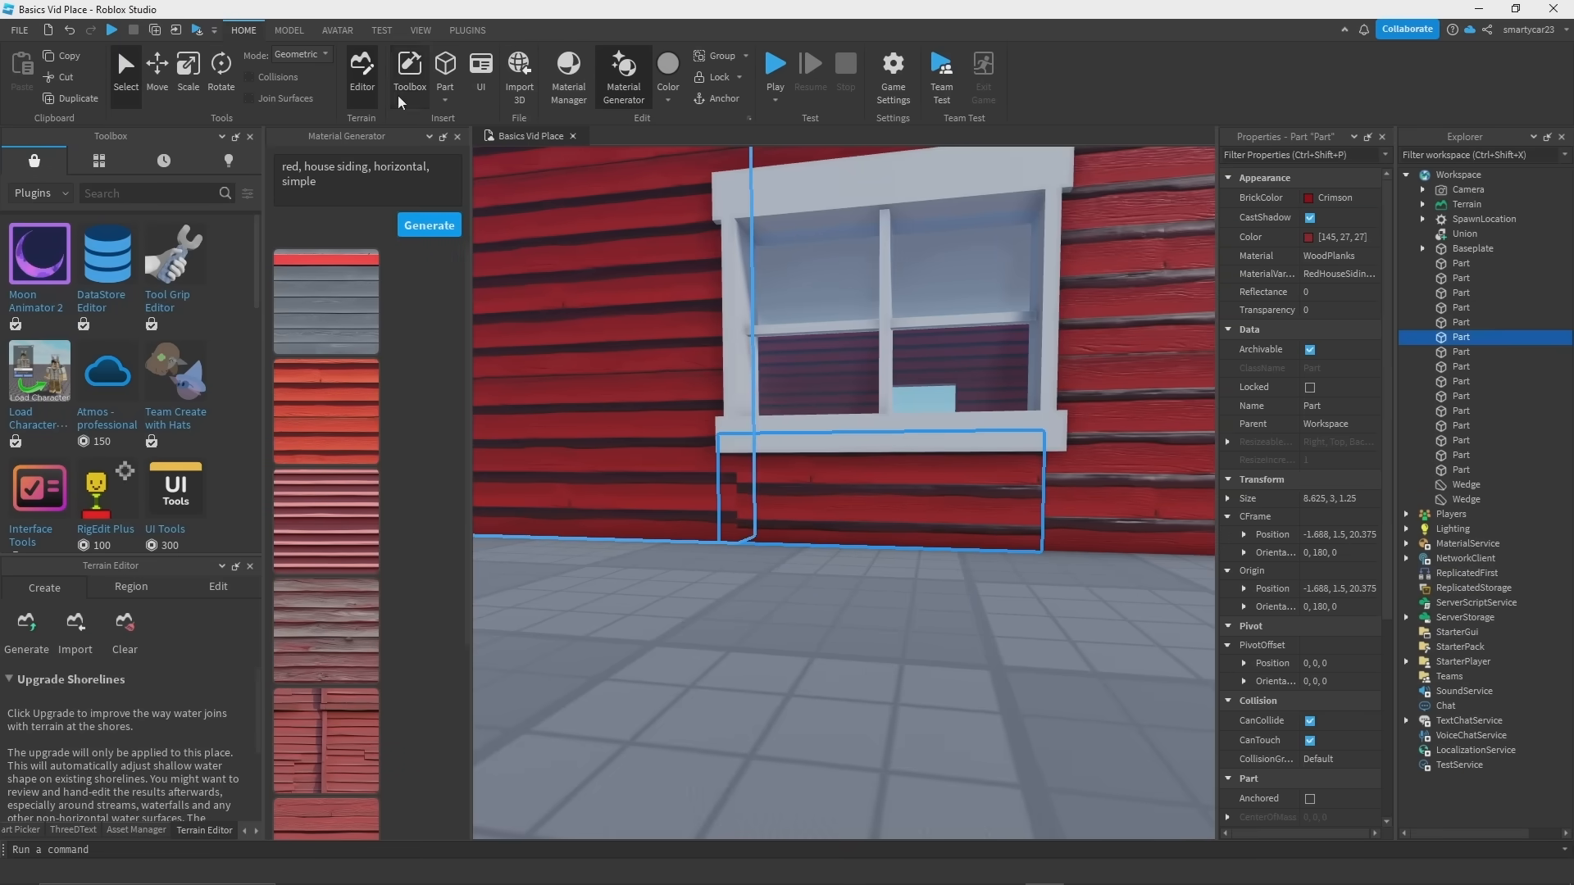
{"action": "left_click", "coordinate": [288, 30]}
{"action": "scroll", "coordinate": [670, 301], "scroll_direction": "up", "scroll_amount": 3}
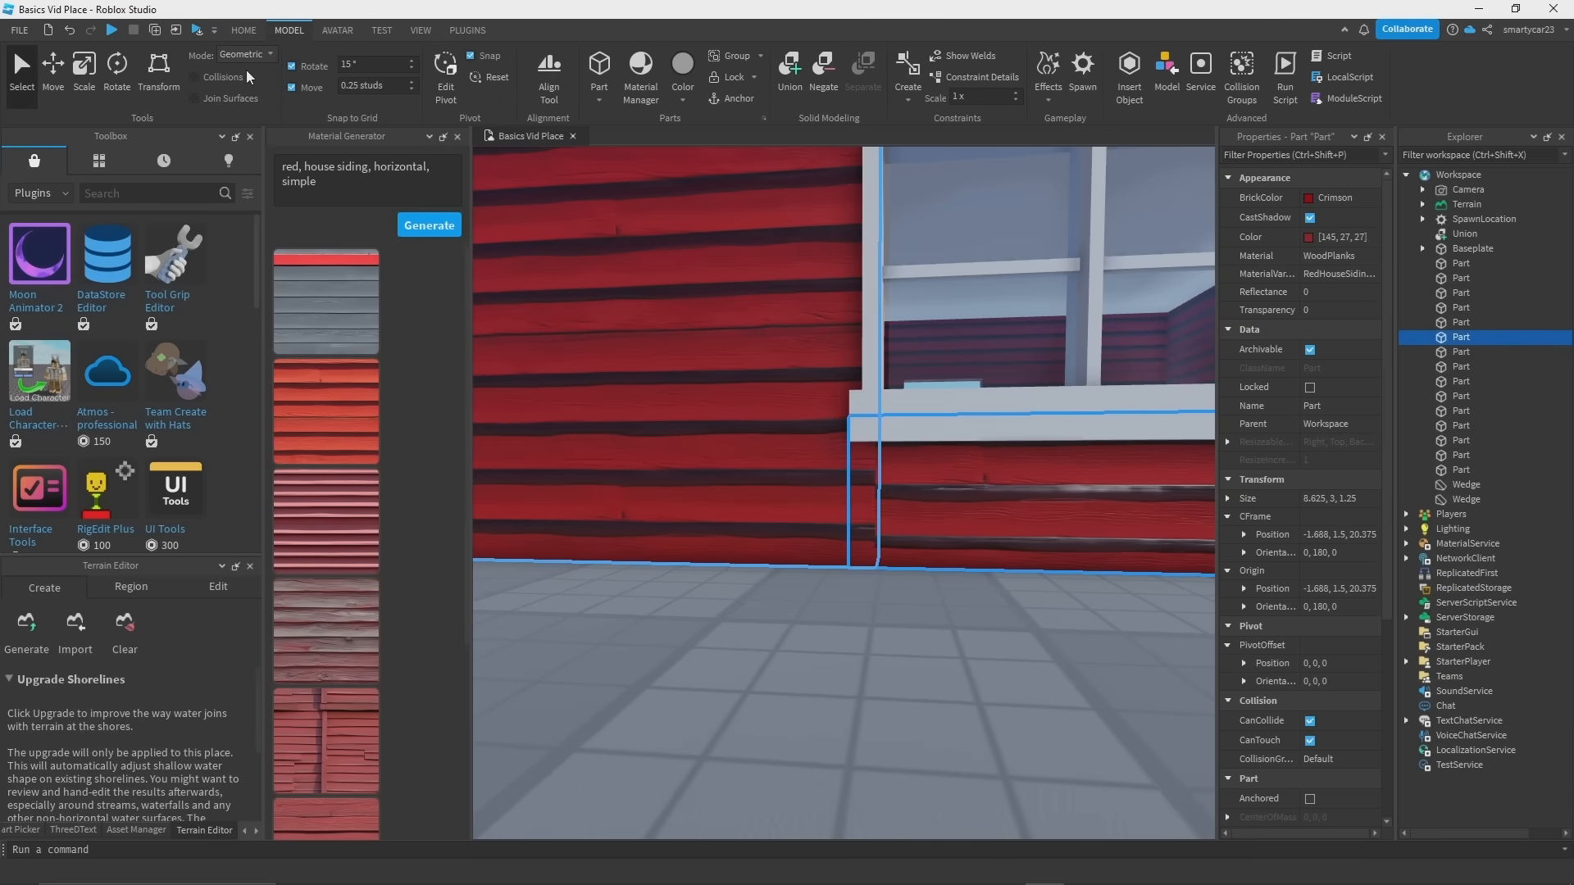
{"action": "key", "text": "ctrl+3"}
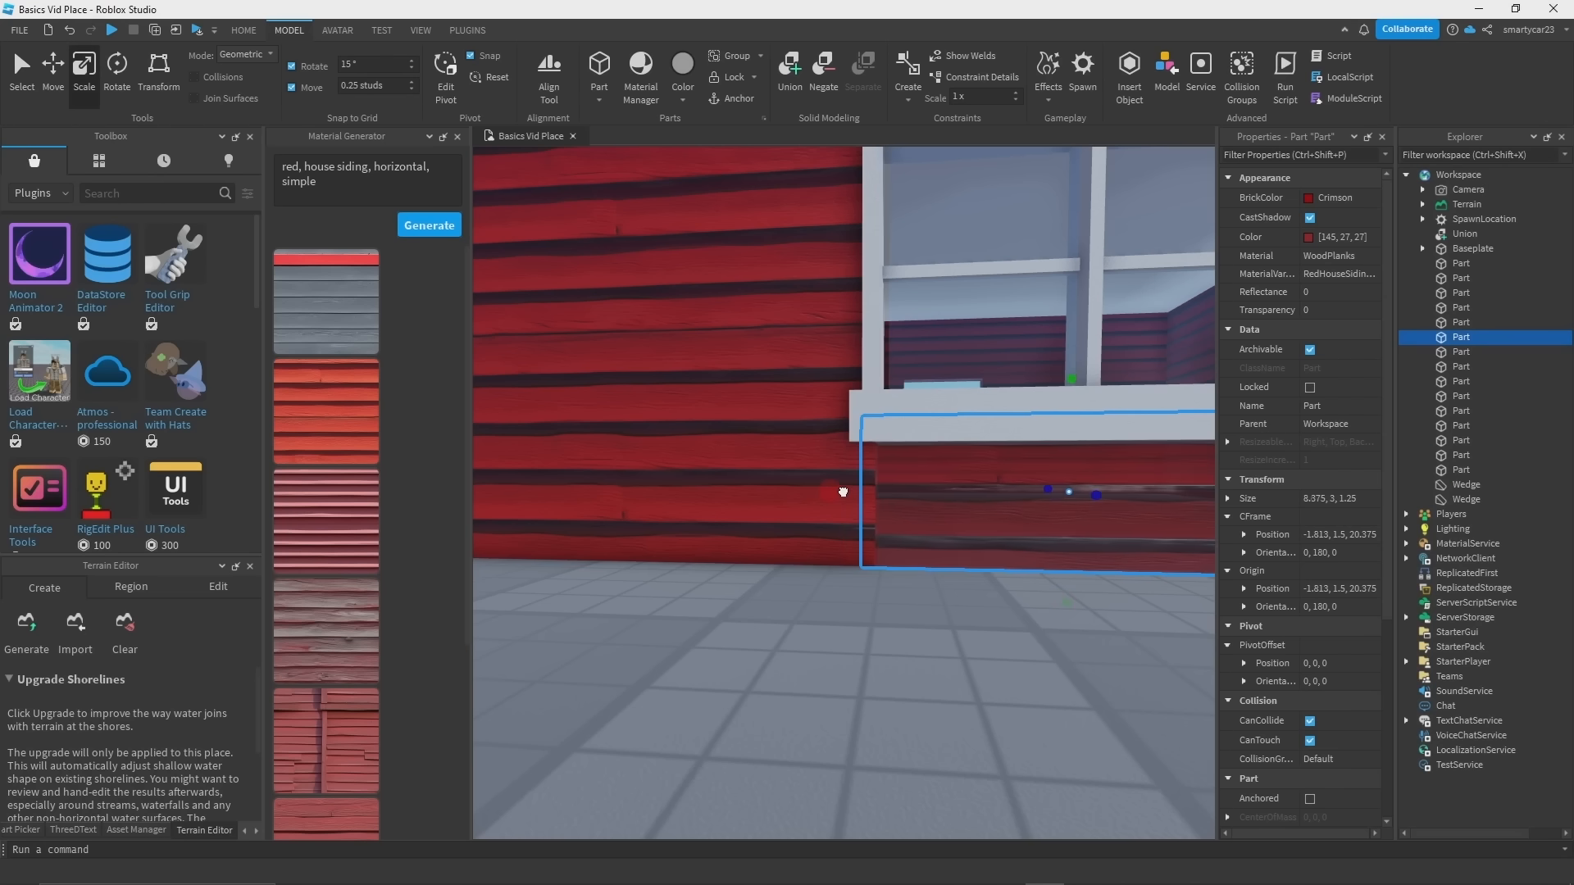
{"action": "left_click_drag", "start_coordinate": [843, 492], "coordinate": [856, 492]}
{"action": "key", "text": "d"}
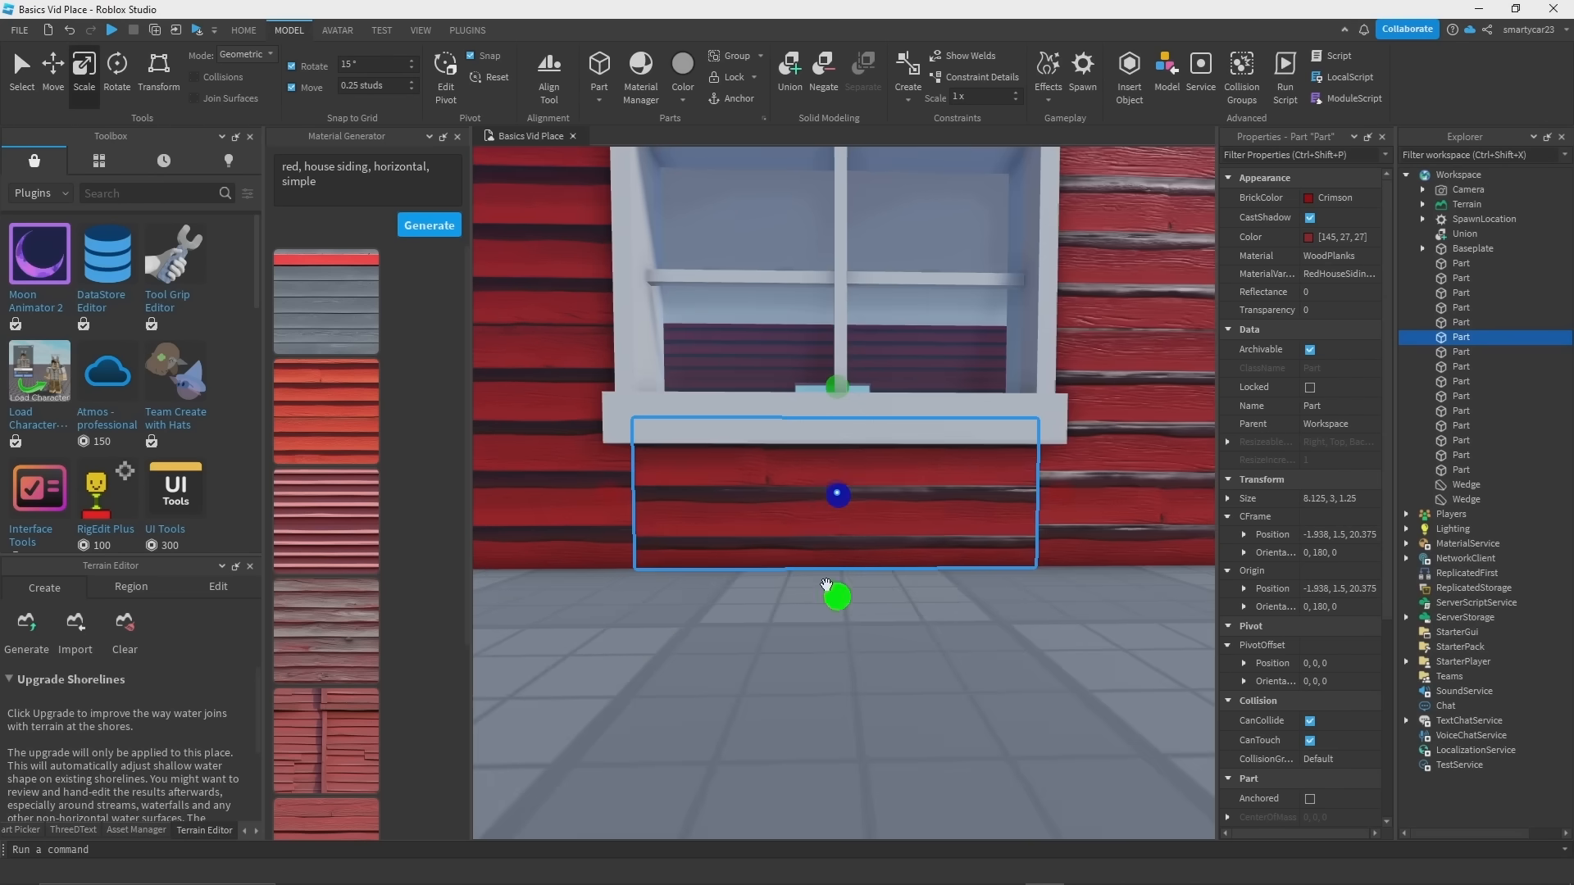
{"action": "left_click", "coordinate": [793, 664]}
{"action": "left_click", "coordinate": [787, 548]}
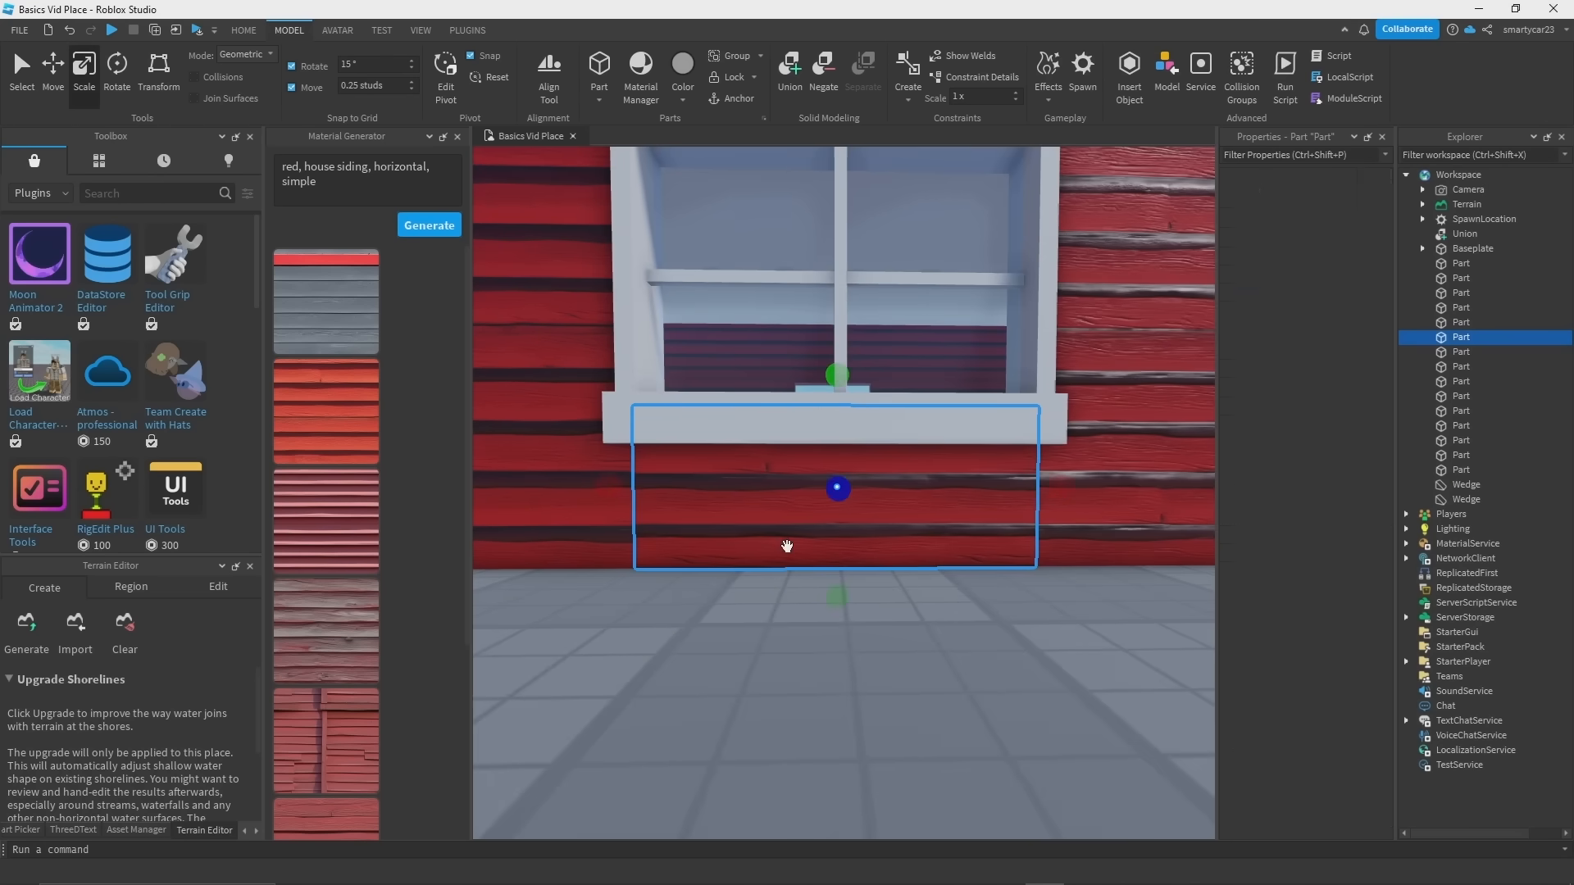
{"action": "left_click", "coordinate": [748, 633]}
Step: Resize the side wall part to 32.25 studs long at its corner with the window wall
{"action": "key", "text": "d"}
{"action": "right_click_drag", "start_coordinate": [748, 632], "coordinate": [750, 633]}
{"action": "key", "text": "d"}
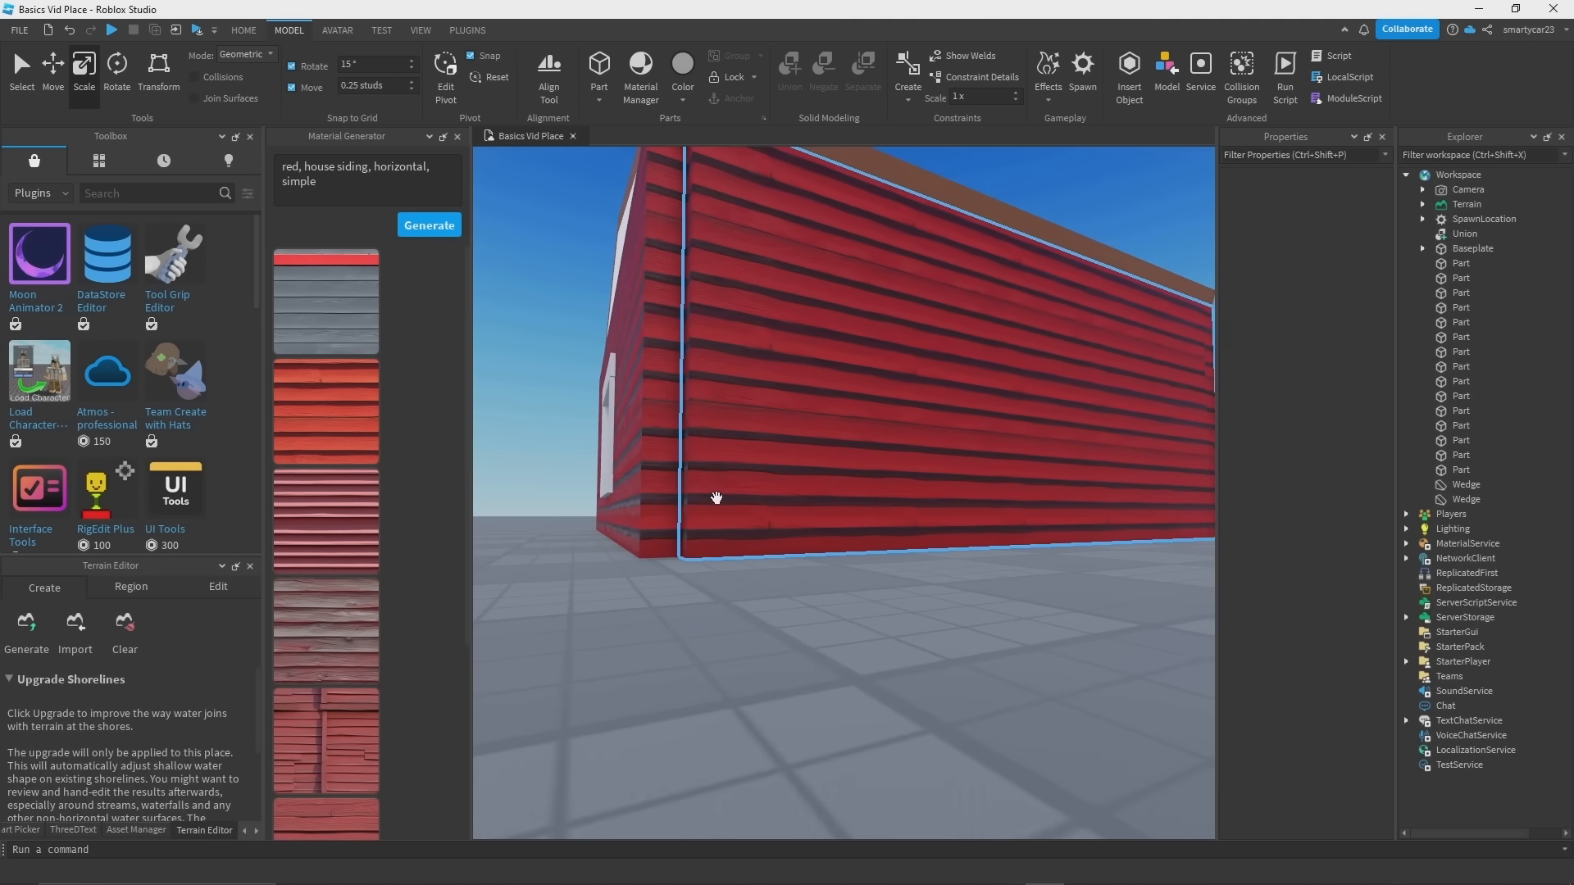
{"action": "left_click", "coordinate": [716, 502]}
{"action": "key", "text": "w"}
{"action": "key", "text": "e"}
{"action": "left_click_drag", "start_coordinate": [686, 569], "coordinate": [601, 579]}
{"action": "scroll", "coordinate": [646, 572], "scroll_direction": "down", "scroll_amount": 2}
{"action": "left_click_drag", "start_coordinate": [671, 533], "coordinate": [655, 542]}
{"action": "right_click_drag", "start_coordinate": [918, 539], "coordinate": [916, 537]}
{"action": "key", "text": "a"}
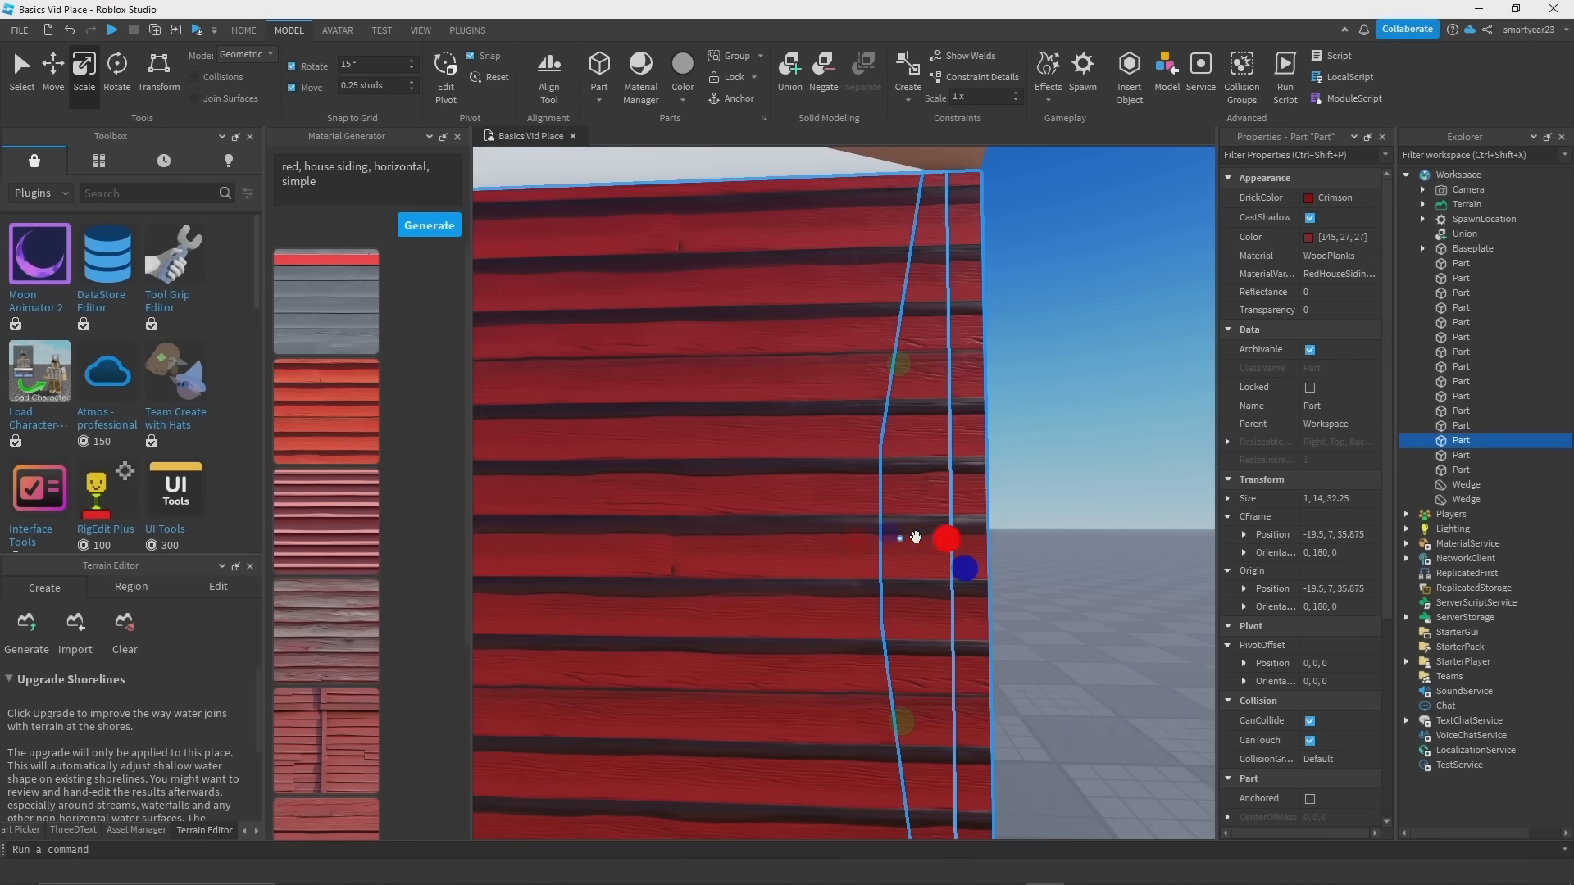
{"action": "key", "text": "d"}
Step: Join the window wall and side wall faces with ResizeAlign's Outer Touch method, and adjust the side wall part's end at the corner
{"action": "left_click", "coordinate": [632, 524]}
{"action": "right_click_drag", "start_coordinate": [787, 569], "coordinate": [681, 555]}
{"action": "key", "text": "w"}
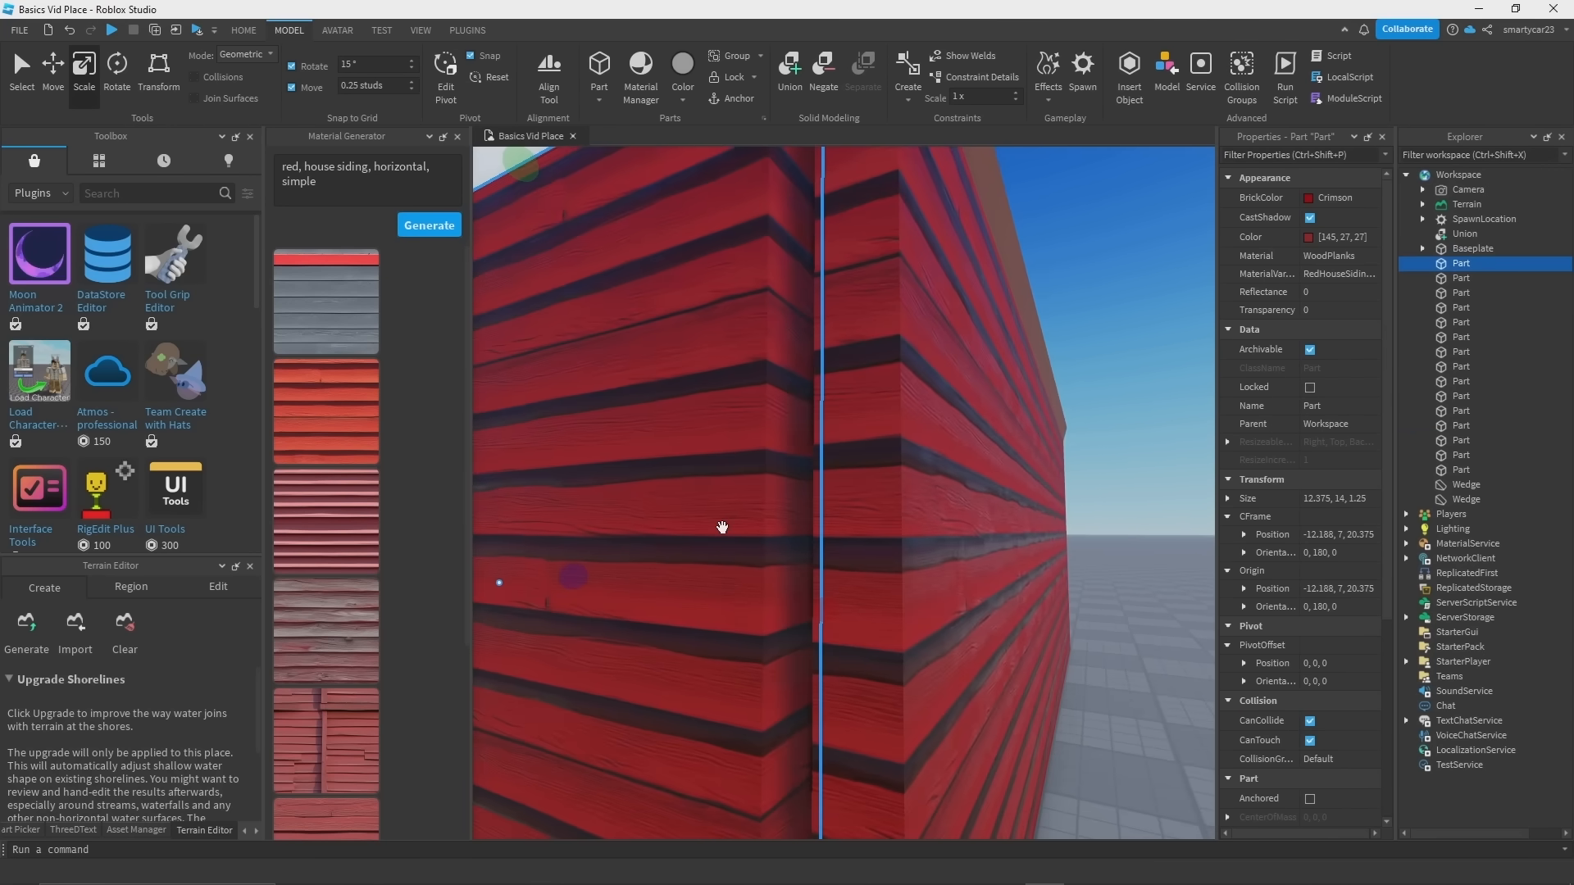
{"action": "key", "text": "r"}
{"action": "key", "text": "a"}
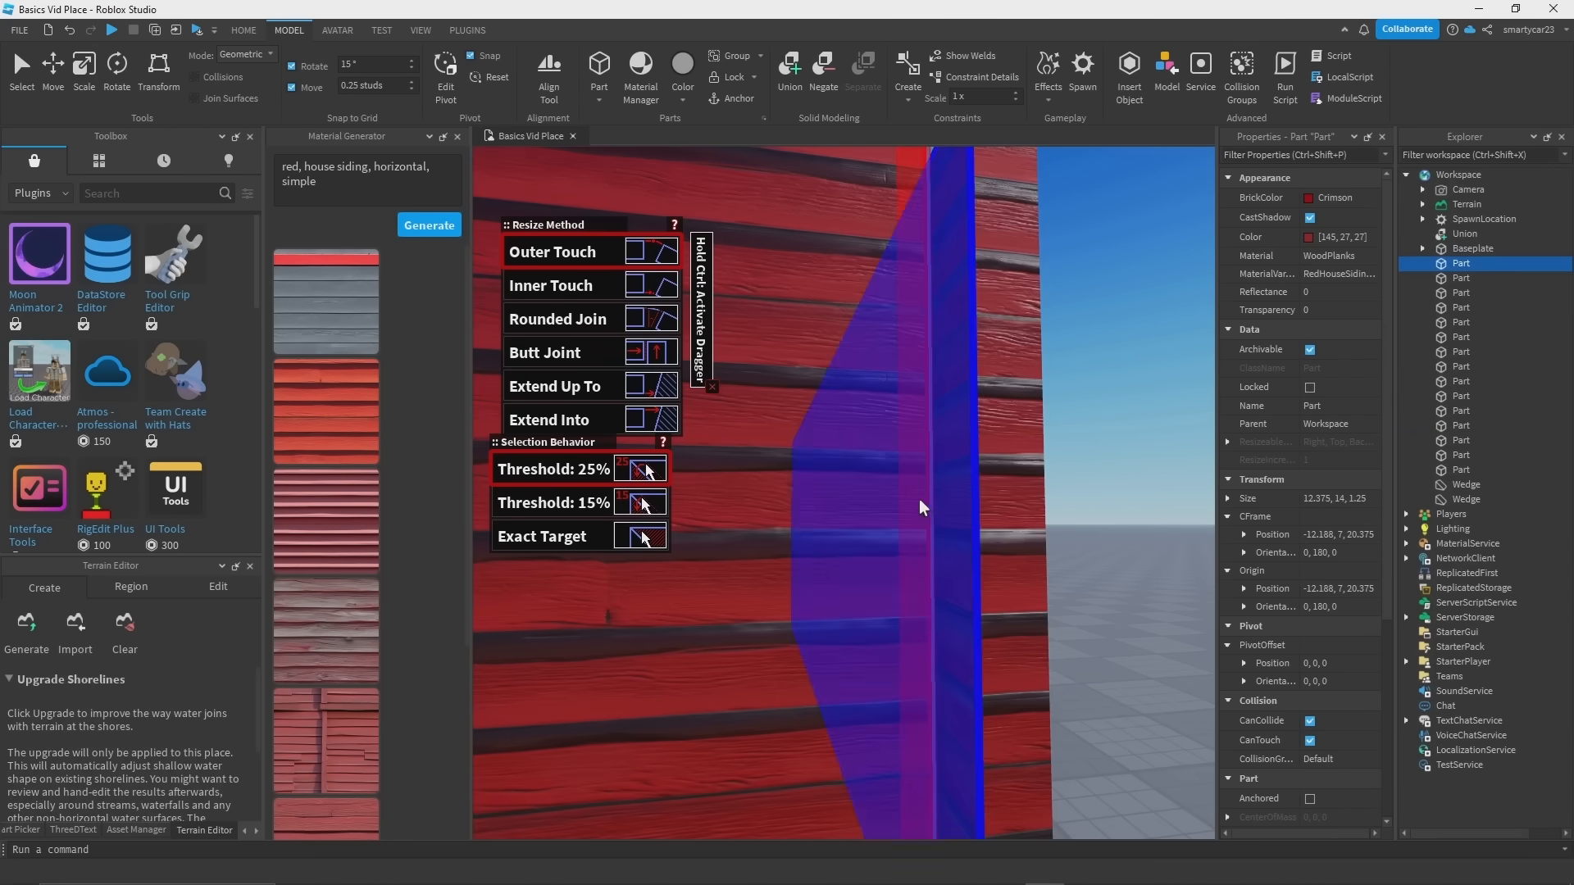
{"action": "left_click", "coordinate": [921, 506]}
{"action": "key", "text": "s"}
{"action": "right_click_drag", "start_coordinate": [899, 506], "coordinate": [898, 510]}
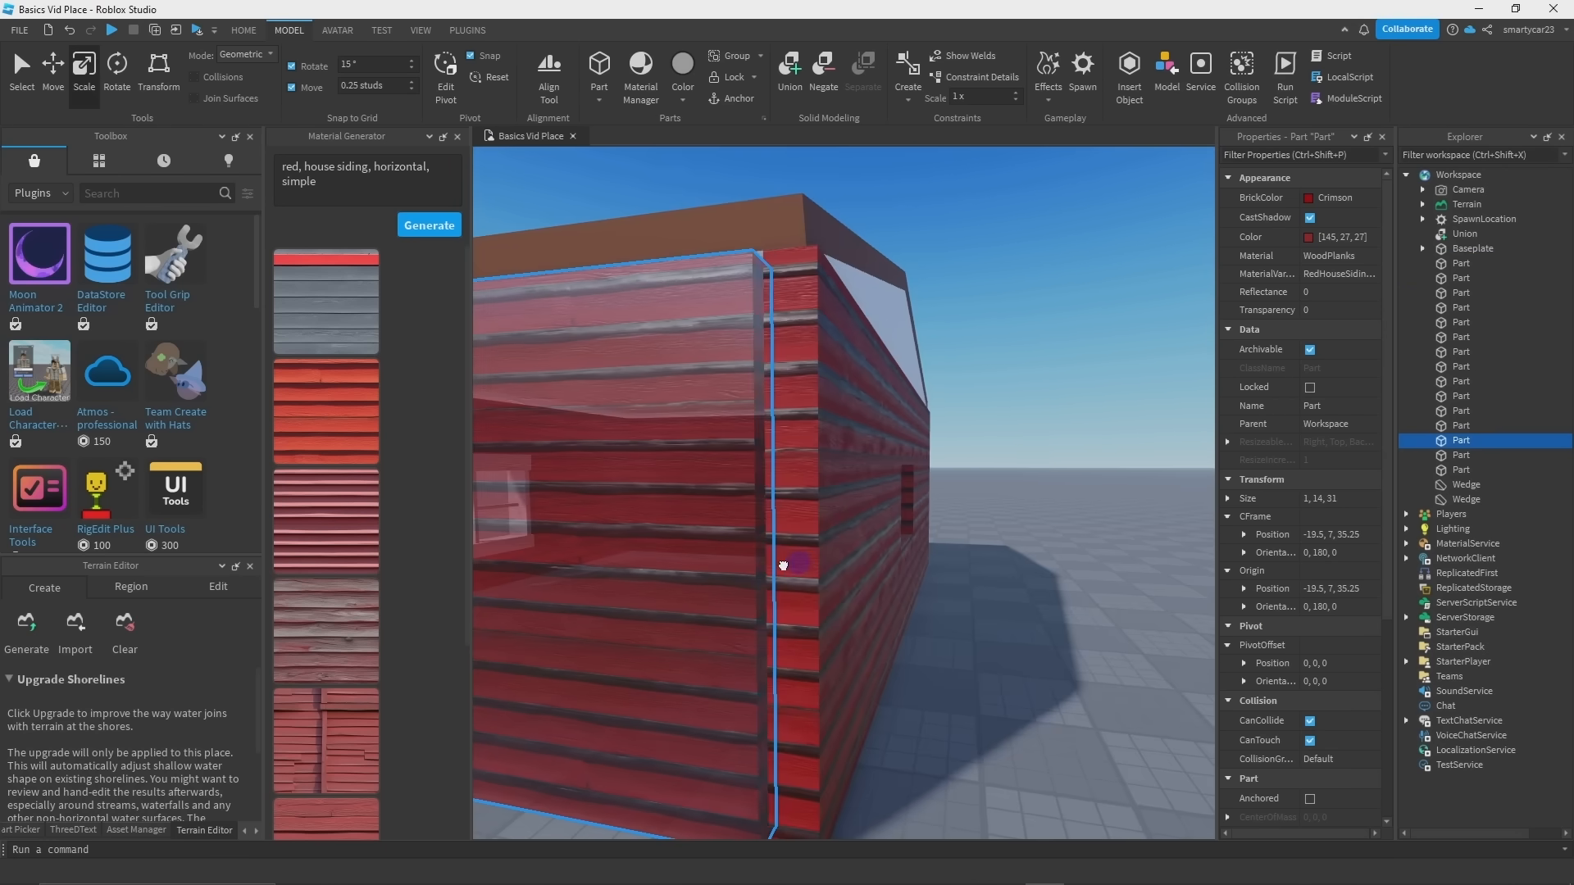
{"action": "left_click_drag", "start_coordinate": [780, 566], "coordinate": [790, 562]}
{"action": "left_click", "coordinate": [995, 601]}
Step: Select a roof slab and generate material variants from the prompt "roofing horizontal black"
{"action": "key", "text": "w"}
{"action": "right_click_drag", "start_coordinate": [995, 601], "coordinate": [509, 366]}
{"action": "key", "text": "s"}
{"action": "key", "text": "w"}
{"action": "key", "text": "s"}
{"action": "left_click", "coordinate": [647, 449]}
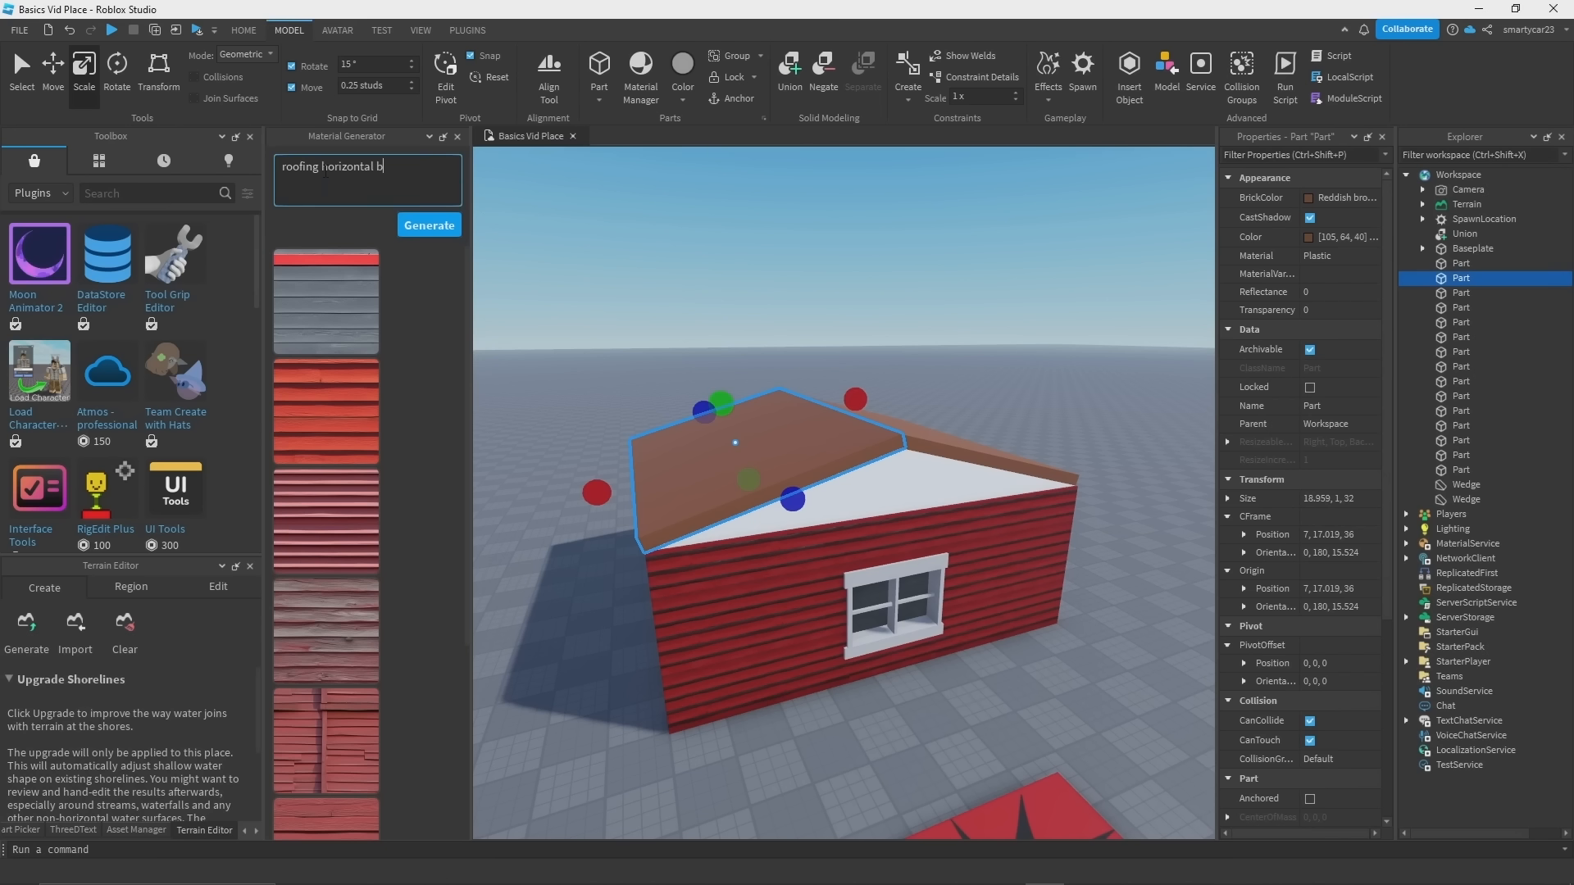
{"action": "type", "text": "ck"}
{"action": "key", "text": "Return"}
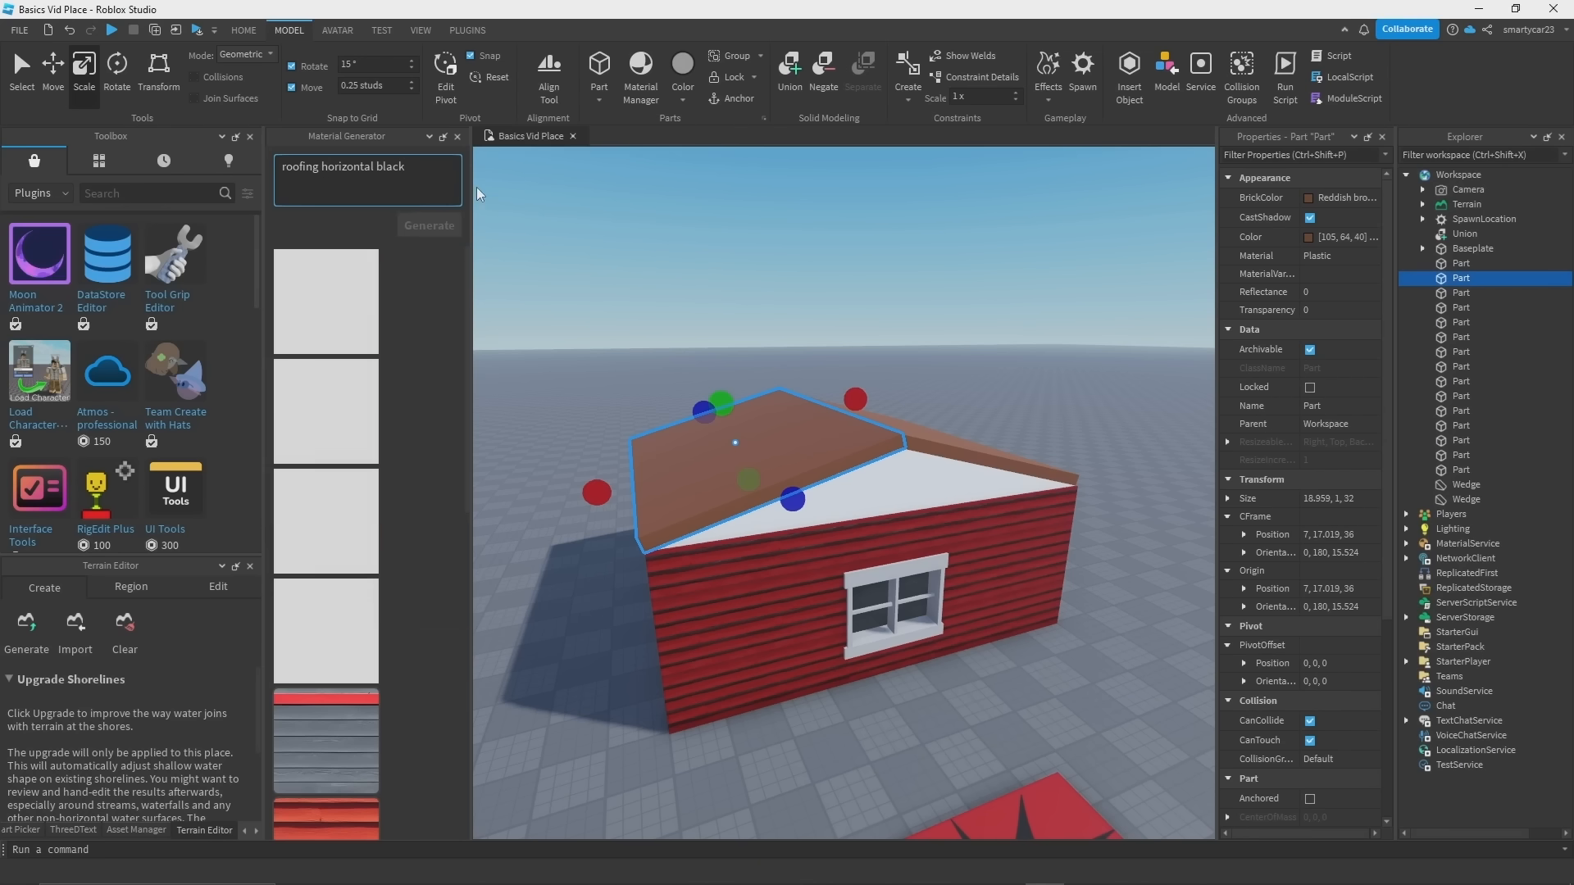
Step: Add "cartoony" to the roofing prompt and generate a new set of material variants
{"action": "left_click", "coordinate": [288, 568]}
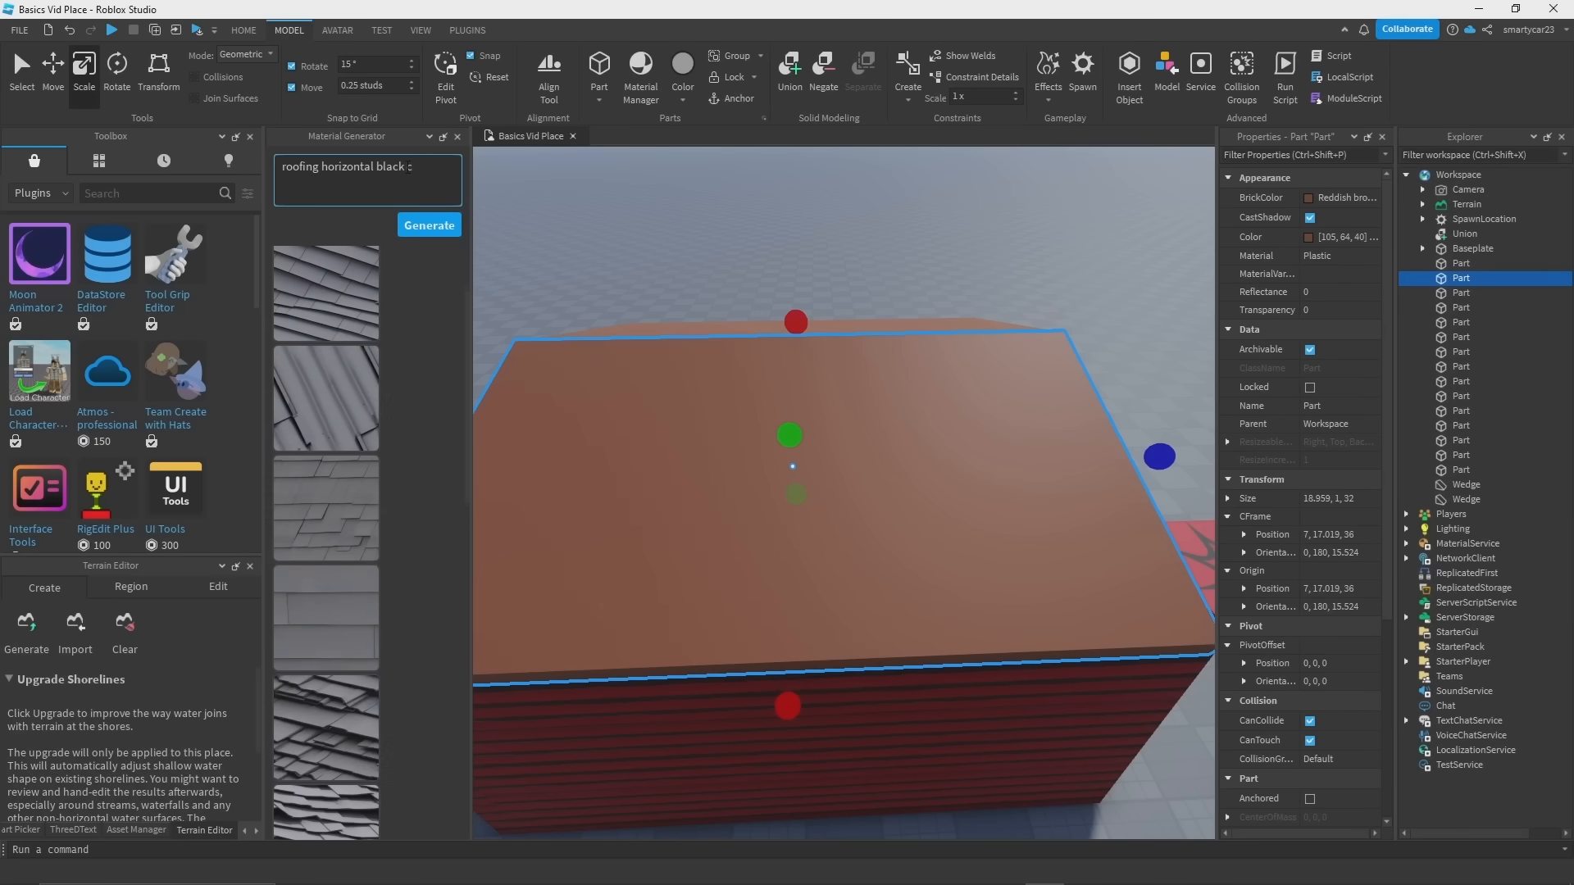
{"action": "type", "text": "cartoony"}
{"action": "key", "text": "Return"}
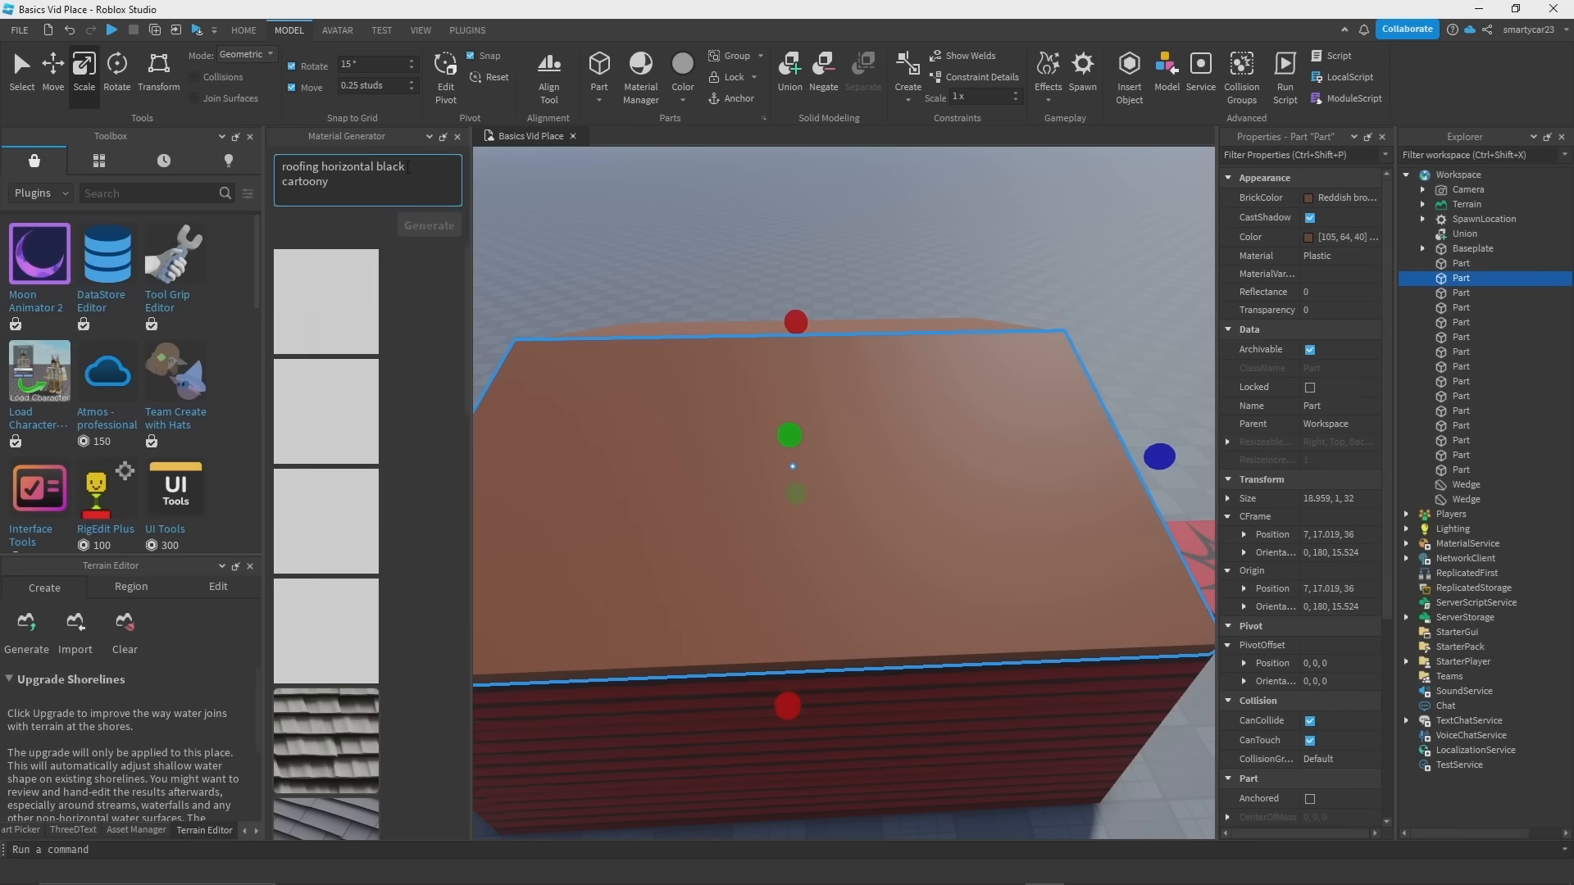
Step: Preview roofing variants on the roof slab, then give the dark plank variant a smaller studs-per-tile scale and the Organic pattern
{"action": "left_click", "coordinate": [345, 319]}
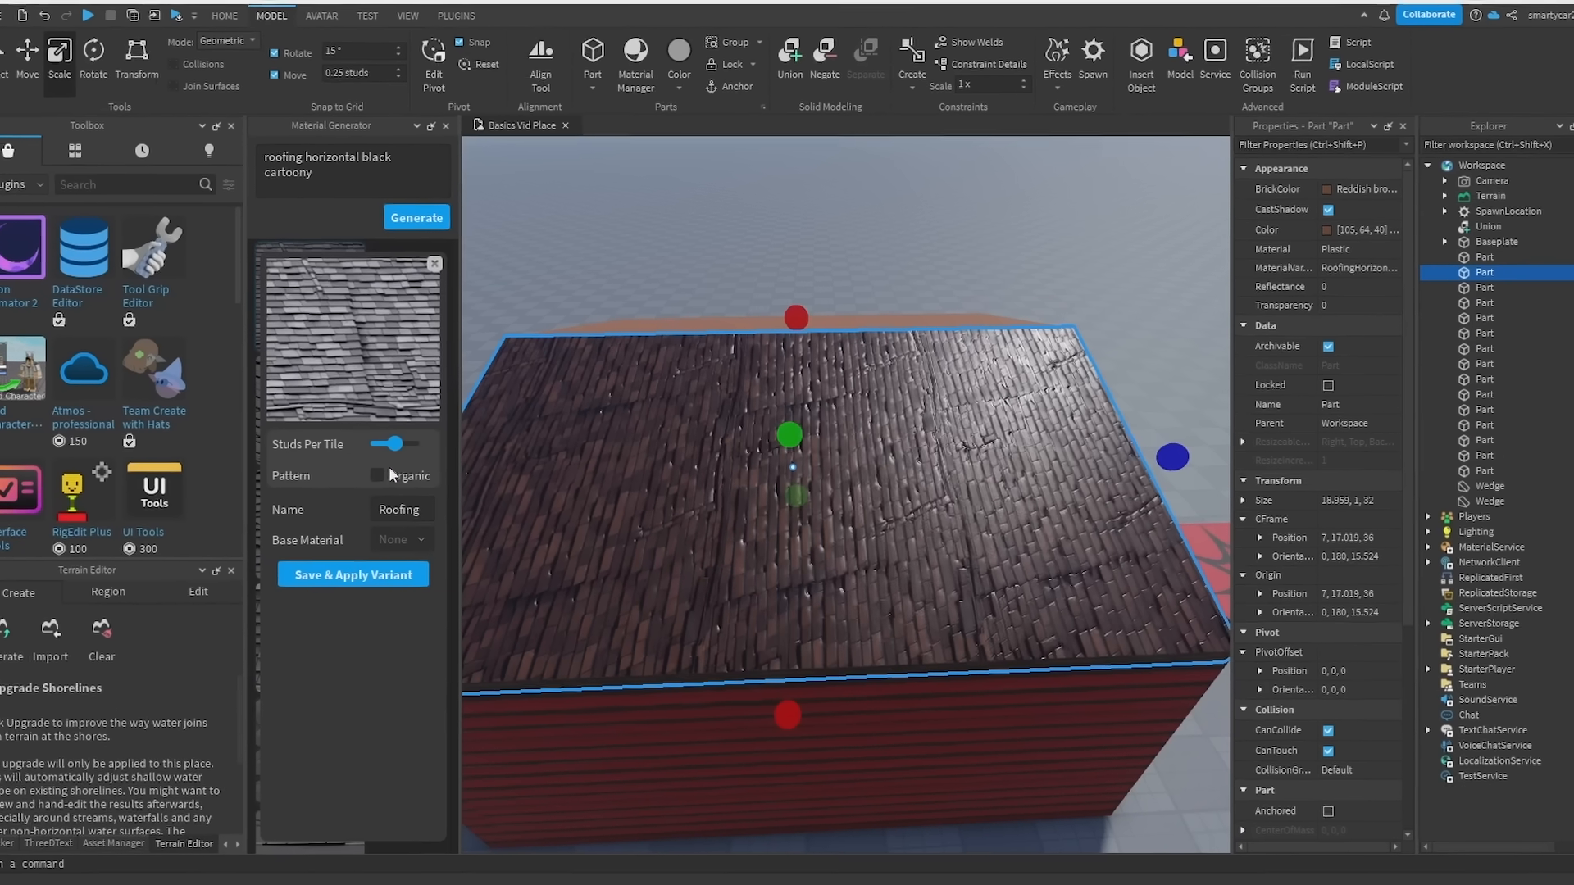
{"action": "mouse_move", "coordinate": [771, 447]}
{"action": "right_mouse_down"}
{"action": "mouse_move", "coordinate": [815, 444]}
{"action": "mouse_move", "coordinate": [791, 447]}
{"action": "right_mouse_up"}
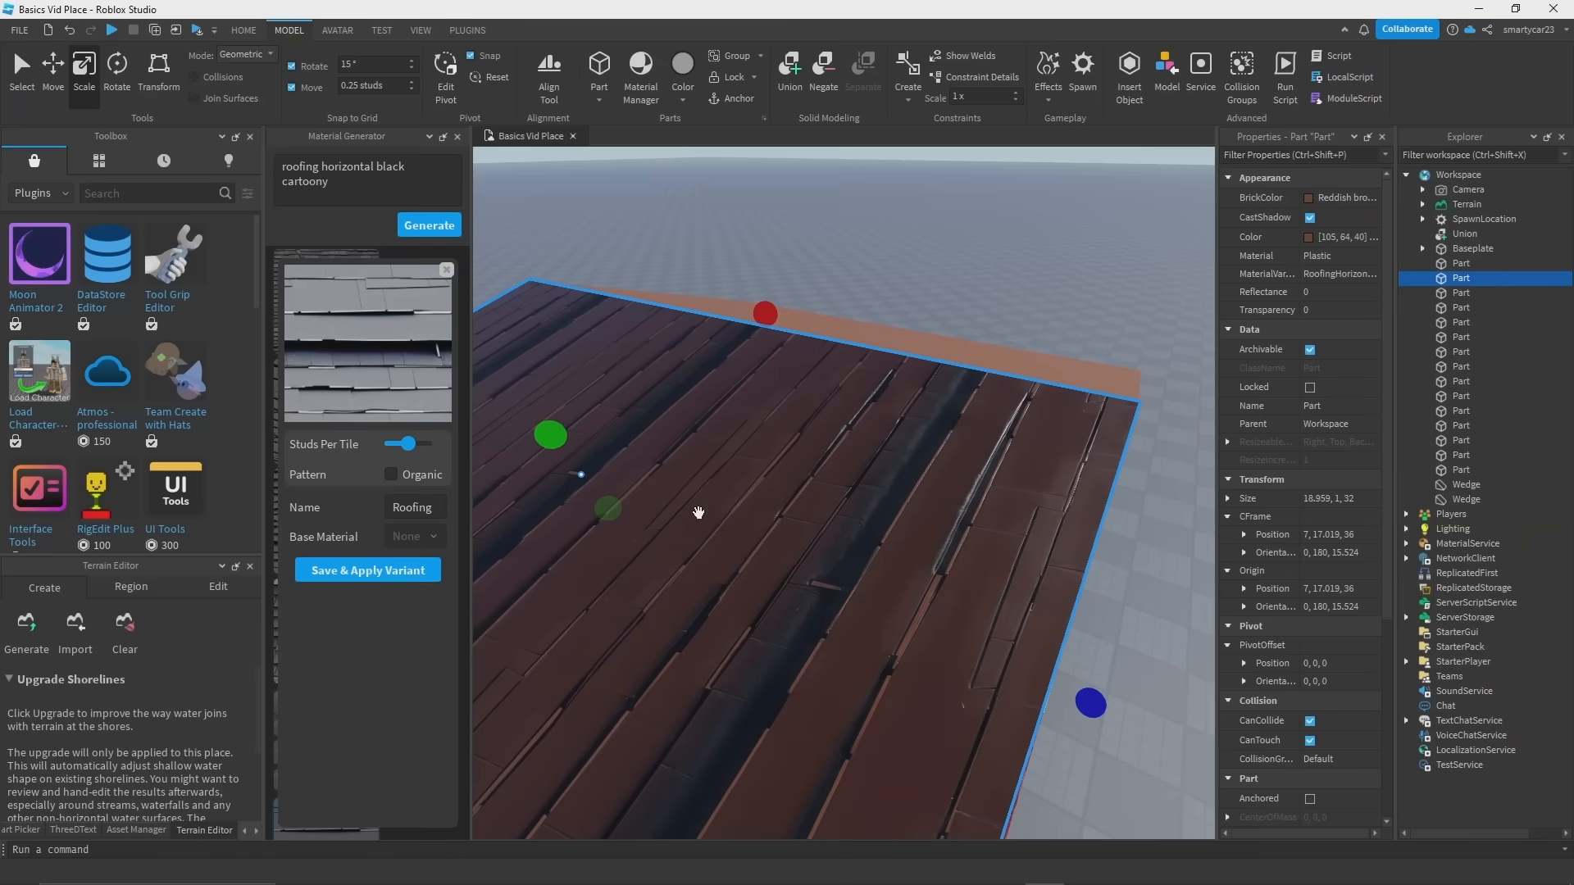
{"action": "key", "text": "a"}
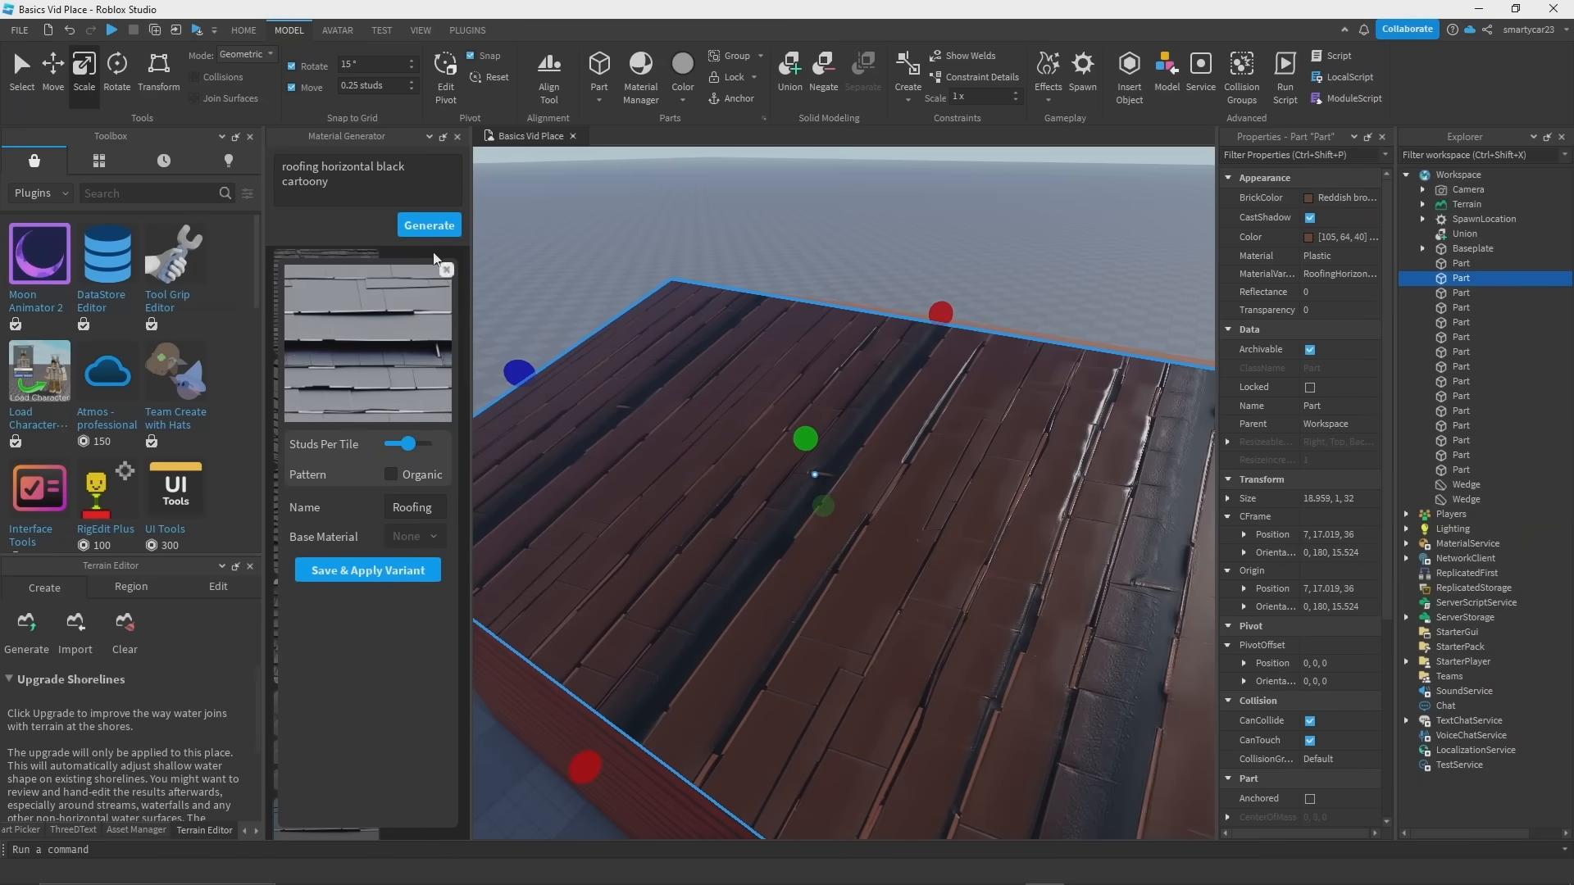
{"action": "left_click_drag", "start_coordinate": [413, 477], "coordinate": [389, 486]}
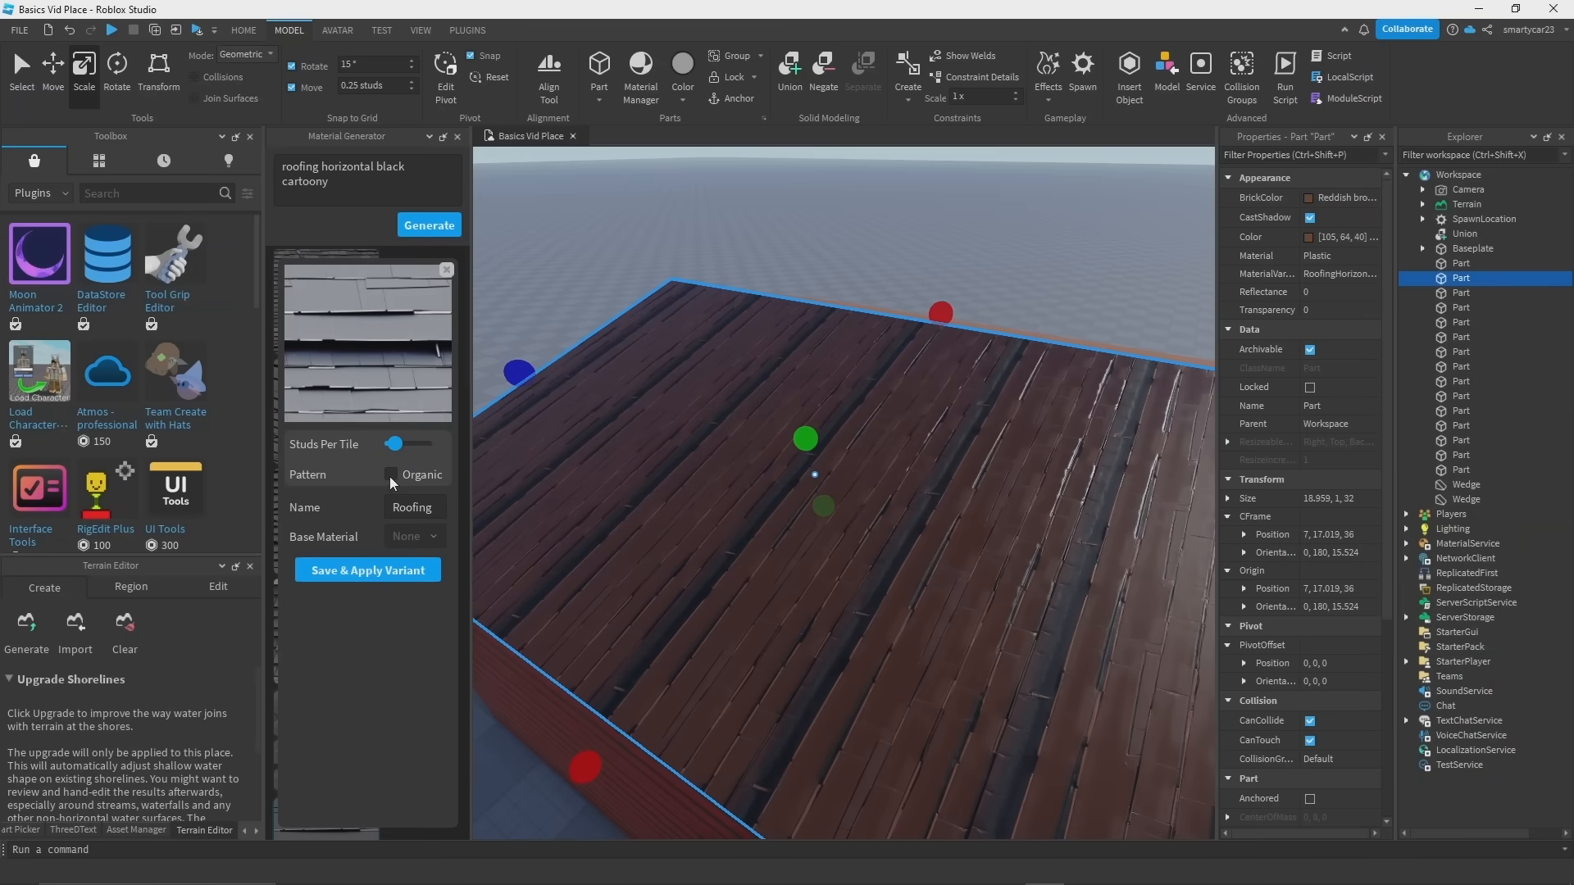
{"action": "left_click", "coordinate": [391, 476]}
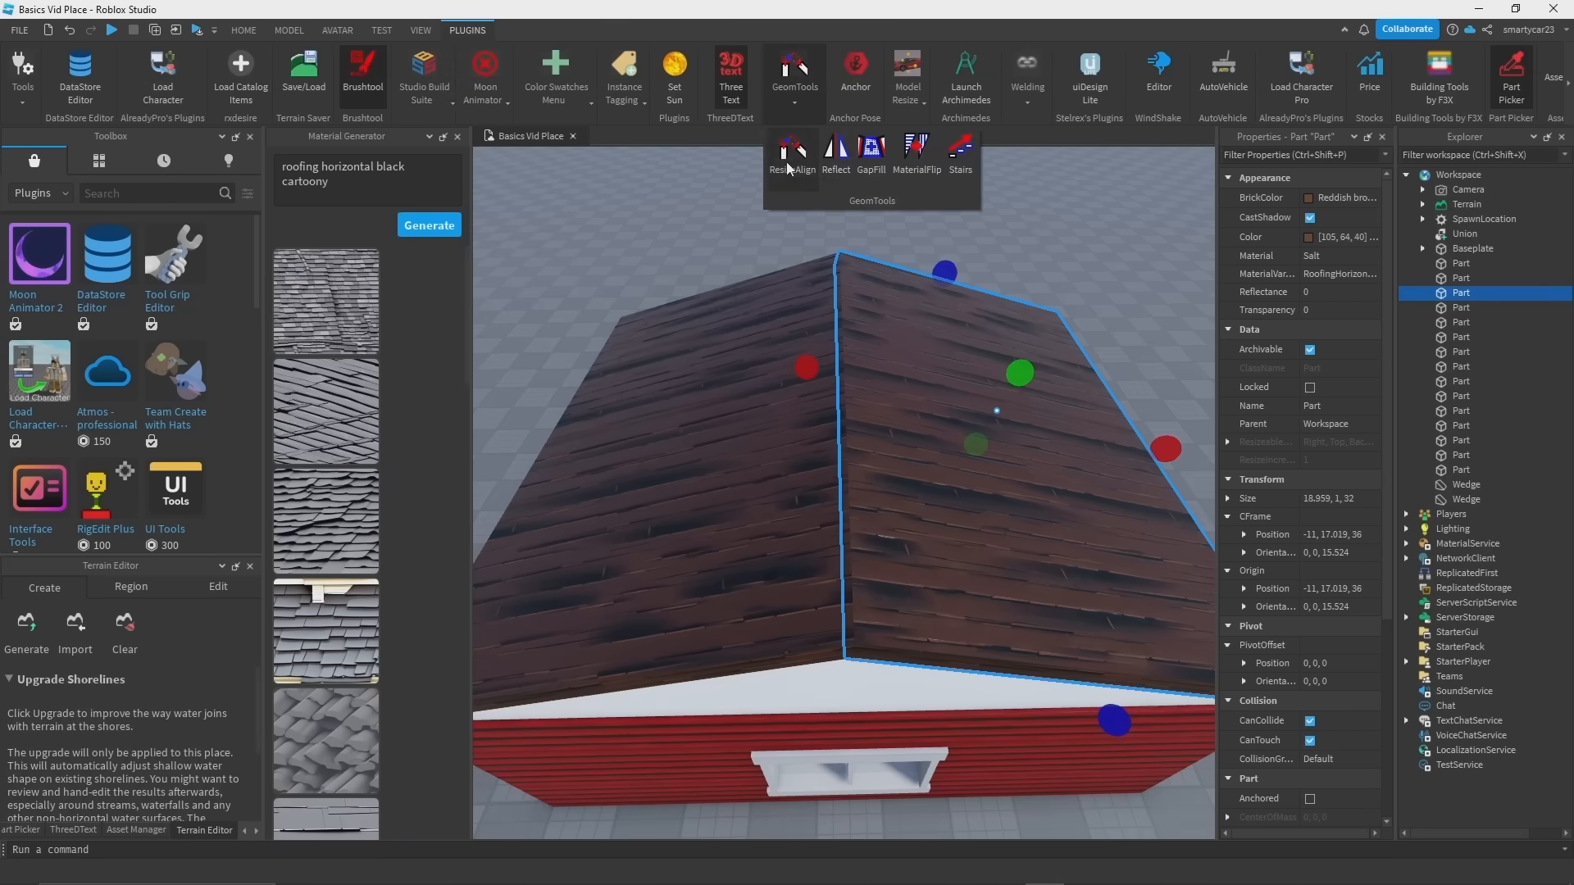
Step: Turn the plank direction on both roof slabs with the MaterialFlip tool and check the roof from several sides
{"action": "right_click_drag", "start_coordinate": [948, 338], "coordinate": [767, 358]}
{"action": "left_click", "coordinate": [833, 438]}
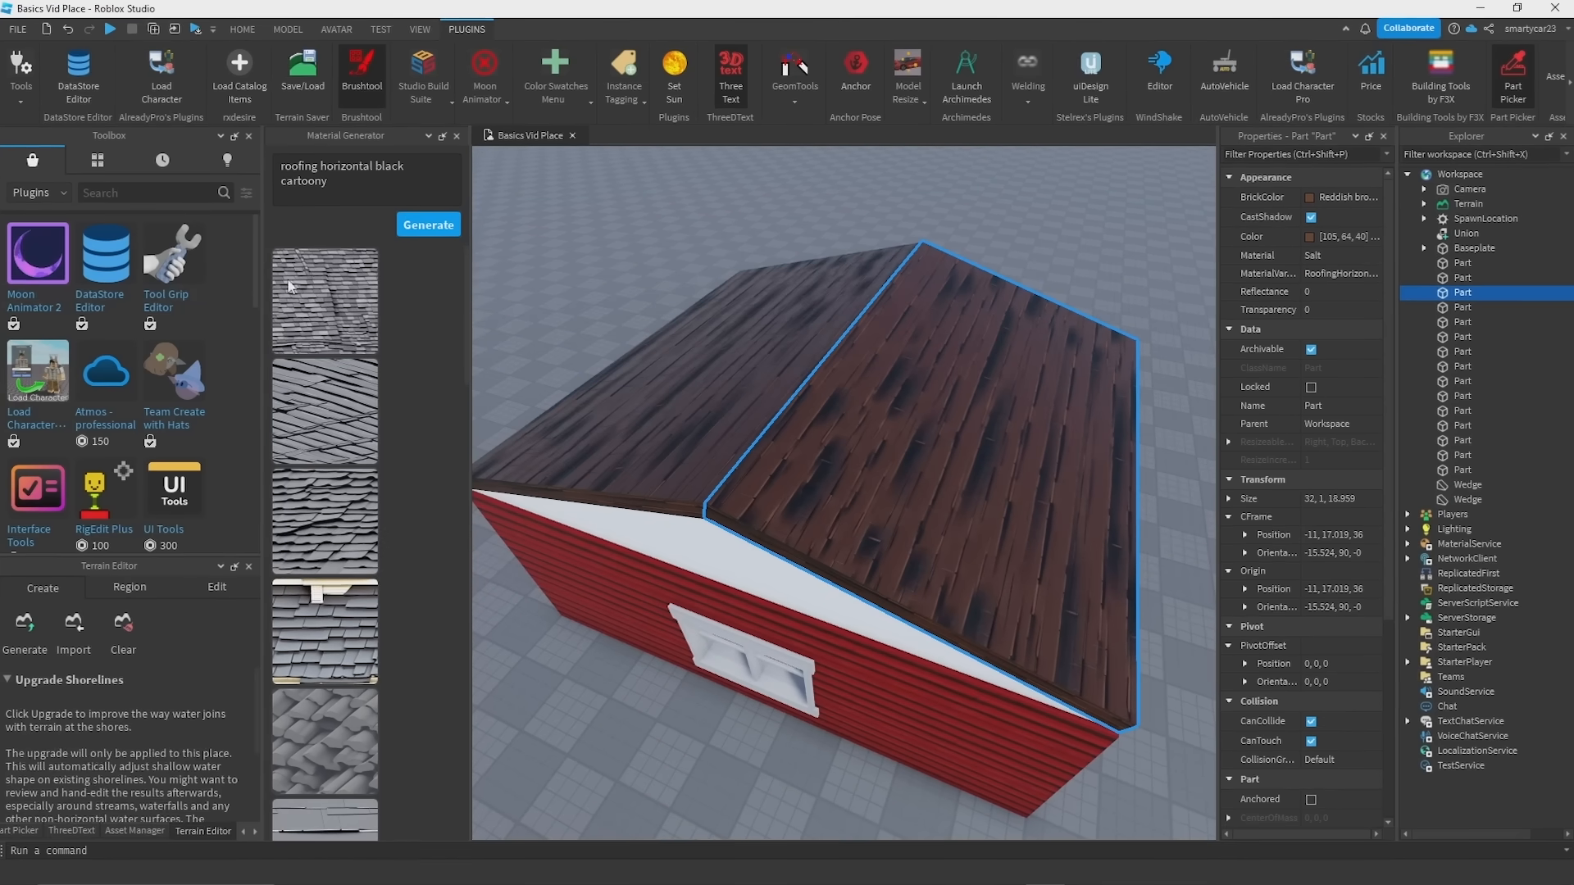
{"action": "right_click_drag", "start_coordinate": [766, 432], "coordinate": [722, 354]}
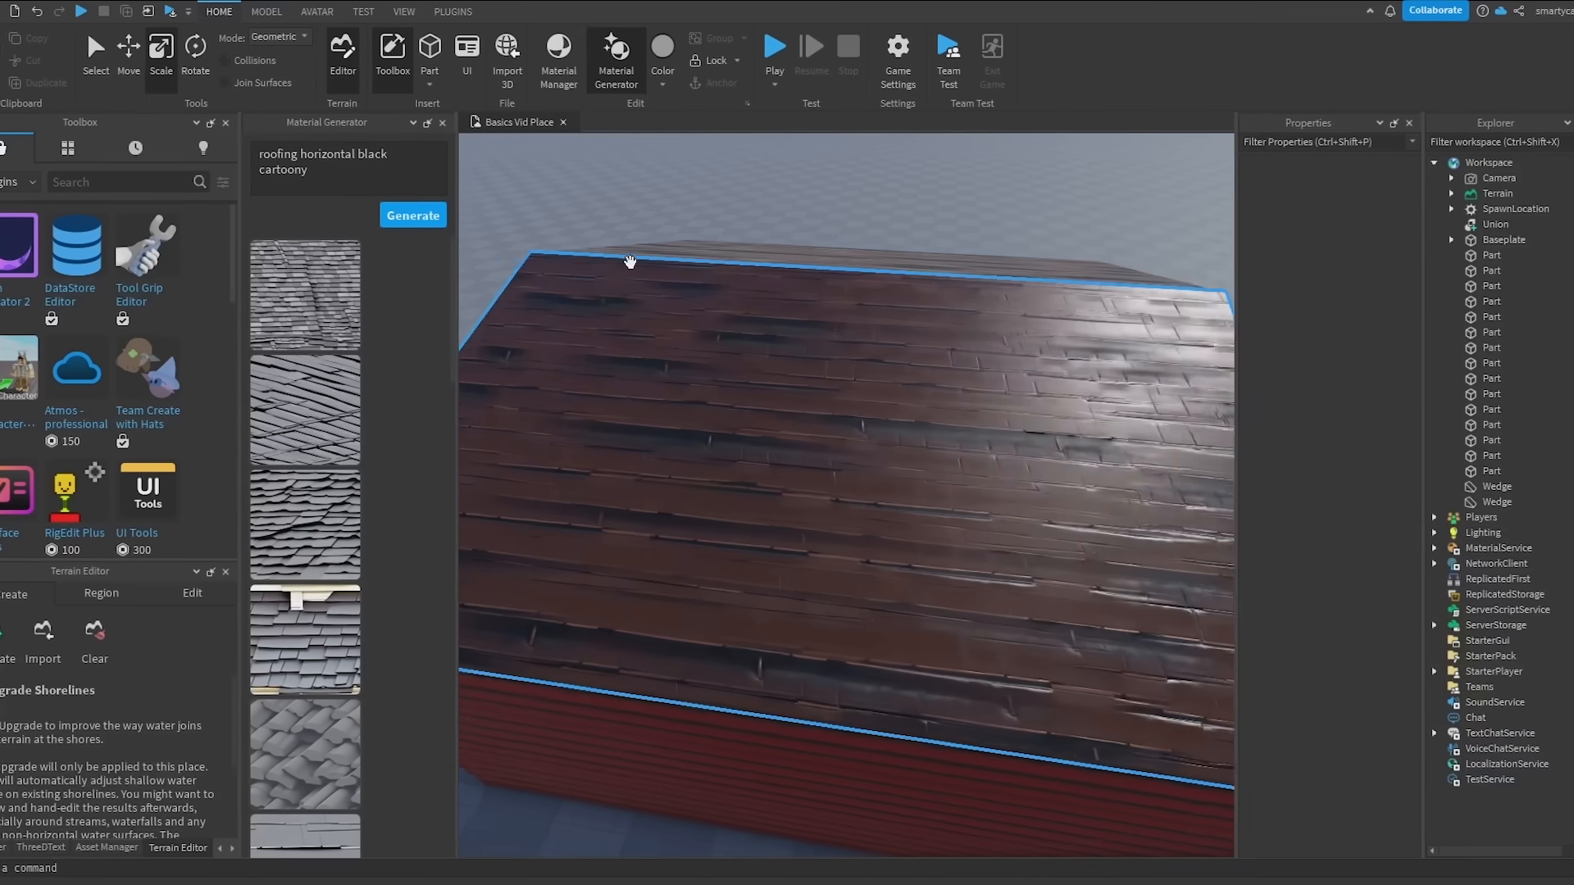
{"action": "right_click_drag", "start_coordinate": [630, 261], "coordinate": [601, 333]}
{"action": "left_click", "coordinate": [655, 370]}
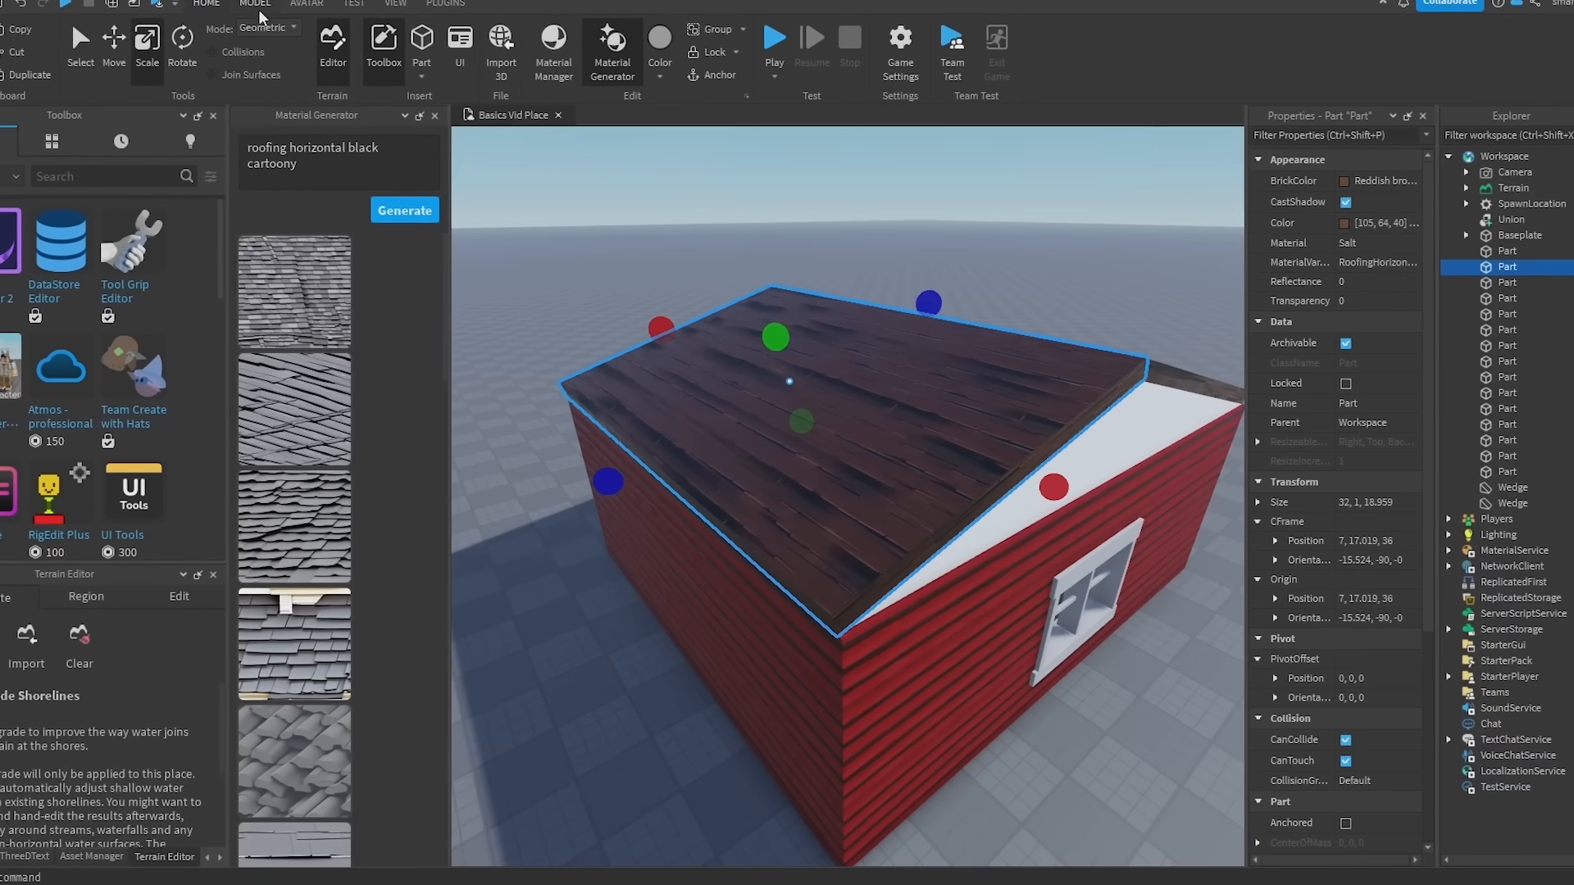
Step: Set the movement snap to 1 stud and enlarge the roof slab to 34 by 1 by 19.959 studs for a wider overhang
{"action": "left_click", "coordinate": [257, 4]}
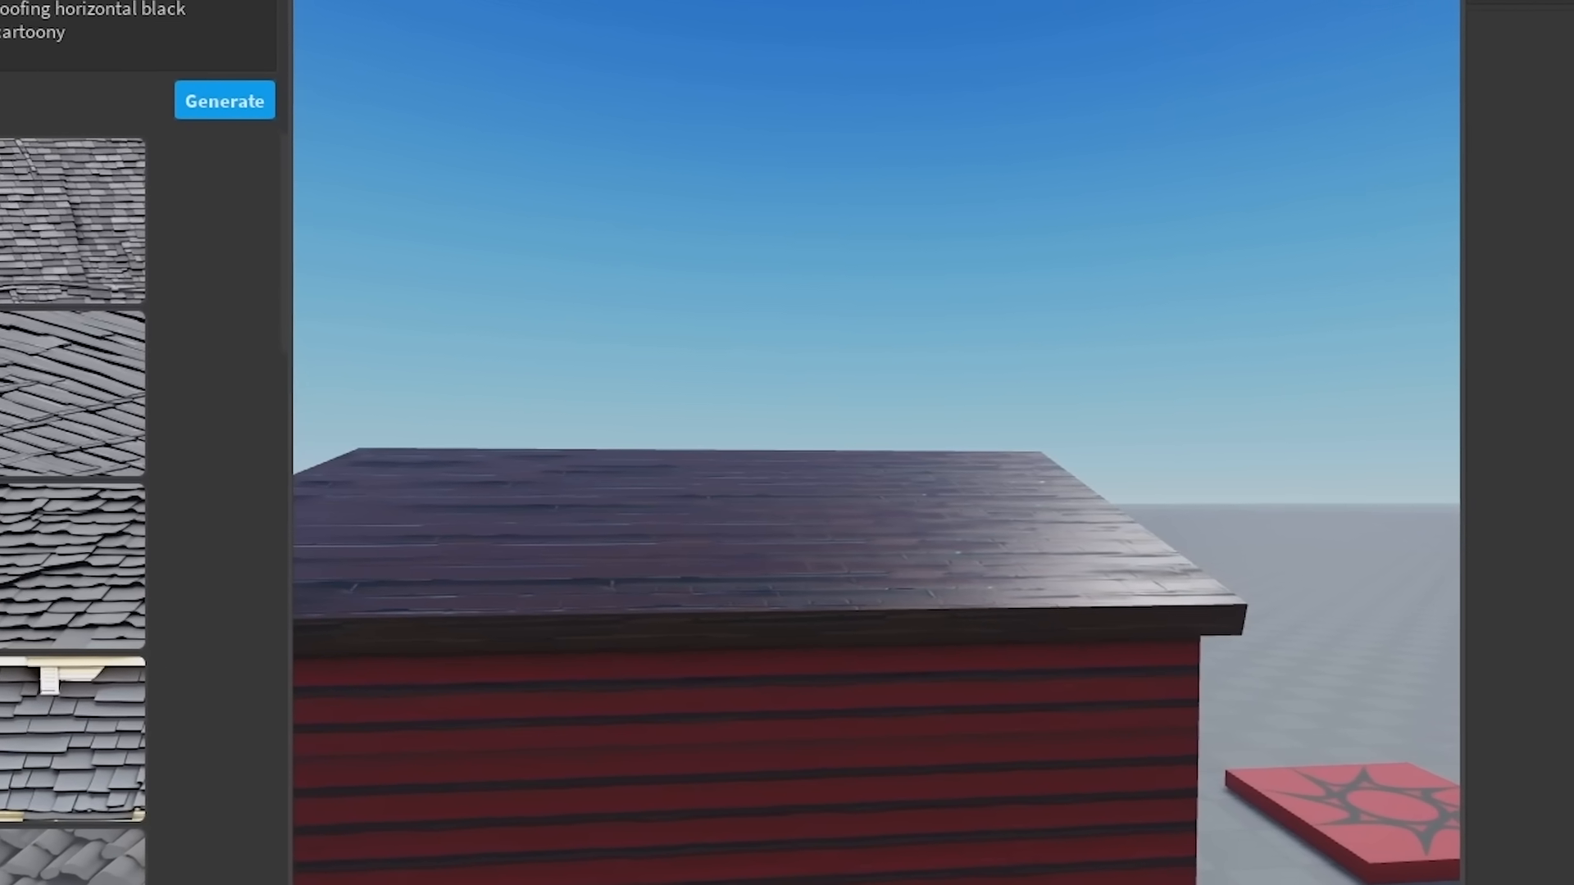
{"action": "right_click_drag", "start_coordinate": [998, 258], "coordinate": [1025, 225]}
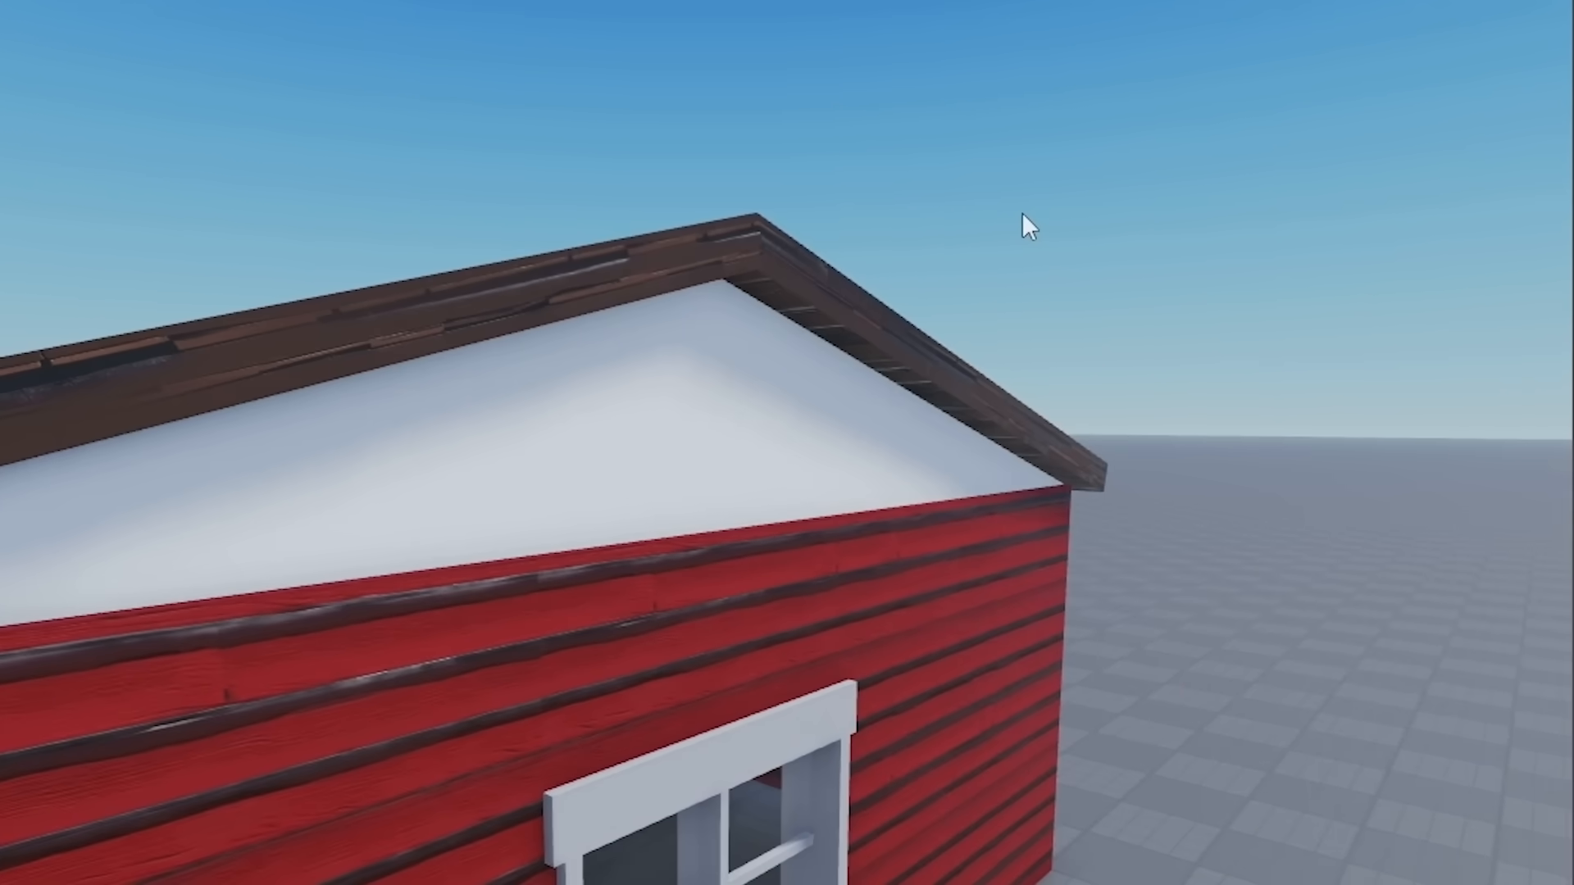
{"action": "scroll", "coordinate": [1026, 225], "scroll_direction": "down", "scroll_amount": 3}
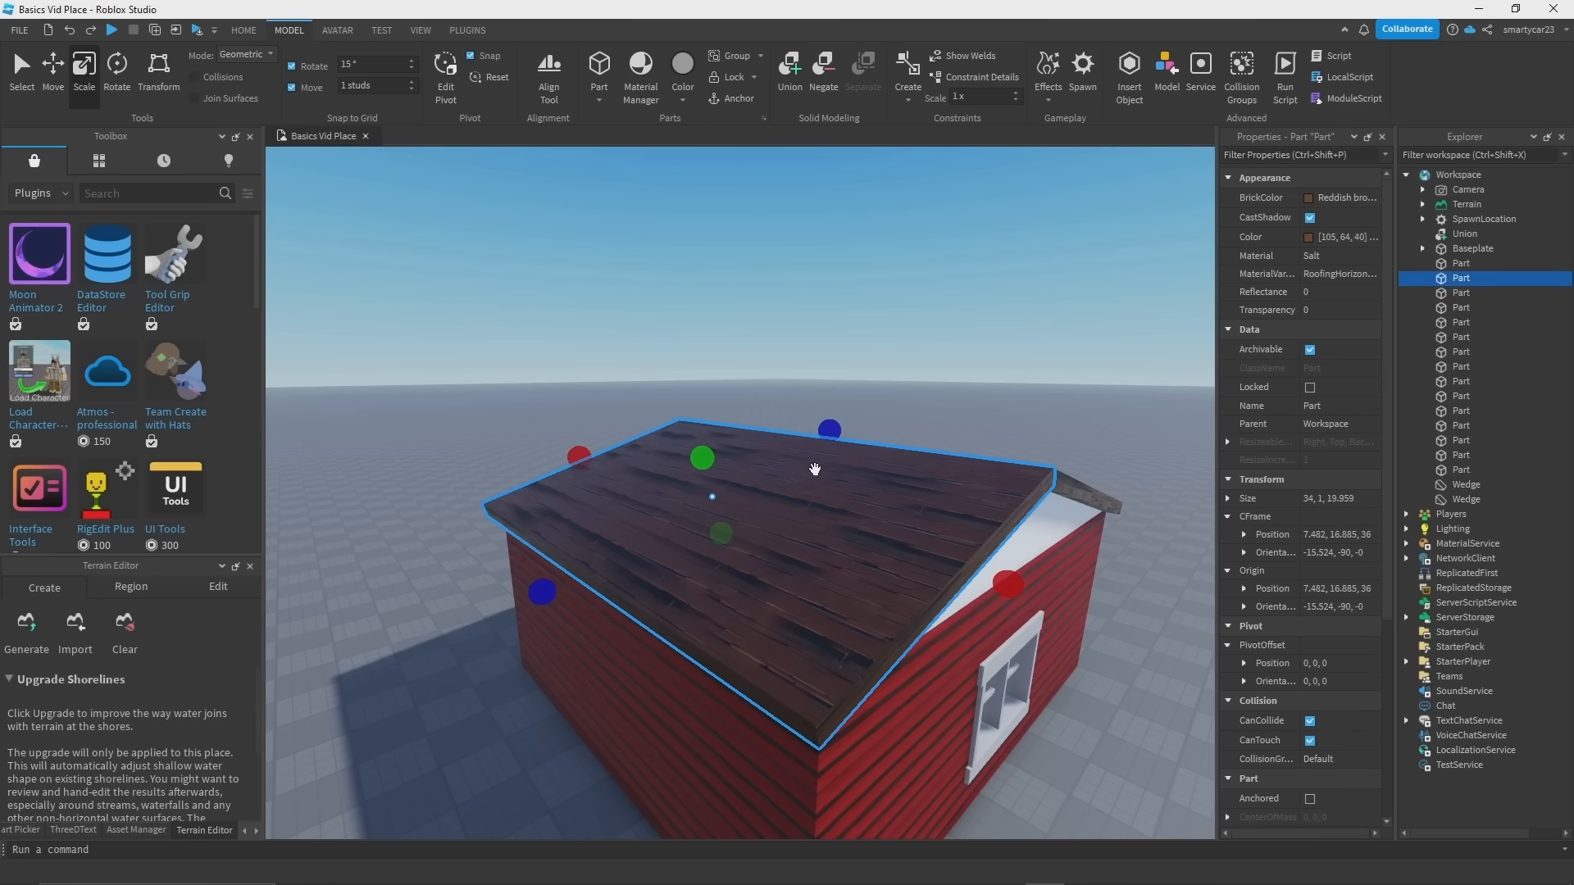
Step: Browse the object types that can be inserted into the roof slab, search them for "tex", and clear the search
{"action": "right_click", "coordinate": [815, 469]}
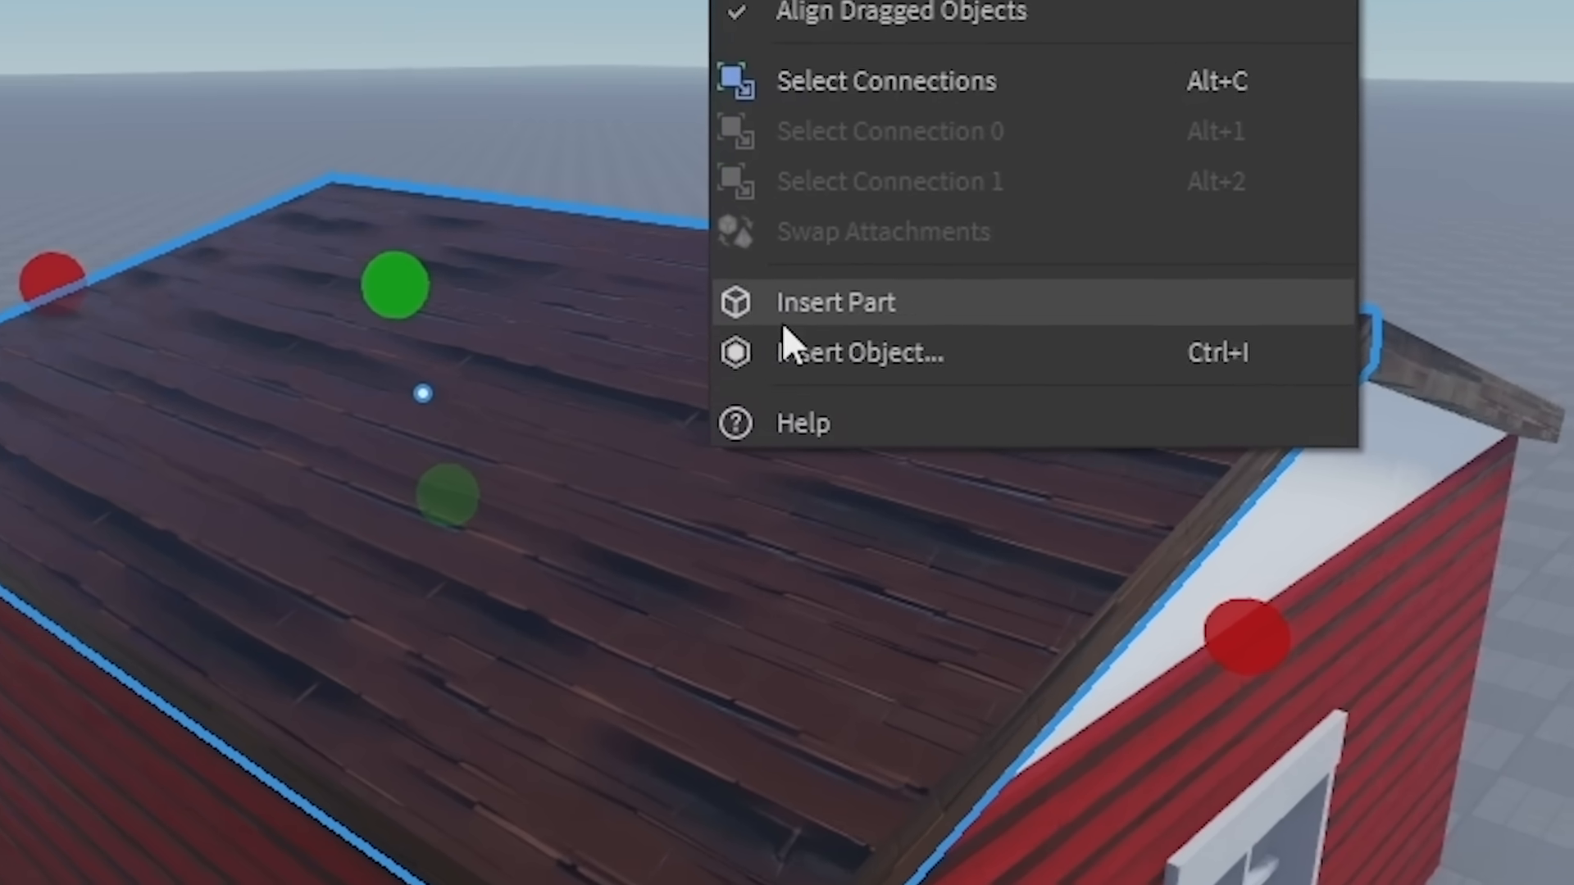
{"action": "left_click", "coordinate": [846, 478]}
{"action": "scroll", "coordinate": [902, 456], "scroll_direction": "down", "scroll_amount": 15}
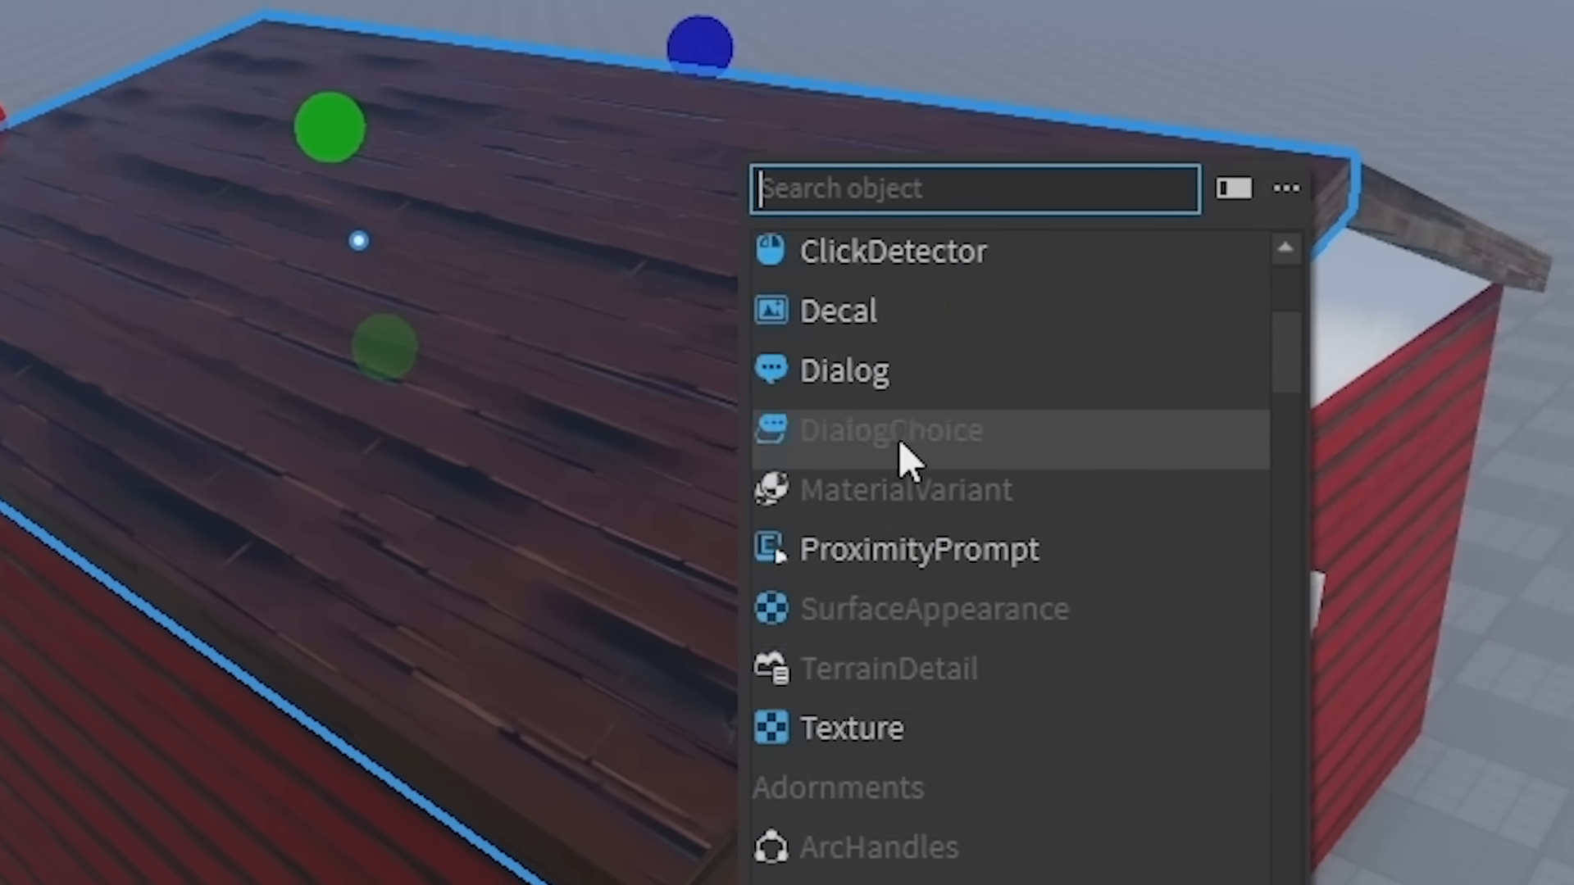
{"action": "scroll", "coordinate": [1012, 800], "scroll_direction": "down", "scroll_amount": 10}
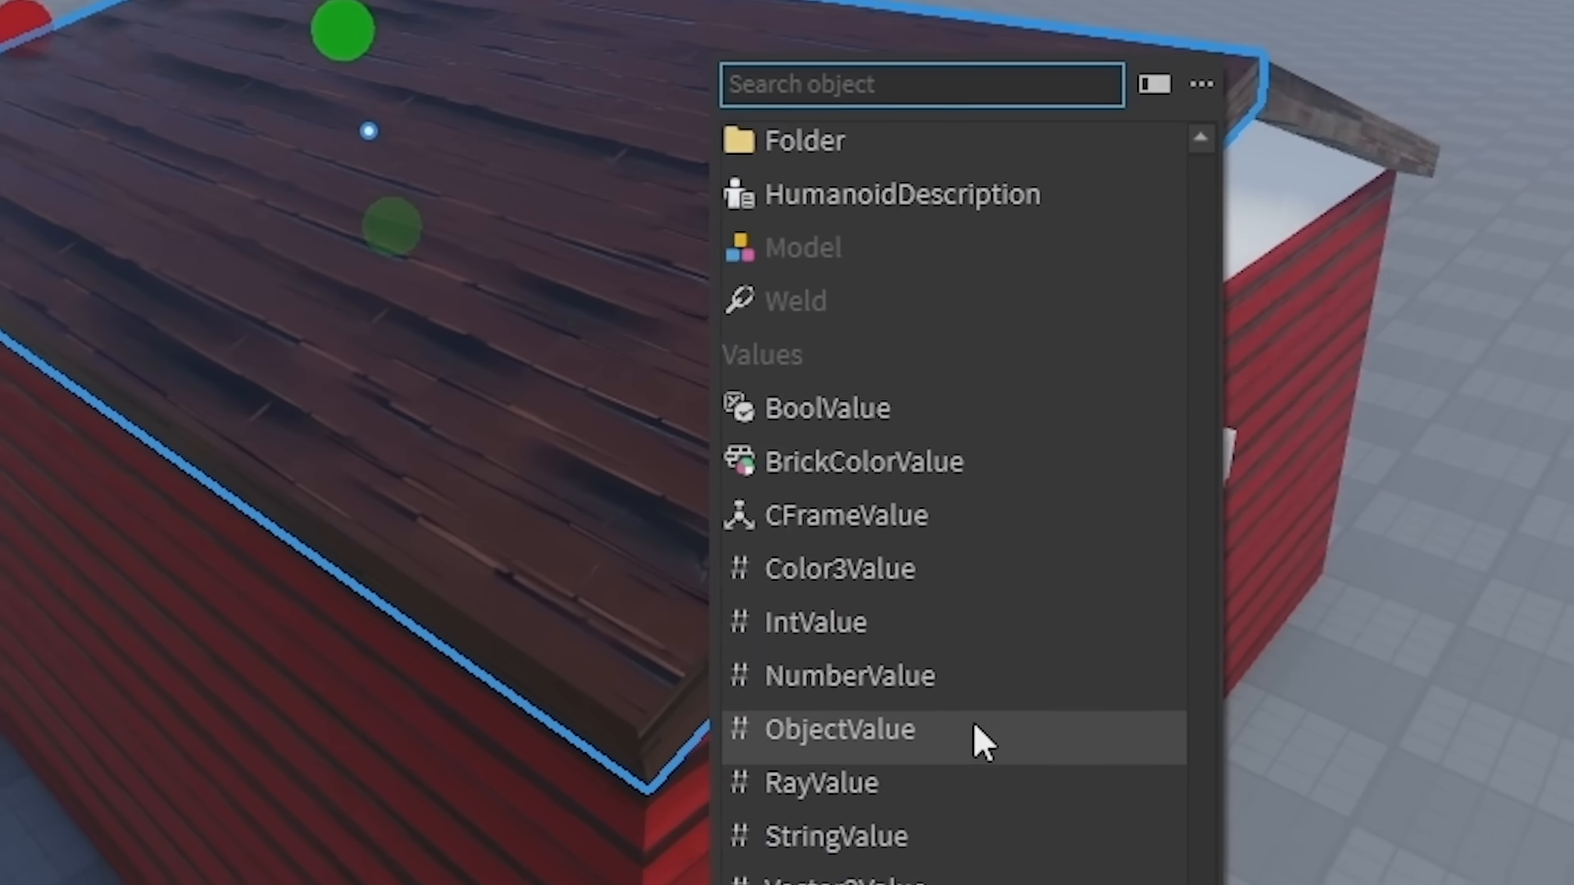
{"action": "scroll", "coordinate": [973, 721], "scroll_direction": "up", "scroll_amount": 15}
{"action": "scroll", "coordinate": [972, 651], "scroll_direction": "up", "scroll_amount": 15}
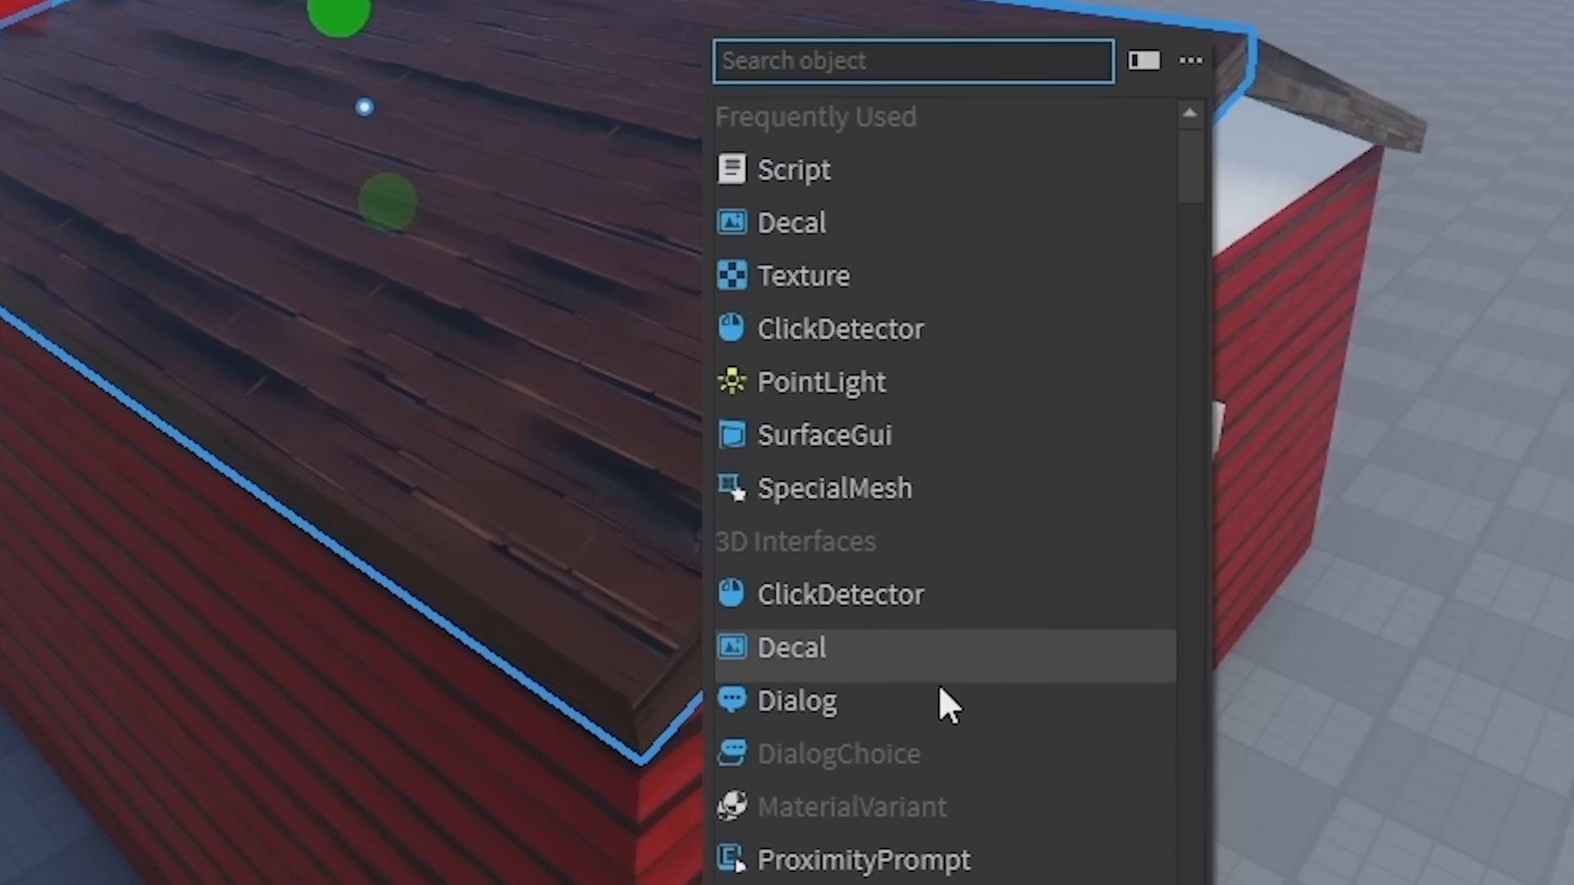
{"action": "type", "text": "tex"}
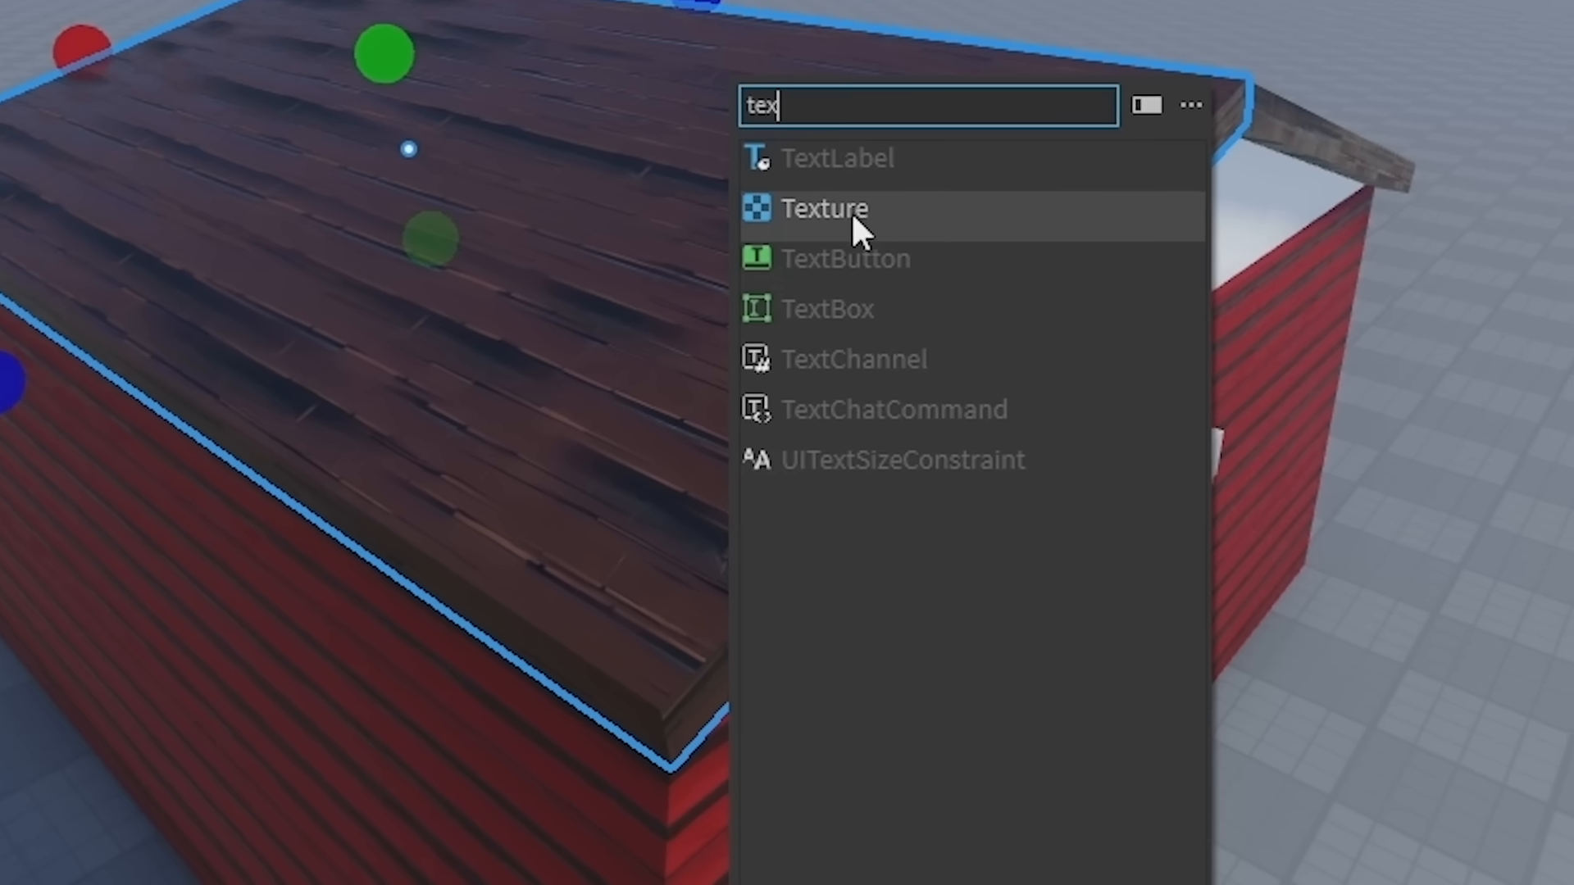
{"action": "key", "text": "BackSpace"}
{"action": "key", "text": "BackSpace"}
{"action": "key", "text": "BackSpace"}
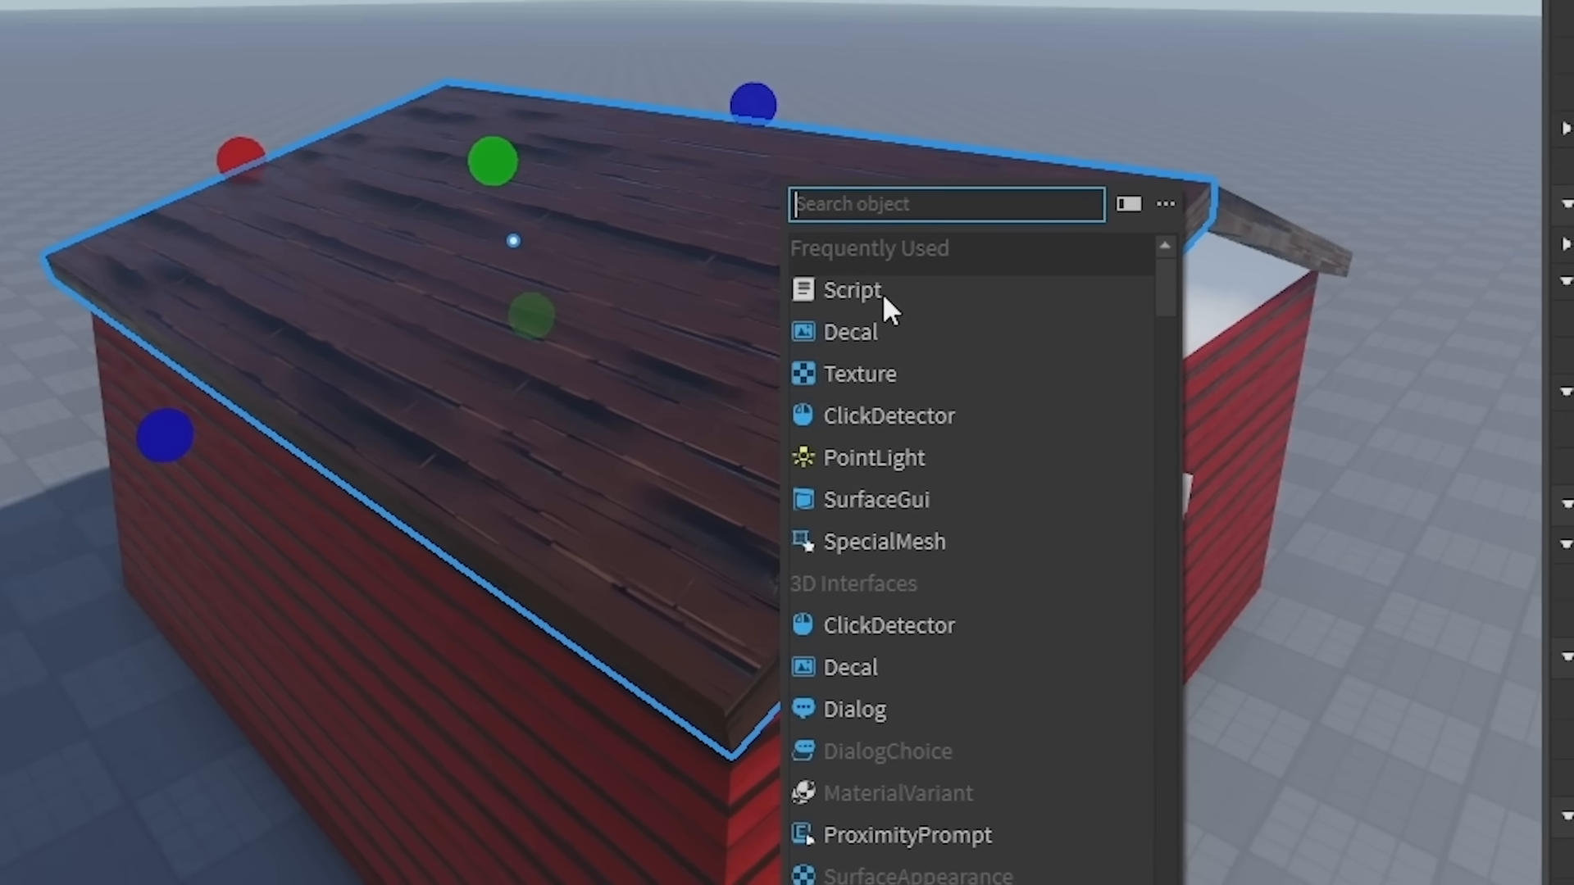
Step: Insert a Decal into the selected roof slab, open its Texture image picker, and close it without choosing an image
{"action": "type", "text": "decal"}
{"action": "key", "text": "Return"}
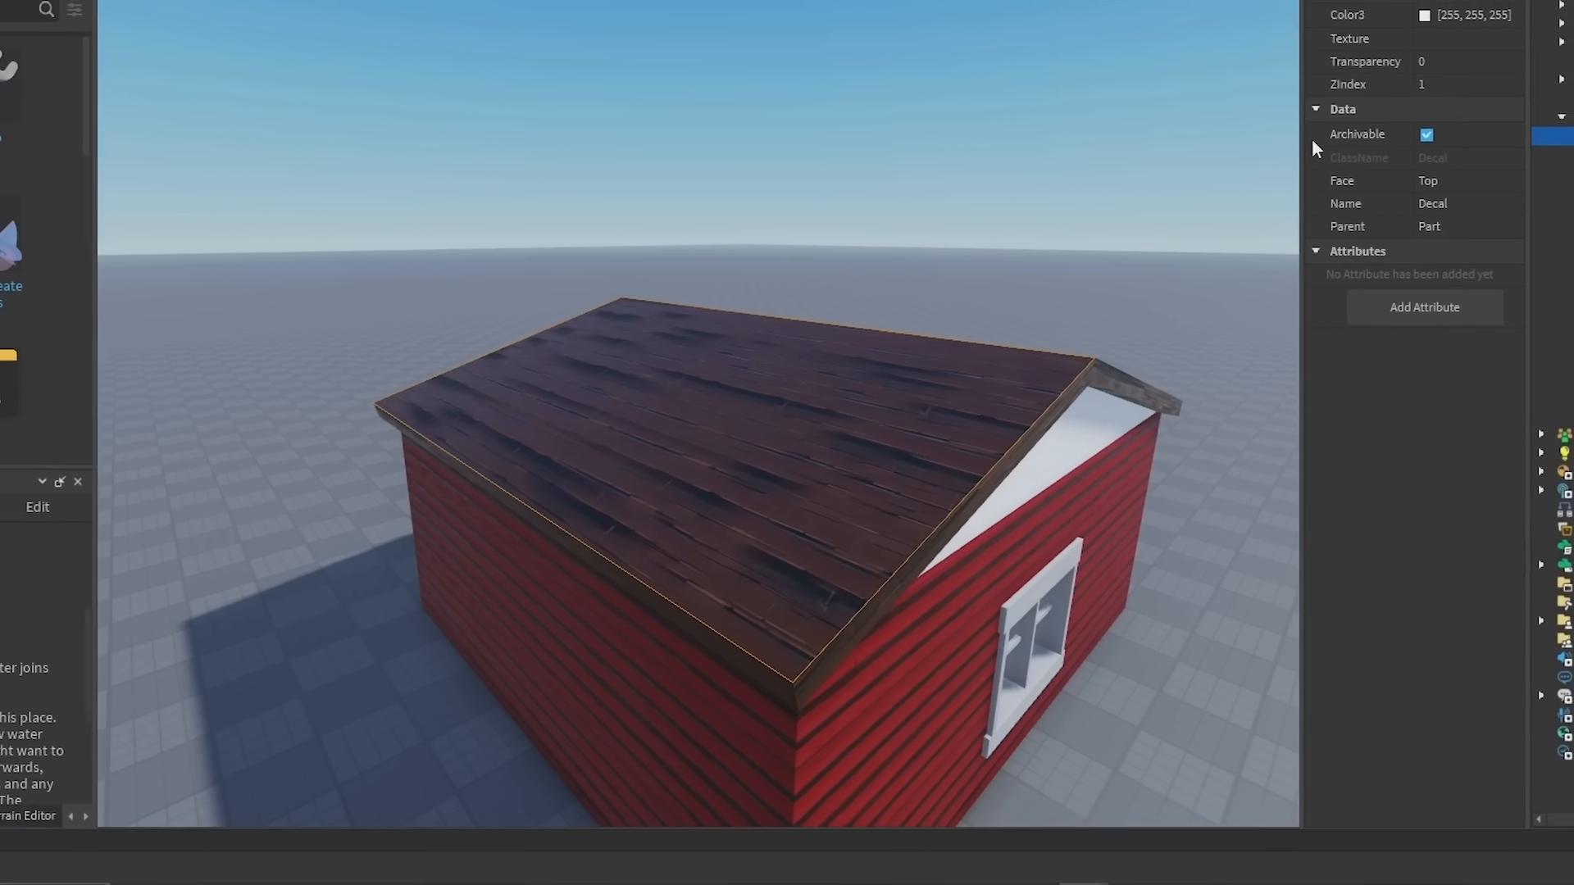
{"action": "left_click", "coordinate": [1411, 43]}
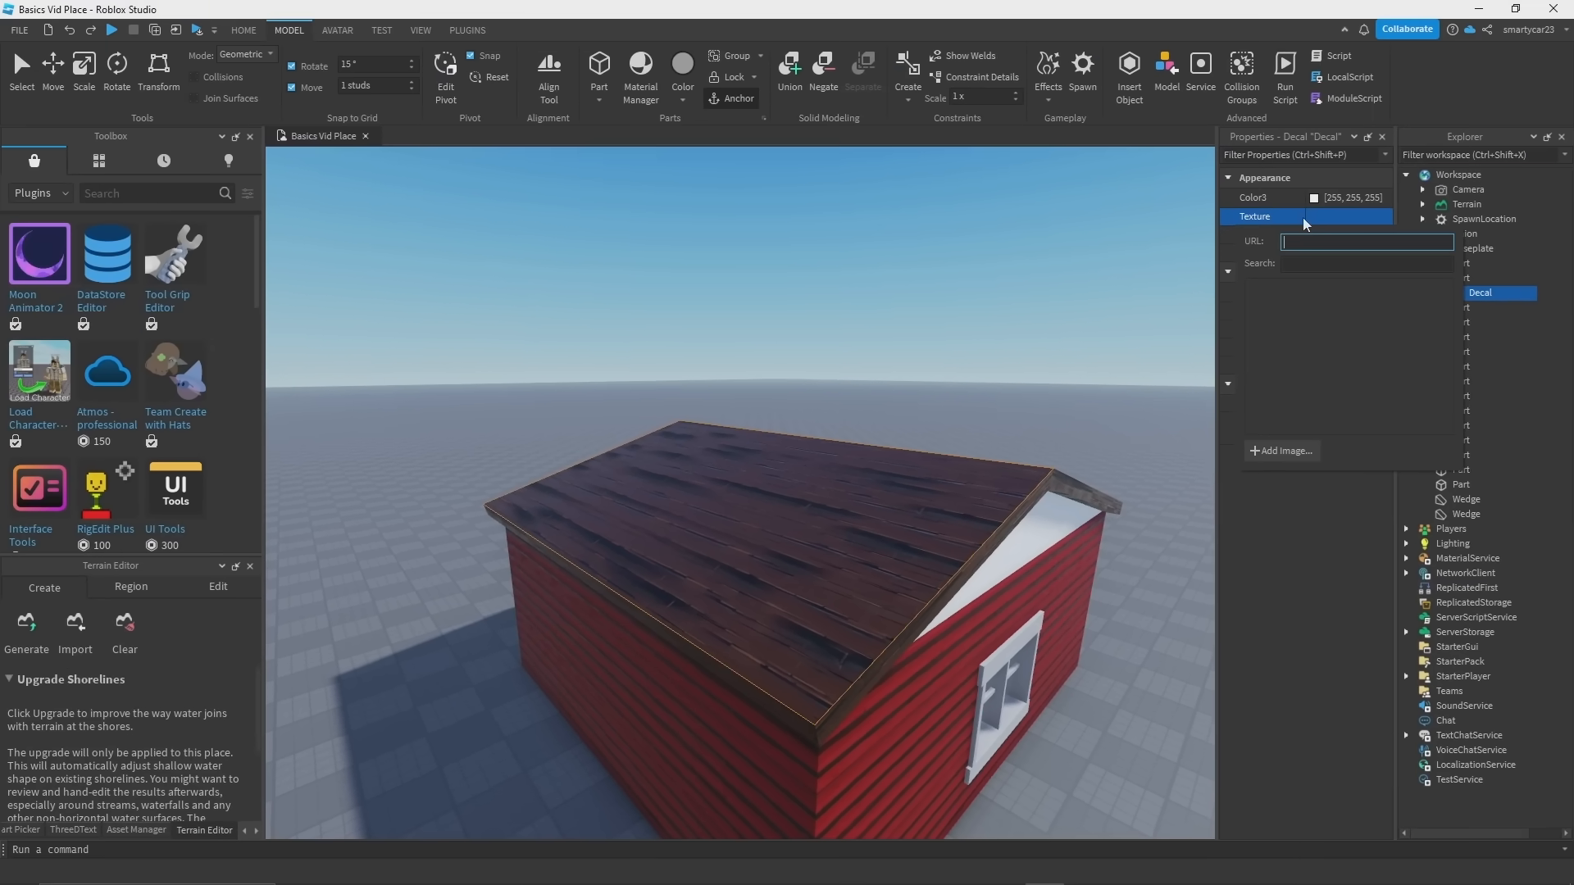
{"action": "left_click", "coordinate": [1193, 230]}
{"action": "scroll", "coordinate": [1052, 274], "scroll_direction": "down", "scroll_amount": 3}
{"action": "right_click_drag", "start_coordinate": [812, 435], "coordinate": [844, 421]}
{"action": "key", "text": "ctrl+1"}
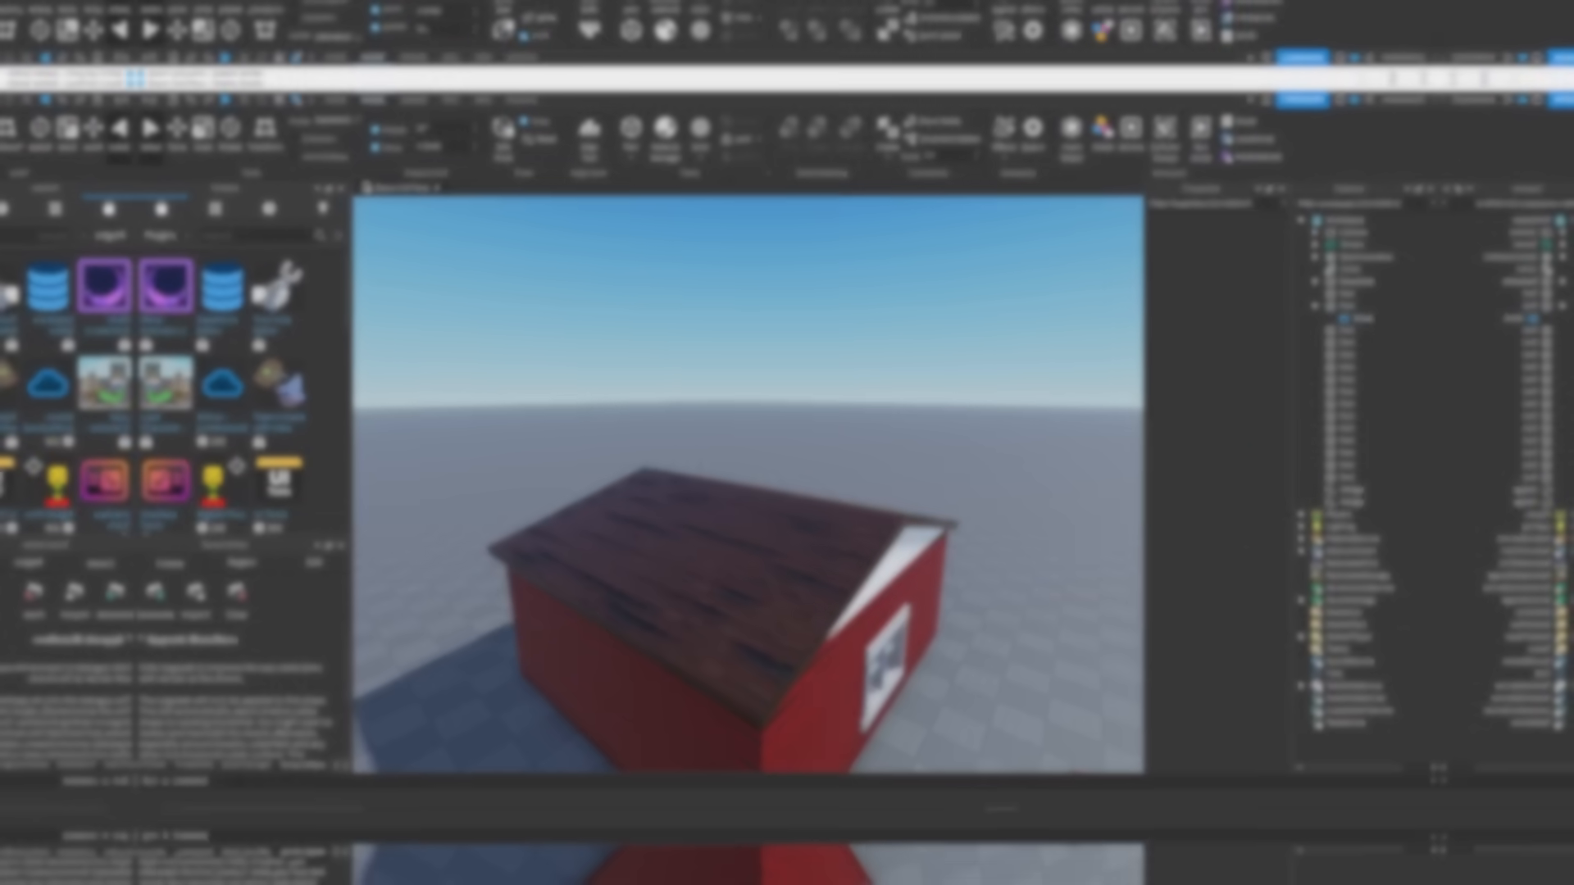
Step: Select every part of the house, including the walls, roof, gables and window, and group them as a model
{"action": "right_click_drag", "start_coordinate": [1129, 461], "coordinate": [841, 636]}
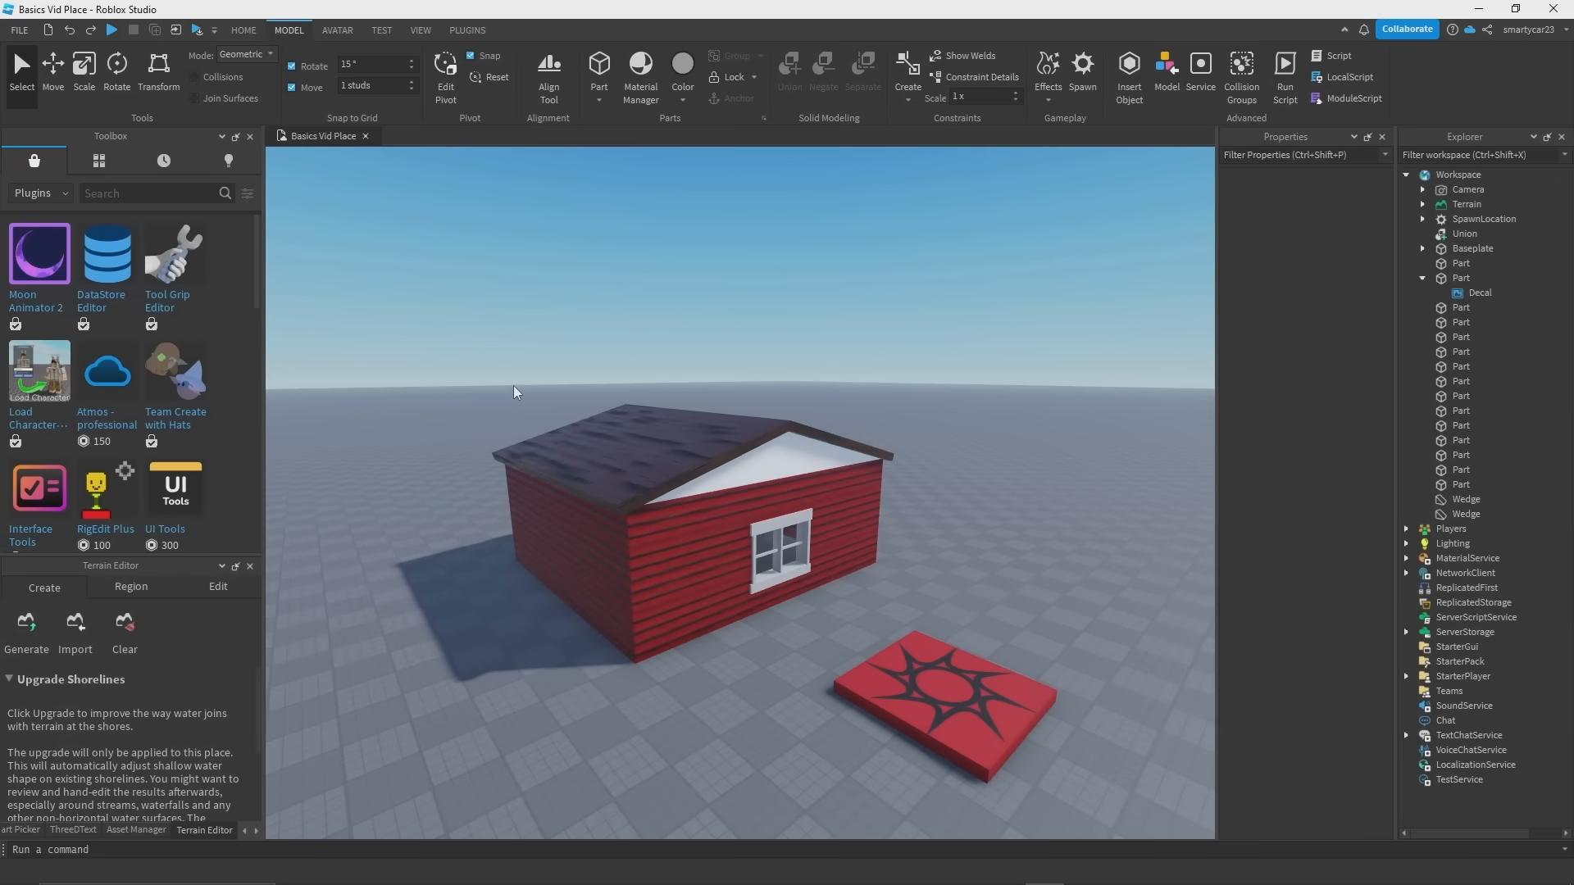
{"action": "right_click_drag", "start_coordinate": [473, 379], "coordinate": [566, 356]}
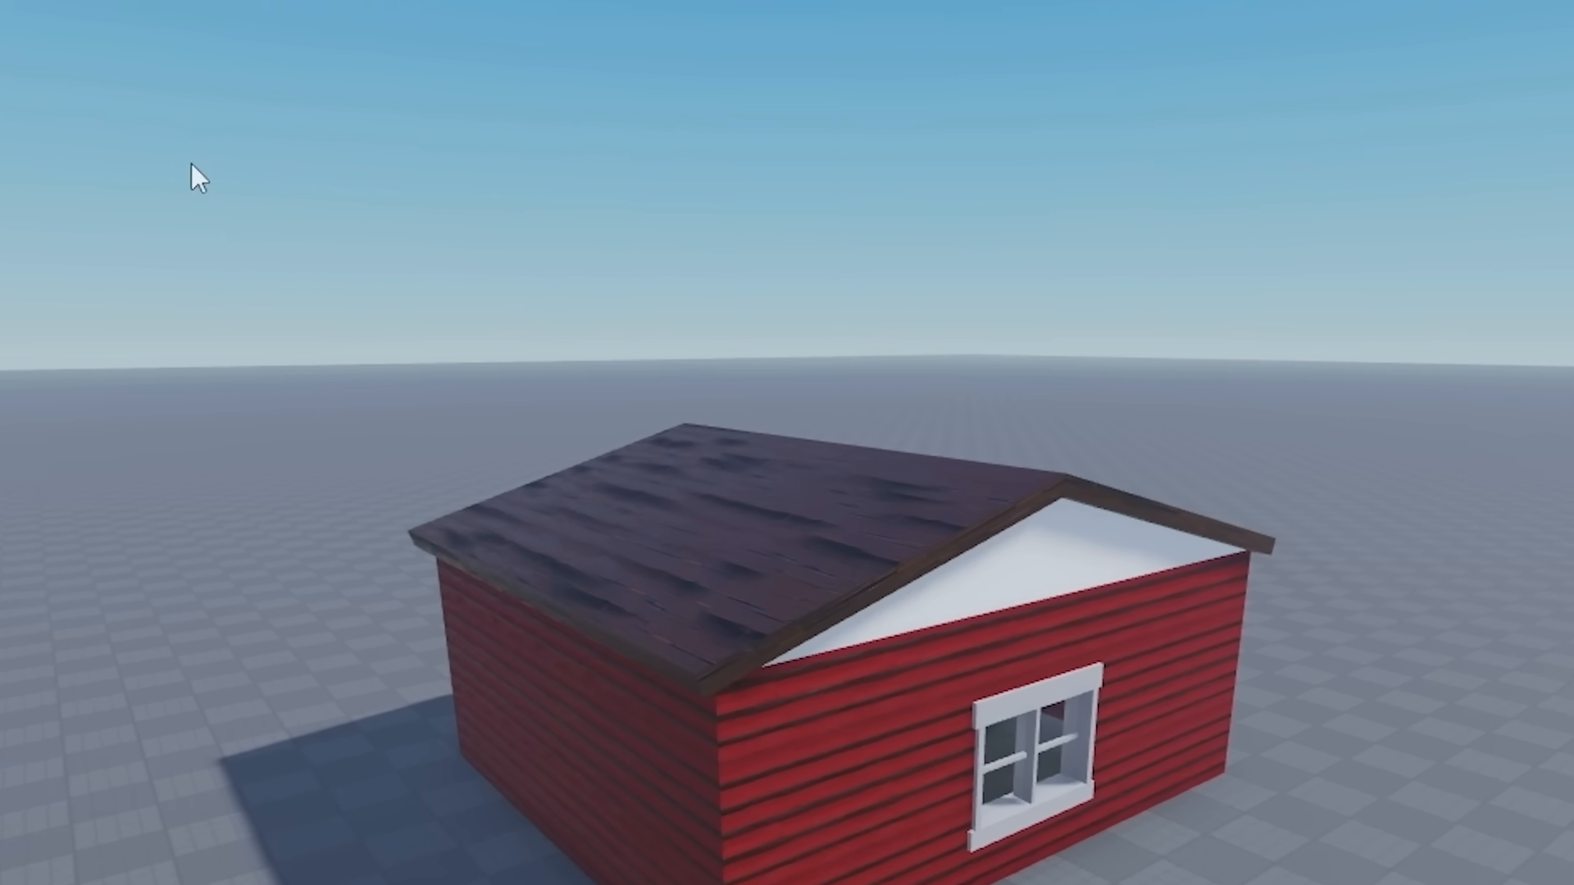
{"action": "left_click_drag", "start_coordinate": [410, 257], "coordinate": [466, 325]}
{"action": "left_click_drag", "start_coordinate": [286, 299], "coordinate": [1363, 884]}
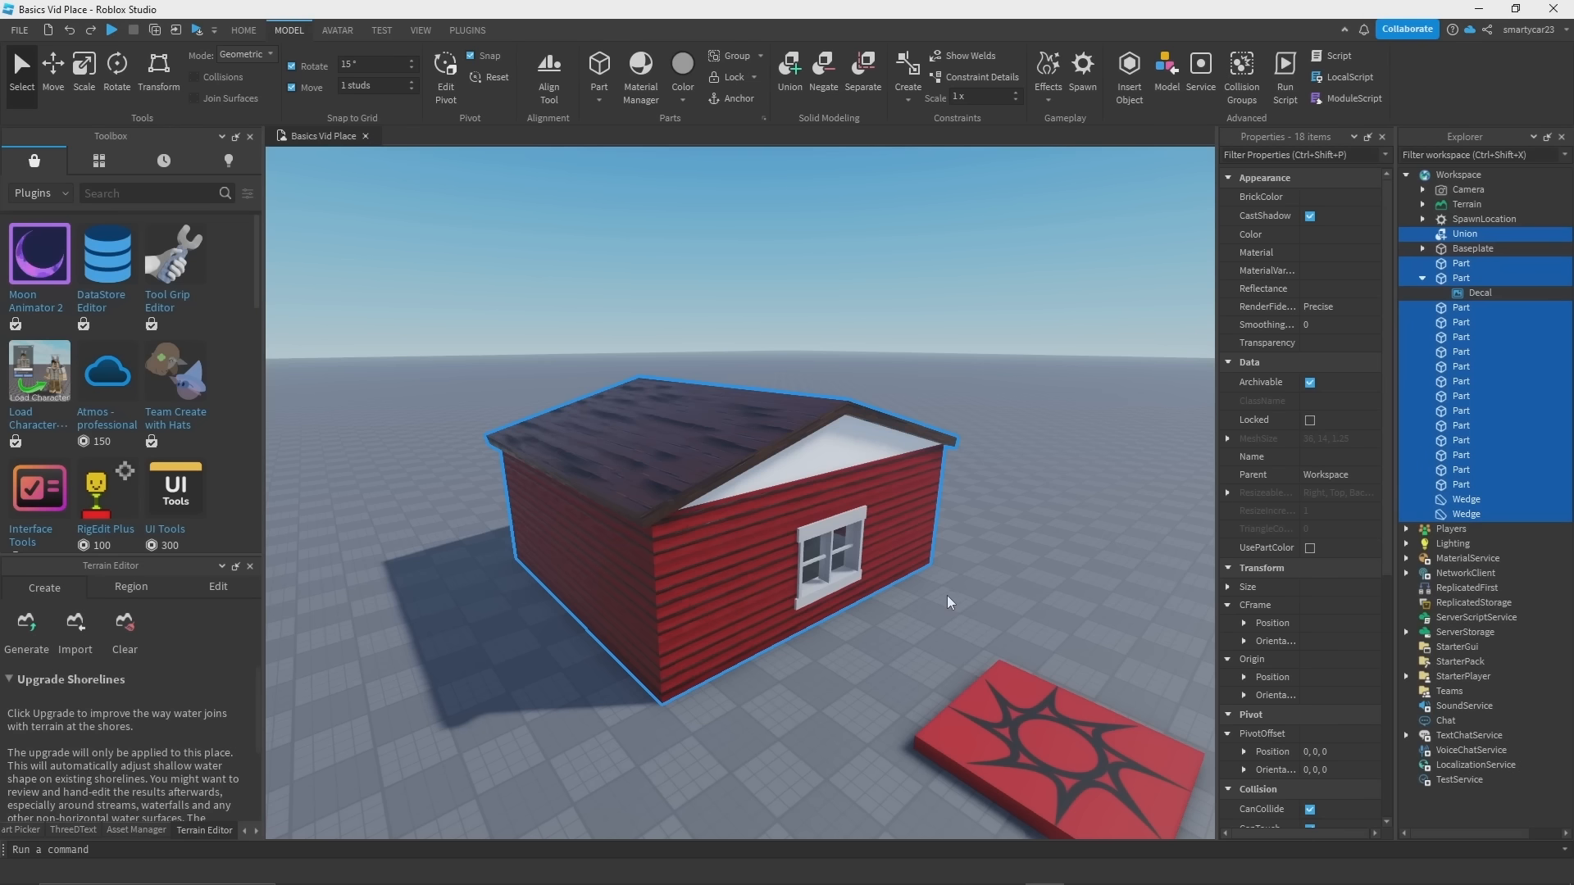
{"action": "key", "text": "ctrl+g"}
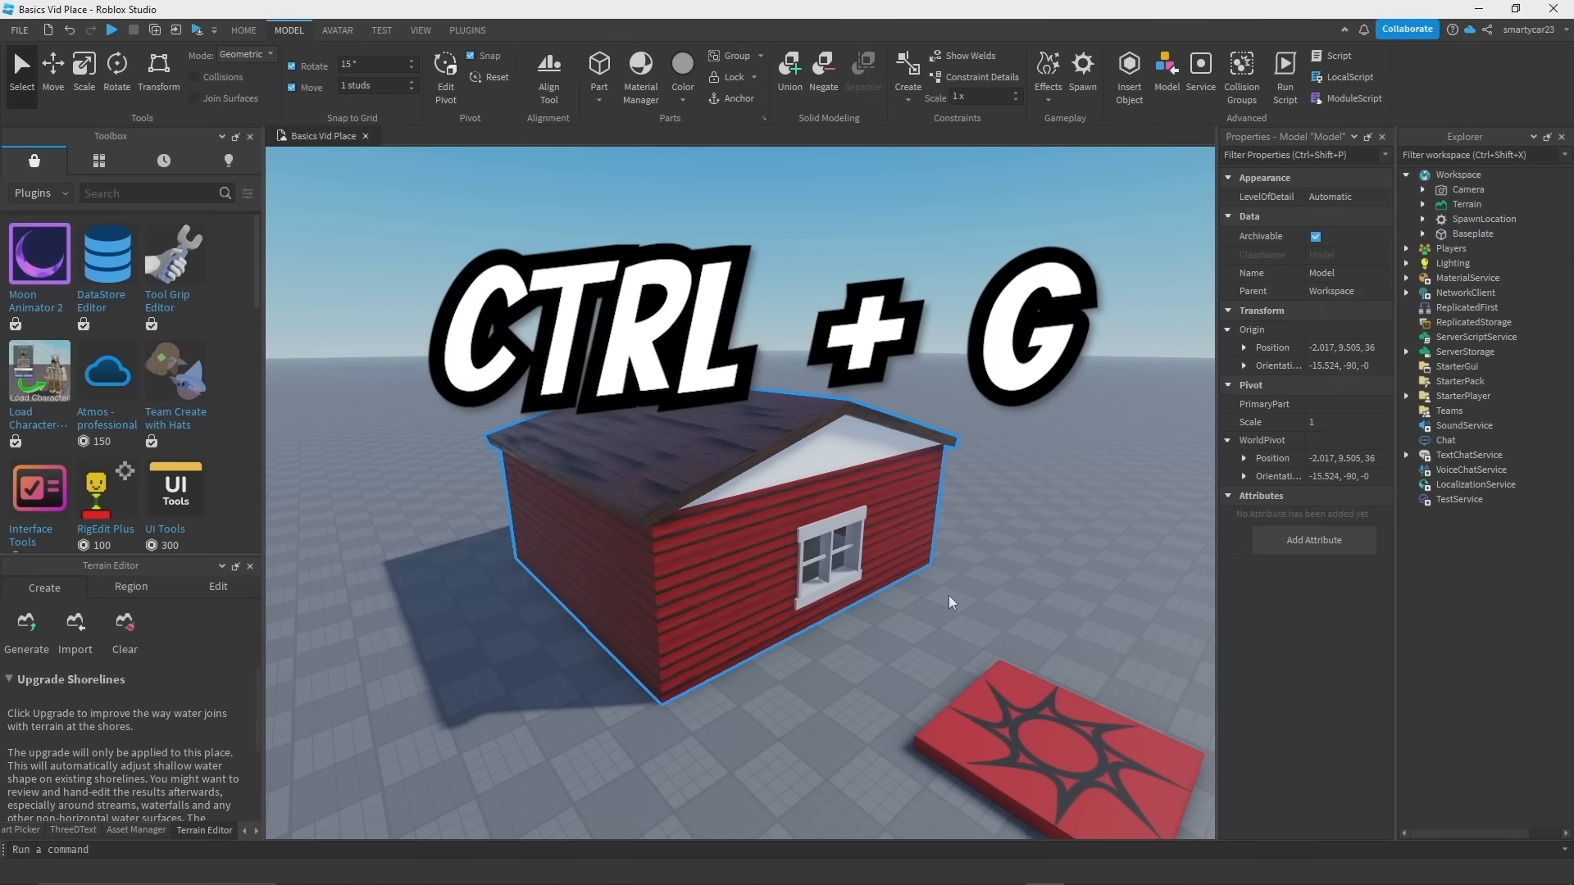
Step: Rename the grouped house model in the Workspace to House1
{"action": "left_click", "coordinate": [982, 539]}
{"action": "key", "text": "w"}
{"action": "left_click", "coordinate": [701, 521]}
{"action": "right_click_drag", "start_coordinate": [701, 520], "coordinate": [703, 520]}
{"action": "scroll", "coordinate": [703, 520], "scroll_direction": "down", "scroll_amount": 5}
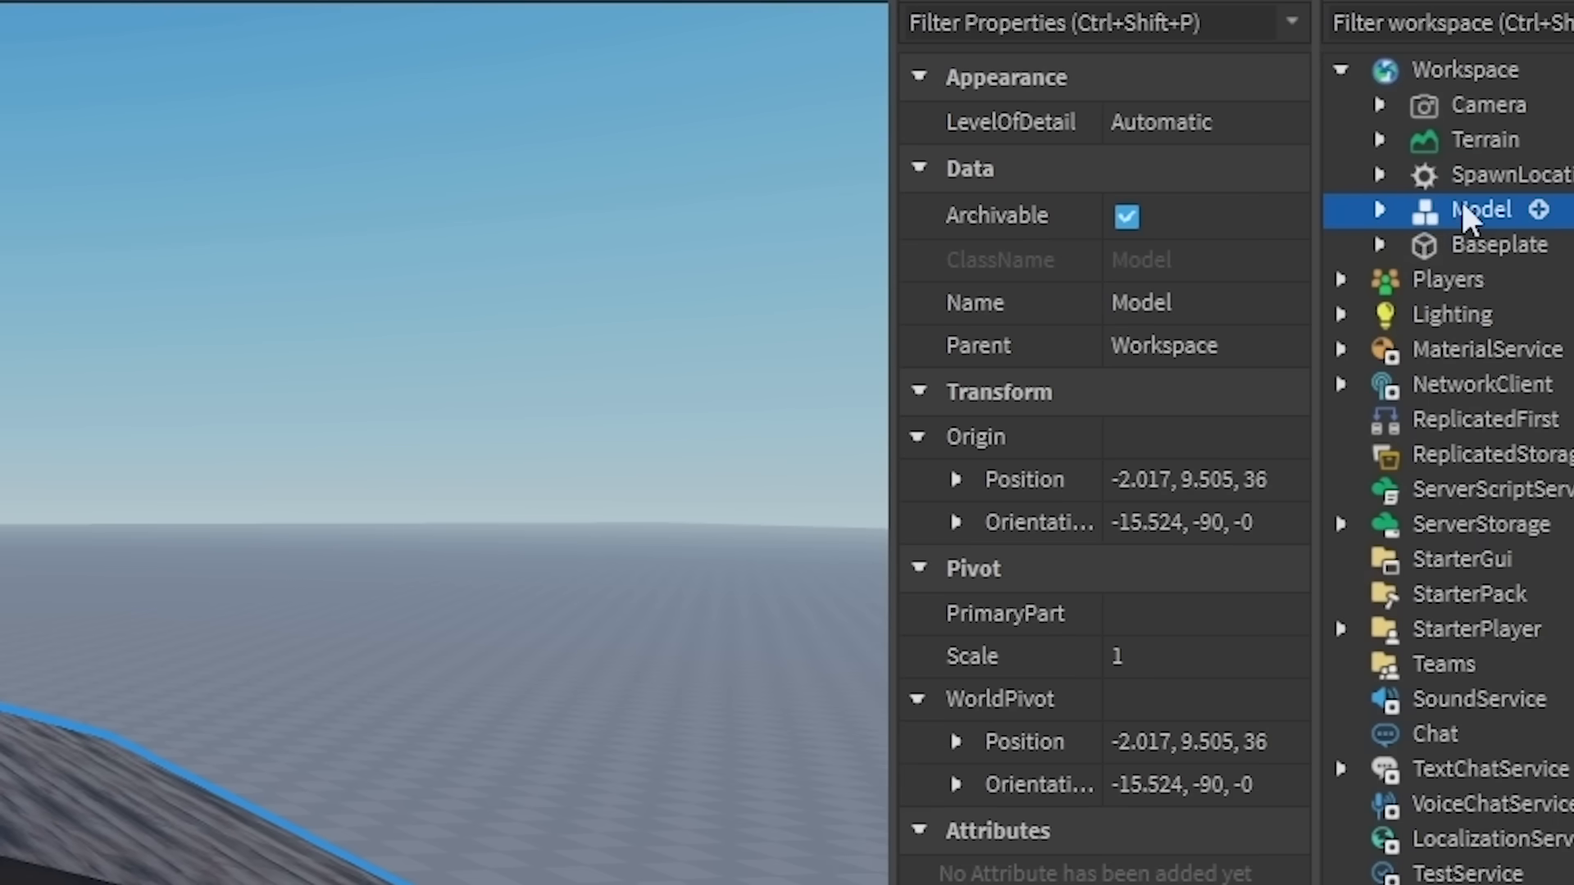
{"action": "right_click", "coordinate": [1461, 209]}
{"action": "left_click", "coordinate": [1335, 480]}
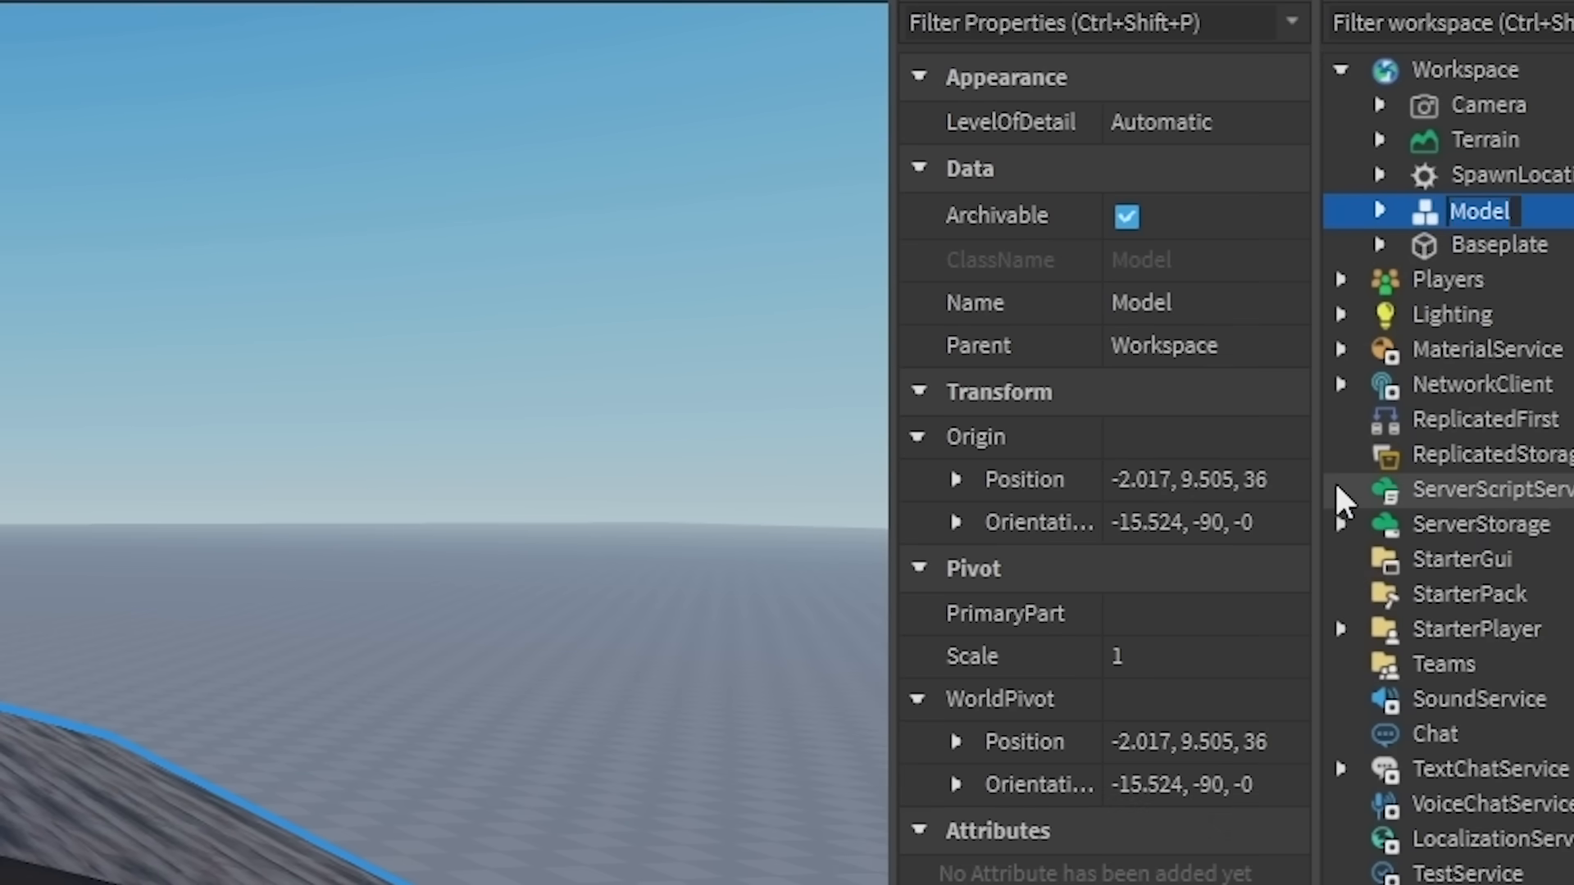
{"action": "type", "text": "House1"}
{"action": "key", "text": "Return"}
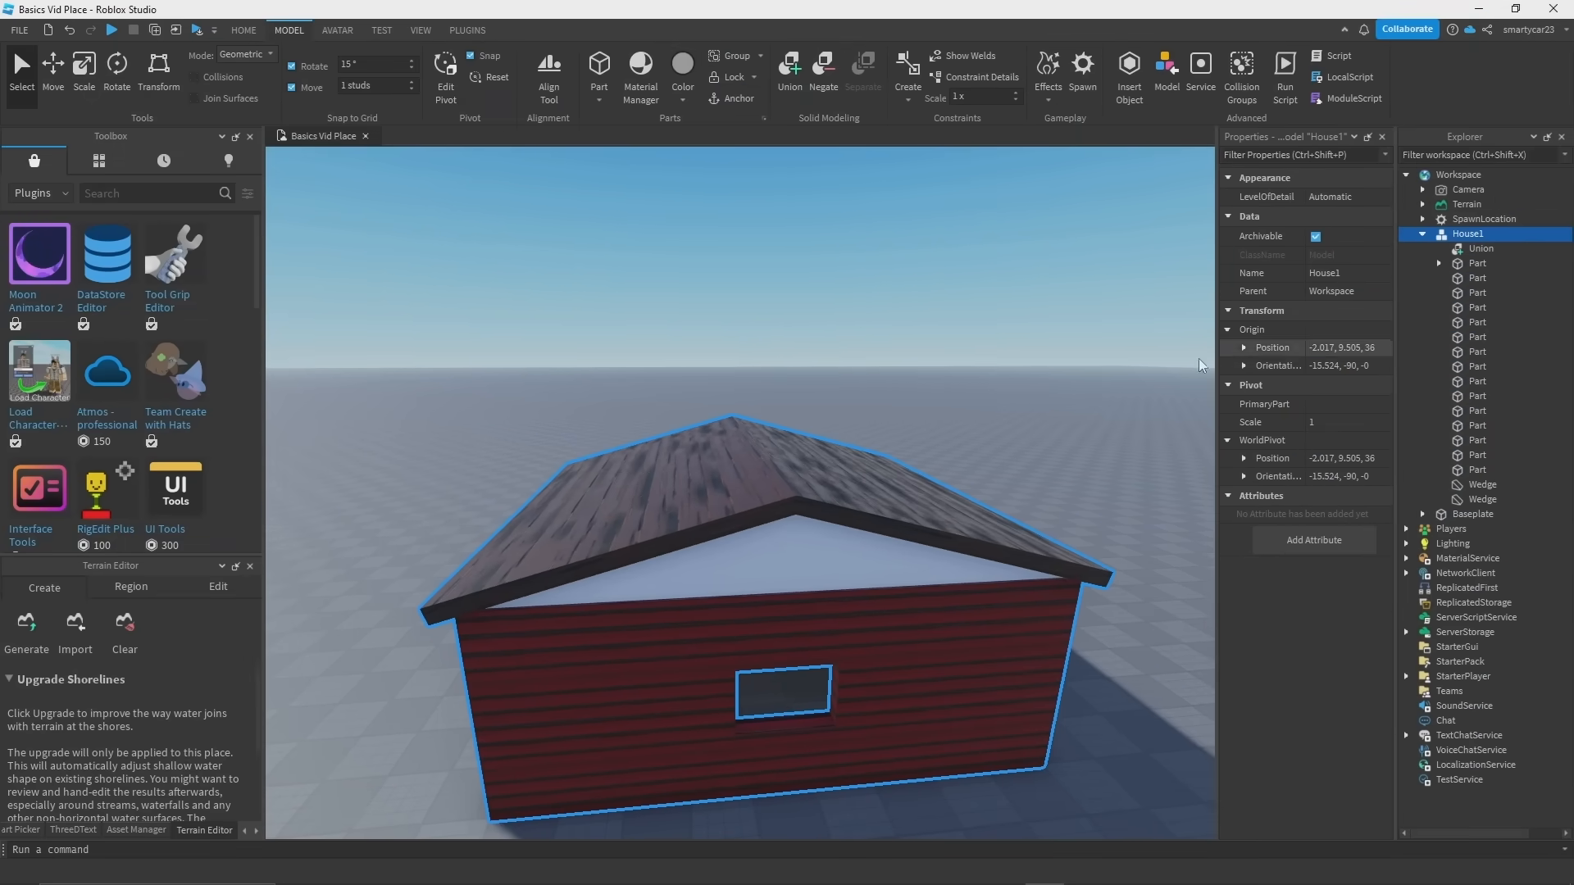
Step: Try moving the whole House1 model across the baseplate, inspect it from below, and undo the move
{"action": "left_click", "coordinate": [1022, 386]}
{"action": "right_click_drag", "start_coordinate": [1022, 386], "coordinate": [1174, 446]}
{"action": "left_click_drag", "start_coordinate": [1175, 446], "coordinate": [575, 625]}
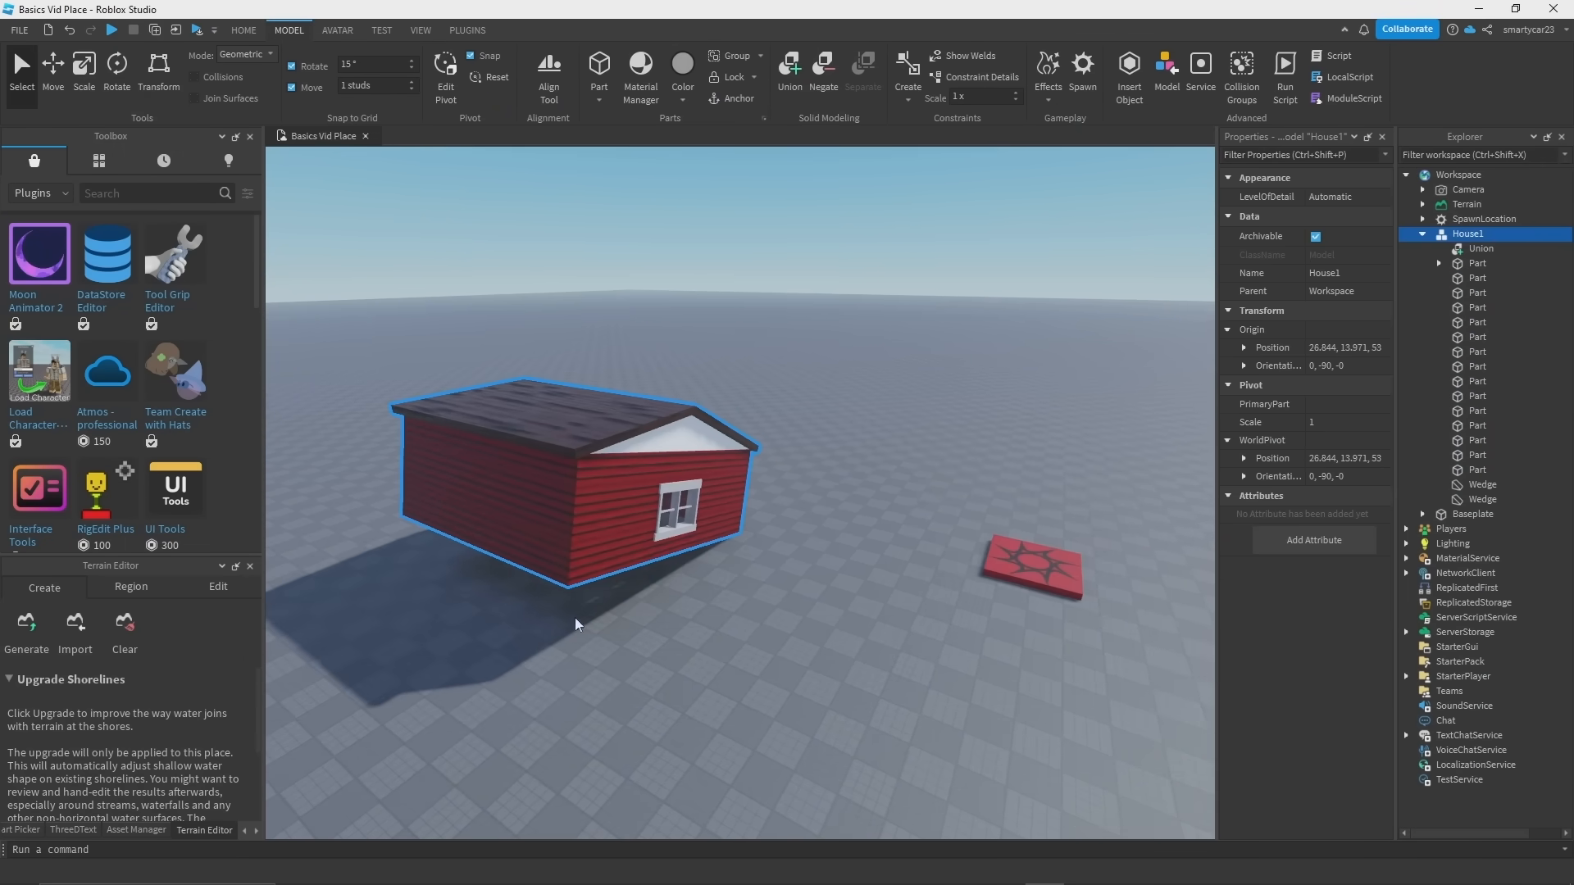
{"action": "right_click_drag", "start_coordinate": [734, 533], "coordinate": [742, 537]}
{"action": "scroll", "coordinate": [742, 538], "scroll_direction": "up", "scroll_amount": 3}
{"action": "right_click_drag", "start_coordinate": [868, 380], "coordinate": [873, 373]}
{"action": "scroll", "coordinate": [876, 352], "scroll_direction": "up", "scroll_amount": 1}
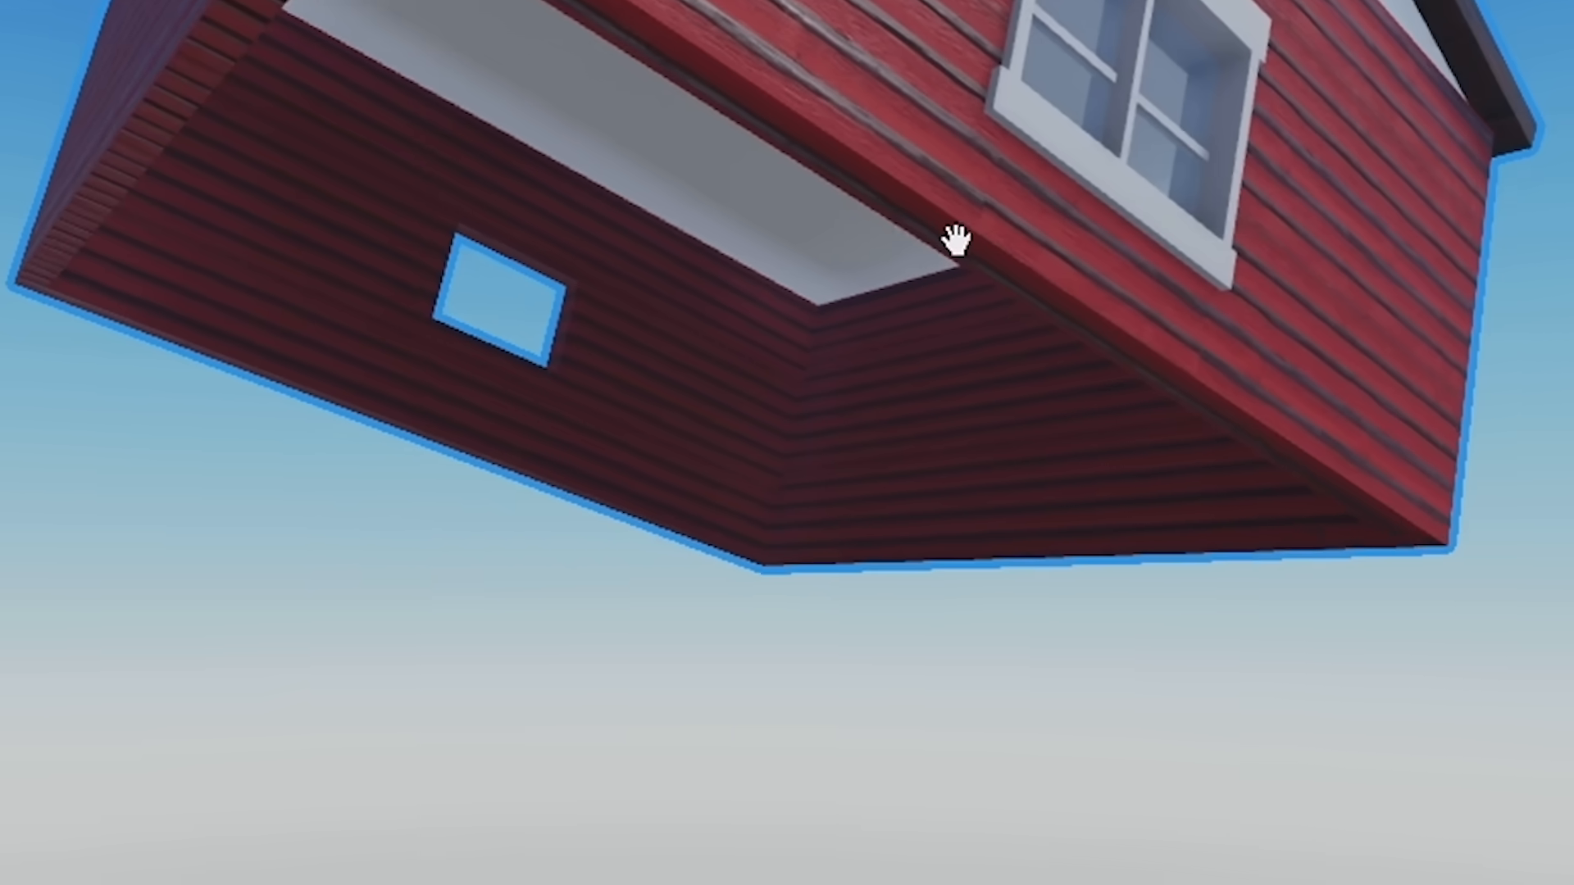
{"action": "right_click_drag", "start_coordinate": [955, 239], "coordinate": [982, 272]}
{"action": "right_click_drag", "start_coordinate": [1024, 358], "coordinate": [1211, 465]}
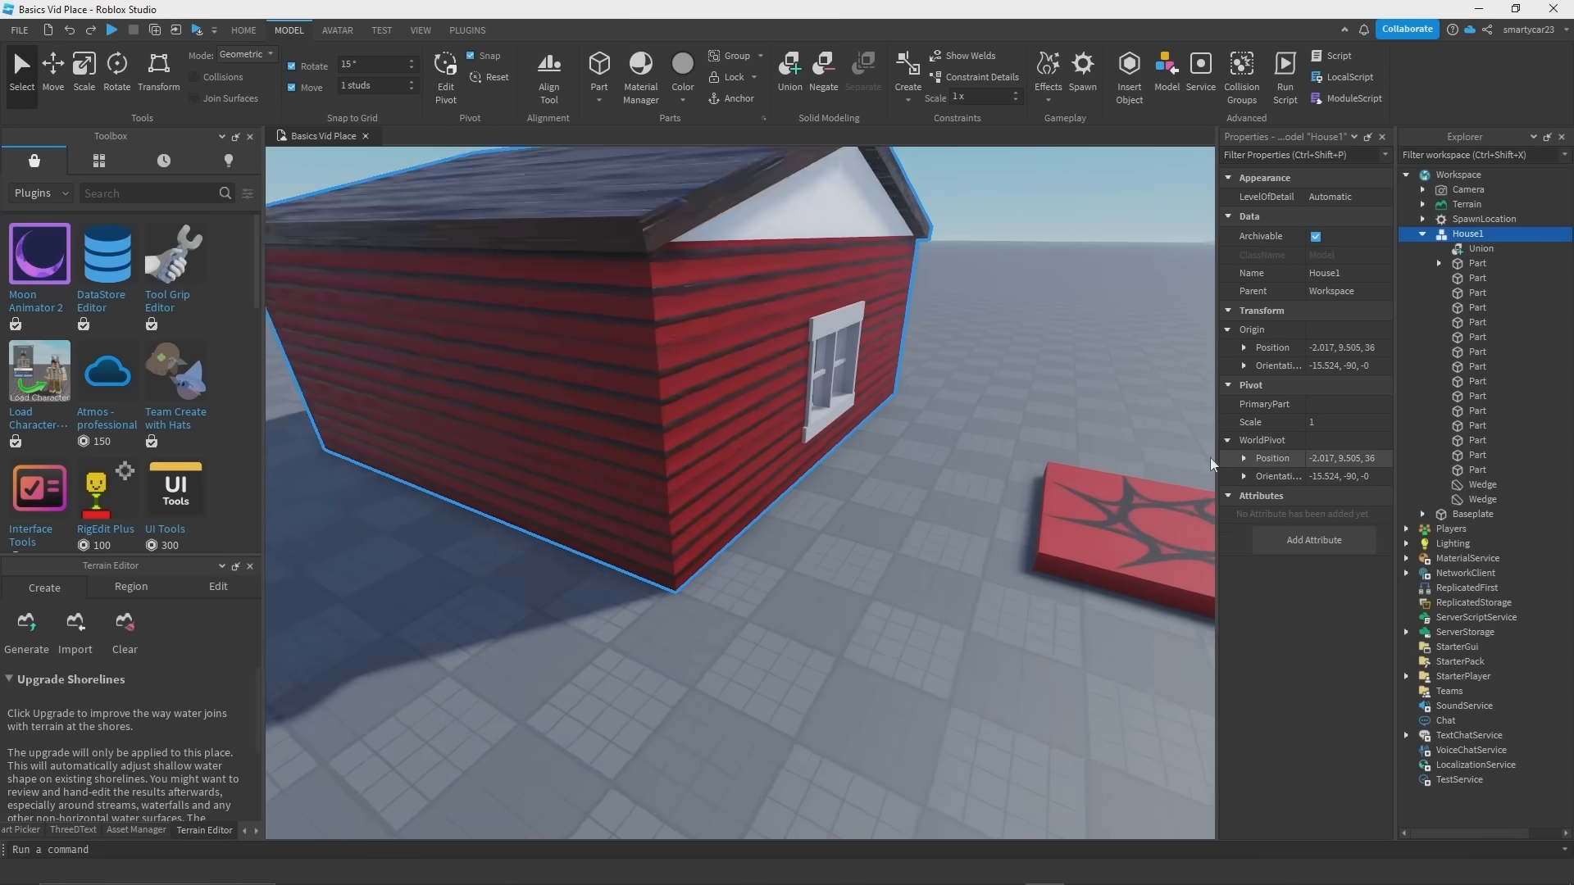
Step: Set the wall part above the front window as the PrimaryPart of House1
{"action": "scroll", "coordinate": [1211, 465], "scroll_direction": "down", "scroll_amount": 4}
{"action": "scroll", "coordinate": [899, 431], "scroll_direction": "up", "scroll_amount": 2}
{"action": "right_click_drag", "start_coordinate": [1005, 417], "coordinate": [794, 445]}
{"action": "left_click", "coordinate": [795, 444]}
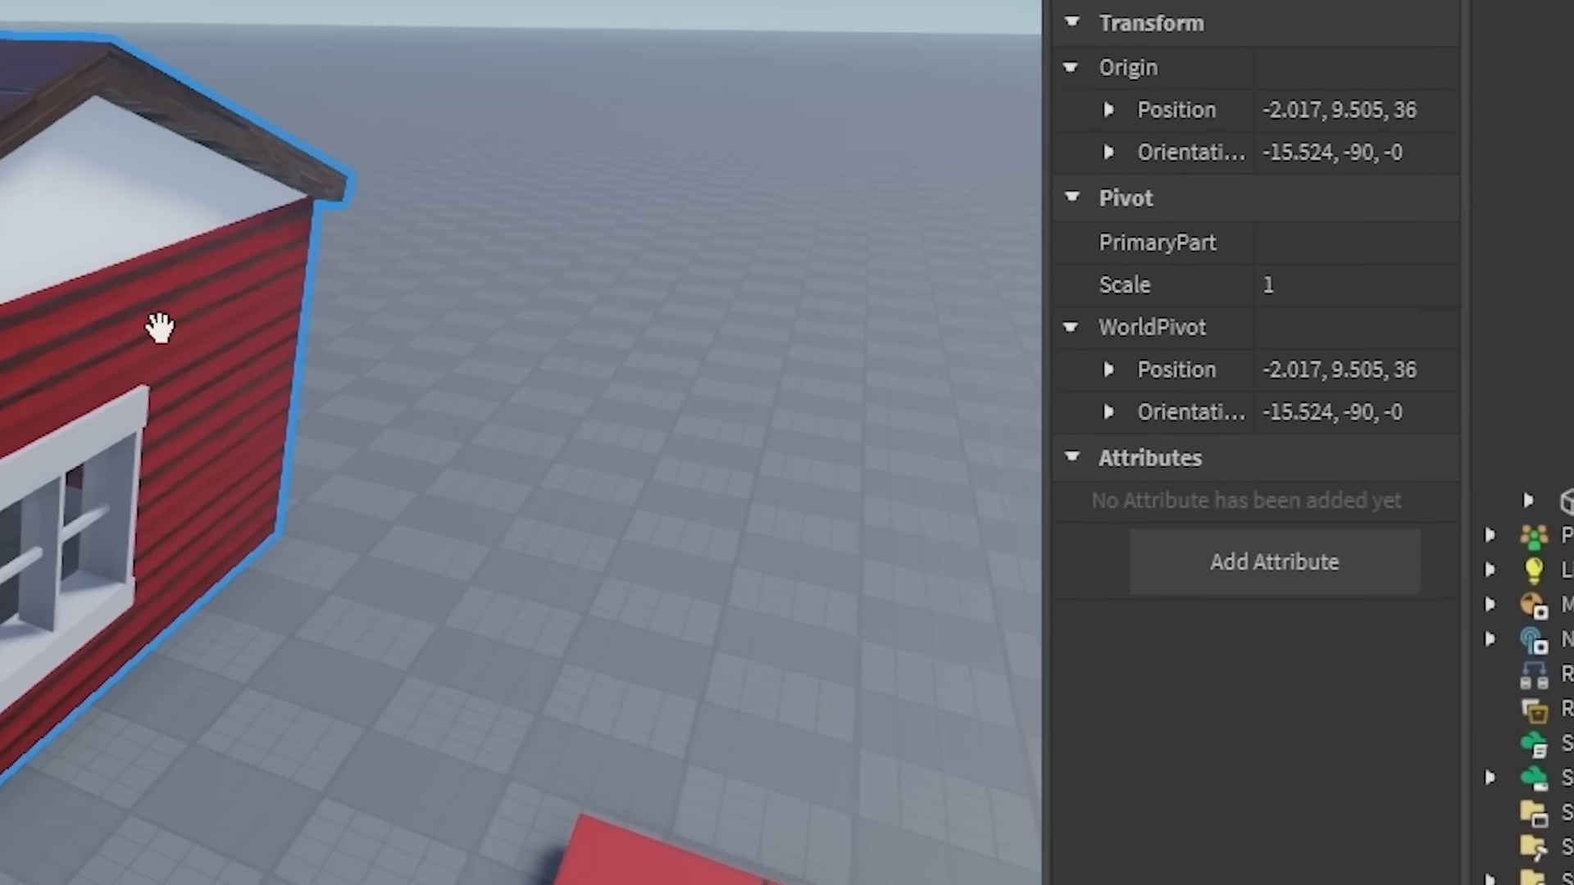
{"action": "left_click", "coordinate": [1337, 310]}
{"action": "right_click_drag", "start_coordinate": [781, 267], "coordinate": [680, 267]}
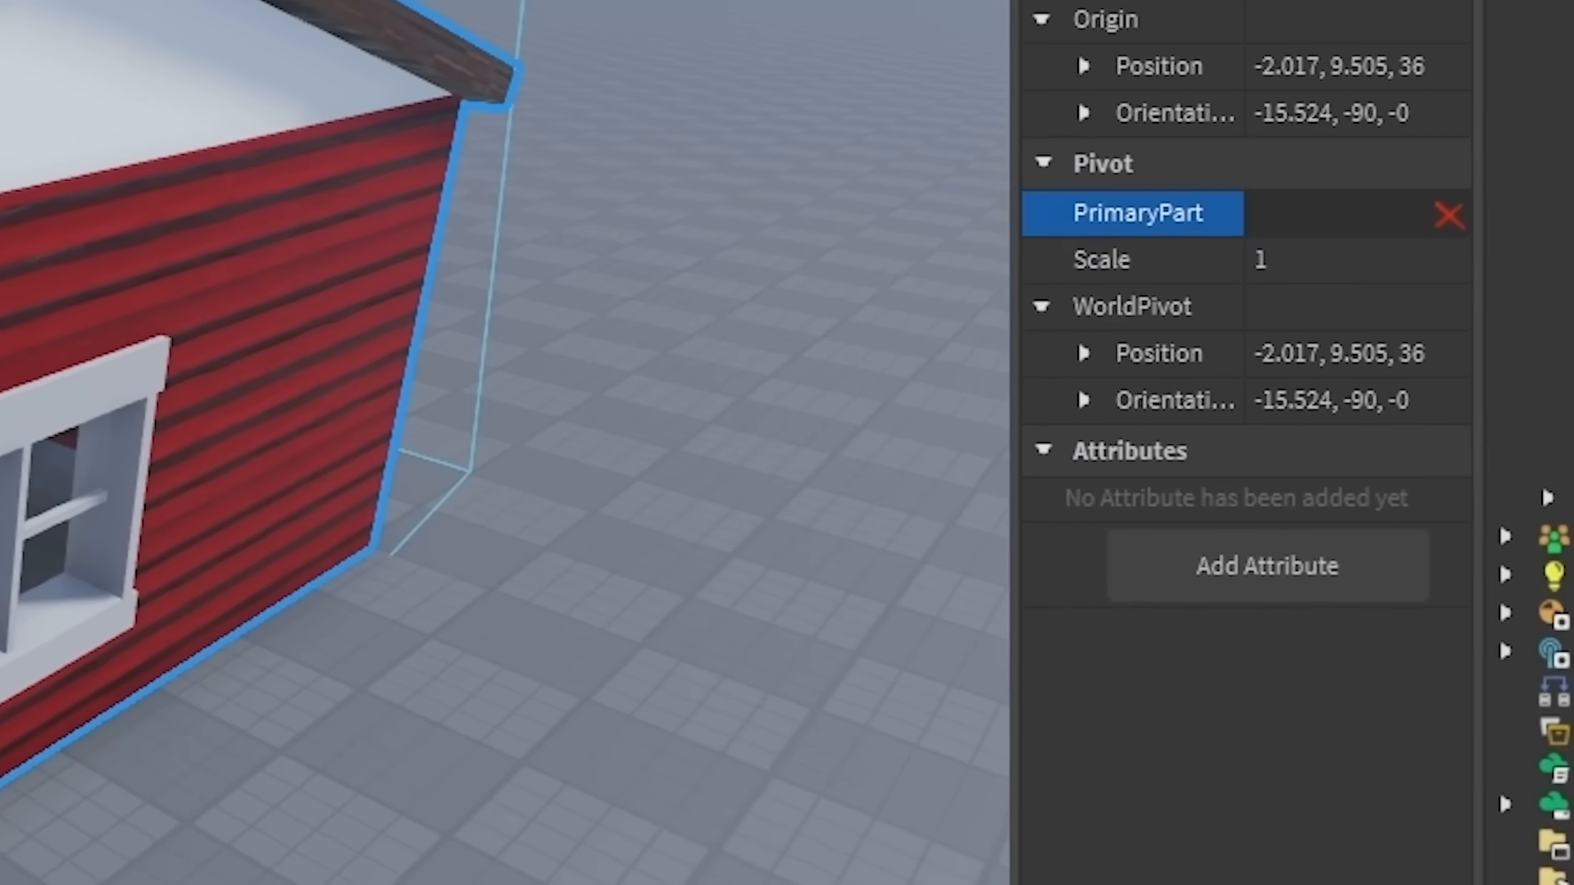
{"action": "left_click", "coordinate": [161, 330]}
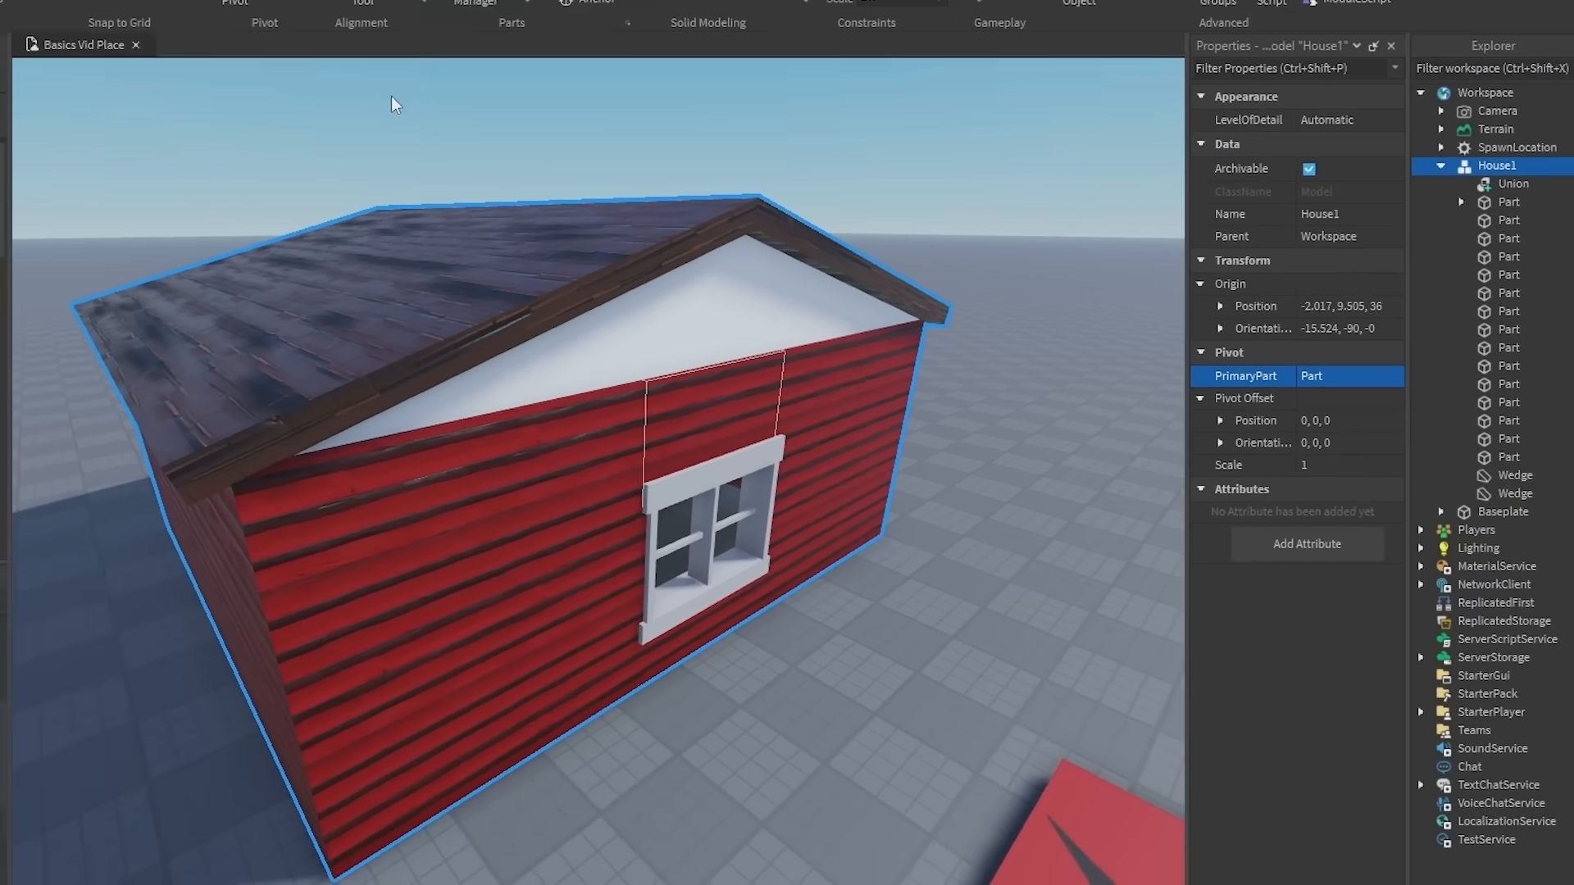
Step: Select the spawn location, view the Group As a Folder option among its commands, and close the list without grouping
{"action": "left_click_drag", "start_coordinate": [574, 369], "coordinate": [962, 477]}
{"action": "key", "text": "d"}
{"action": "right_click_drag", "start_coordinate": [801, 467], "coordinate": [745, 452]}
{"action": "left_click_drag", "start_coordinate": [672, 579], "coordinate": [915, 628]}
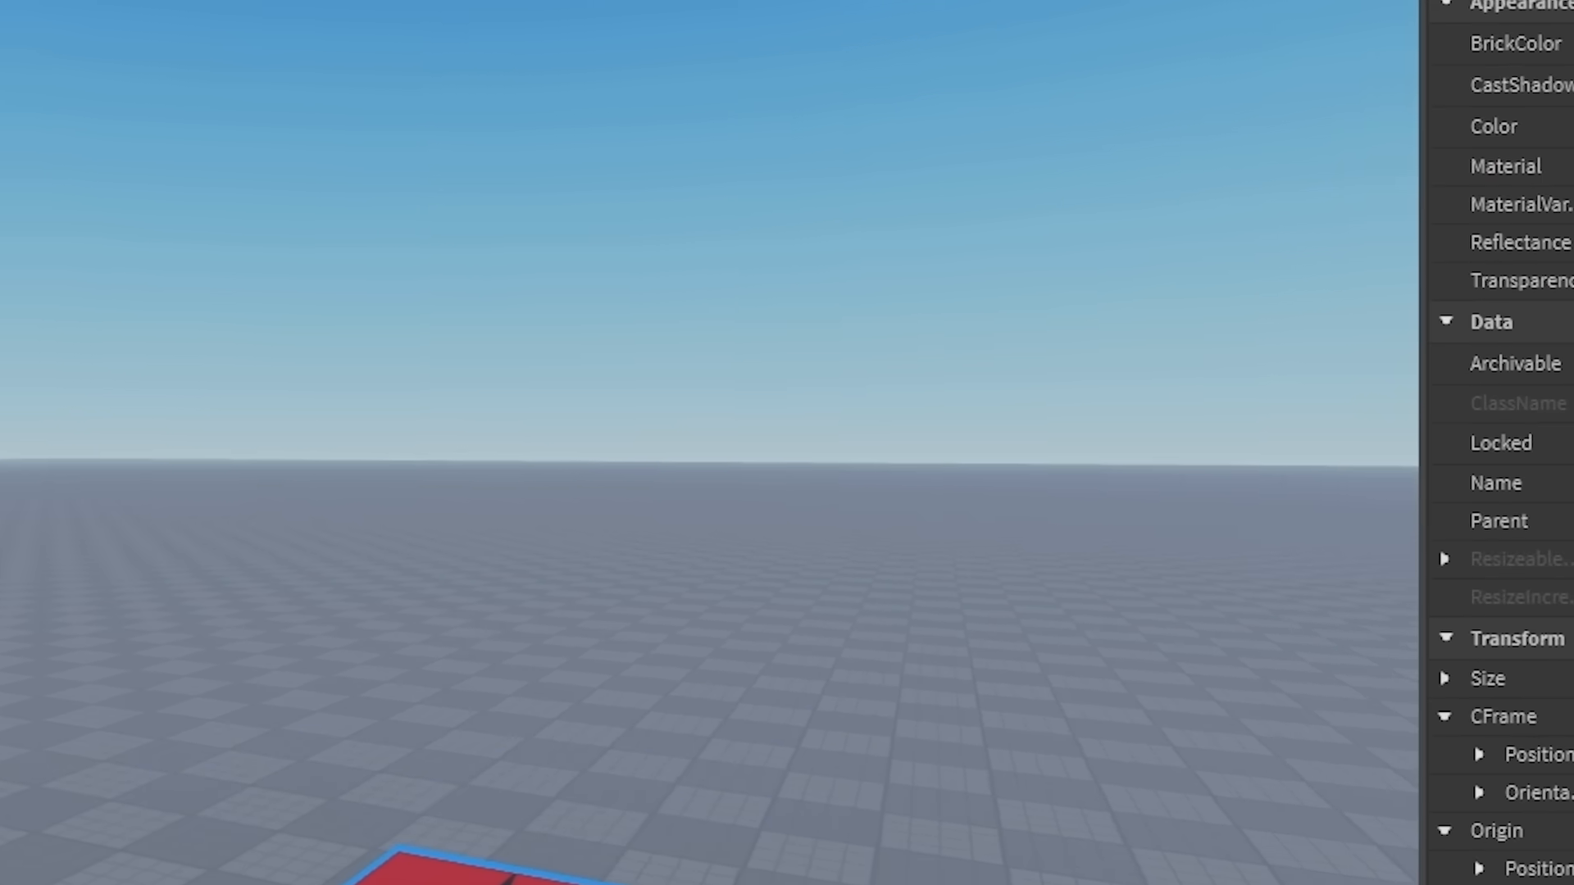
{"action": "right_click", "coordinate": [656, 705]}
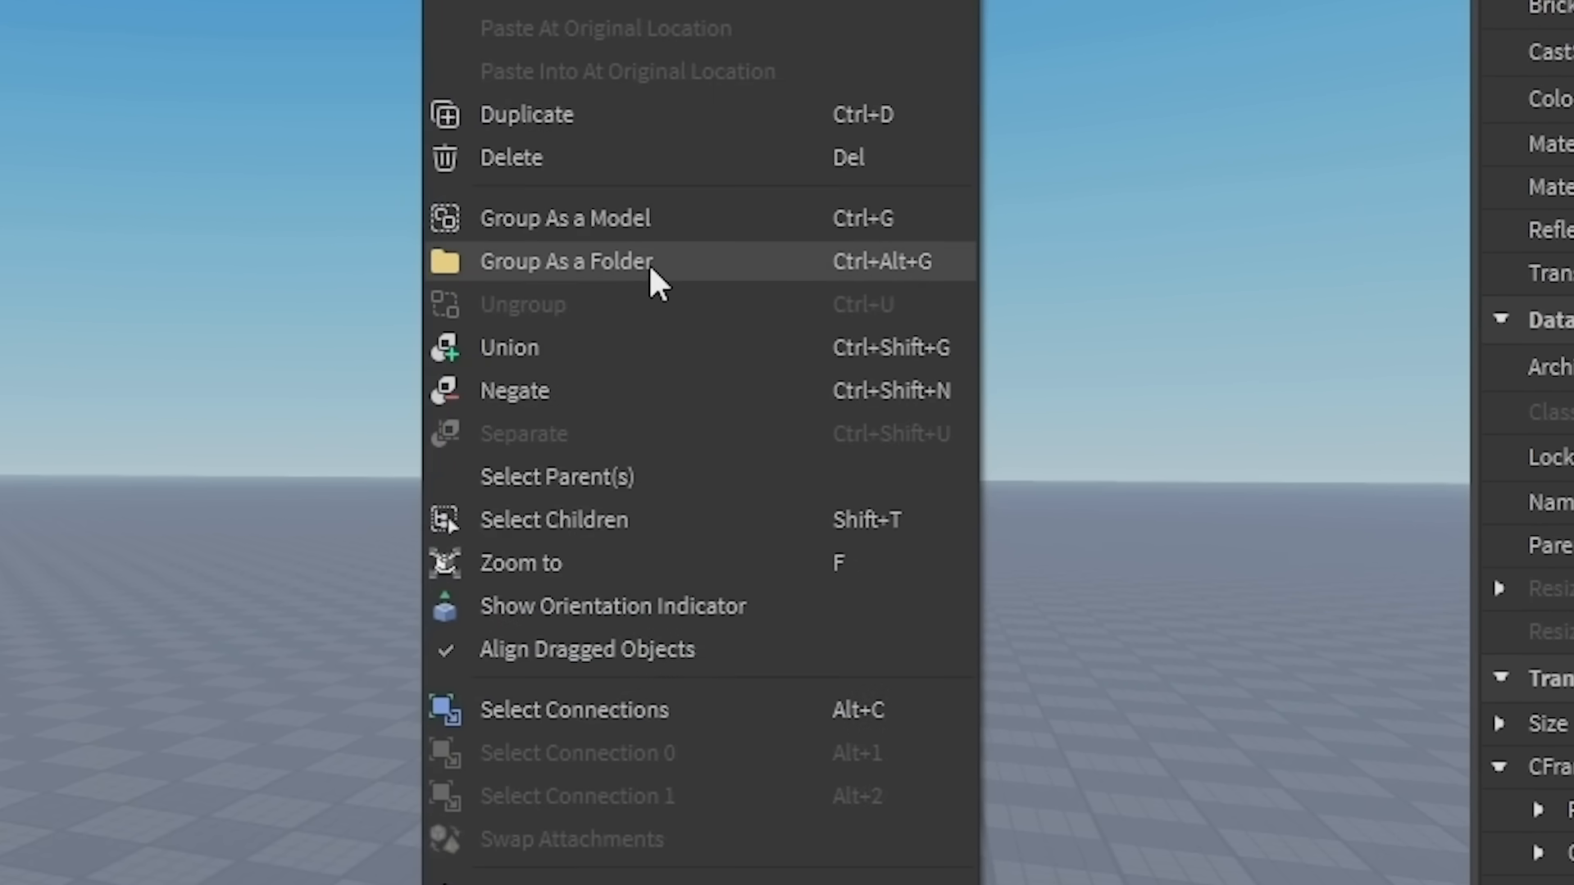
{"action": "left_click", "coordinate": [95, 632]}
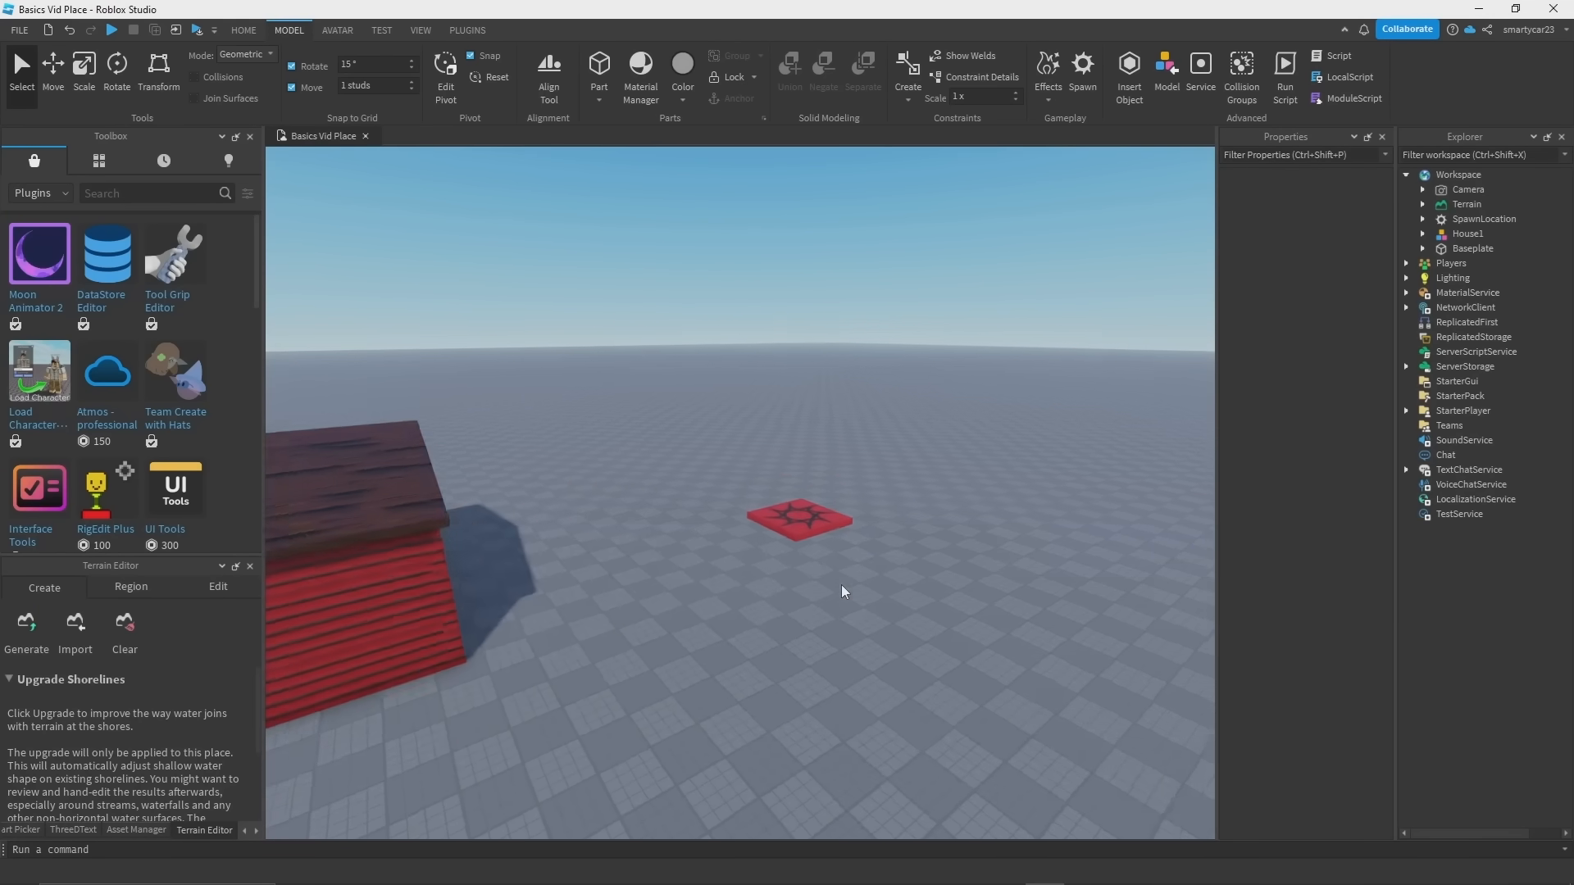
Step: Look through the Home, Avatar, Model and View tool sets and view the finished house from several sides
{"action": "left_click", "coordinate": [802, 466]}
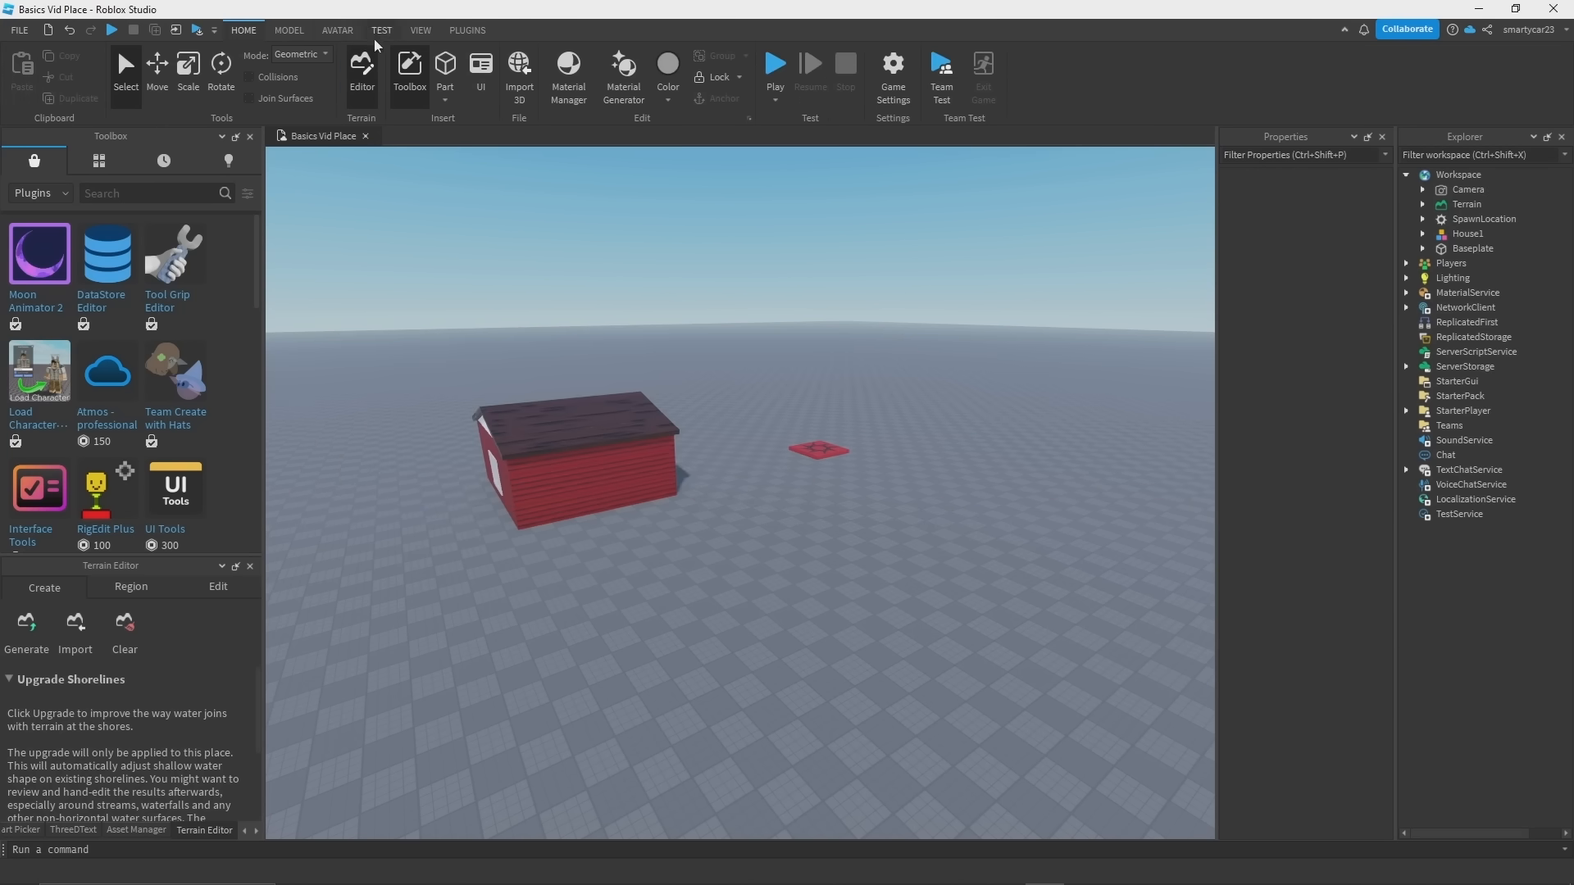
{"action": "left_click", "coordinate": [335, 30]}
{"action": "left_click", "coordinate": [243, 30]}
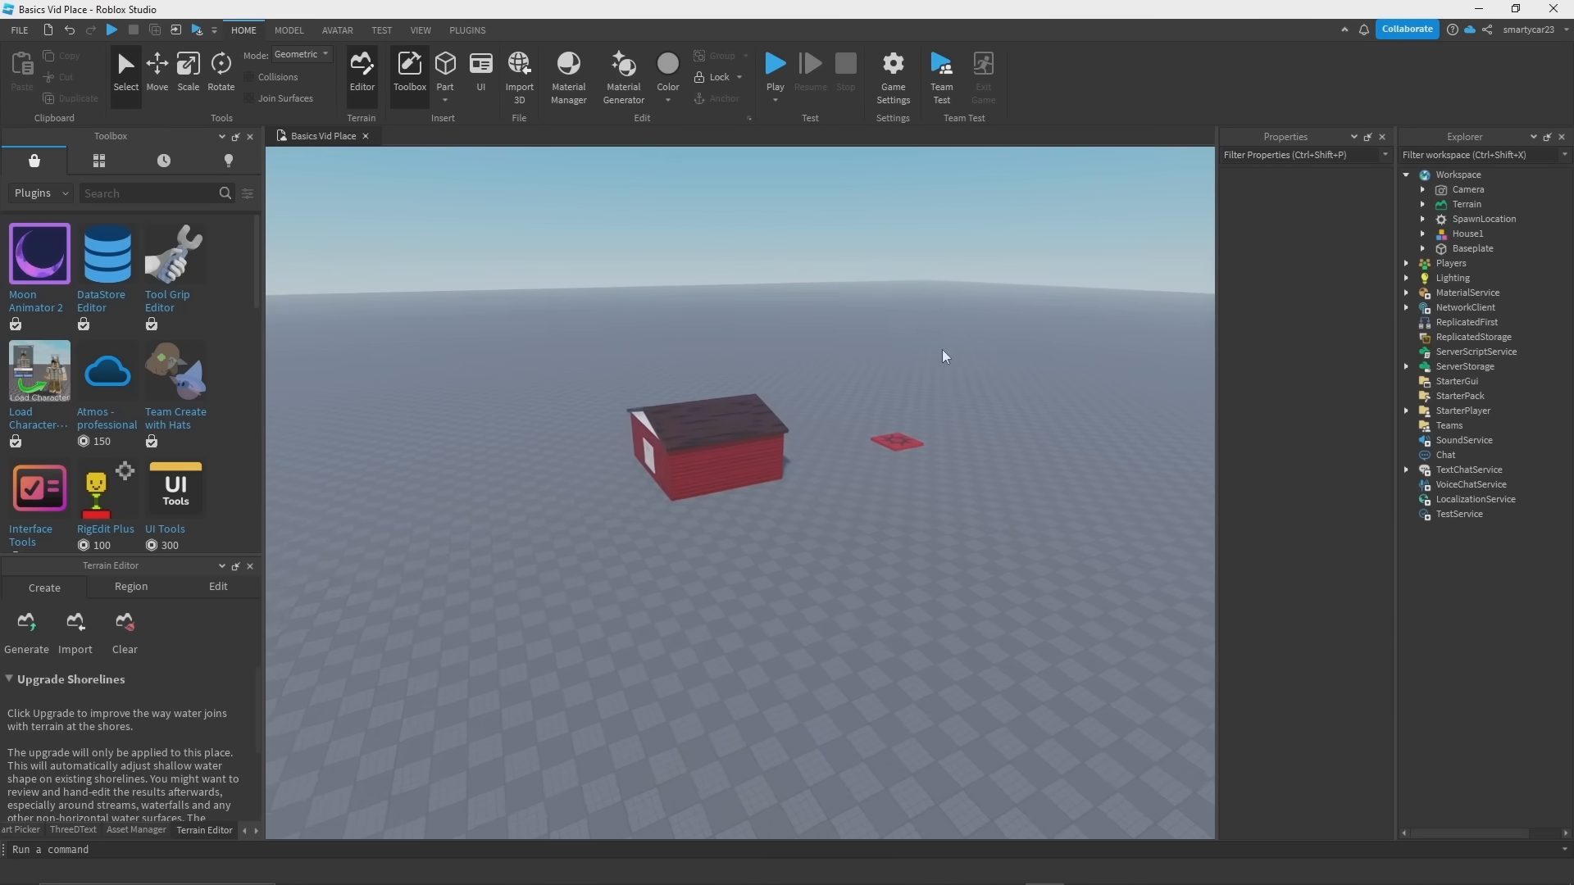
{"action": "key", "text": "w"}
{"action": "right_click_drag", "start_coordinate": [686, 460], "coordinate": [655, 476]}
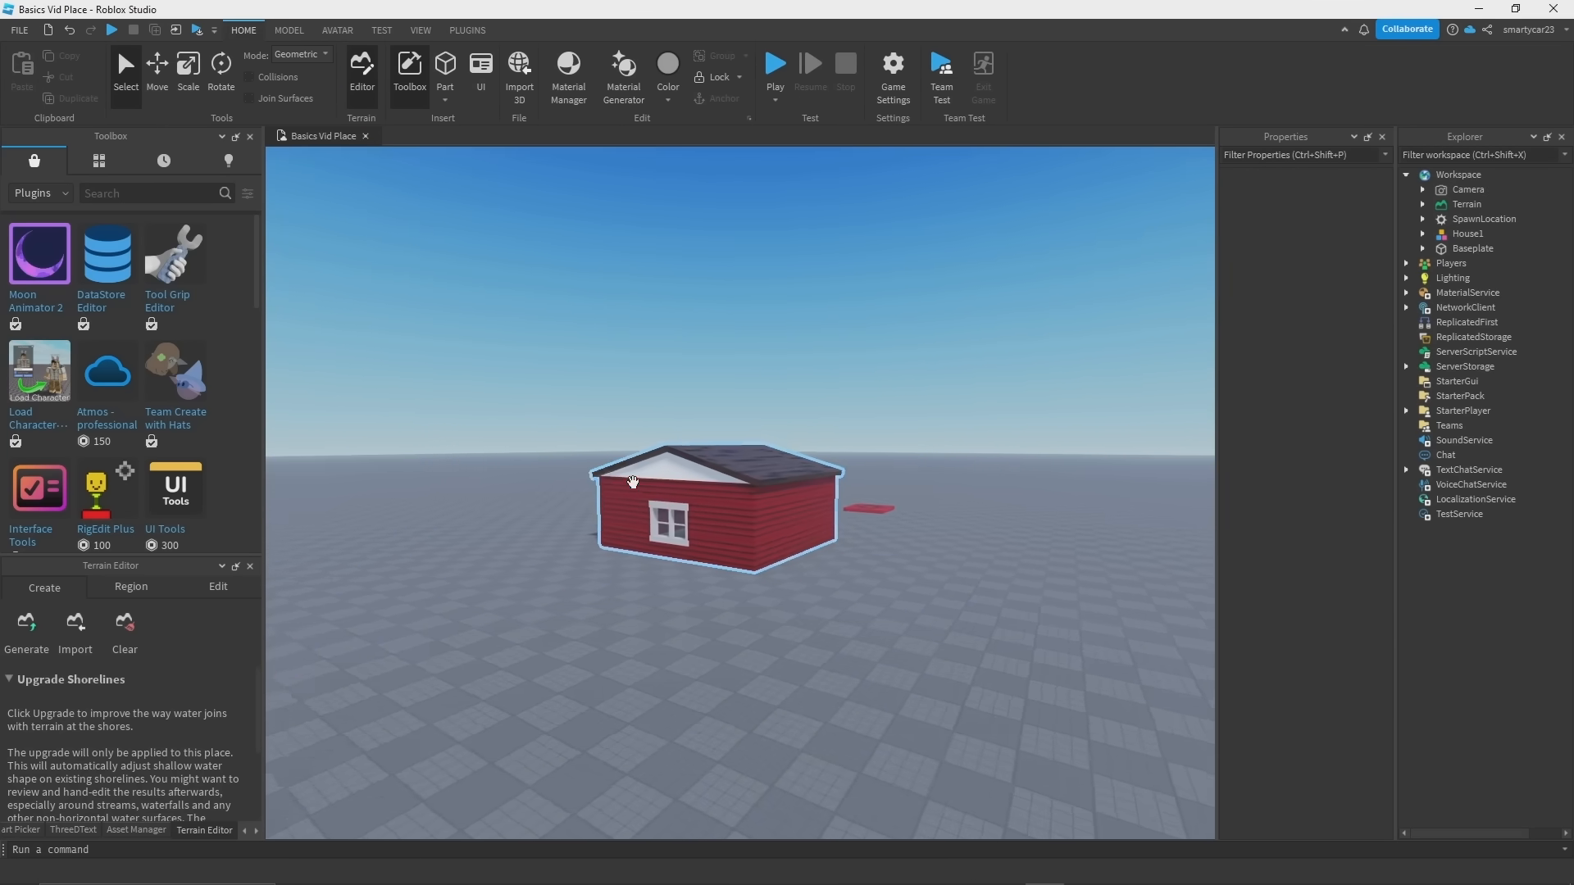
{"action": "left_click", "coordinate": [288, 30]}
{"action": "left_click", "coordinate": [419, 25]}
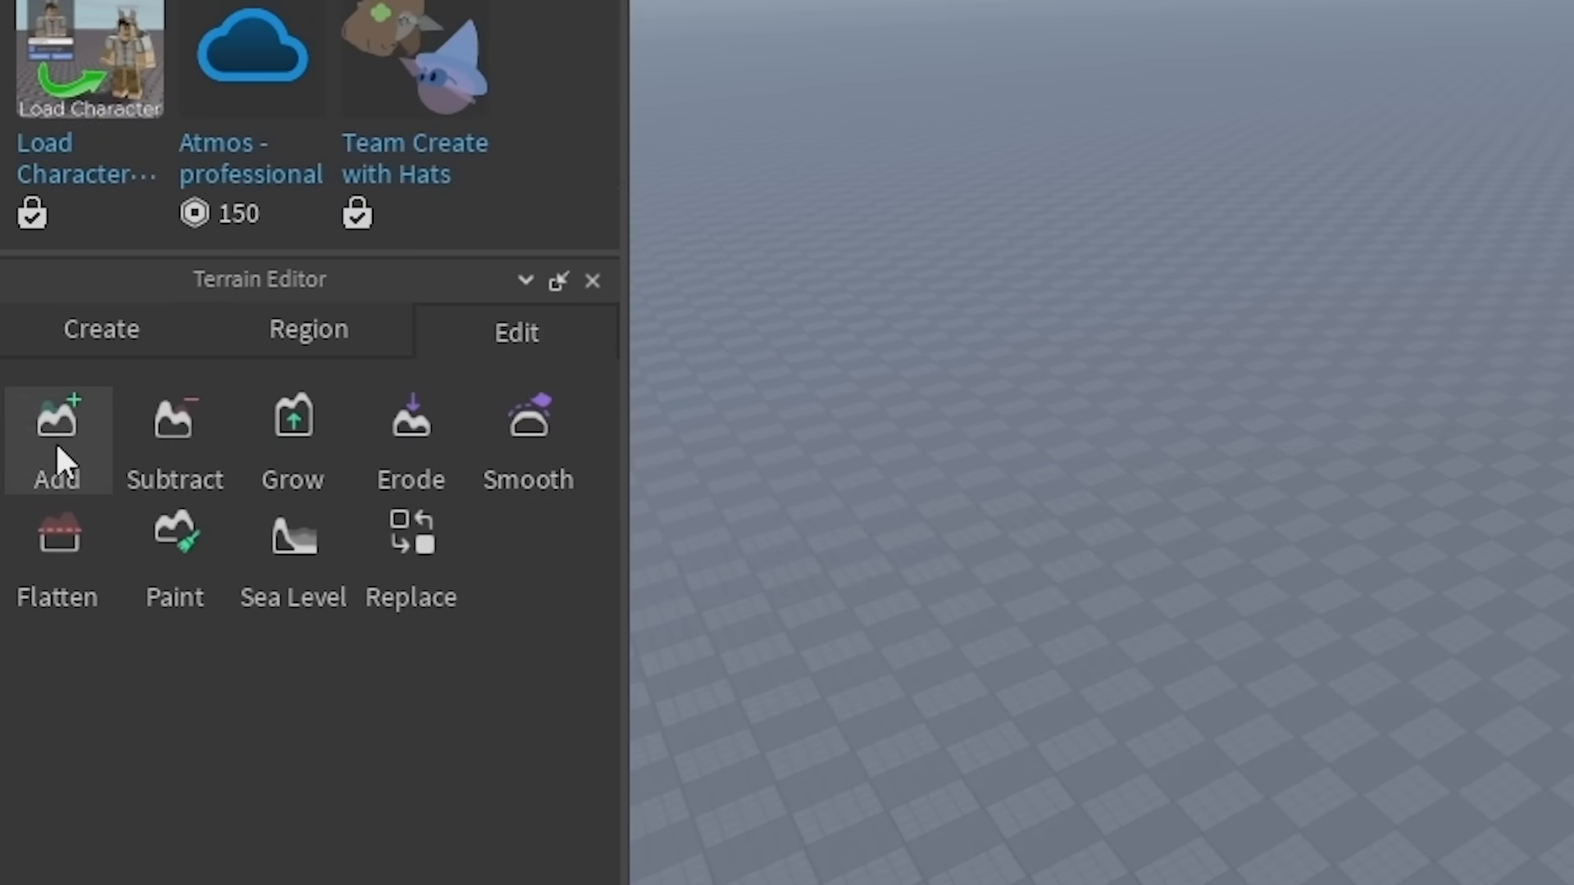
Step: Paint a broad area of grass terrain around the house with the spherical Add brush at base size 6
{"action": "left_click", "coordinate": [56, 442]}
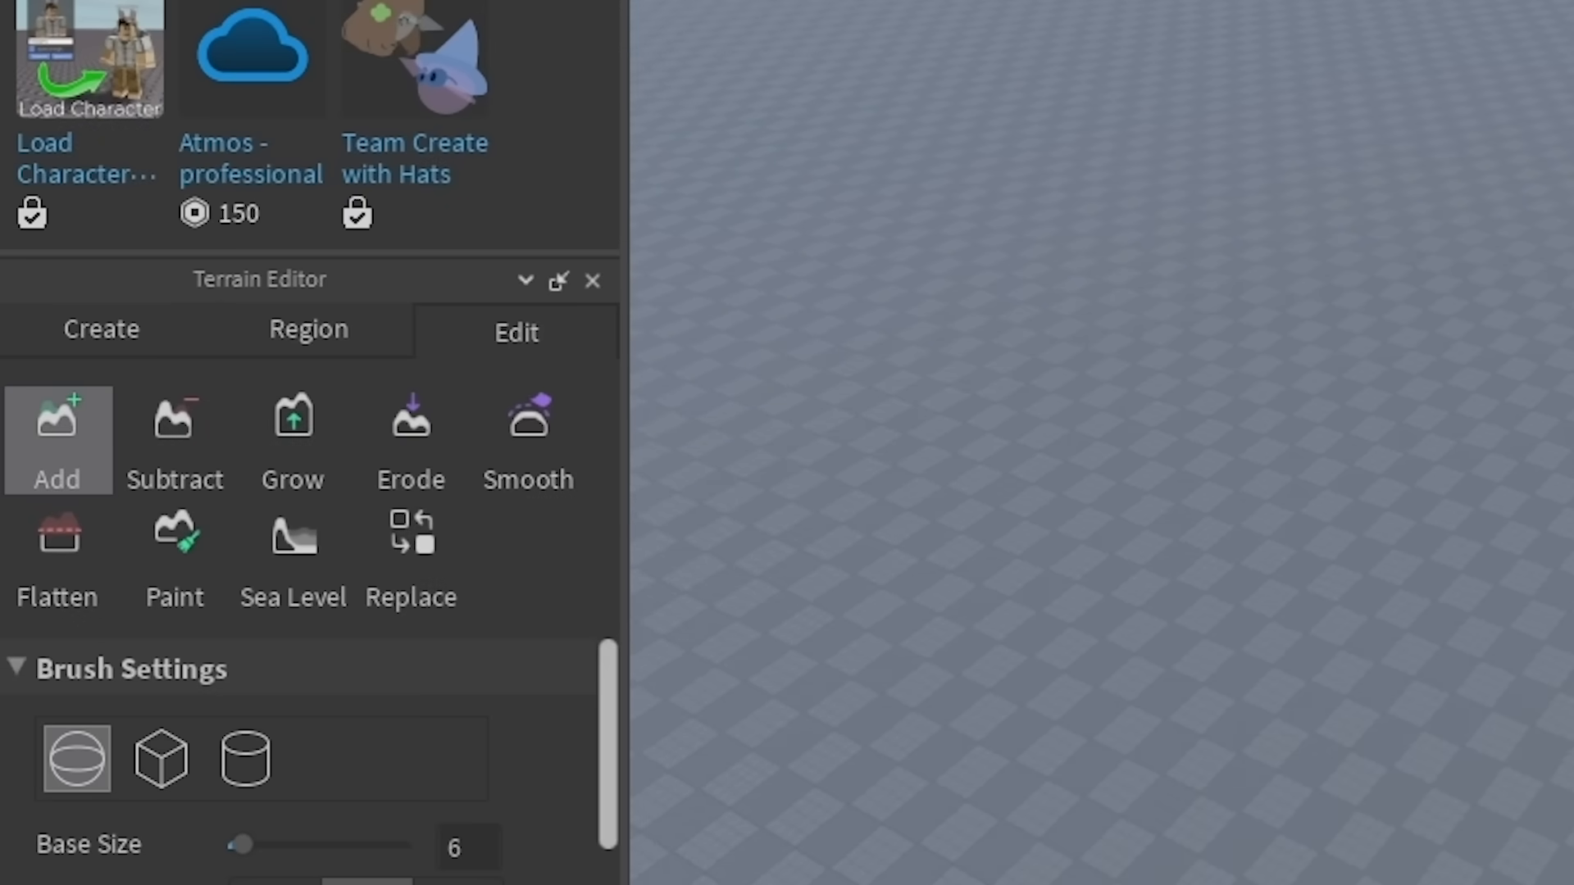
{"action": "mouse_move", "coordinate": [1550, 459]}
{"action": "left_mouse_down"}
{"action": "mouse_move", "coordinate": [1205, 623]}
{"action": "mouse_move", "coordinate": [1094, 401]}
{"action": "left_mouse_up"}
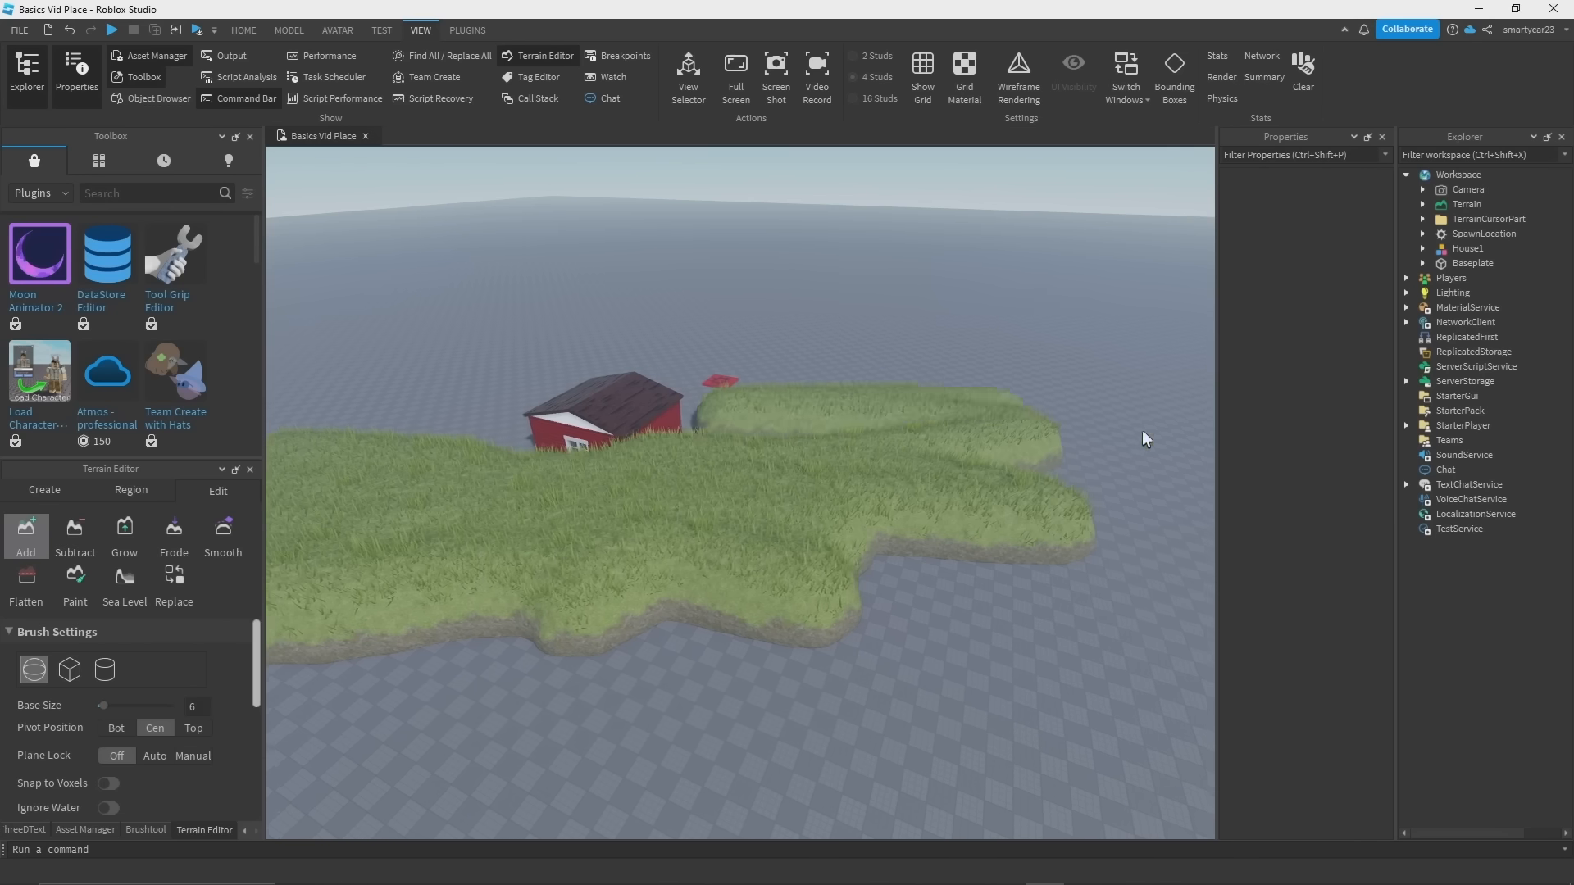
{"action": "mouse_move", "coordinate": [1142, 435]}
{"action": "left_mouse_down"}
{"action": "mouse_move", "coordinate": [1139, 544]}
{"action": "mouse_move", "coordinate": [680, 445]}
{"action": "left_mouse_up"}
{"action": "key", "text": "w"}
{"action": "key", "text": "a"}
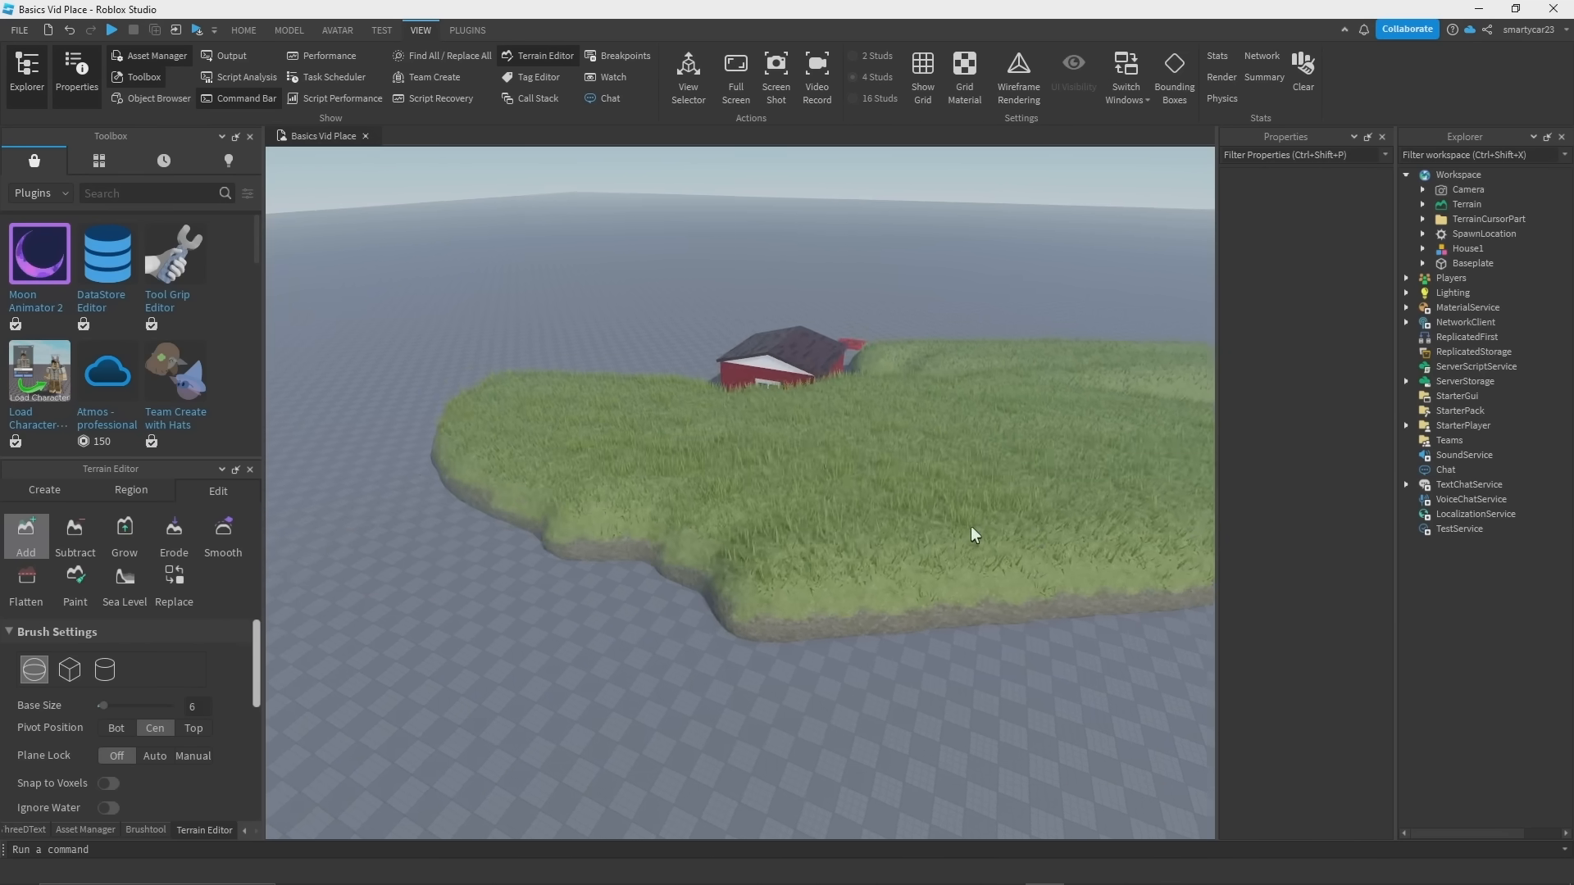
{"action": "right_click_drag", "start_coordinate": [974, 534], "coordinate": [984, 450]}
{"action": "key", "text": "a"}
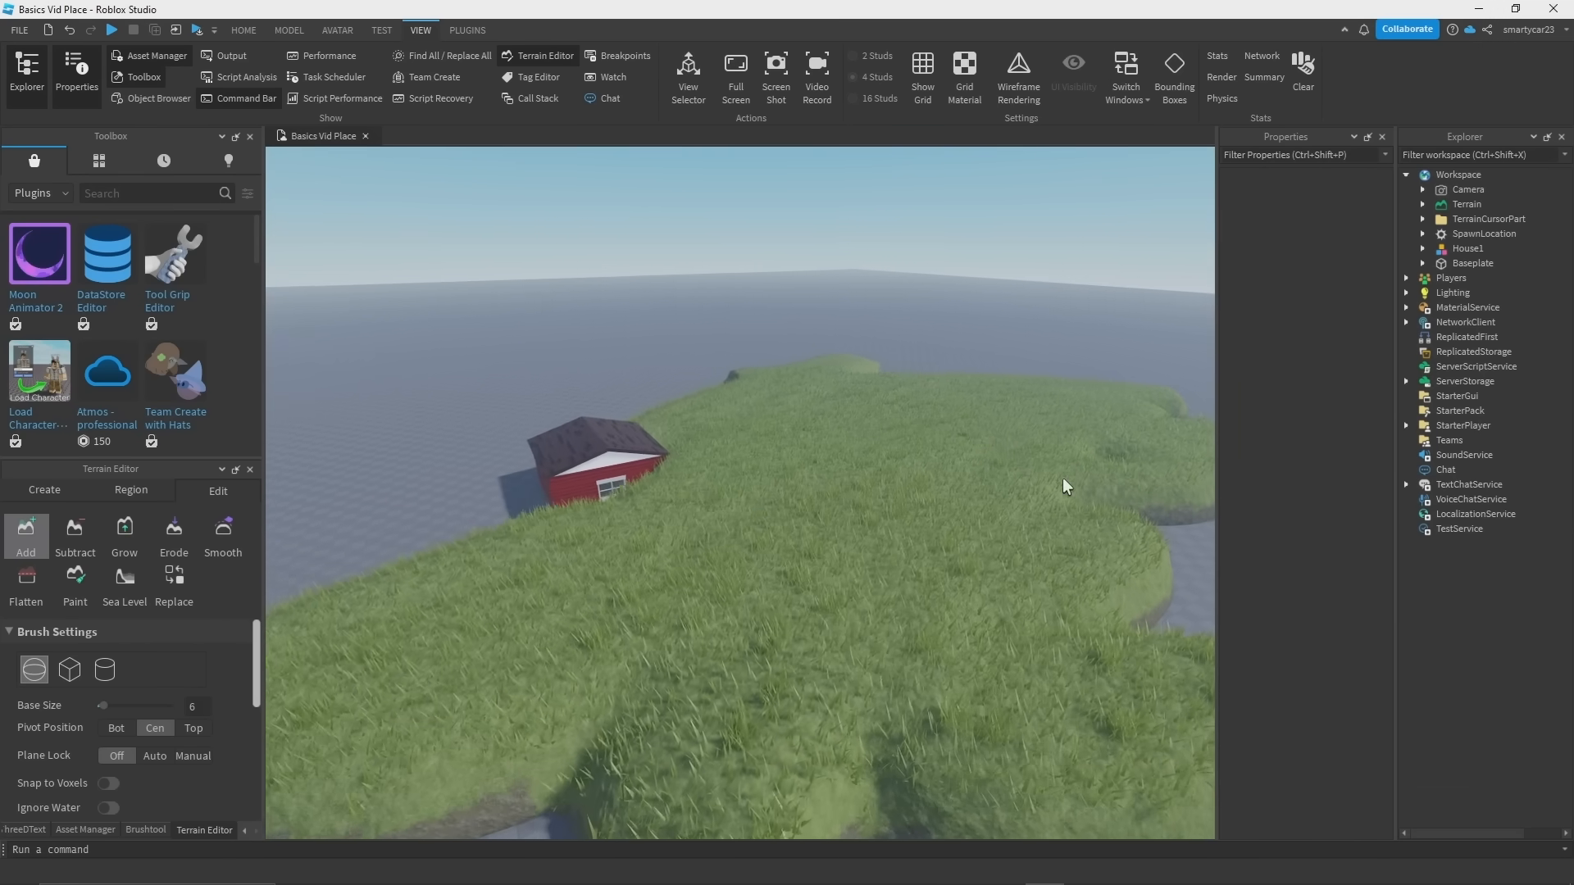
{"action": "right_click_drag", "start_coordinate": [523, 536], "coordinate": [523, 584]}
Step: Convert the baseplate into grass terrain with the Part to Terrain plugin
{"action": "left_click", "coordinate": [241, 33]}
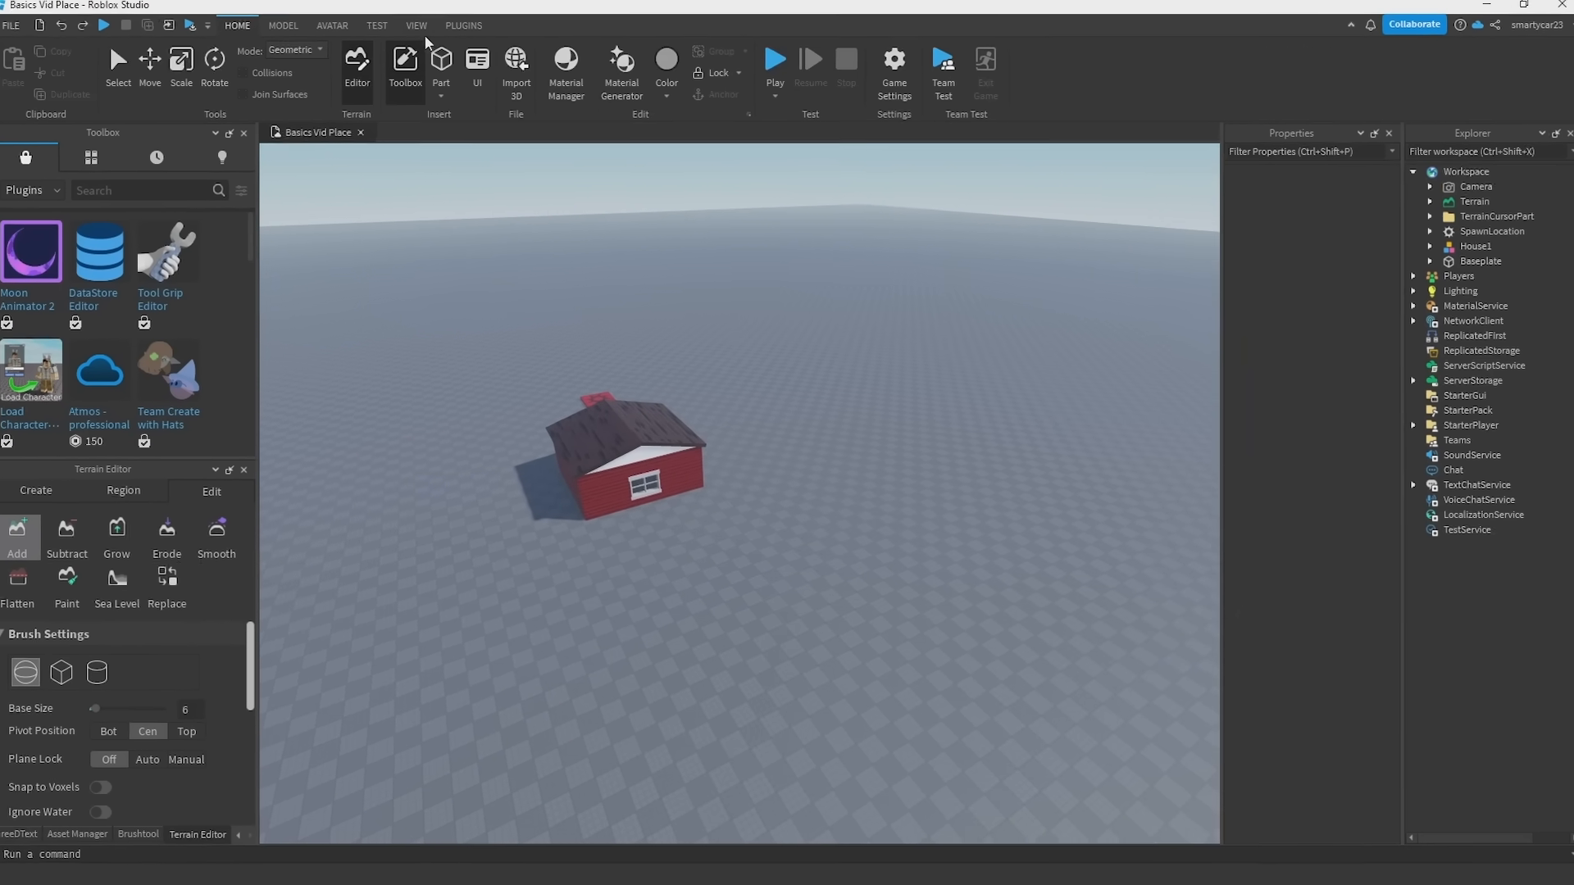
{"action": "left_click", "coordinate": [466, 31]}
{"action": "key", "text": "w"}
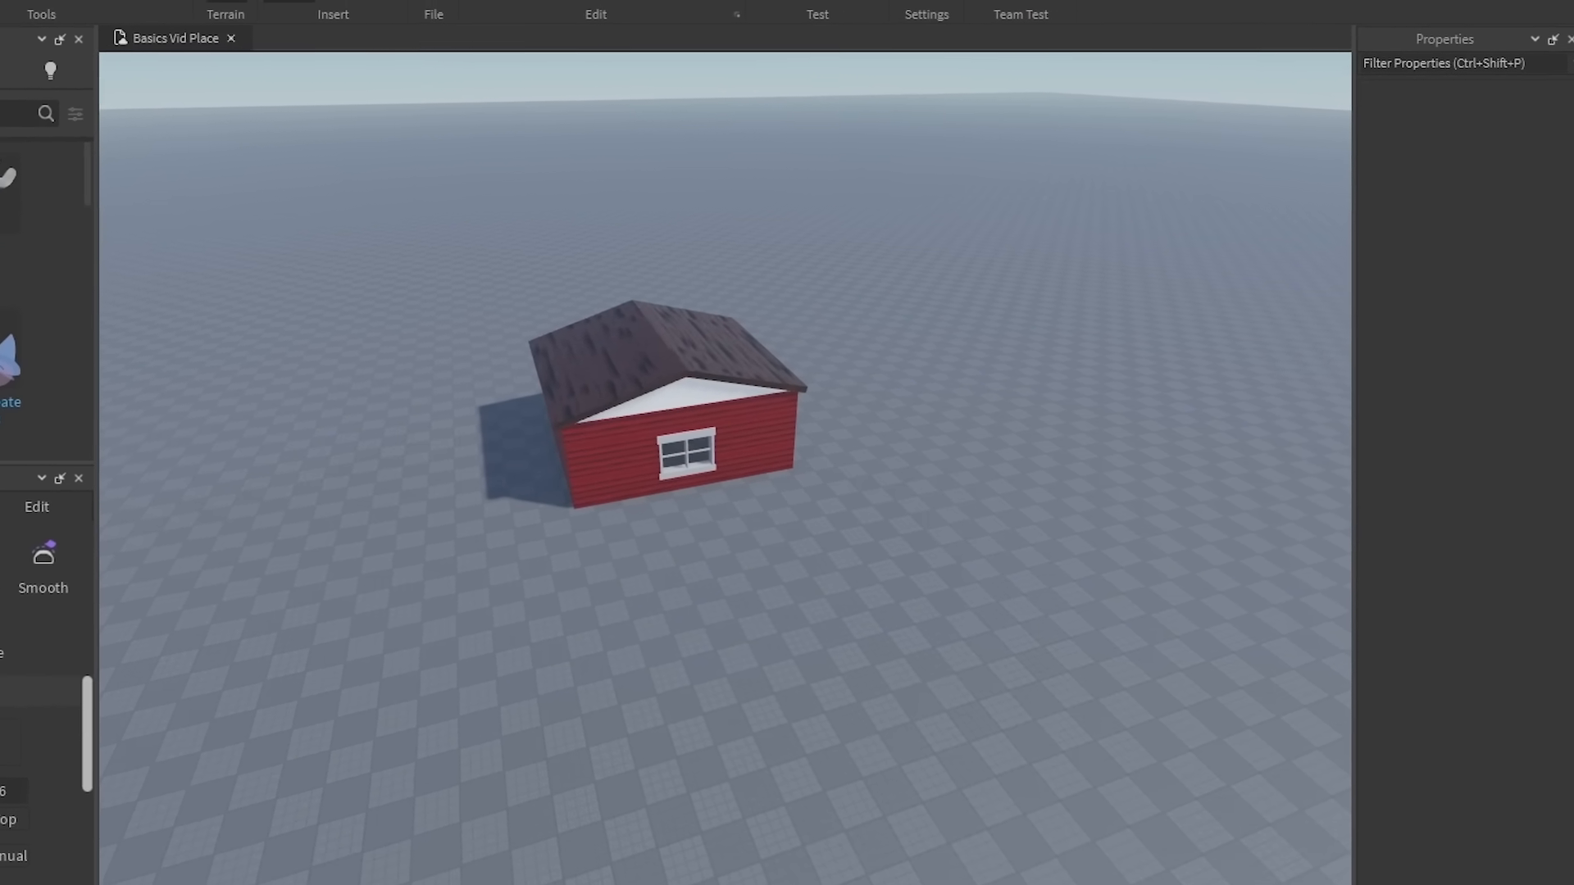
{"action": "key", "text": "w"}
{"action": "key", "text": "d"}
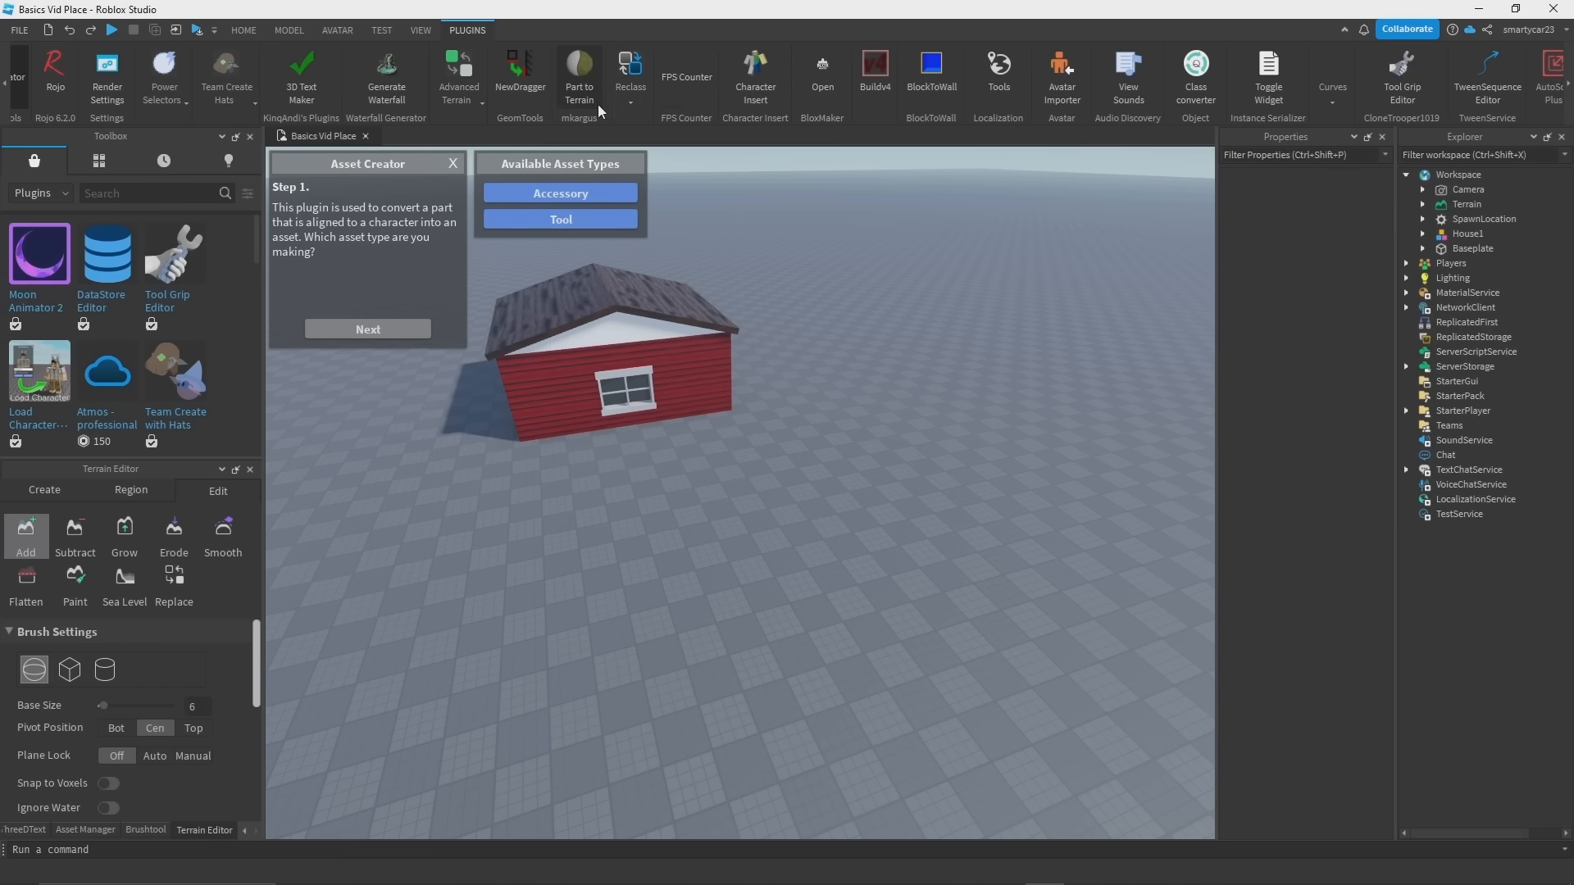
{"action": "left_click", "coordinate": [595, 104]}
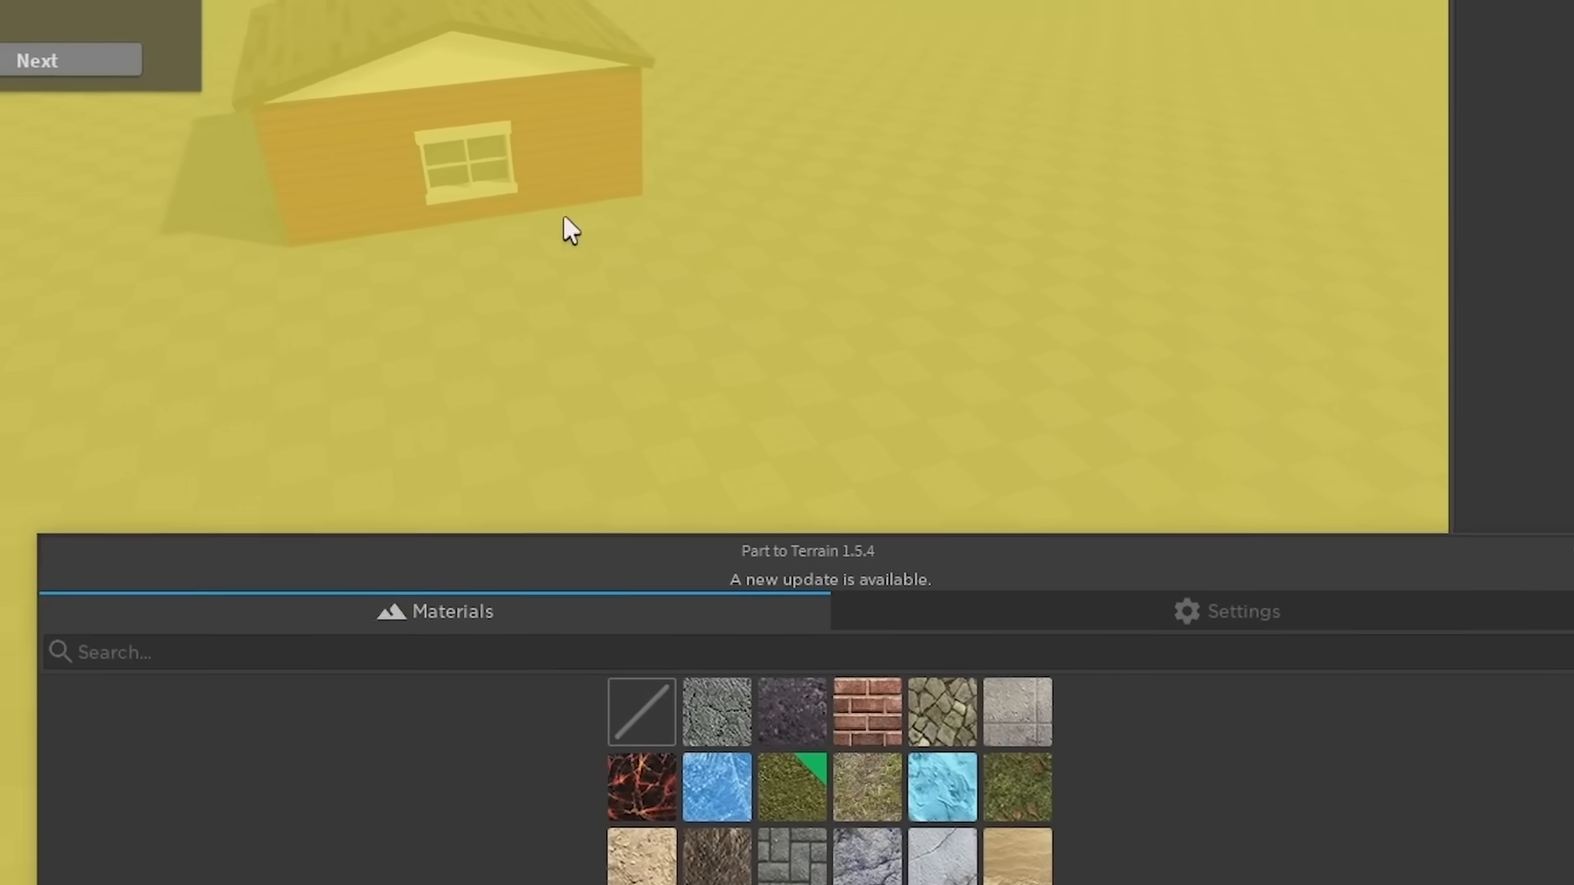
{"action": "key", "text": "a"}
{"action": "right_click_drag", "start_coordinate": [564, 217], "coordinate": [849, 33]}
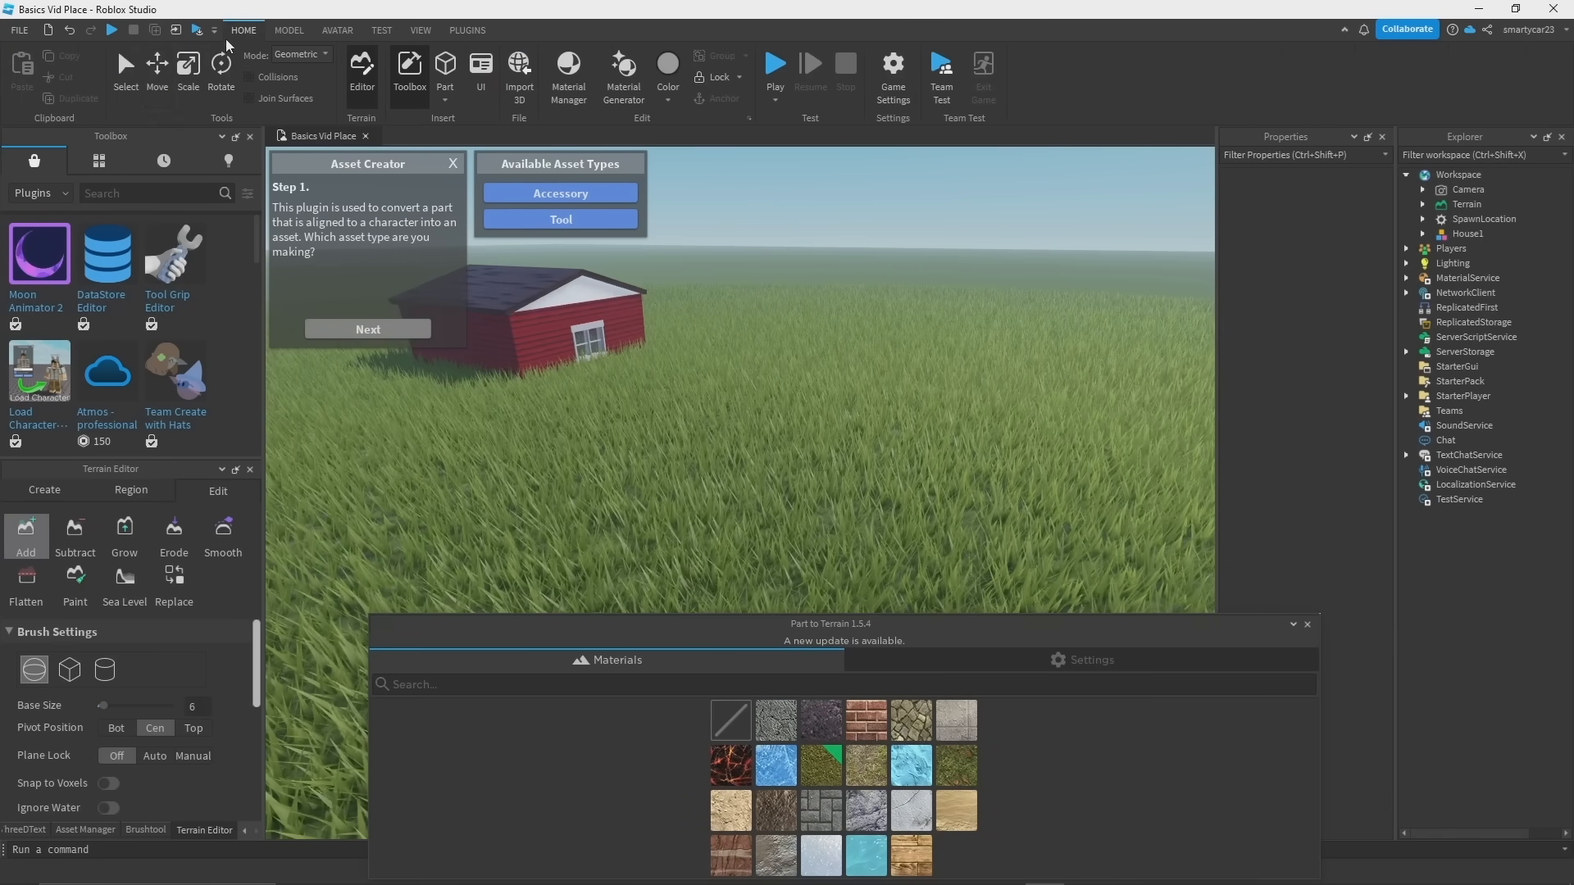
Step: Search the toolbox plugins for "part to terrain"
{"action": "left_click", "coordinate": [126, 74]}
{"action": "left_click", "coordinate": [51, 196]}
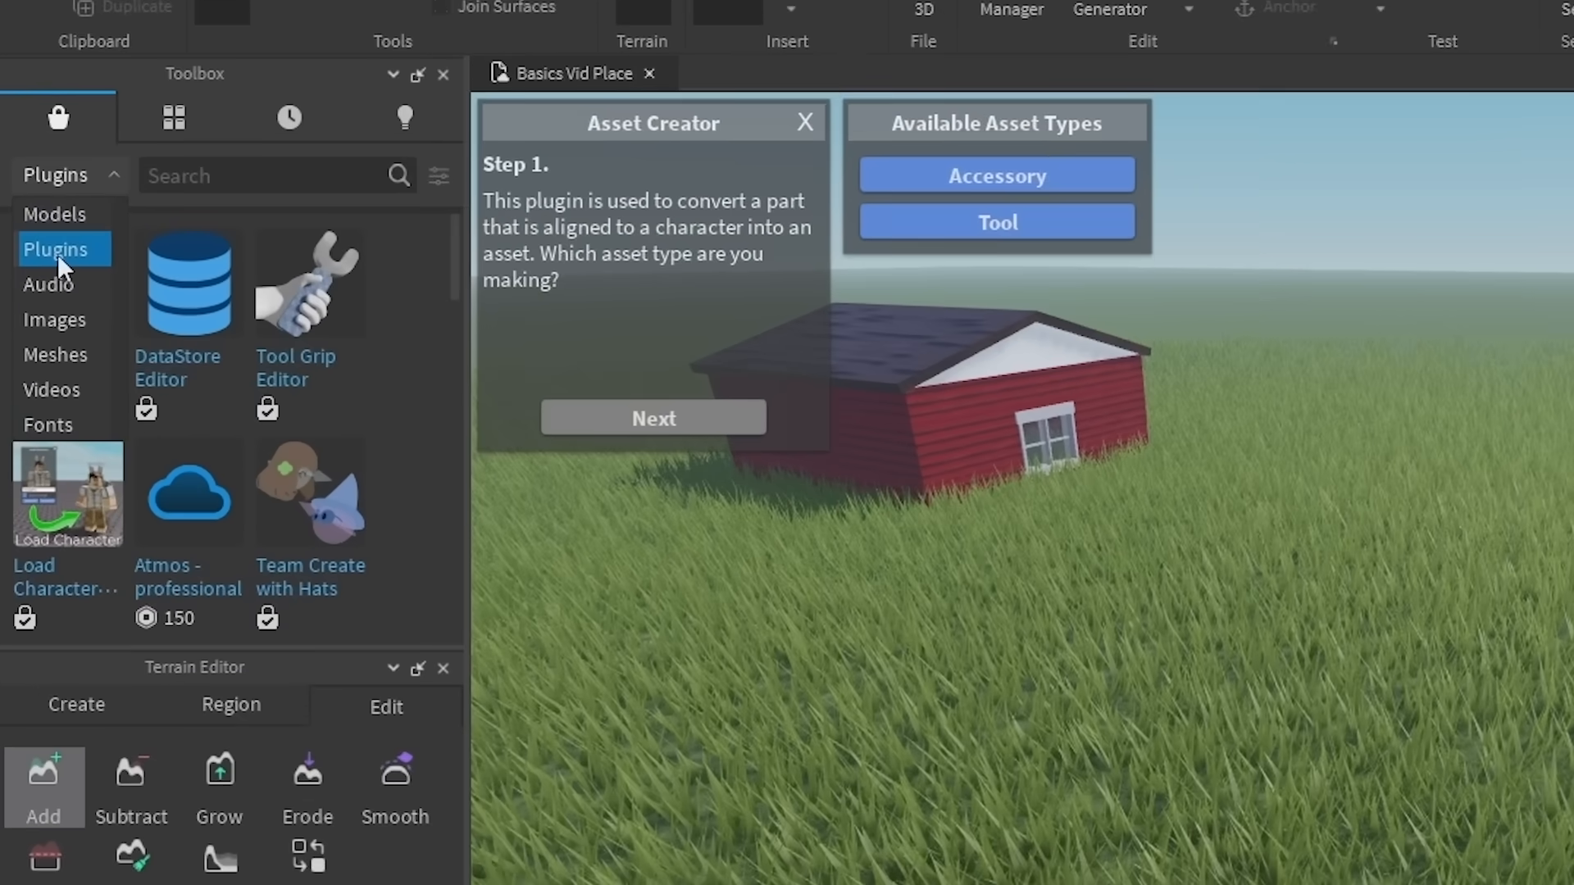
{"action": "left_click", "coordinate": [33, 234]}
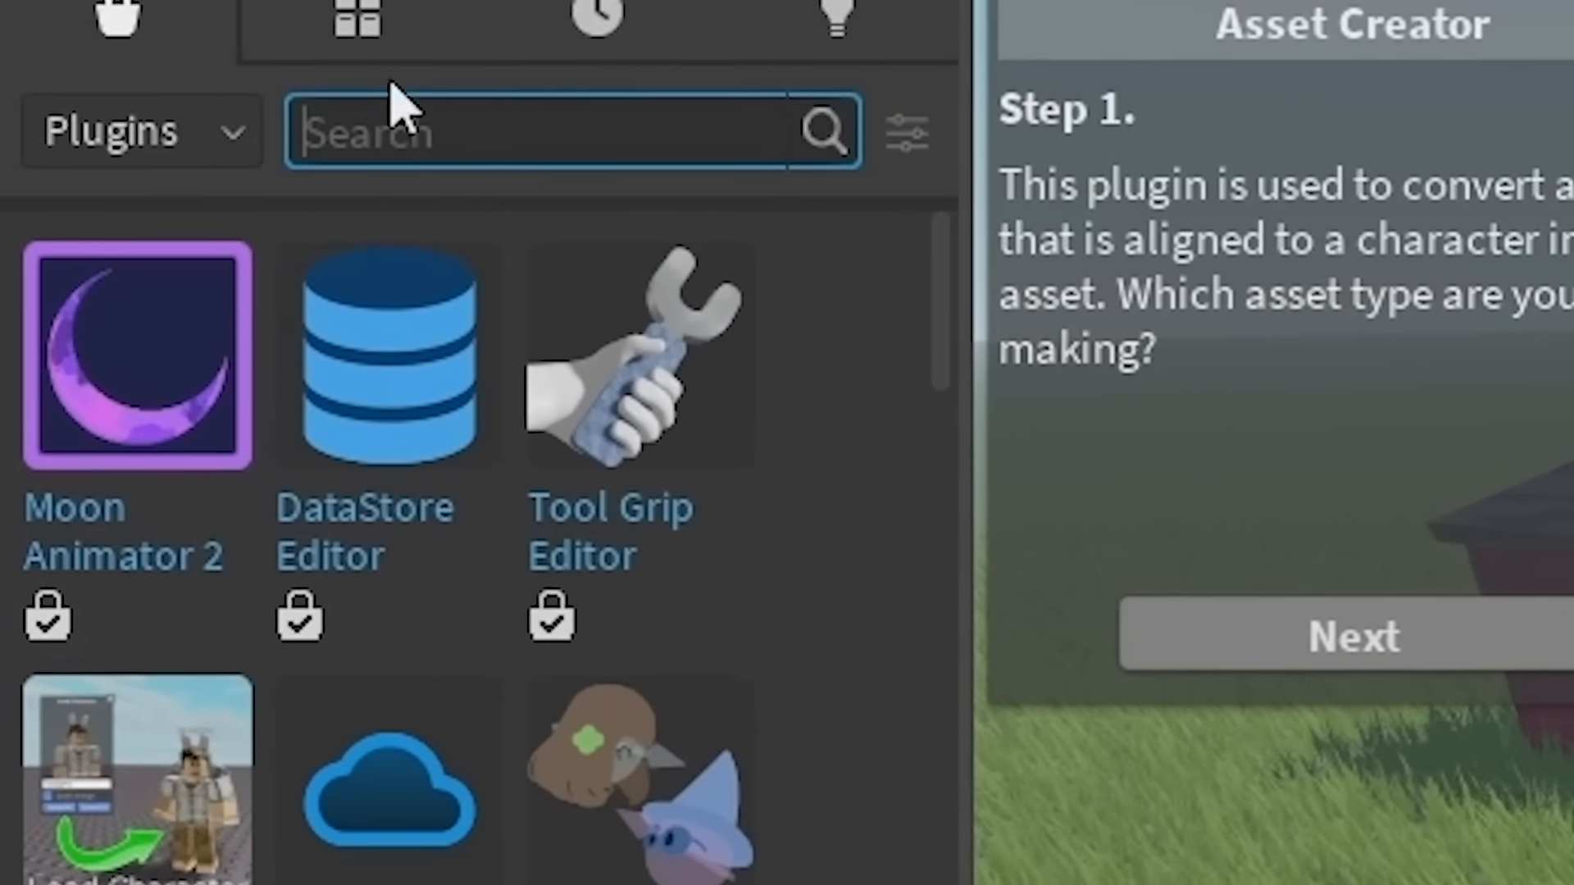
{"action": "type", "text": "part to terrain"}
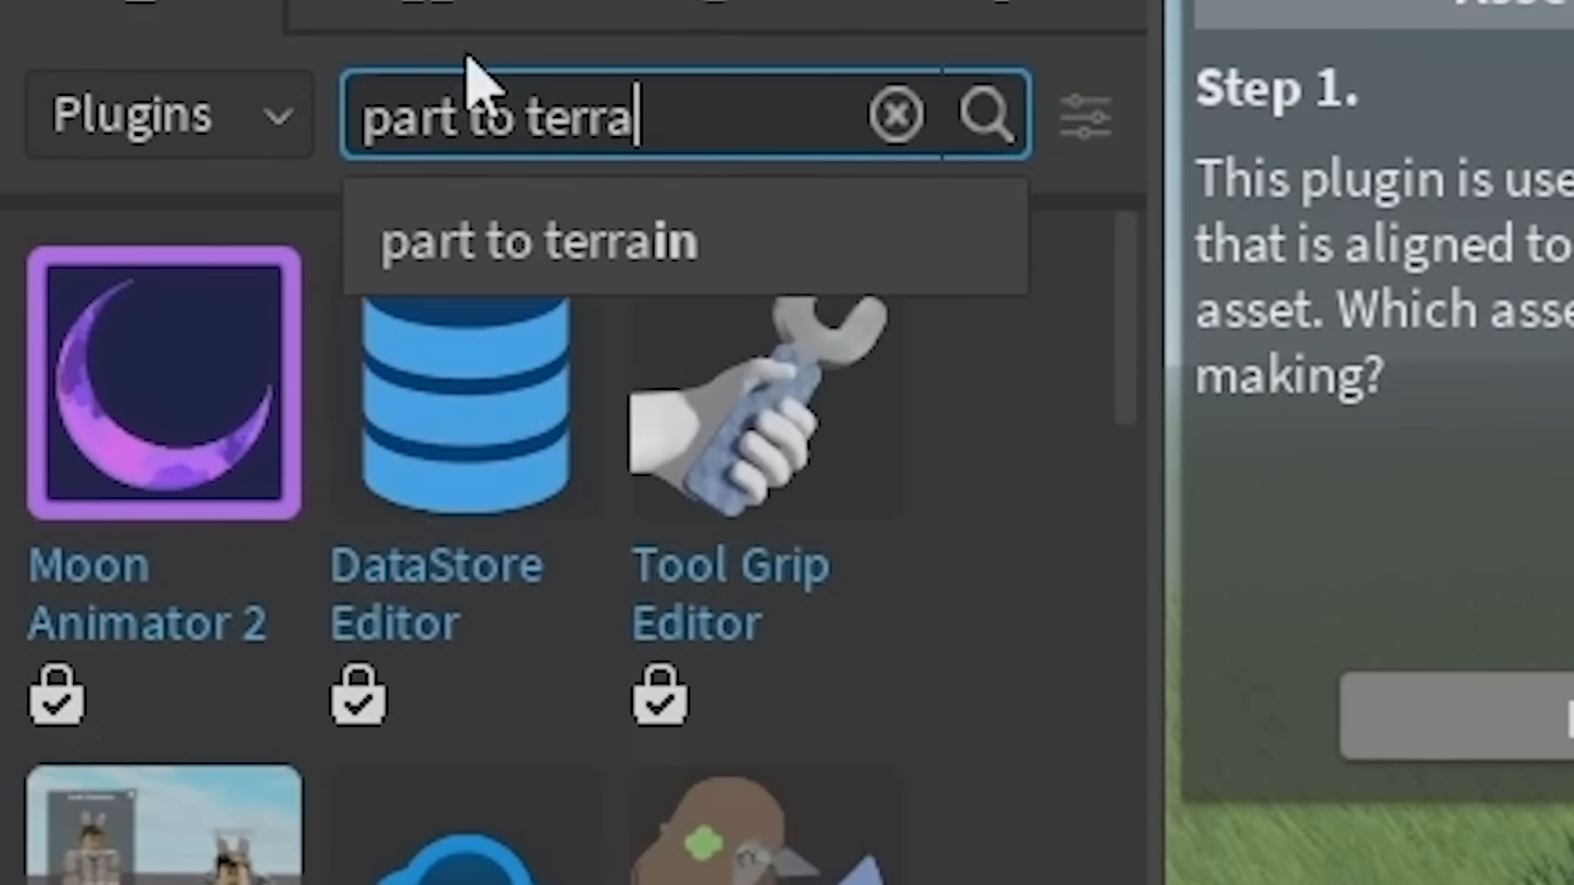
{"action": "key", "text": "Return"}
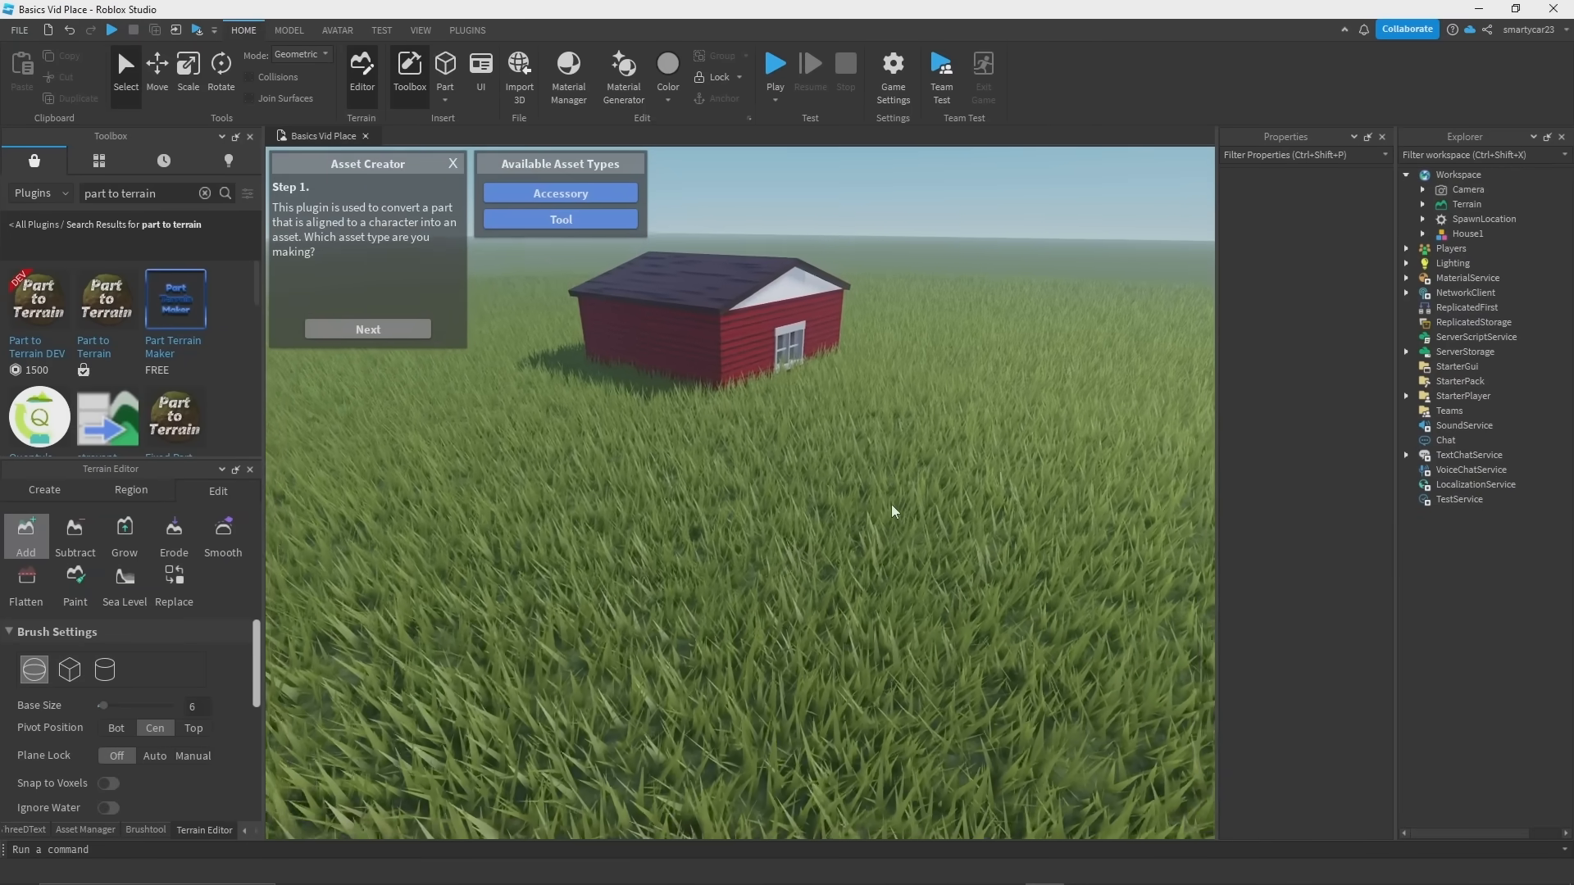
Step: Examine the house and the surrounding grass terrain from several distances and angles
{"action": "key", "text": "q"}
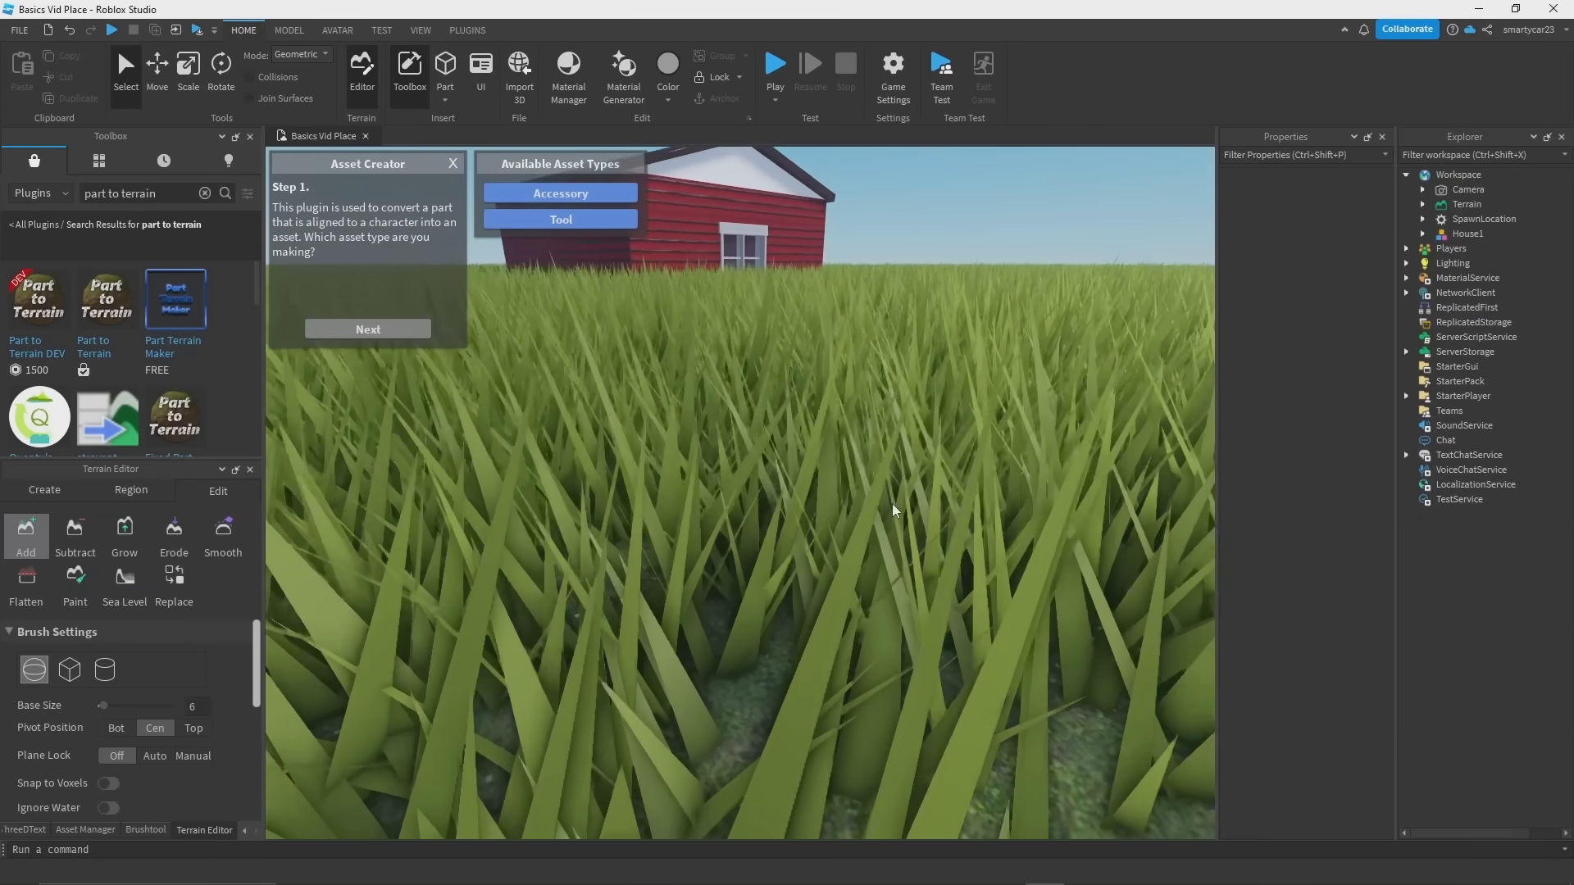
{"action": "right_click_drag", "start_coordinate": [892, 504], "coordinate": [893, 504]}
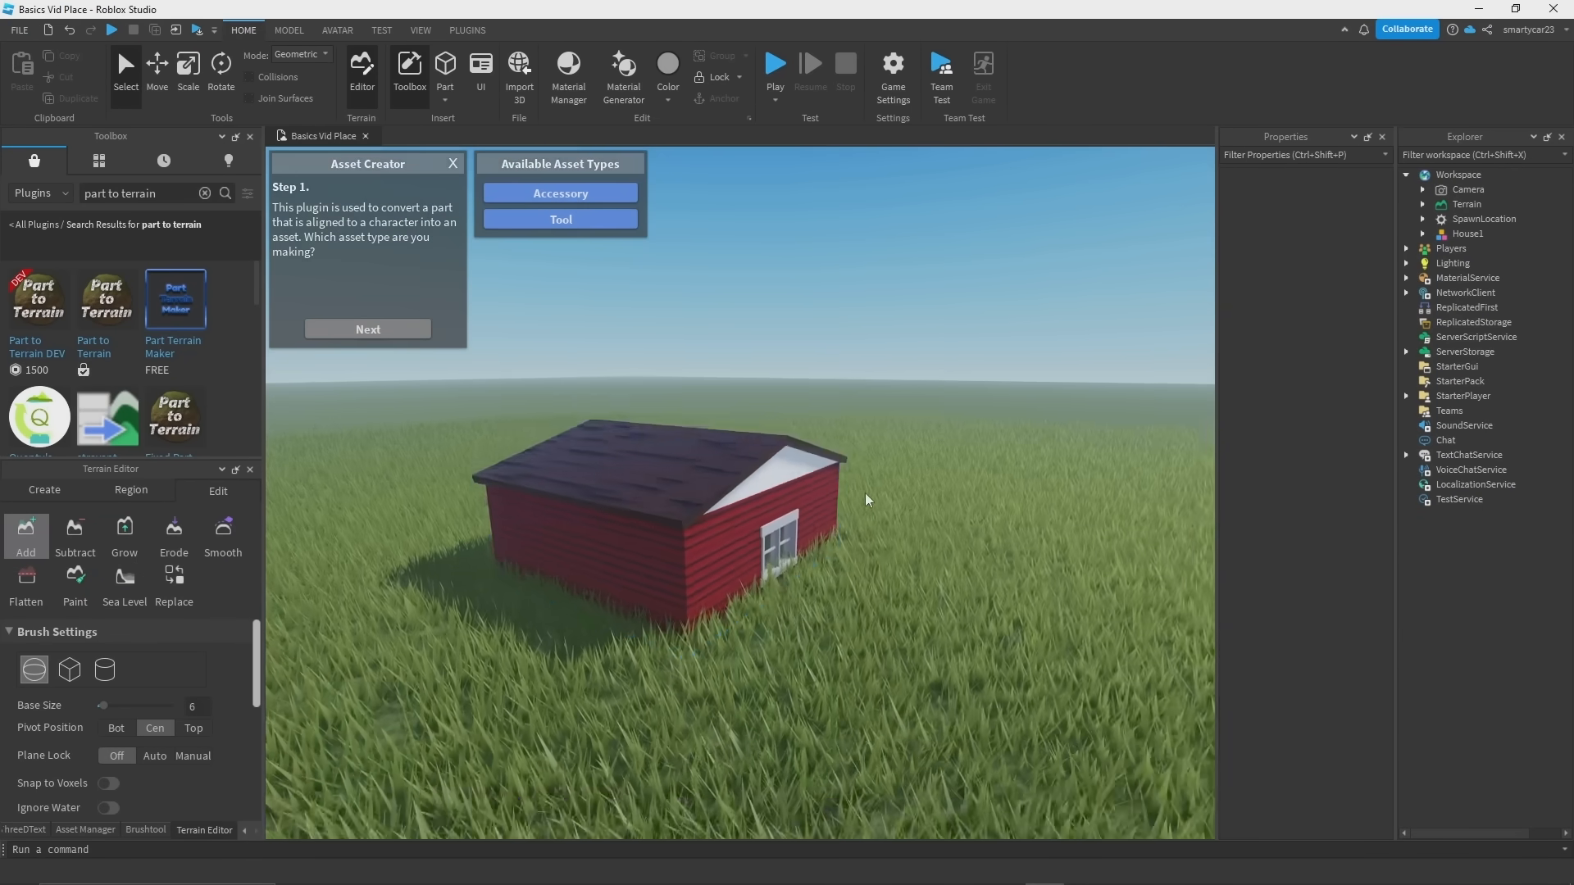
{"action": "left_click", "coordinate": [932, 581]}
{"action": "key", "text": "w"}
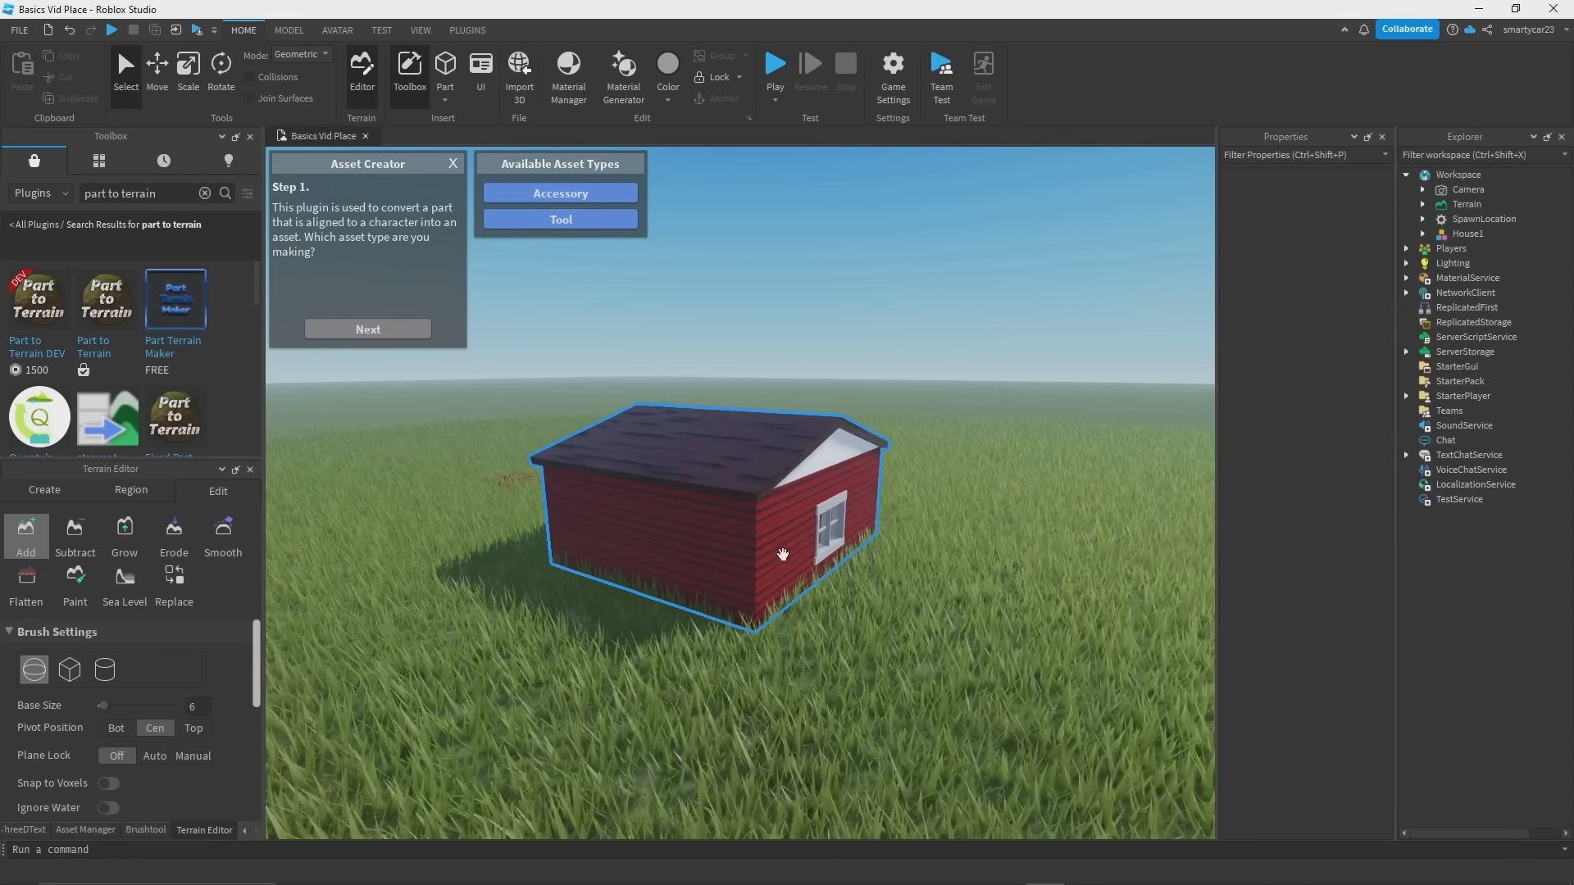
{"action": "key", "text": "a"}
{"action": "right_click_drag", "start_coordinate": [622, 450], "coordinate": [588, 450]}
{"action": "key", "text": "w"}
{"action": "key", "text": "s"}
{"action": "key", "text": "w"}
{"action": "key", "text": "s"}
{"action": "key", "text": "w"}
{"action": "key", "text": "s"}
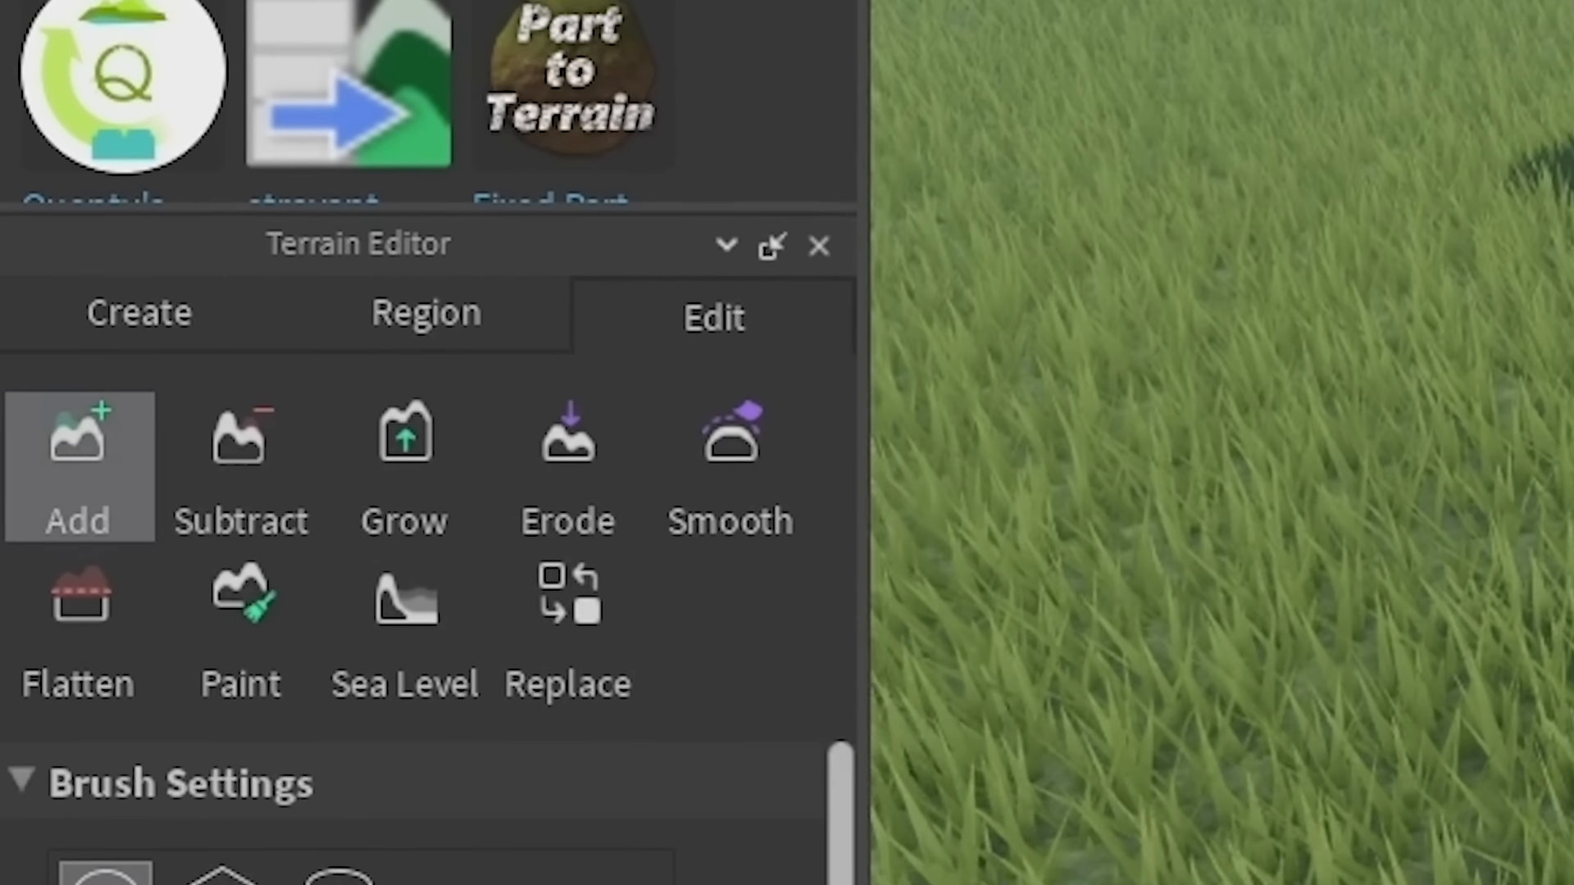
Step: Set the terrain Add brush to base size 20 with Bot pivot position, test large grass mounds near the house, and undo them
{"action": "mouse_move", "coordinate": [900, 383]}
{"action": "right_mouse_down"}
{"action": "mouse_move", "coordinate": [939, 376]}
{"action": "mouse_move", "coordinate": [725, 362]}
{"action": "mouse_move", "coordinate": [825, 367]}
{"action": "right_mouse_up"}
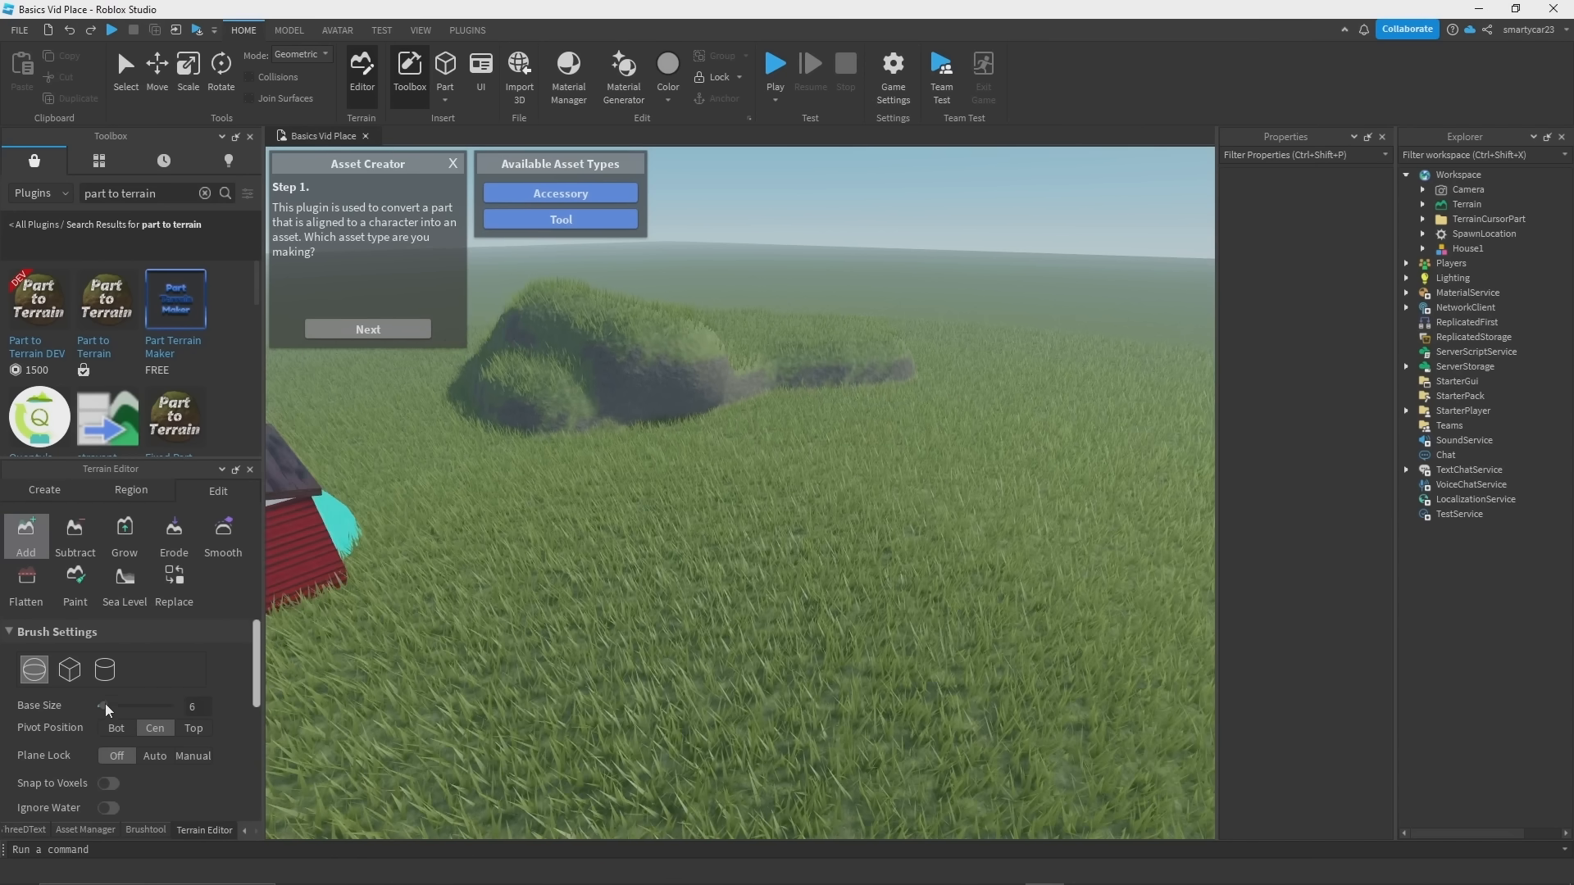
{"action": "left_click_drag", "start_coordinate": [103, 706], "coordinate": [116, 706]}
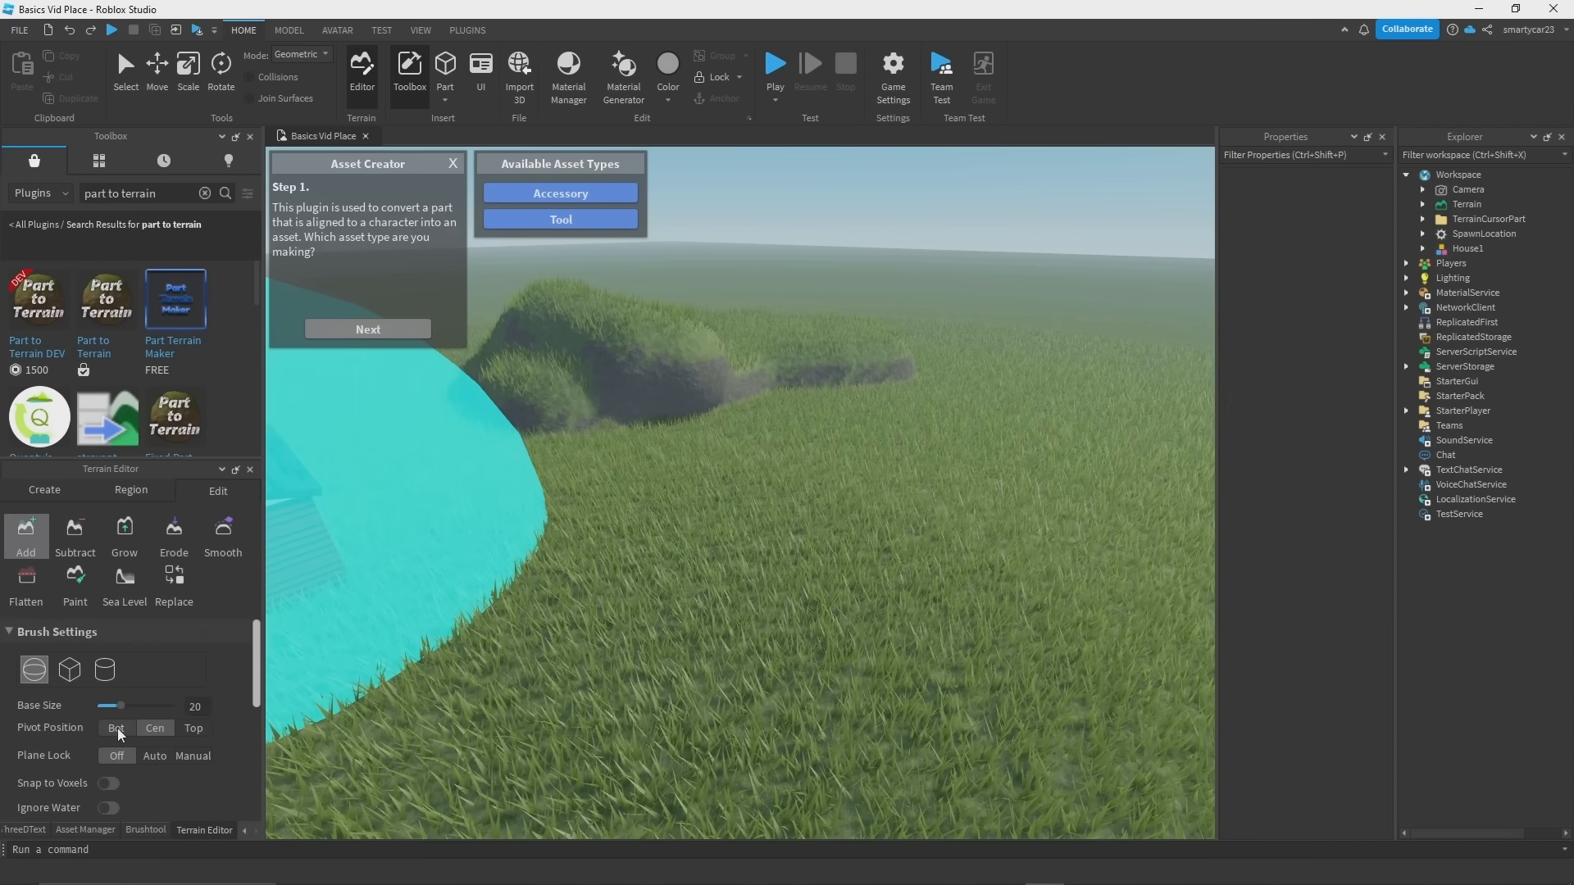
{"action": "left_click", "coordinate": [117, 729]}
{"action": "mouse_move", "coordinate": [847, 429]}
{"action": "left_mouse_down"}
{"action": "mouse_move", "coordinate": [1119, 395]}
{"action": "mouse_move", "coordinate": [1033, 443]}
{"action": "left_mouse_up"}
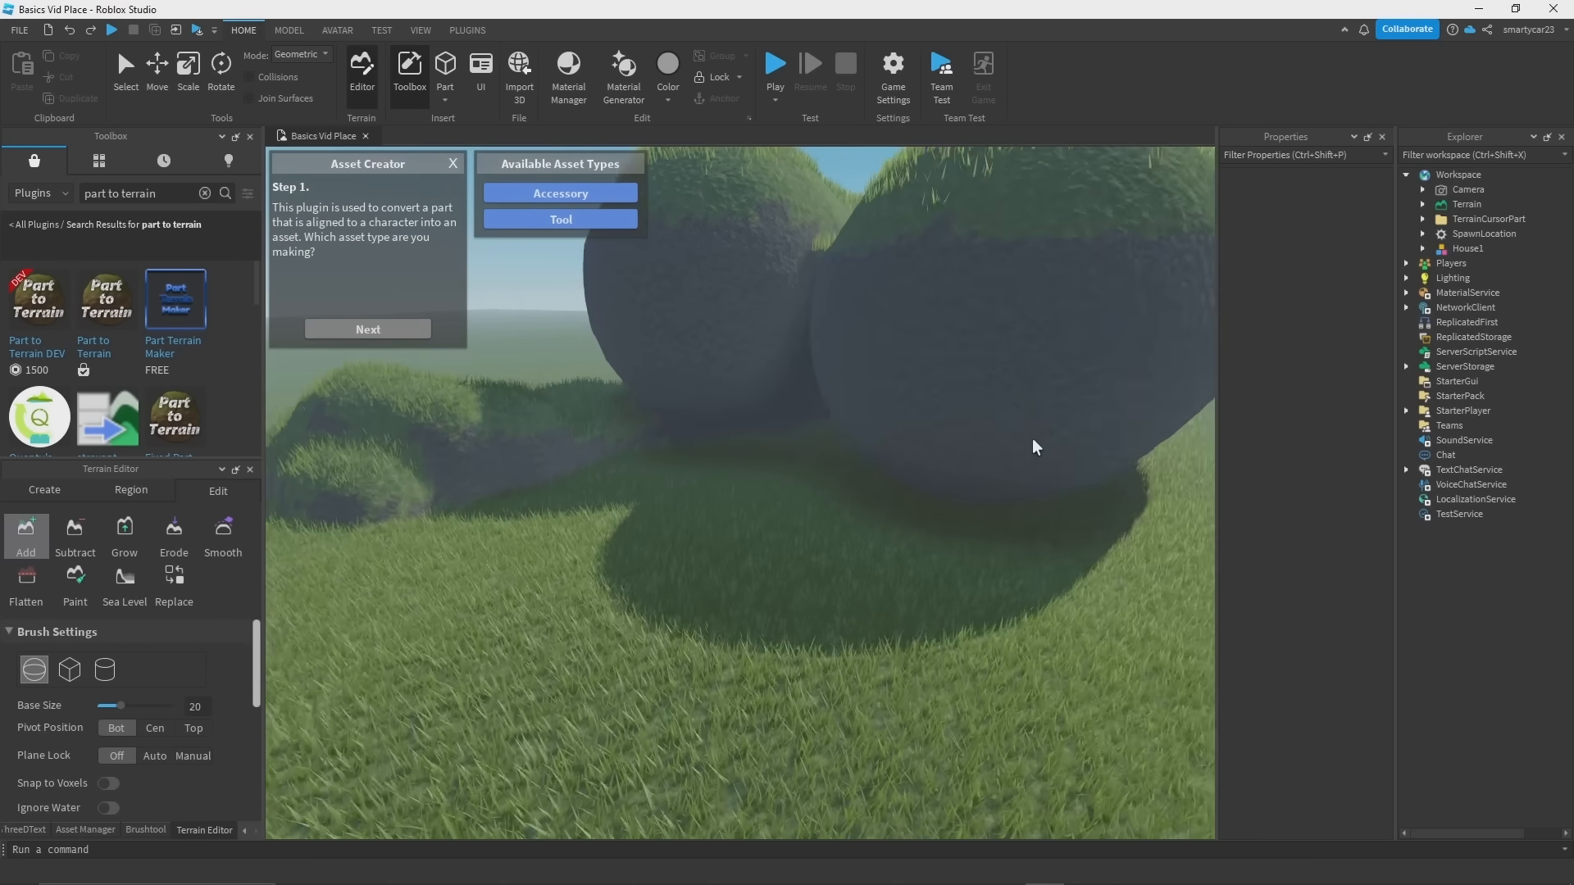
{"action": "key", "text": "ctrl+z"}
{"action": "key", "text": "ctrl+z"}
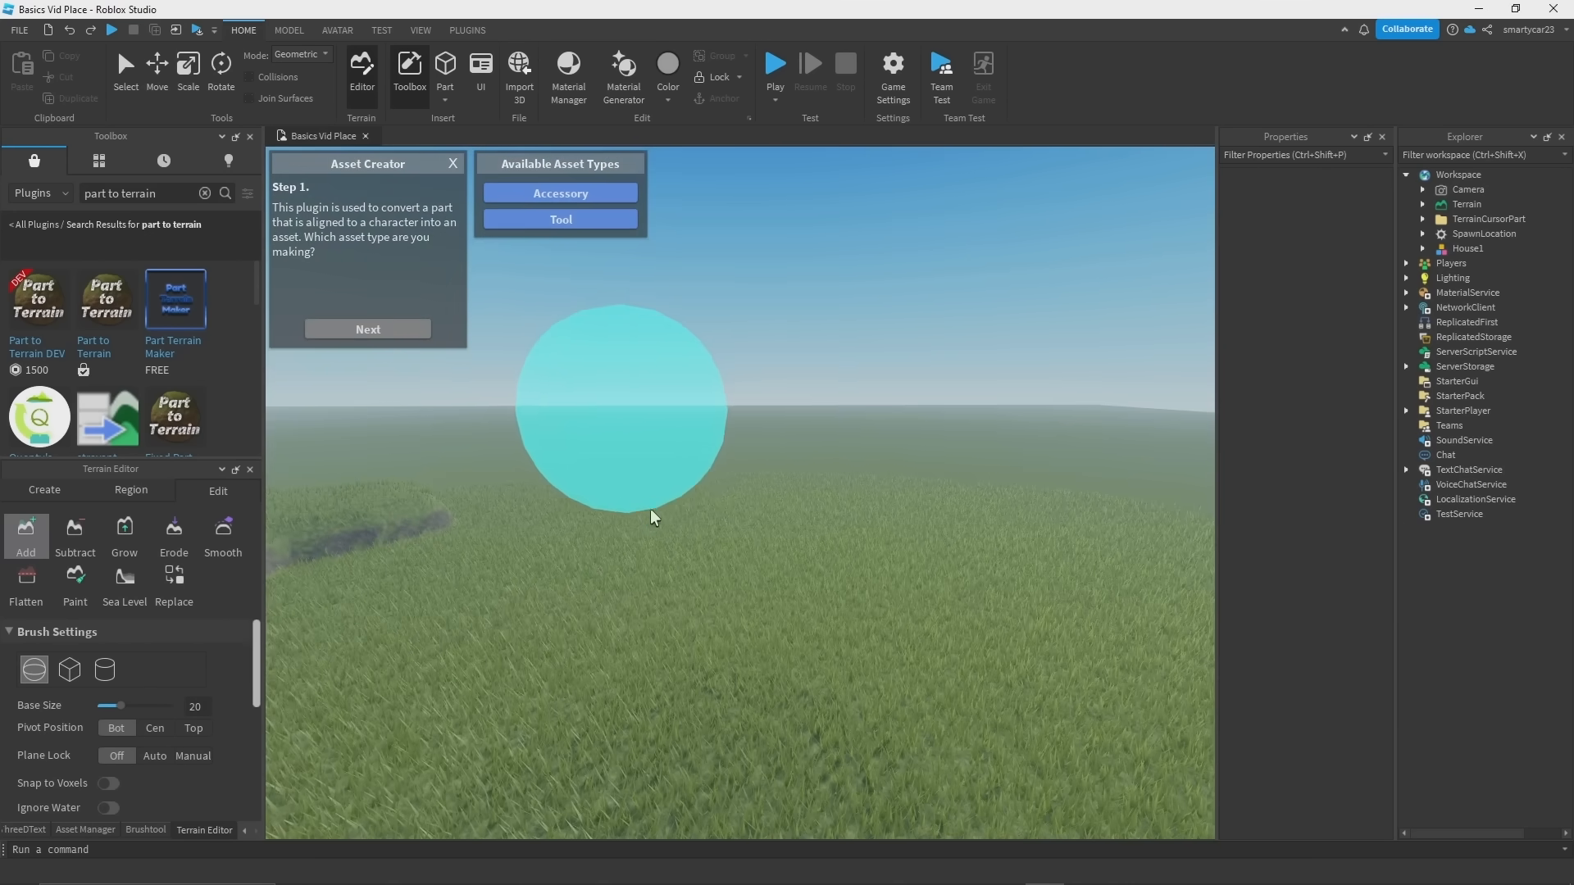
Step: Set the Add brush's plane lock to Auto and its material to Cracked Lava, and undo a test stroke
{"action": "left_click", "coordinate": [155, 633]}
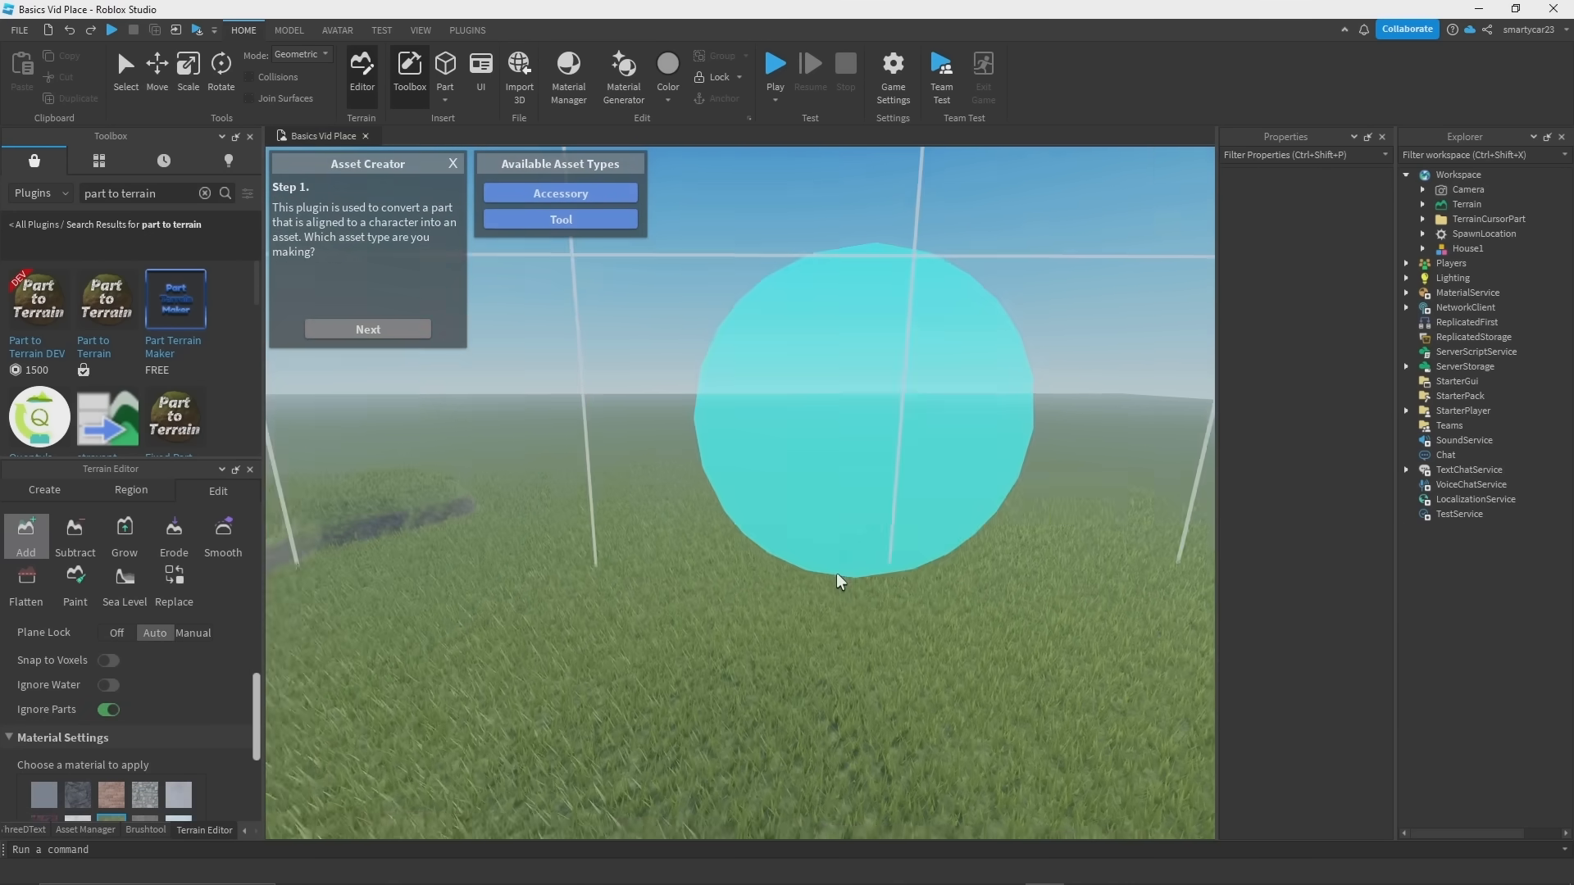
{"action": "right_click_drag", "start_coordinate": [839, 580], "coordinate": [836, 544]}
{"action": "scroll", "coordinate": [165, 717], "scroll_direction": "down", "scroll_amount": 3}
{"action": "key", "text": "w"}
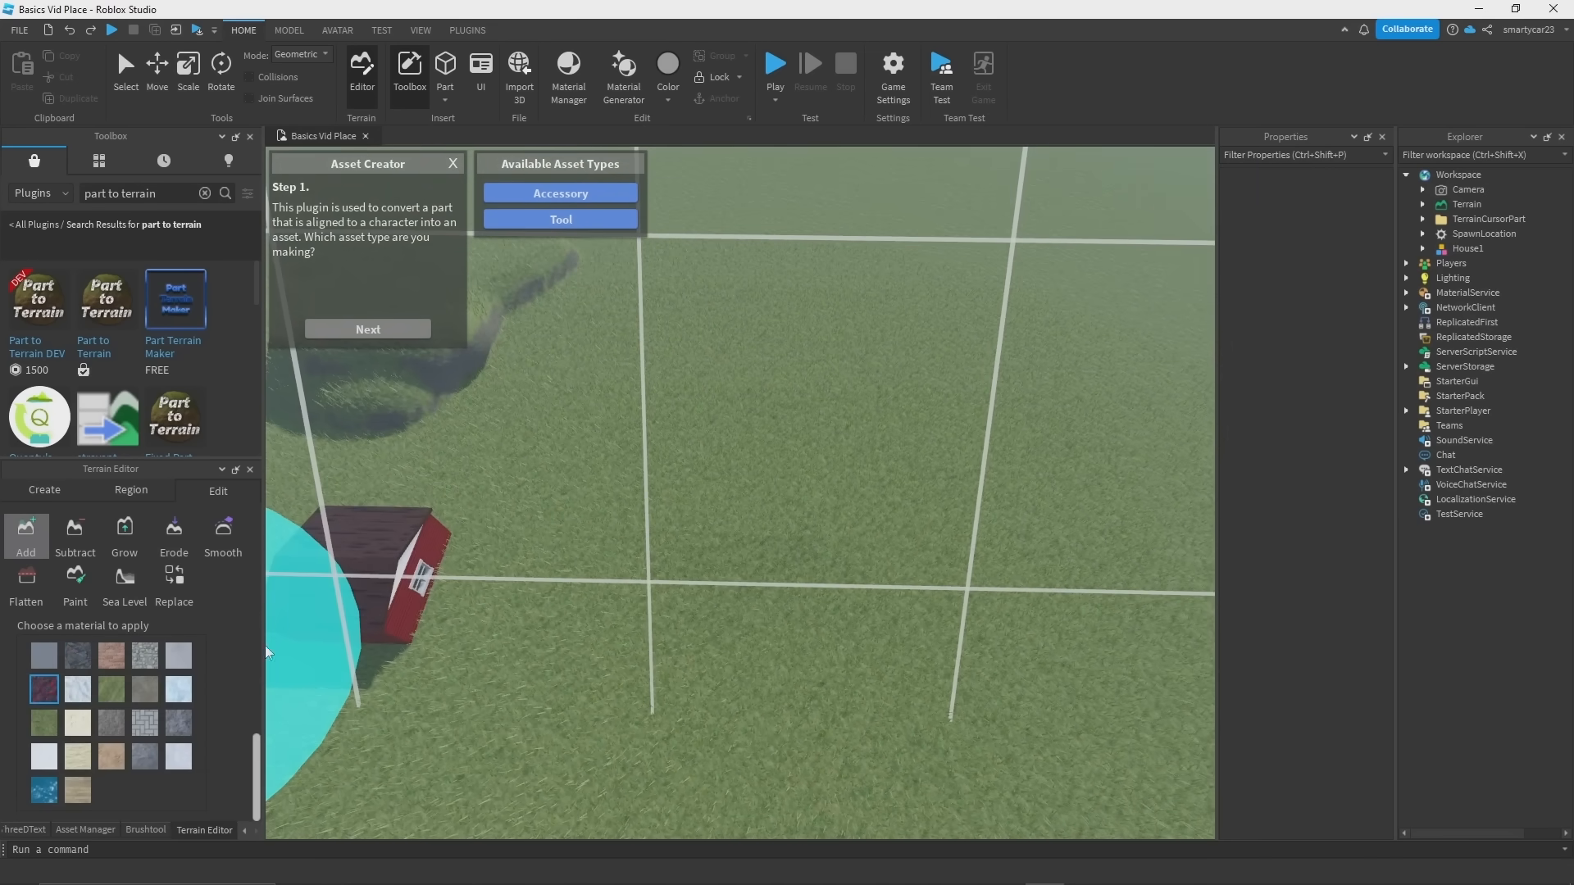
{"action": "mouse_move", "coordinate": [867, 421]}
{"action": "right_mouse_down"}
{"action": "mouse_move", "coordinate": [861, 397]}
{"action": "mouse_move", "coordinate": [824, 441]}
{"action": "right_mouse_up"}
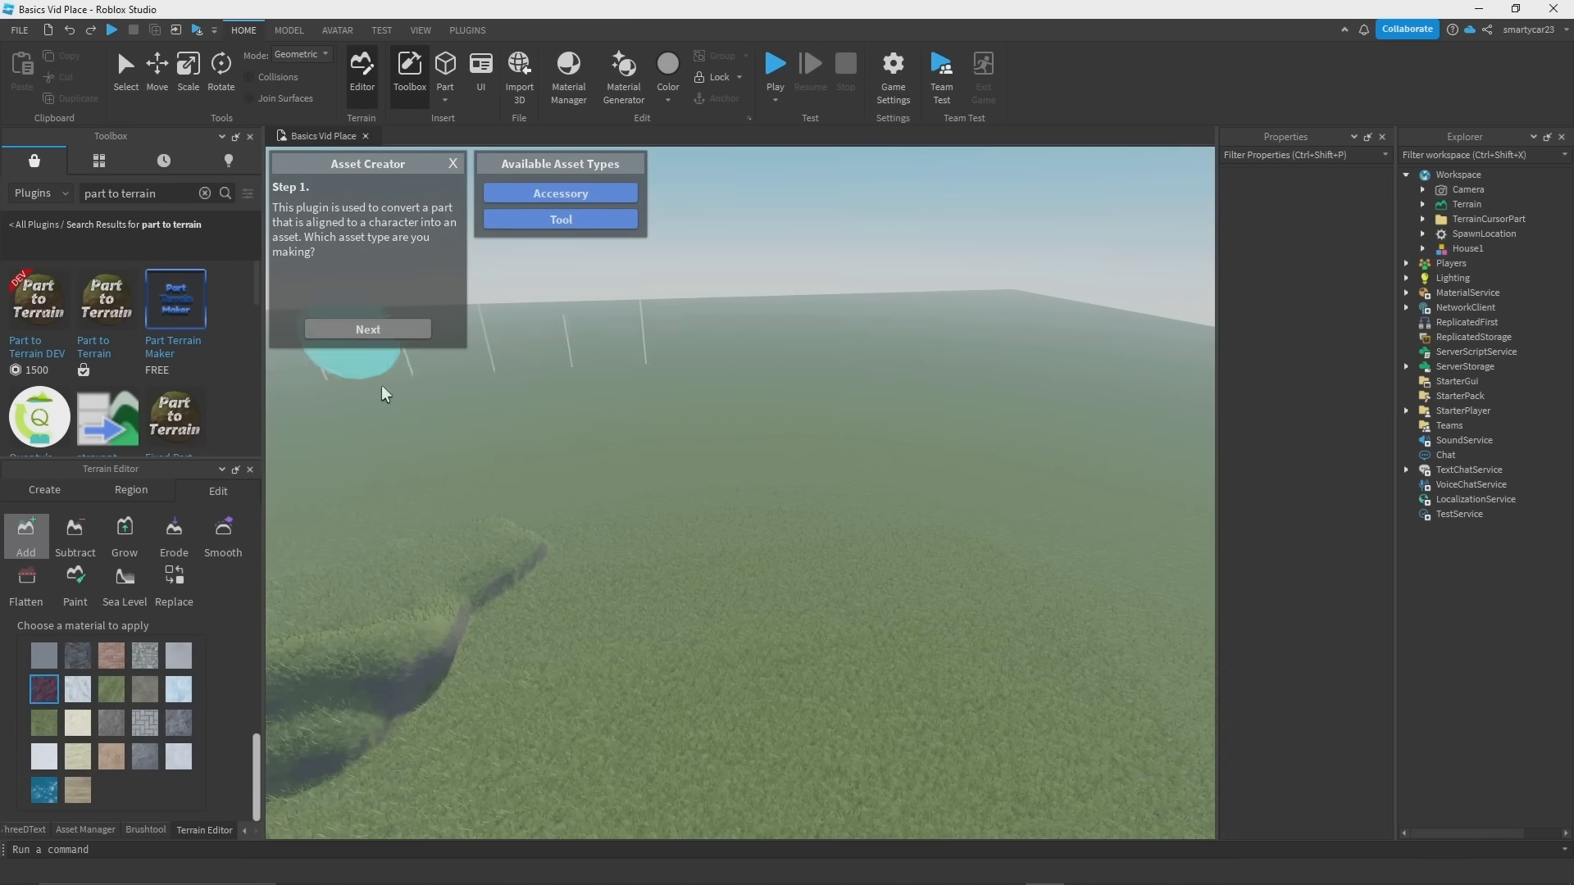
{"action": "key", "text": "a"}
{"action": "left_click_drag", "start_coordinate": [611, 428], "coordinate": [882, 399]}
{"action": "key", "text": "ctrl+z"}
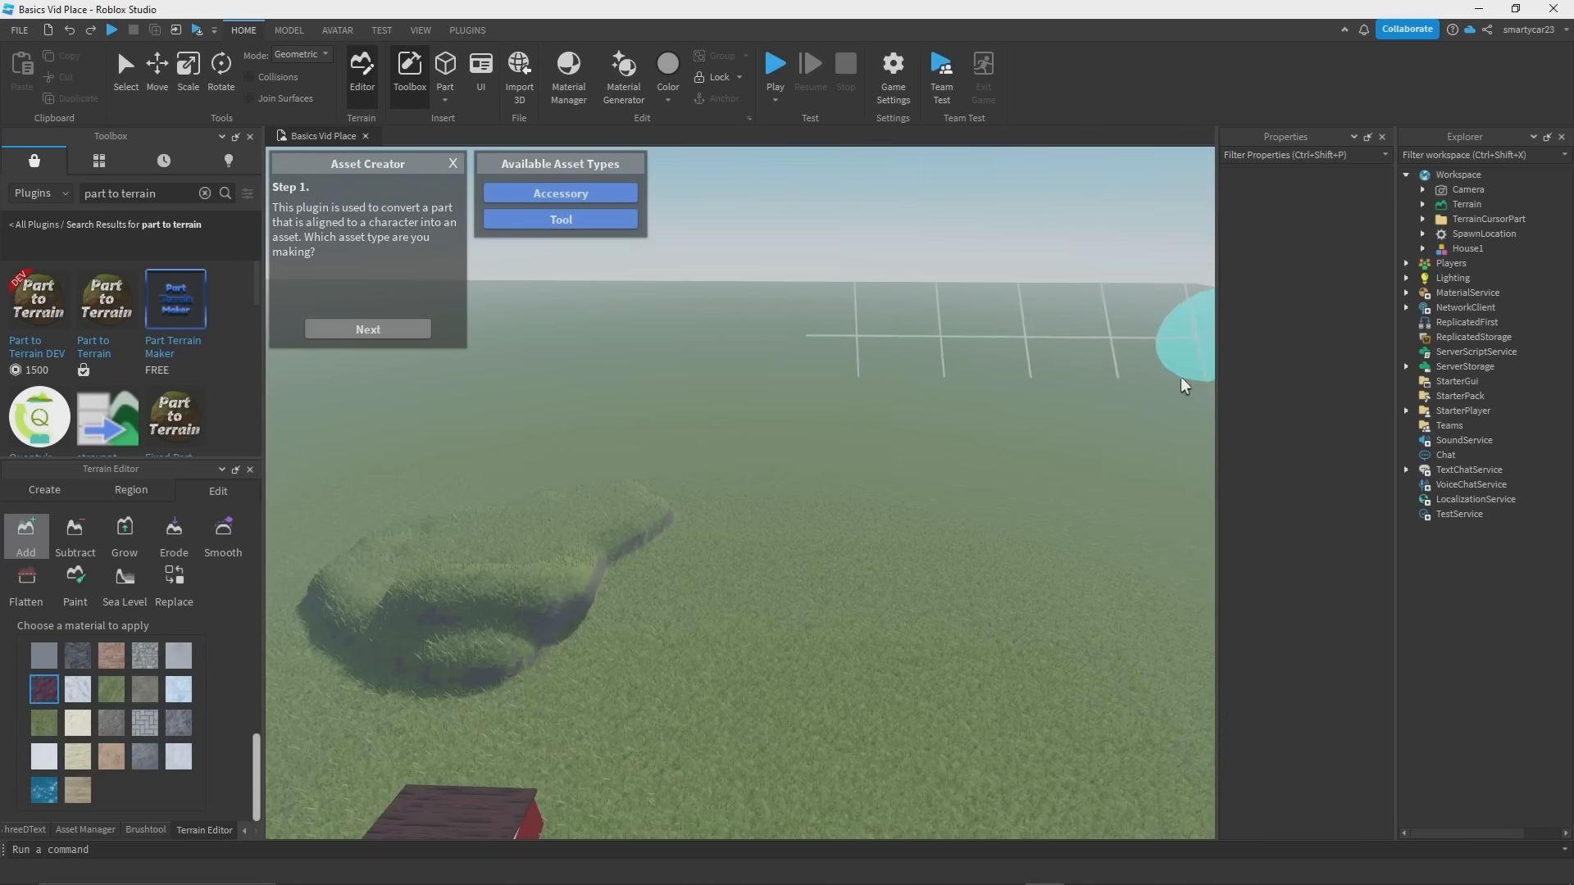
Step: Paint a large Cracked Lava mound on the grass and open the CrackedLava override choices of MaterialService
{"action": "double_click", "coordinate": [1410, 294]}
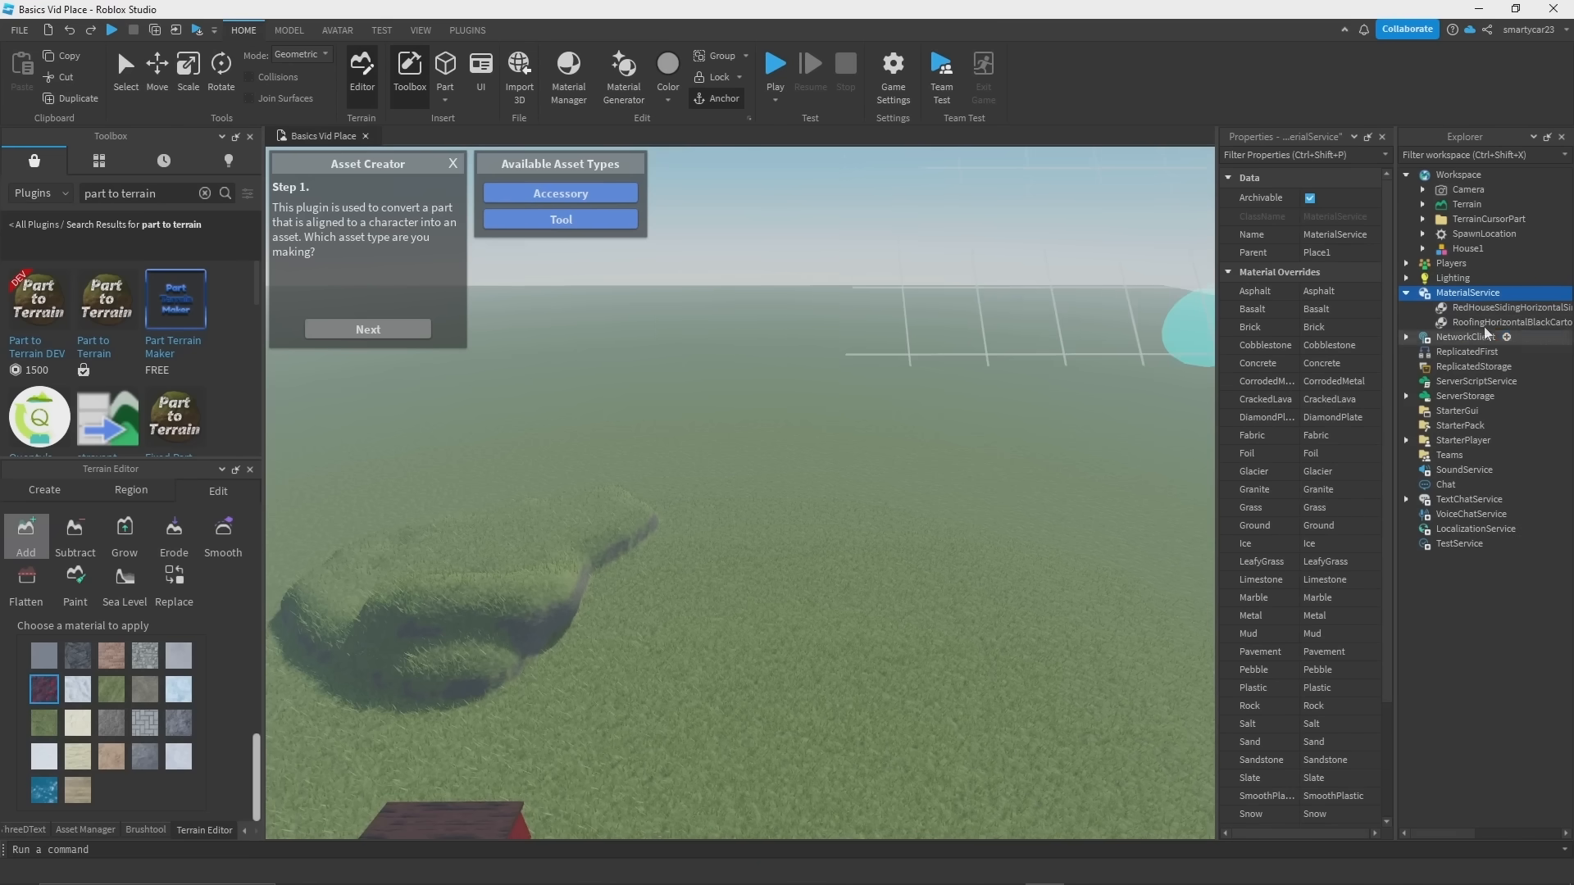
{"action": "left_click_drag", "start_coordinate": [778, 589], "coordinate": [1009, 562]}
{"action": "scroll", "coordinate": [858, 446], "scroll_direction": "up", "scroll_amount": 5}
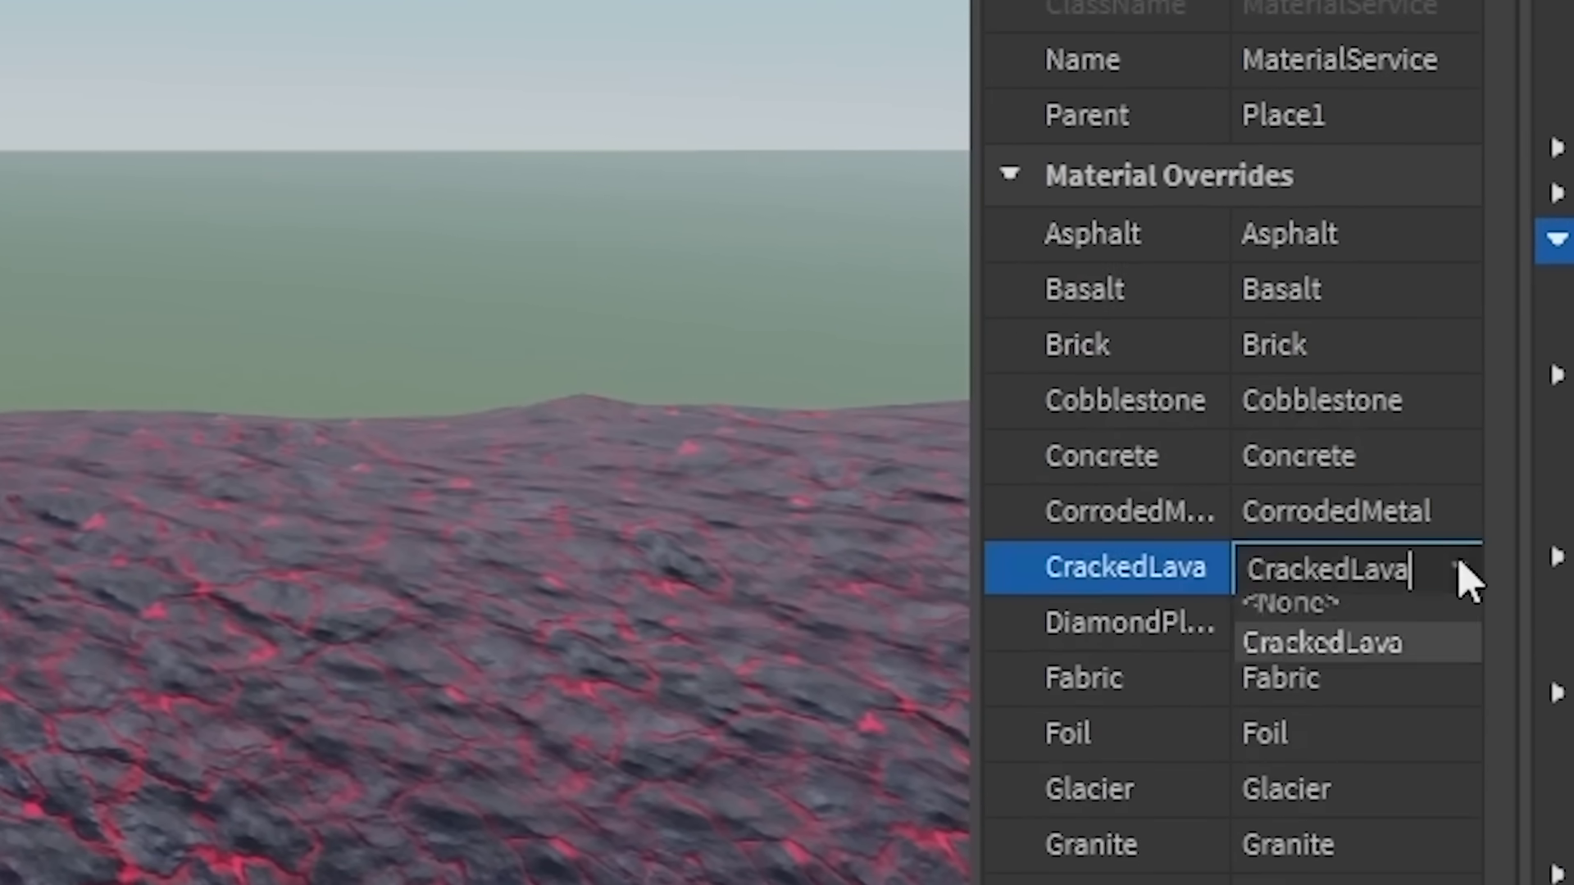
{"action": "left_click", "coordinate": [1459, 564]}
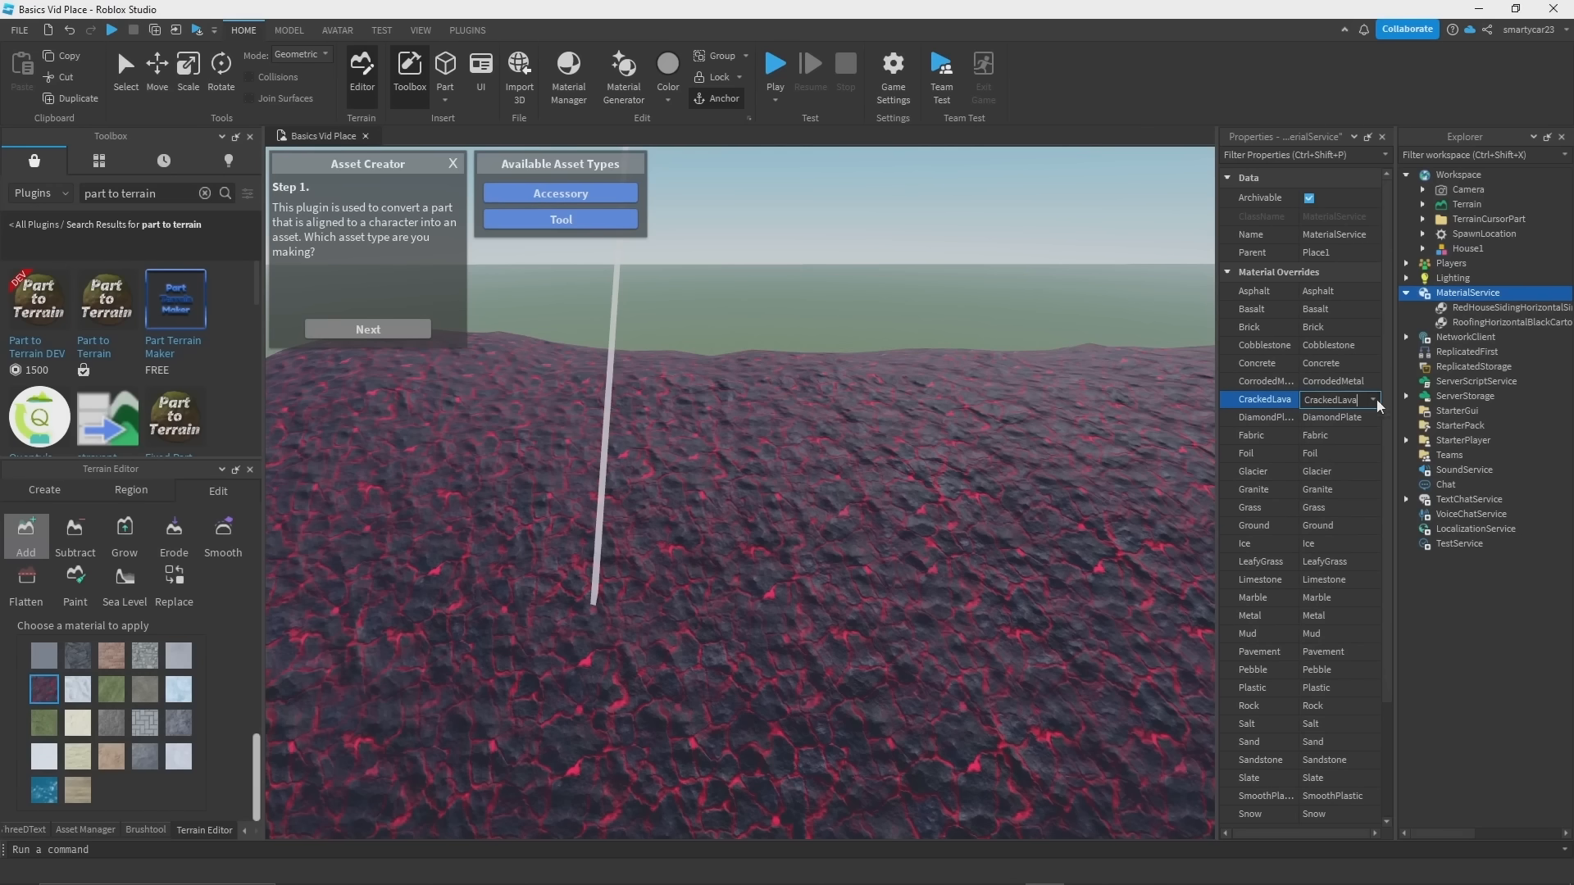
{"action": "scroll", "coordinate": [1204, 445], "scroll_direction": "down", "scroll_amount": 3}
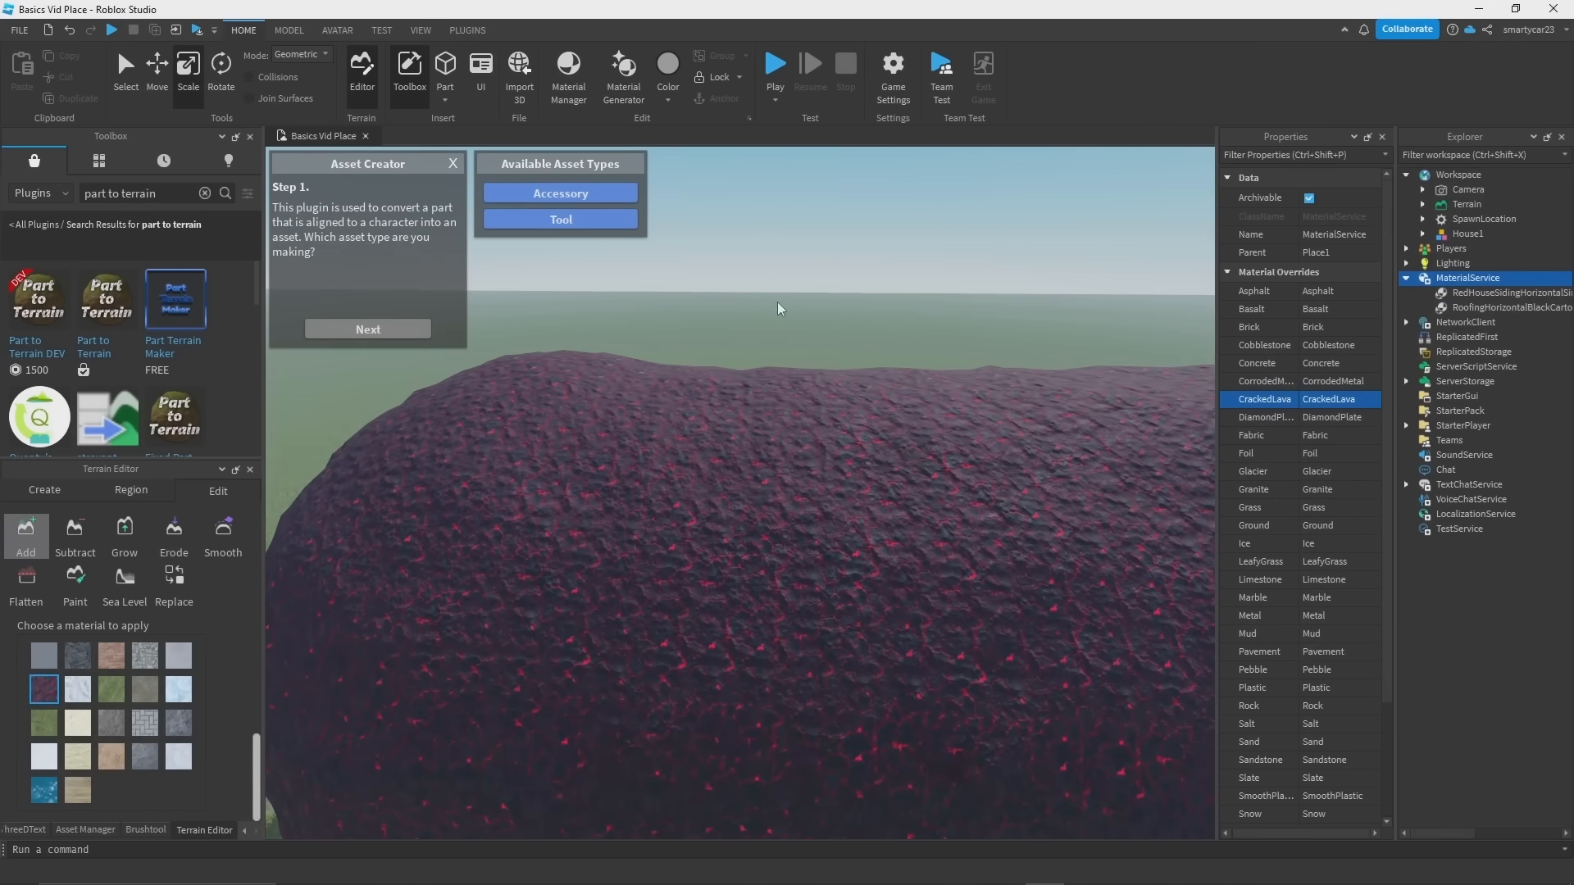
Step: Insert a block part above the cracked lava mound
{"action": "left_click", "coordinate": [778, 308]}
{"action": "scroll", "coordinate": [847, 468], "scroll_direction": "up", "scroll_amount": 3}
{"action": "right_click_drag", "start_coordinate": [846, 468], "coordinate": [833, 525]}
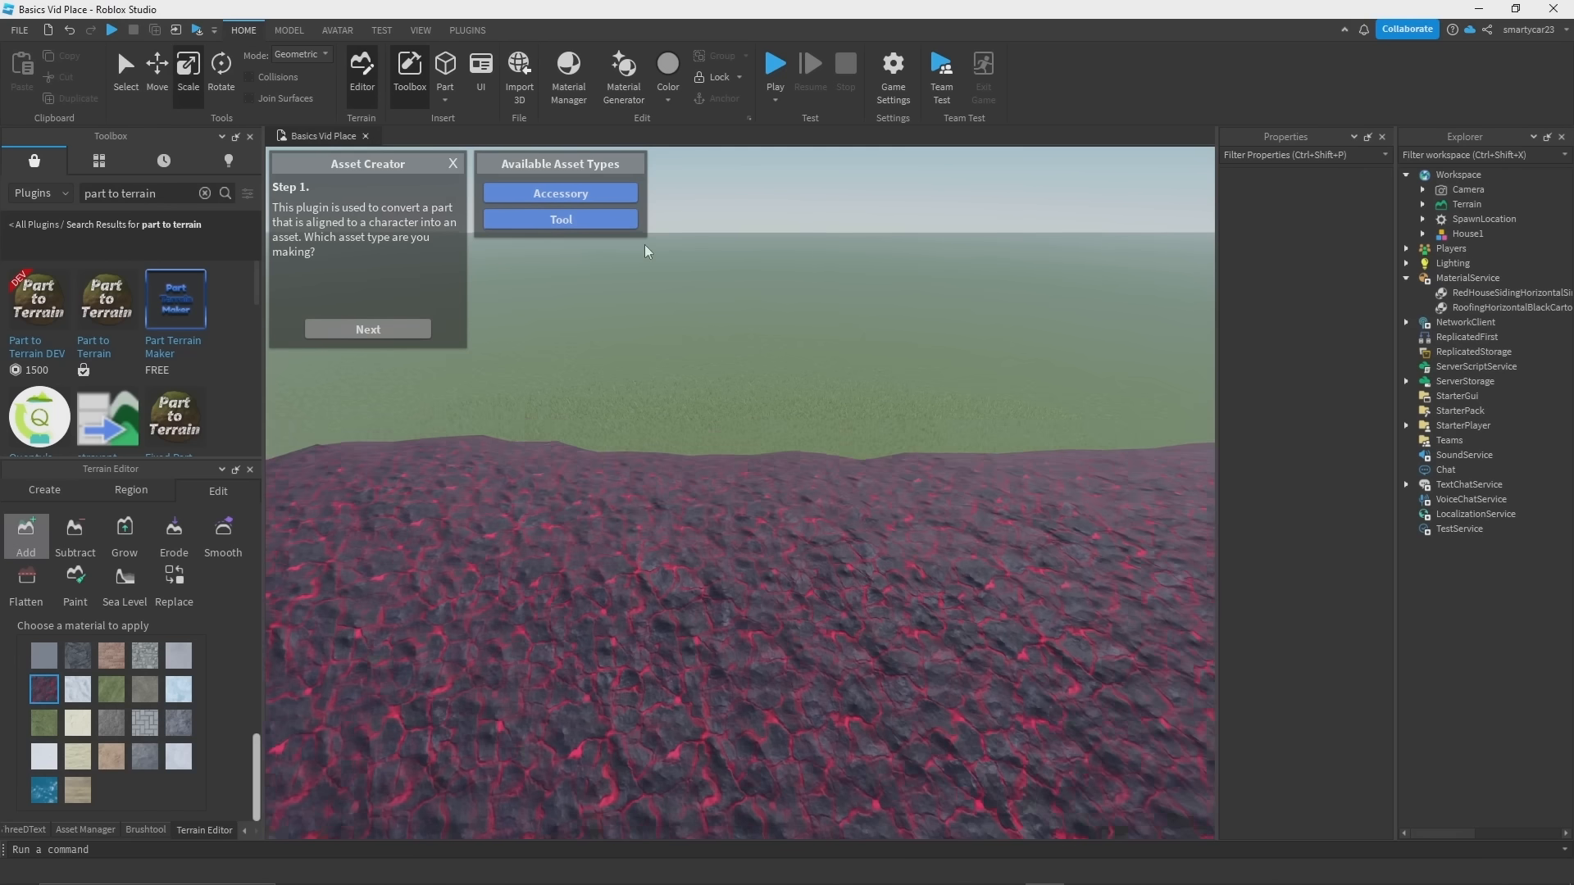
{"action": "key", "text": "s"}
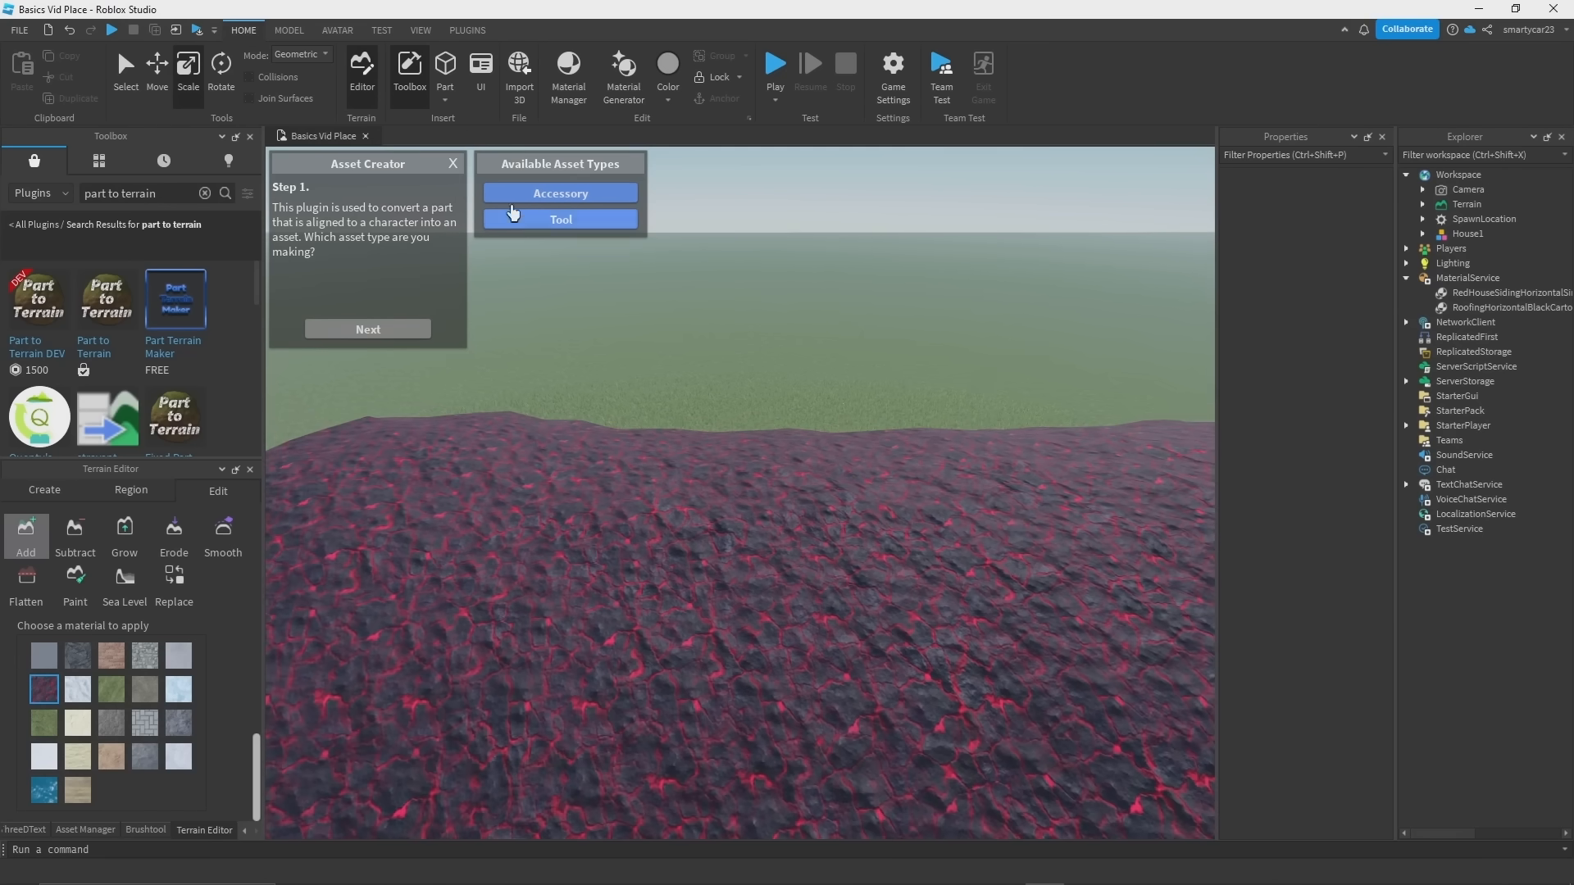
{"action": "left_click", "coordinate": [443, 69]}
{"action": "left_click", "coordinate": [244, 830]}
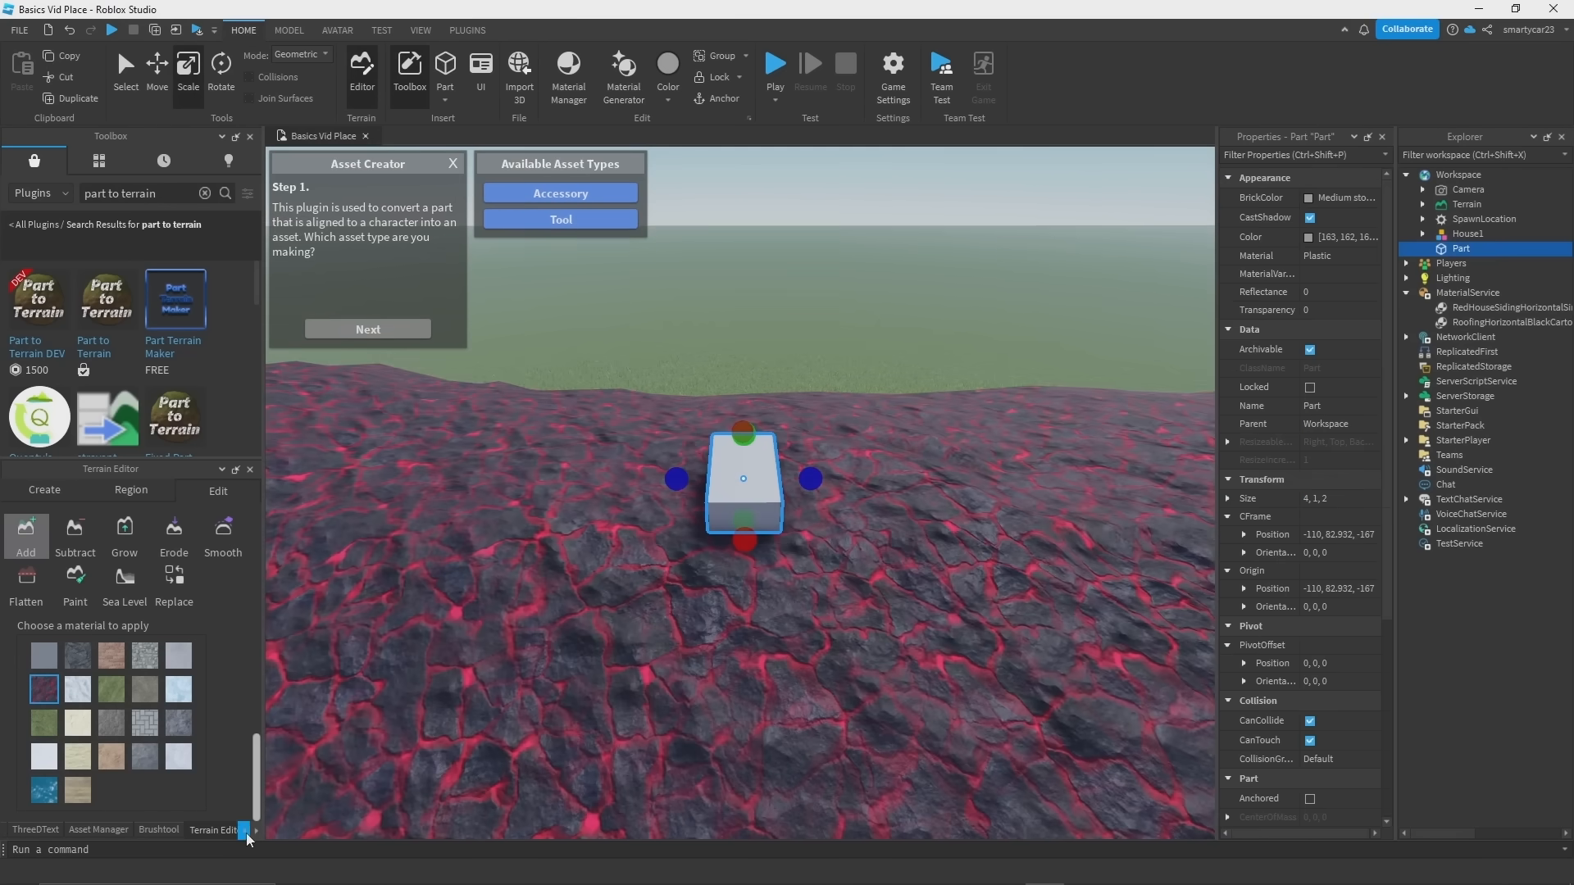
{"action": "left_click", "coordinate": [244, 830]}
Step: Enlarge the part to 14 × 1 × 18 and preview materials on it generated from the prompt "big rock cartoony pile"
{"action": "left_click", "coordinate": [623, 78]}
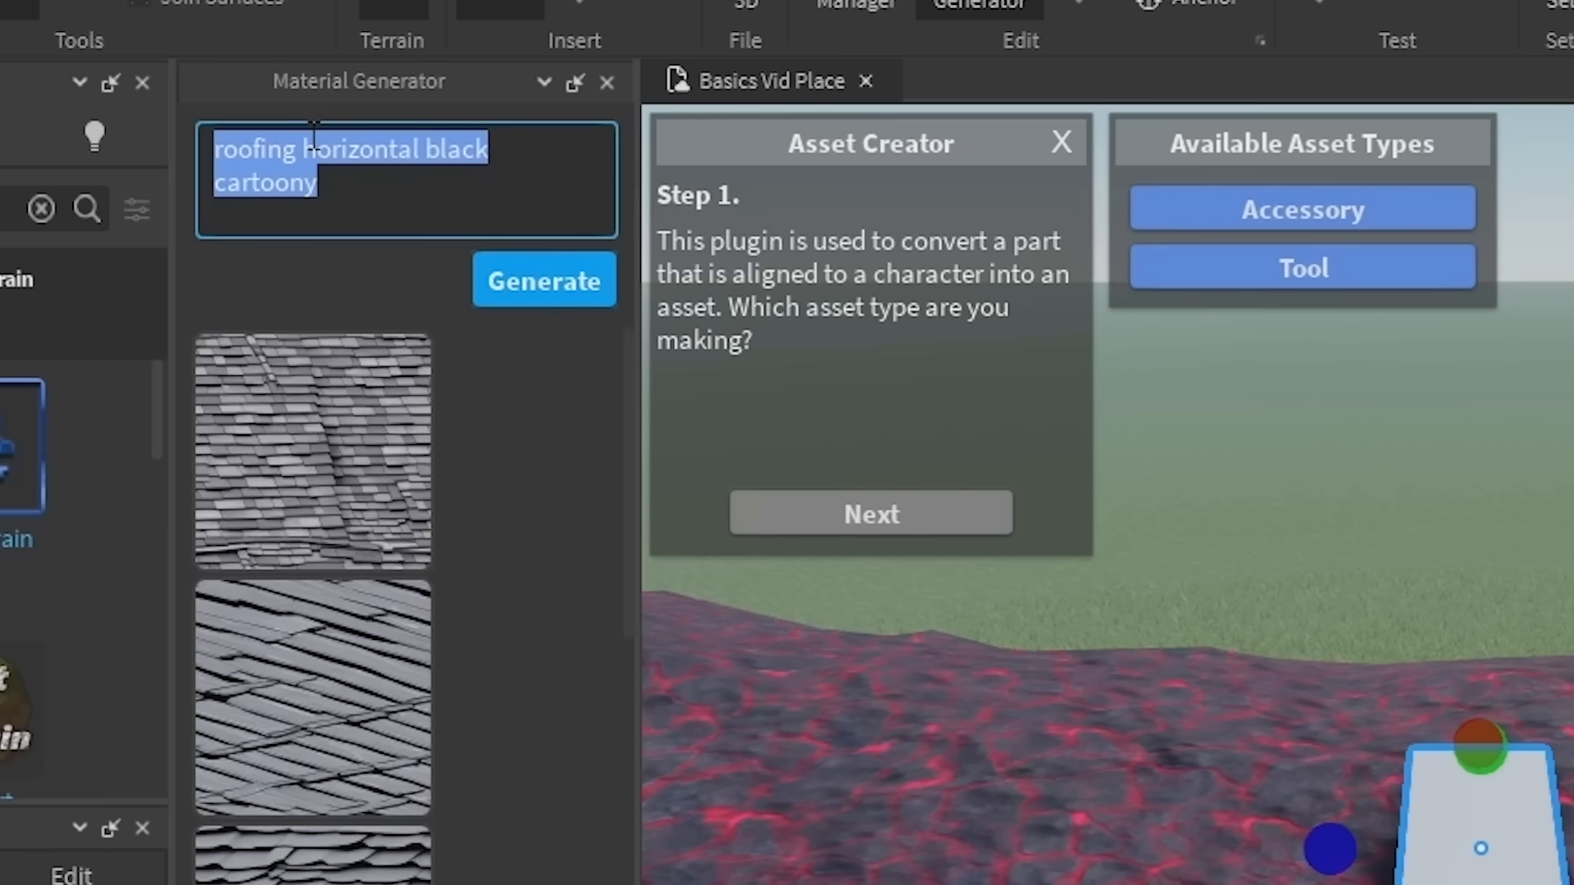
{"action": "type", "text": "big rock cartoony pile"}
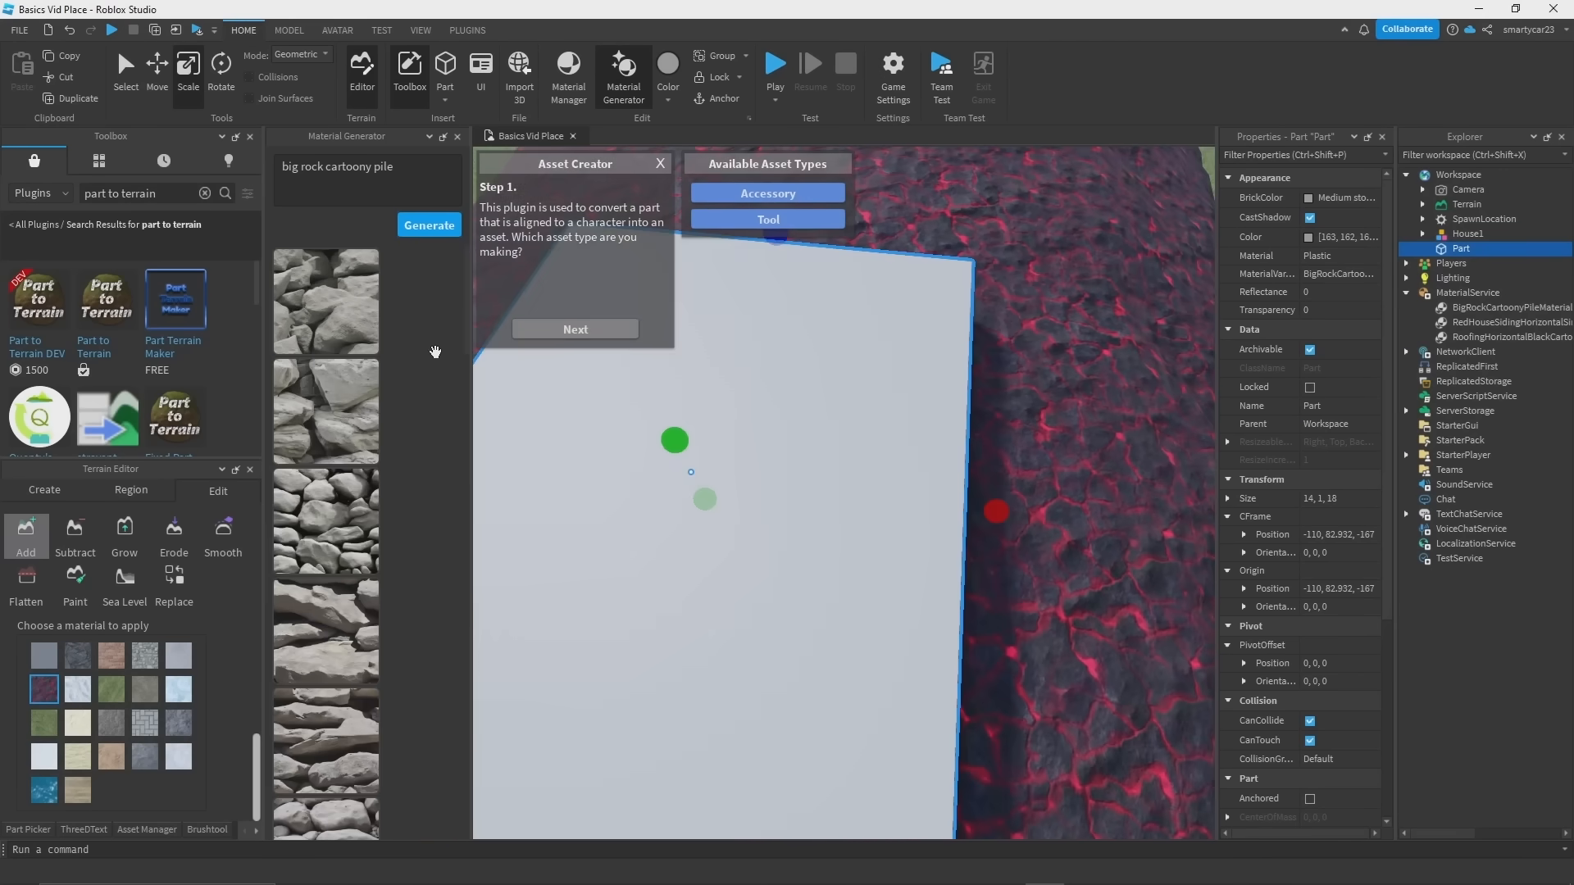
{"action": "scroll", "coordinate": [363, 537], "scroll_direction": "down", "scroll_amount": 1}
{"action": "scroll", "coordinate": [363, 537], "scroll_direction": "down", "scroll_amount": 2}
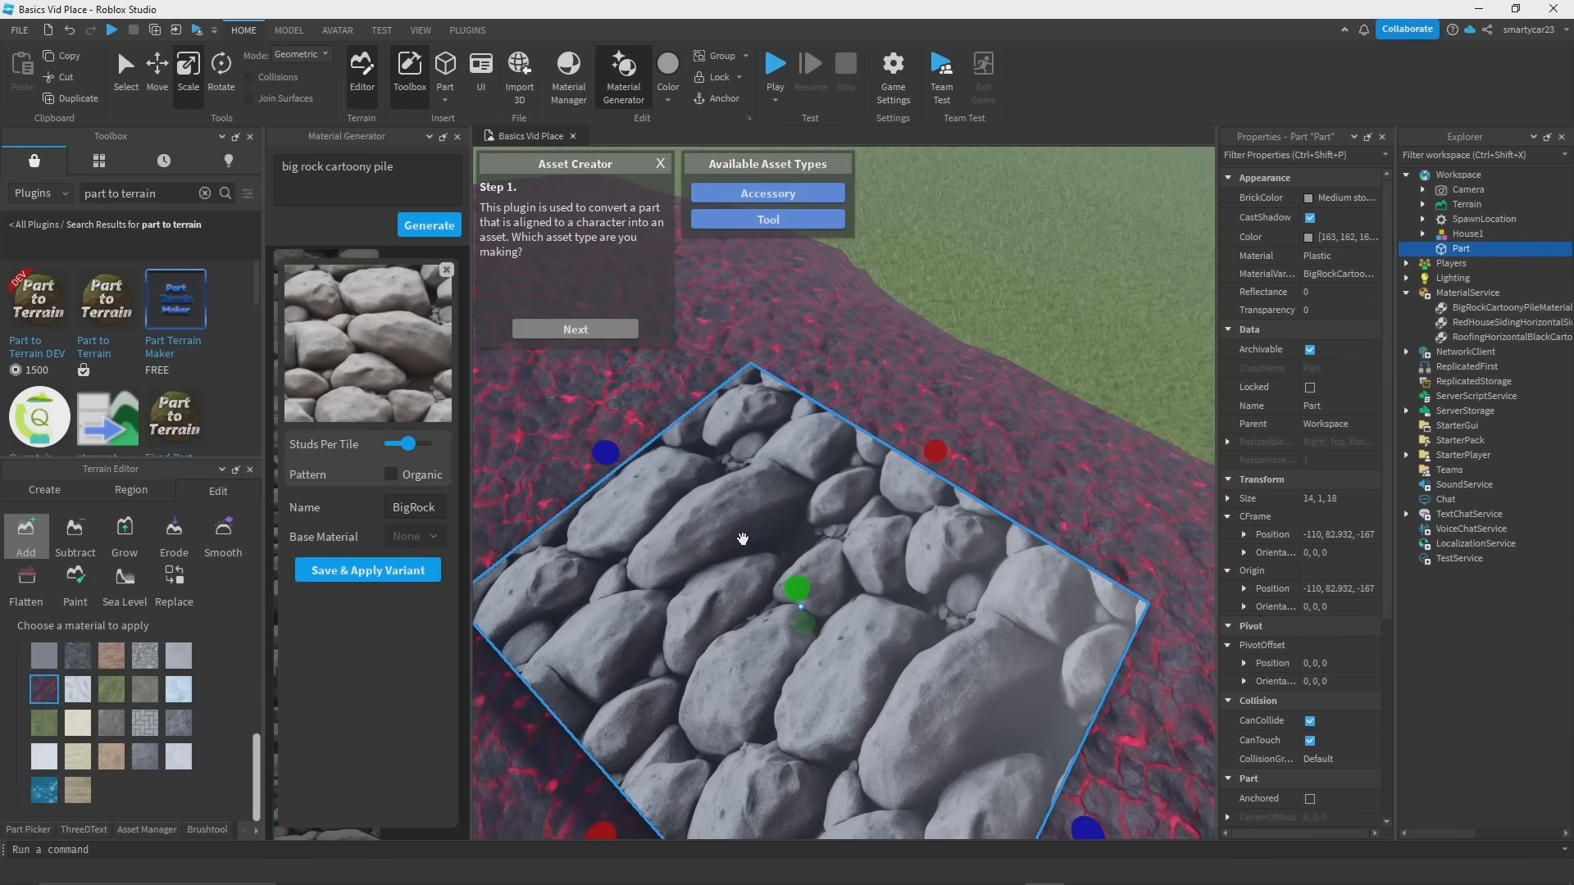
{"action": "right_click_drag", "start_coordinate": [741, 538], "coordinate": [791, 502]}
{"action": "scroll", "coordinate": [689, 498], "scroll_direction": "up", "scroll_amount": 3}
{"action": "right_click_drag", "start_coordinate": [675, 500], "coordinate": [797, 475]}
{"action": "scroll", "coordinate": [797, 476], "scroll_direction": "down", "scroll_amount": 5}
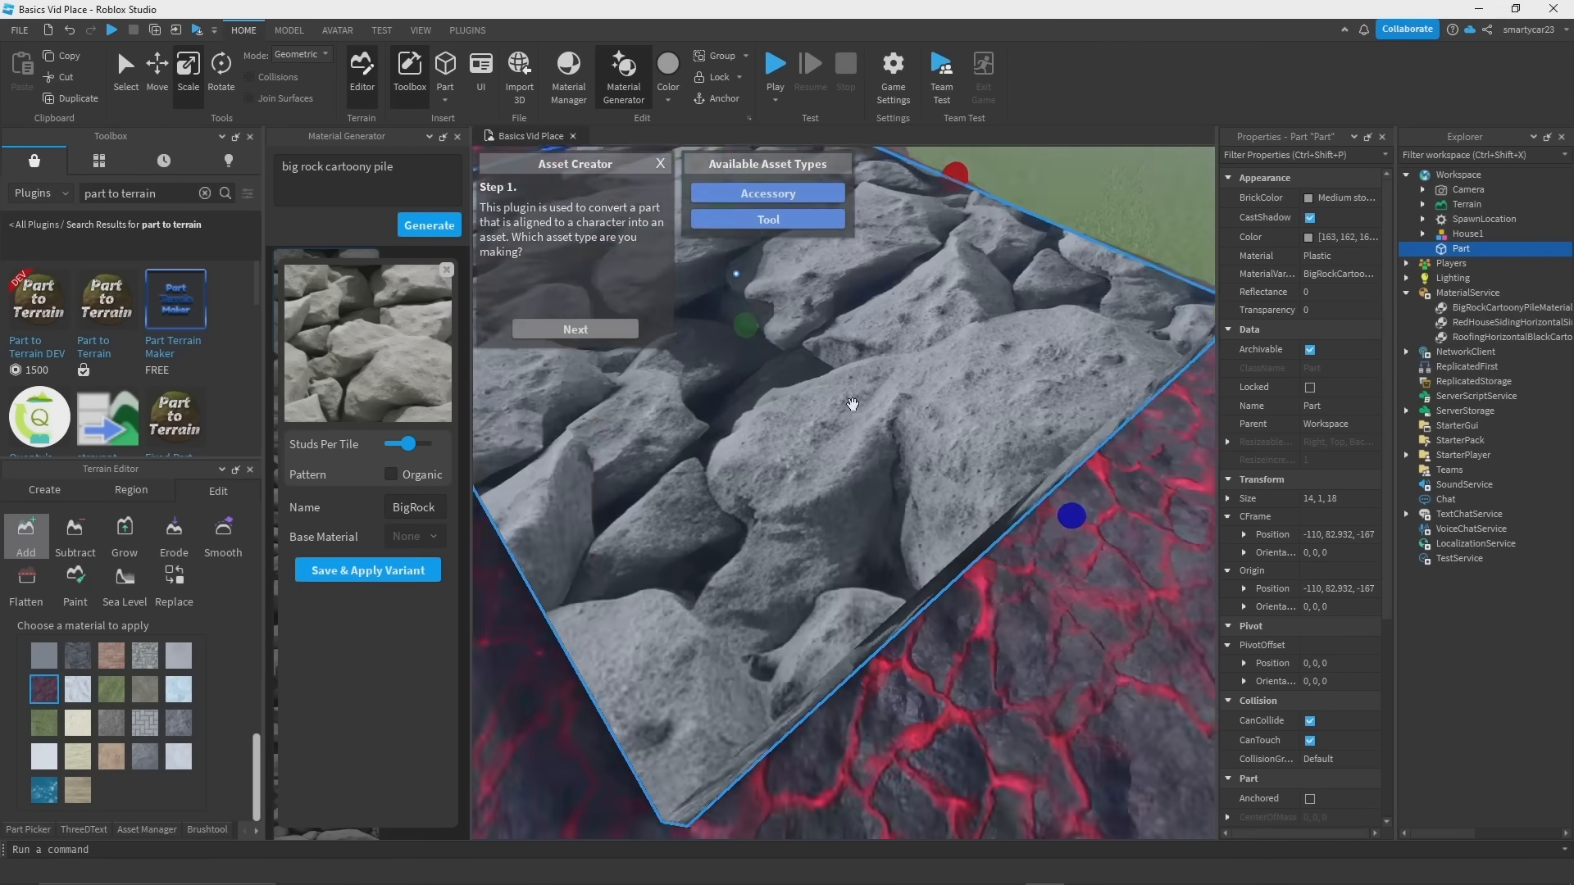
{"action": "scroll", "coordinate": [473, 446], "scroll_direction": "down", "scroll_amount": 3}
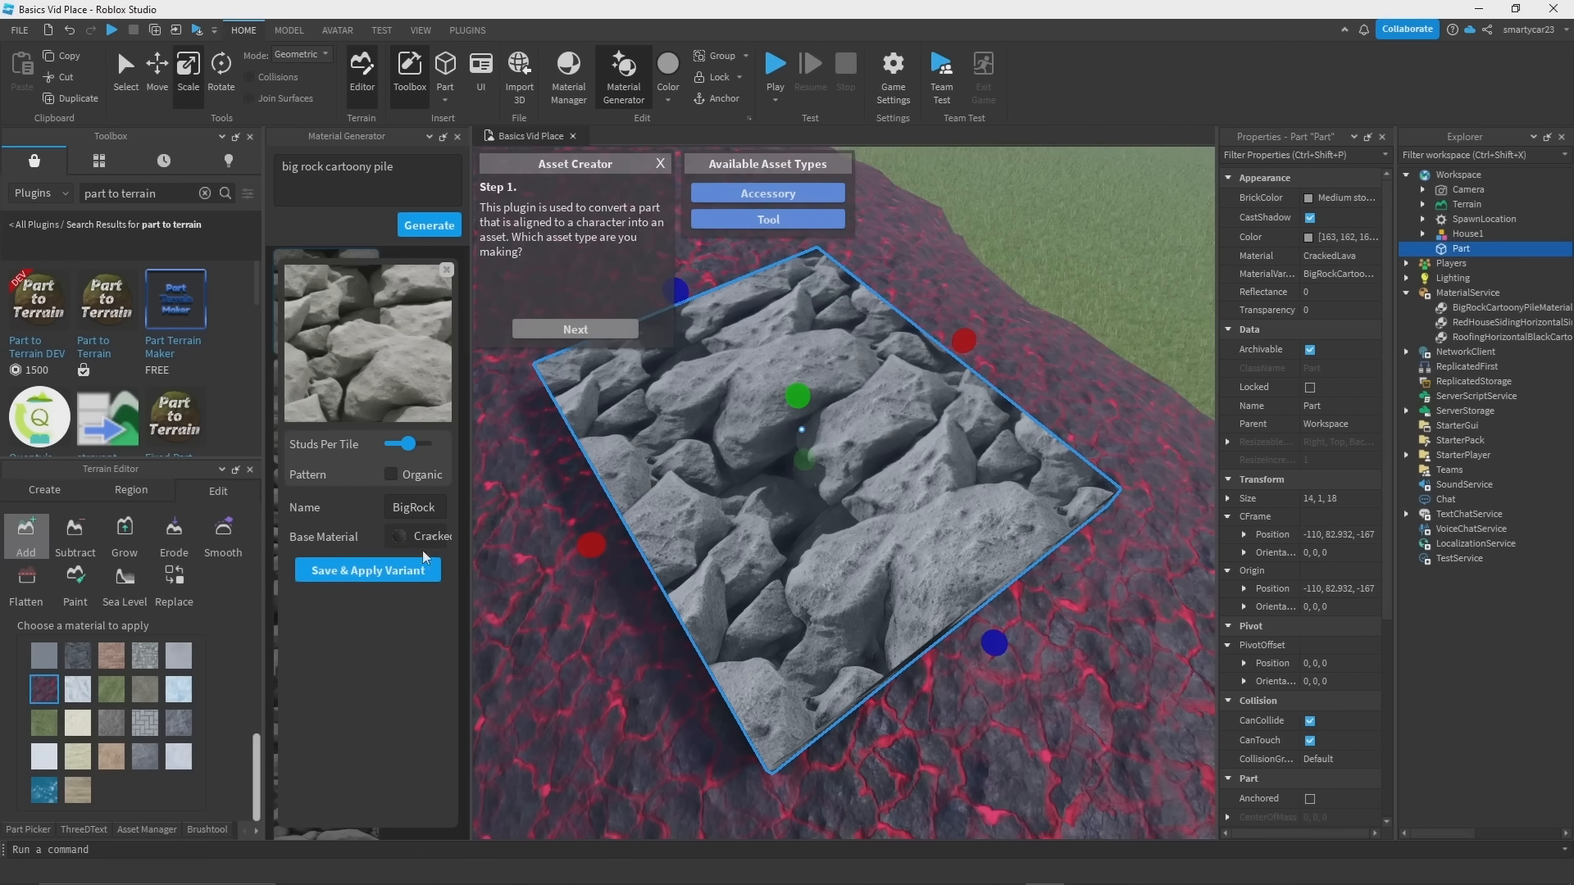
Step: Give the rock material an Organic pattern and the CrackedLava base material, and save it as a variant applied to the part
{"action": "left_click", "coordinate": [391, 475]}
{"action": "right_click_drag", "start_coordinate": [632, 514], "coordinate": [438, 606]}
{"action": "scroll", "coordinate": [632, 523], "scroll_direction": "up", "scroll_amount": 3}
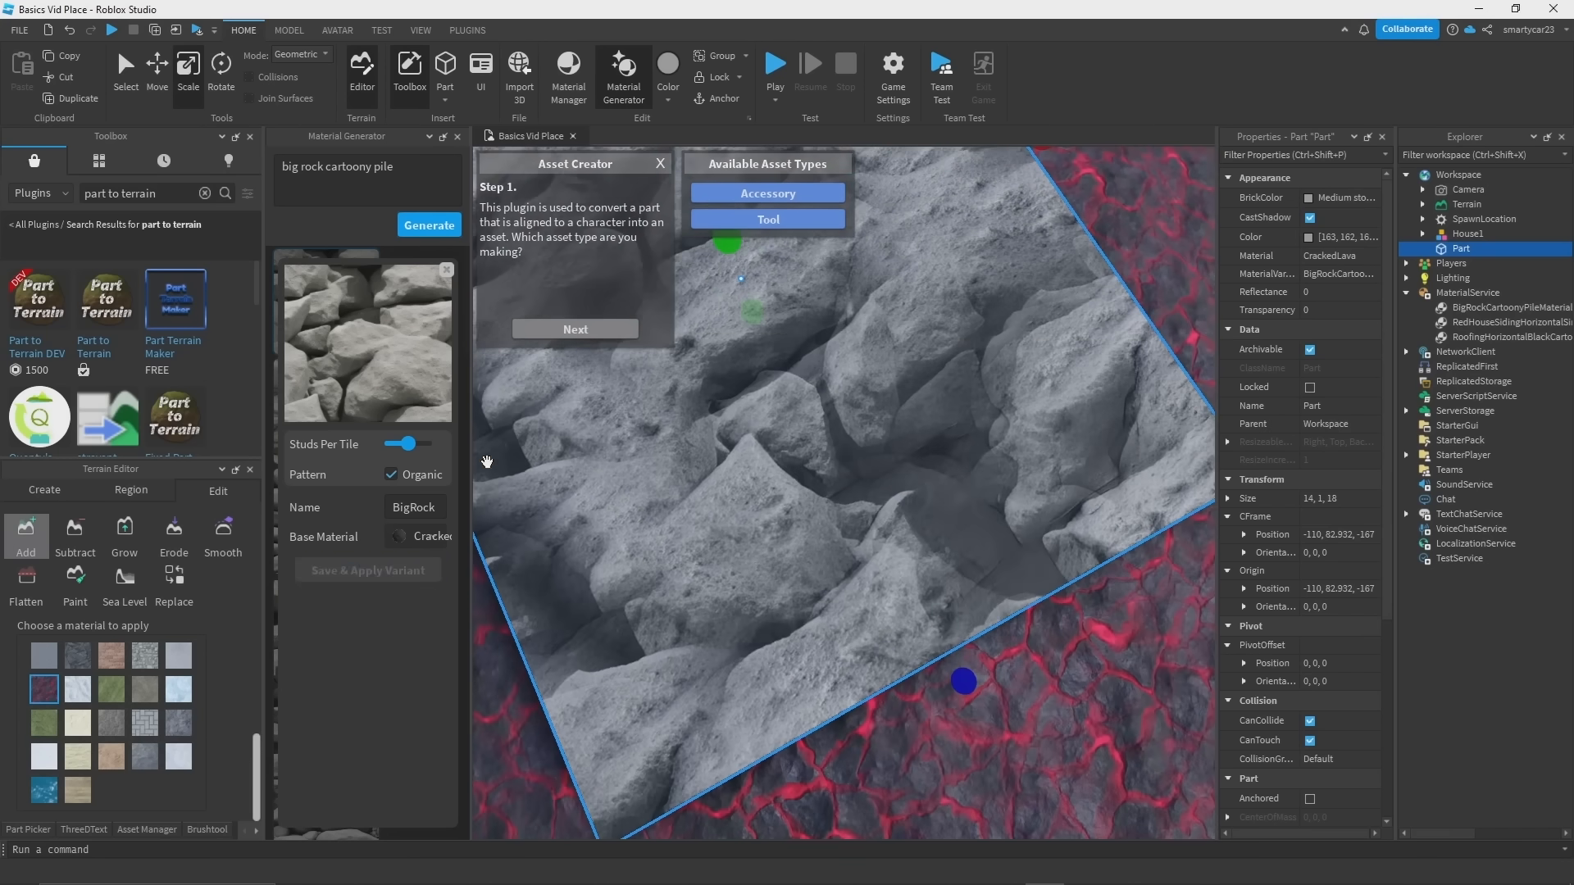
{"action": "right_click_drag", "start_coordinate": [738, 410], "coordinate": [944, 369]}
{"action": "scroll", "coordinate": [945, 369], "scroll_direction": "down", "scroll_amount": 3}
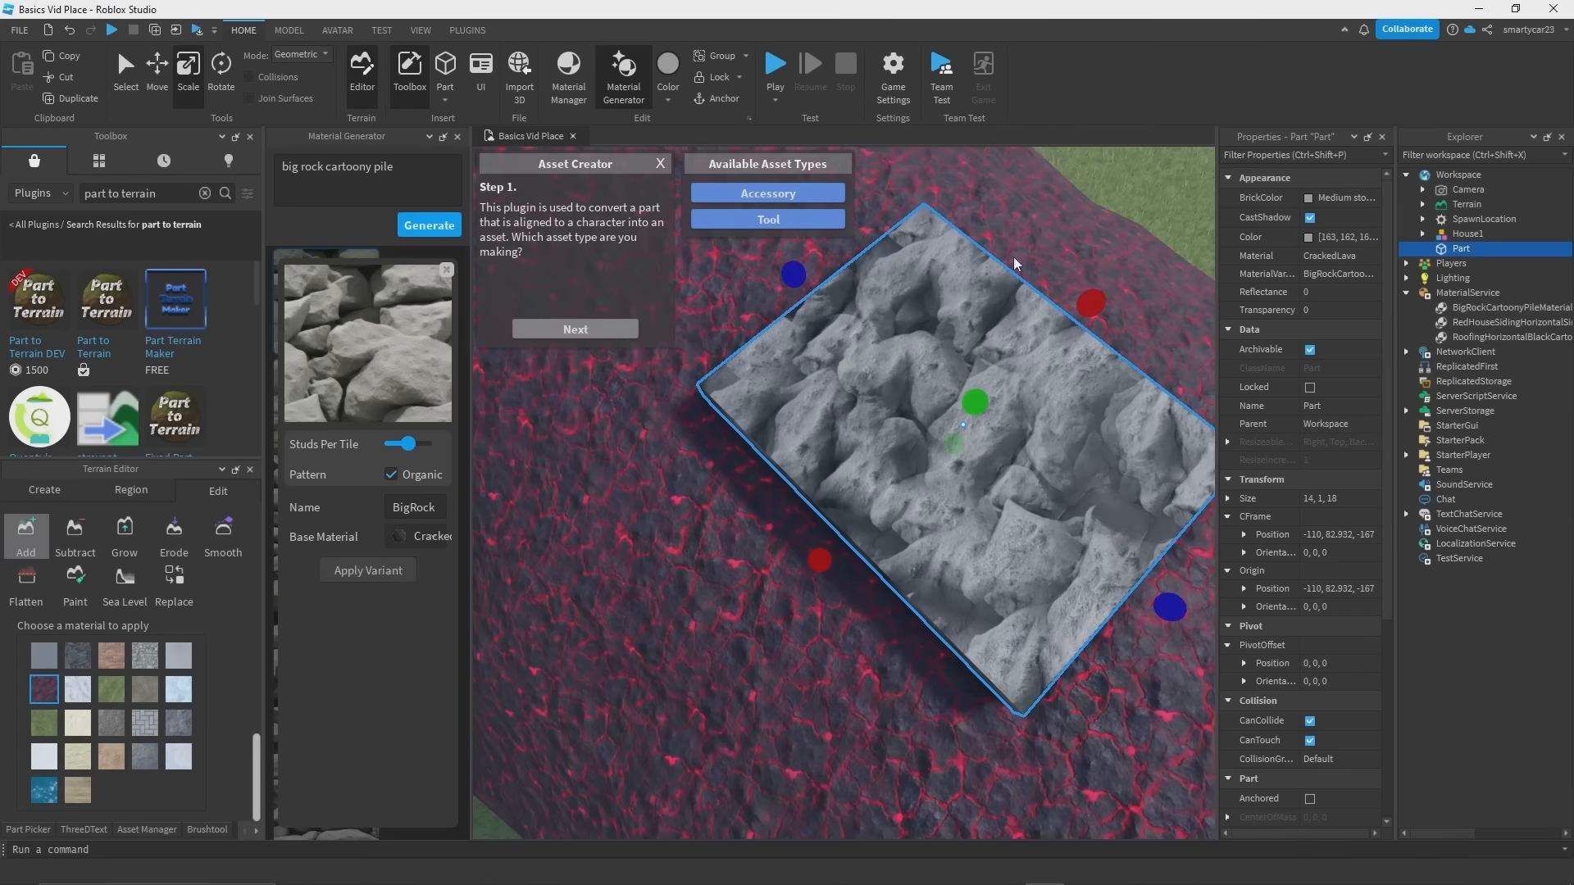
Step: Delete the sample part and set the CrackedLava override of MaterialService to BigRockCartoonyPileMaterial
{"action": "key", "text": "Delete"}
{"action": "left_click", "coordinate": [1465, 278]}
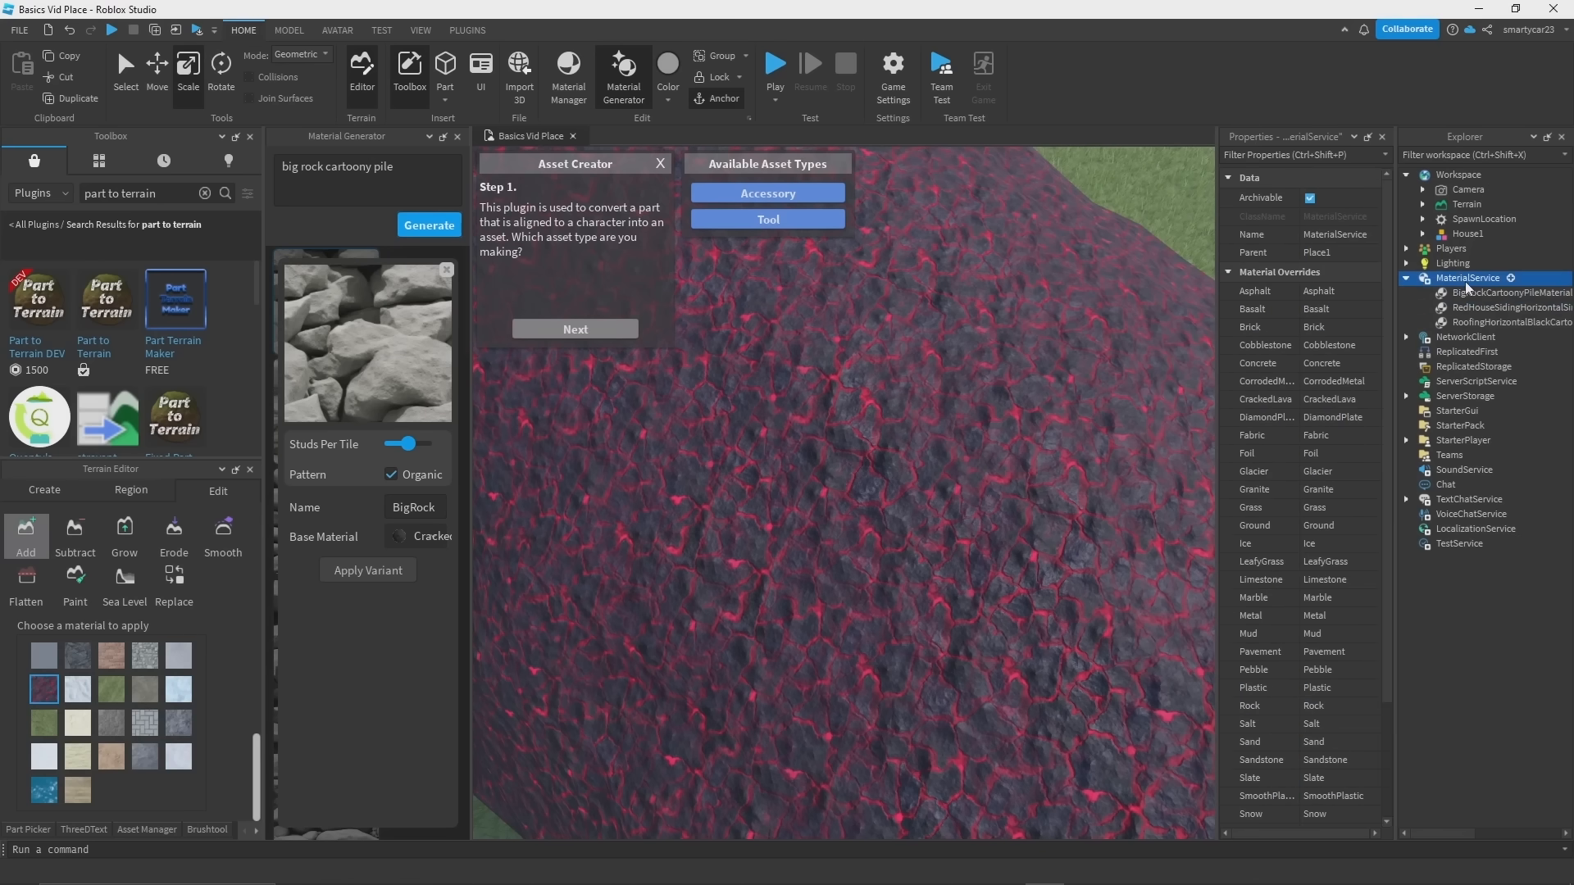
{"action": "left_click", "coordinate": [1349, 399]}
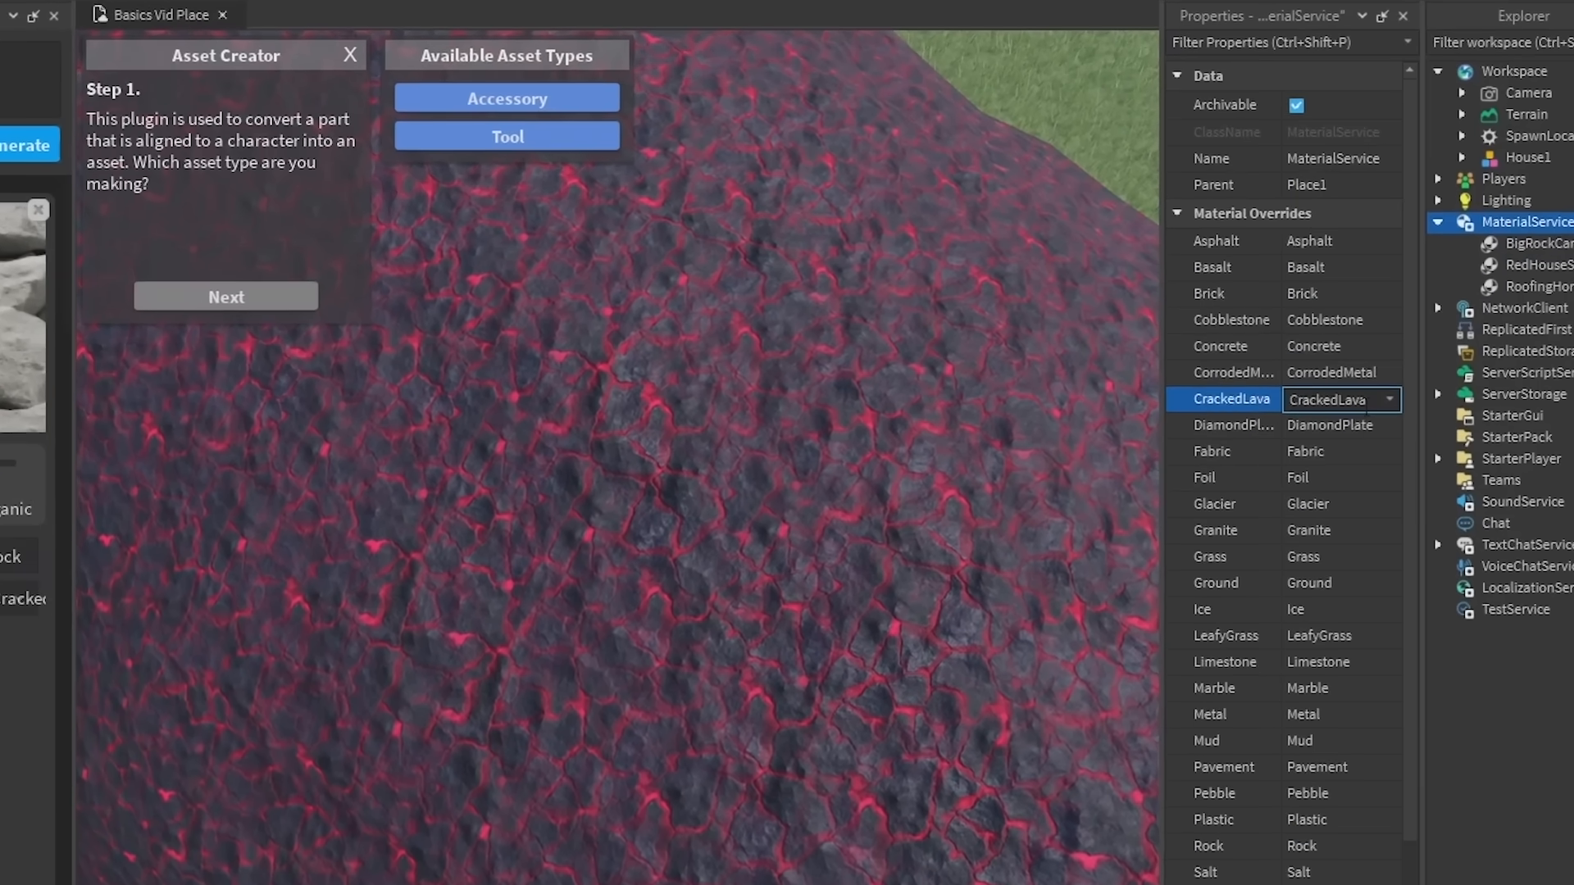
{"action": "left_click", "coordinate": [1390, 399]}
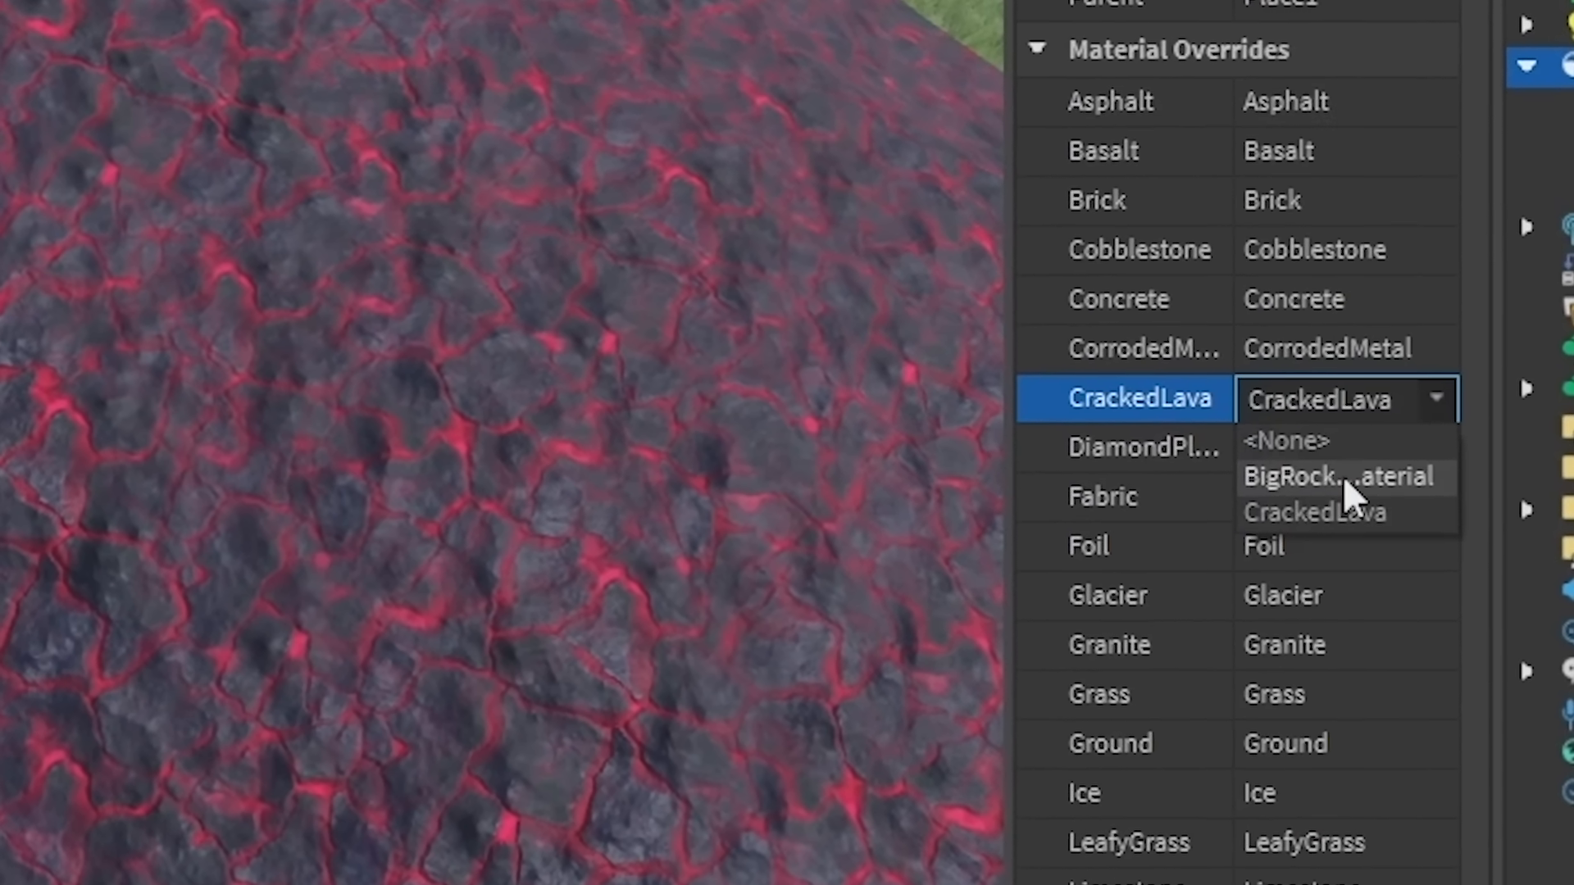
{"action": "left_click", "coordinate": [1349, 477]}
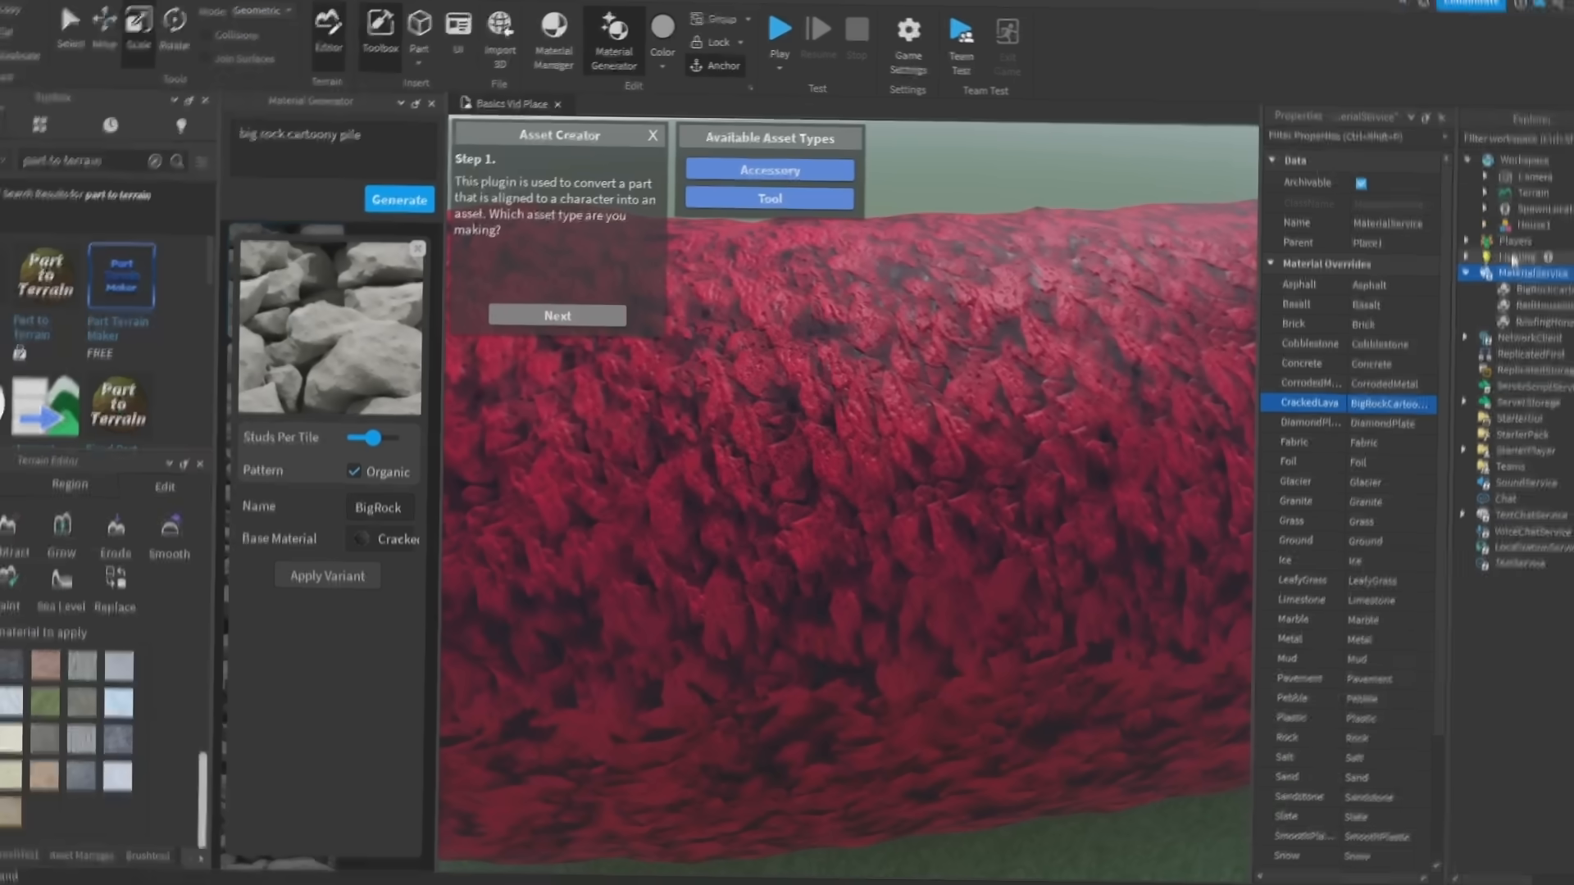
Step: Darken the terrain's Cracked Lava color to a muted blue-grey of [175, 176, 195]
{"action": "left_click", "coordinate": [1513, 180]}
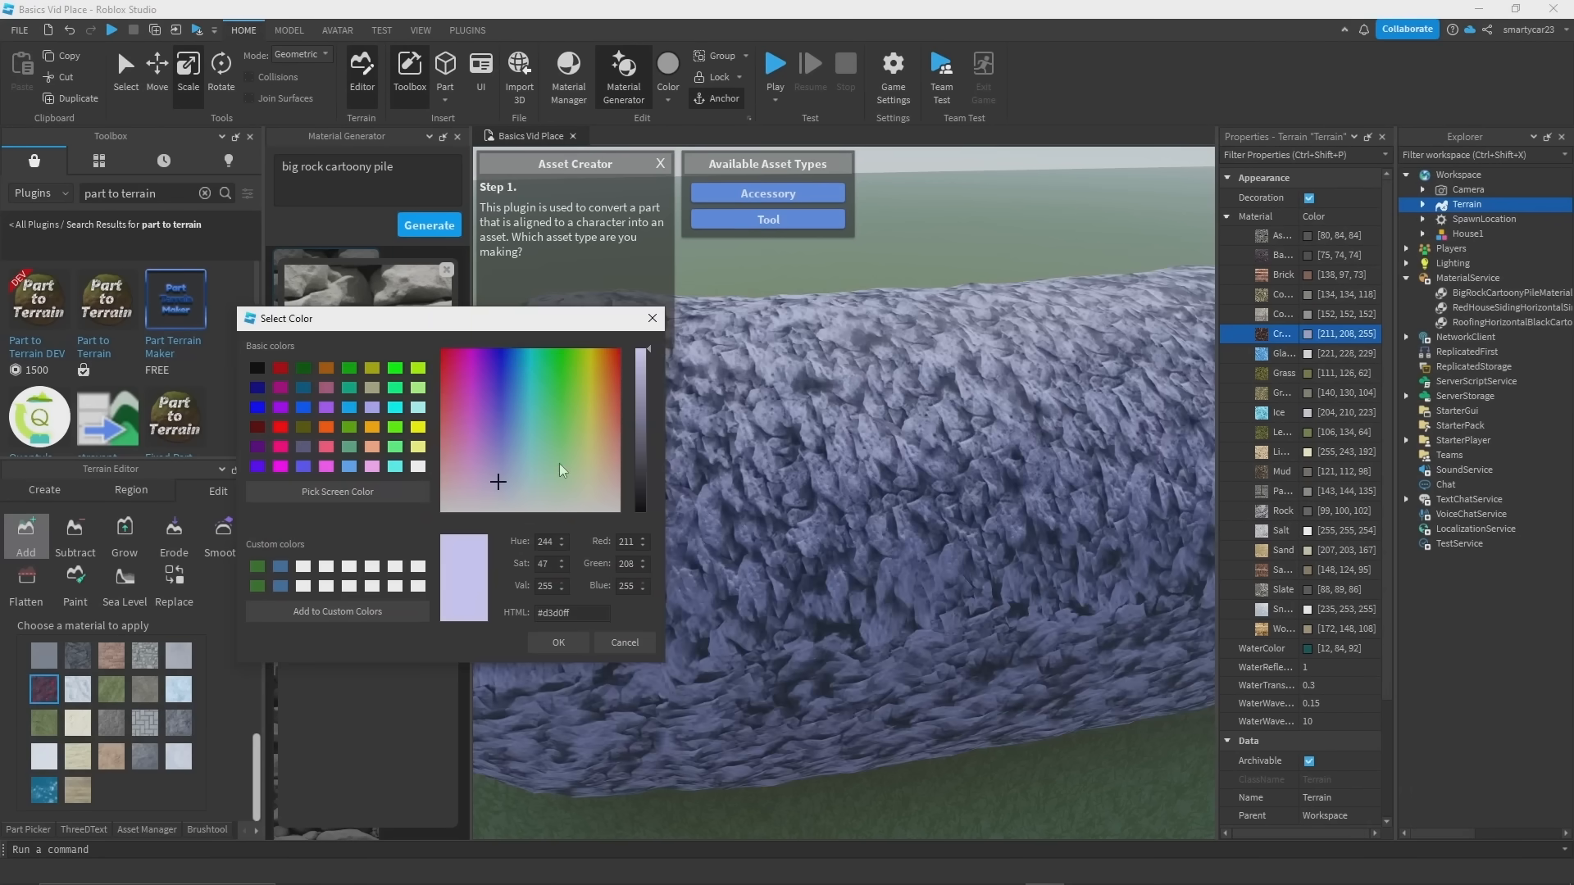
{"action": "left_click_drag", "start_coordinate": [646, 413], "coordinate": [646, 387]}
{"action": "left_click", "coordinate": [559, 647]}
{"action": "scroll", "coordinate": [858, 490], "scroll_direction": "down", "scroll_amount": 5}
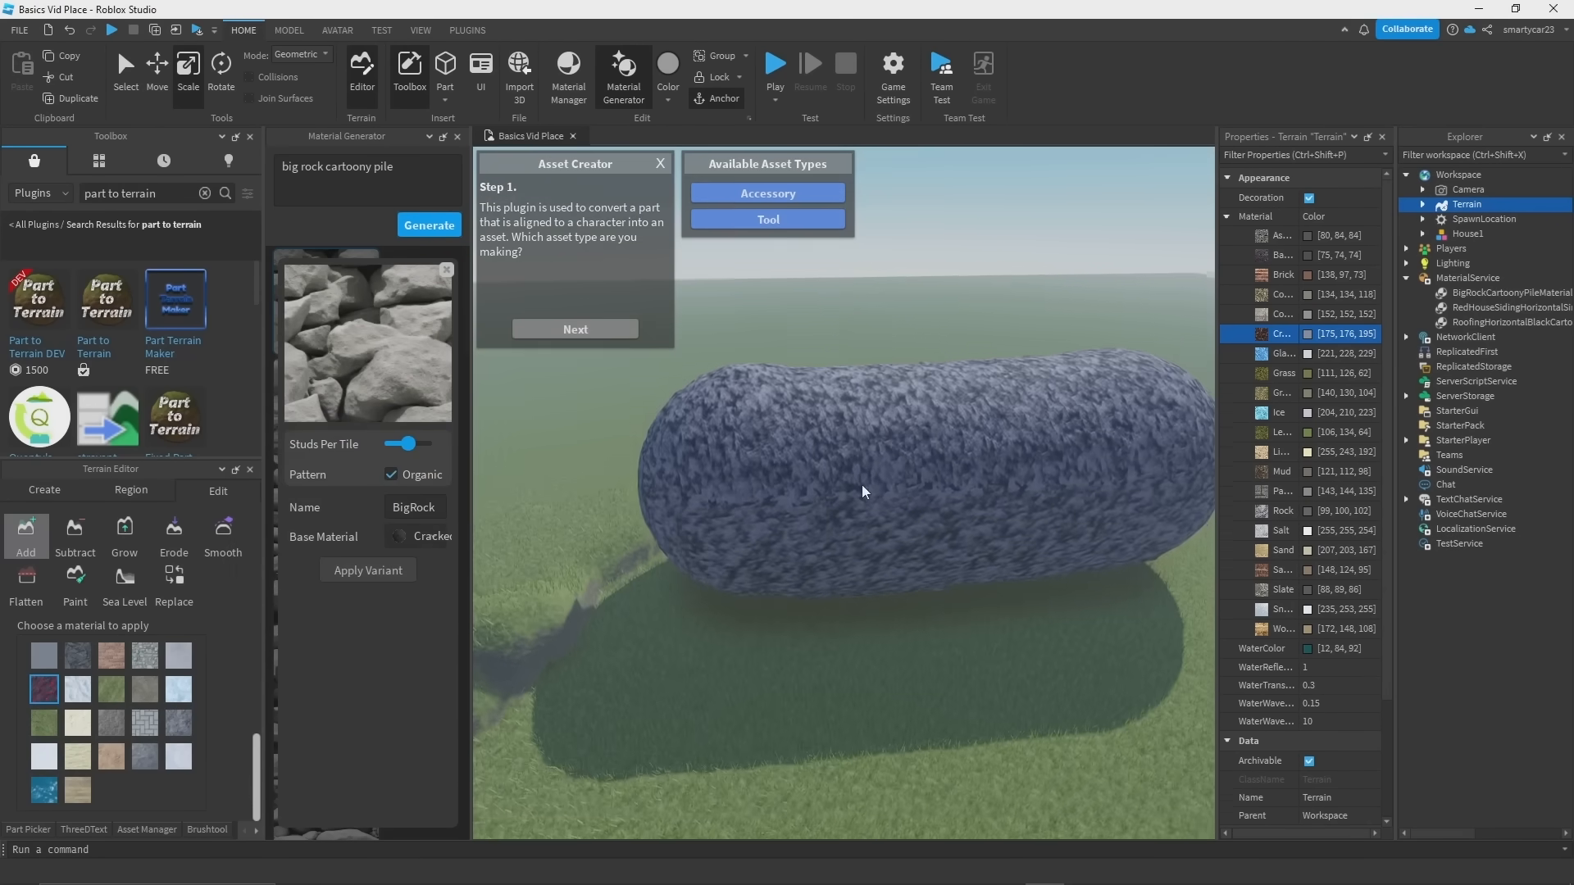
{"action": "key", "text": "a"}
{"action": "key", "text": "q"}
Step: Close the Asset Creator plugin window, the generated material preview and the Material Generator
{"action": "left_click", "coordinate": [659, 164]}
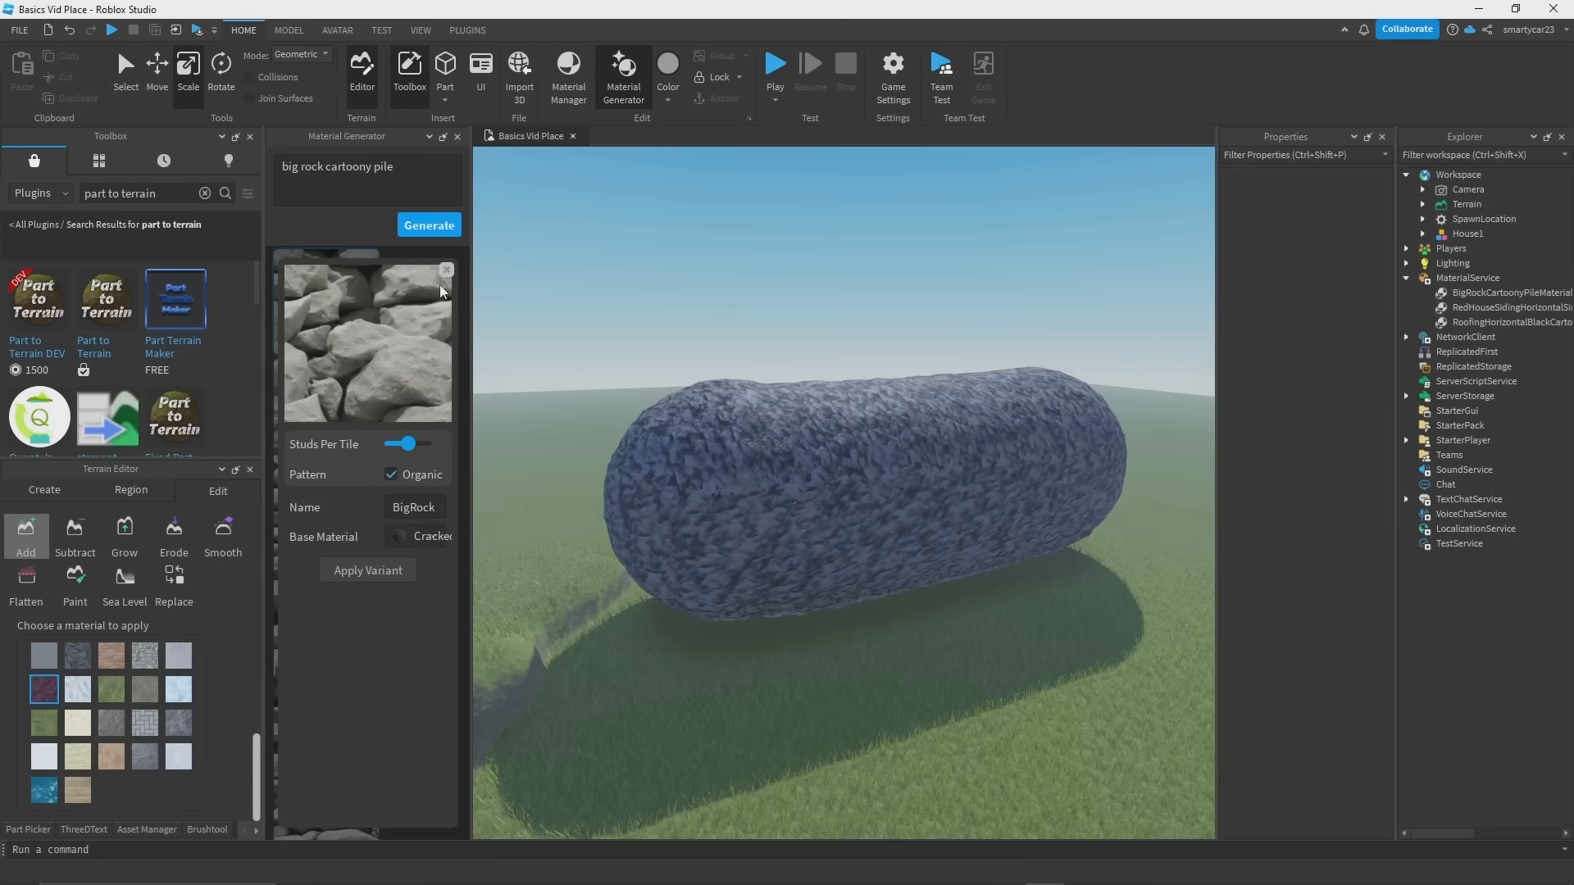
{"action": "left_click", "coordinate": [446, 270]}
{"action": "left_click", "coordinate": [459, 138]}
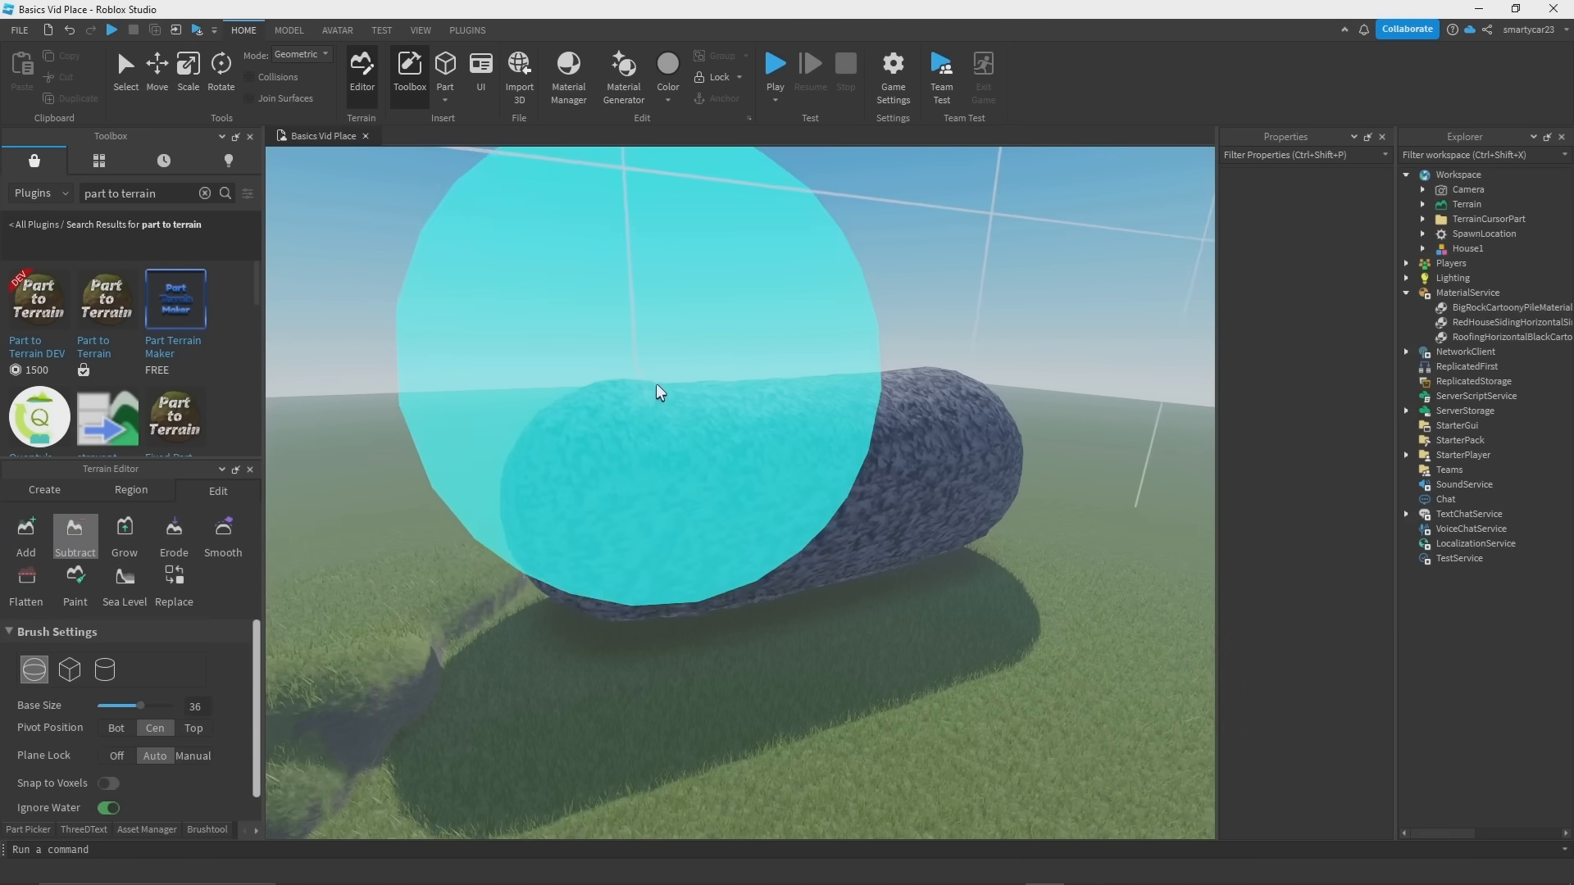
Step: Subtract the rock mound from the terrain with a size 36 sphere brush, clearing the remnants with a size 7 cube brush
{"action": "left_click", "coordinate": [656, 383]}
{"action": "left_click", "coordinate": [882, 460]}
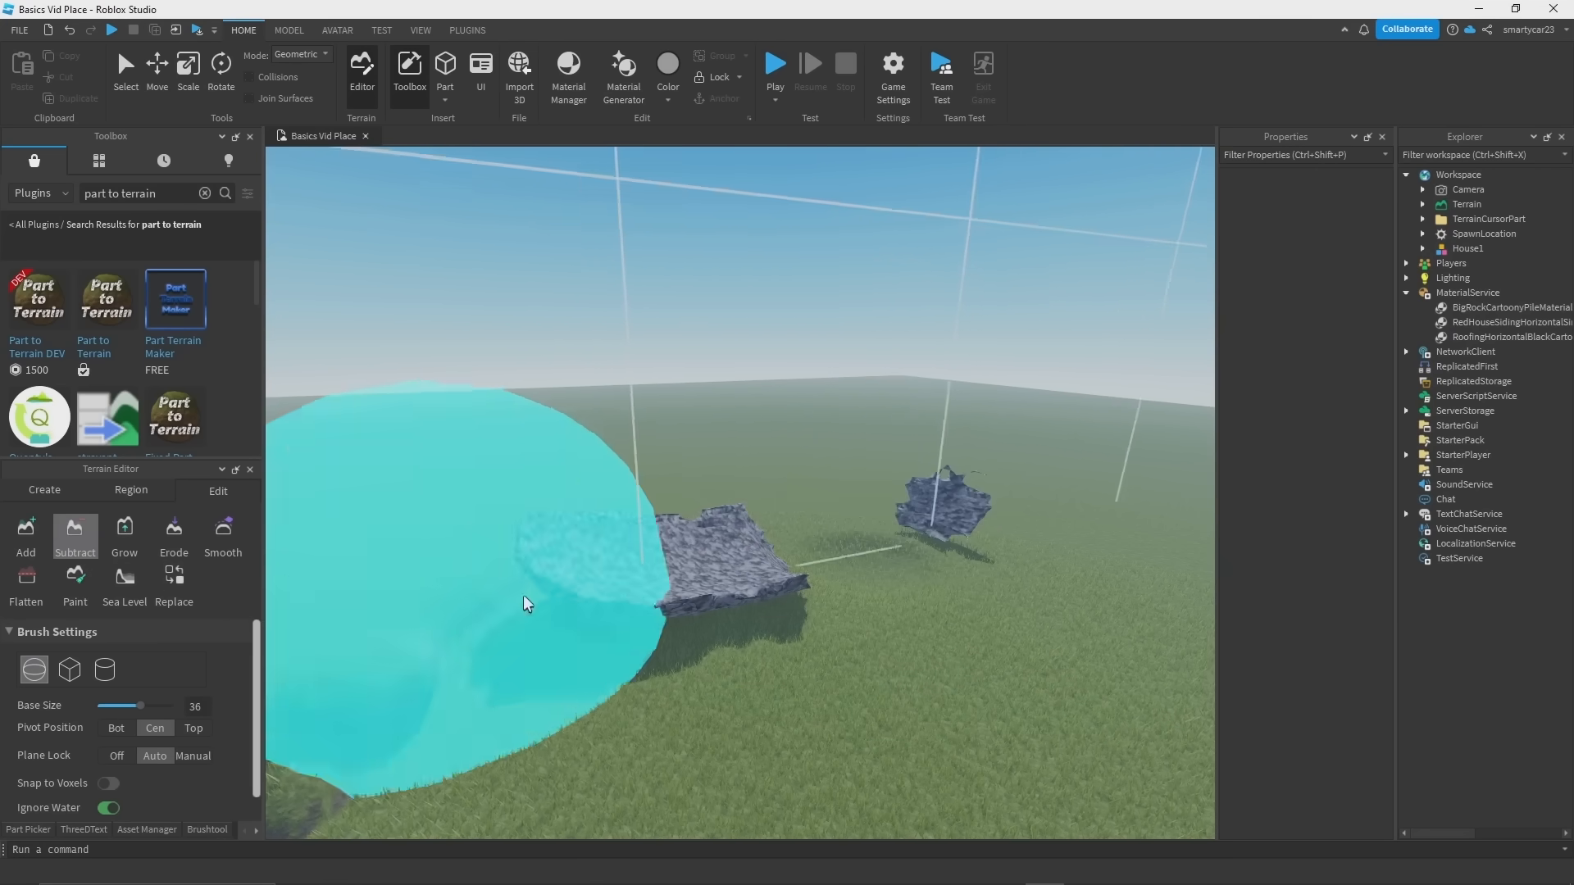
{"action": "key", "text": "w"}
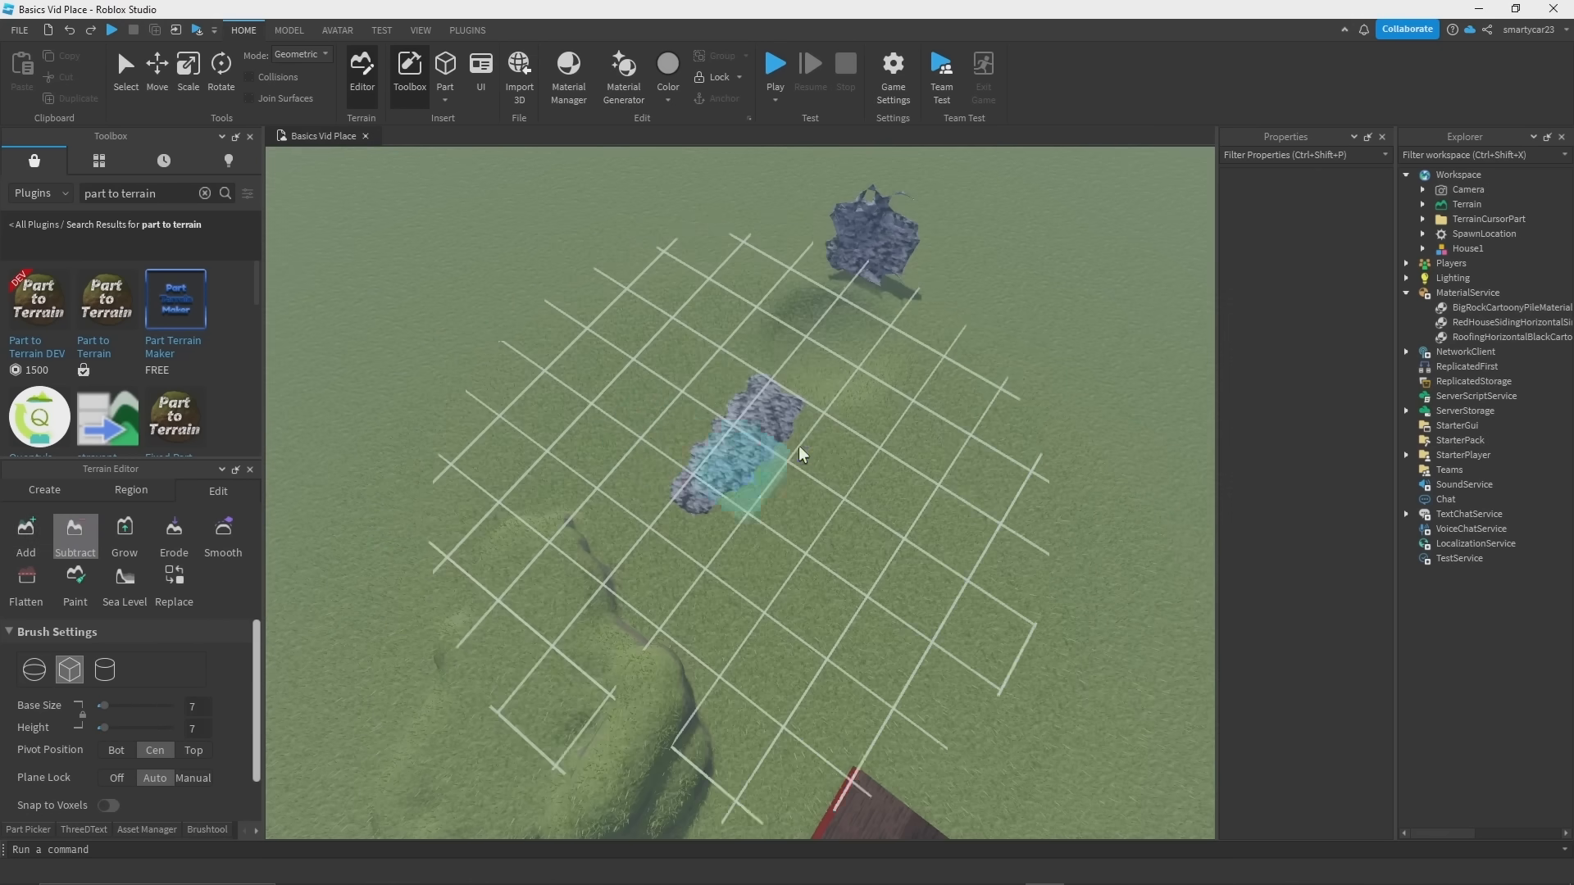
{"action": "key", "text": "w"}
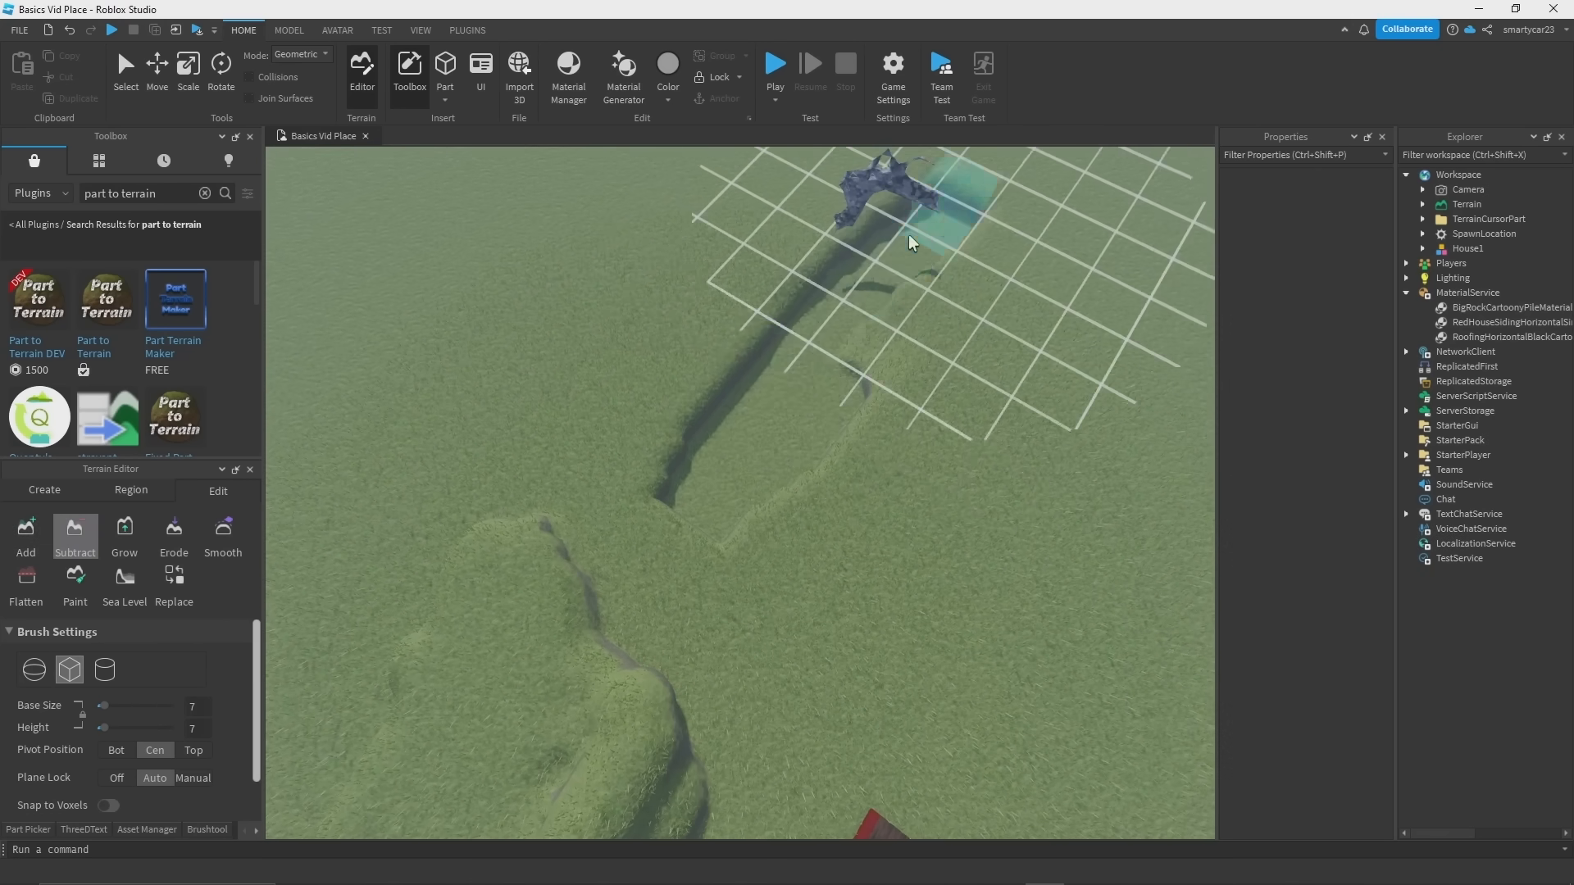
Step: Set the Grow brush to base size 15 and start filling the near end of the trench in the grass
{"action": "left_click", "coordinate": [115, 541]}
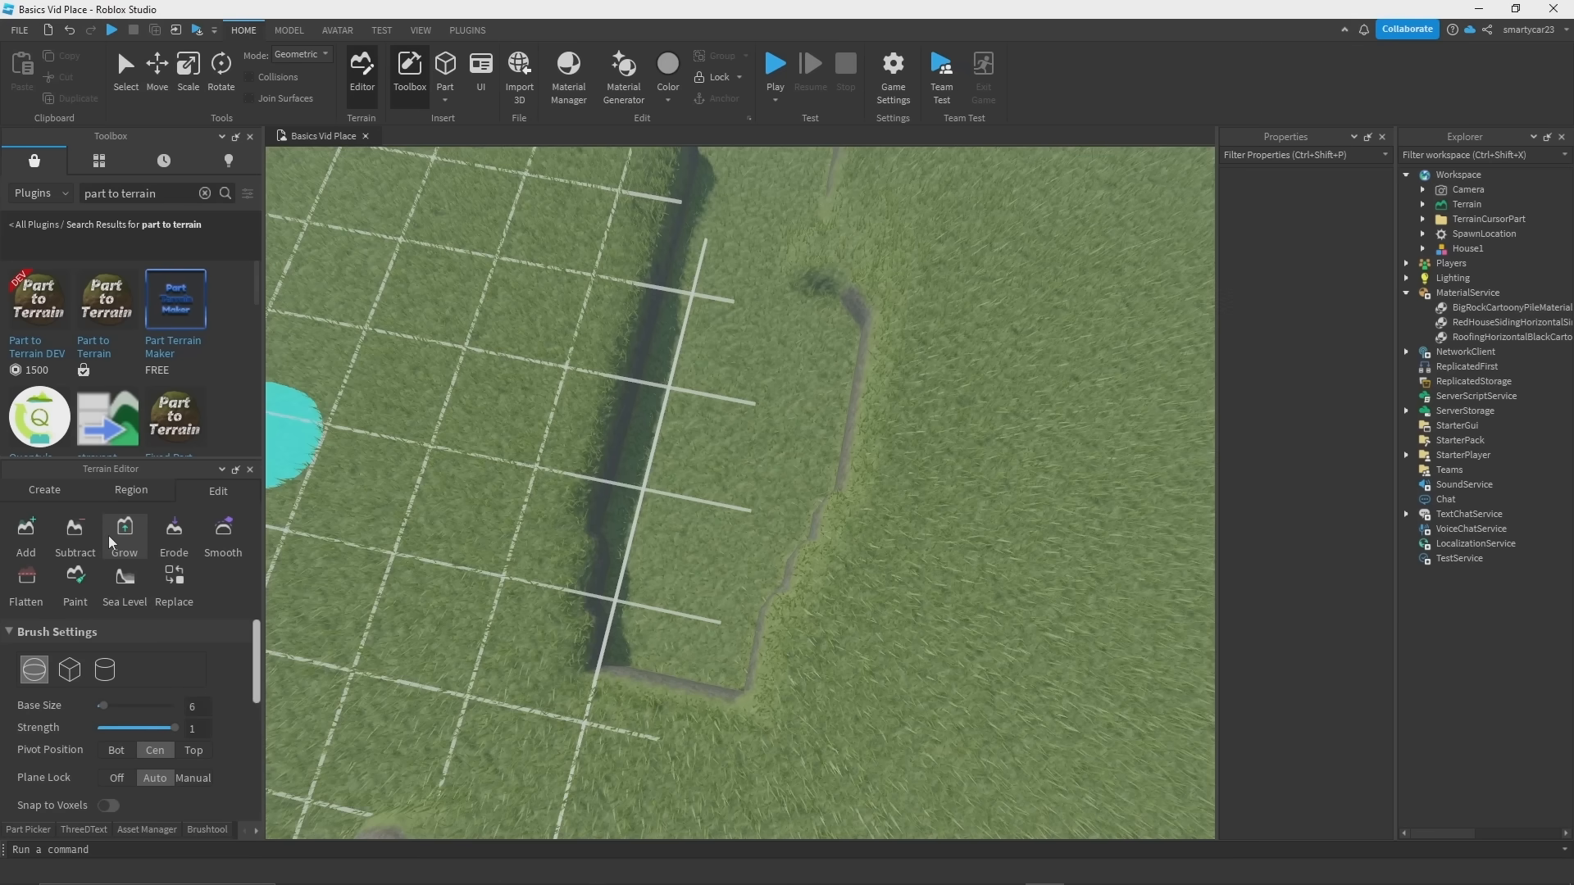
{"action": "key", "text": "w"}
{"action": "right_click_drag", "start_coordinate": [739, 521], "coordinate": [739, 521]}
{"action": "key", "text": "w"}
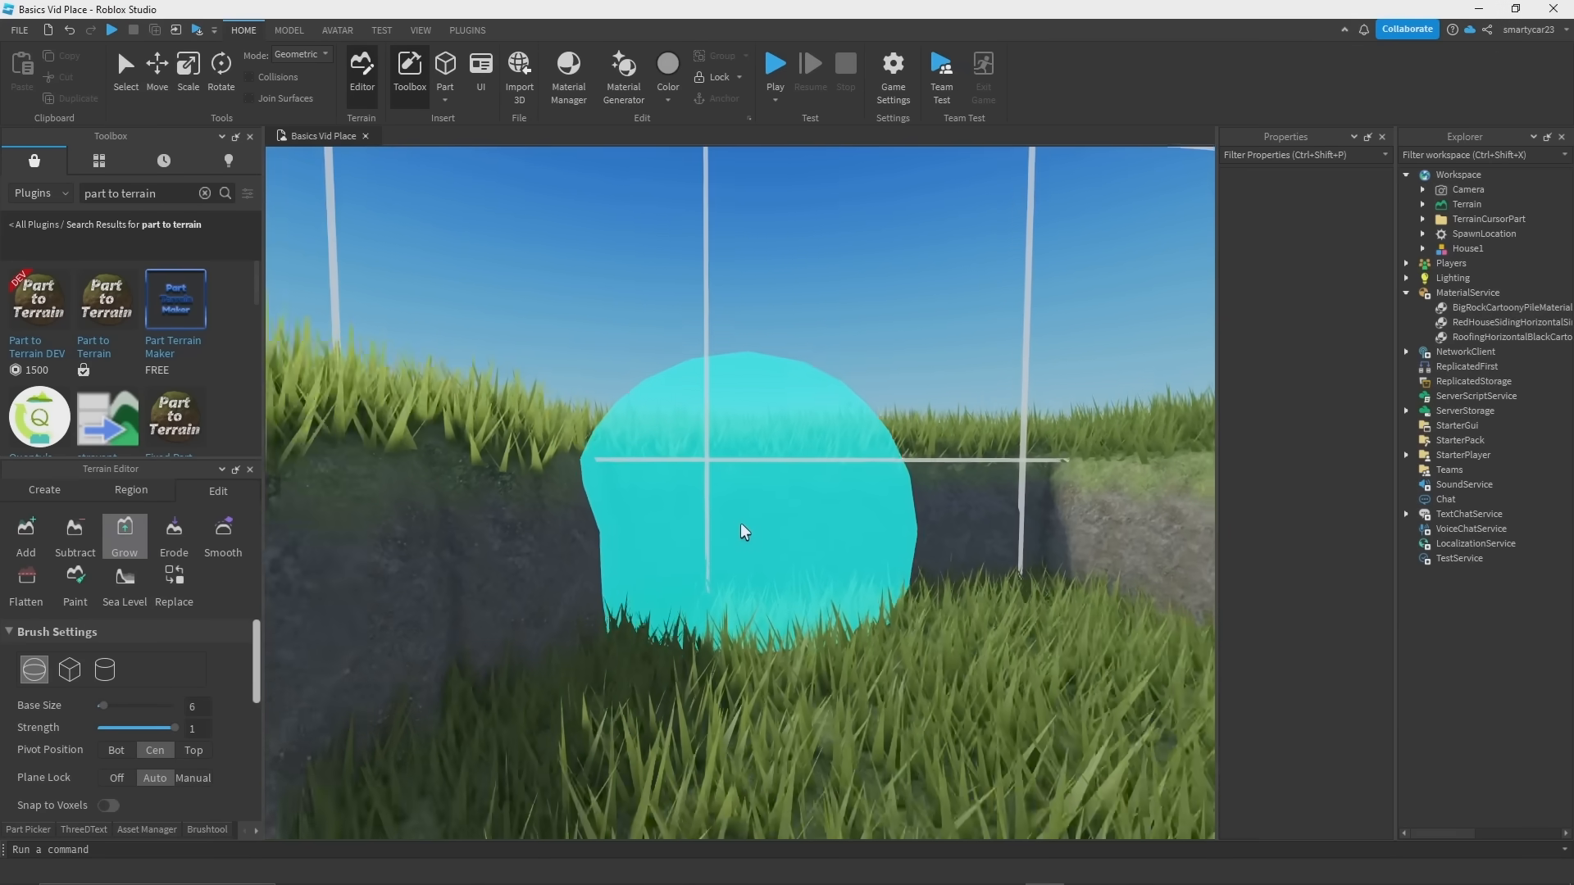
{"action": "key", "text": "s"}
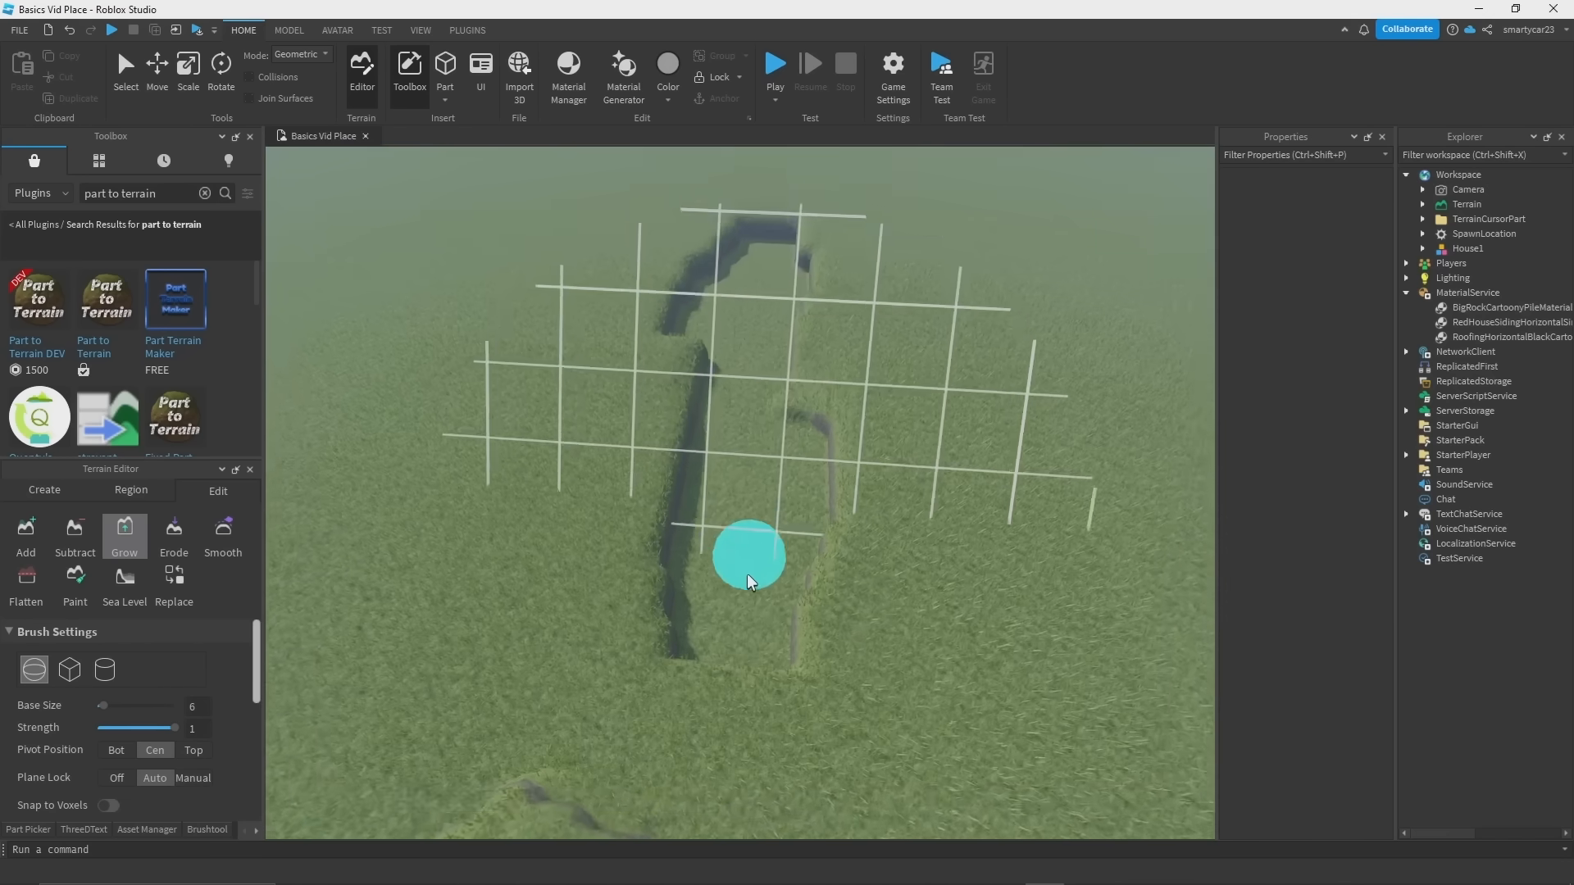
{"action": "key", "text": "w"}
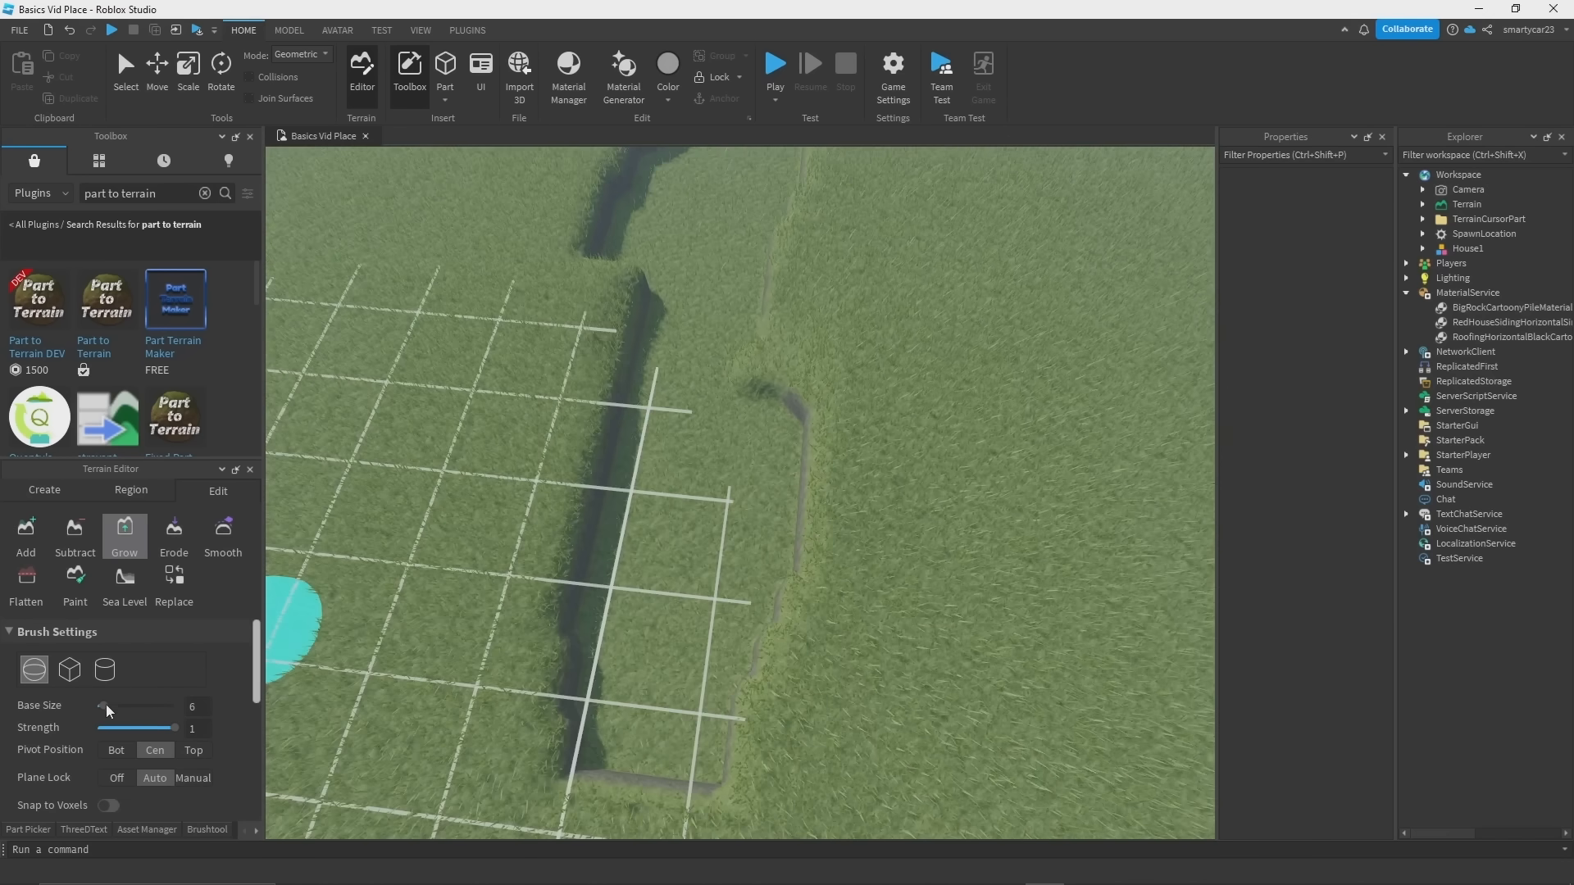
{"action": "left_click_drag", "start_coordinate": [106, 705], "coordinate": [115, 707]}
{"action": "scroll", "coordinate": [618, 642], "scroll_direction": "up", "scroll_amount": 3}
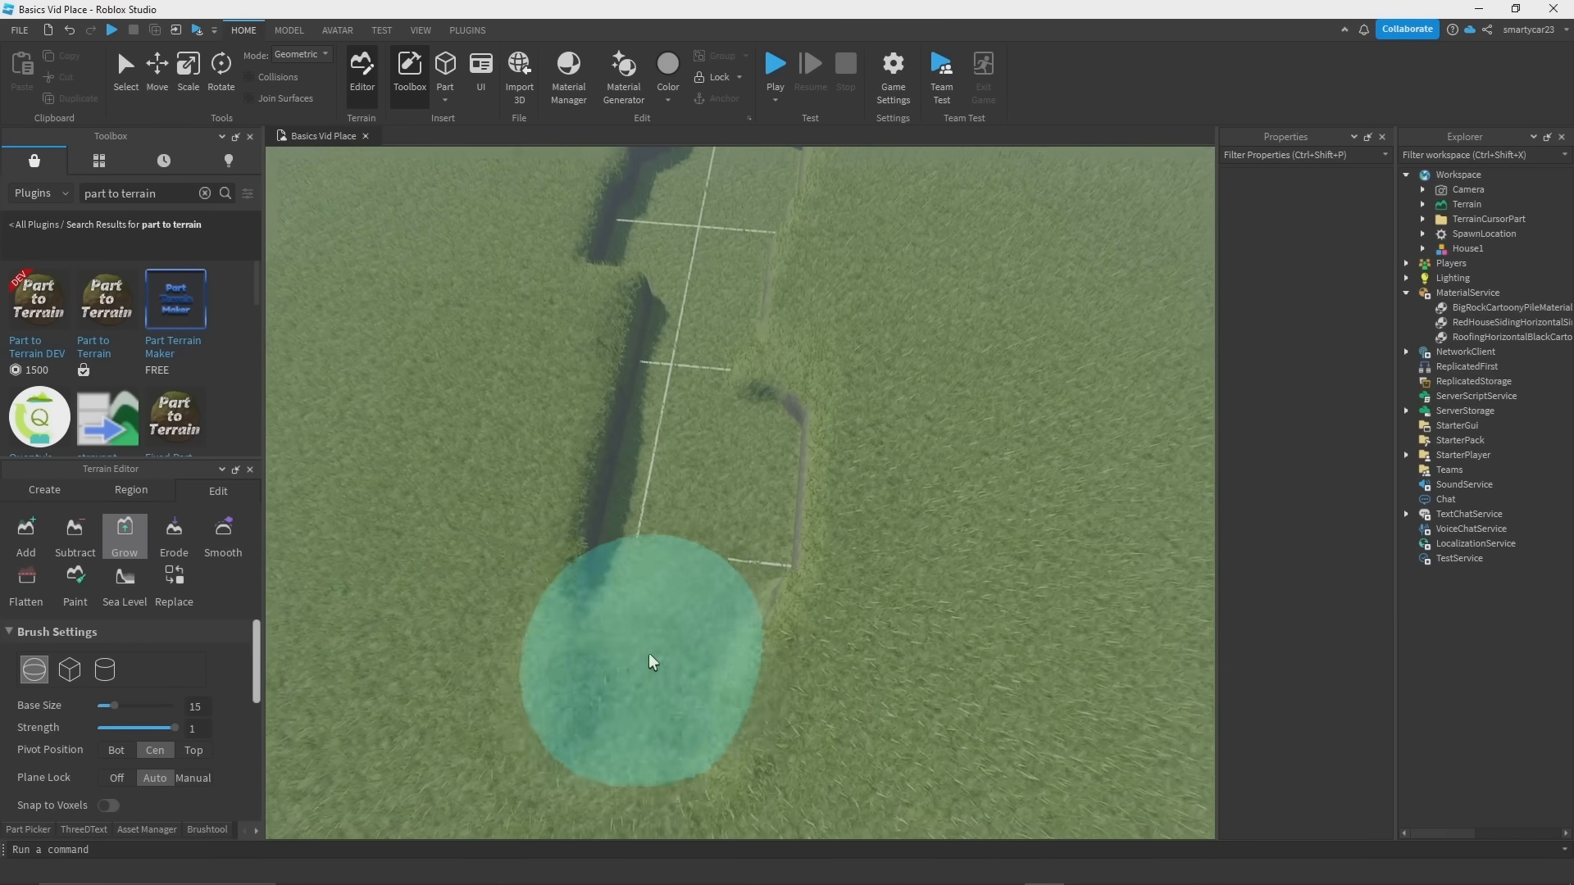
{"action": "key", "text": "e"}
{"action": "mouse_move", "coordinate": [648, 656]}
{"action": "left_mouse_down"}
{"action": "mouse_move", "coordinate": [743, 611]}
{"action": "mouse_move", "coordinate": [663, 722]}
{"action": "left_mouse_up"}
Step: Enlarge the Grow brush to base size 33 and raise the grass along the rest of the trench
{"action": "left_click_drag", "start_coordinate": [115, 706], "coordinate": [137, 707]}
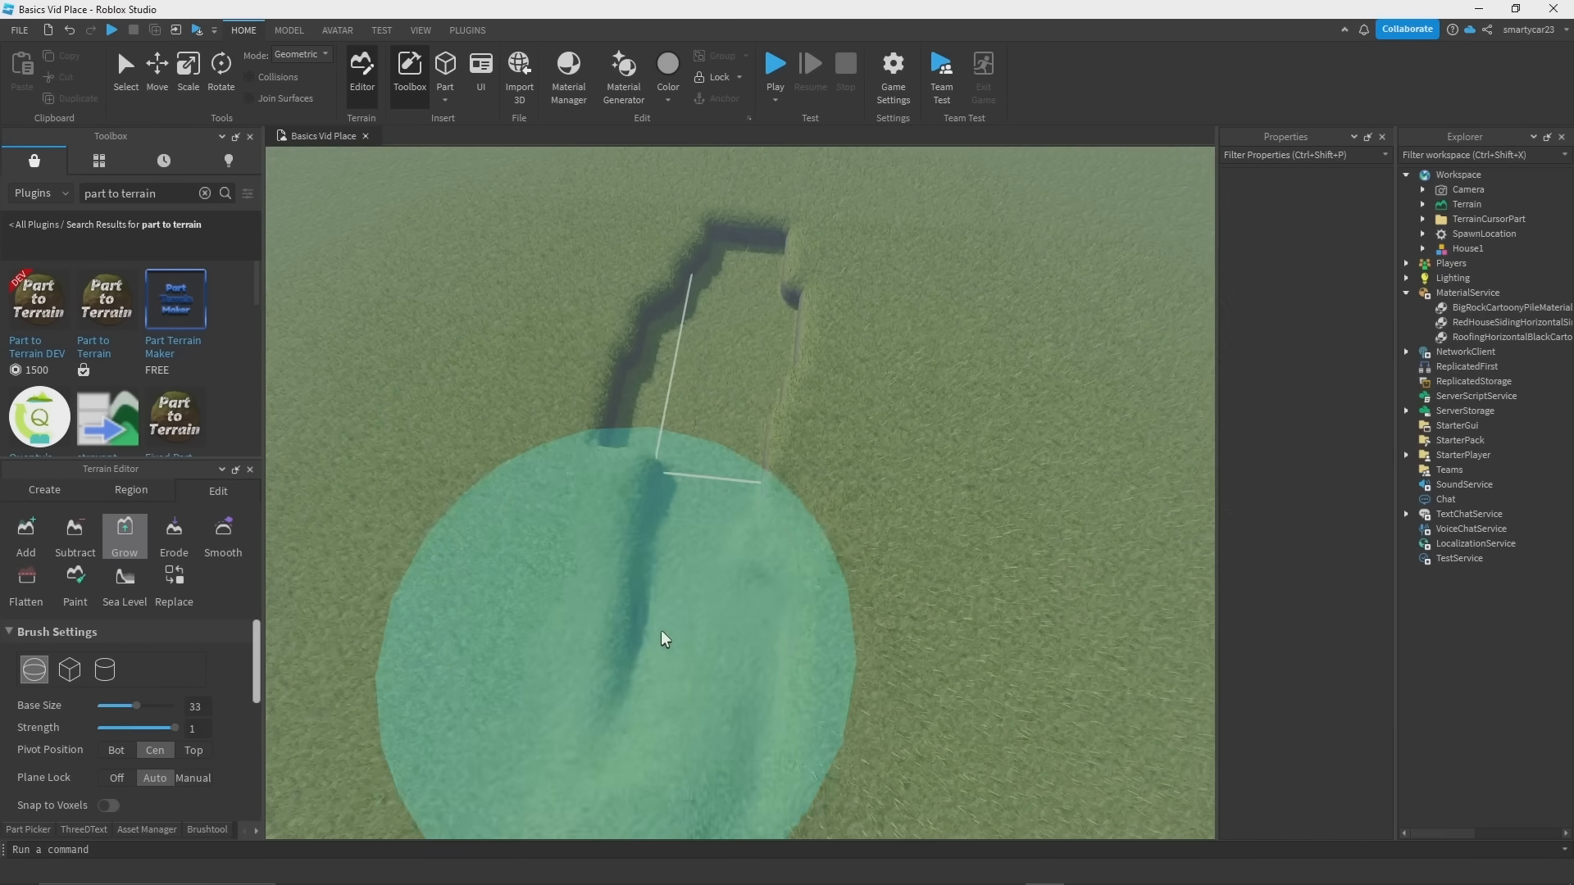
{"action": "mouse_move", "coordinate": [701, 587]}
{"action": "left_mouse_down"}
{"action": "mouse_move", "coordinate": [678, 444]}
{"action": "mouse_move", "coordinate": [720, 296]}
{"action": "mouse_move", "coordinate": [716, 382]}
{"action": "mouse_move", "coordinate": [691, 403]}
{"action": "left_mouse_up"}
{"action": "mouse_move", "coordinate": [689, 402]}
{"action": "right_mouse_down"}
{"action": "mouse_move", "coordinate": [642, 372]}
{"action": "mouse_move", "coordinate": [932, 266]}
{"action": "right_mouse_up"}
{"action": "scroll", "coordinate": [927, 266], "scroll_direction": "down", "scroll_amount": 2}
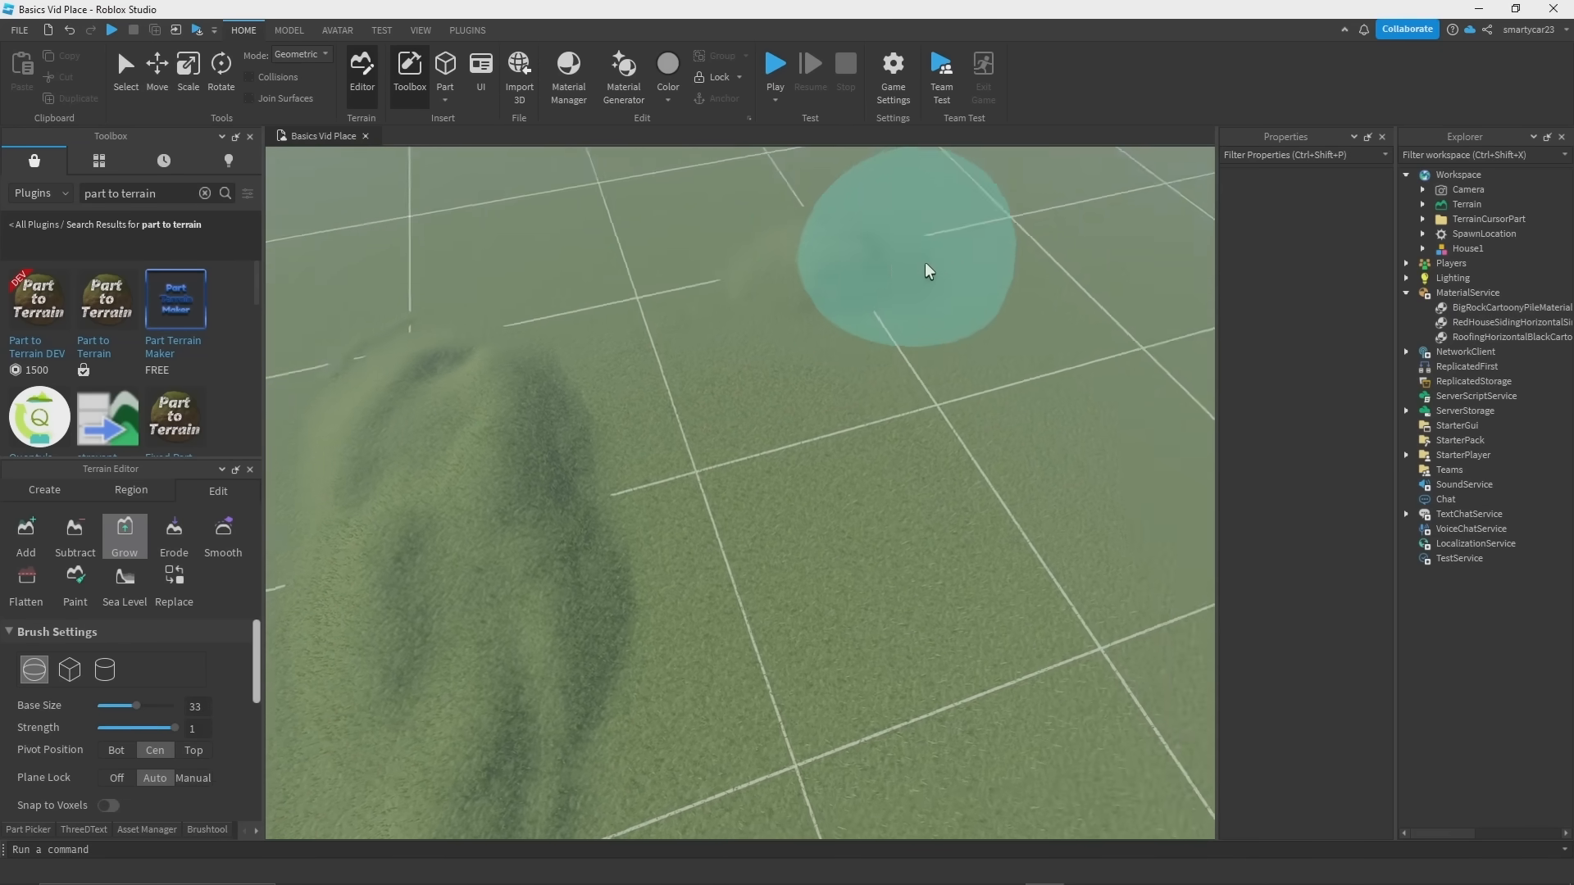
Step: Raise a large, steep grass hill in the open field beyond the house with the size 33 Grow brush
{"action": "left_click_drag", "start_coordinate": [926, 265], "coordinate": [817, 272]}
{"action": "scroll", "coordinate": [701, 250], "scroll_direction": "down", "scroll_amount": 4}
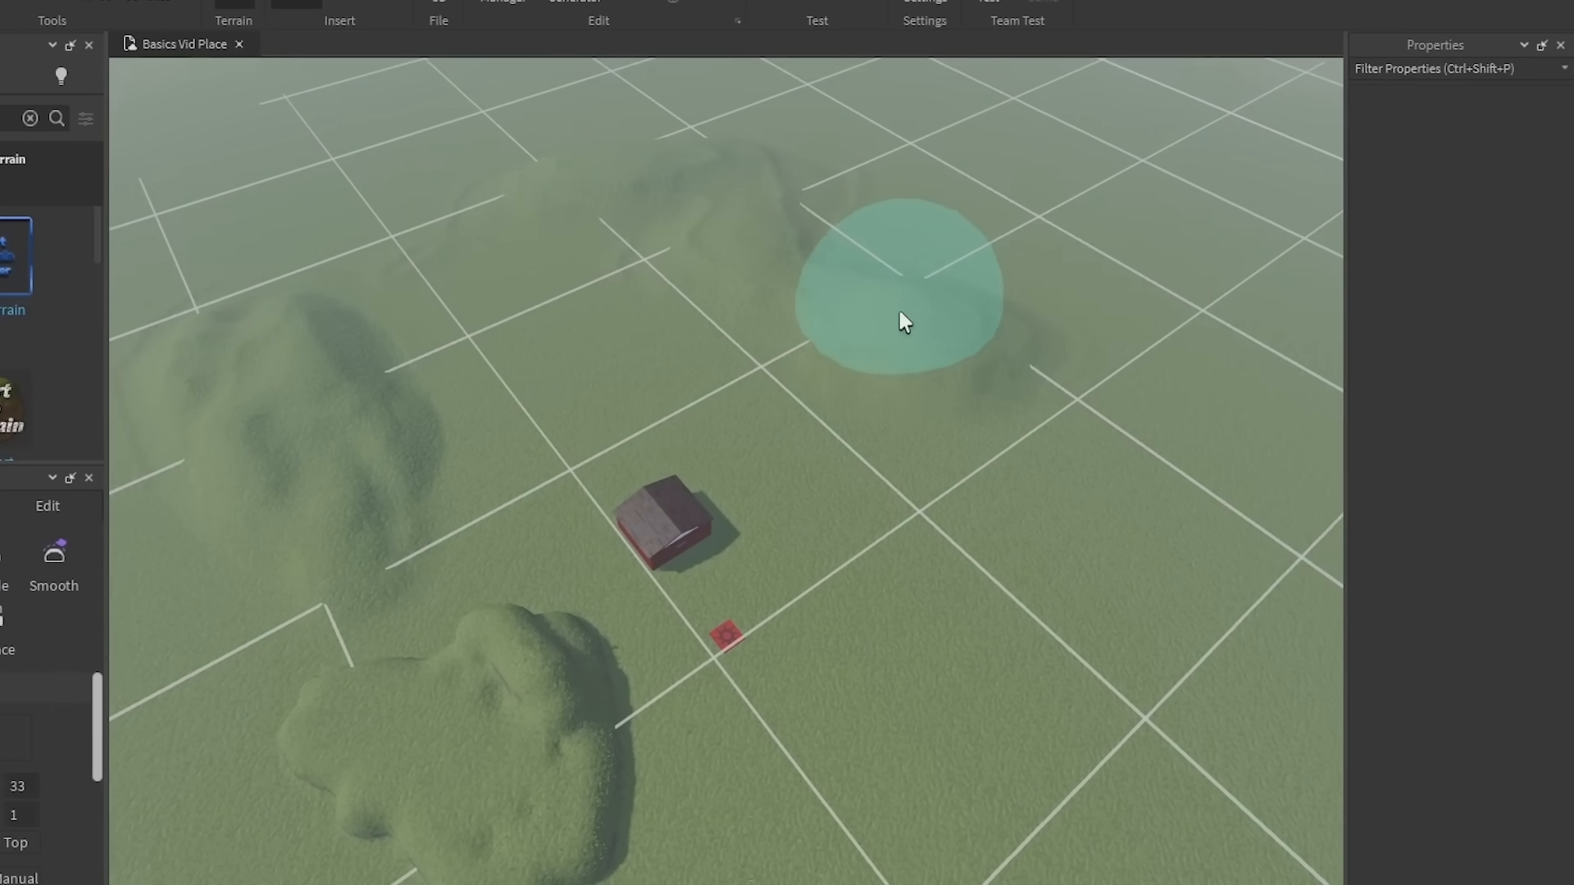
{"action": "mouse_move", "coordinate": [940, 321]}
{"action": "left_mouse_down"}
{"action": "mouse_move", "coordinate": [920, 295]}
{"action": "mouse_move", "coordinate": [1000, 312]}
{"action": "mouse_move", "coordinate": [725, 244]}
{"action": "left_mouse_up"}
{"action": "key", "text": "d"}
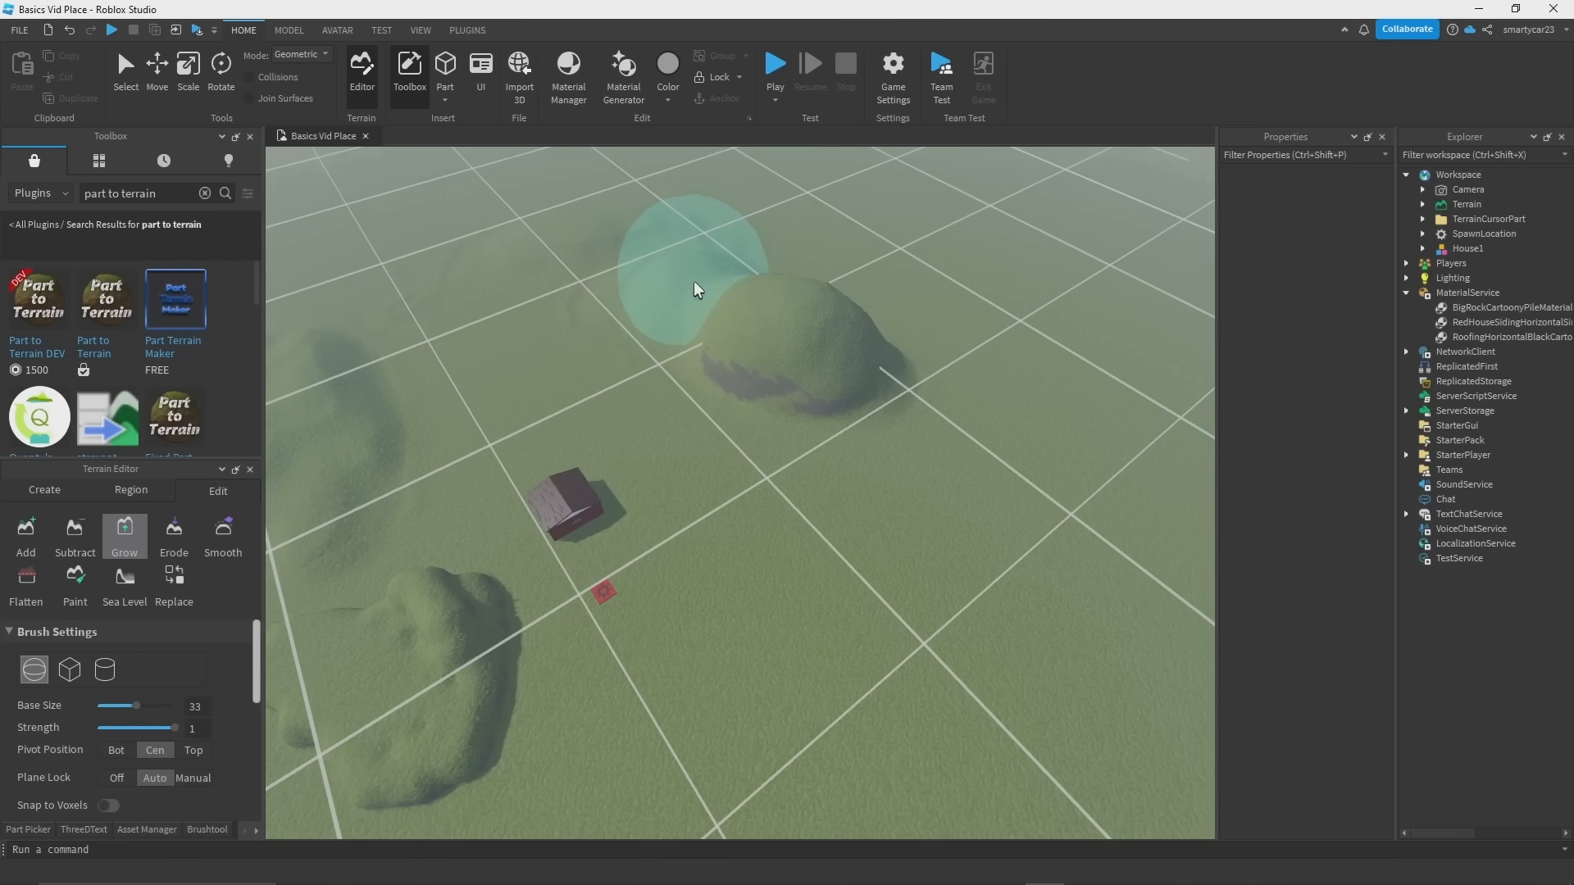
{"action": "scroll", "coordinate": [687, 345], "scroll_direction": "up", "scroll_amount": 5}
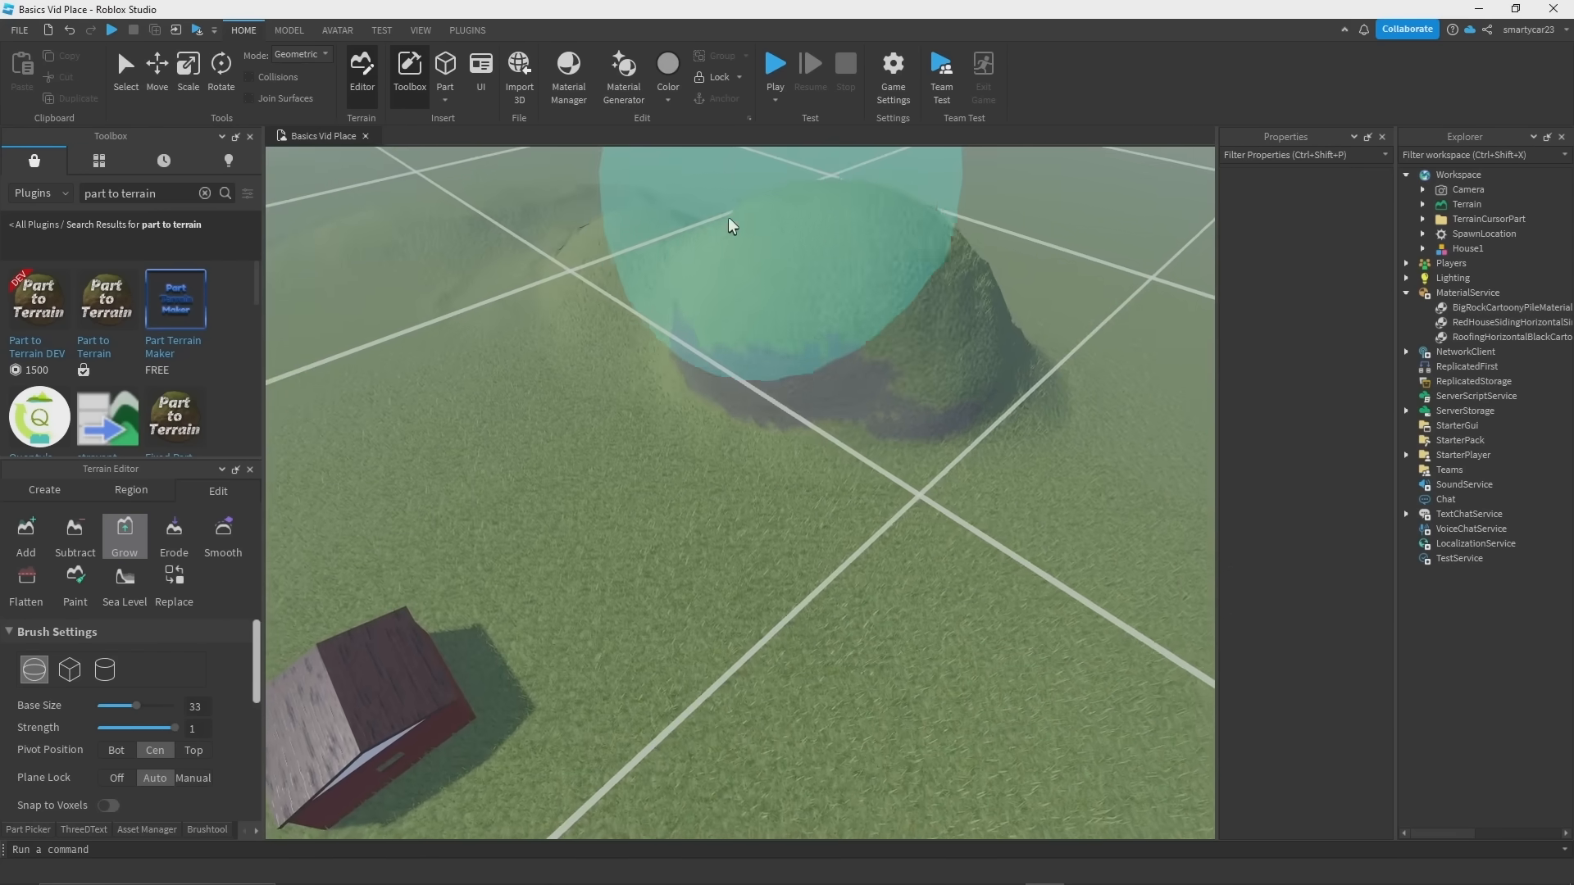
{"action": "scroll", "coordinate": [728, 221], "scroll_direction": "down", "scroll_amount": 6}
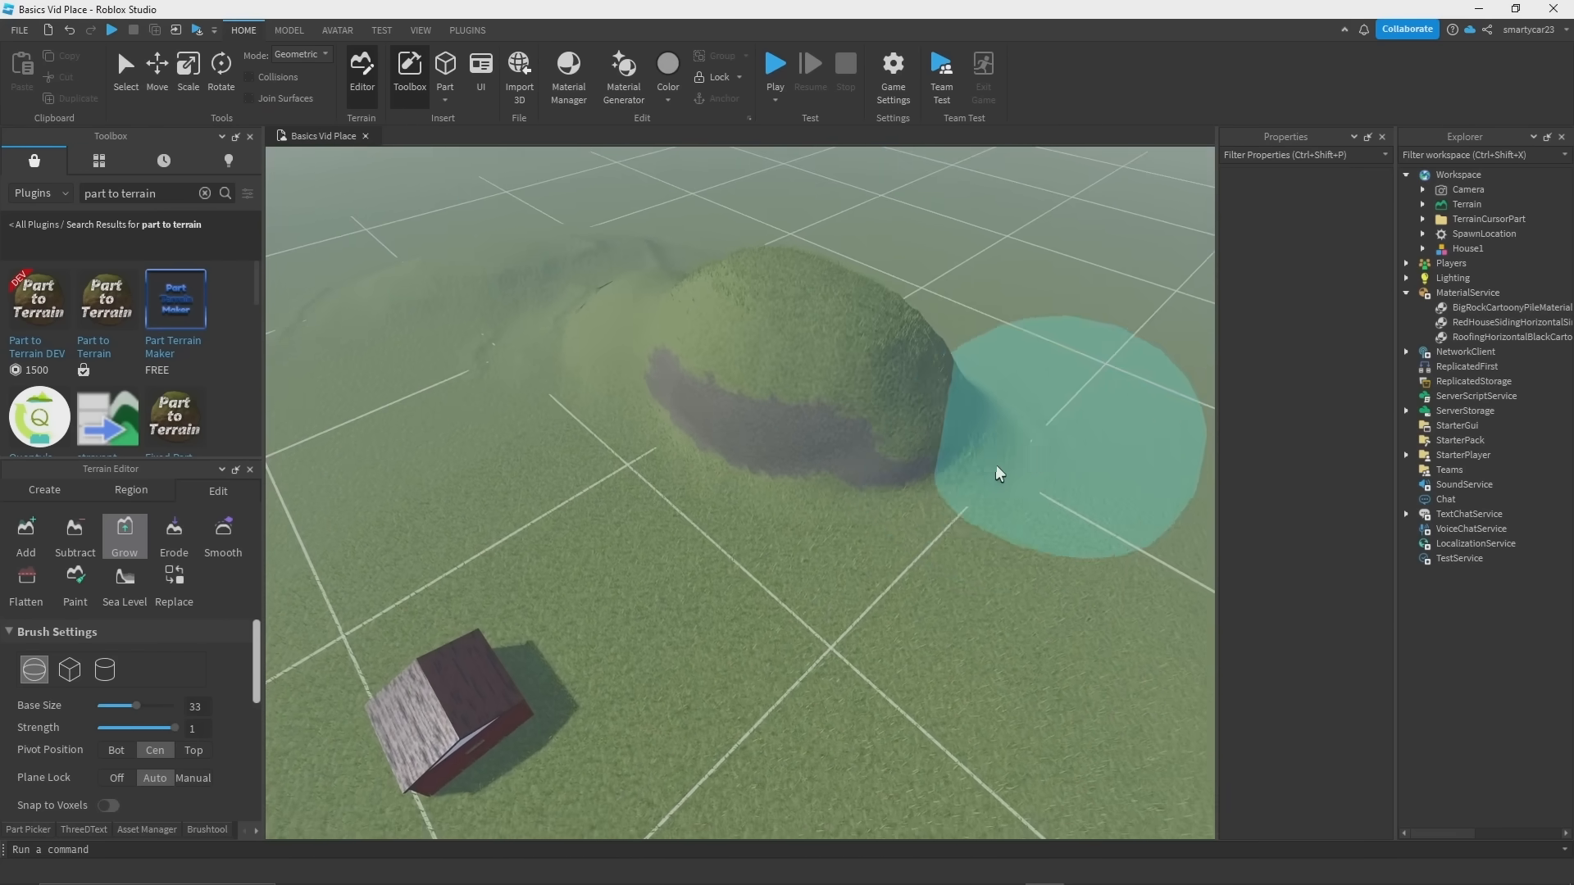
{"action": "scroll", "coordinate": [995, 464], "scroll_direction": "down", "scroll_amount": 1}
{"action": "left_click_drag", "start_coordinate": [995, 464], "coordinate": [873, 358]}
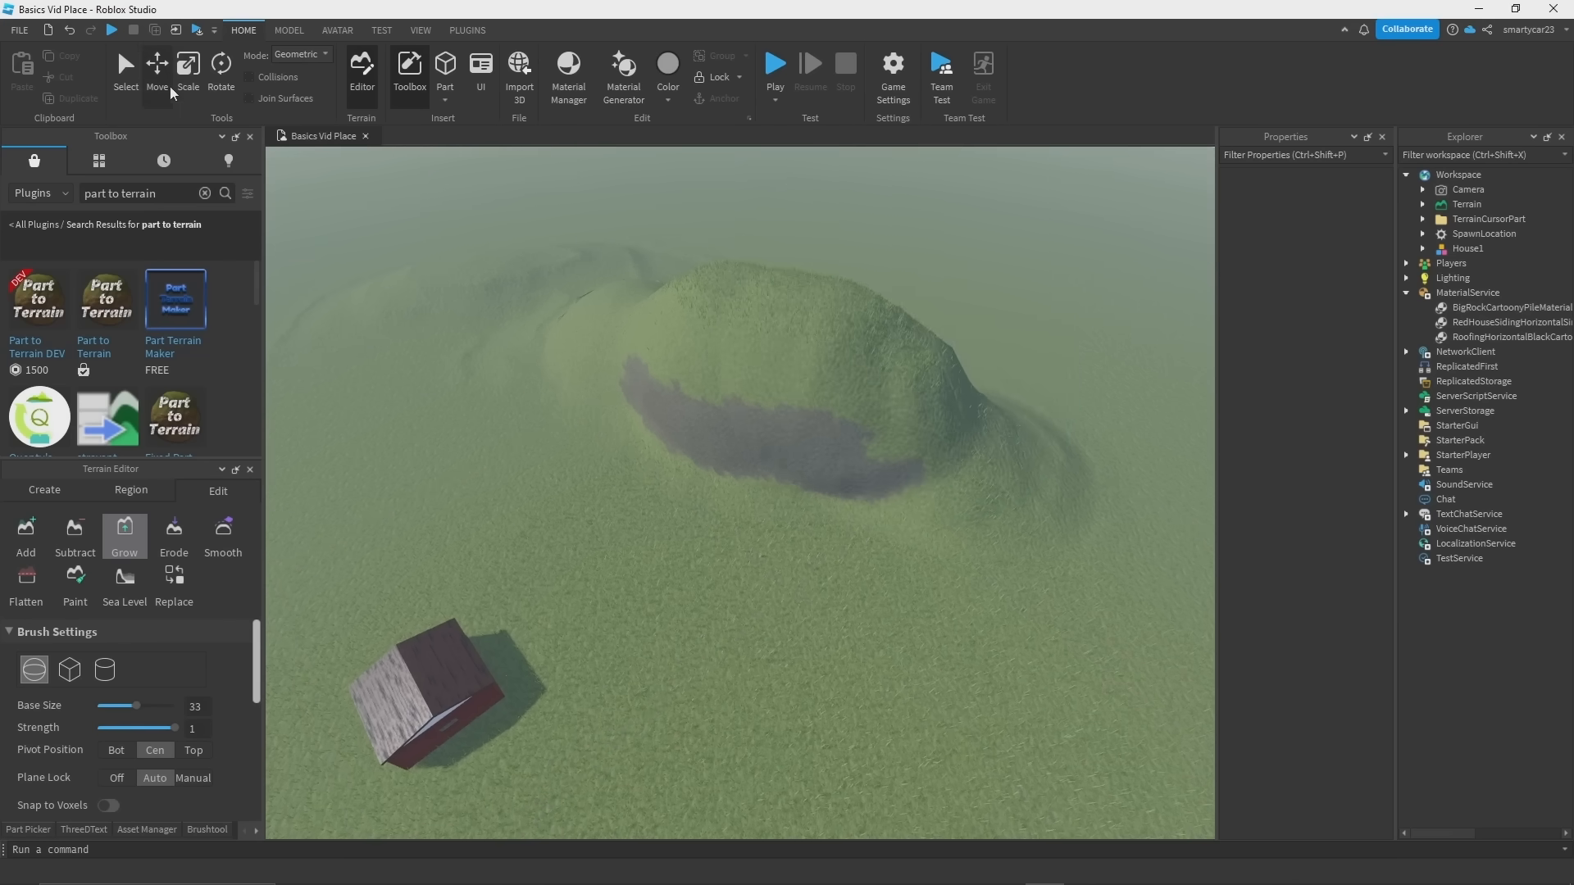
Step: Paint Cracked Lava with a size 5 sphere brush over part of the new hill's steep face
{"action": "scroll", "coordinate": [405, 436], "scroll_direction": "up", "scroll_amount": 4}
{"action": "left_click", "coordinate": [75, 584]}
{"action": "right_click_drag", "start_coordinate": [418, 525], "coordinate": [673, 477]}
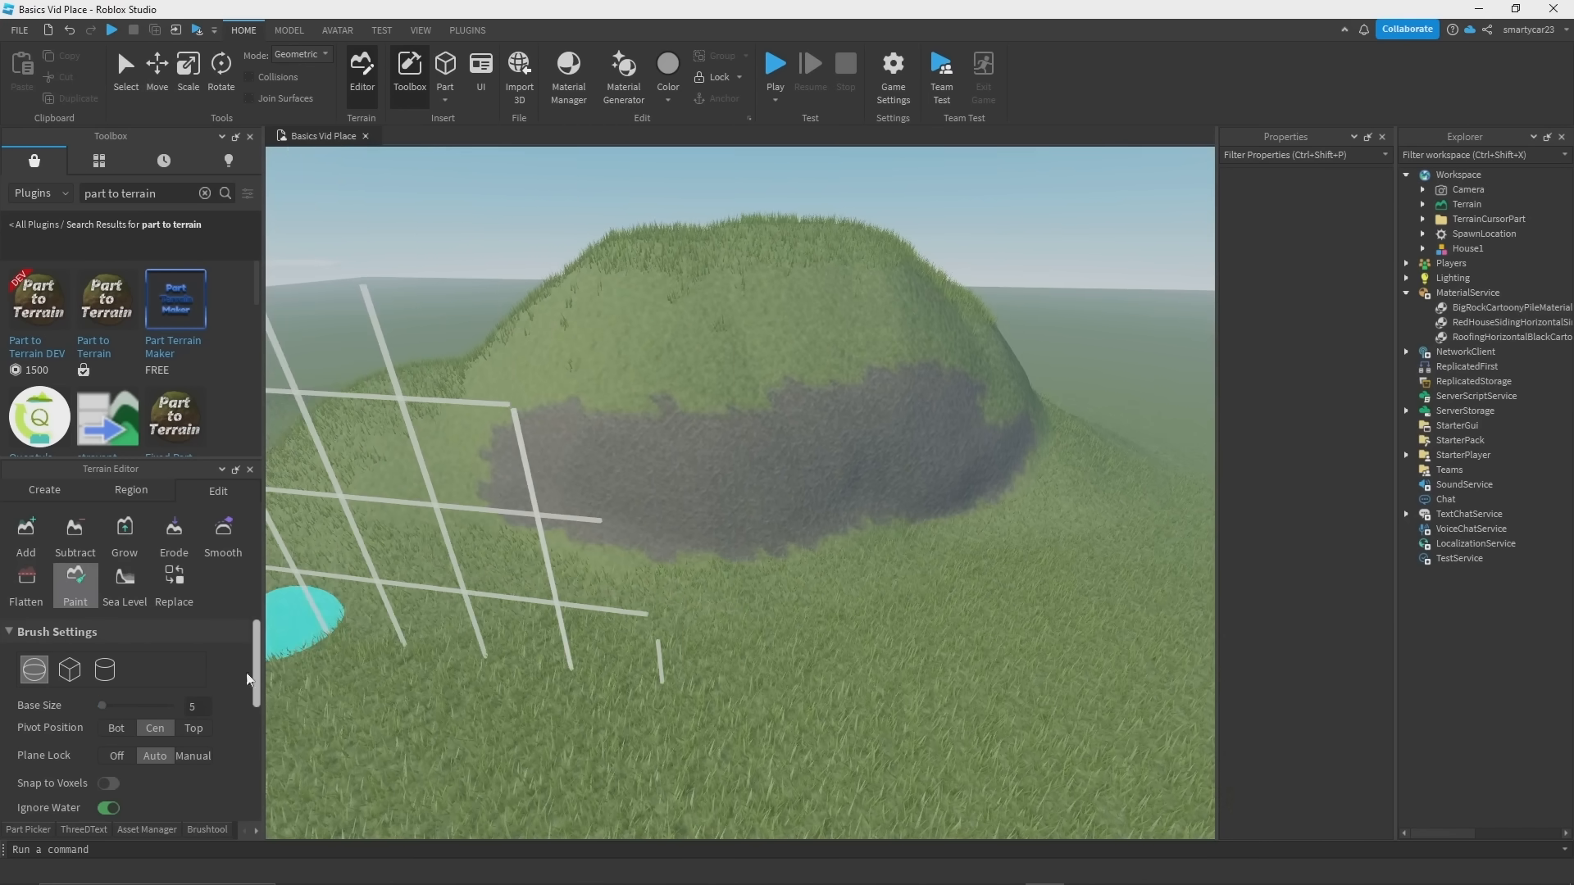
{"action": "scroll", "coordinate": [123, 721], "scroll_direction": "down", "scroll_amount": 4}
{"action": "scroll", "coordinate": [133, 733], "scroll_direction": "down", "scroll_amount": 3}
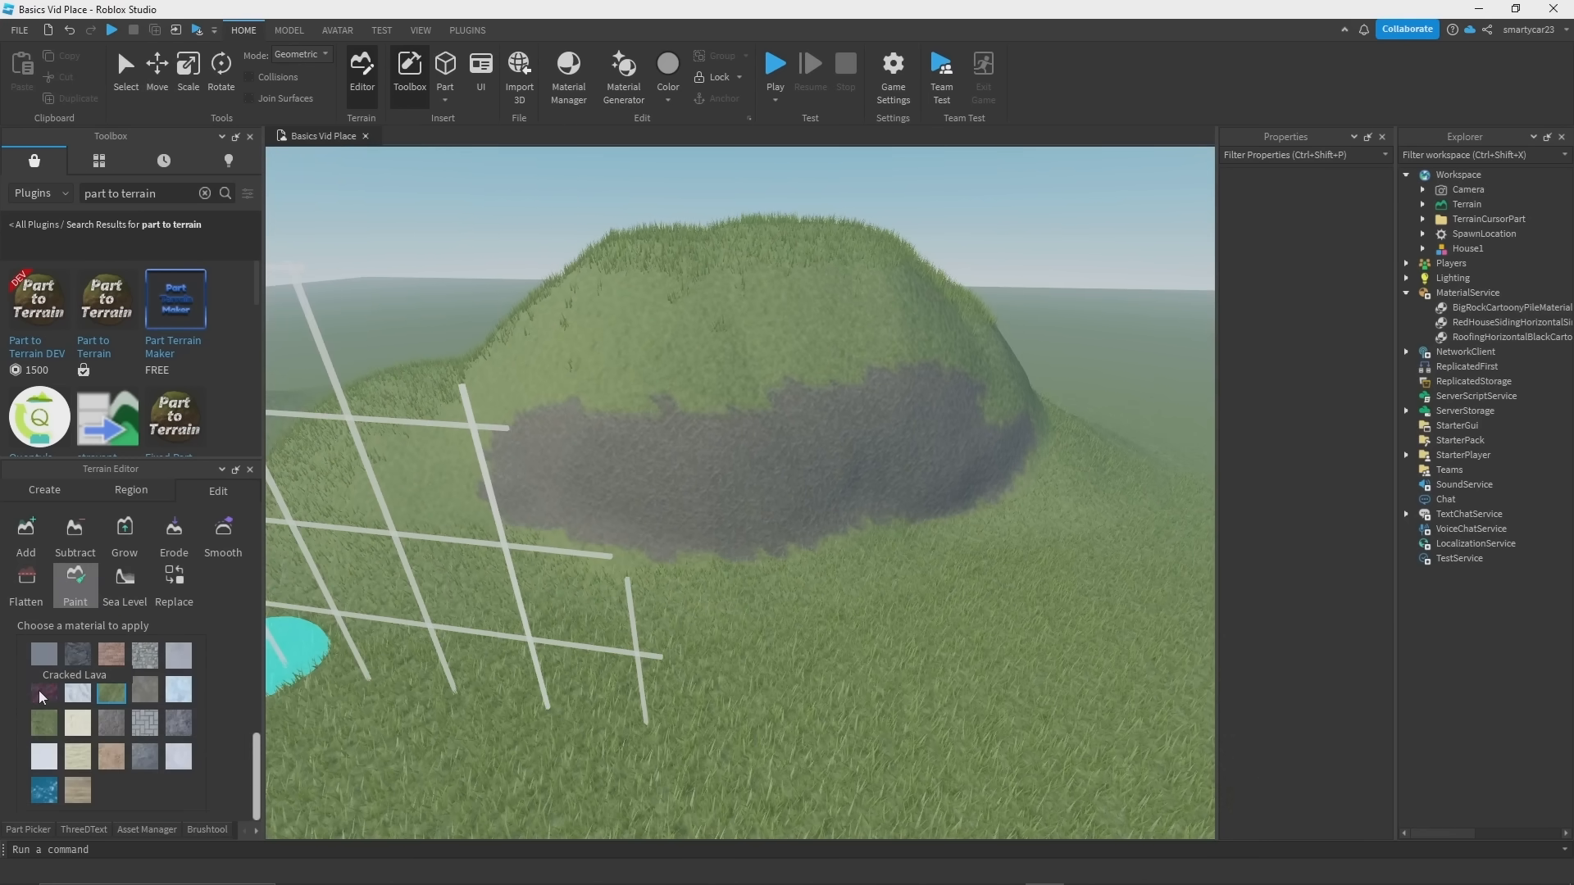
{"action": "left_click", "coordinate": [41, 688]}
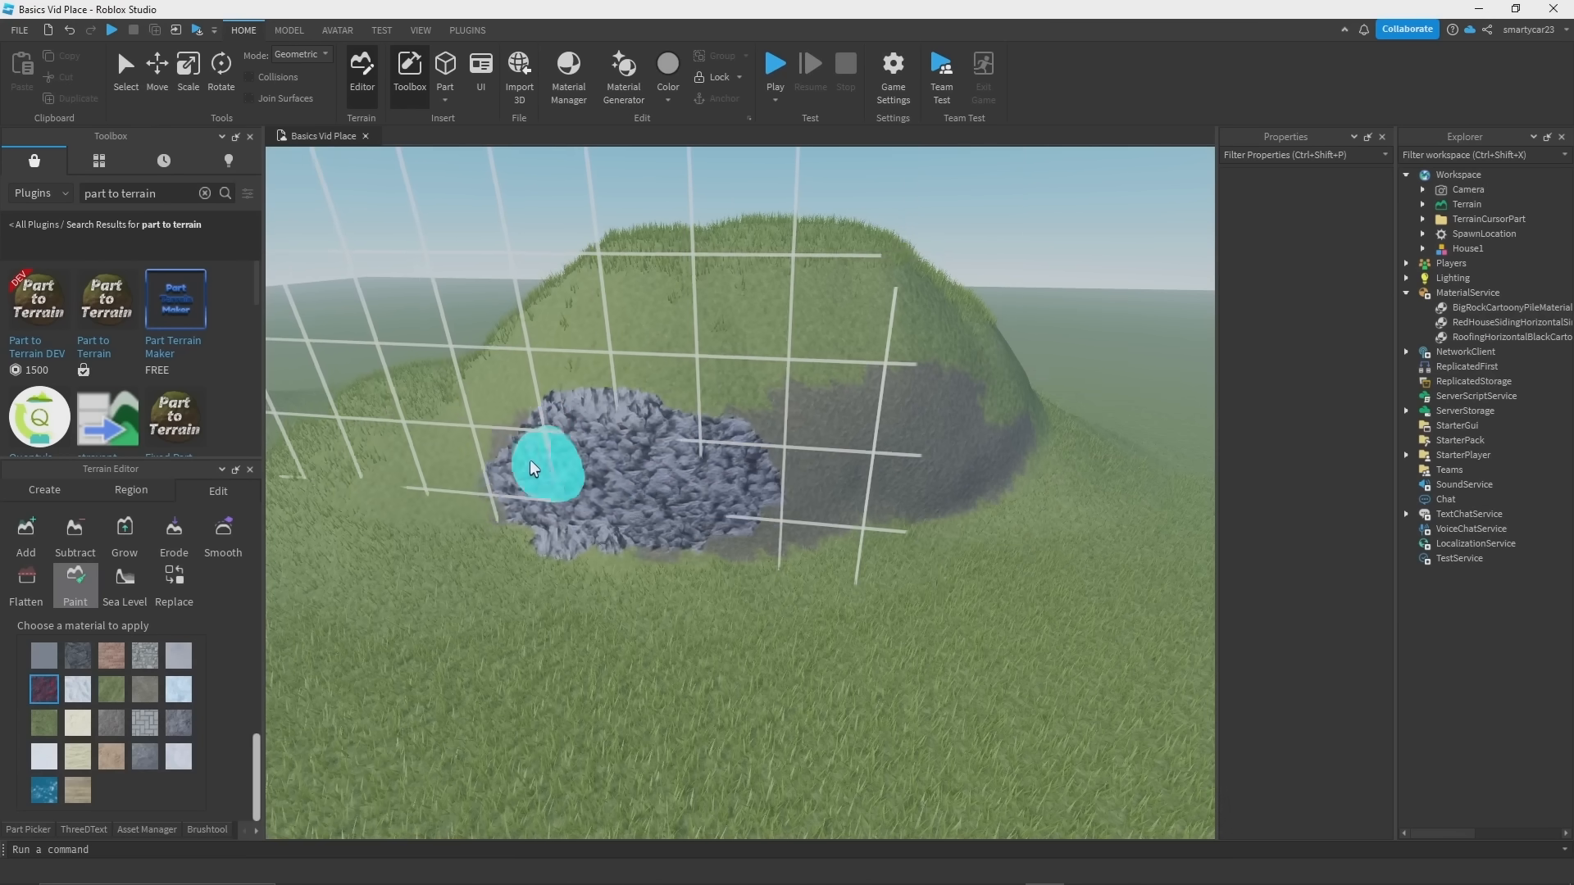
{"action": "scroll", "coordinate": [492, 451], "scroll_direction": "up", "scroll_amount": 3}
{"action": "mouse_move", "coordinate": [529, 461]}
{"action": "left_mouse_down"}
{"action": "mouse_move", "coordinate": [464, 441]}
{"action": "mouse_move", "coordinate": [574, 461]}
{"action": "mouse_move", "coordinate": [706, 436]}
{"action": "mouse_move", "coordinate": [872, 317]}
{"action": "mouse_move", "coordinate": [863, 473]}
{"action": "mouse_move", "coordinate": [706, 539]}
{"action": "mouse_move", "coordinate": [809, 430]}
{"action": "mouse_move", "coordinate": [658, 475]}
{"action": "mouse_move", "coordinate": [794, 429]}
{"action": "left_mouse_up"}
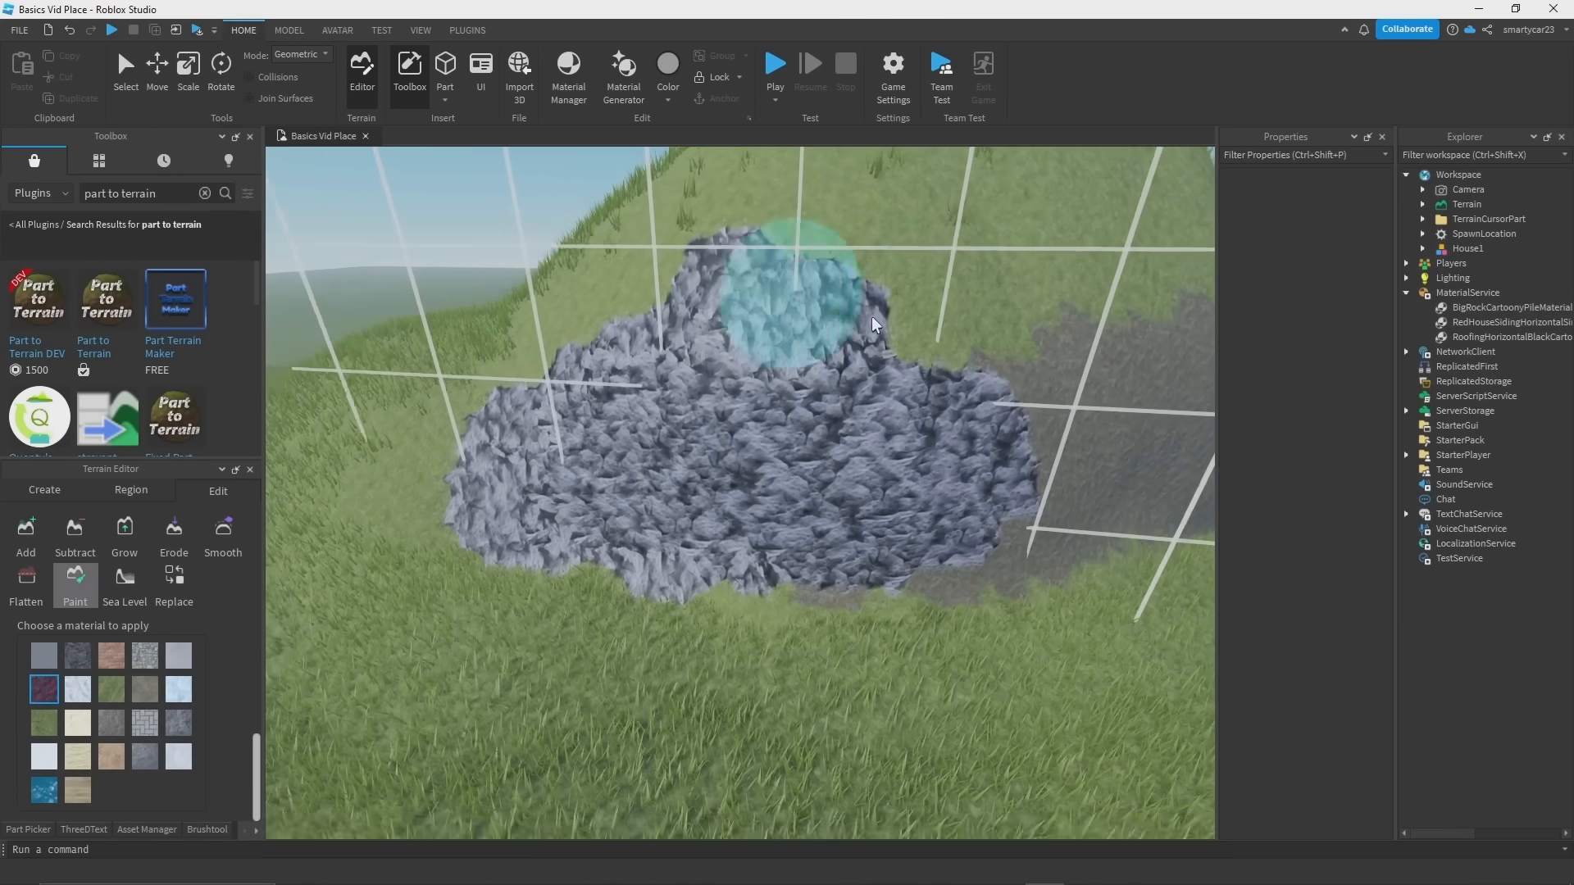
{"action": "key", "text": "d"}
{"action": "left_click_drag", "start_coordinate": [766, 227], "coordinate": [727, 362]}
{"action": "key", "text": "d"}
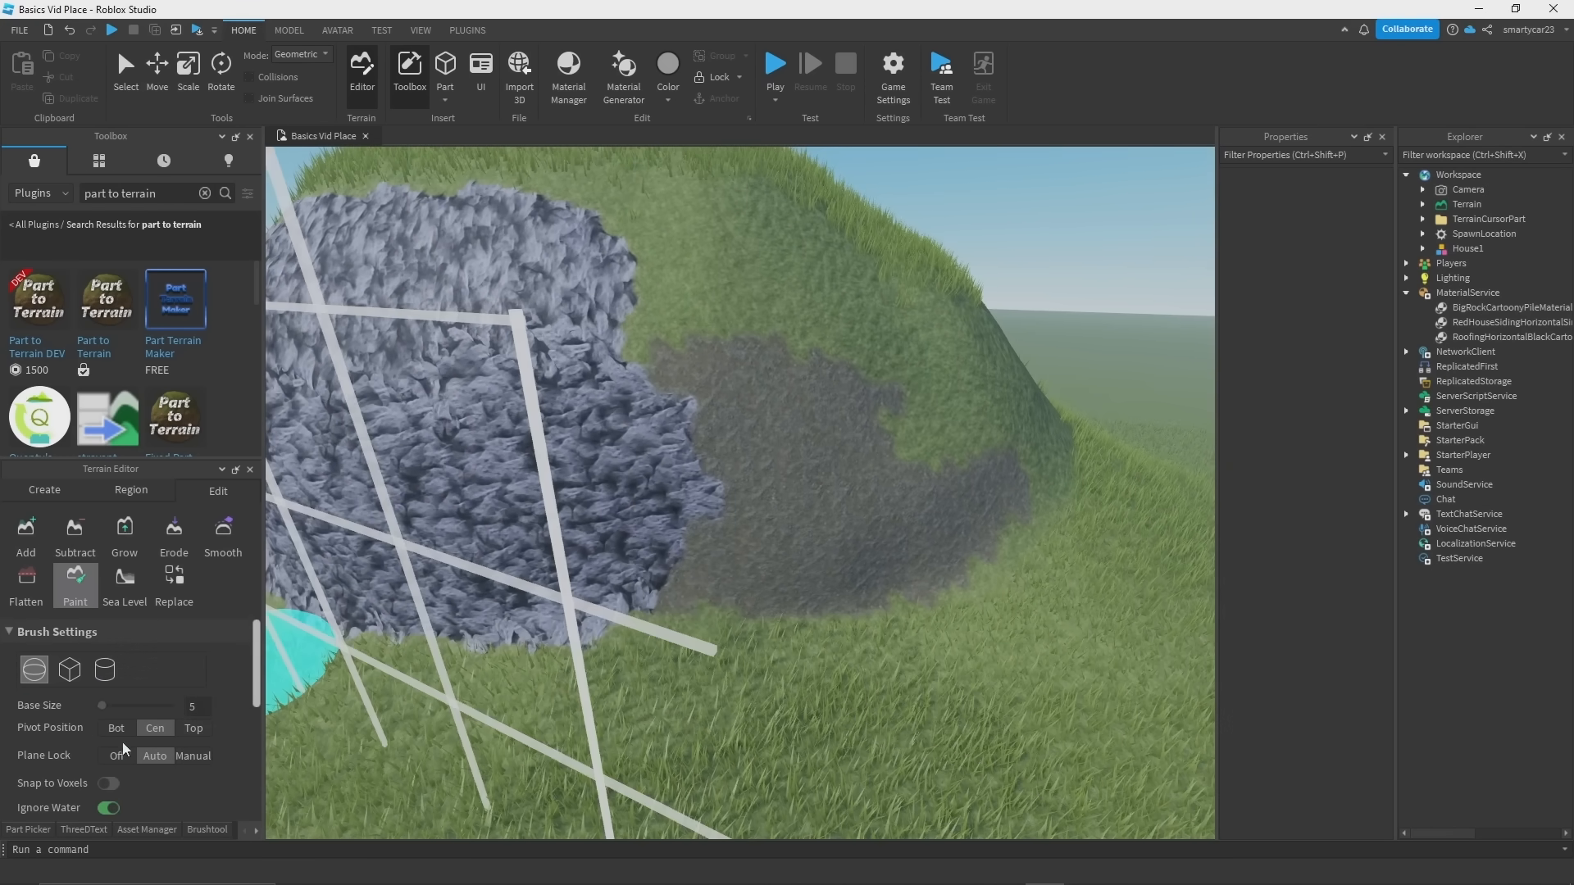
Step: Turn Plane Lock off for the Paint brush and cover the rest of the hill's steep face with Cracked Lava
{"action": "mouse_move", "coordinate": [750, 476]}
{"action": "left_mouse_down"}
{"action": "mouse_move", "coordinate": [856, 572]}
{"action": "mouse_move", "coordinate": [633, 513]}
{"action": "mouse_move", "coordinate": [690, 549]}
{"action": "mouse_move", "coordinate": [588, 397]}
{"action": "mouse_move", "coordinate": [685, 435]}
{"action": "left_mouse_up"}
{"action": "scroll", "coordinate": [686, 435], "scroll_direction": "down", "scroll_amount": 1}
{"action": "scroll", "coordinate": [715, 454], "scroll_direction": "up", "scroll_amount": 4}
{"action": "right_click_drag", "start_coordinate": [715, 455], "coordinate": [667, 456]}
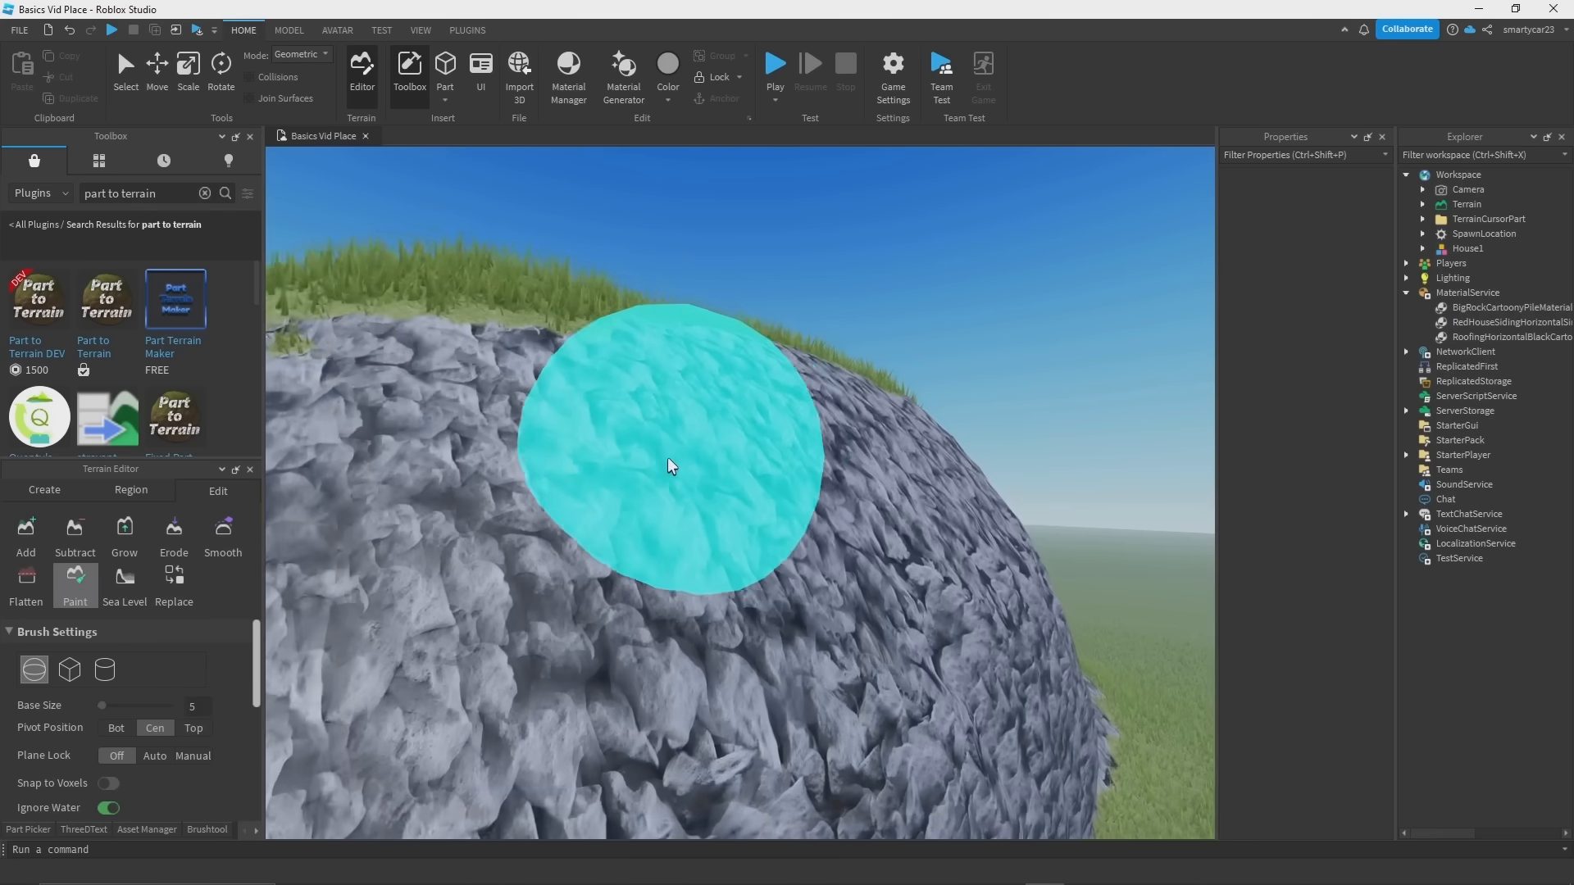
{"action": "scroll", "coordinate": [521, 528], "scroll_direction": "down", "scroll_amount": 5}
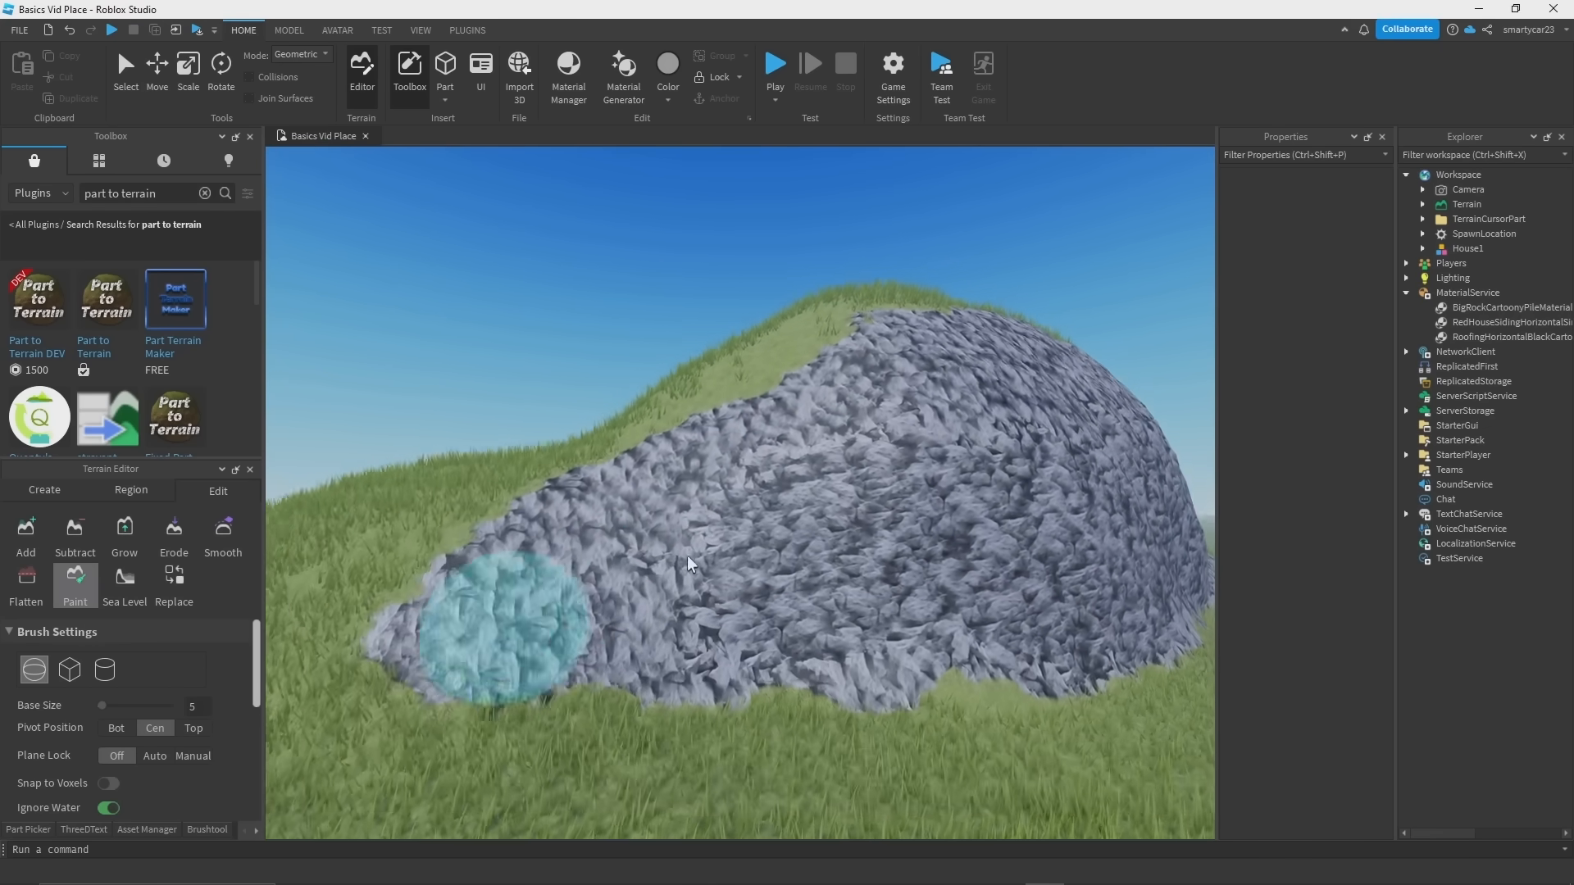
{"action": "scroll", "coordinate": [713, 566], "scroll_direction": "up", "scroll_amount": 1}
Step: Try StudsPerTile 20 and the Regular material pattern on the BigRockCartoonyPileMaterial variant in MaterialService
{"action": "left_click", "coordinate": [1468, 293]}
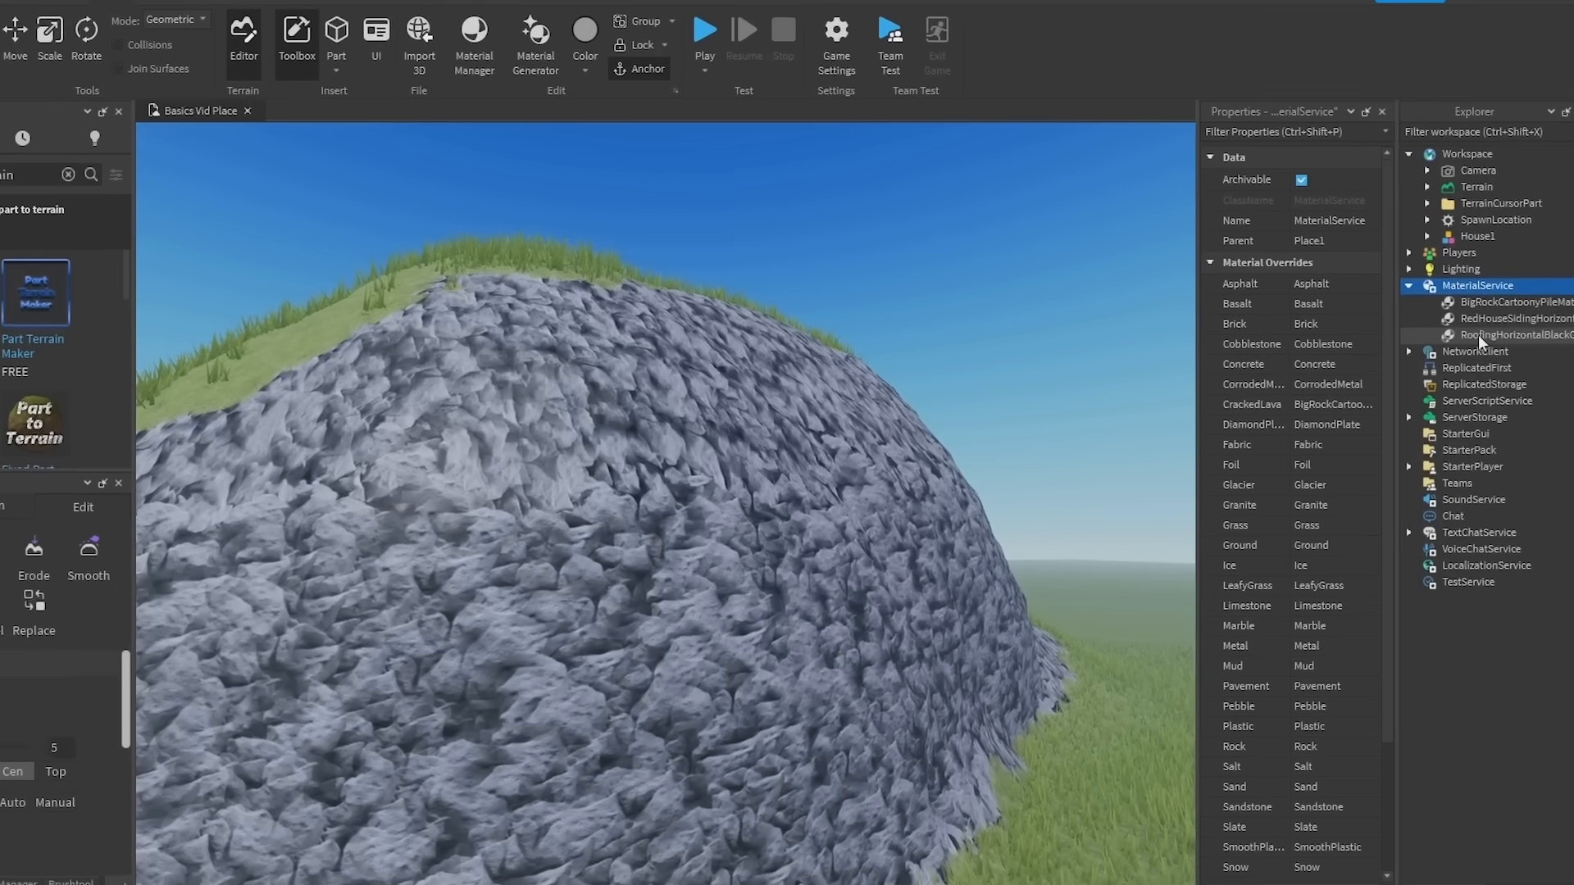
{"action": "left_click", "coordinate": [1471, 337]}
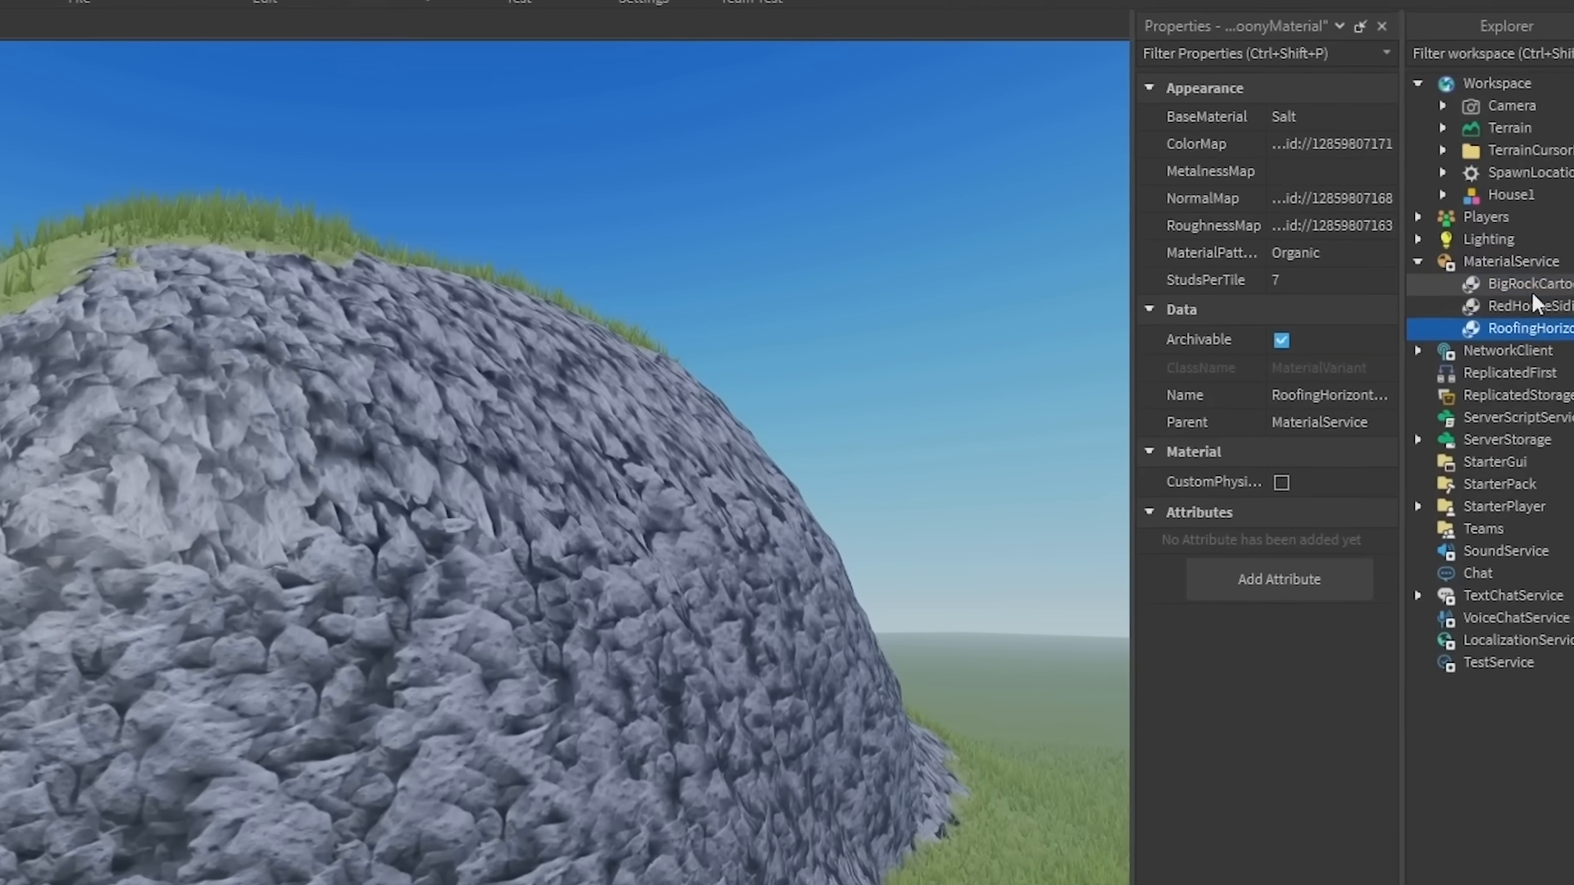
{"action": "left_click", "coordinate": [1481, 309]}
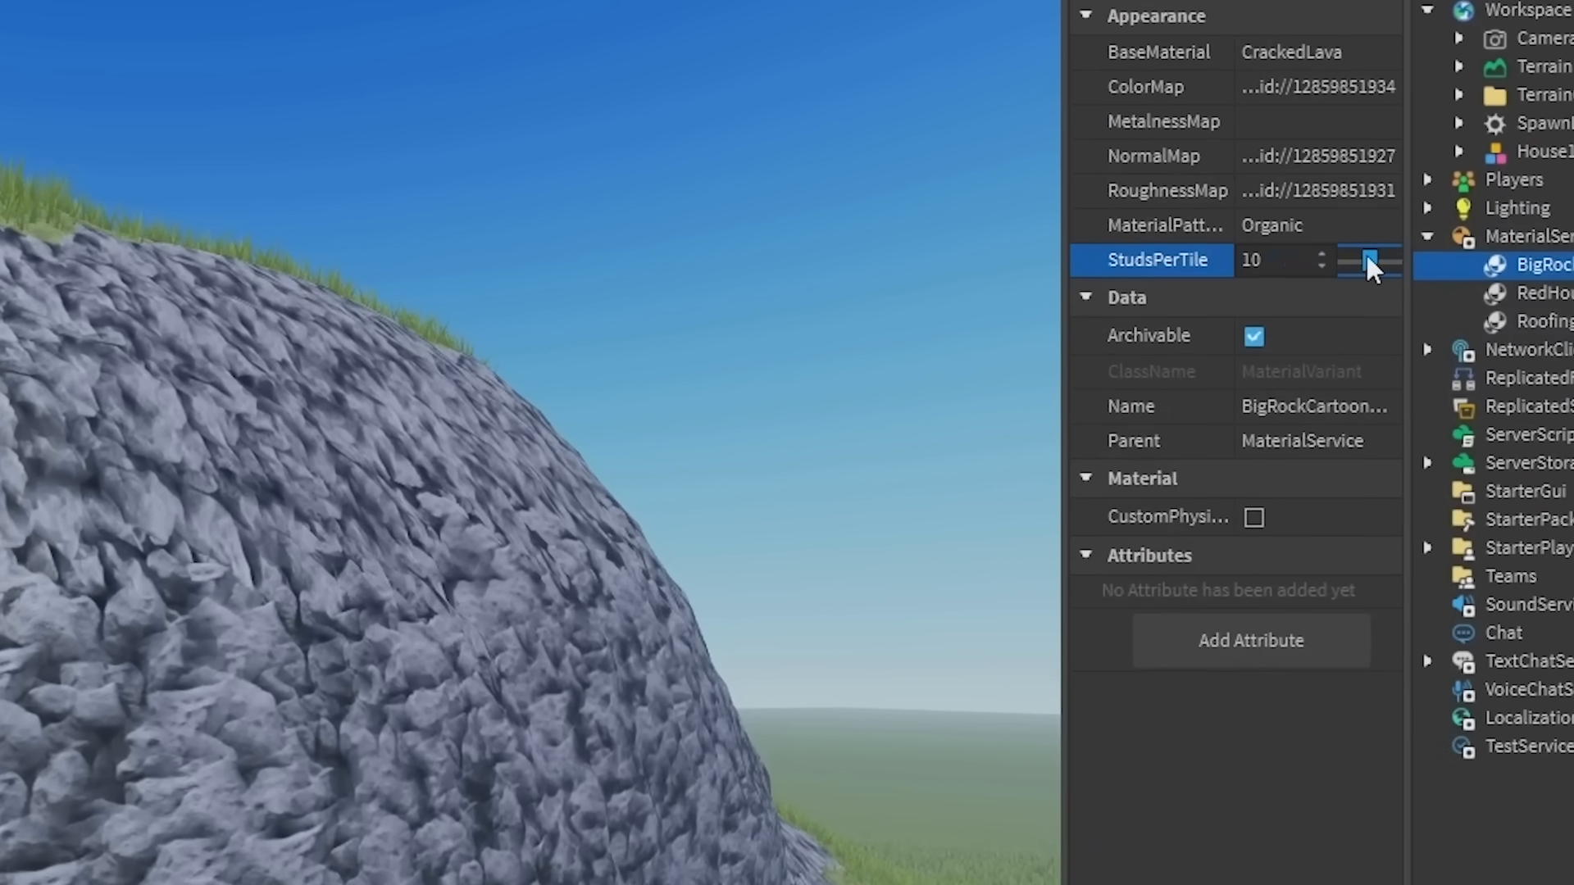
{"action": "left_click_drag", "start_coordinate": [1366, 256], "coordinate": [1408, 248]}
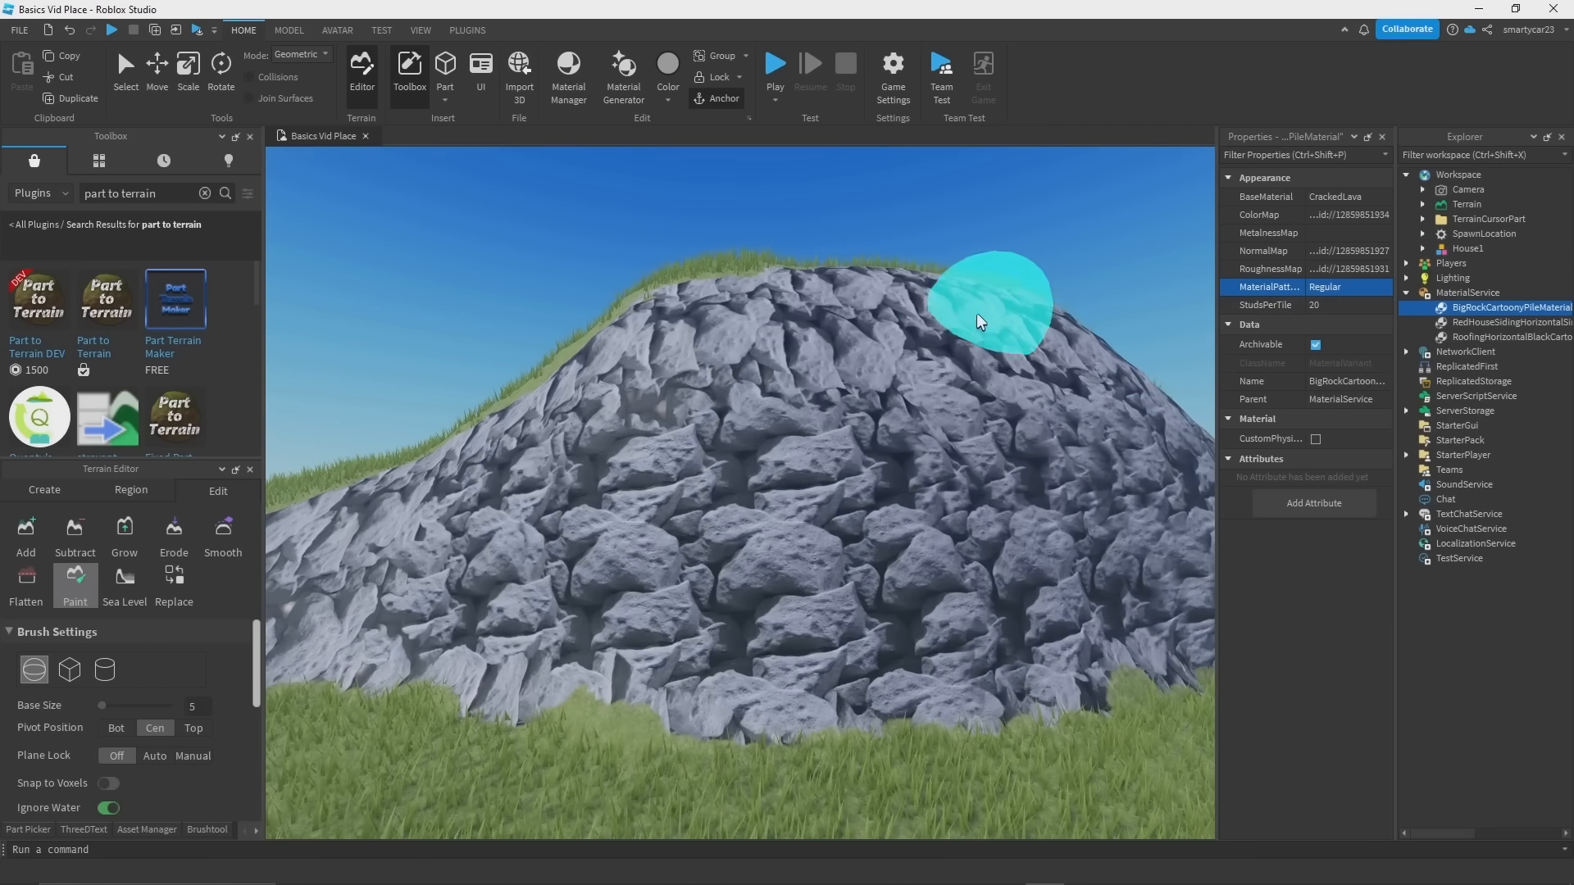
{"action": "scroll", "coordinate": [980, 323], "scroll_direction": "down", "scroll_amount": 3}
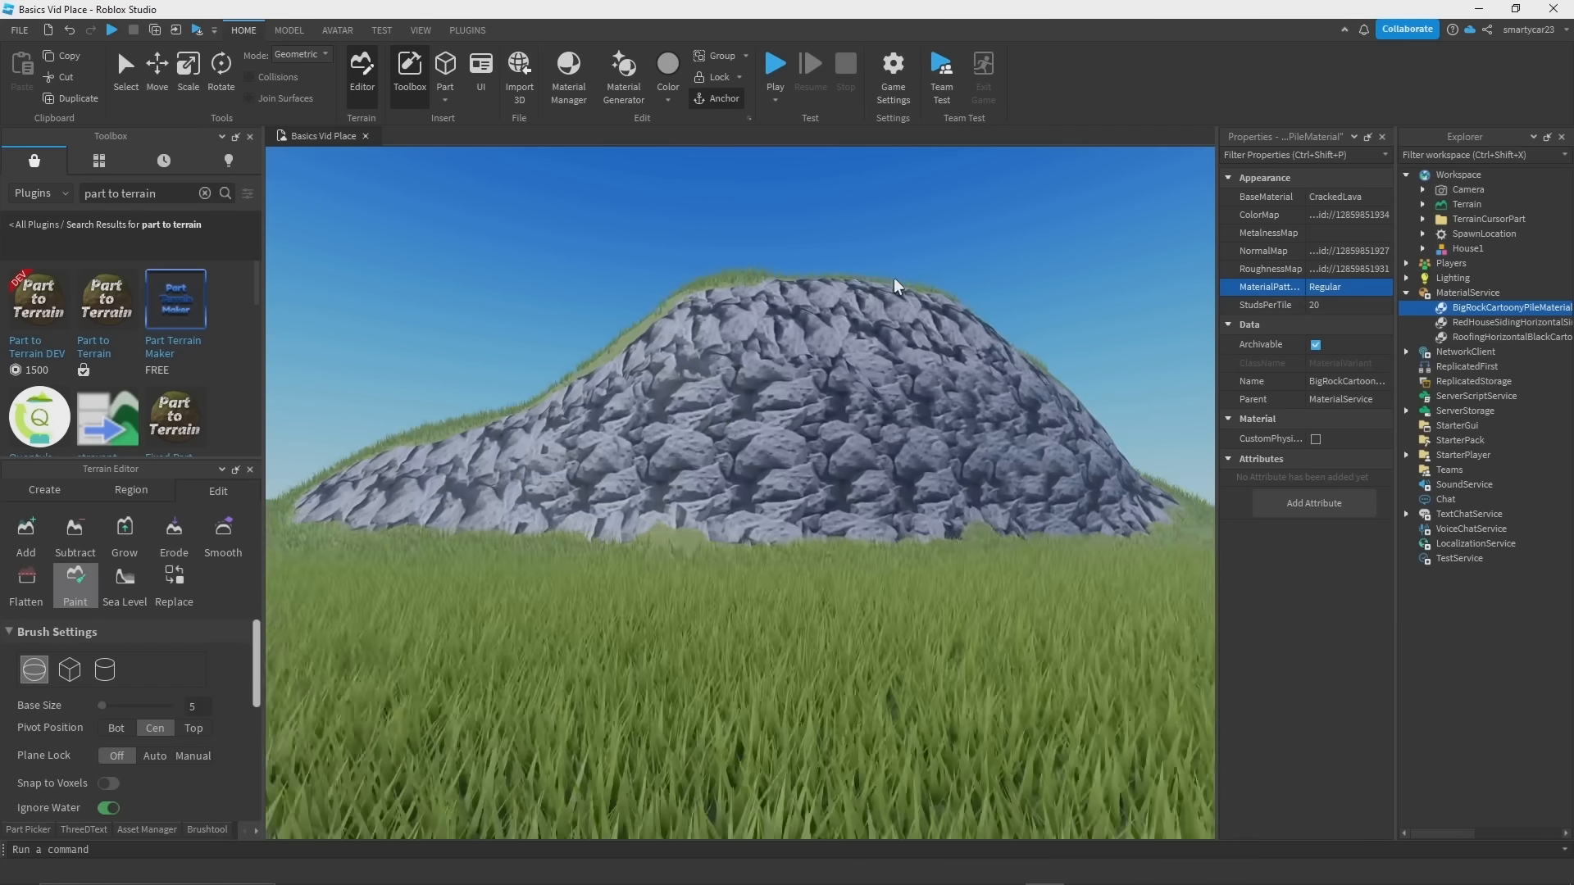
Step: Try StudsPerTile values of 222 and 100 on the BigRockCartoonyPileMaterial variant
{"action": "scroll", "coordinate": [896, 282], "scroll_direction": "up", "scroll_amount": 4}
{"action": "left_click", "coordinate": [1333, 305]}
{"action": "type", "text": "222"}
{"action": "key", "text": "Return"}
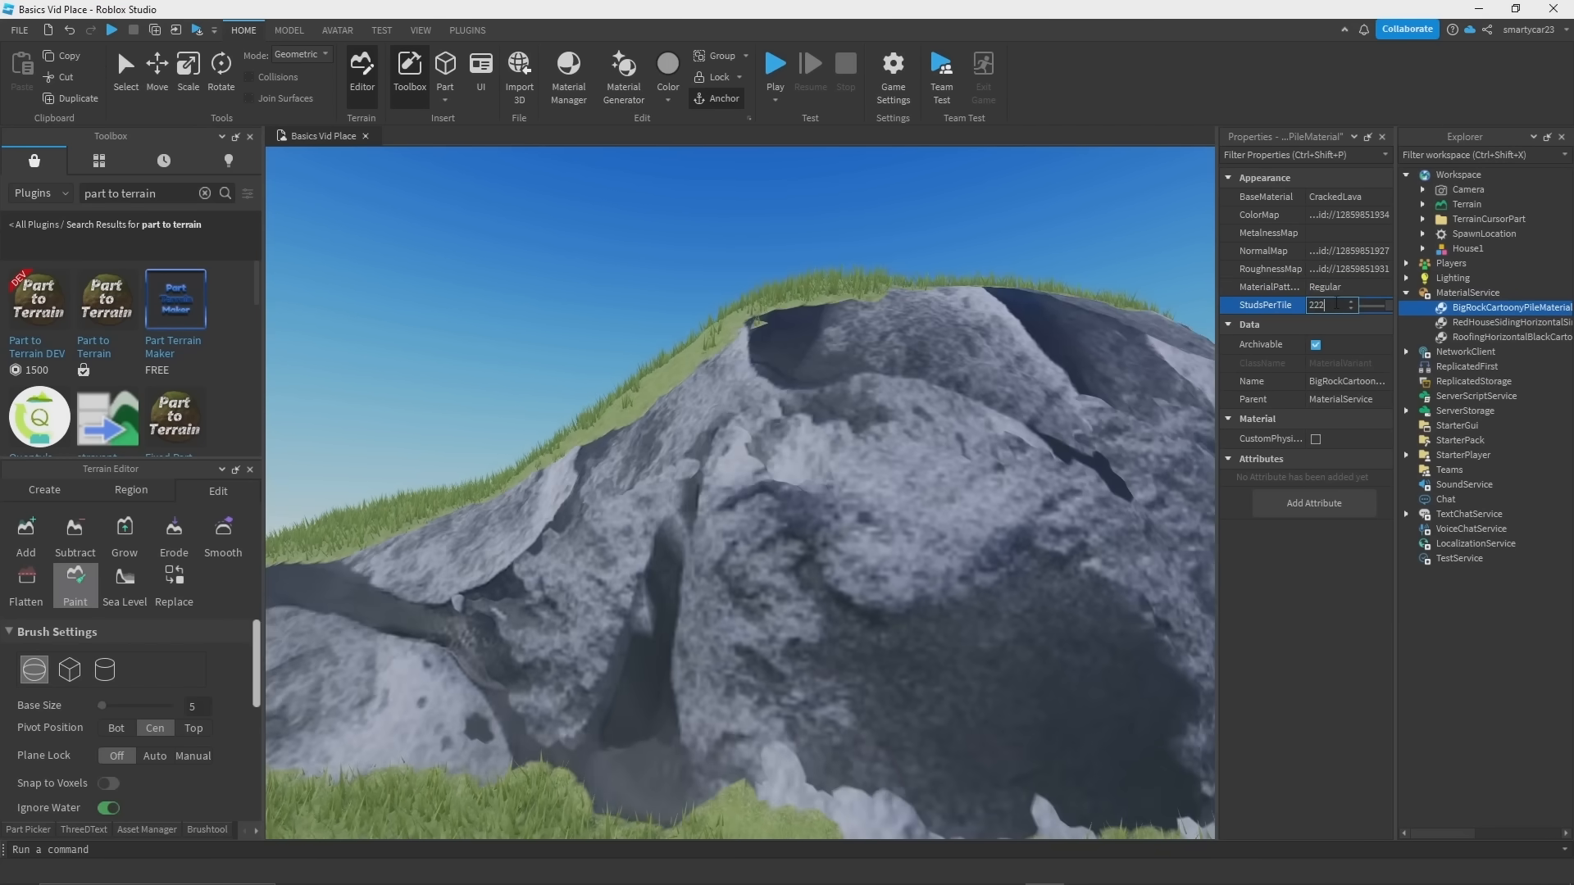
{"action": "left_click", "coordinate": [1329, 308]}
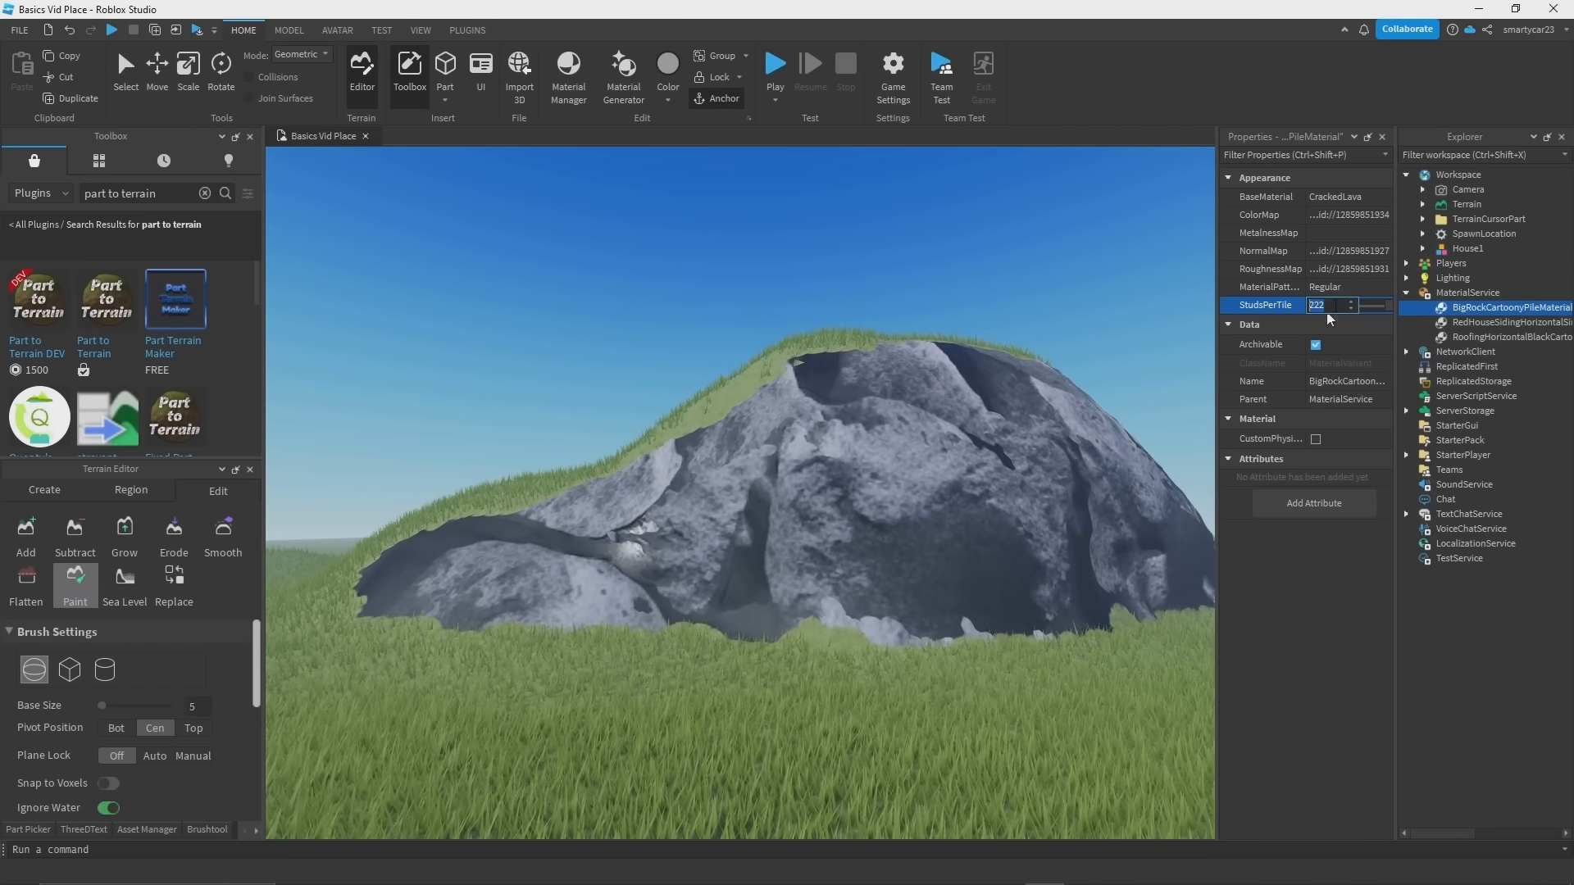
{"action": "type", "text": "100"}
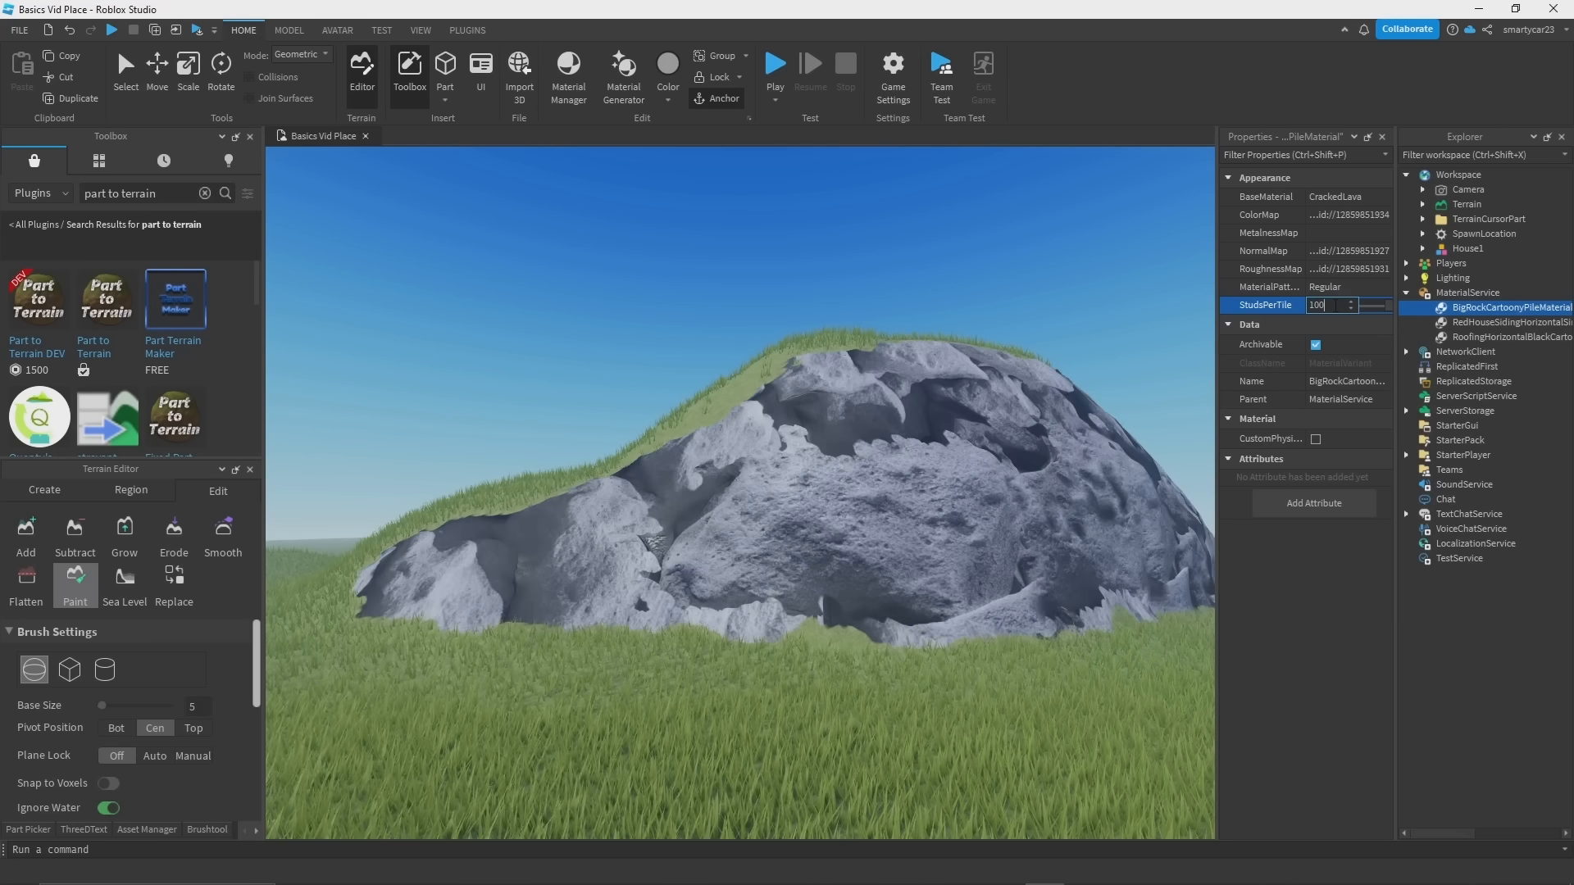
{"action": "key", "text": "Return"}
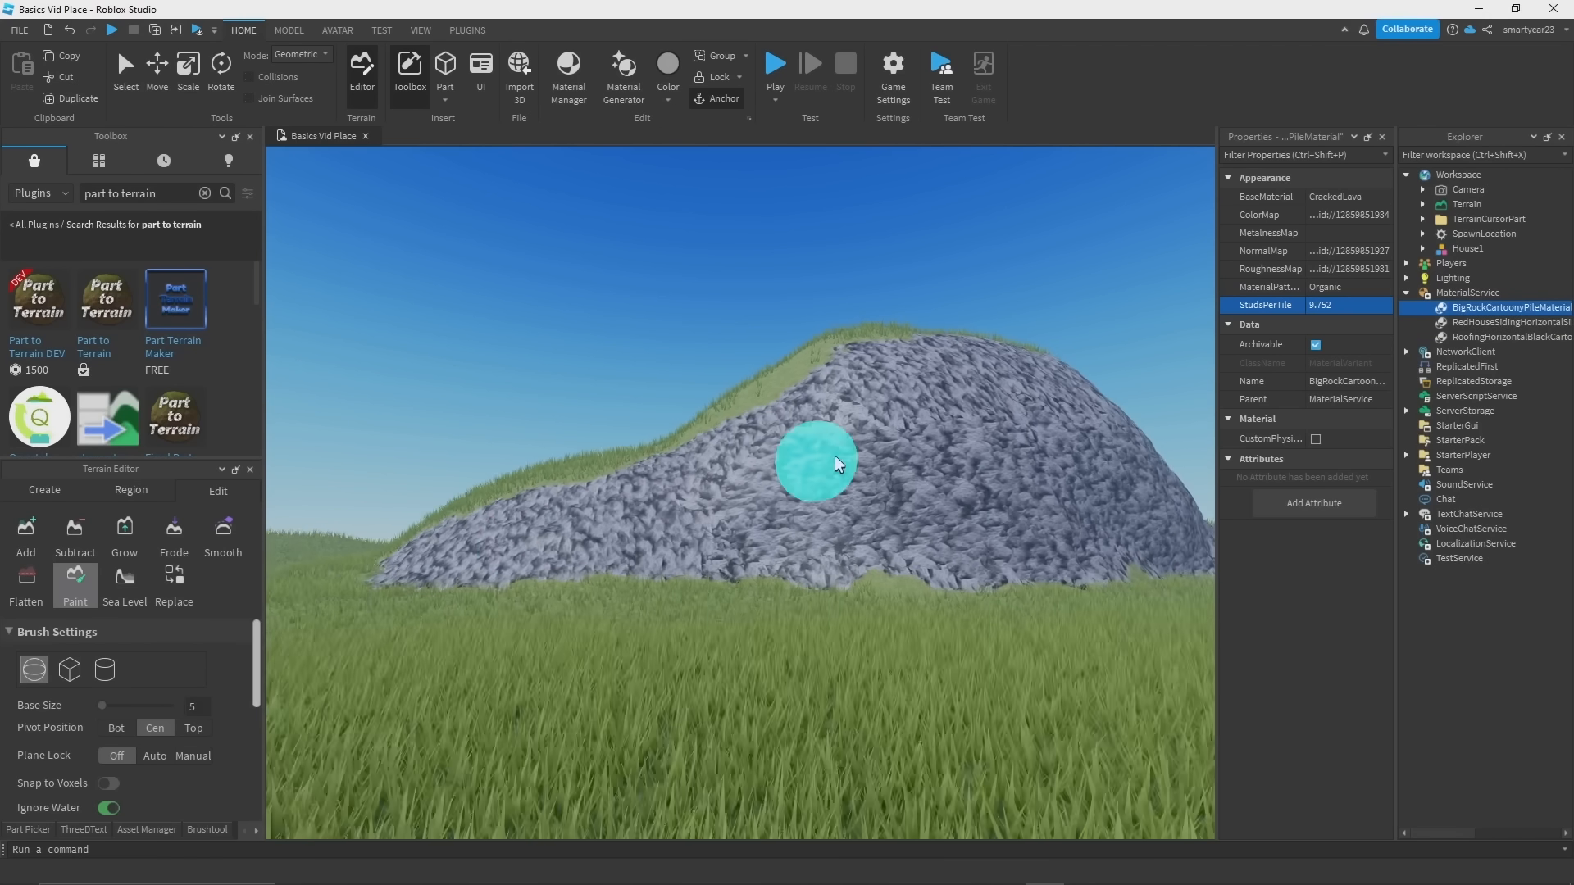
Step: Paint Cracked Lava over the near side of the smaller grassy mound beyond the red house
{"action": "right_click_drag", "start_coordinate": [884, 439], "coordinate": [900, 436]}
{"action": "scroll", "coordinate": [901, 435], "scroll_direction": "down", "scroll_amount": 8}
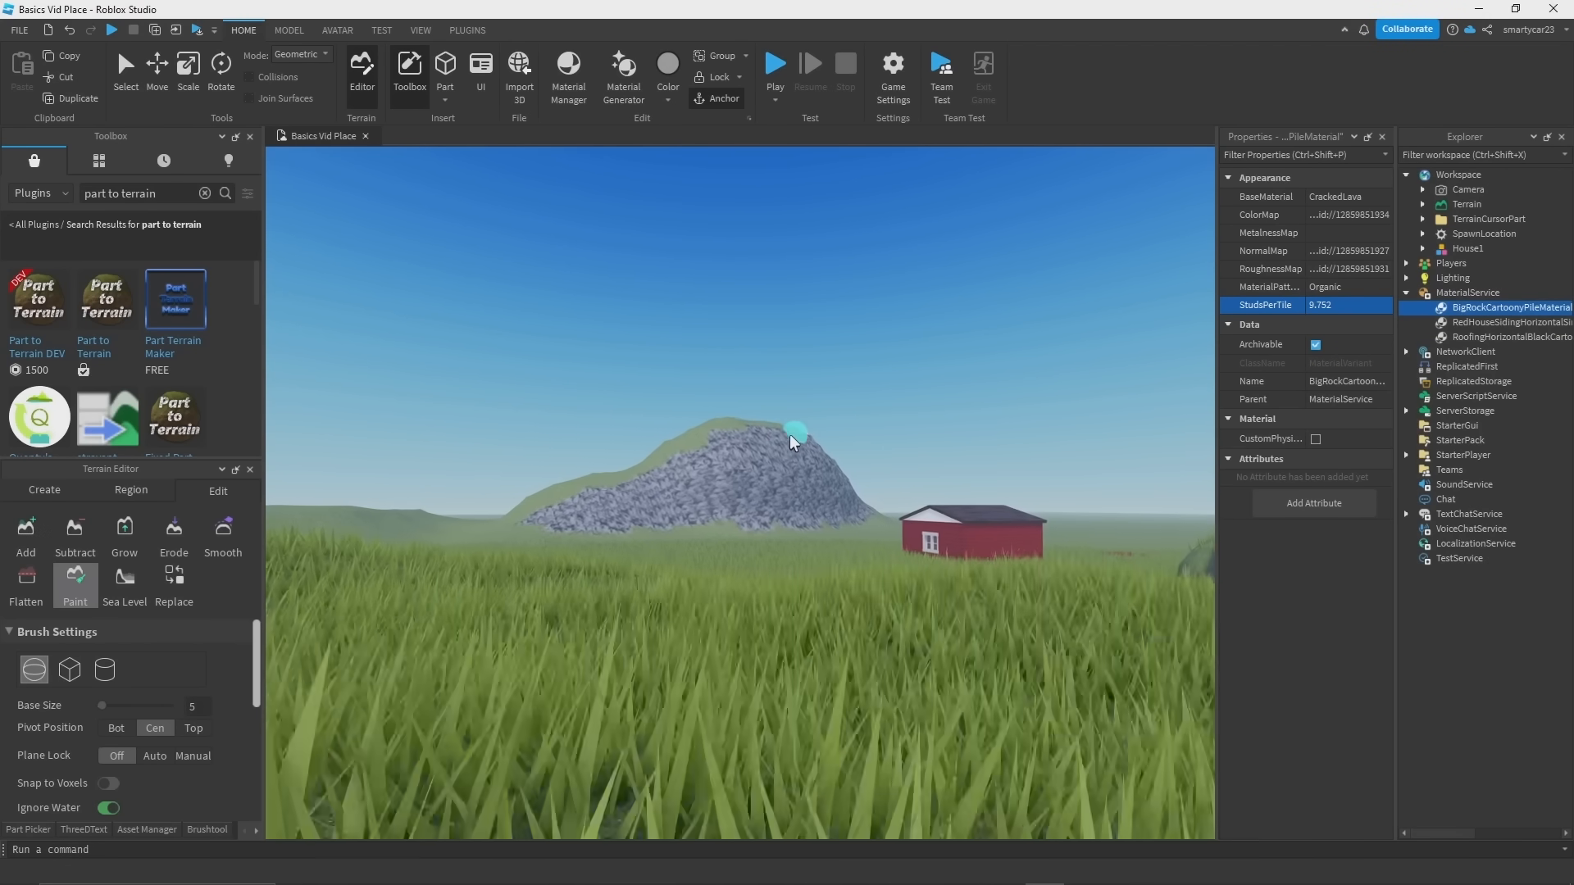
{"action": "scroll", "coordinate": [790, 434], "scroll_direction": "up", "scroll_amount": 4}
{"action": "key", "text": "w"}
{"action": "right_click_drag", "start_coordinate": [766, 474], "coordinate": [735, 562]}
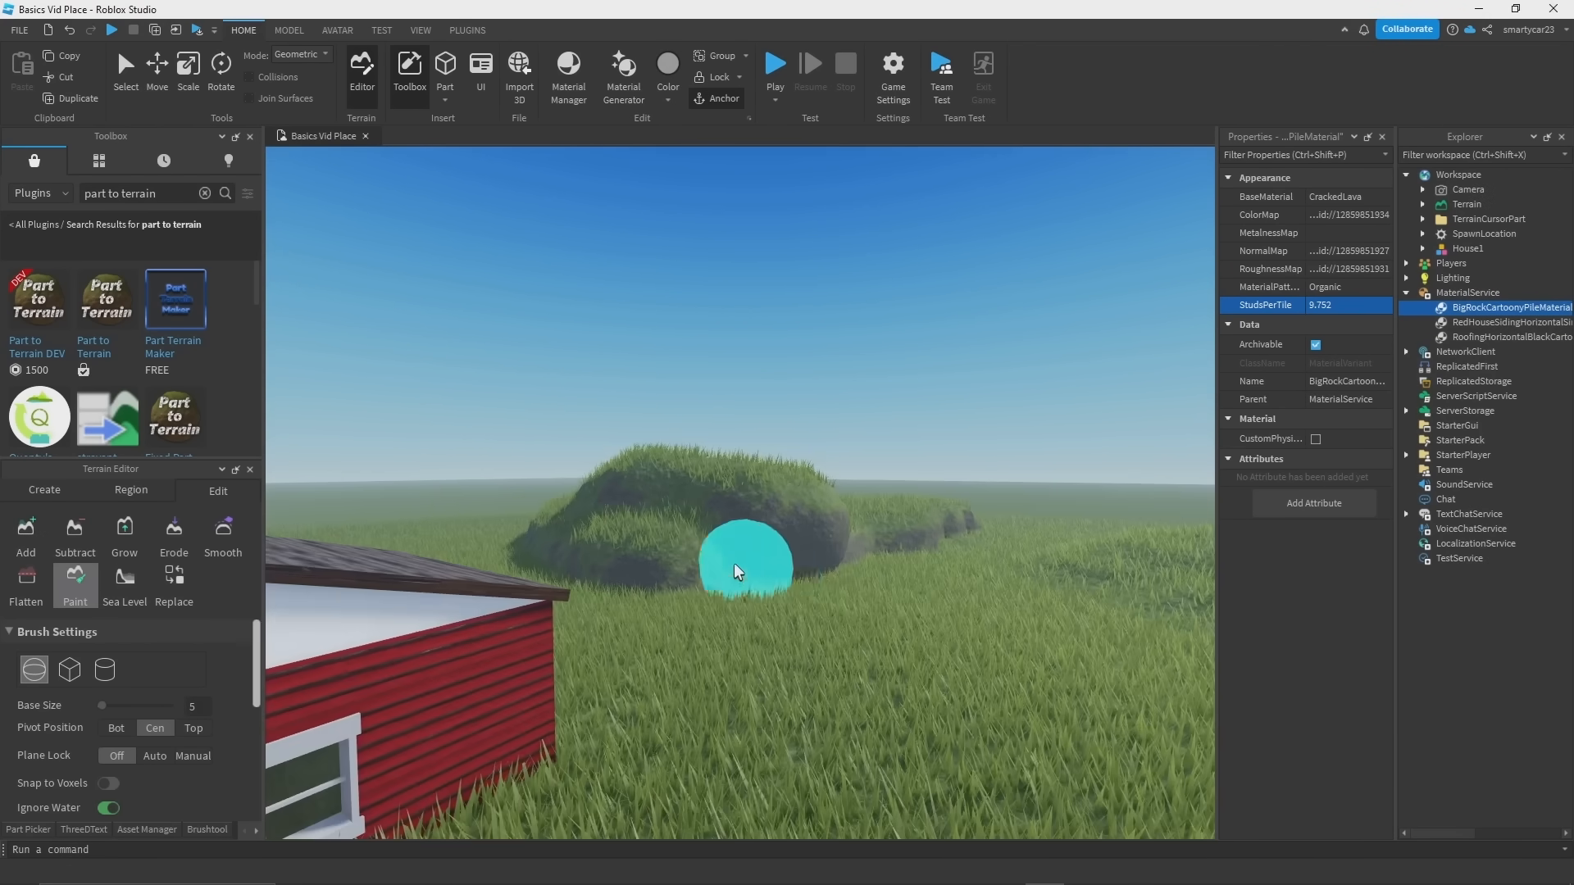
{"action": "left_click_drag", "start_coordinate": [735, 562], "coordinate": [784, 539]}
{"action": "key", "text": "w"}
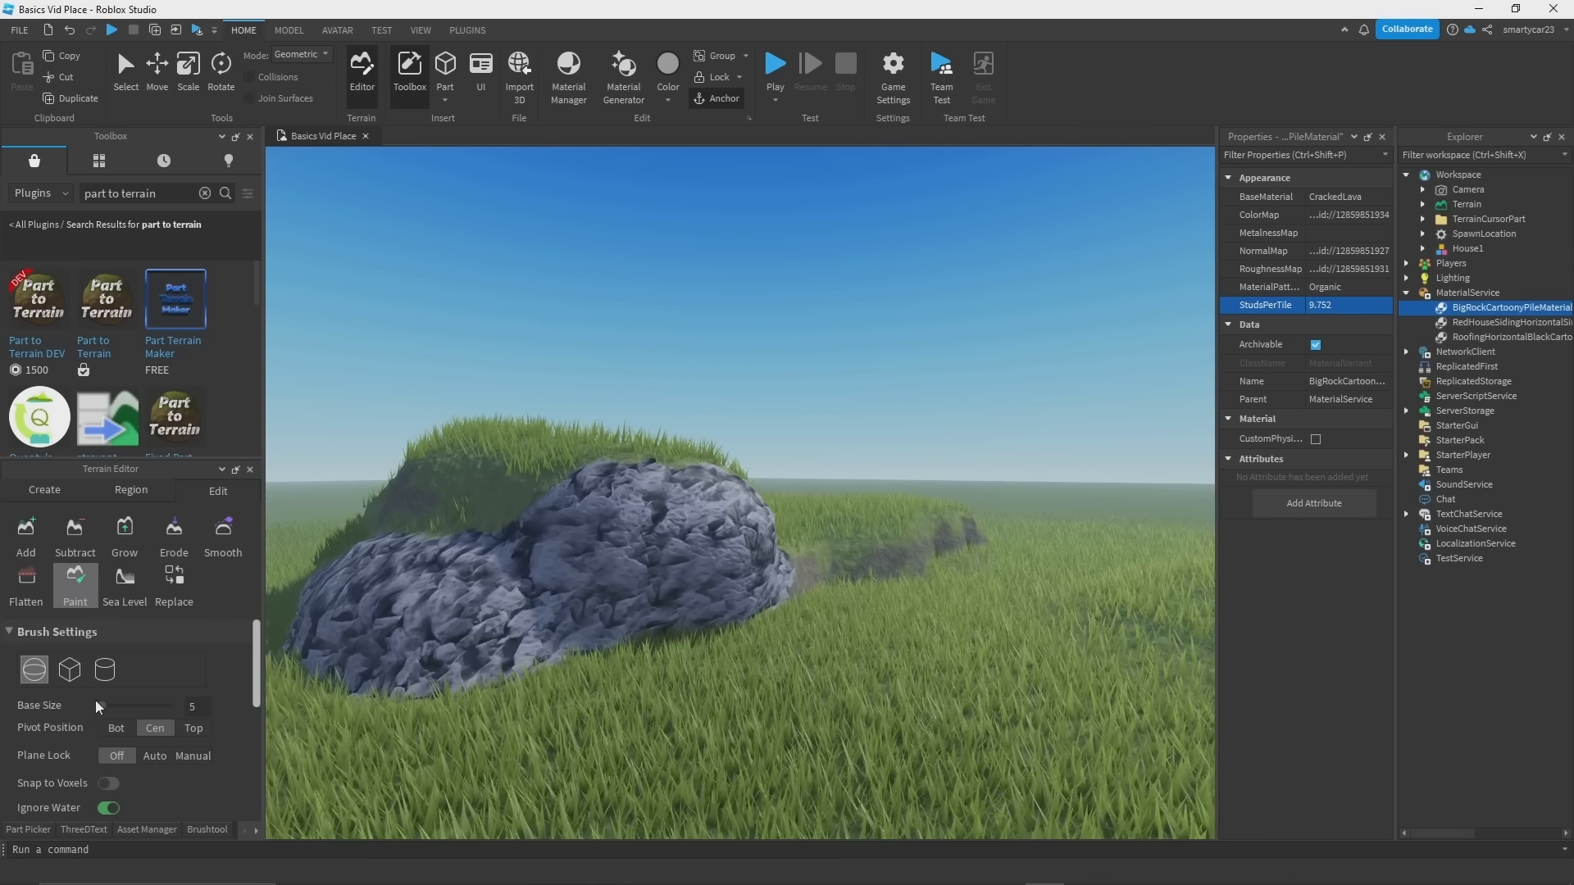
Step: Paint Mud in paths across the top of the smaller mound and onto the grass in front of it
{"action": "scroll", "coordinate": [95, 701], "scroll_direction": "down", "scroll_amount": 5}
{"action": "mouse_move", "coordinate": [933, 725]}
{"action": "left_mouse_down"}
{"action": "mouse_move", "coordinate": [830, 682]}
{"action": "mouse_move", "coordinate": [737, 608]}
{"action": "mouse_move", "coordinate": [795, 613]}
{"action": "left_mouse_up"}
{"action": "key", "text": "e"}
{"action": "right_click_drag", "start_coordinate": [795, 612], "coordinate": [724, 523]}
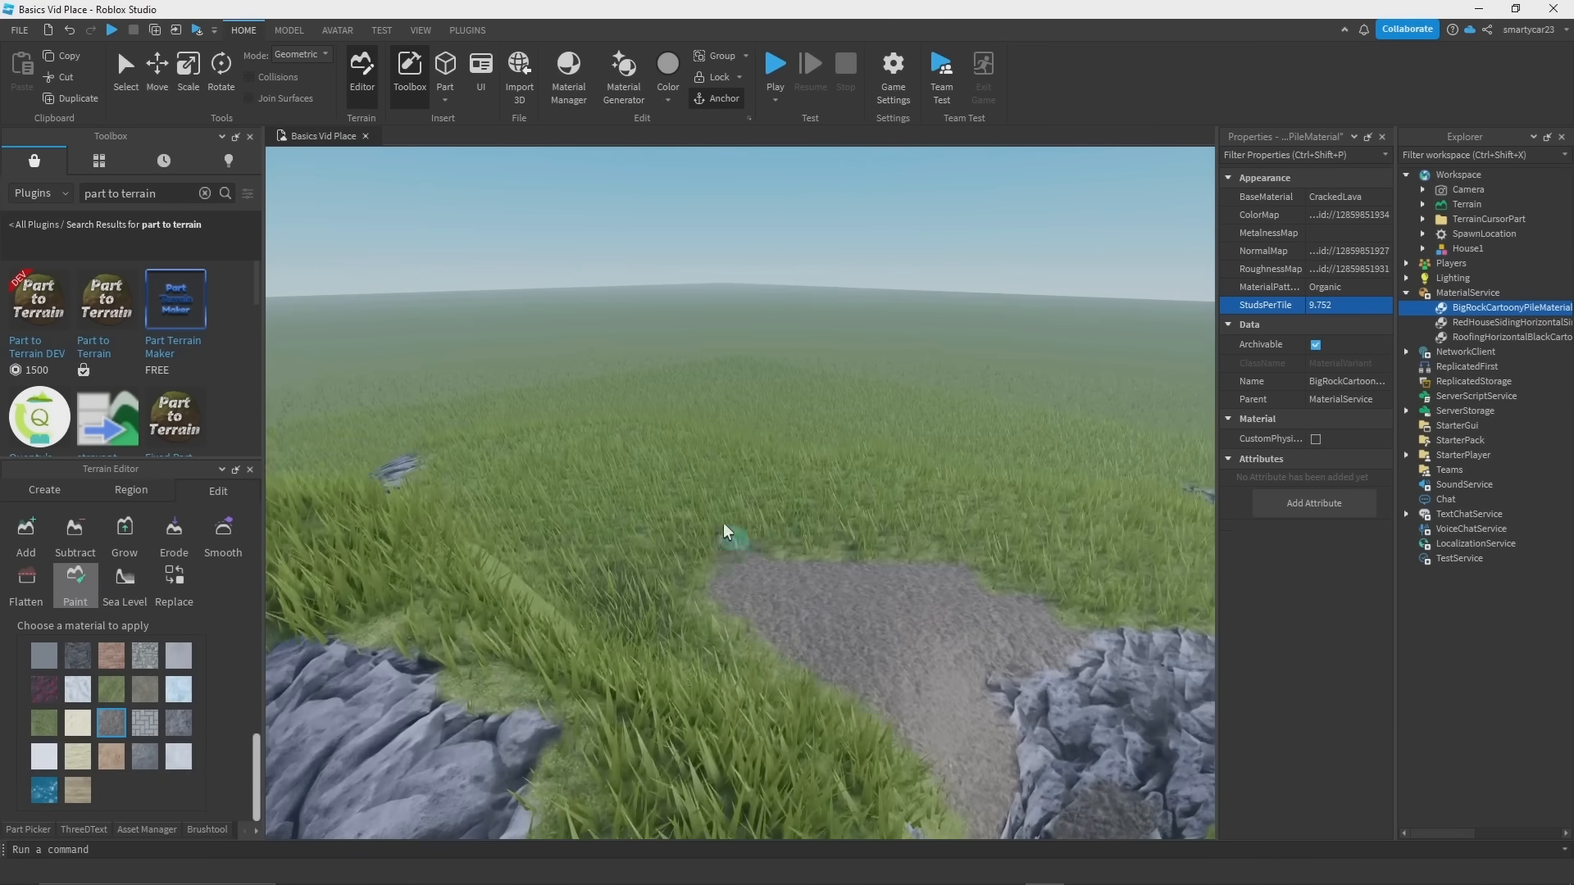
{"action": "key", "text": "a"}
{"action": "mouse_move", "coordinate": [723, 523]}
{"action": "left_mouse_down"}
{"action": "mouse_move", "coordinate": [646, 475]}
{"action": "mouse_move", "coordinate": [590, 484]}
{"action": "mouse_move", "coordinate": [1075, 513]}
{"action": "left_mouse_up"}
{"action": "key", "text": "s"}
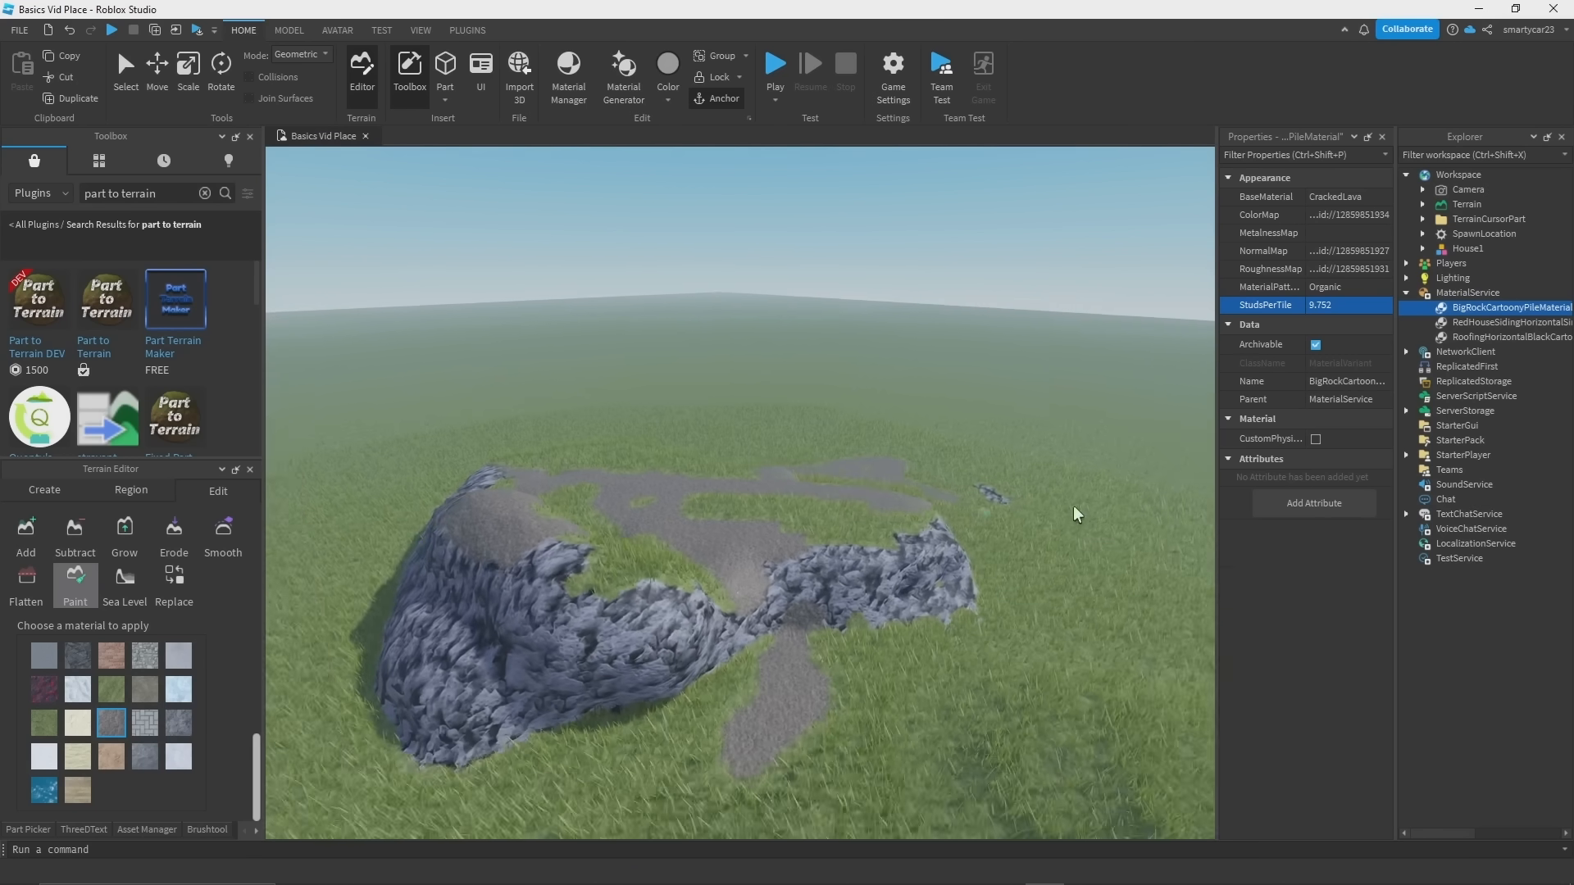
Step: Paint a patch of Leafy Grass on the ground in front of the house's window wall and set the brush size to 6
{"action": "key", "text": "q"}
{"action": "key", "text": "s"}
{"action": "left_click", "coordinate": [44, 724]}
{"action": "key", "text": "w"}
{"action": "mouse_move", "coordinate": [628, 681]}
{"action": "right_mouse_down"}
{"action": "mouse_move", "coordinate": [787, 612]}
{"action": "mouse_move", "coordinate": [737, 587]}
{"action": "mouse_move", "coordinate": [281, 605]}
{"action": "right_mouse_up"}
{"action": "key", "text": "w"}
{"action": "key", "text": "a"}
{"action": "right_click_drag", "start_coordinate": [675, 702], "coordinate": [706, 698]}
{"action": "key", "text": "w"}
{"action": "key", "text": "w"}
{"action": "key", "text": "s"}
{"action": "scroll", "coordinate": [112, 719], "scroll_direction": "up", "scroll_amount": 3}
{"action": "scroll", "coordinate": [111, 718], "scroll_direction": "up", "scroll_amount": 2}
{"action": "left_click_drag", "start_coordinate": [98, 705], "coordinate": [104, 706]}
{"action": "right_click_drag", "start_coordinate": [494, 693], "coordinate": [494, 693]}
{"action": "key", "text": "s"}
{"action": "key", "text": "w"}
{"action": "key", "text": "d"}
{"action": "right_click_drag", "start_coordinate": [699, 387], "coordinate": [725, 458]}
{"action": "key", "text": "s"}
{"action": "key", "text": "s"}
{"action": "key", "text": "d"}
{"action": "key", "text": "w"}
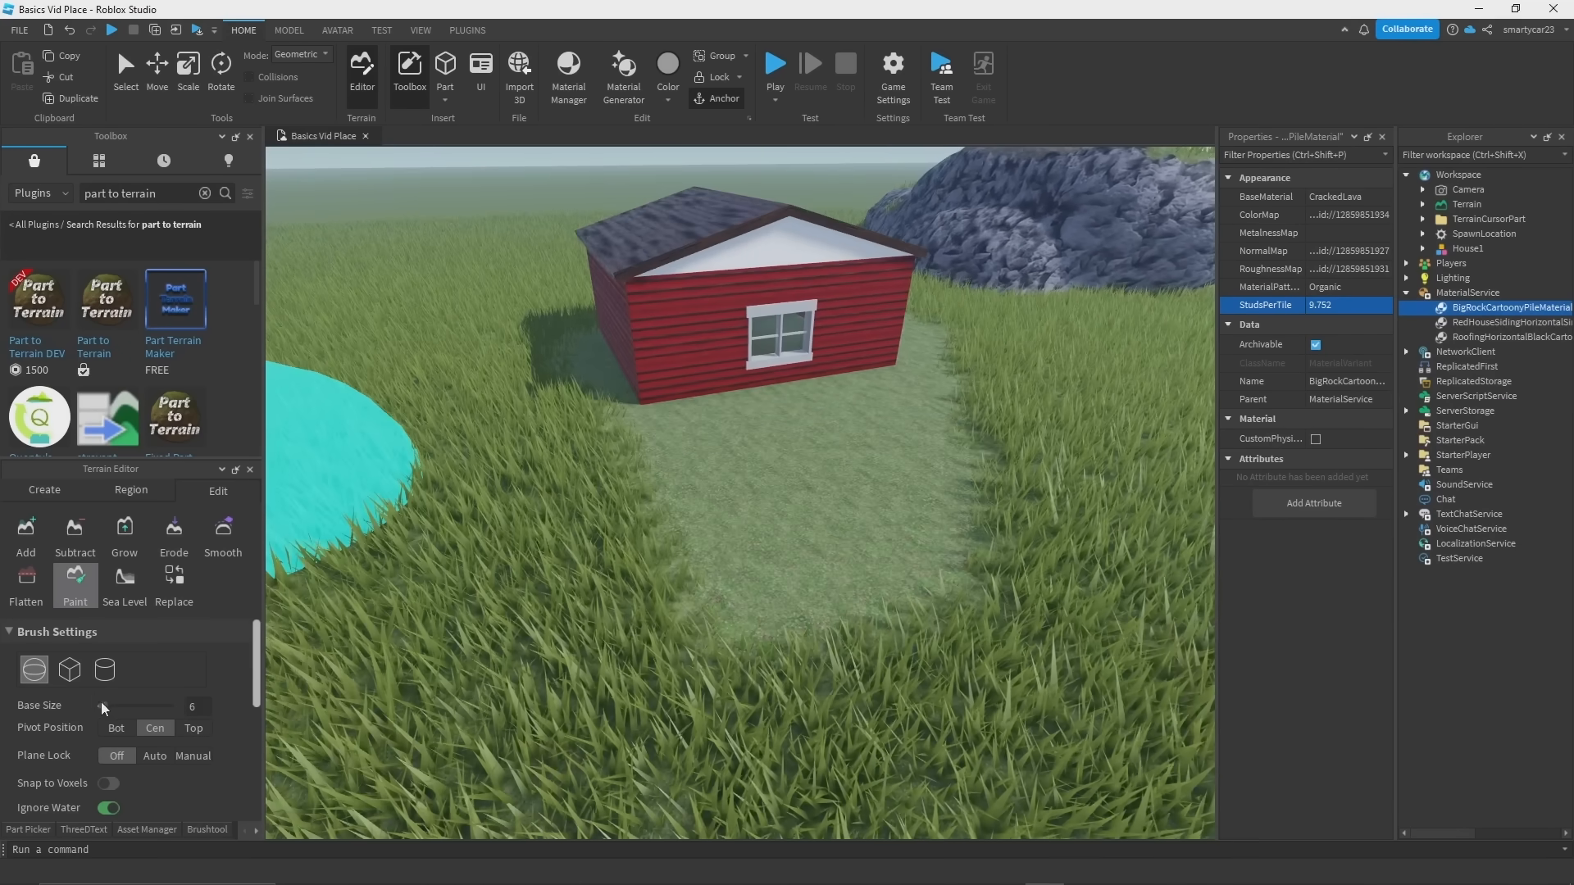
Step: Paint a strip of Pavement across the ground in front of the house
{"action": "scroll", "coordinate": [64, 701], "scroll_direction": "down", "scroll_amount": 5}
{"action": "left_click", "coordinate": [145, 723]}
{"action": "mouse_move", "coordinate": [752, 572]}
{"action": "left_mouse_down"}
{"action": "mouse_move", "coordinate": [690, 386]}
{"action": "mouse_move", "coordinate": [915, 582]}
{"action": "left_mouse_up"}
{"action": "key", "text": "w"}
{"action": "key", "text": "s"}
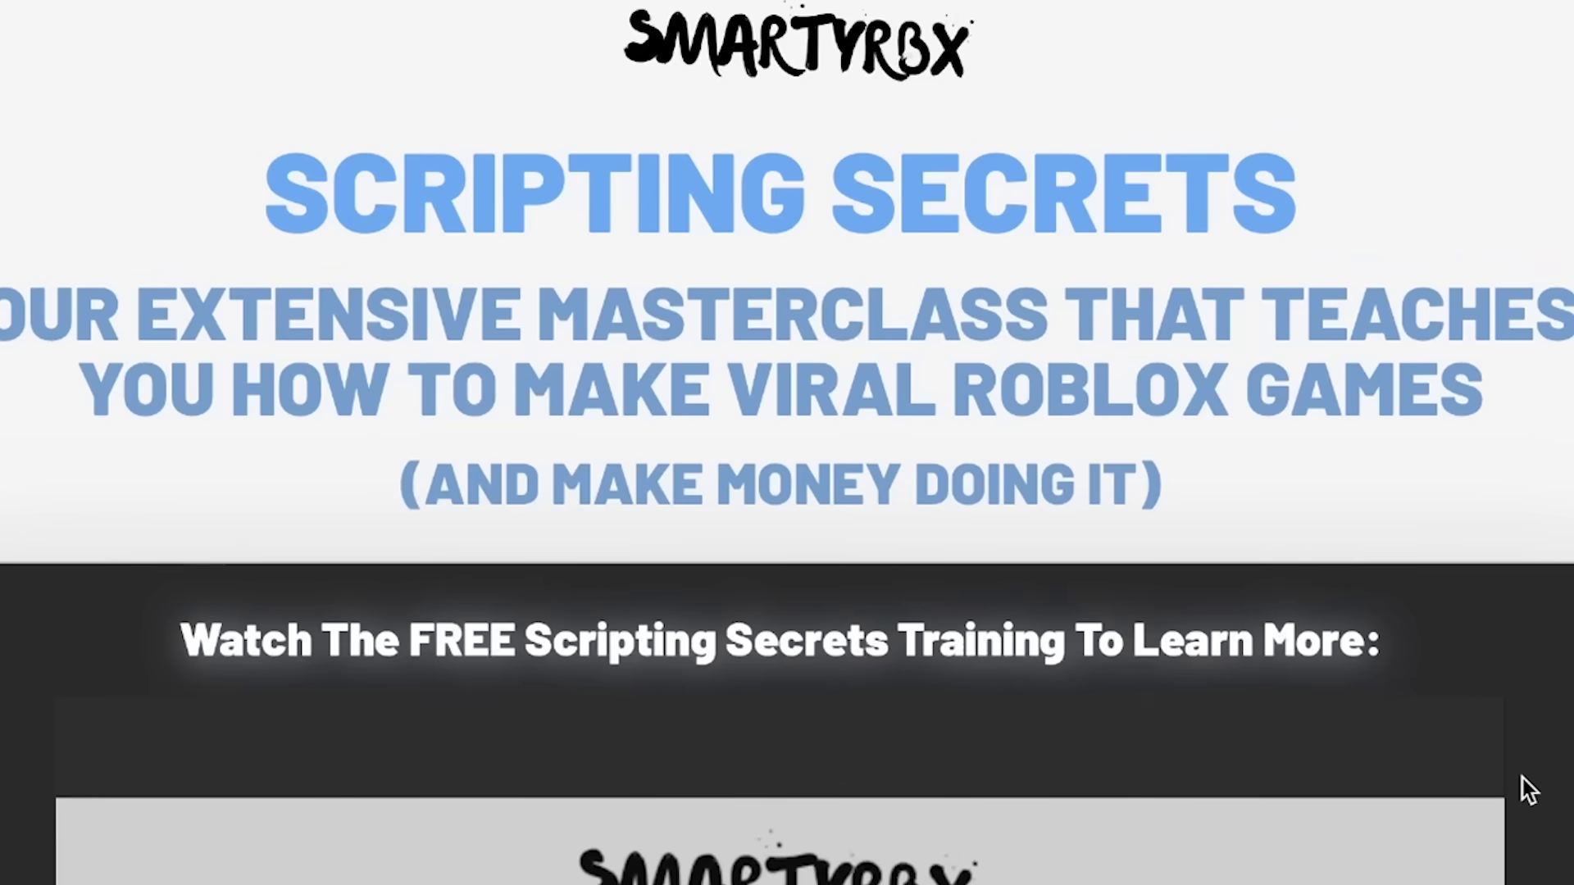
Step: Read through the Scripting Secrets web page, from the free training section down to the bundle's price
{"action": "scroll", "coordinate": [1523, 779], "scroll_direction": "down", "scroll_amount": 10}
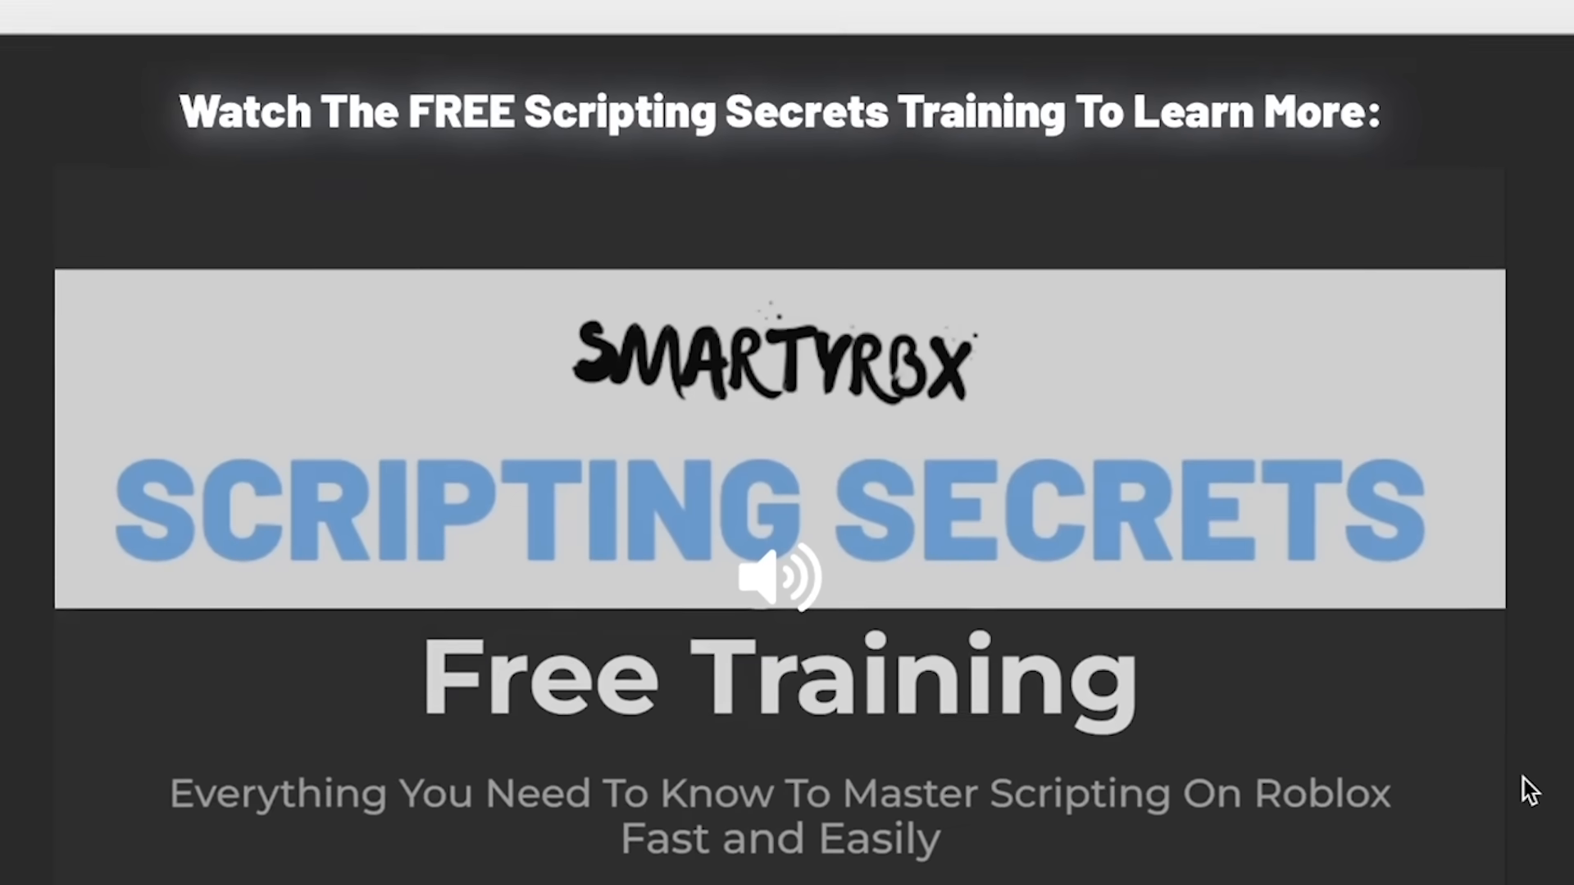
{"action": "scroll", "coordinate": [1525, 780], "scroll_direction": "down", "scroll_amount": 20}
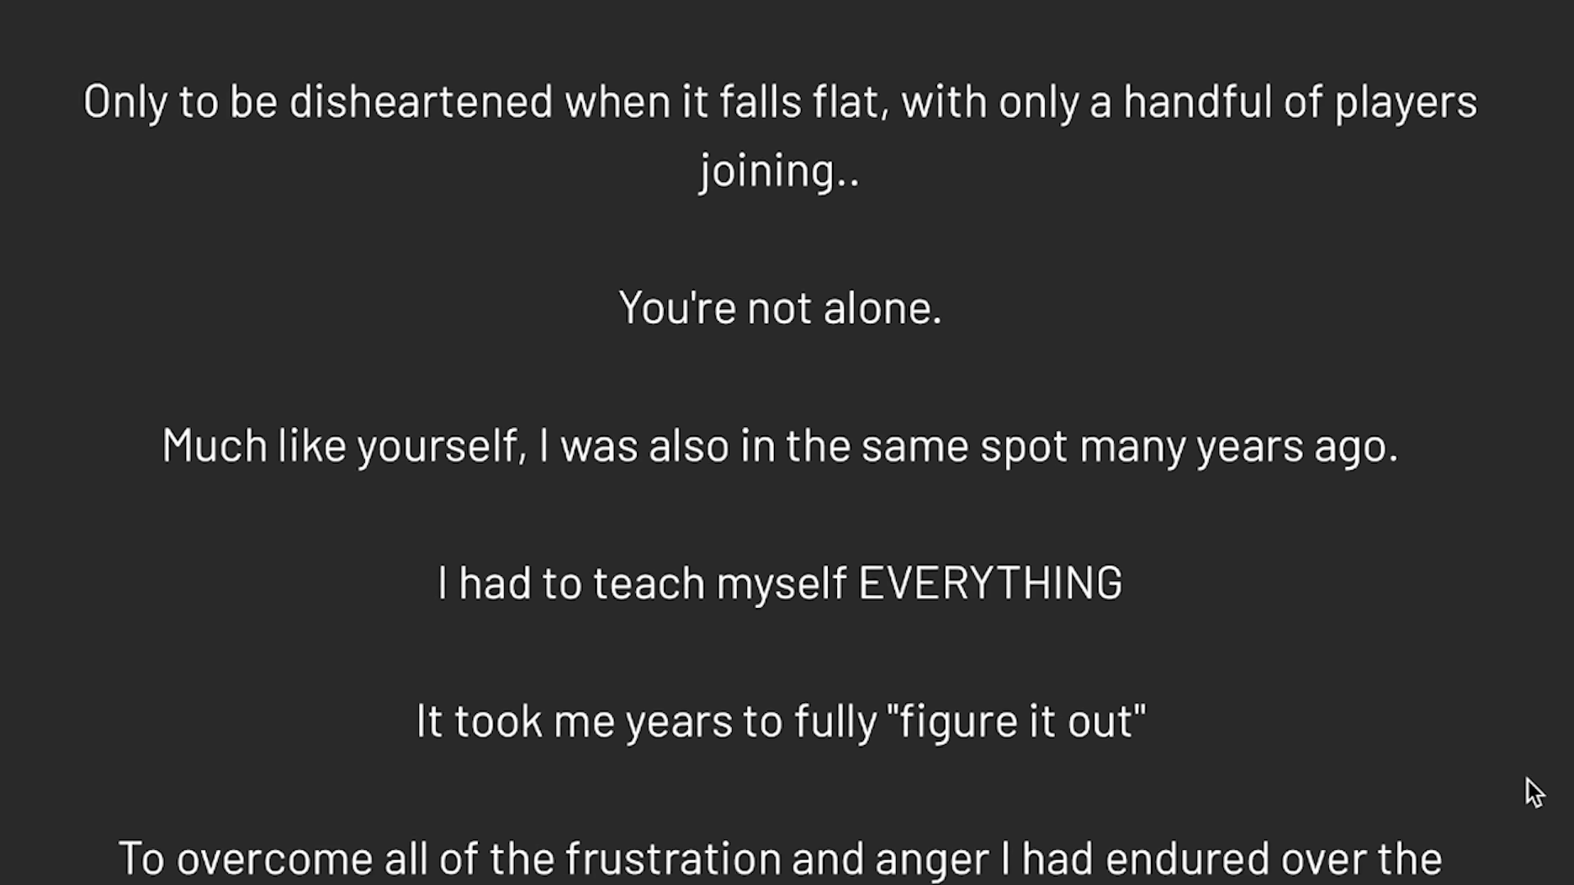
{"action": "scroll", "coordinate": [1536, 794], "scroll_direction": "down", "scroll_amount": 20}
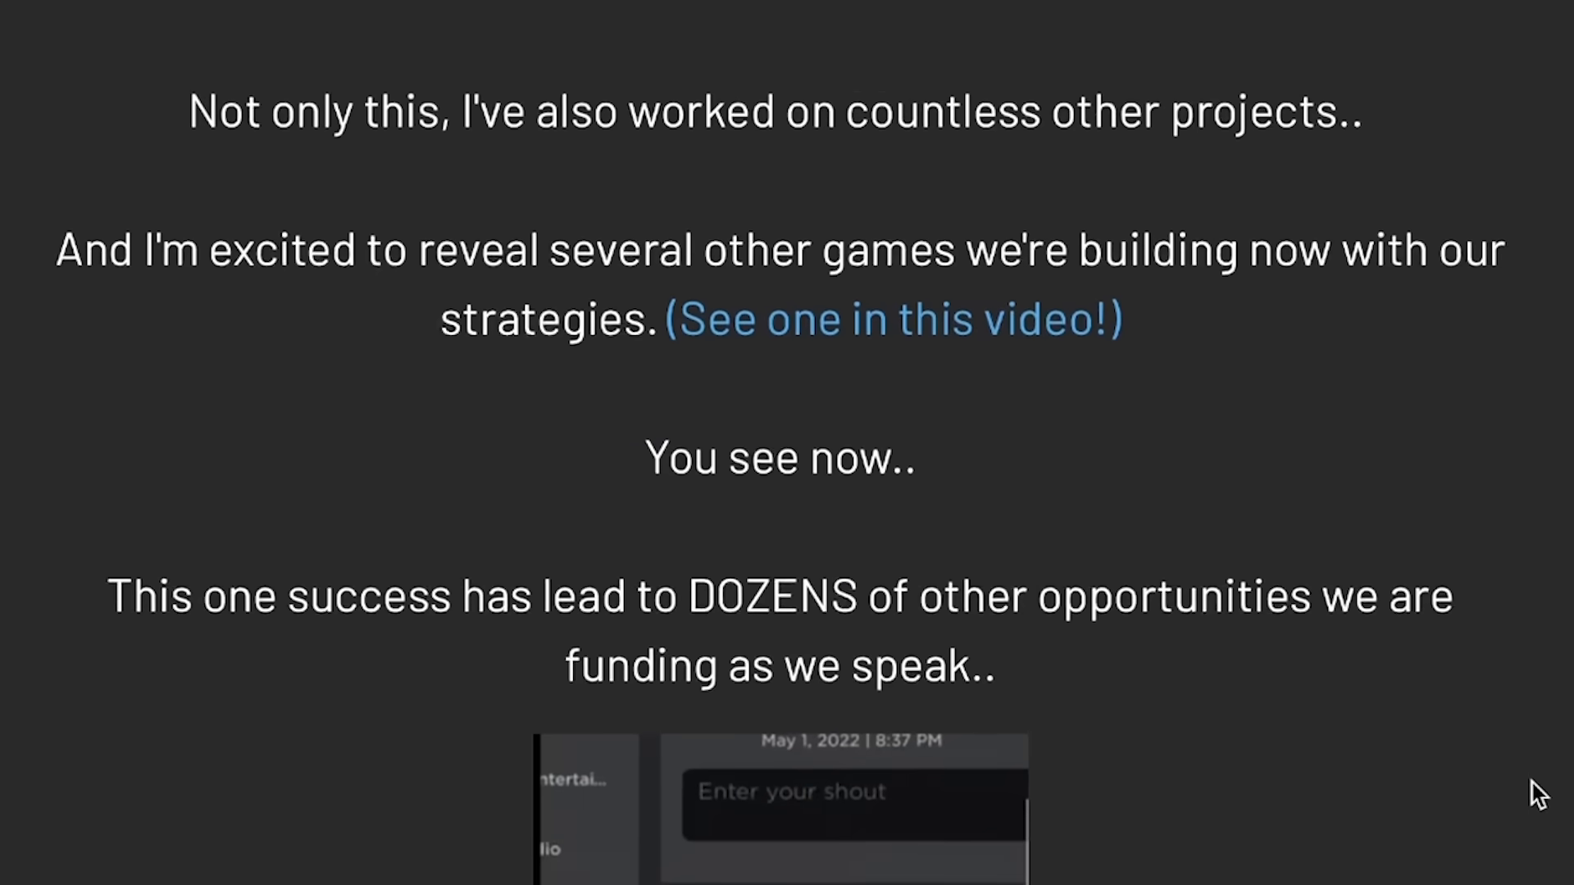
{"action": "scroll", "coordinate": [1540, 795], "scroll_direction": "down", "scroll_amount": 20}
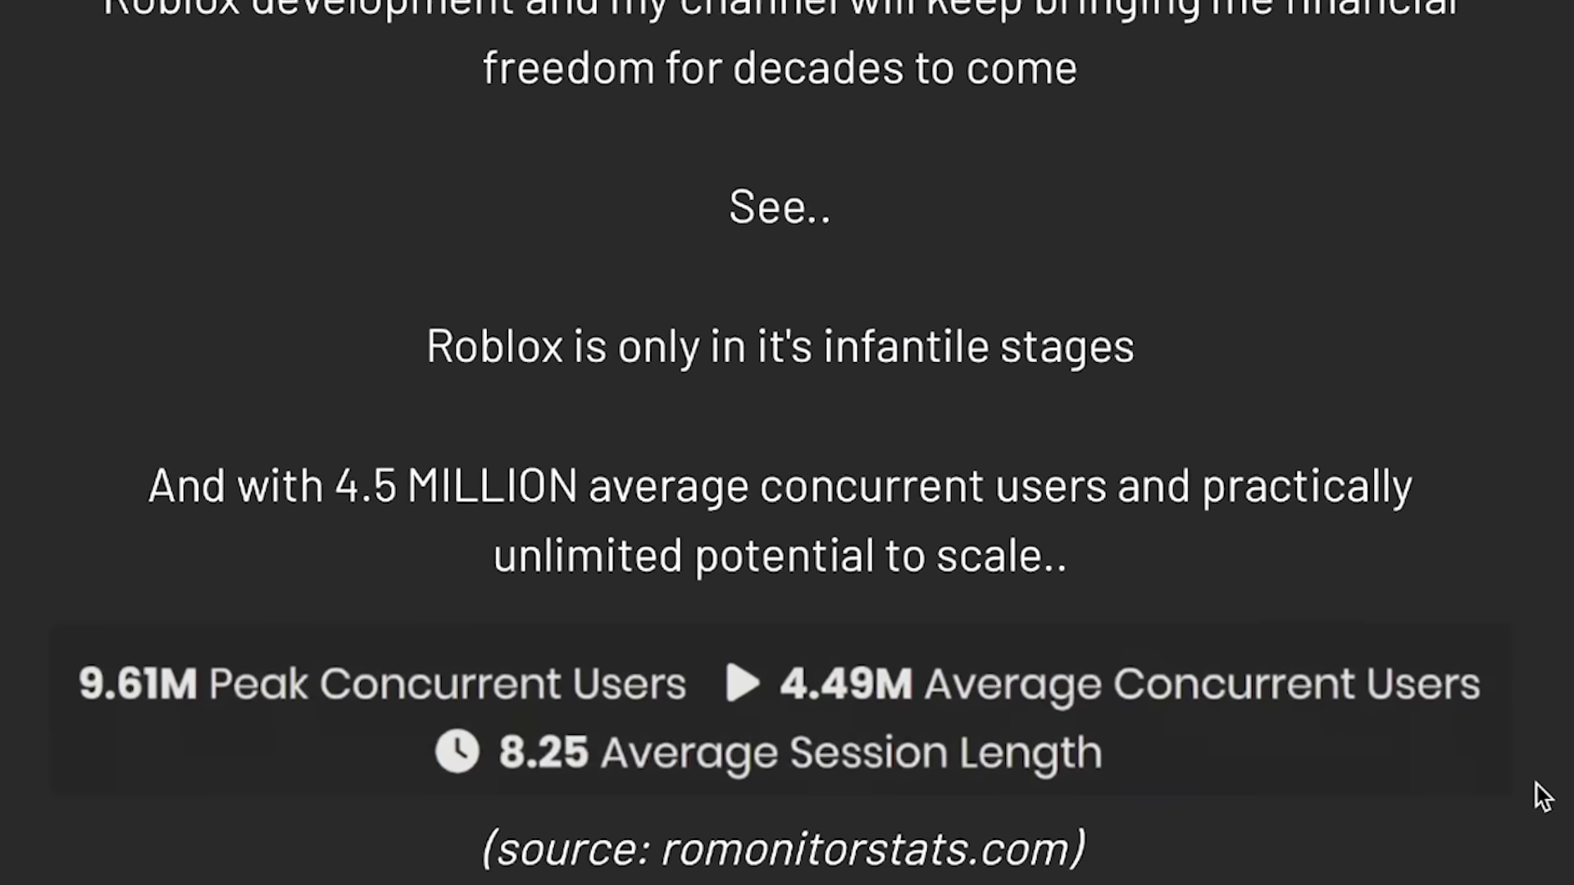
{"action": "scroll", "coordinate": [1545, 798], "scroll_direction": "down", "scroll_amount": 20}
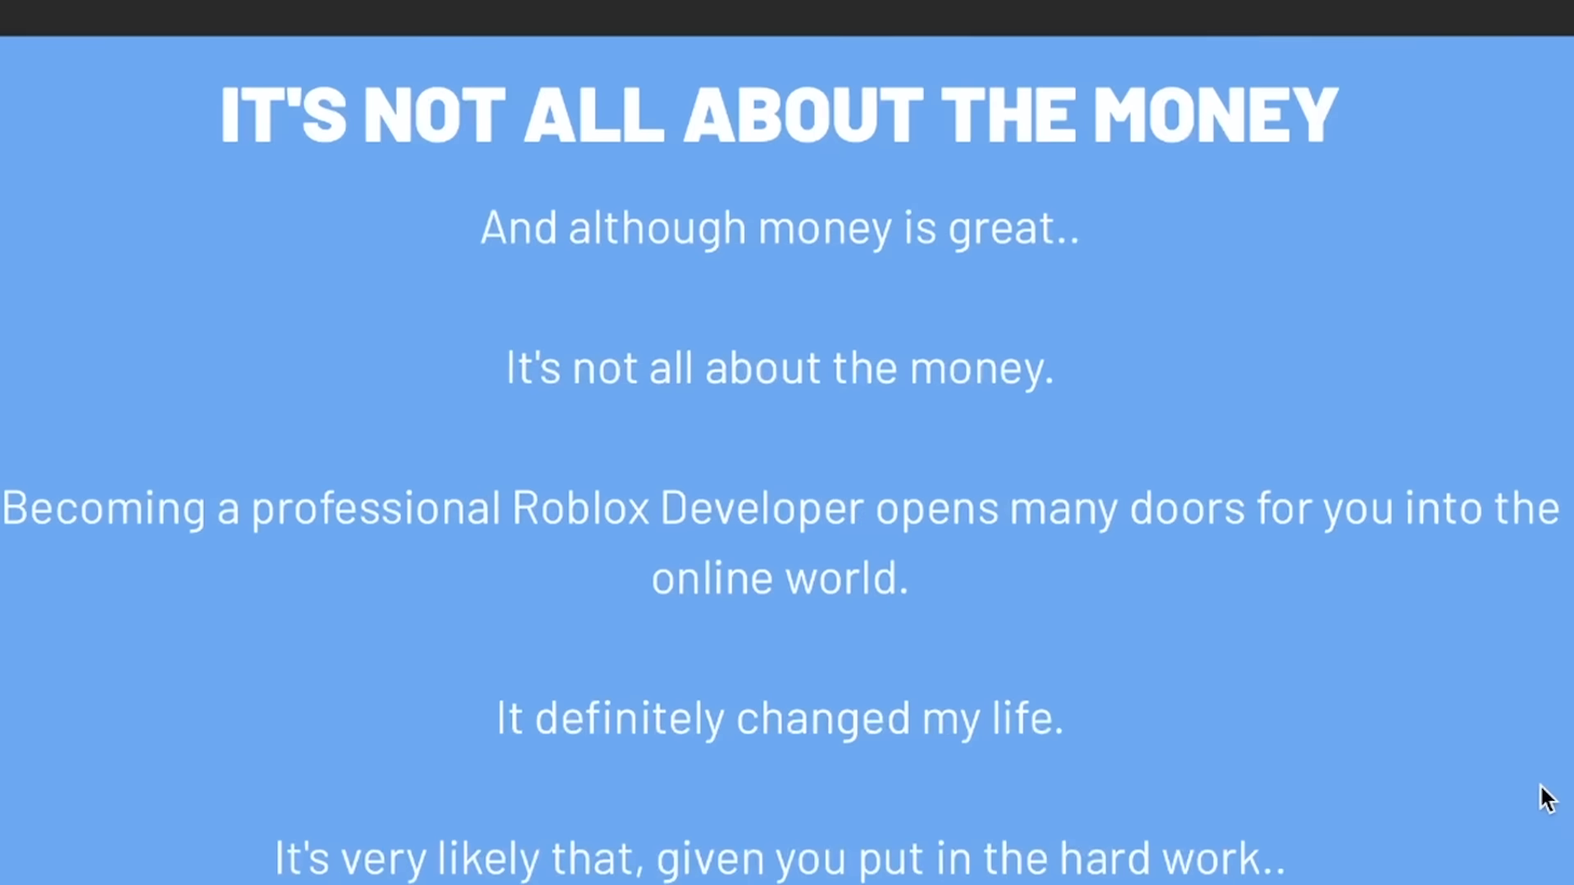
{"action": "scroll", "coordinate": [1544, 798], "scroll_direction": "down", "scroll_amount": 20}
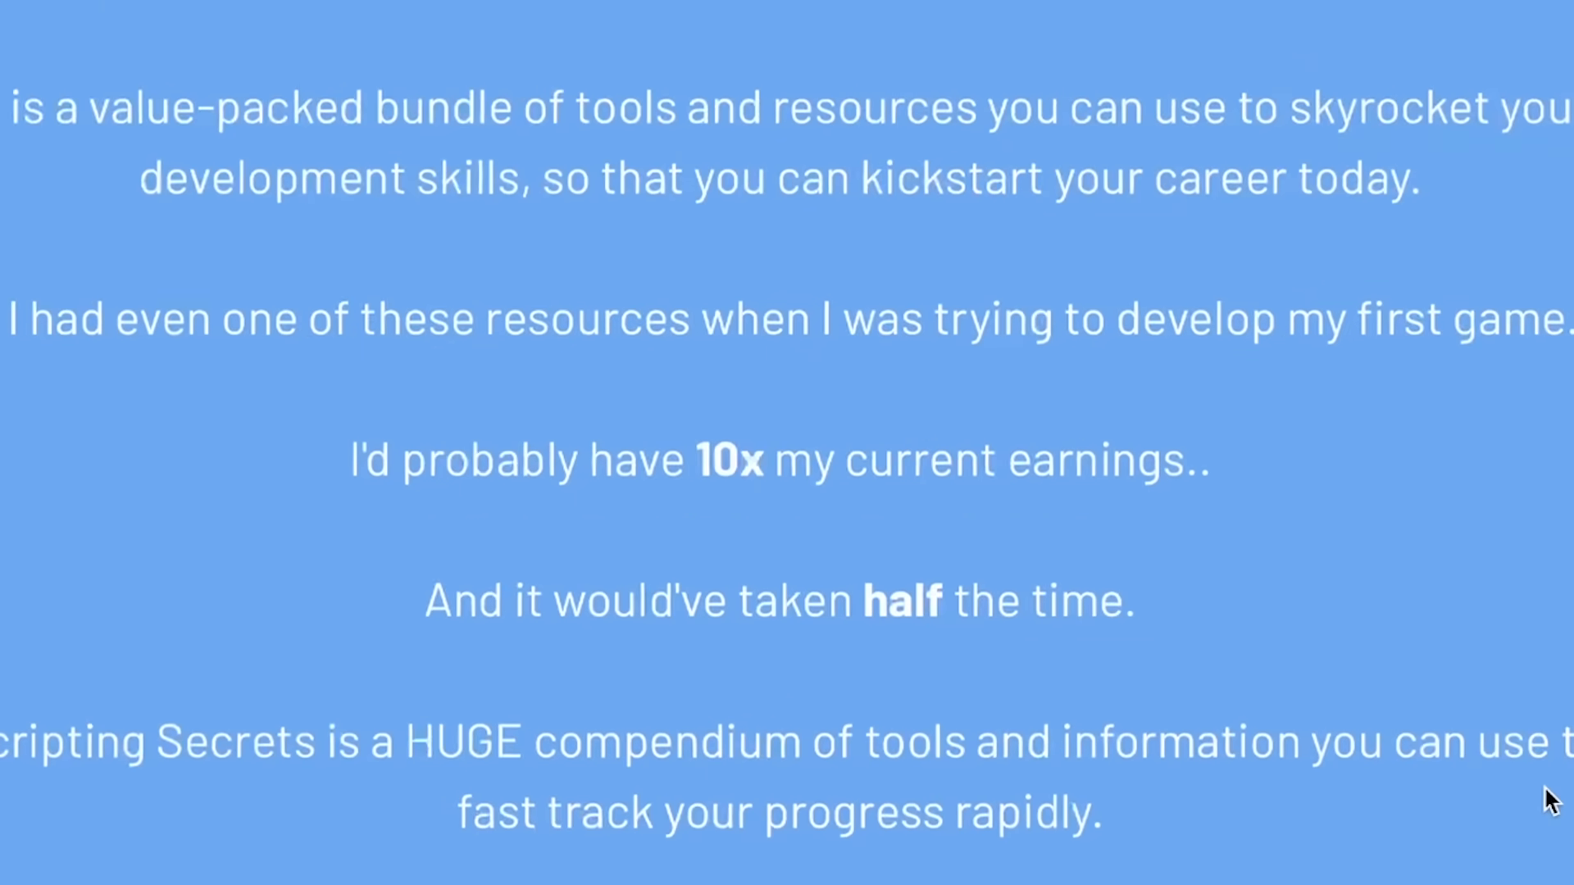
{"action": "scroll", "coordinate": [1552, 802], "scroll_direction": "down", "scroll_amount": 10}
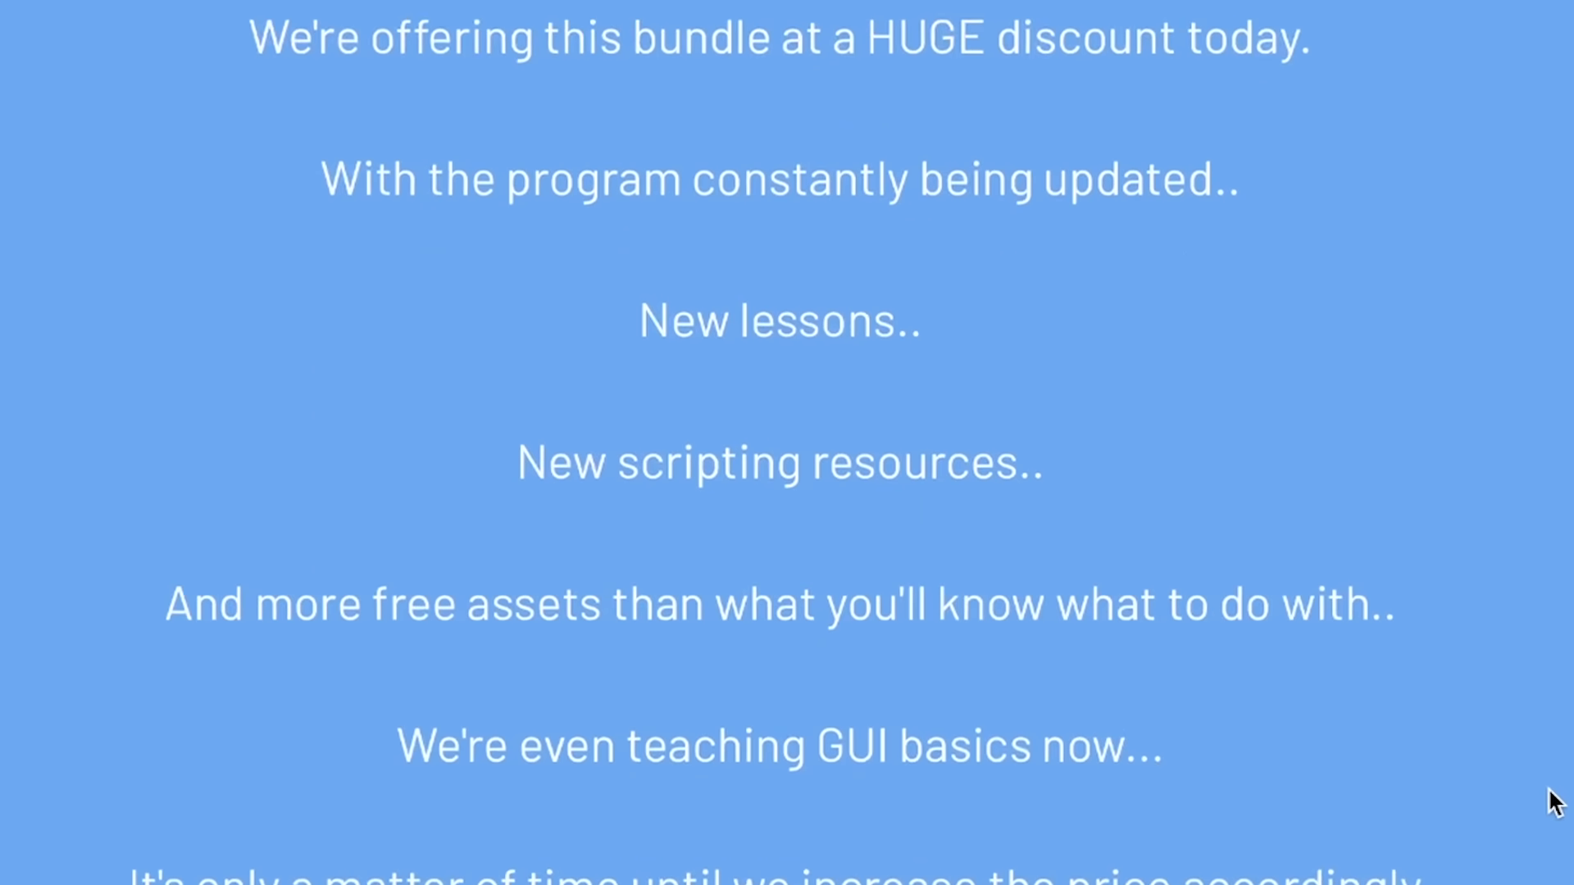
{"action": "scroll", "coordinate": [1555, 803], "scroll_direction": "down", "scroll_amount": 20}
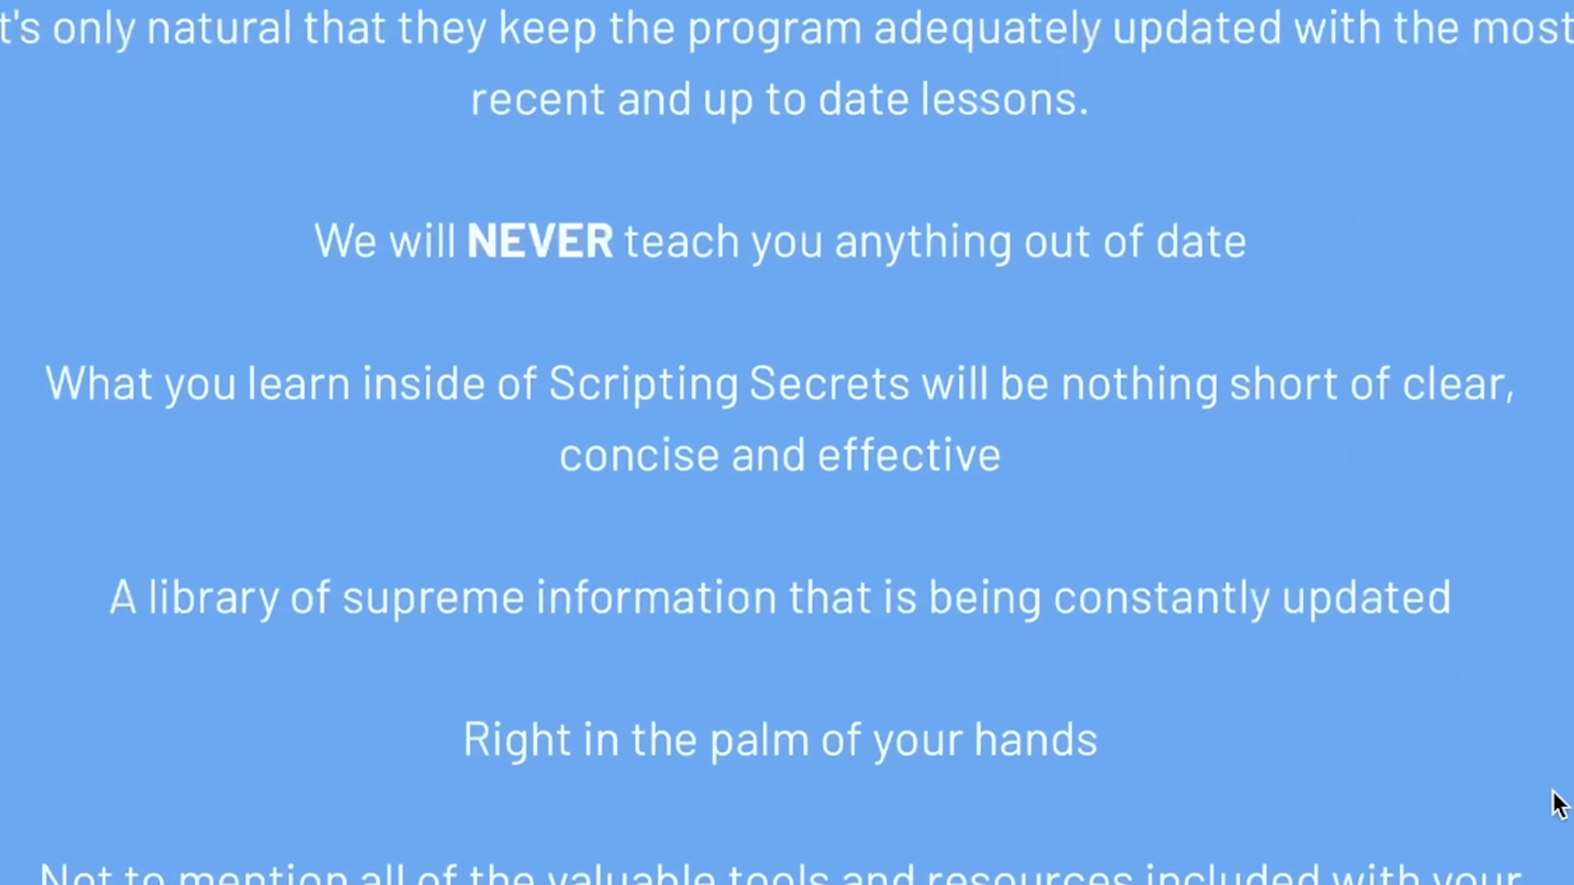
{"action": "scroll", "coordinate": [1553, 801], "scroll_direction": "down", "scroll_amount": 15}
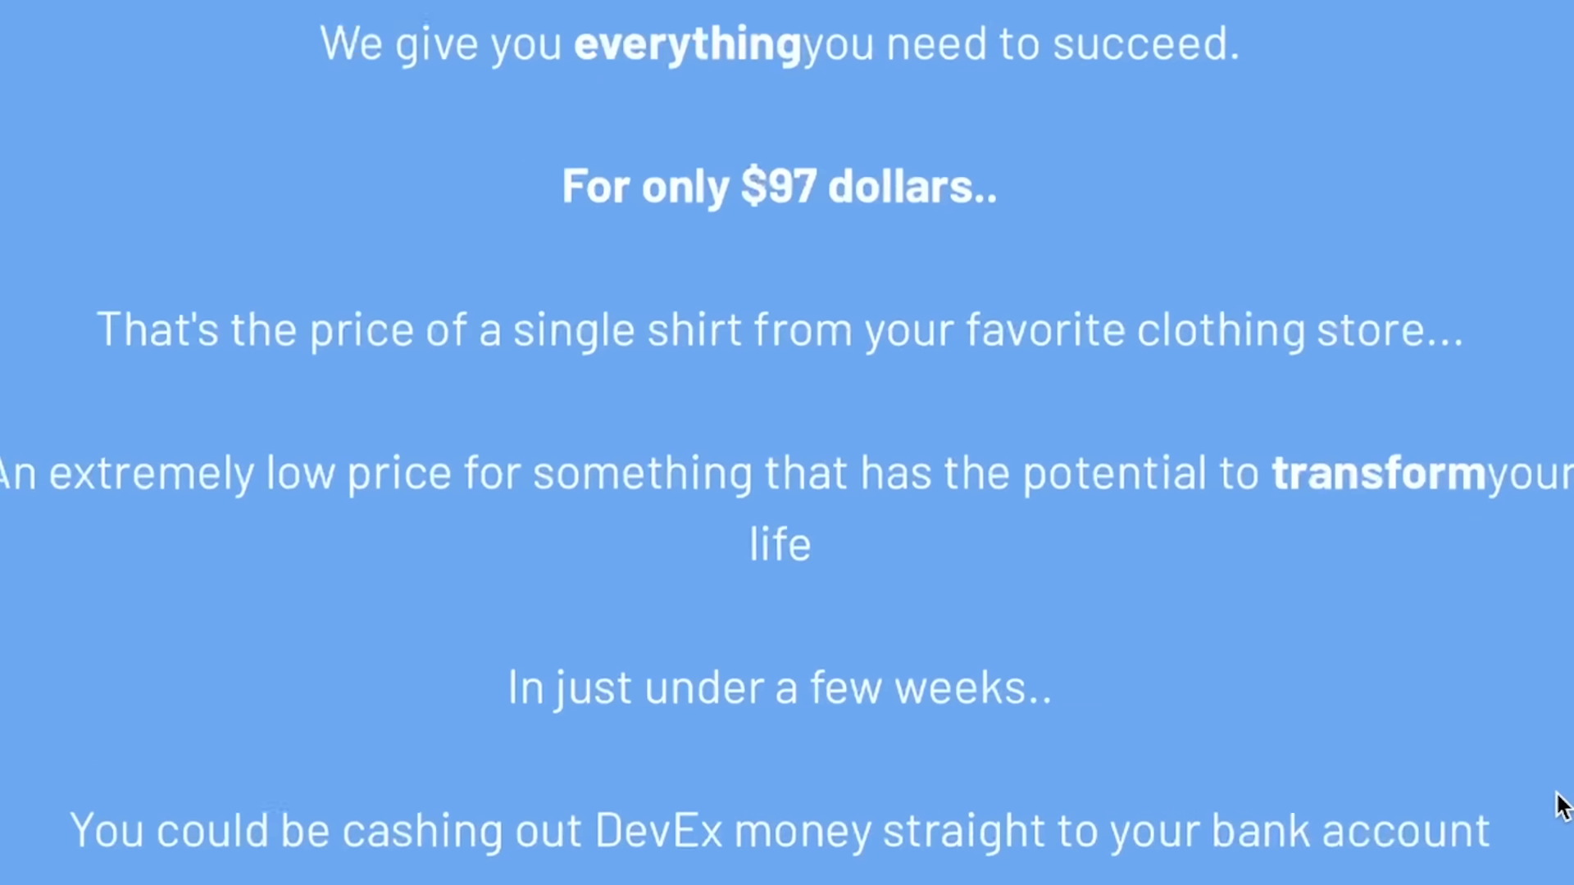